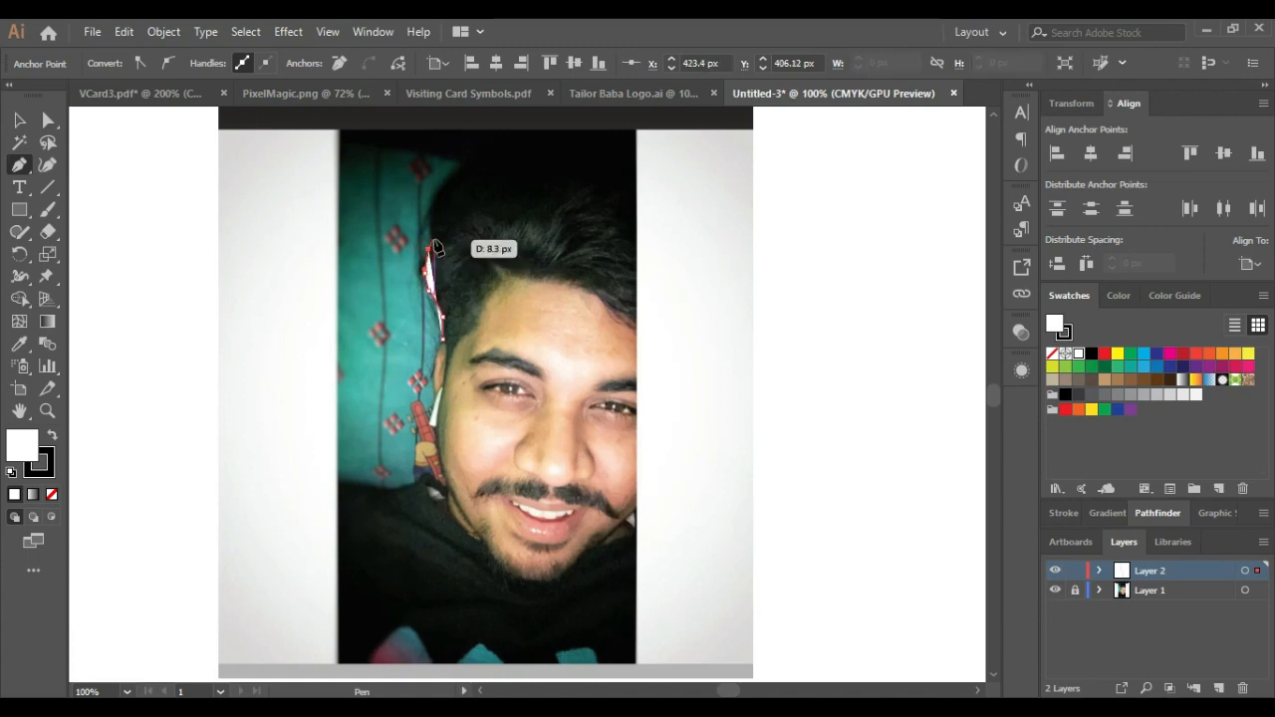
# Step: Continue the head outline with the Pen tool over the top of the hair to just past the photo's right edge
pyautogui.click(463, 161)
pyautogui.click(511, 151)
pyautogui.click(541, 147)
pyautogui.click(598, 155)
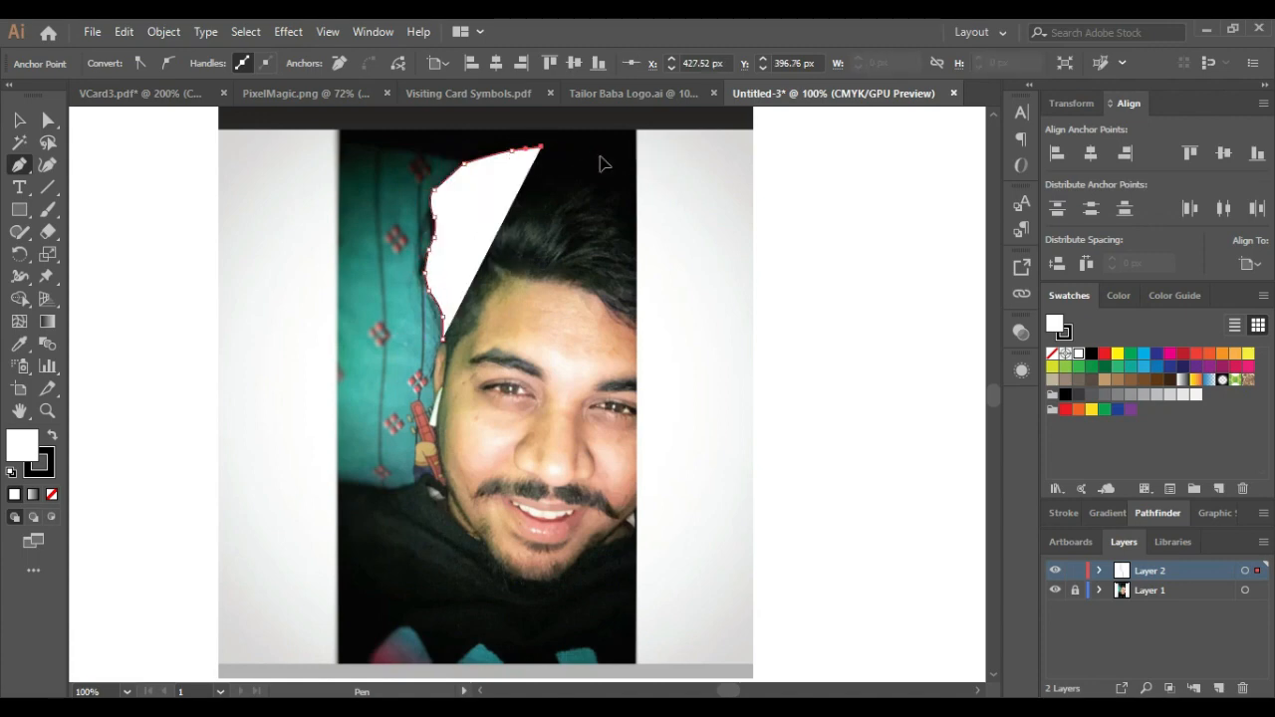
pyautogui.click(624, 171)
pyautogui.click(642, 187)
pyautogui.click(50, 495)
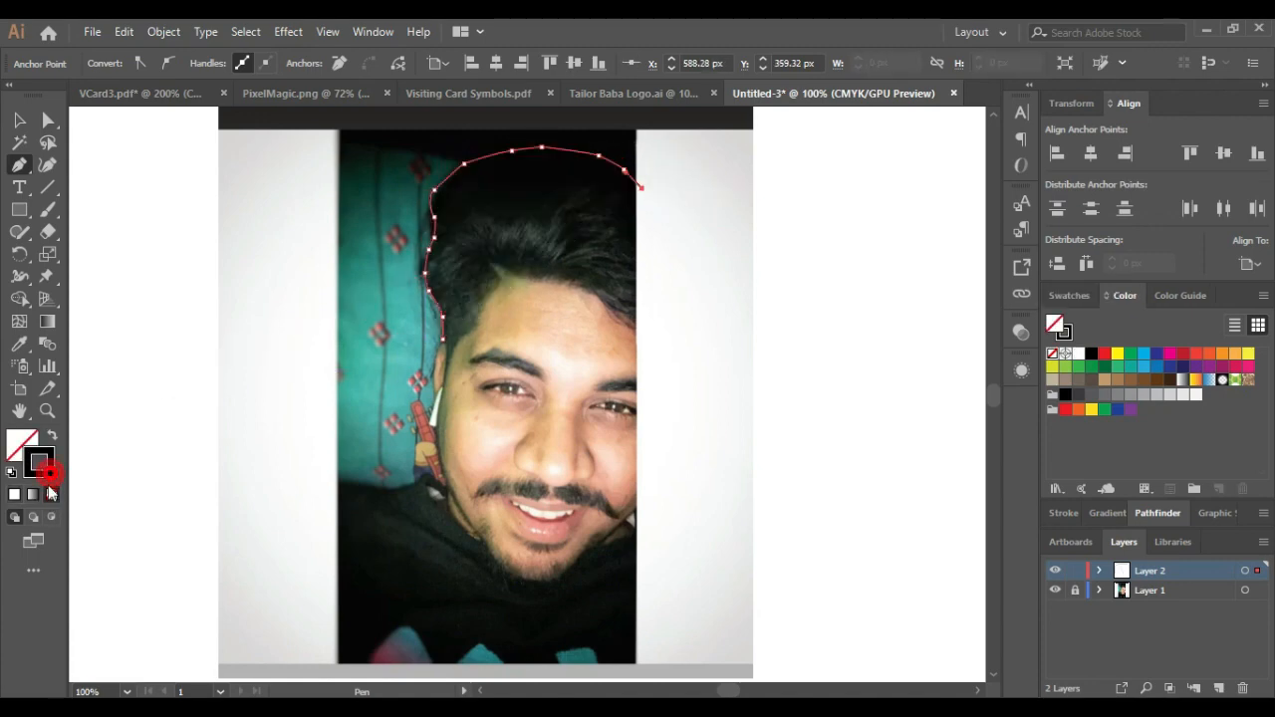
pyautogui.click(668, 225)
pyautogui.click(687, 261)
pyautogui.click(689, 276)
pyautogui.click(689, 291)
pyautogui.click(689, 310)
pyautogui.click(682, 332)
pyautogui.click(693, 359)
pyautogui.click(693, 370)
pyautogui.hotkey('ctrl', 'z')
pyautogui.hotkey('ctrl', 'z')
pyautogui.hotkey('ctrl', 'z')
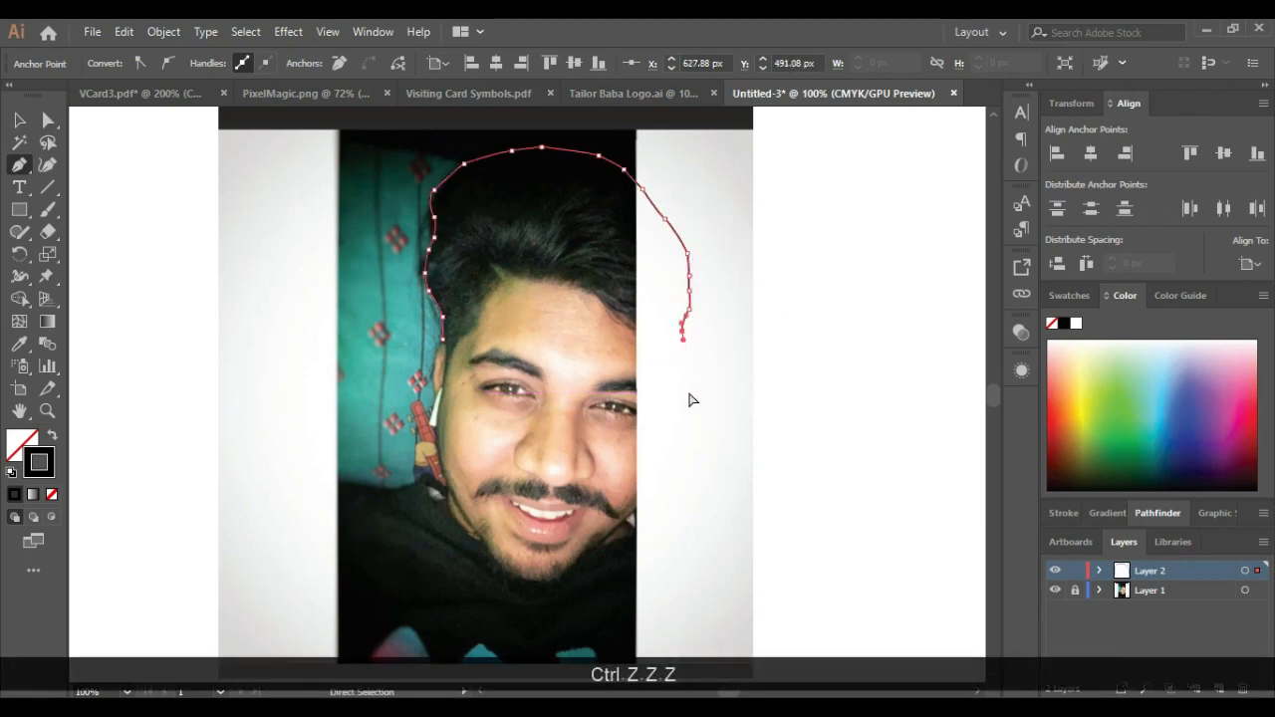
pyautogui.hotkey('ctrl', 'z')
pyautogui.hotkey('ctrl', 'z')
pyautogui.hotkey('ctrl', 'z')
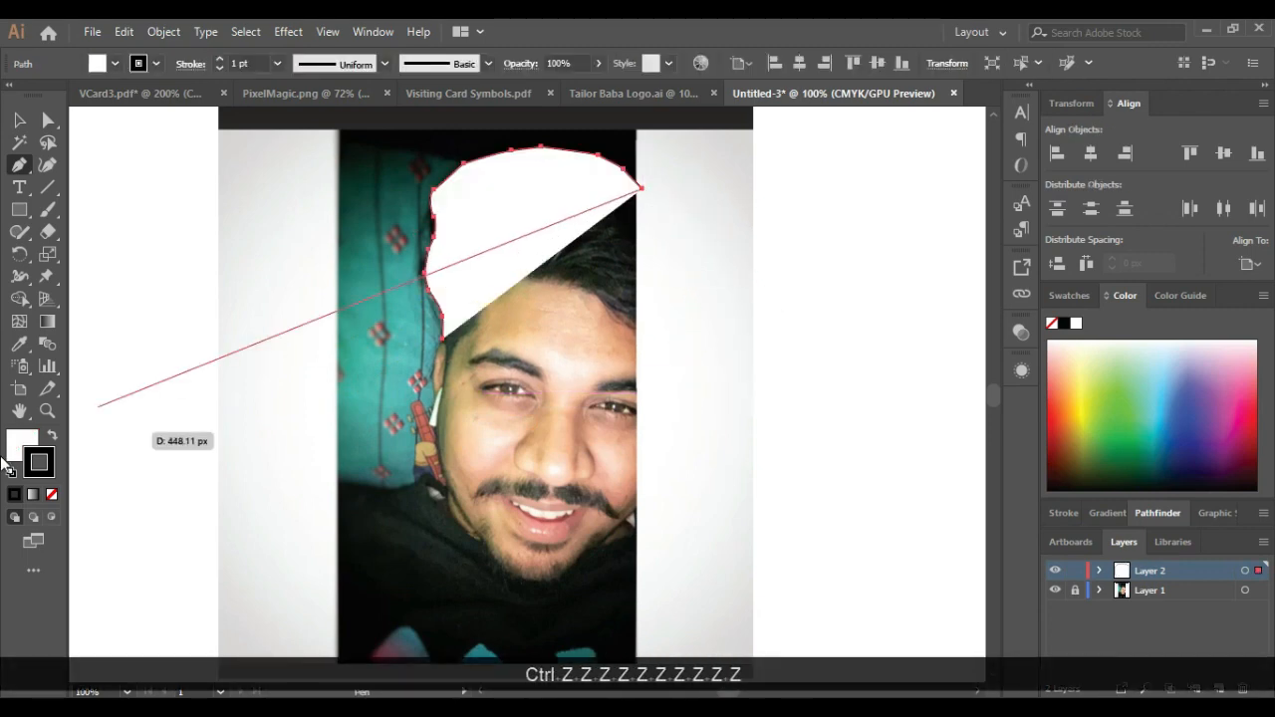
# Step: Remove the path's fill and extend the head outline down the upper right of the head, beyond the cropped photo edge
pyautogui.click(51, 494)
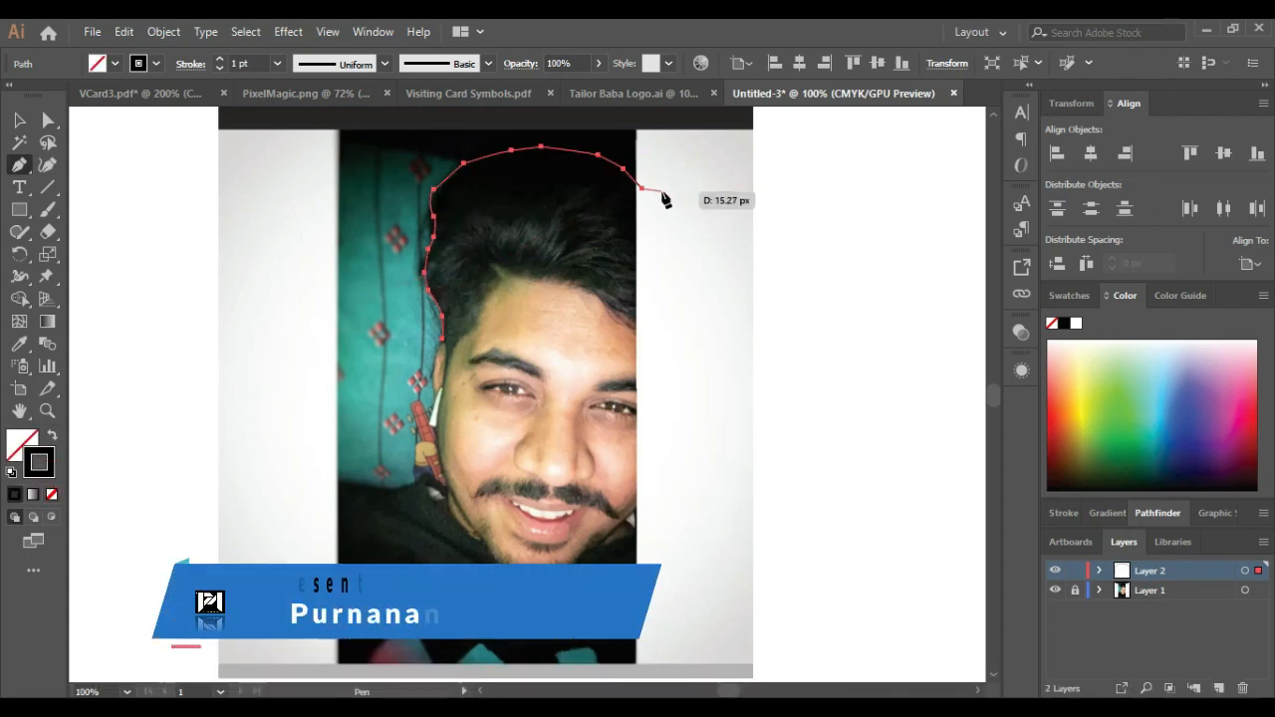
pyautogui.moveTo(671, 199); pyautogui.dragTo(674, 201)
pyautogui.moveTo(685, 218); pyautogui.dragTo(689, 228)
pyautogui.moveTo(708, 259); pyautogui.dragTo(712, 290)
pyautogui.moveTo(709, 322); pyautogui.dragTo(701, 340)
# Step: Trace the missing right cheek downward in the blank area until the outline meets the jaw at the photo's edge
pyautogui.click(696, 356)
pyautogui.click(697, 367)
pyautogui.click(698, 386)
pyautogui.click(686, 418)
pyautogui.click(680, 430)
pyautogui.click(668, 462)
pyautogui.click(657, 486)
pyautogui.click(640, 506)
pyautogui.click(631, 515)
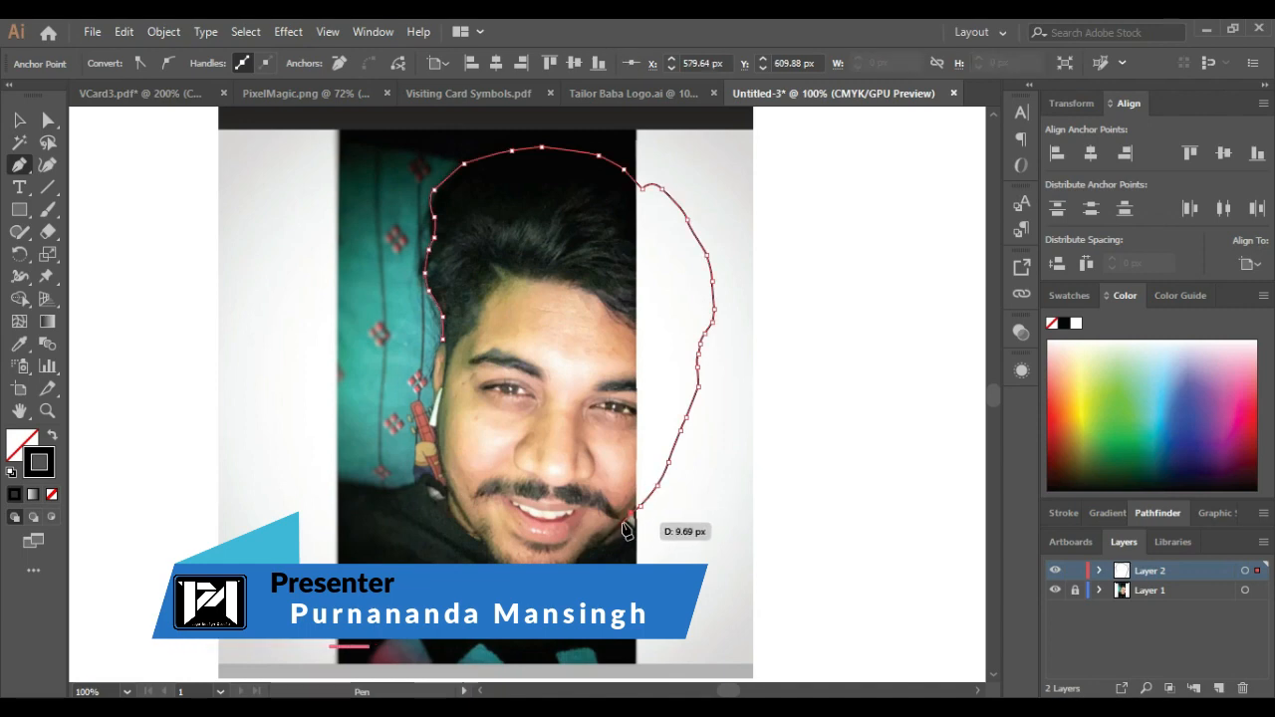
# Step: Continue the outline along the lower right jaw and around the bottom of the chin
pyautogui.click(608, 536)
pyautogui.click(588, 549)
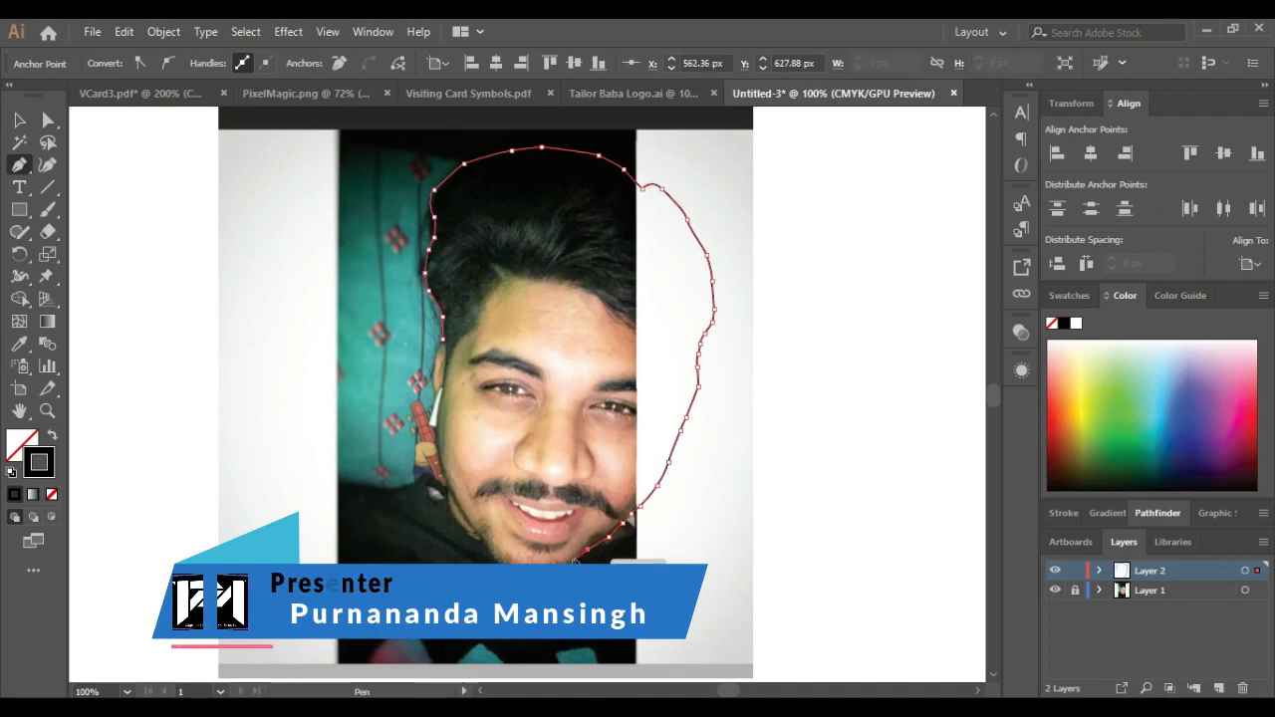
pyautogui.click(564, 572)
pyautogui.click(543, 586)
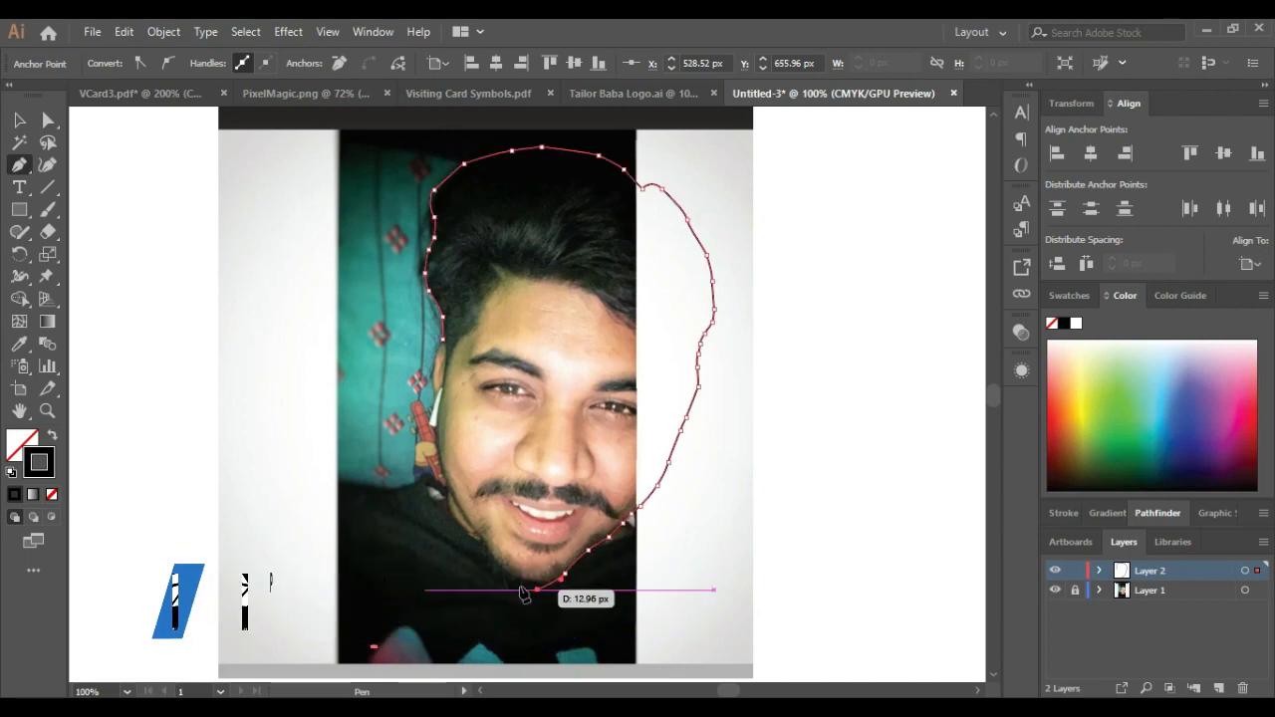
pyautogui.hotkey('ctrl', 'z')
pyautogui.scroll(3, 576, 577)
pyautogui.moveTo(579, 572); pyautogui.dragTo(495, 549)
# Step: Trace the outline up the left side of the jaw to the cheek just below the earbud
pyautogui.moveTo(449, 509); pyautogui.dragTo(419, 453)
pyautogui.moveTo(381, 409); pyautogui.dragTo(376, 404)
pyautogui.moveTo(353, 379); pyautogui.dragTo(348, 370)
pyautogui.moveTo(326, 336); pyautogui.dragTo(321, 327)
pyautogui.moveTo(303, 282); pyautogui.dragTo(300, 269)
pyautogui.moveTo(285, 222); pyautogui.dragTo(280, 188)
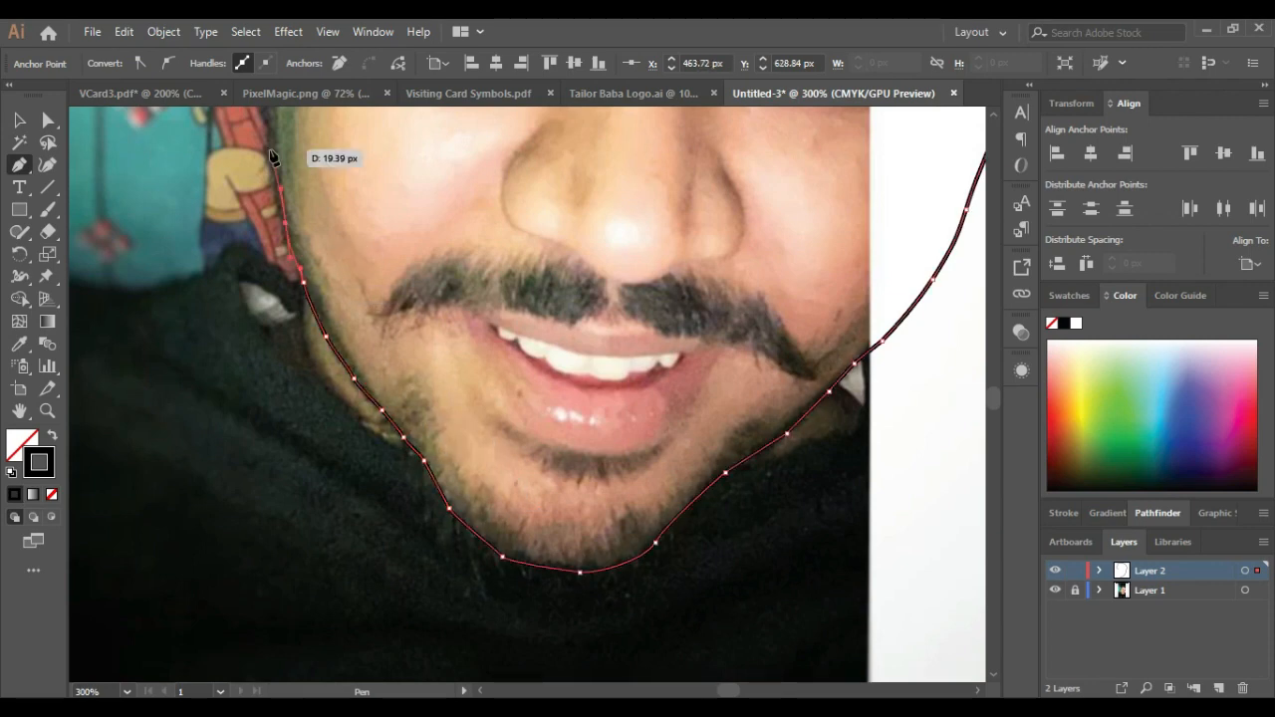
pyautogui.scroll(5, 276, 174)
pyautogui.click(289, 183)
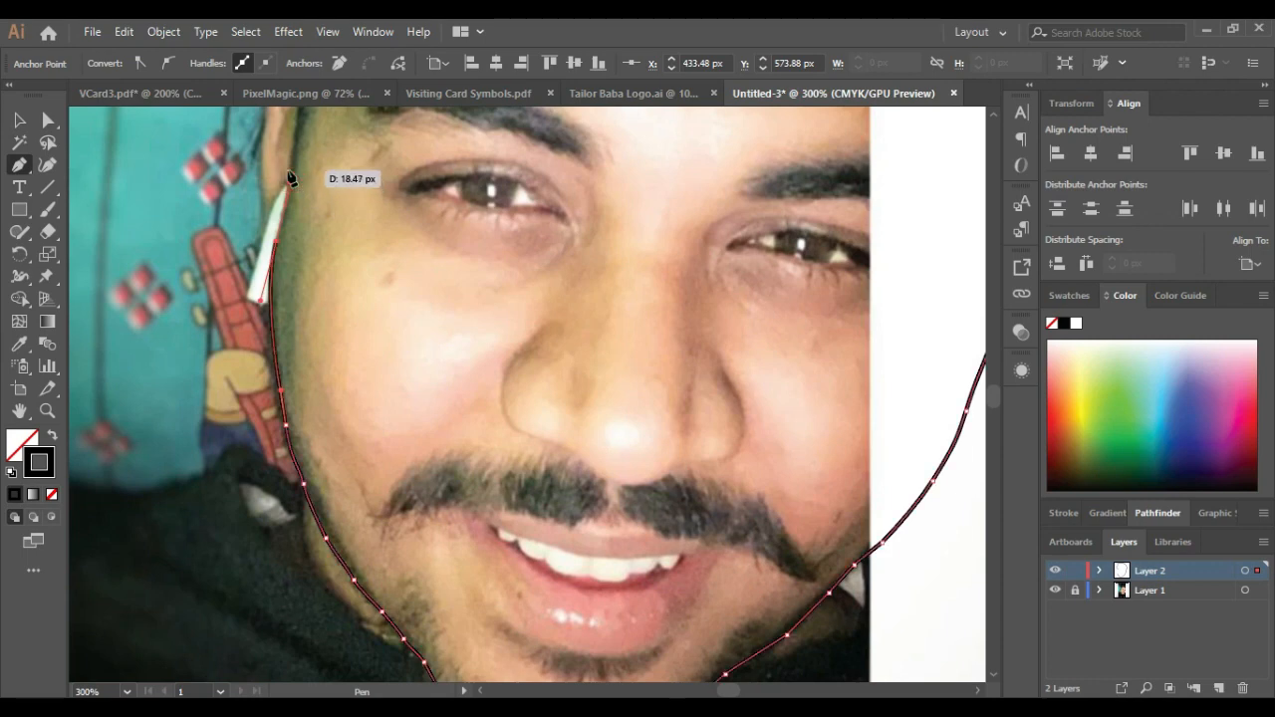
pyautogui.scroll(5, 288, 179)
pyautogui.hotkey('ctrl', 'z')
pyautogui.hotkey('ctrl', 'z')
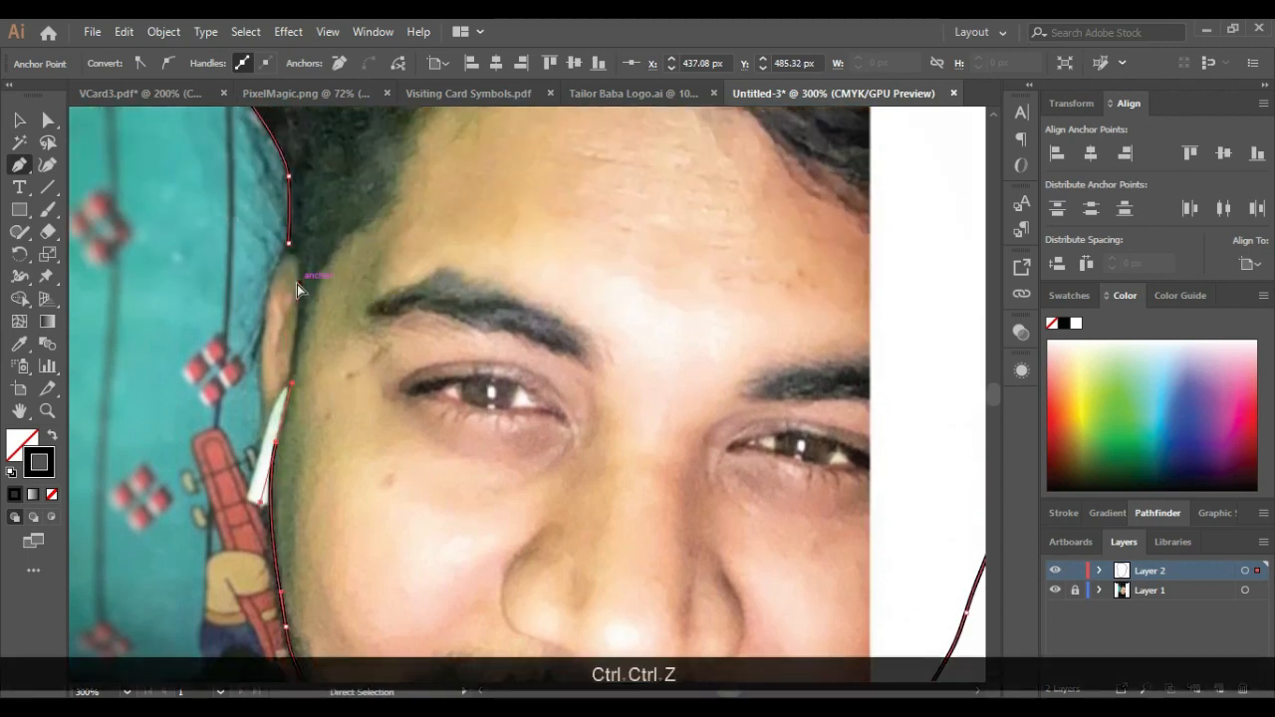
pyautogui.moveTo(264, 437); pyautogui.dragTo(259, 415)
pyautogui.hotkey('ctrl', 'z')
pyautogui.hotkey('ctrl', 'z')
# Step: Trace the outline around the earbud and the outer edge of the ear up to the hair to complete the head outline
pyautogui.moveTo(269, 504); pyautogui.dragTo(268, 496)
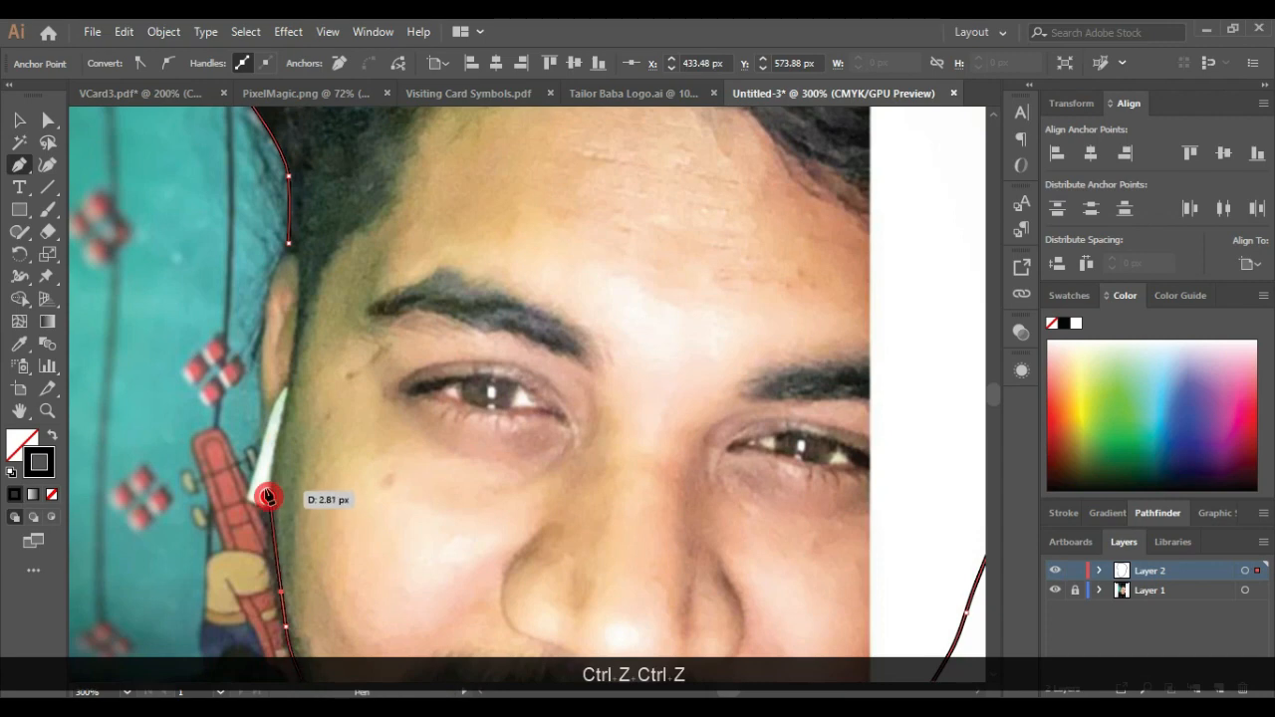
pyautogui.click(256, 436)
pyautogui.click(260, 404)
pyautogui.click(255, 370)
pyautogui.moveTo(259, 314); pyautogui.dragTo(299, 244)
pyautogui.click(264, 275)
pyautogui.scroll(-4, 299, 244)
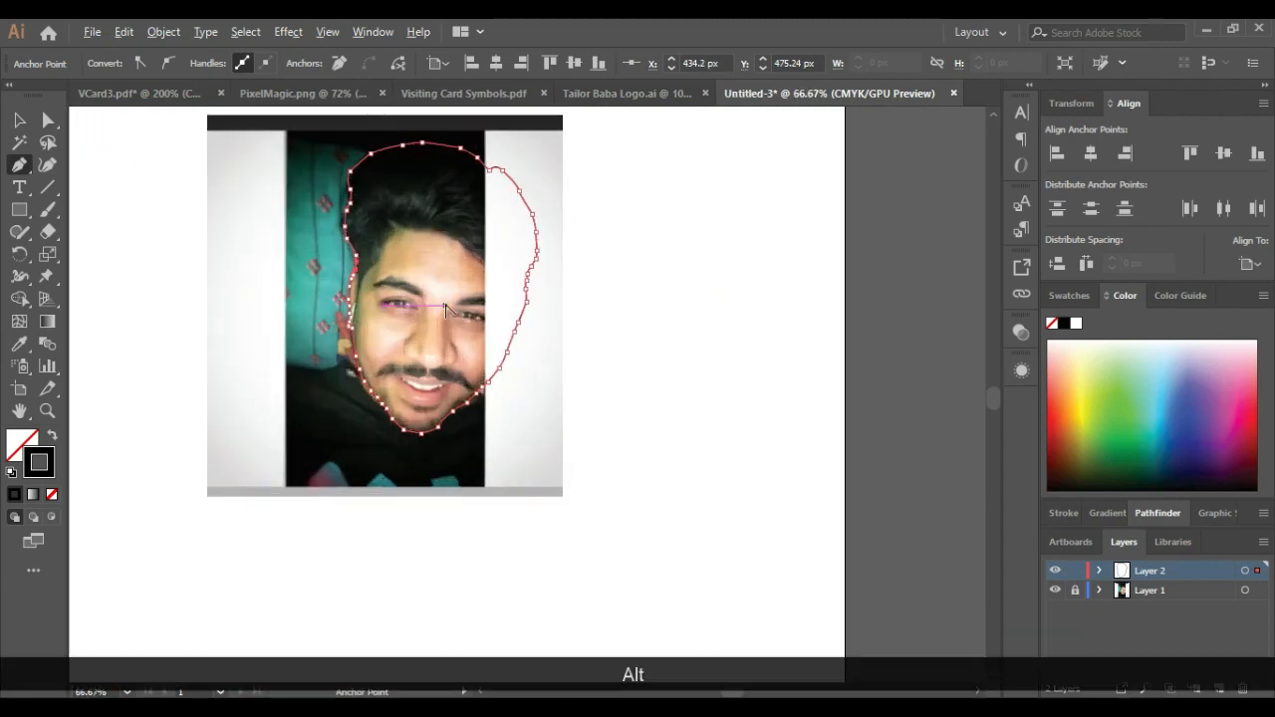
pyautogui.scroll(1, 409, 240)
pyautogui.scroll(1, 342, 321)
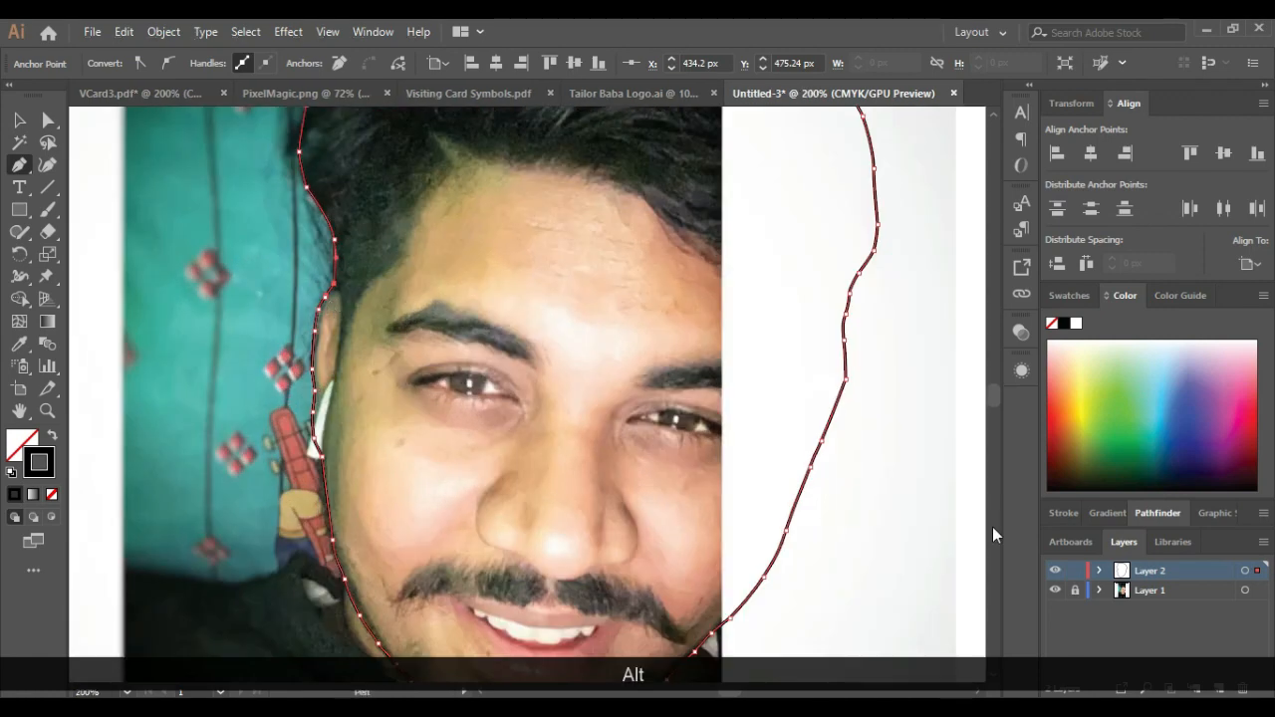
pyautogui.hotkey('ctrl', 'z')
pyautogui.scroll(2, 341, 299)
# Step: Start a new path for the hair where the ear meets it and trace down the sideburn's ear side to its tip
pyautogui.click(332, 288)
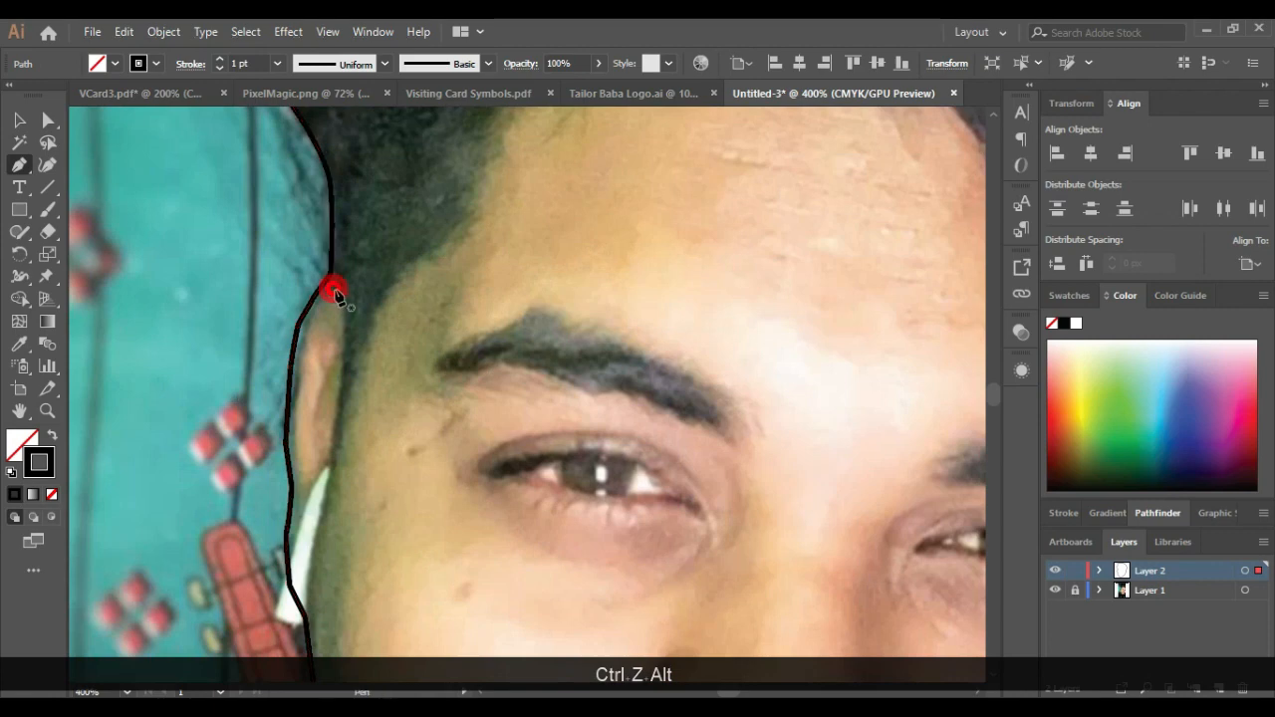
pyautogui.scroll(-2, 343, 310)
pyautogui.moveTo(344, 318); pyautogui.dragTo(334, 397)
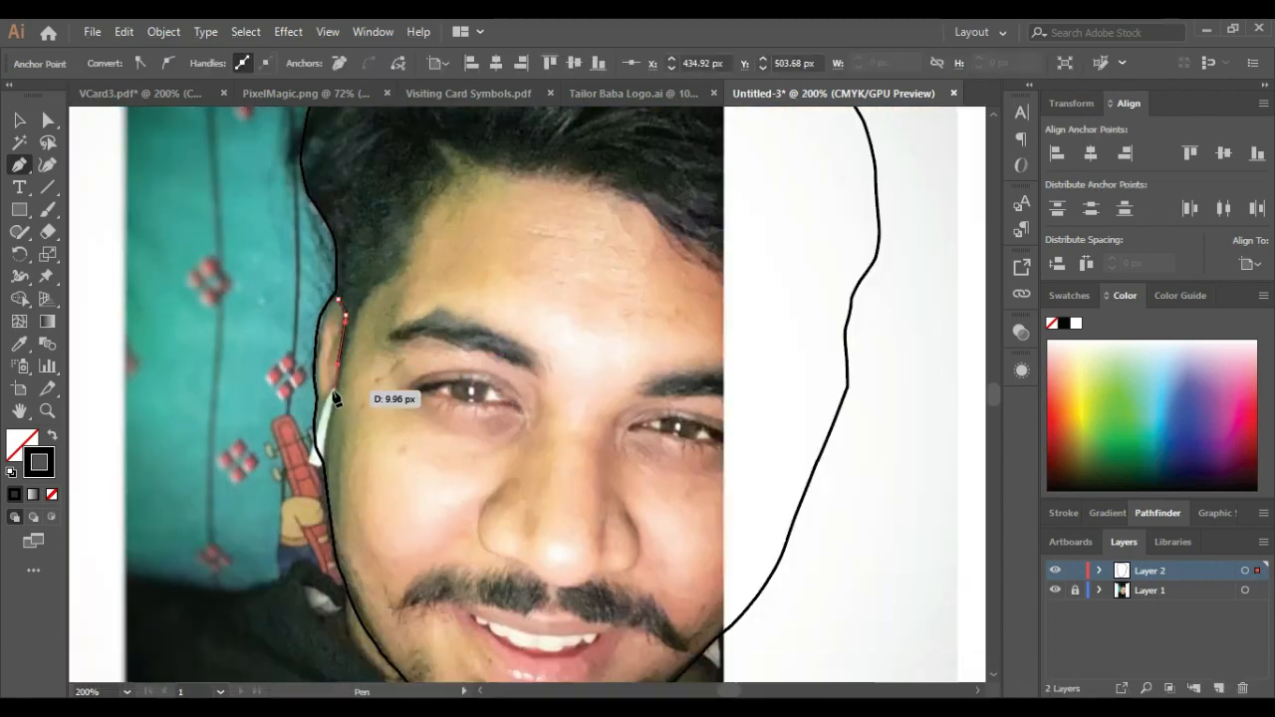
pyautogui.click(339, 387)
# Step: Trace the inner edge of the sideburn and the temple hairline up toward the corner of the forehead
pyautogui.click(351, 337)
pyautogui.click(363, 306)
pyautogui.click(377, 289)
pyautogui.click(395, 277)
pyautogui.click(408, 268)
pyautogui.click(409, 256)
pyautogui.click(409, 239)
pyautogui.click(418, 222)
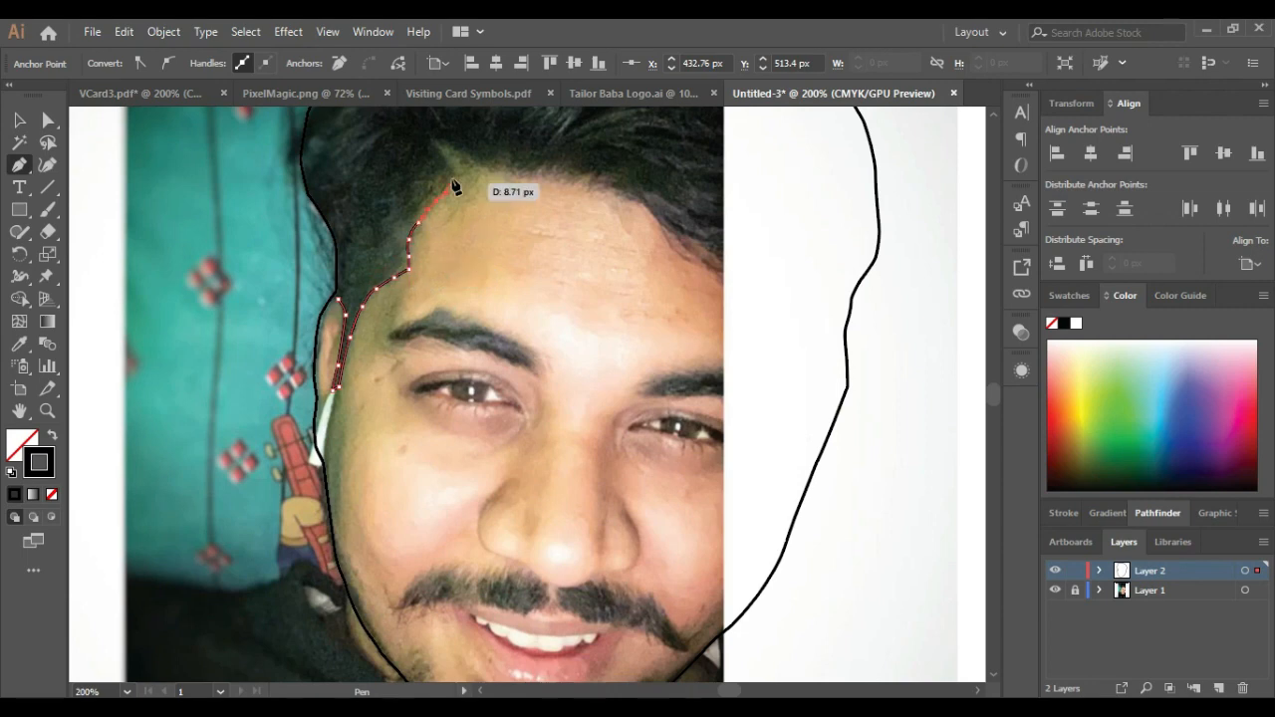
# Step: Trace the hairline across the forehead to the photo's right edge
pyautogui.click(487, 159)
pyautogui.click(529, 170)
pyautogui.click(562, 171)
pyautogui.click(598, 173)
pyautogui.click(646, 203)
pyautogui.click(671, 227)
pyautogui.click(700, 249)
# Step: Extend the hairline past the photo's edge and down to form the tip of the missing right sideburn
pyautogui.keyDown('alt'); pyautogui.scroll(-1, 710, 258); pyautogui.keyUp('alt')
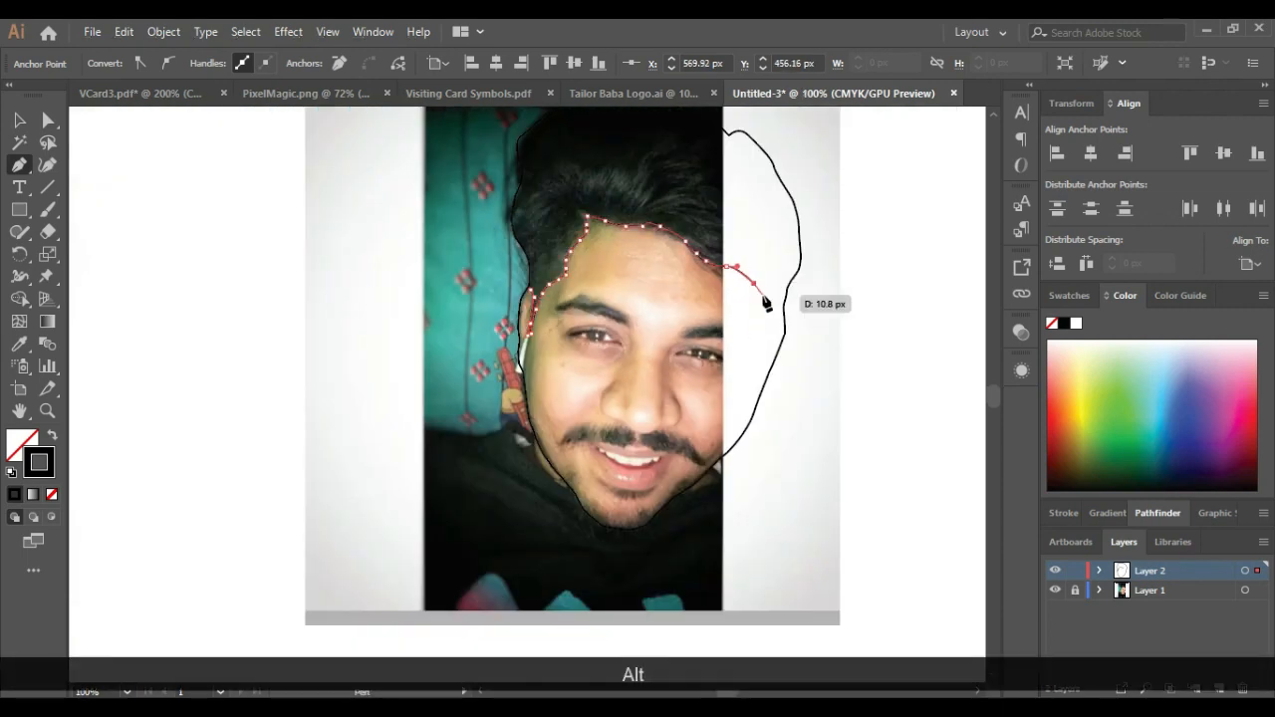
pyautogui.click(760, 295)
pyautogui.click(754, 353)
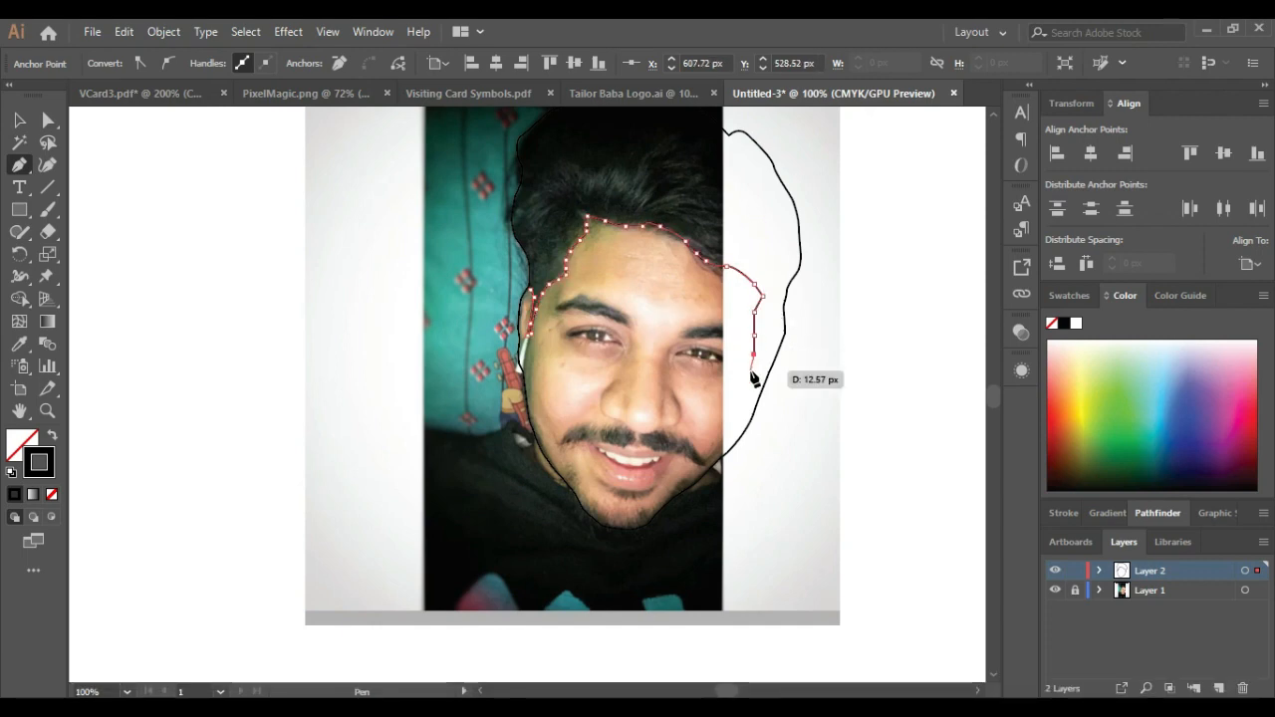
pyautogui.click(740, 391)
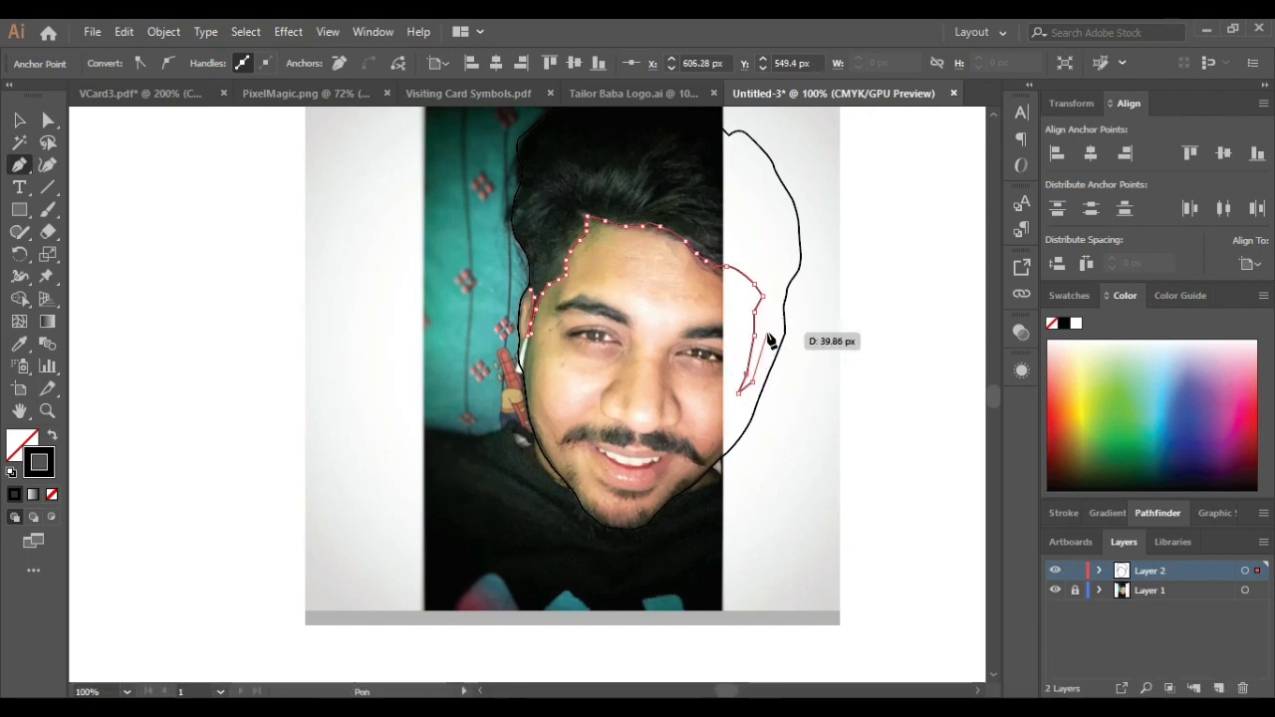
pyautogui.moveTo(772, 312); pyautogui.dragTo(773, 302)
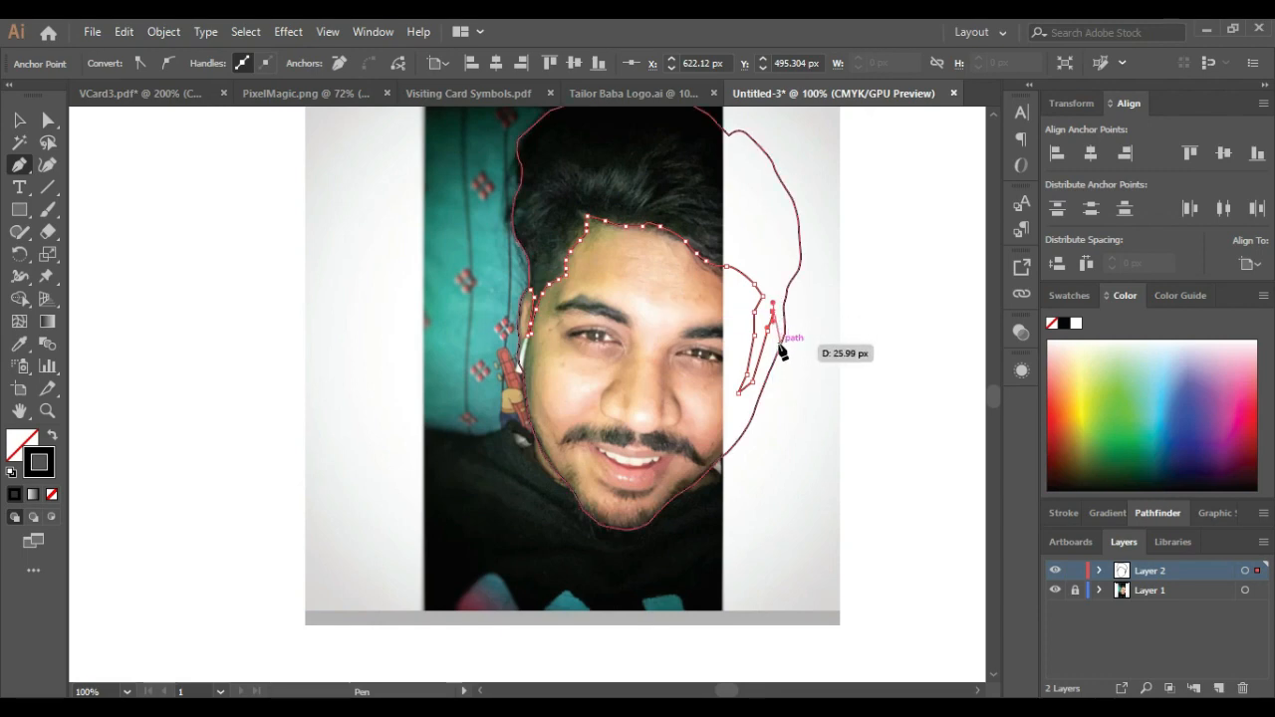
pyautogui.hotkey('ctrl', 'z')
pyautogui.hotkey('ctrl', 'z')
pyautogui.scroll(2, 791, 338)
pyautogui.hotkey('ctrl', 'z')
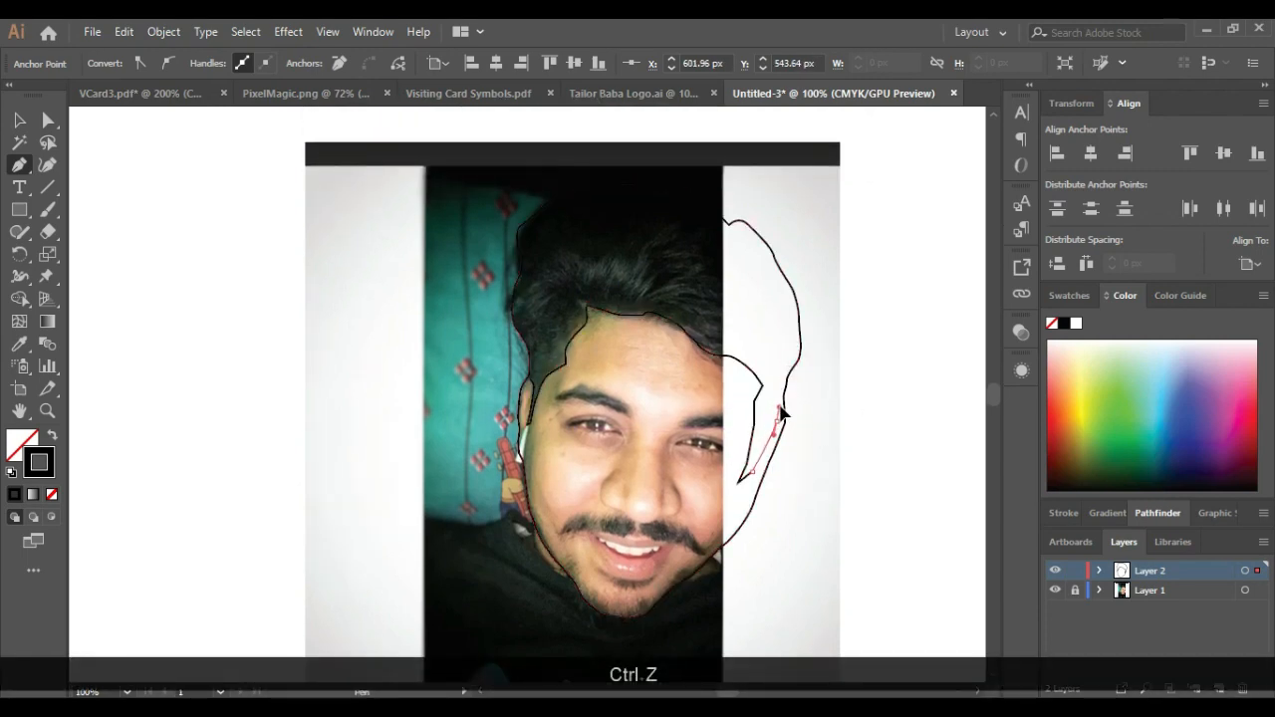
# Step: Trace the hair's outer edge from the right sideburn over the top of the head and close the shape beside the ear
pyautogui.moveTo(778, 408); pyautogui.dragTo(784, 403)
pyautogui.click(796, 362)
pyautogui.moveTo(772, 257); pyautogui.dragTo(736, 224)
pyautogui.click(725, 221)
pyautogui.moveTo(662, 183); pyautogui.dragTo(640, 184)
pyautogui.moveTo(543, 206); pyautogui.dragTo(529, 345)
pyautogui.click(518, 261)
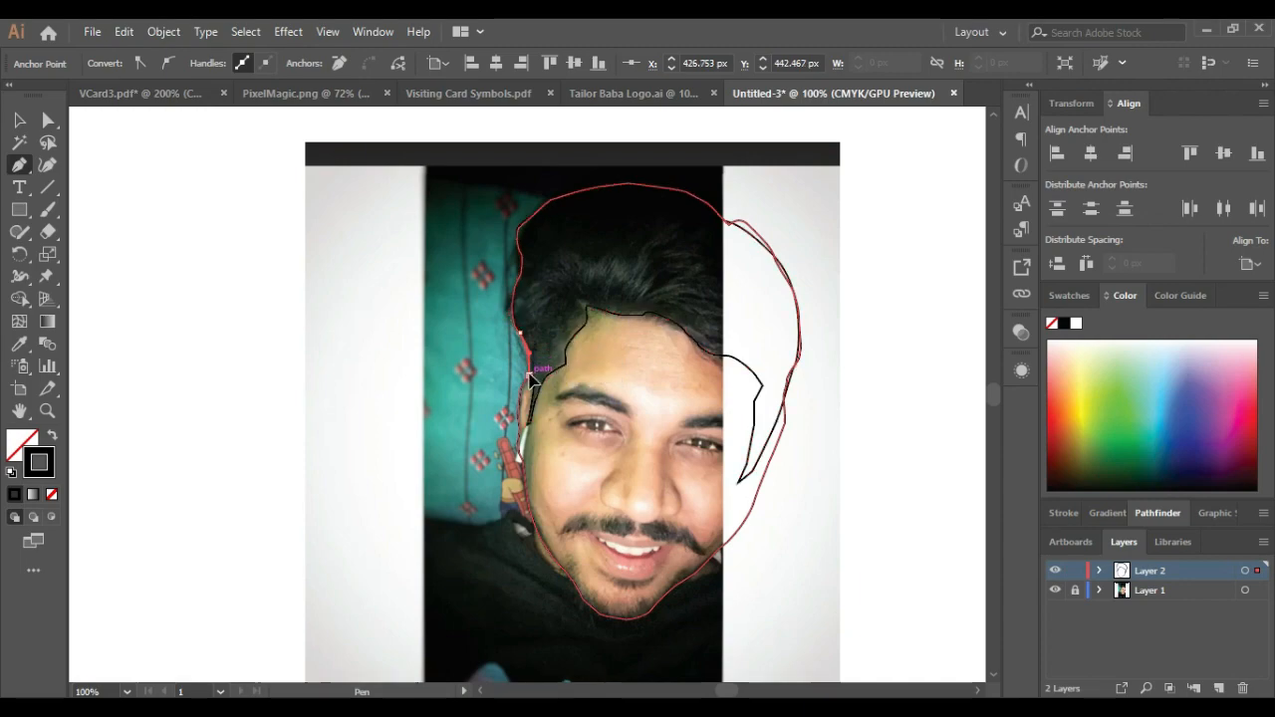
pyautogui.keyDown('alt'); pyautogui.scroll(4, 530, 378); pyautogui.keyUp('alt')
pyautogui.keyDown('alt'); pyautogui.scroll(4, 530, 384); pyautogui.keyUp('alt')
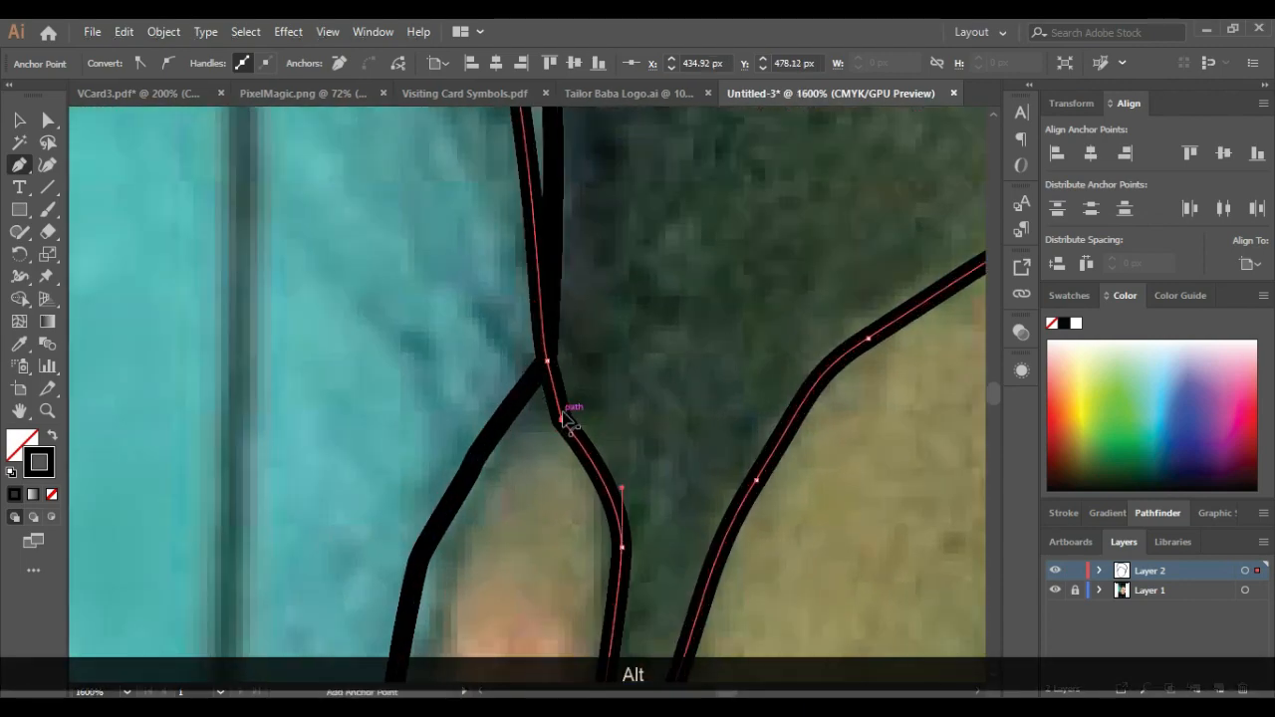
pyautogui.keyDown('alt'); pyautogui.scroll(-10, 563, 414); pyautogui.keyUp('alt')
pyautogui.click(21, 121)
pyautogui.moveTo(669, 330); pyautogui.dragTo(762, 289)
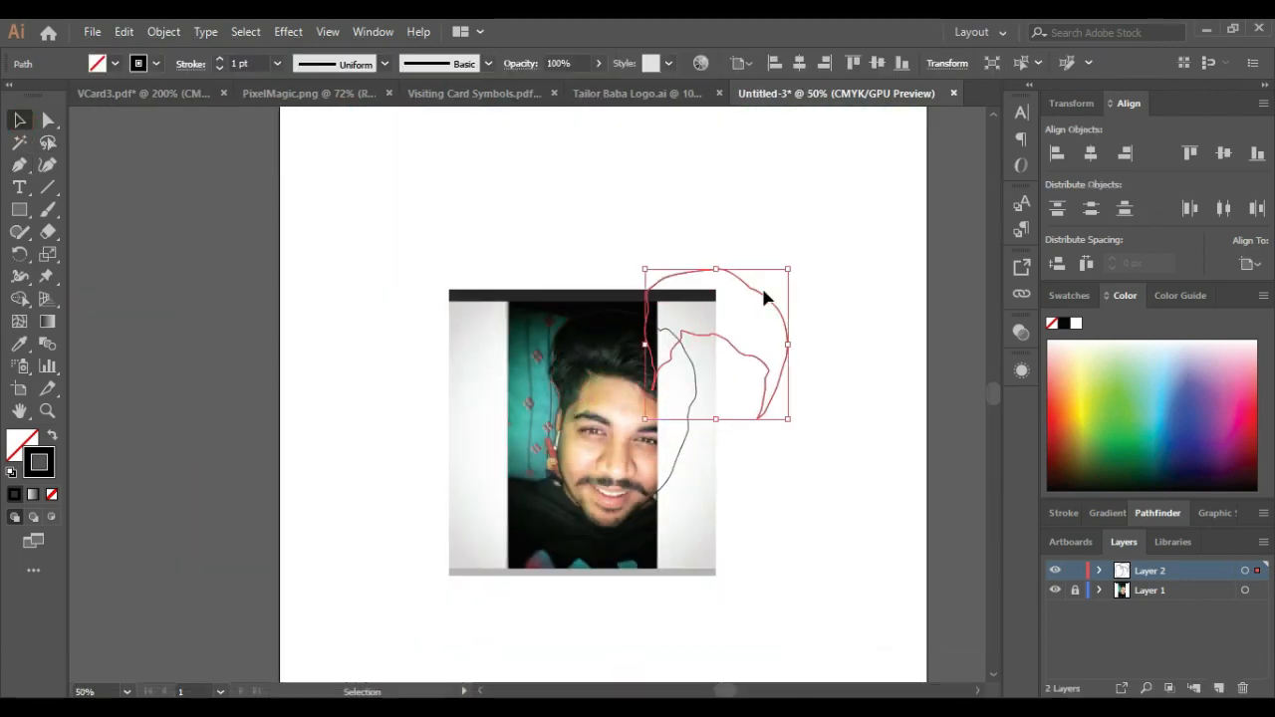
pyautogui.hotkey('ctrl', 'z')
# Step: Trace a closed, jagged-edged shape around the left eyebrow in the photo
pyautogui.keyDown('alt'); pyautogui.scroll(3, 638, 383); pyautogui.keyUp('alt')
pyautogui.keyDown('alt'); pyautogui.scroll(-1, 543, 383); pyautogui.keyUp('alt')
pyautogui.keyDown('alt'); pyautogui.scroll(5, 597, 419); pyautogui.keyUp('alt')
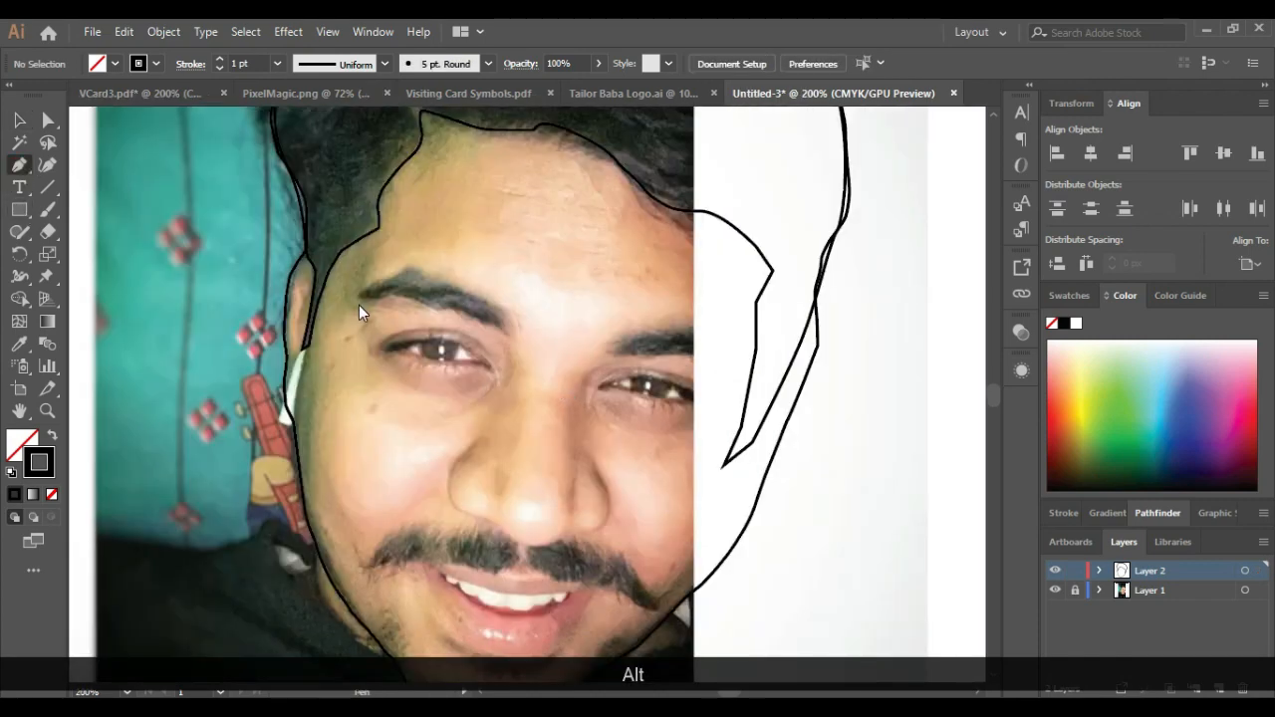
pyautogui.moveTo(358, 300); pyautogui.dragTo(366, 303)
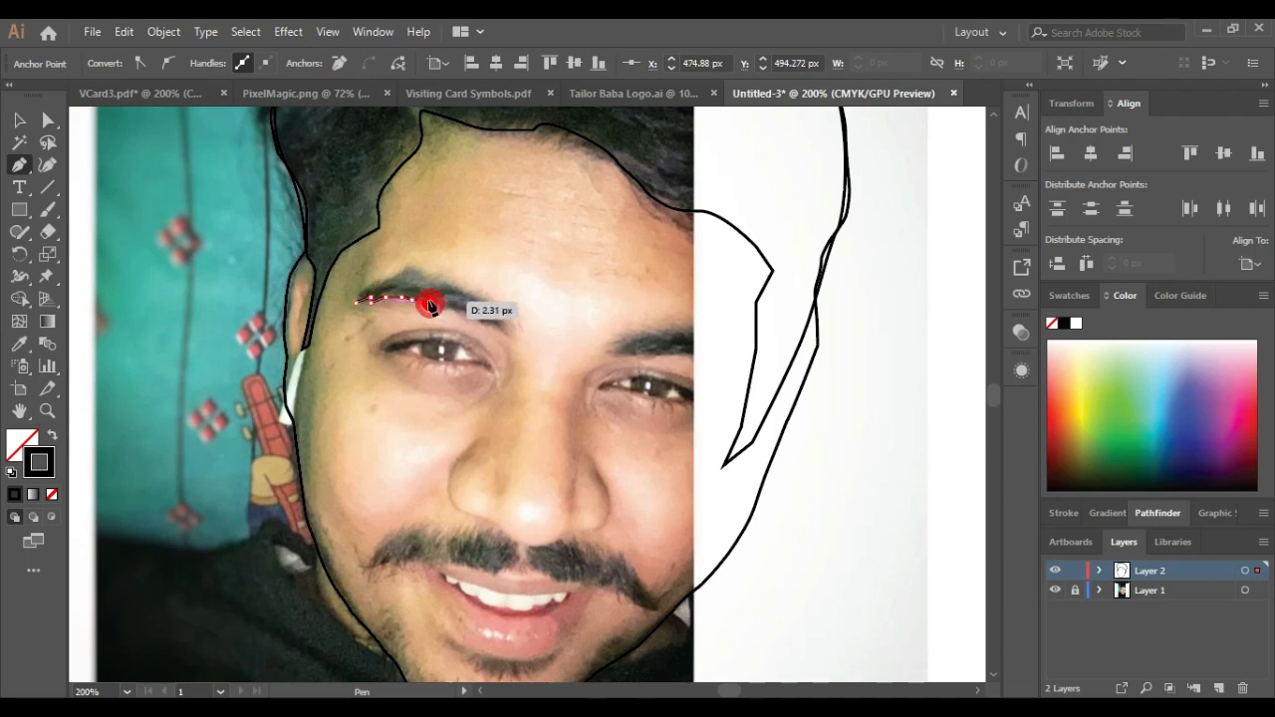
pyautogui.moveTo(441, 311)
pyautogui.mouseDown()
pyautogui.moveTo(508, 338)
pyautogui.moveTo(447, 290)
pyautogui.mouseUp()
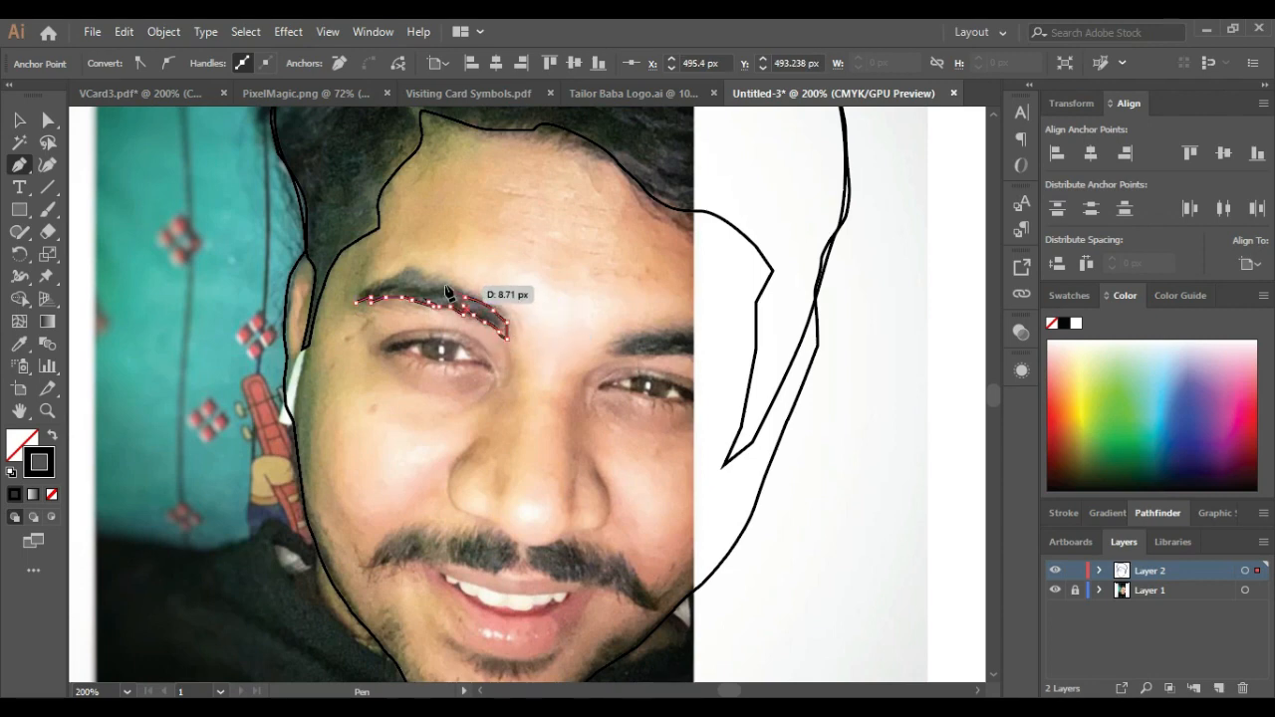
pyautogui.click(390, 286)
pyautogui.moveTo(356, 302); pyautogui.dragTo(323, 324)
# Step: Trace the left eye opening as a closed almond shape with curved upper and lower edges
pyautogui.scroll(-2, 484, 295)
pyautogui.scroll(3, 568, 298)
pyautogui.scroll(-2, 429, 315)
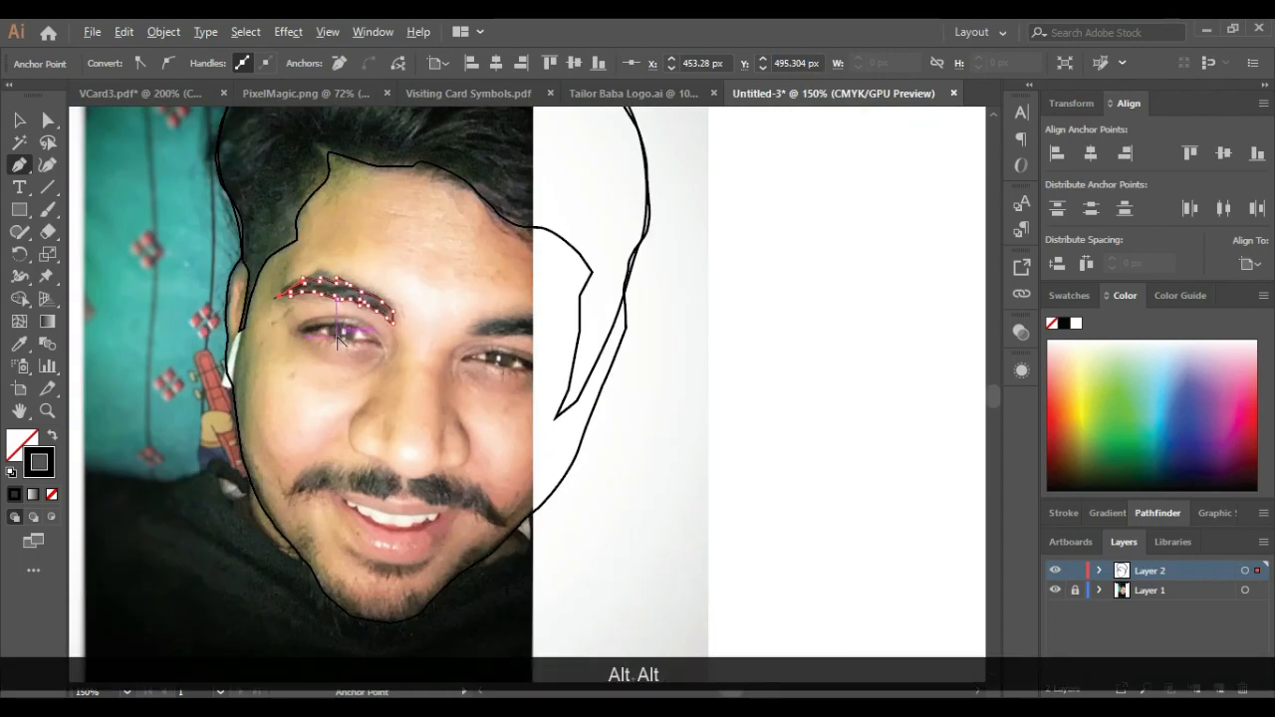
pyautogui.scroll(2, 338, 338)
pyautogui.click(261, 328)
pyautogui.moveTo(318, 309); pyautogui.dragTo(391, 335)
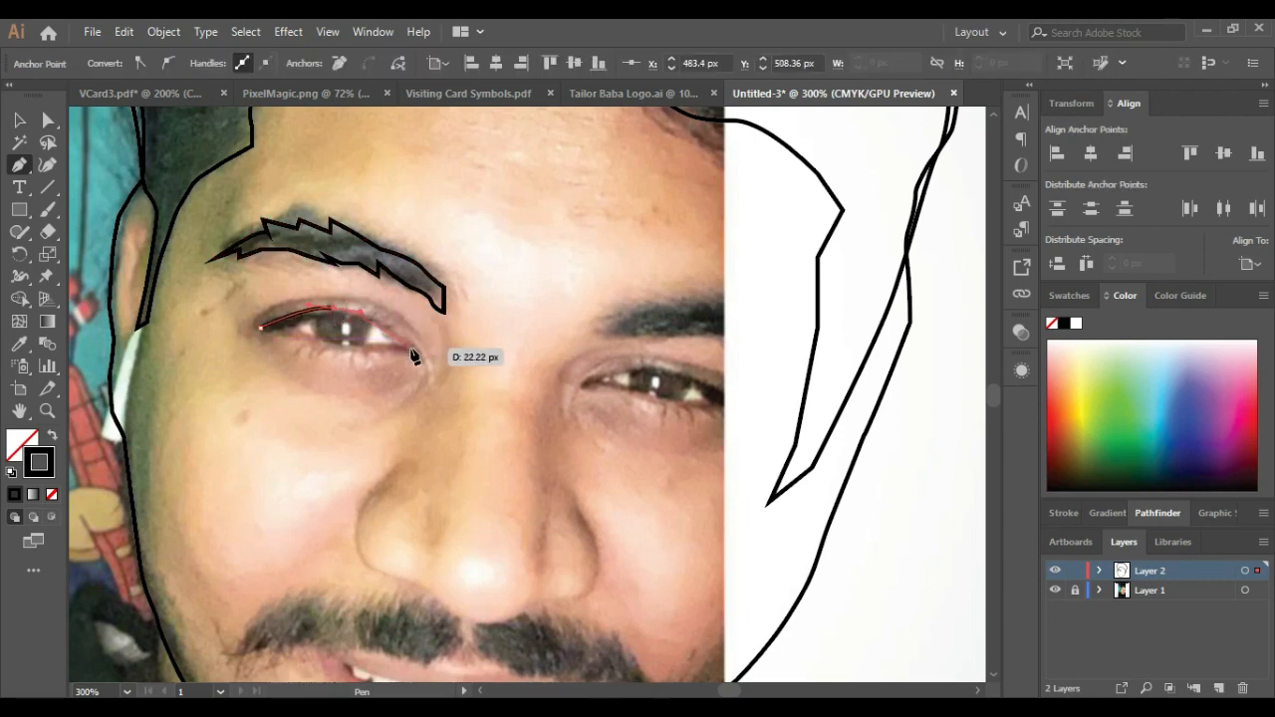
pyautogui.moveTo(288, 357); pyautogui.dragTo(264, 337)
pyautogui.moveTo(182, 299)
pyautogui.mouseDown()
pyautogui.moveTo(157, 285)
pyautogui.moveTo(158, 298)
pyautogui.mouseUp()
# Step: Draw a closed crescent beneath the left eye for the under-eye fold
pyautogui.click(423, 371)
pyautogui.moveTo(250, 338); pyautogui.dragTo(179, 248)
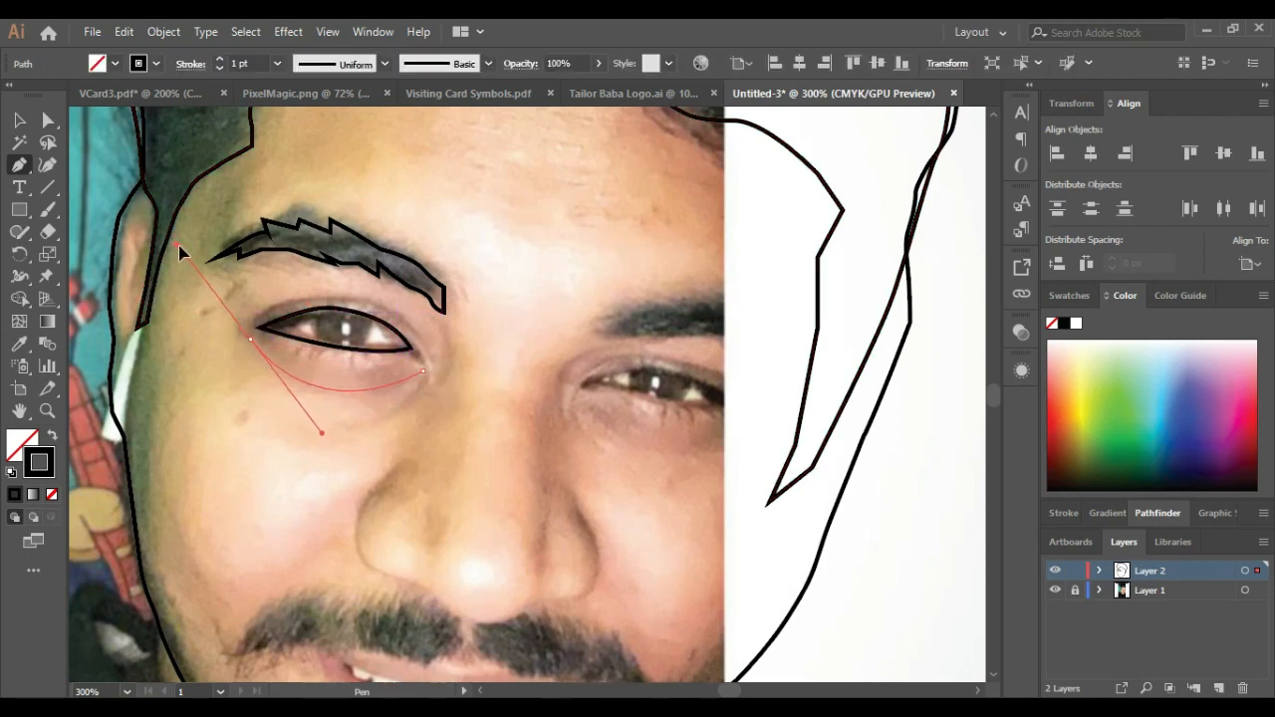
pyautogui.click(246, 329)
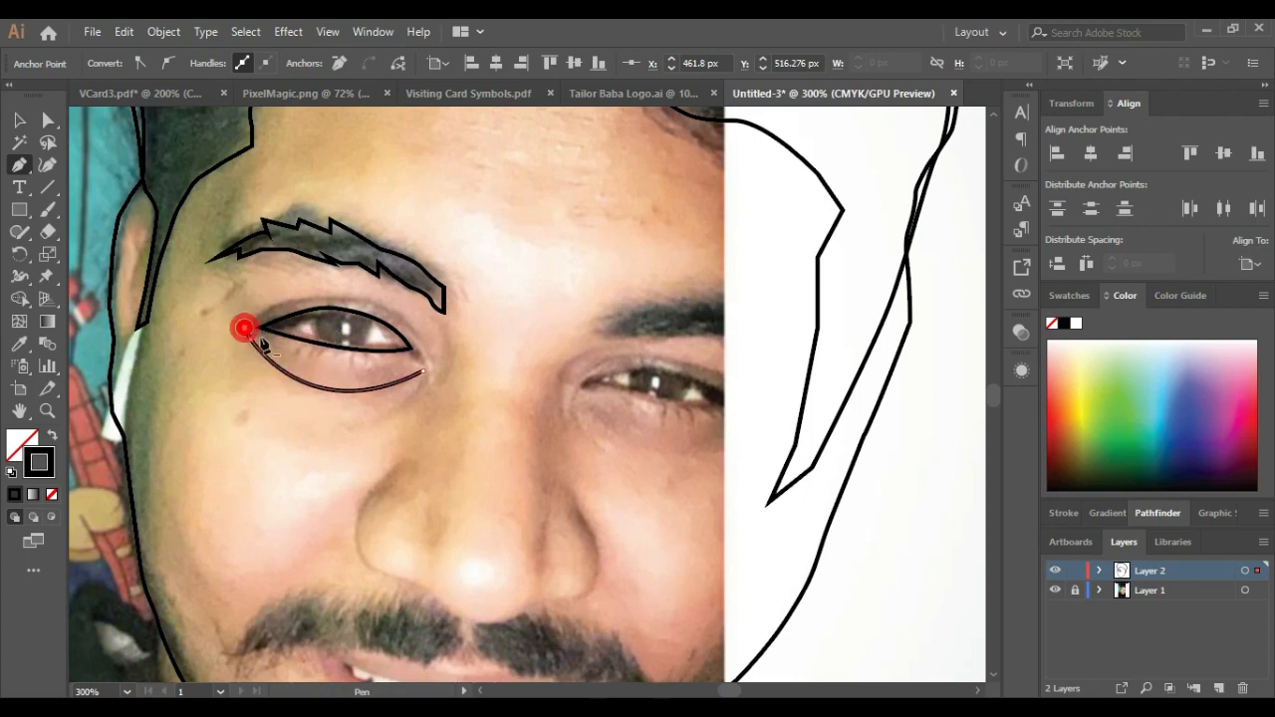
pyautogui.moveTo(424, 371)
pyautogui.mouseDown()
pyautogui.moveTo(444, 359)
pyautogui.moveTo(432, 370)
pyautogui.mouseUp()
# Step: Draw a thin closed crescent along the upper eyelid crease above the left eye
pyautogui.moveTo(254, 322); pyautogui.dragTo(148, 389)
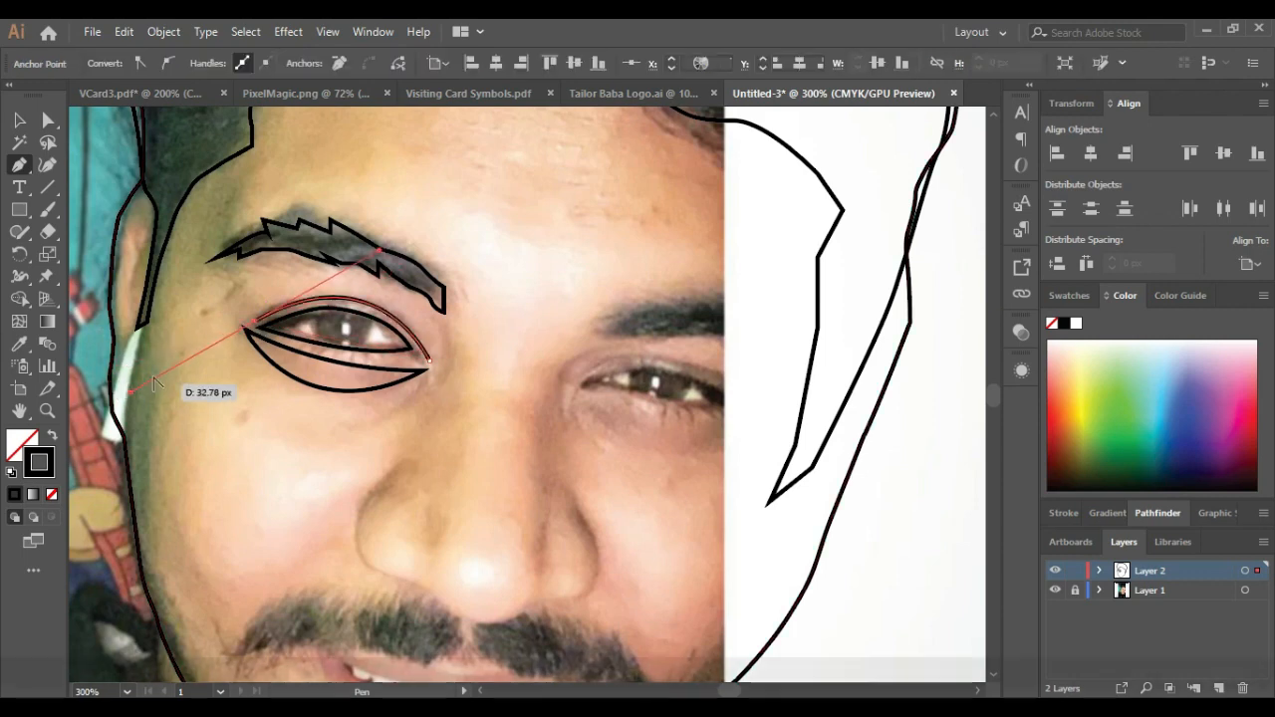
pyautogui.scroll(3, 240, 355)
pyautogui.keyDown('alt'); pyautogui.click(278, 271); pyautogui.keyUp('alt')
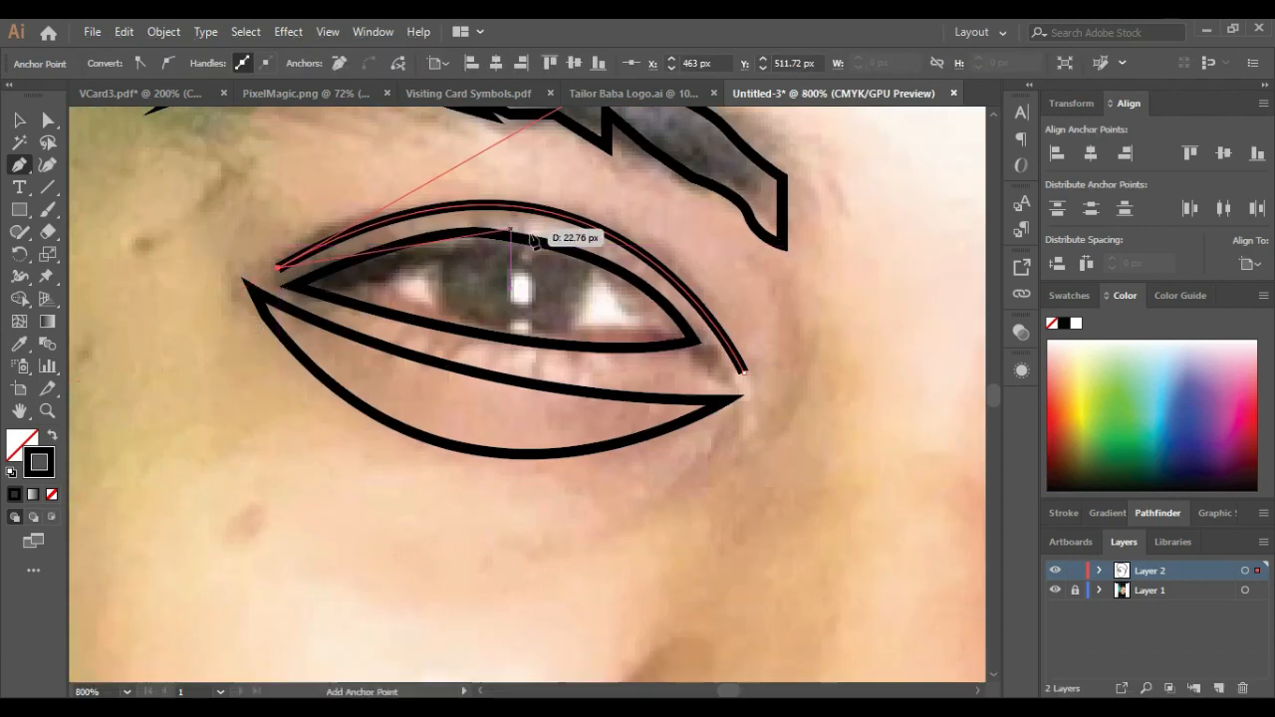
pyautogui.moveTo(743, 376); pyautogui.dragTo(940, 643)
pyautogui.scroll(-5, 427, 396)
pyautogui.scroll(2, 522, 486)
pyautogui.scroll(-3, 463, 367)
pyautogui.scroll(2, 466, 417)
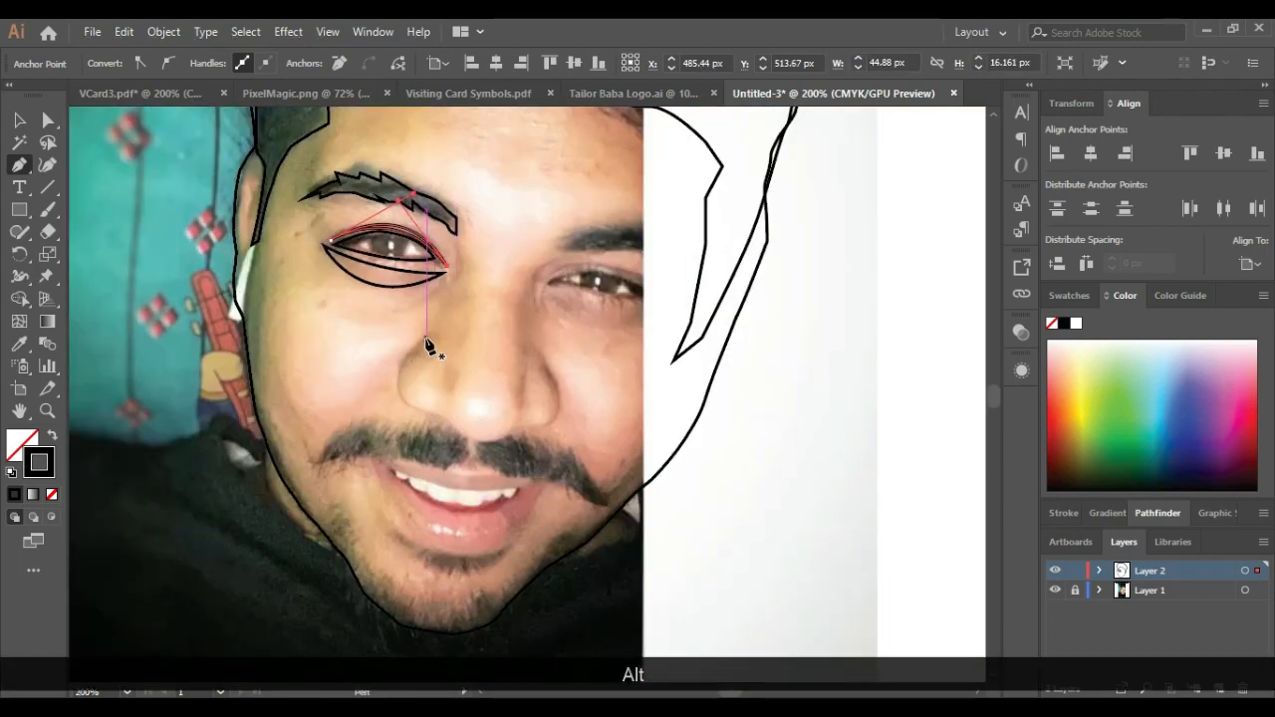
# Step: Paint a short test stroke with the Paintbrush on the blank area beside the portrait
pyautogui.press('b')
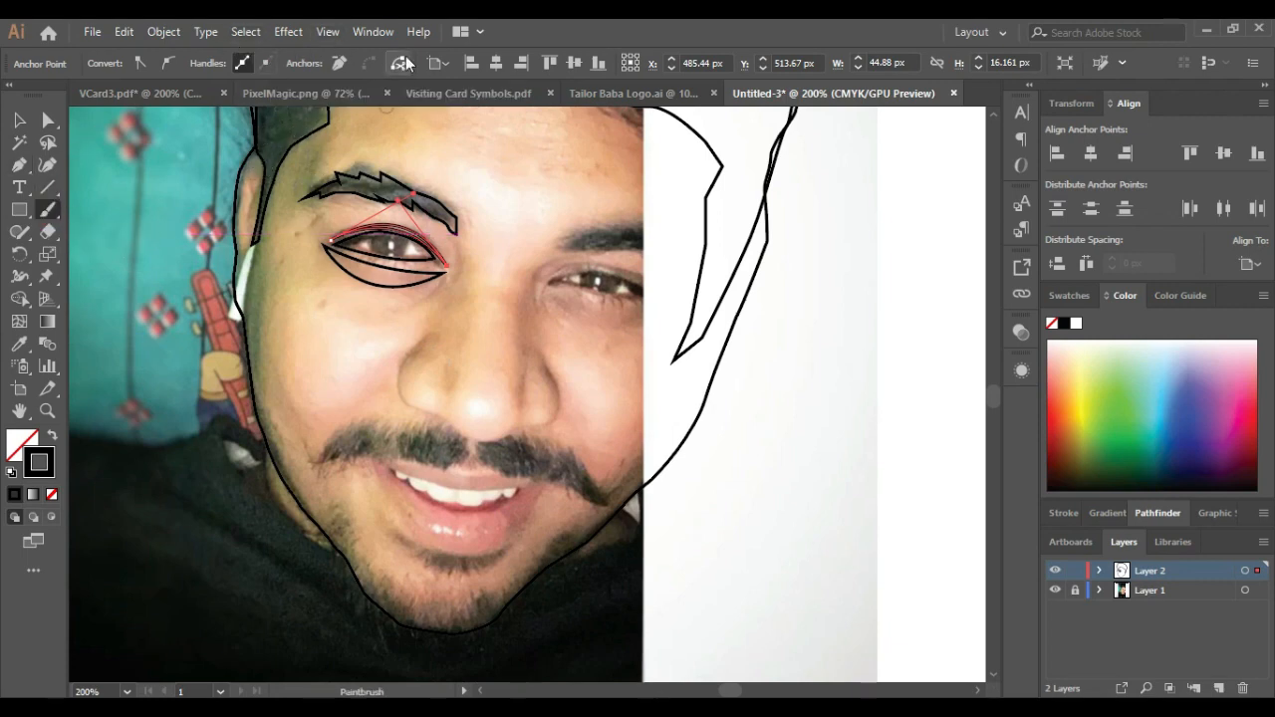
pyautogui.click(325, 33)
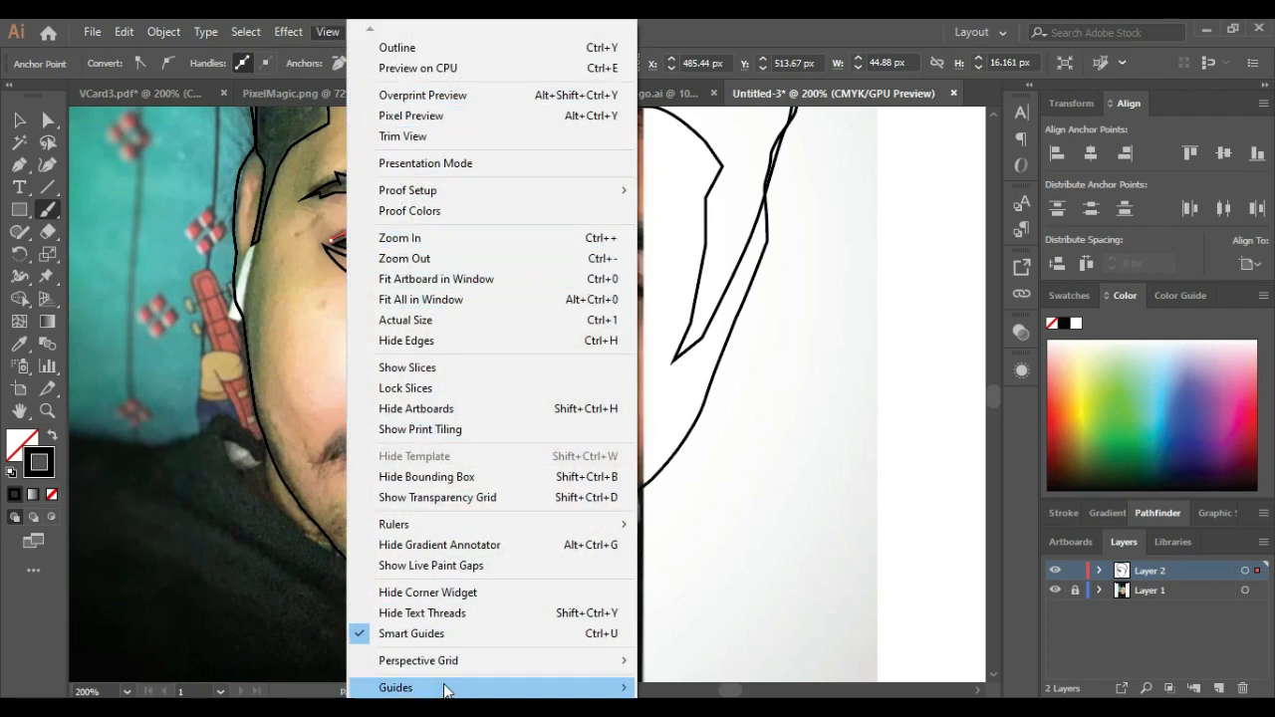
pyautogui.moveTo(295, 40)
pyautogui.click(573, 38)
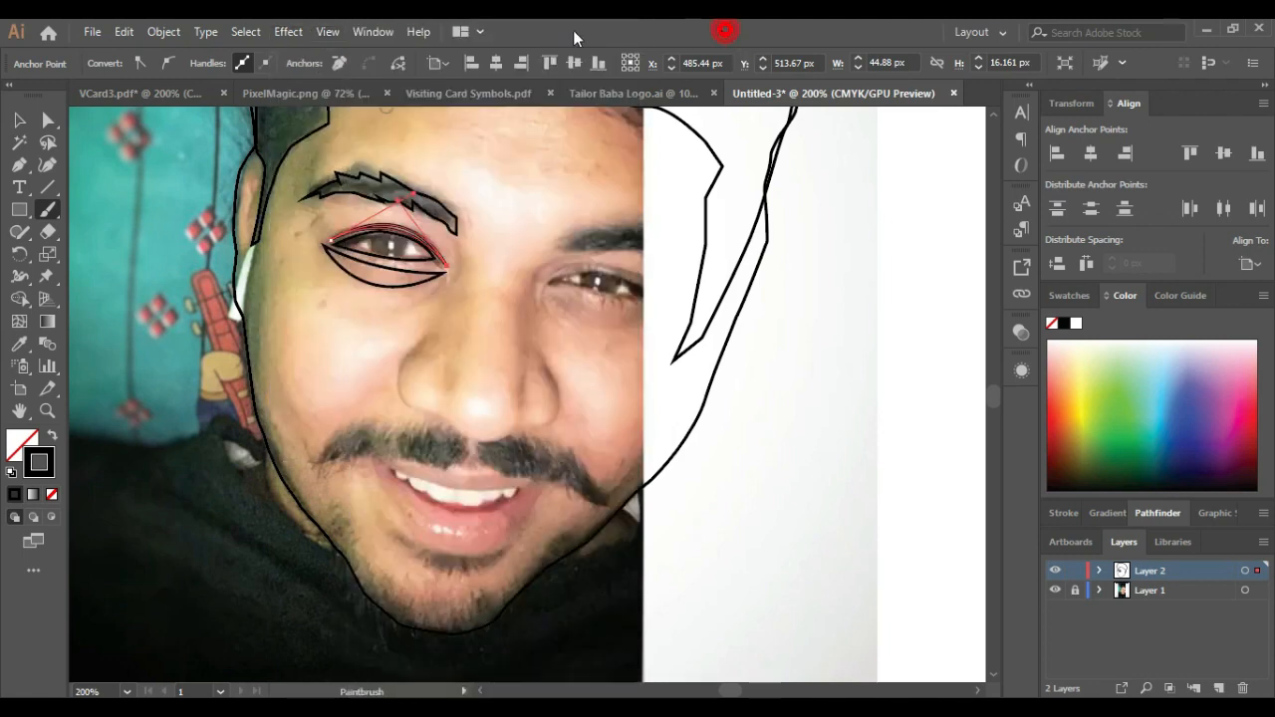
pyautogui.click(384, 33)
pyautogui.moveTo(448, 148)
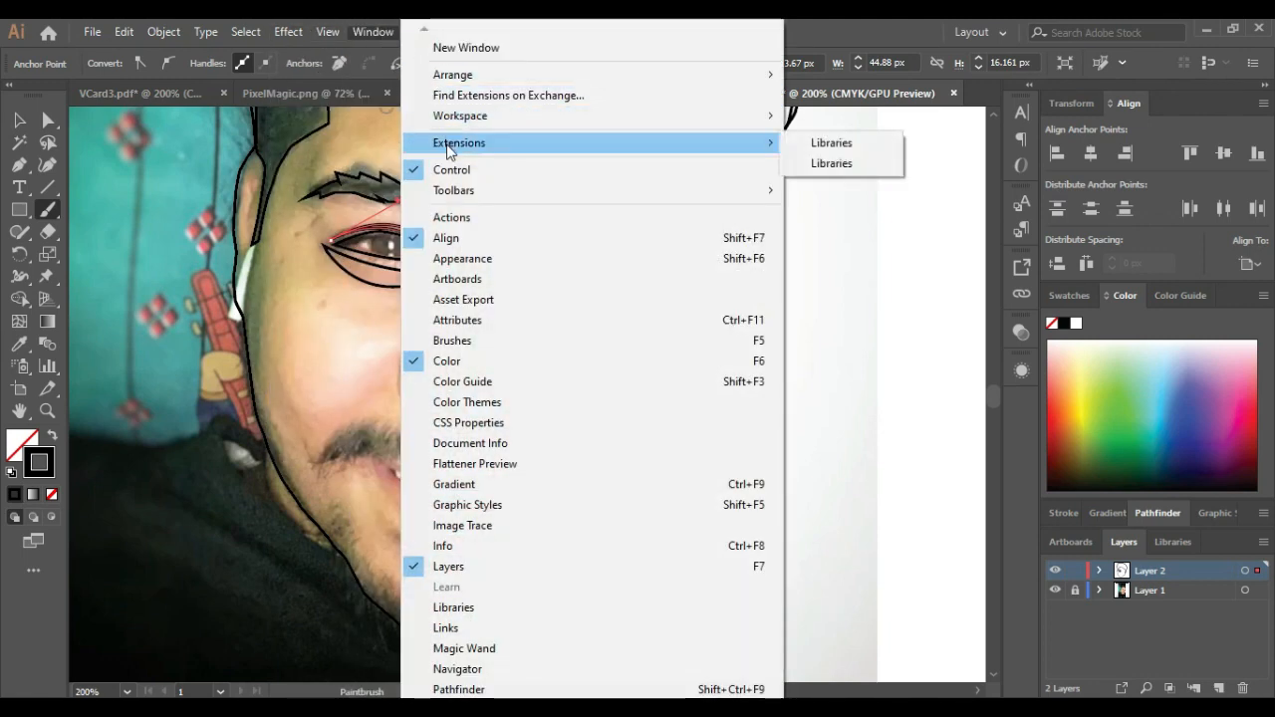
pyautogui.click(45, 212)
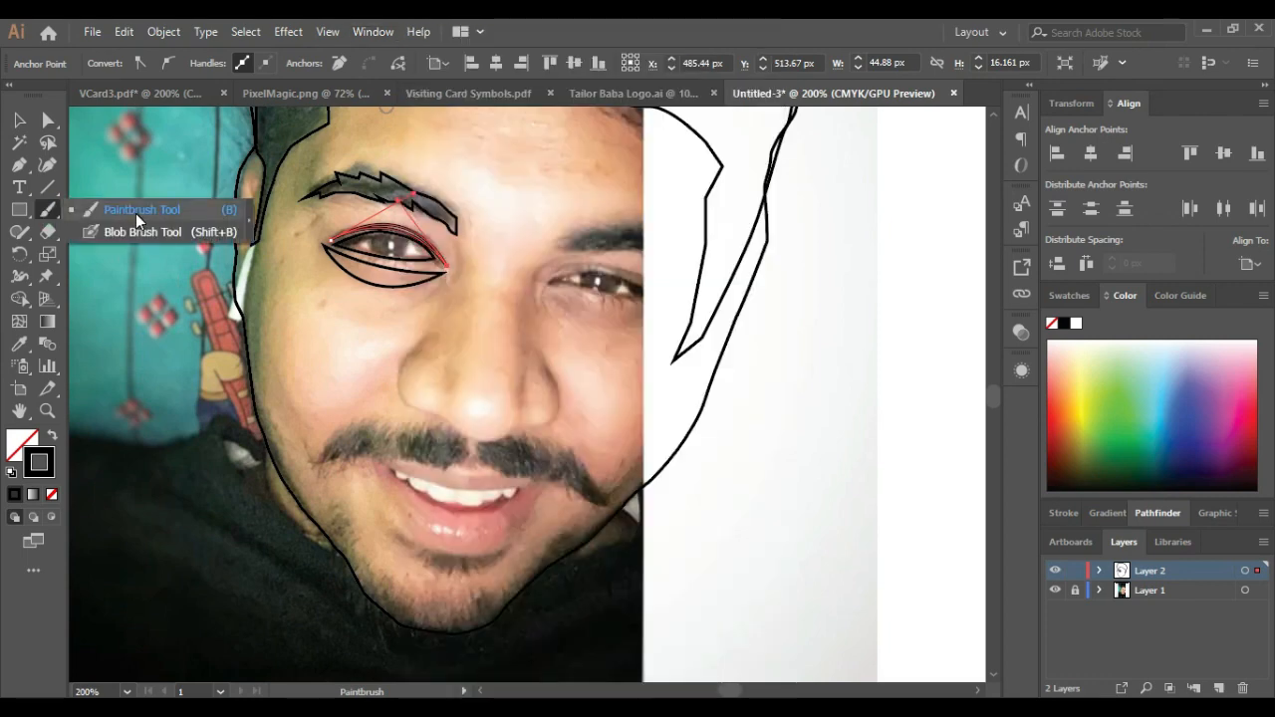
pyautogui.click(136, 213)
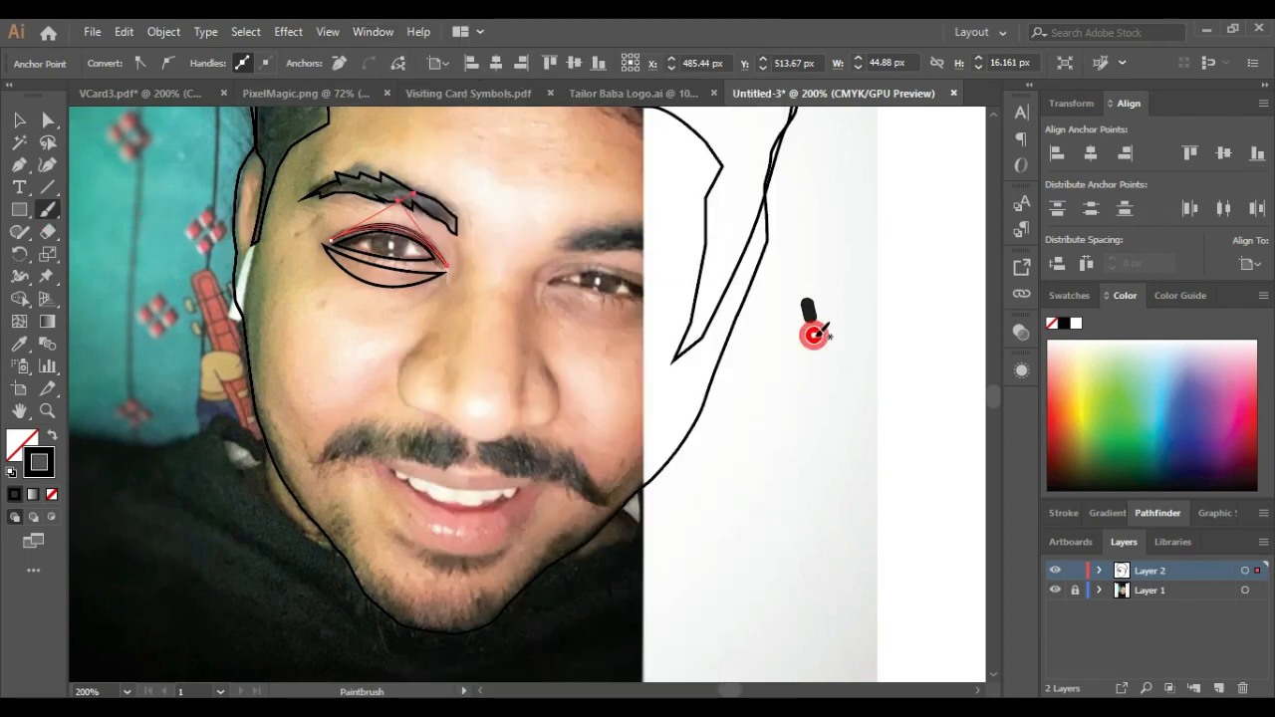
pyautogui.moveTo(807, 305); pyautogui.dragTo(813, 334)
# Step: Open the user-defined My Brushes library and look through its brushes
pyautogui.click(487, 62)
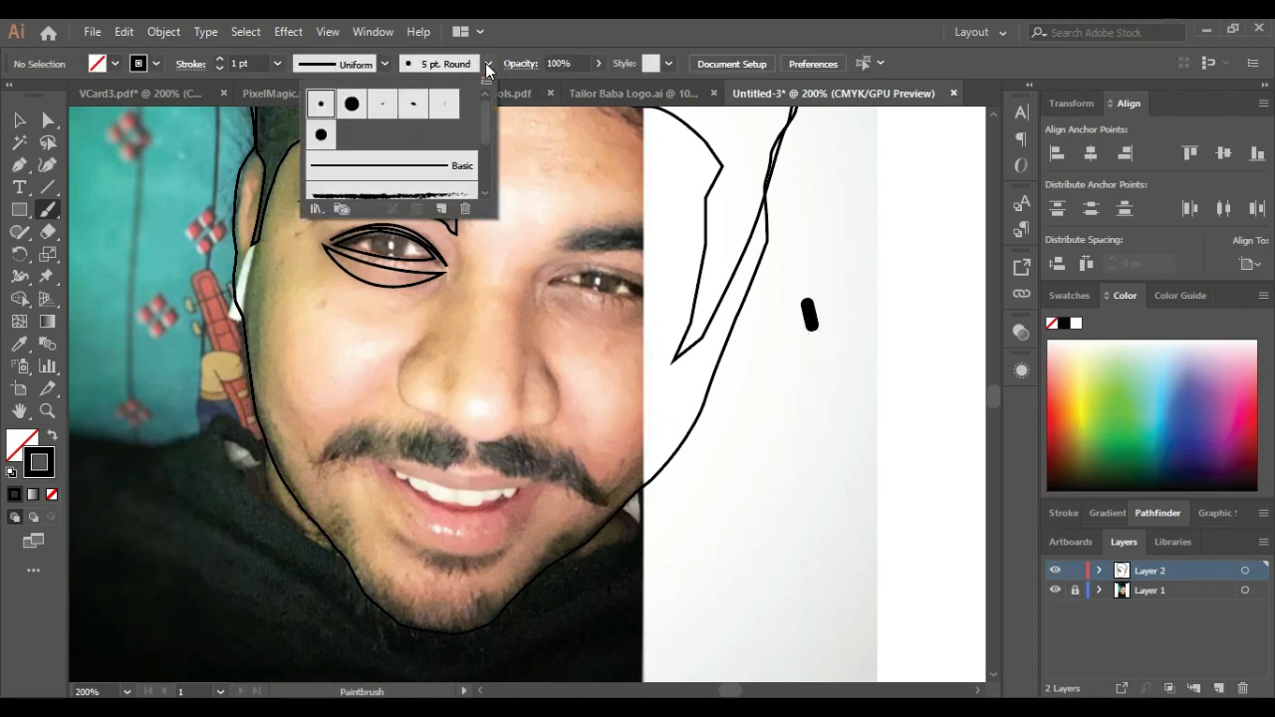
pyautogui.scroll(-5, 483, 189)
pyautogui.moveTo(487, 180); pyautogui.dragTo(487, 126)
pyautogui.click(486, 81)
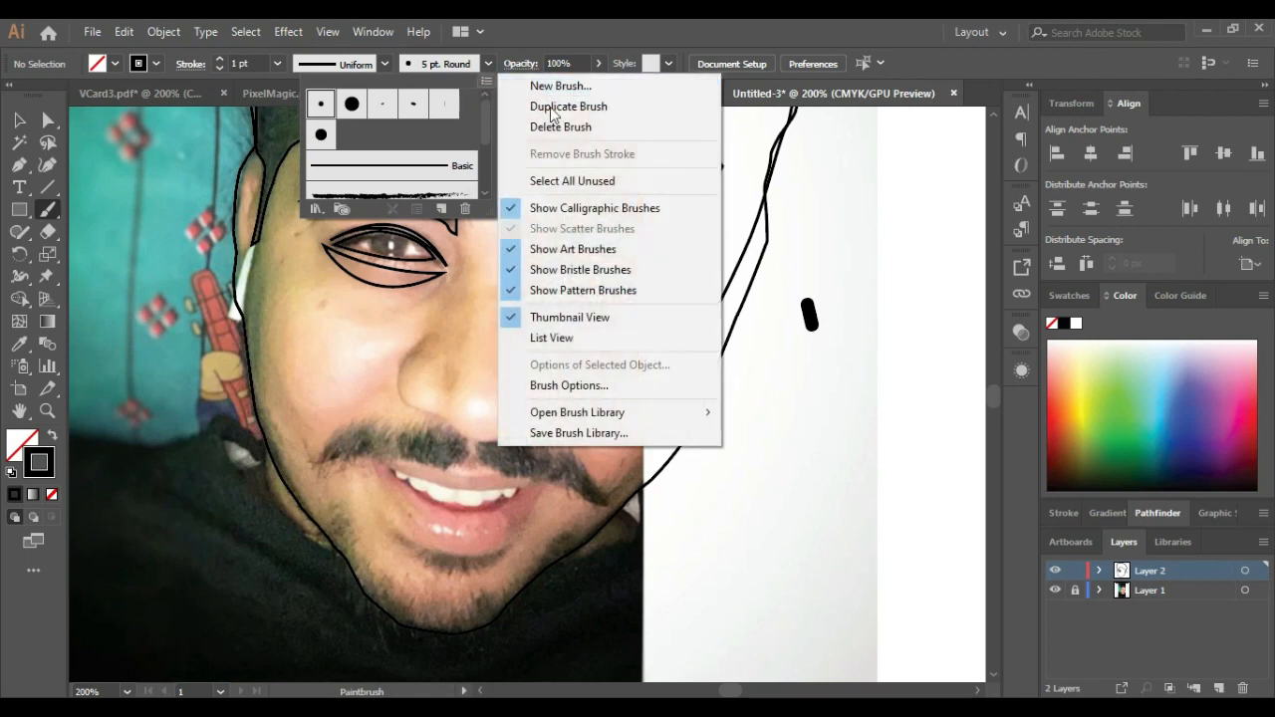
pyautogui.moveTo(632, 417)
pyautogui.moveTo(832, 585)
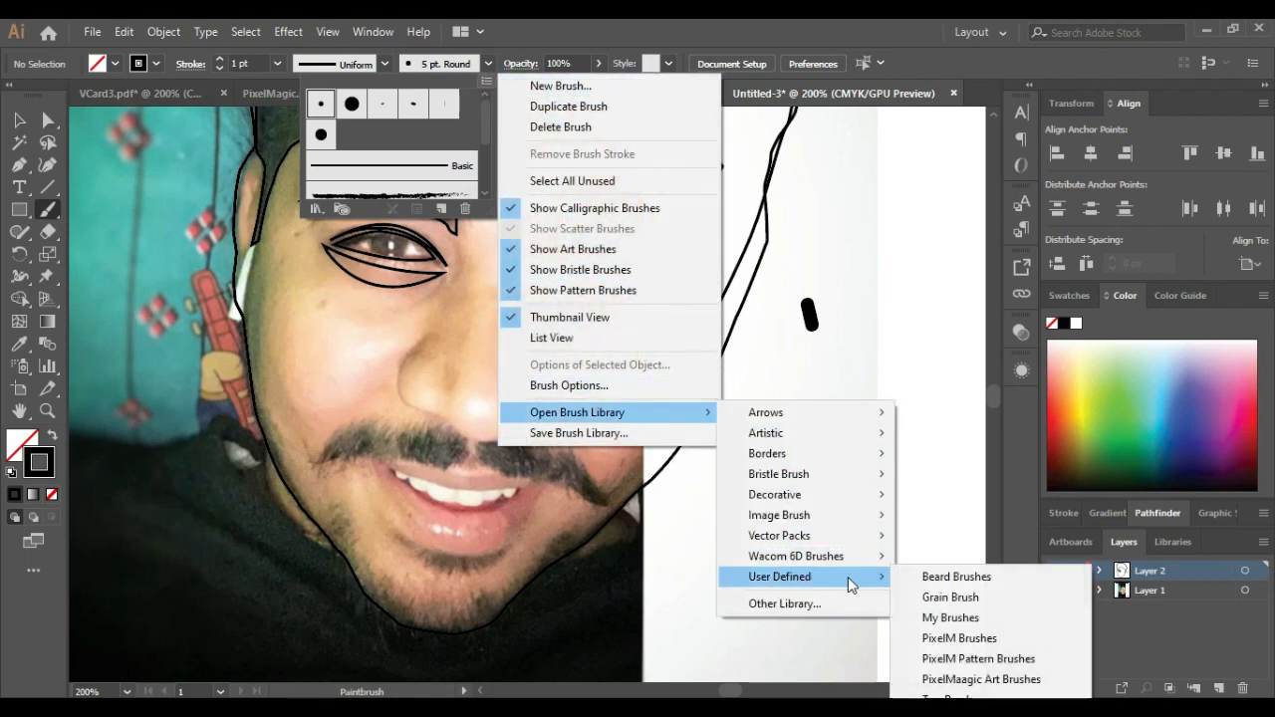
pyautogui.click(961, 625)
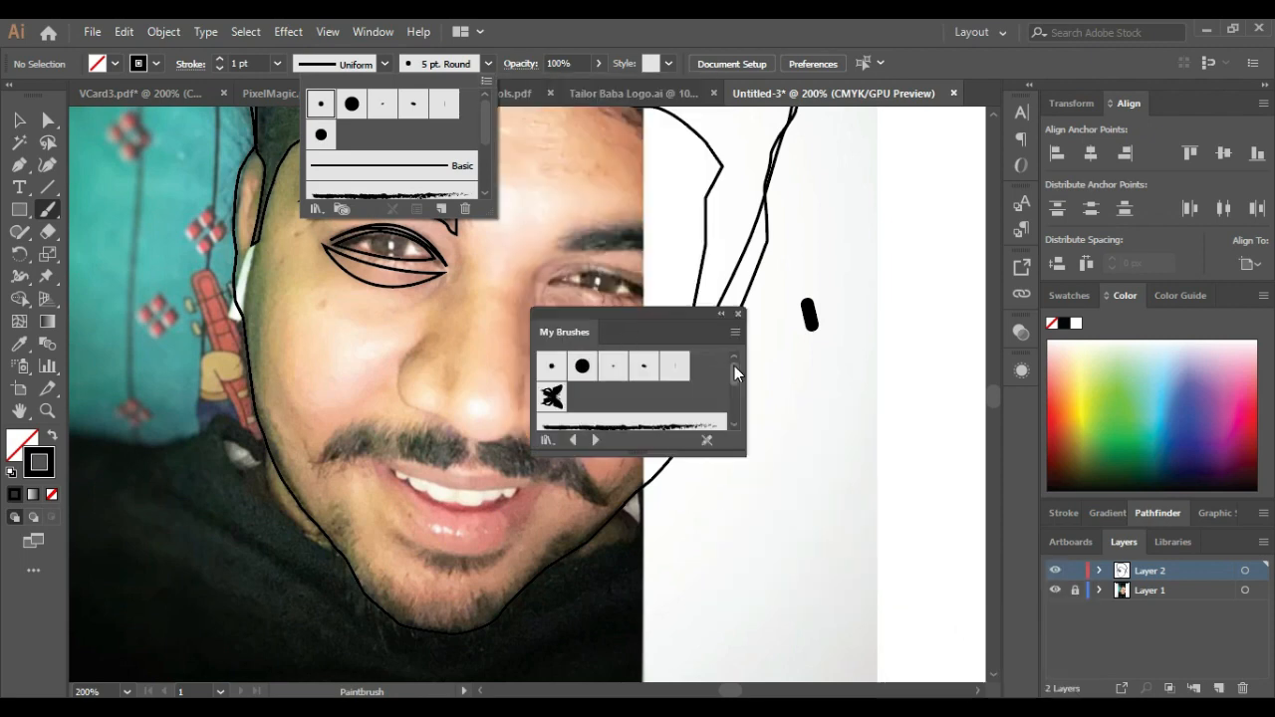
pyautogui.click(735, 386)
pyautogui.moveTo(734, 377)
pyautogui.mouseDown()
pyautogui.moveTo(734, 418)
pyautogui.moveTo(730, 362)
pyautogui.mouseUp()
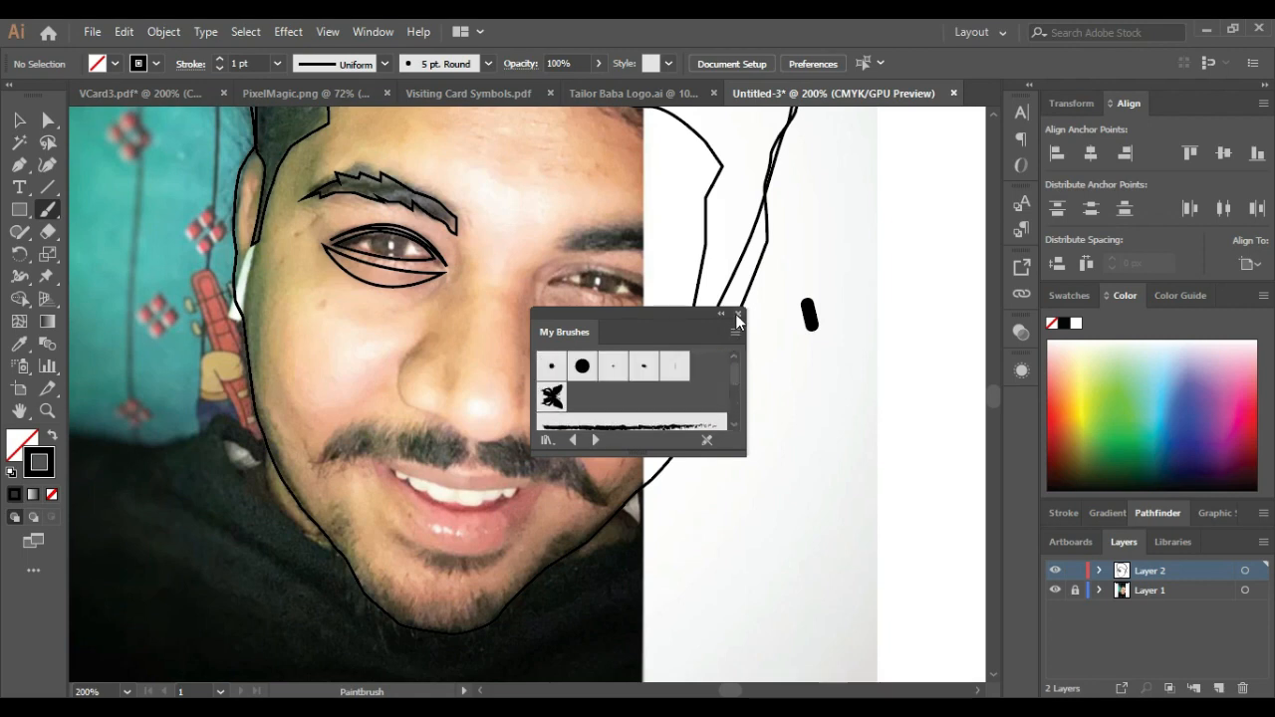
# Step: Paint a test stroke beside the face, set the stroke weight to 0.15 pt and paint thinner strokes for comparison
pyautogui.moveTo(866, 450); pyautogui.dragTo(879, 452)
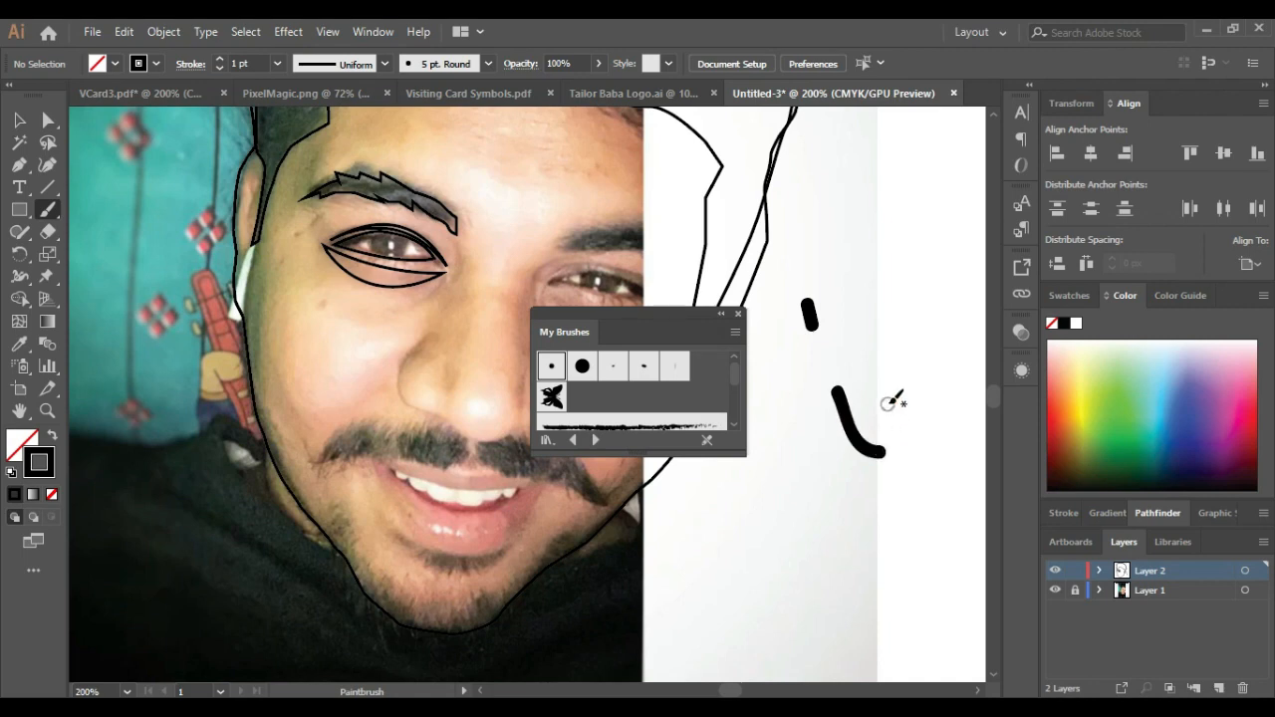
pyautogui.moveTo(255, 63); pyautogui.dragTo(168, 55)
pyautogui.write('0.15')
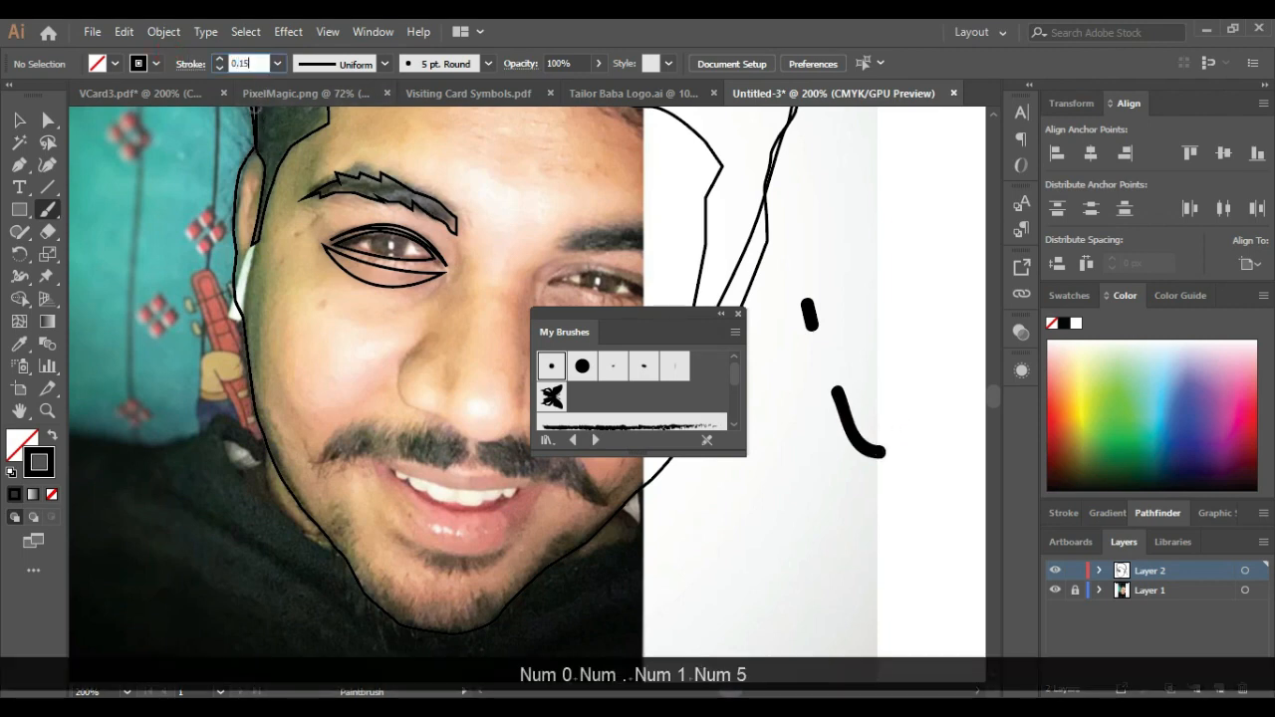
pyautogui.moveTo(791, 529); pyautogui.dragTo(842, 554)
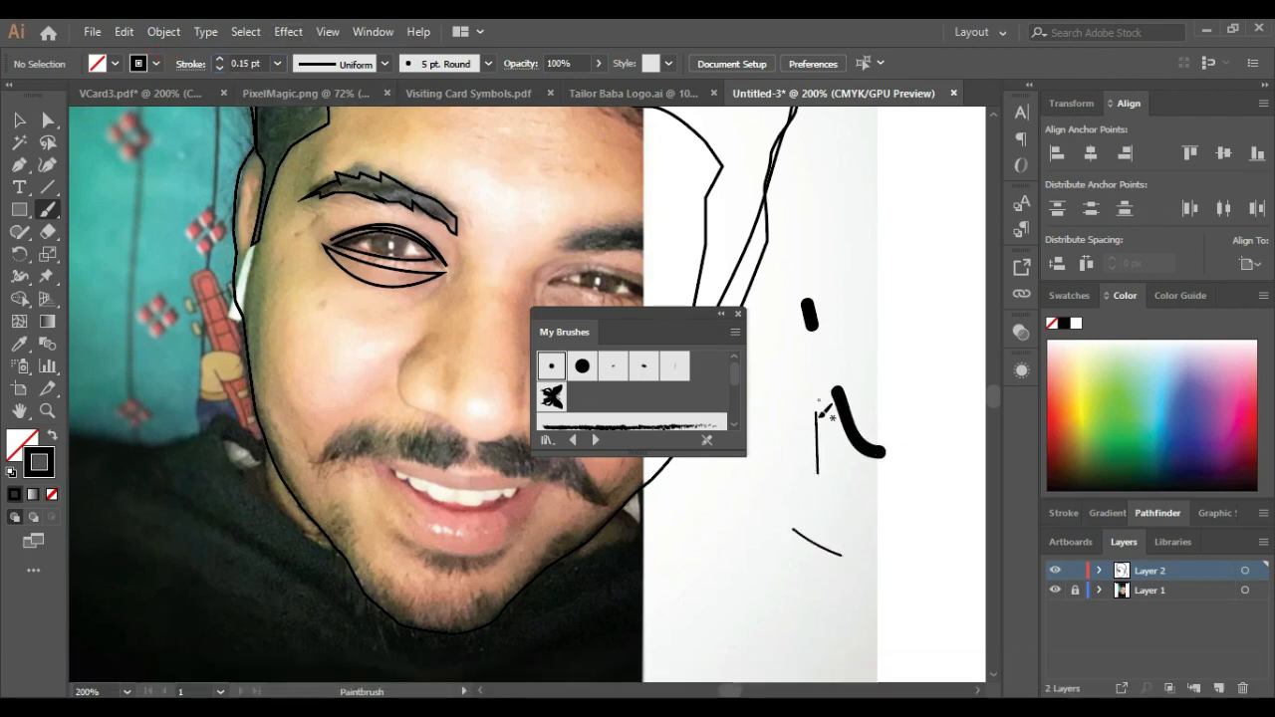
# Step: Dock the My Brushes library beside the other panels, collapsed to an icon
pyautogui.moveTo(723, 320)
pyautogui.mouseDown()
pyautogui.moveTo(926, 208)
pyautogui.moveTo(1000, 418)
pyautogui.moveTo(996, 399)
pyautogui.mouseUp()
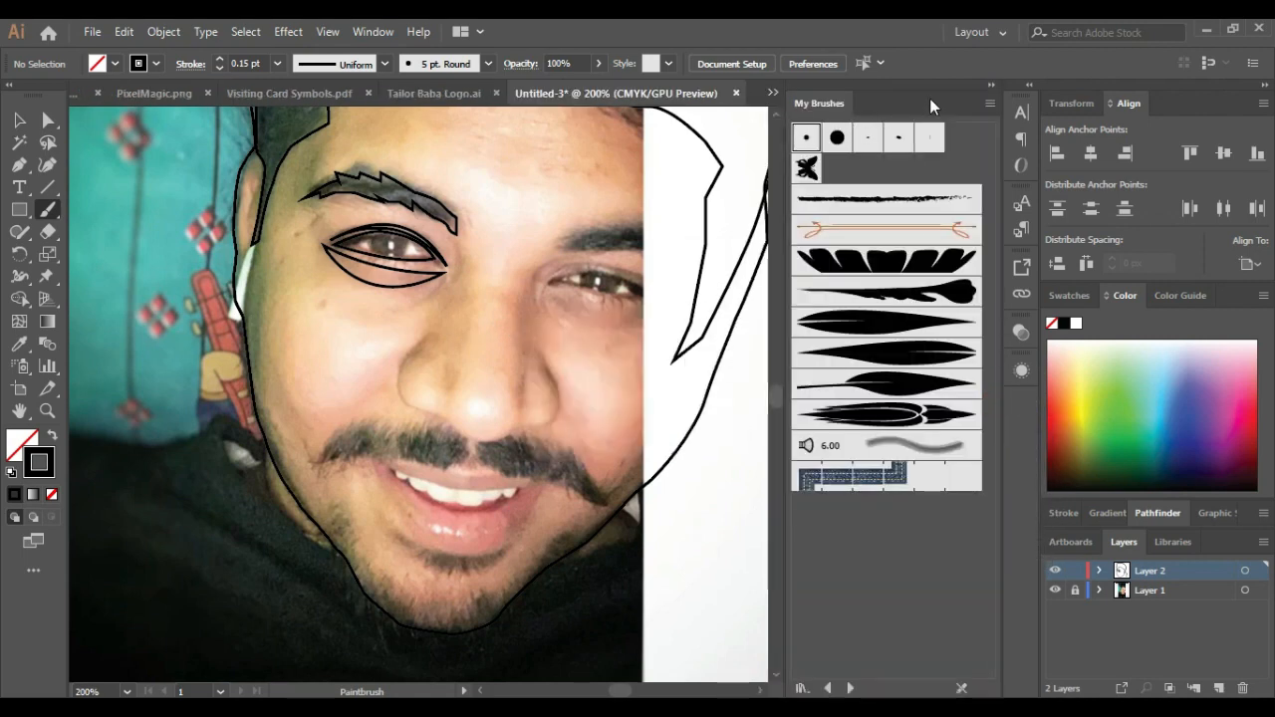
pyautogui.click(991, 87)
pyautogui.moveTo(955, 119)
pyautogui.mouseDown()
pyautogui.moveTo(862, 276)
pyautogui.moveTo(1017, 463)
pyautogui.moveTo(1065, 431)
pyautogui.moveTo(1035, 432)
pyautogui.mouseUp()
pyautogui.moveTo(996, 94)
pyautogui.mouseDown()
pyautogui.moveTo(820, 177)
pyautogui.moveTo(910, 265)
pyautogui.moveTo(998, 413)
pyautogui.moveTo(1008, 397)
pyautogui.mouseUp()
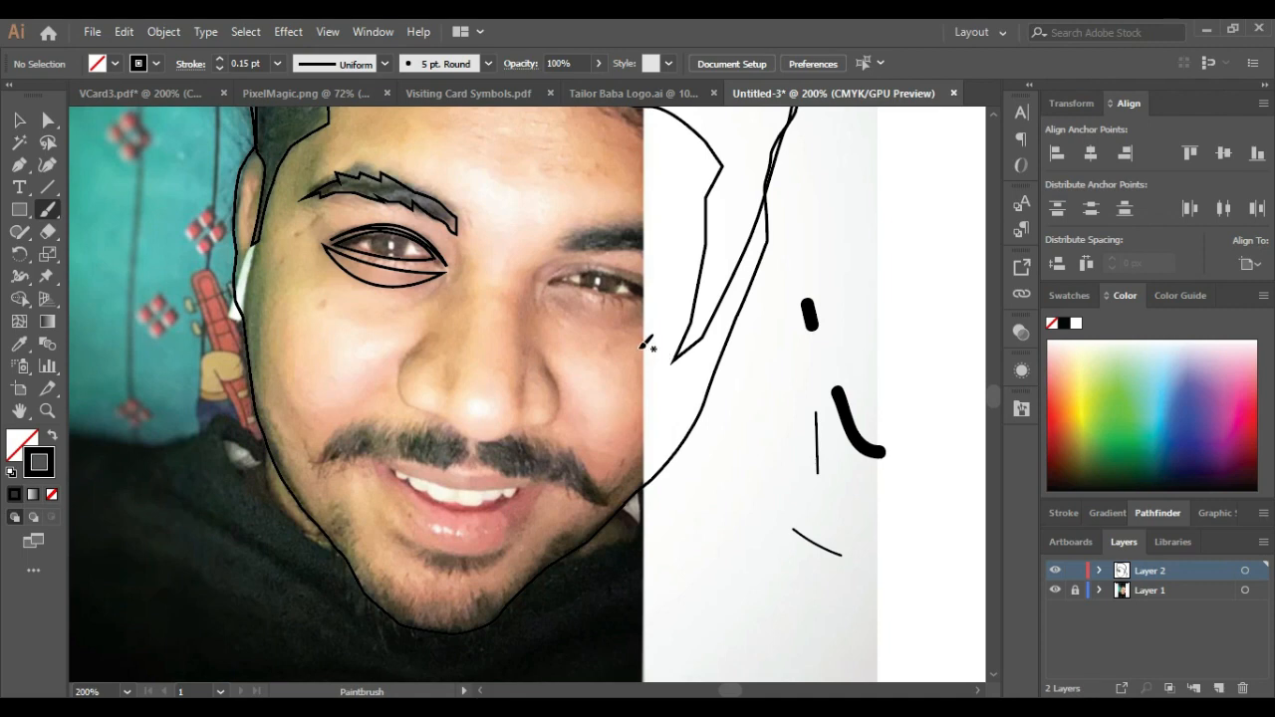
# Step: Delete all the test brush strokes in the blank area beside the portrait
pyautogui.click(19, 119)
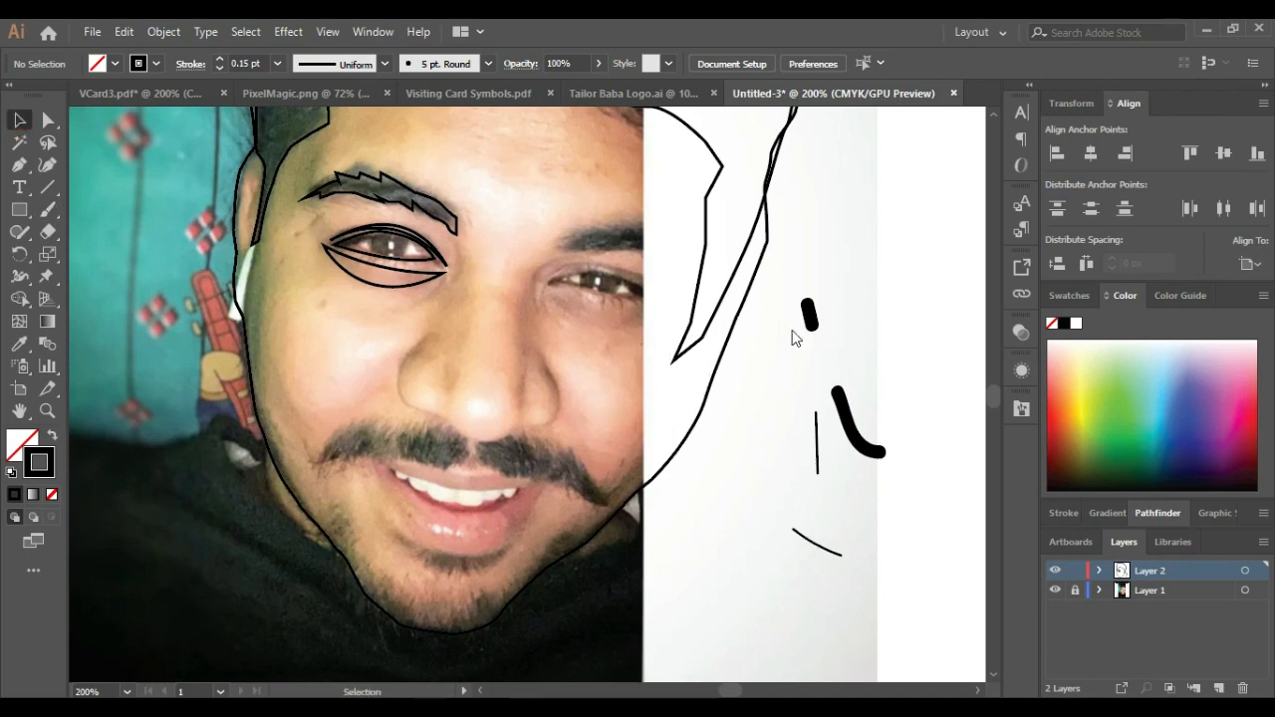
pyautogui.moveTo(794, 293)
pyautogui.mouseDown()
pyautogui.moveTo(917, 601)
pyautogui.moveTo(901, 609)
pyautogui.mouseUp()
pyautogui.press('Delete')
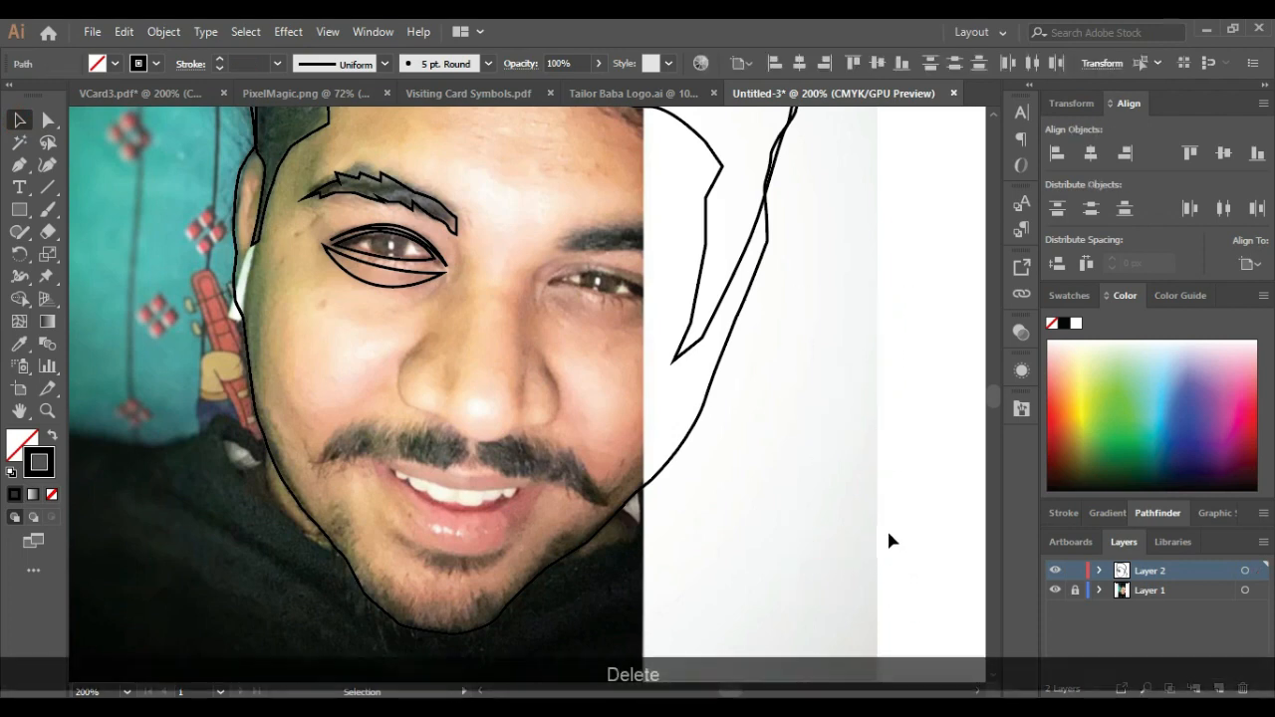
# Step: Return to the Paintbrush and open the user-defined Beard Brushes library
pyautogui.click(47, 210)
pyautogui.click(488, 64)
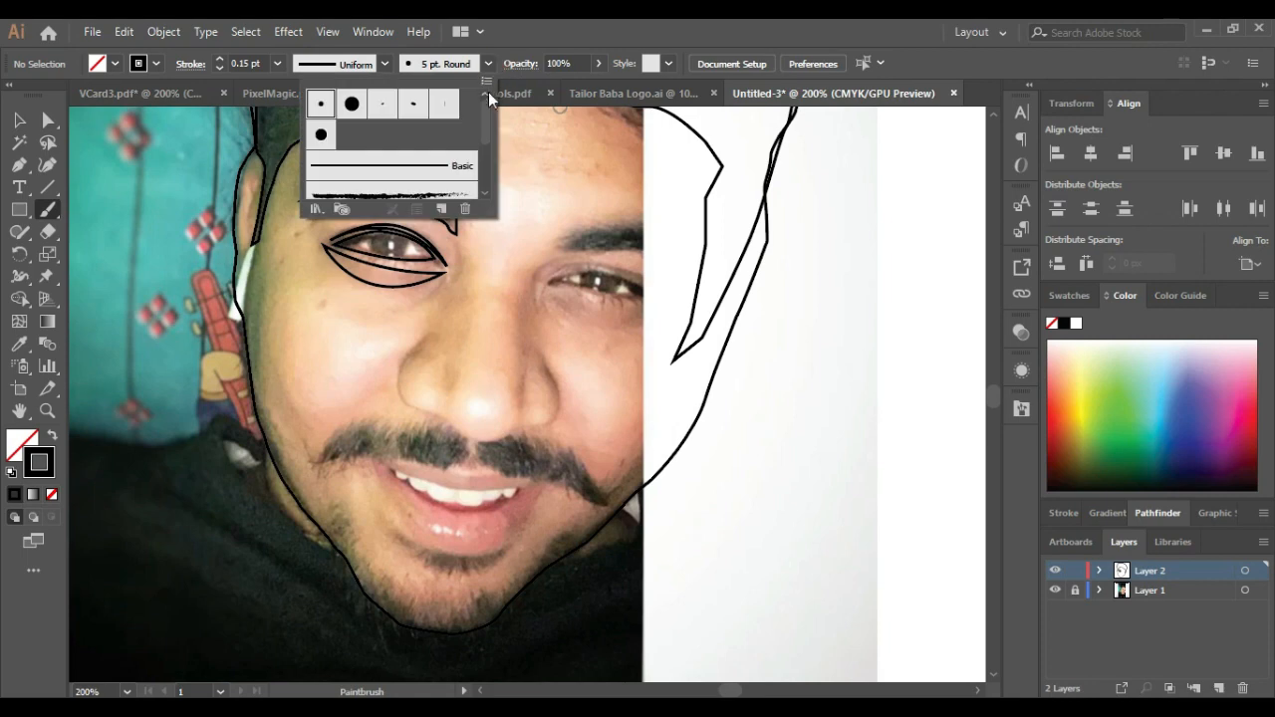
pyautogui.click(485, 82)
pyautogui.moveTo(662, 412)
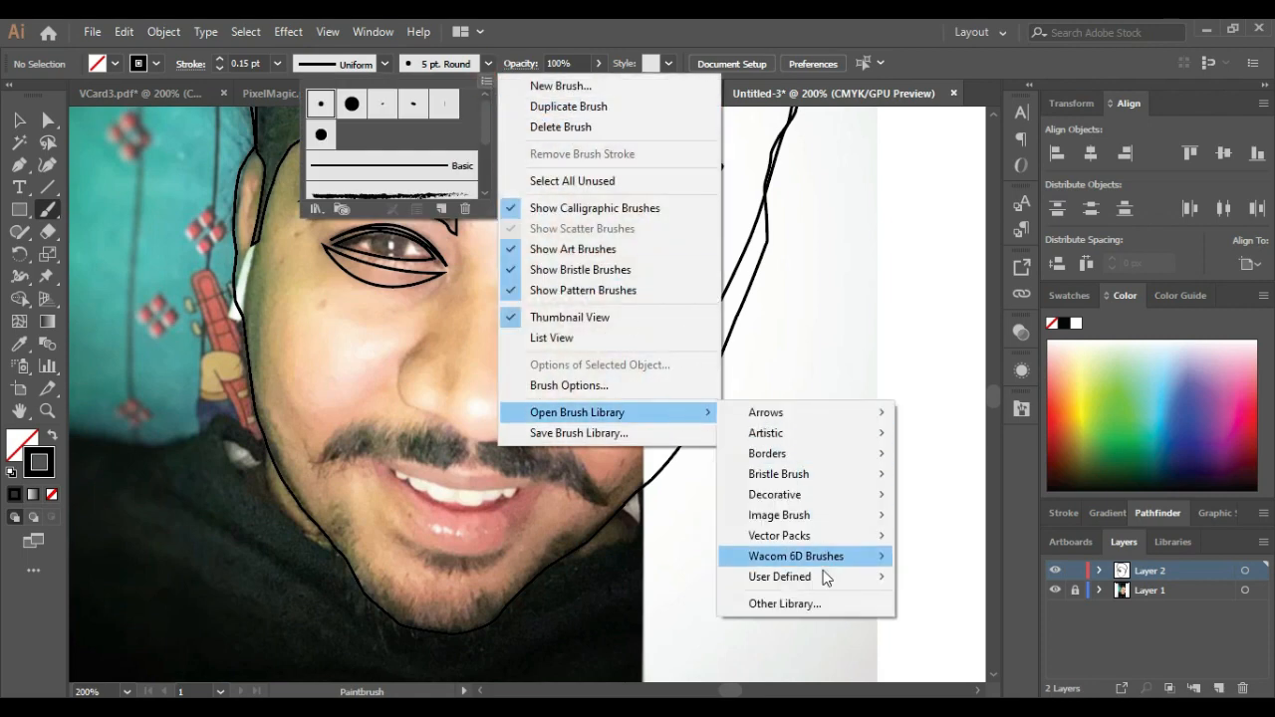
pyautogui.moveTo(825, 579)
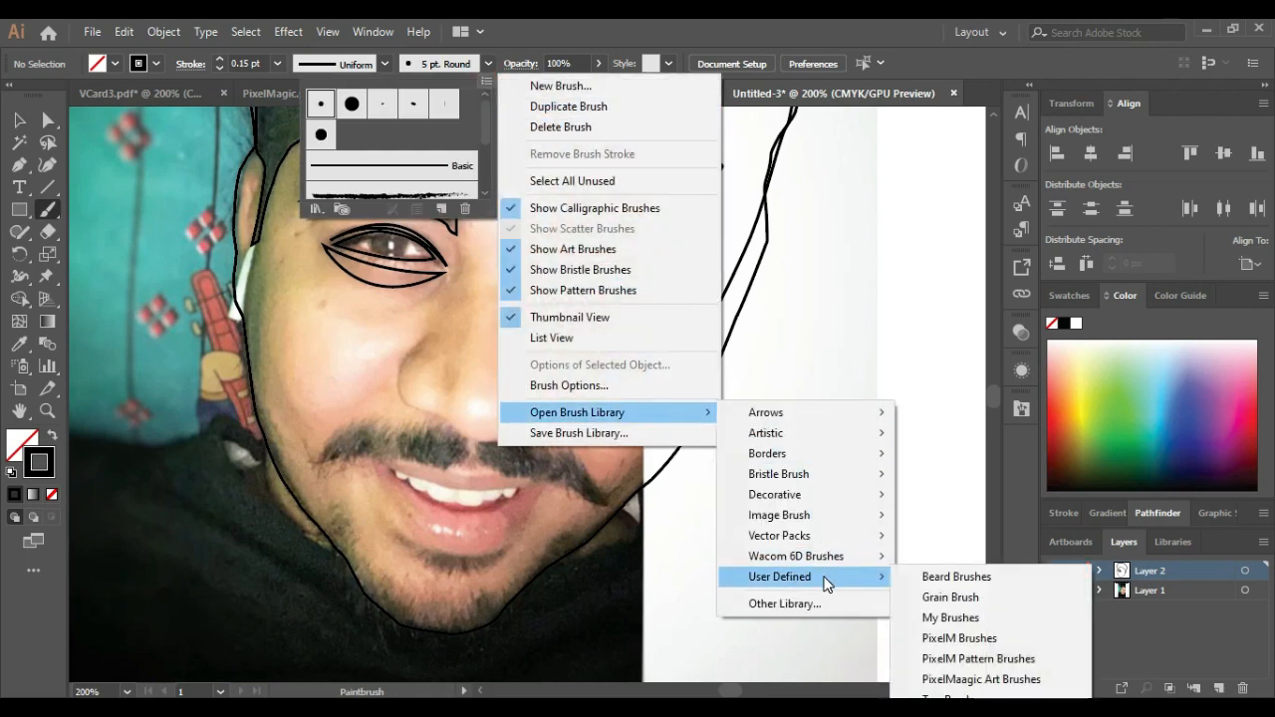
pyautogui.click(932, 579)
# Step: Choose the Beard BrushL brush and paint sample strokes on the blank area beside the portrait
pyautogui.click(850, 472)
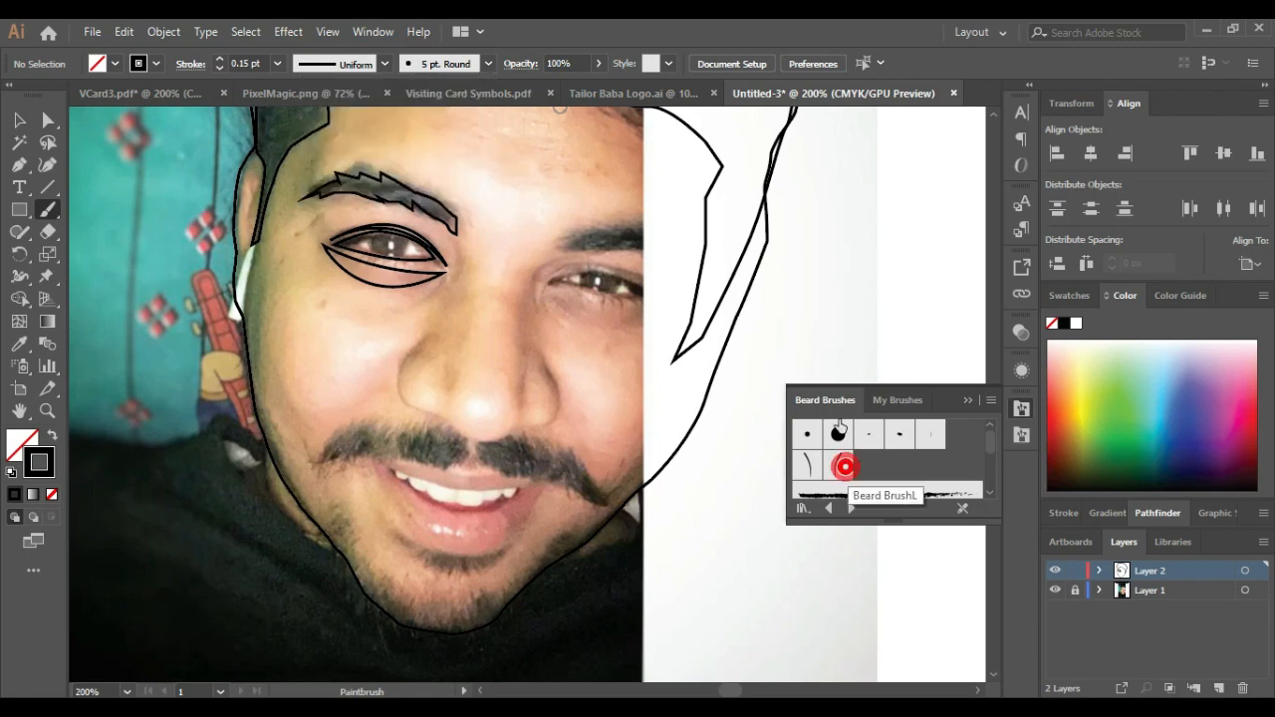
pyautogui.moveTo(799, 335); pyautogui.dragTo(854, 234)
pyautogui.click(837, 464)
pyautogui.moveTo(879, 287); pyautogui.dragTo(920, 185)
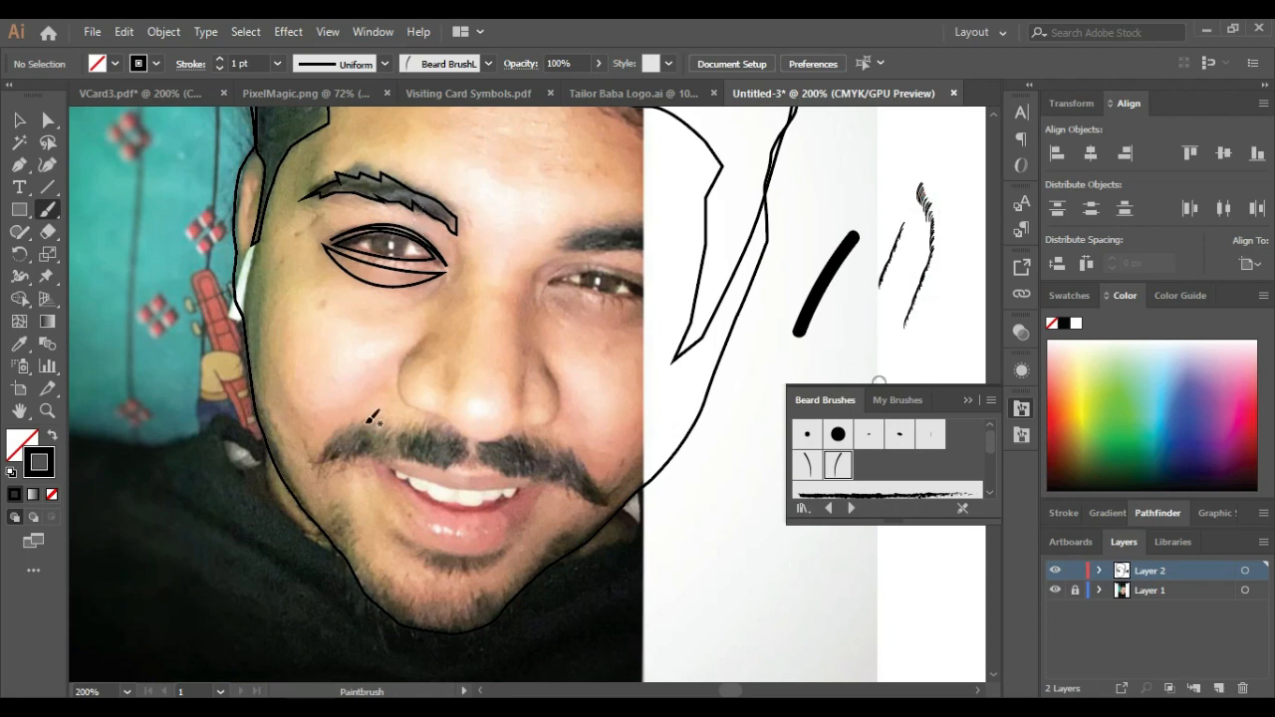
# Step: Paint the left half of the moustache with overlapping Beard BrushL strokes, undoing the misplaced first stroke
pyautogui.moveTo(396, 438)
pyautogui.mouseDown()
pyautogui.moveTo(324, 454)
pyautogui.moveTo(437, 446)
pyautogui.mouseUp()
pyautogui.hotkey('ctrl', 'z')
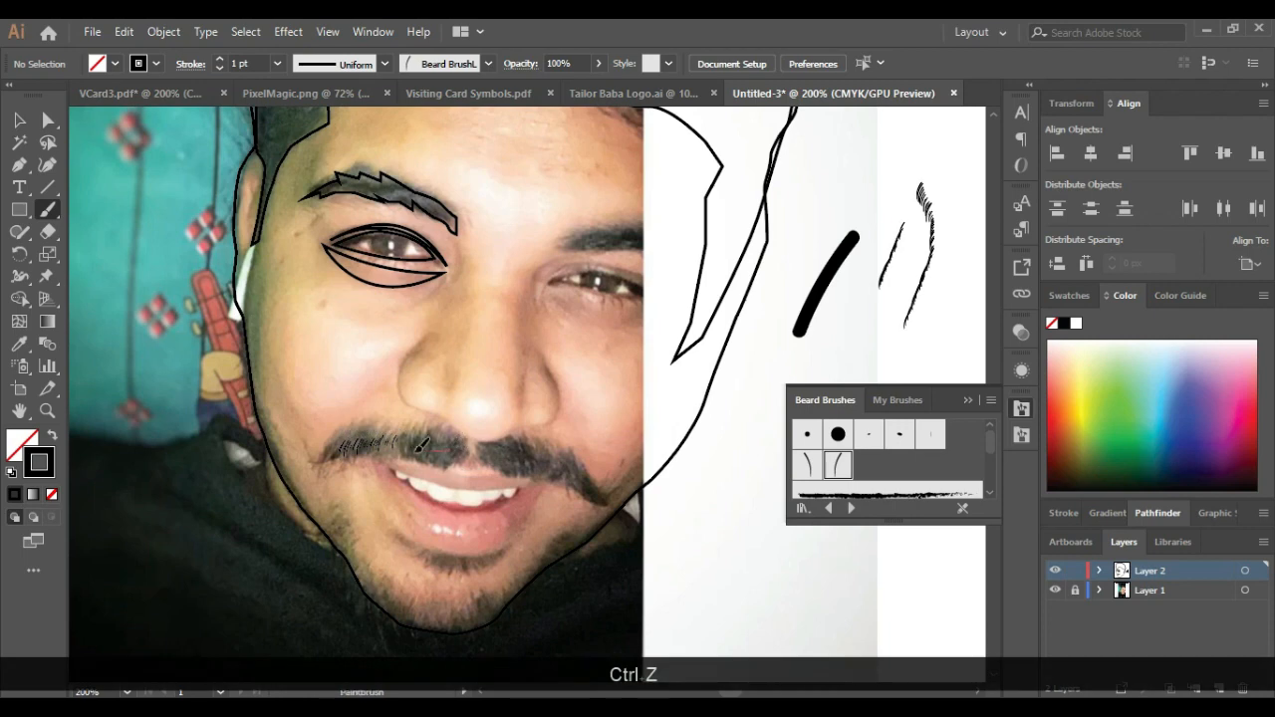
pyautogui.moveTo(333, 449)
pyautogui.mouseDown()
pyautogui.moveTo(497, 458)
pyautogui.moveTo(333, 449)
pyautogui.moveTo(456, 437)
pyautogui.mouseUp()
pyautogui.moveTo(314, 450); pyautogui.dragTo(468, 449)
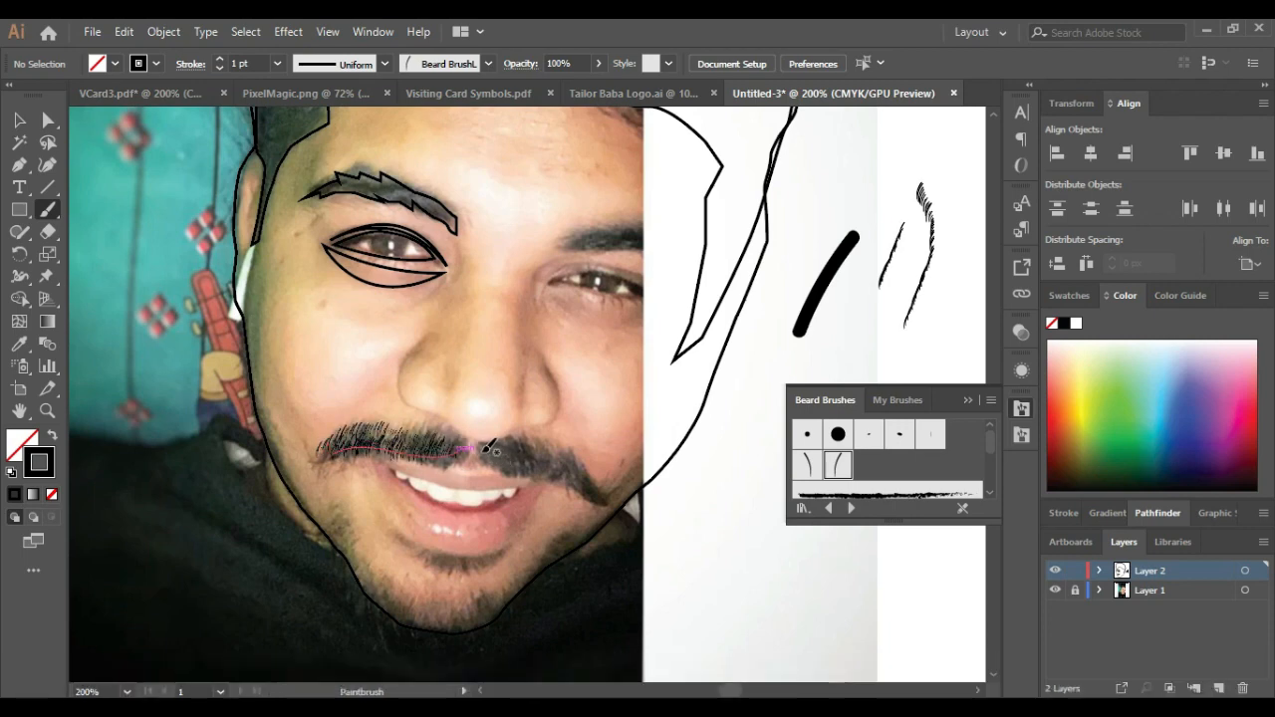
# Step: Paint the right half of the moustache with dense Beard BrushL strokes and thicken the hair towards the centre
pyautogui.moveTo(596, 490); pyautogui.dragTo(597, 492)
pyautogui.moveTo(583, 466); pyautogui.dragTo(605, 499)
pyautogui.moveTo(497, 461)
pyautogui.mouseDown()
pyautogui.moveTo(592, 492)
pyautogui.moveTo(501, 453)
pyautogui.moveTo(543, 456)
pyautogui.mouseUp()
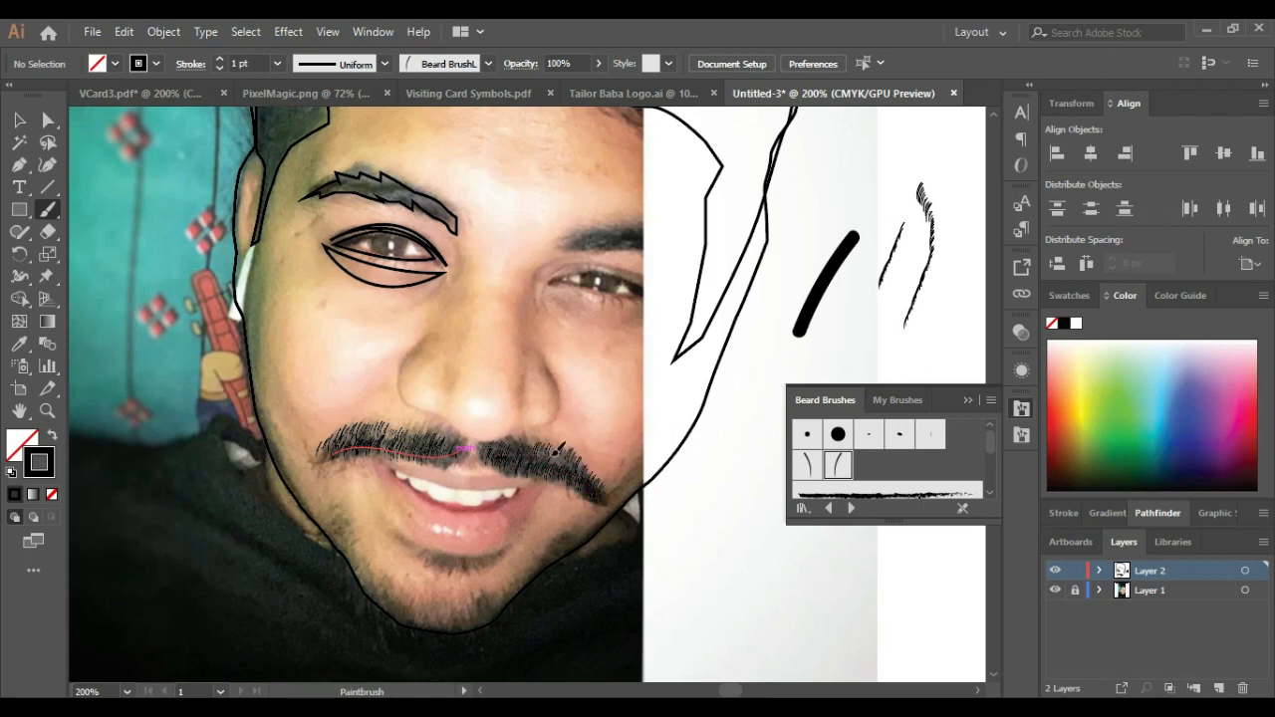
pyautogui.moveTo(603, 493); pyautogui.dragTo(605, 496)
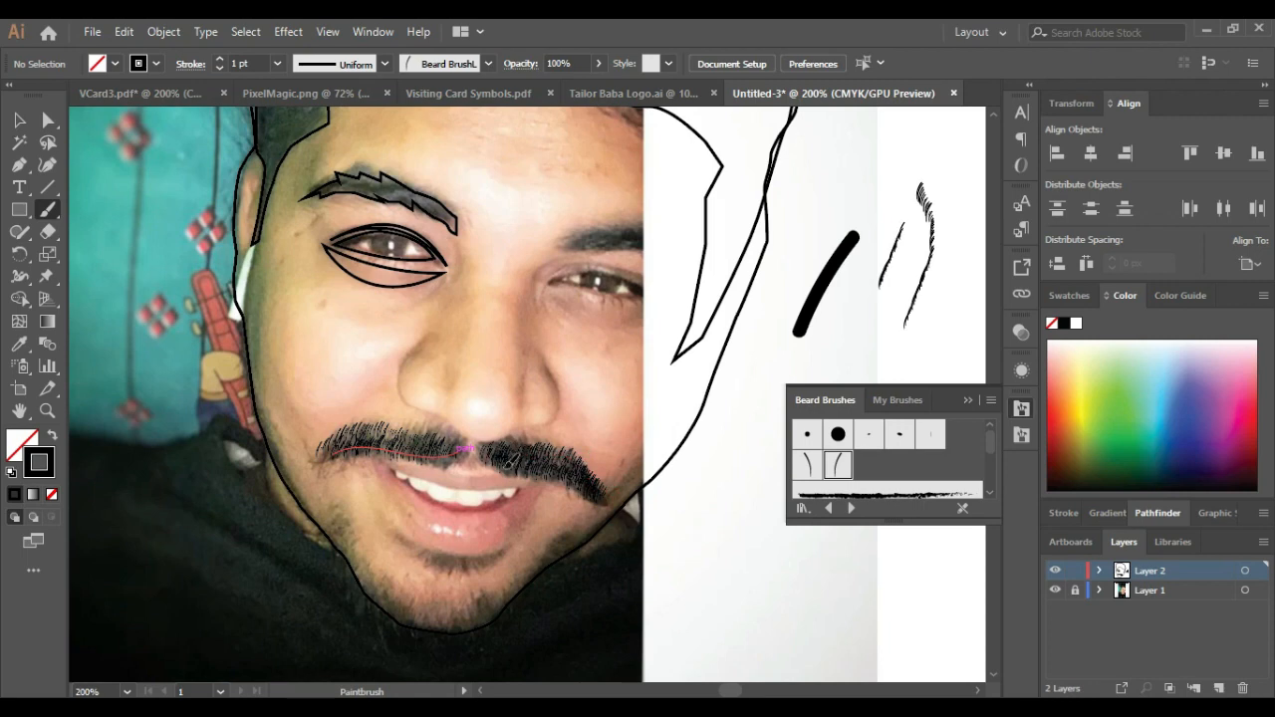
pyautogui.moveTo(464, 451); pyautogui.dragTo(462, 450)
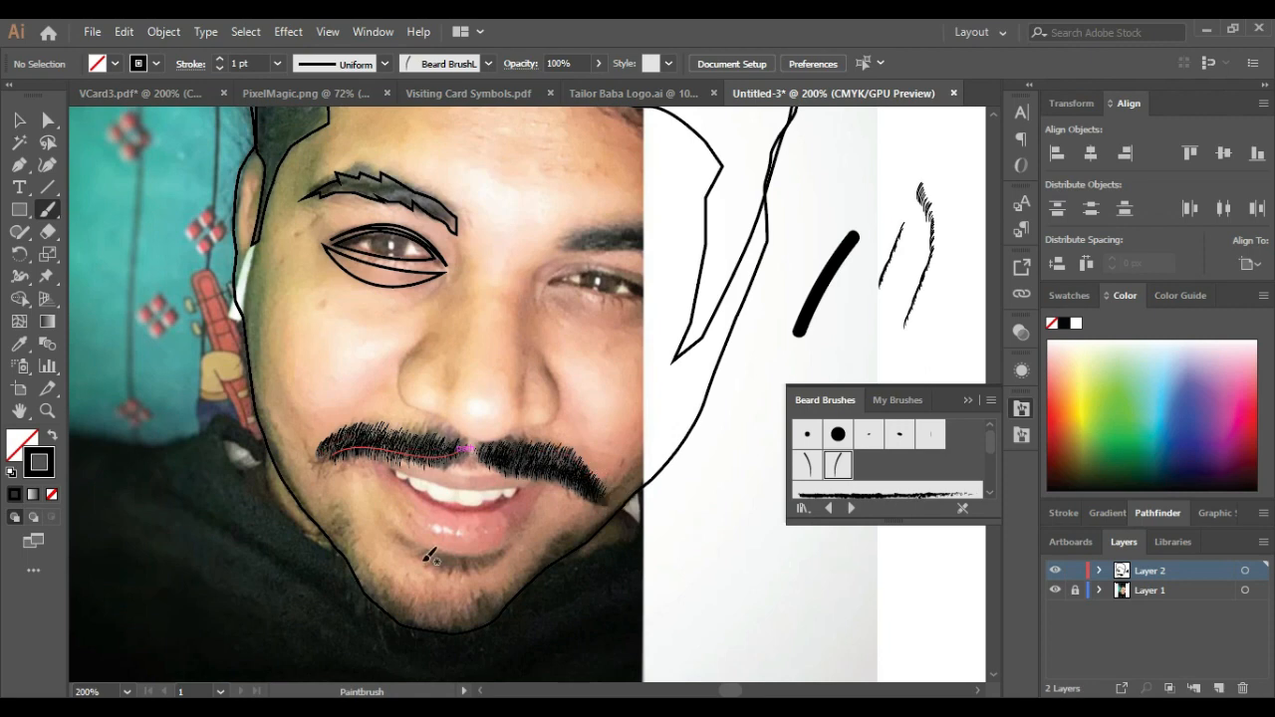
# Step: Paint the small beard patch below the lower lip with Beard BrushL, replacing the first attempted strokes
pyautogui.moveTo(423, 563); pyautogui.dragTo(444, 563)
pyautogui.hotkey('ctrl', 'z')
pyautogui.hotkey('ctrl', 'z')
pyautogui.hotkey('ctrl', 'z')
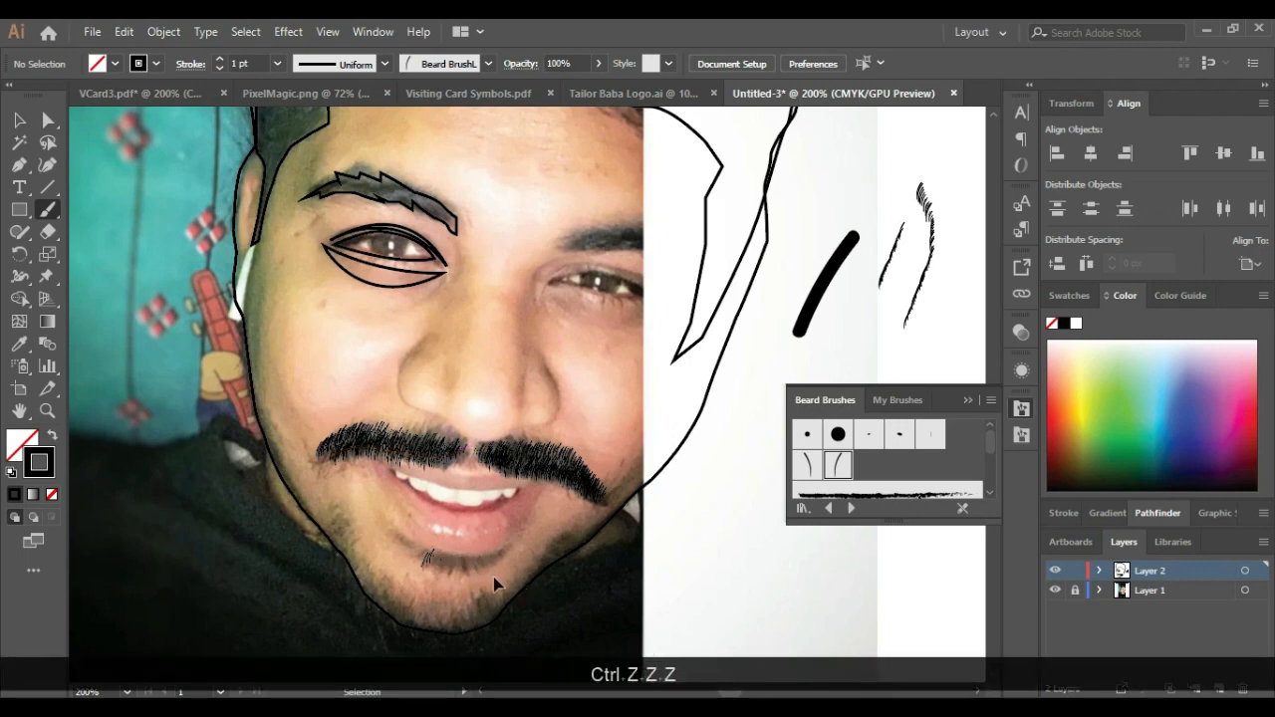
pyautogui.hotkey('ctrl', 'z')
pyautogui.moveTo(489, 550)
pyautogui.mouseDown()
pyautogui.moveTo(439, 558)
pyautogui.moveTo(487, 563)
pyautogui.mouseUp()
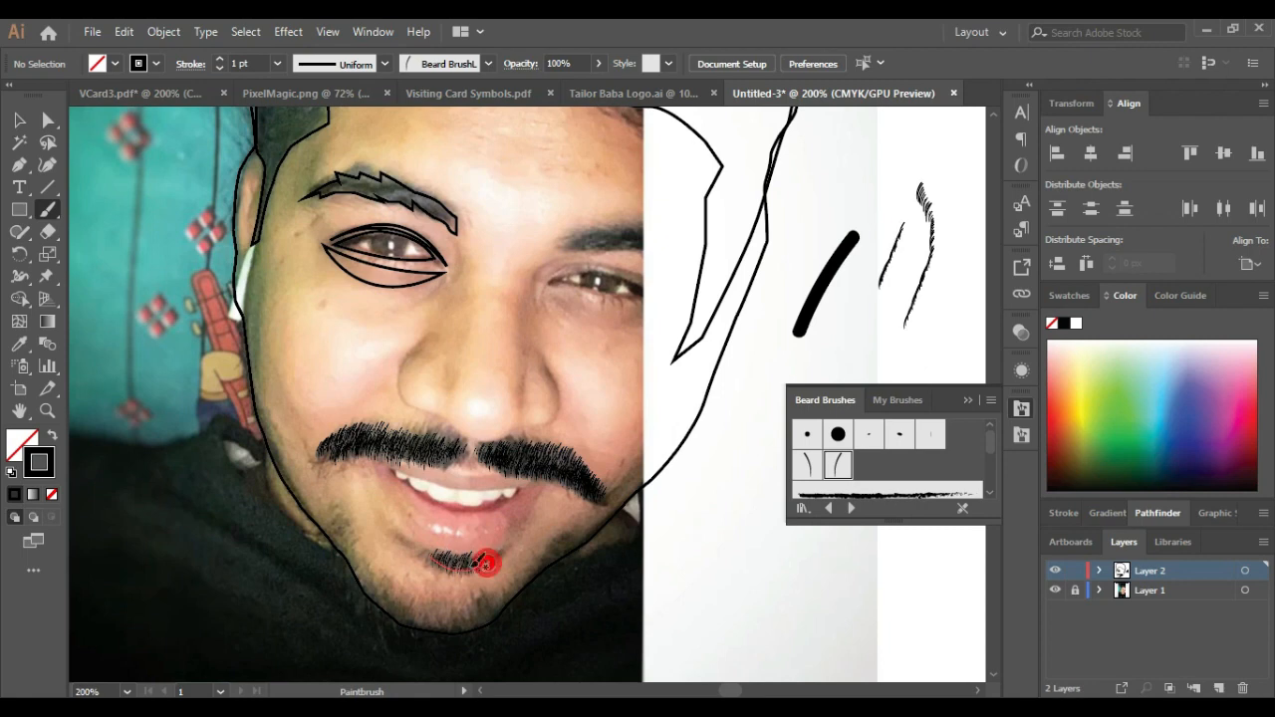
# Step: Try to paint the right eyebrow with Beard BrushL strokes
pyautogui.scroll(1, 553, 361)
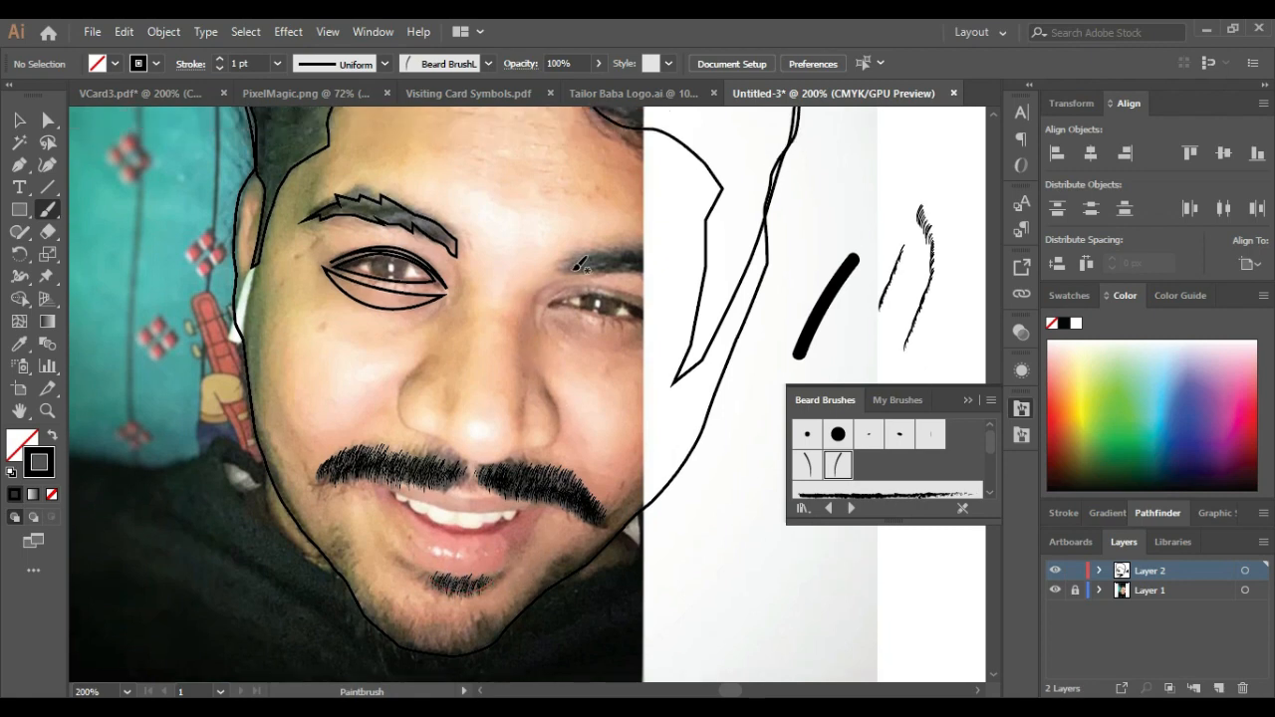
pyautogui.moveTo(568, 255)
pyautogui.mouseDown()
pyautogui.moveTo(634, 250)
pyautogui.moveTo(592, 265)
pyautogui.mouseUp()
pyautogui.hotkey('ctrl', 'z')
pyautogui.hotkey('ctrl', 'z')
pyautogui.hotkey('ctrl', 'z')
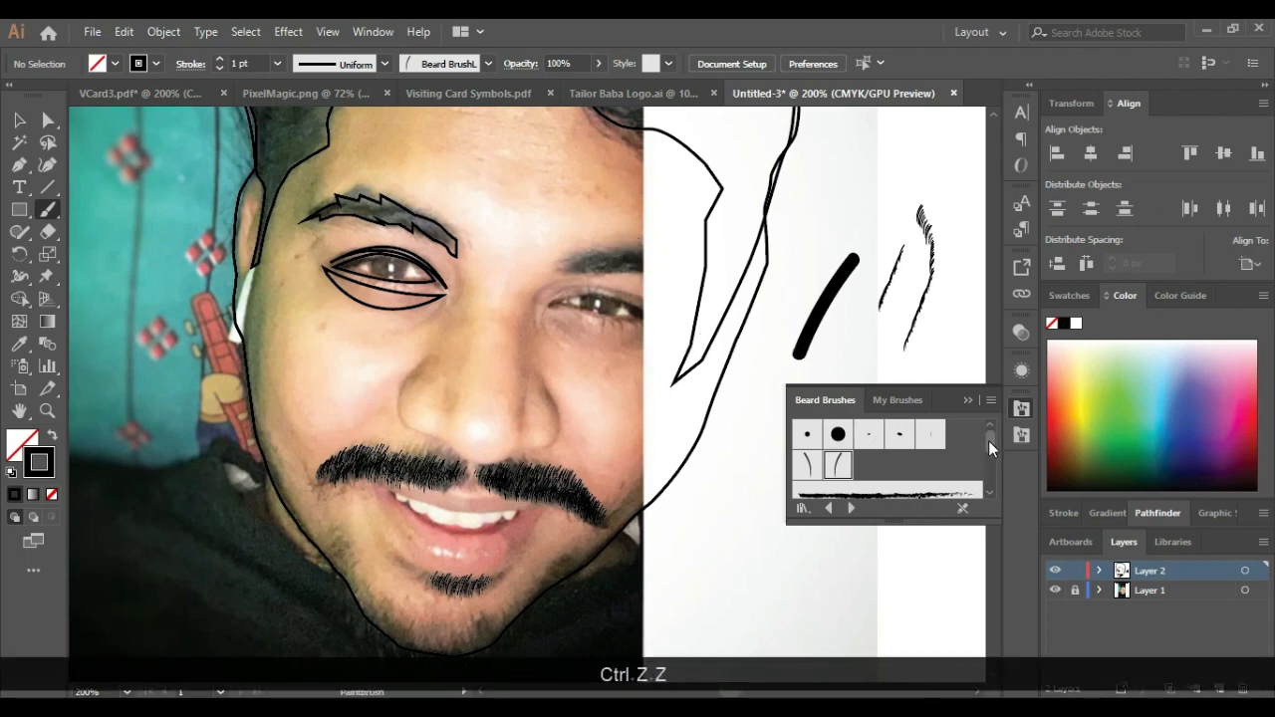
# Step: Look through the Beard Brushes, My Brushes and Artistic_Calligraphic libraries for a suitable line brush
pyautogui.moveTo(988, 441); pyautogui.dragTo(990, 482)
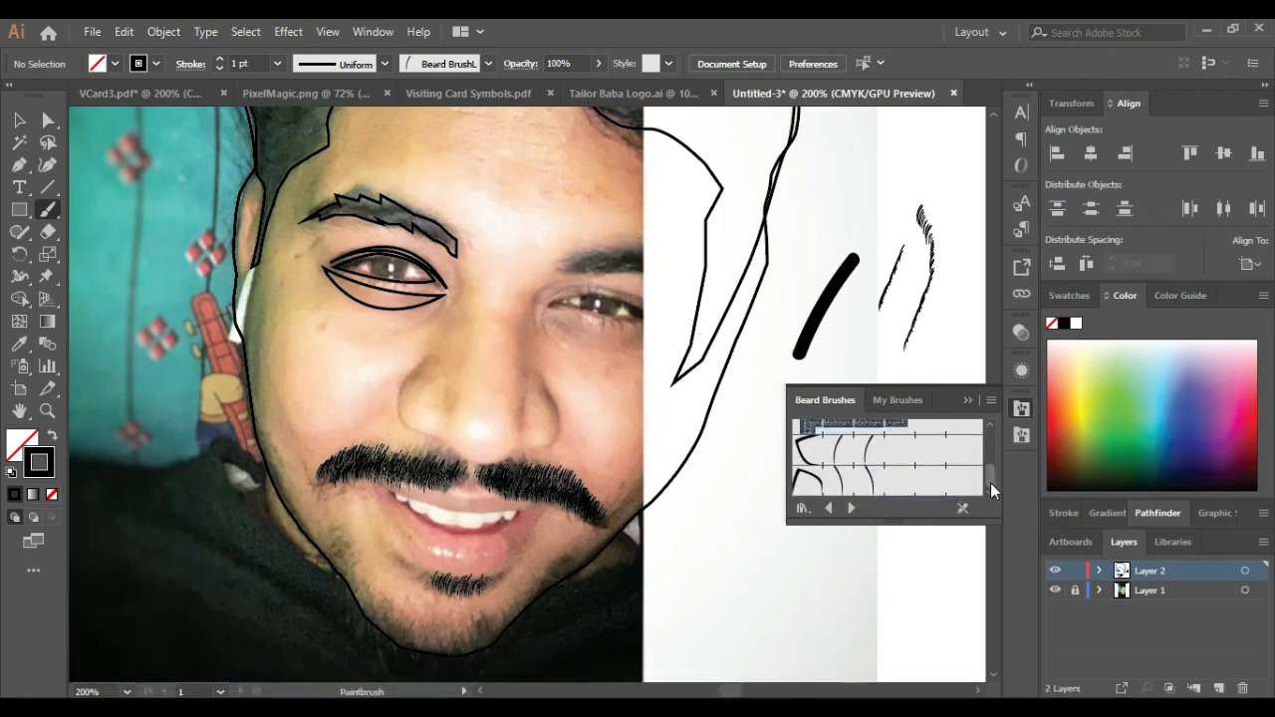
pyautogui.click(911, 400)
pyautogui.click(386, 63)
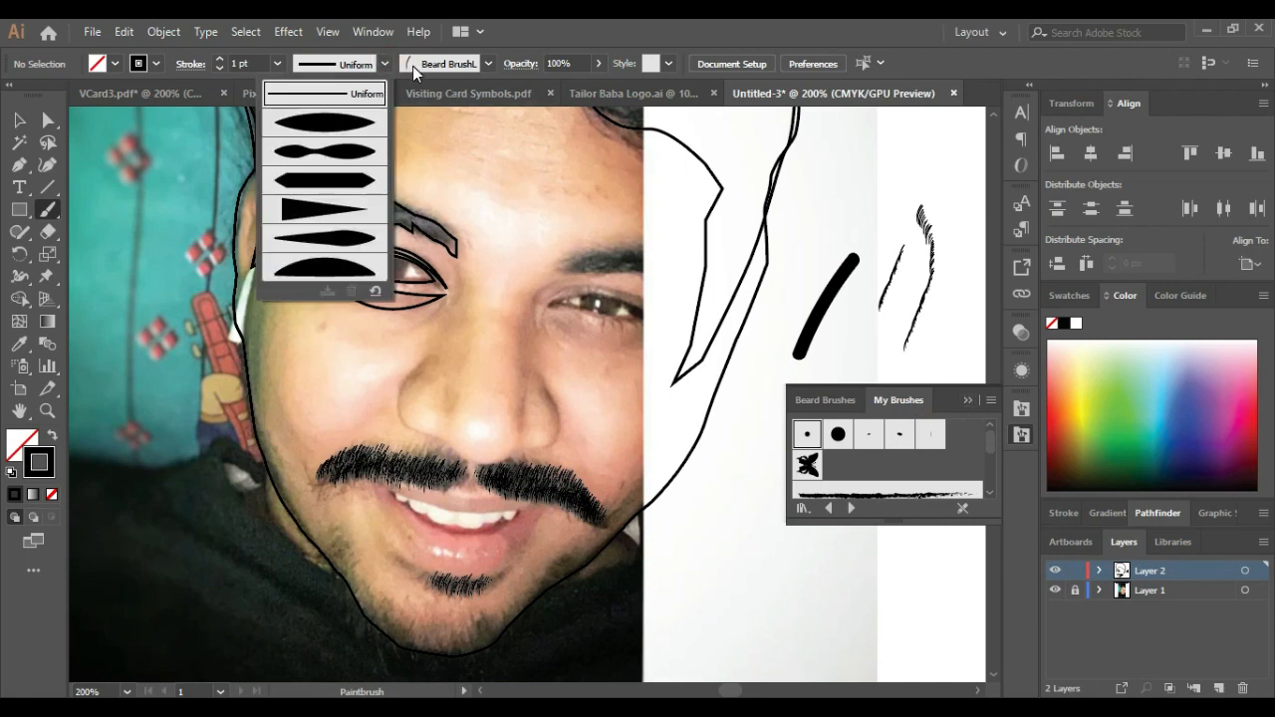
pyautogui.click(385, 65)
pyautogui.click(488, 64)
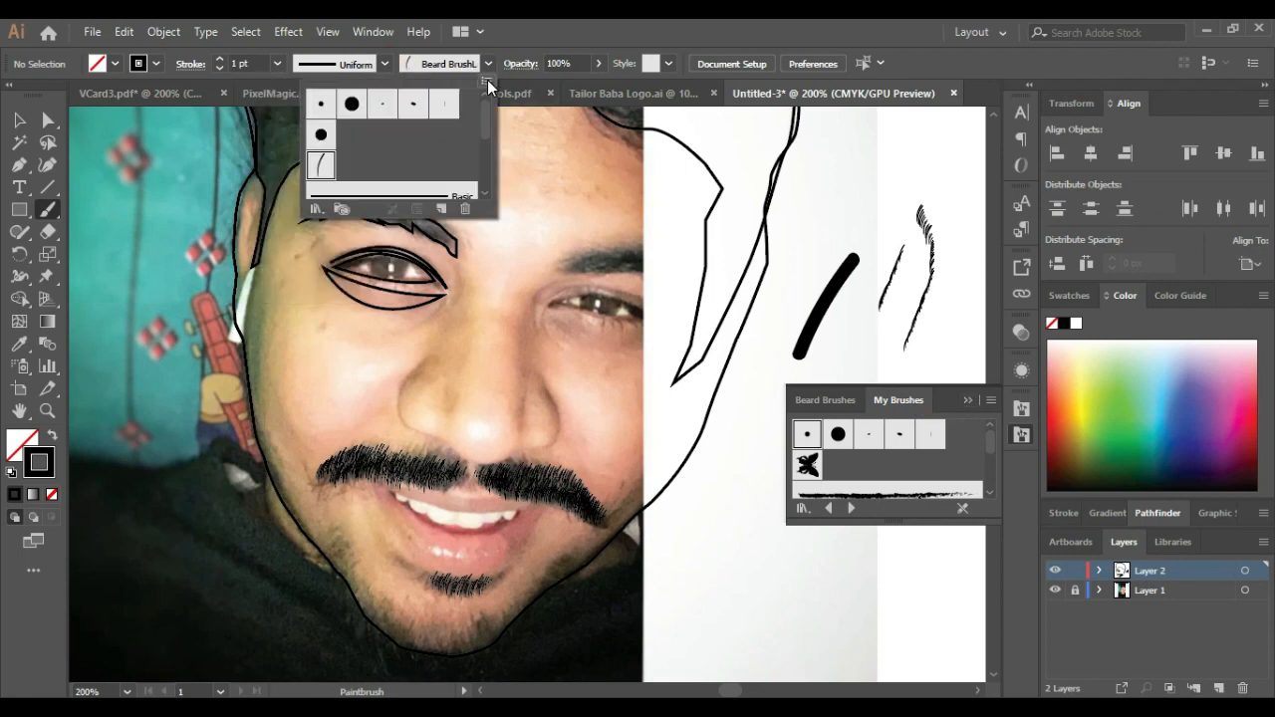
pyautogui.click(487, 81)
pyautogui.moveTo(646, 410)
pyautogui.moveTo(776, 439)
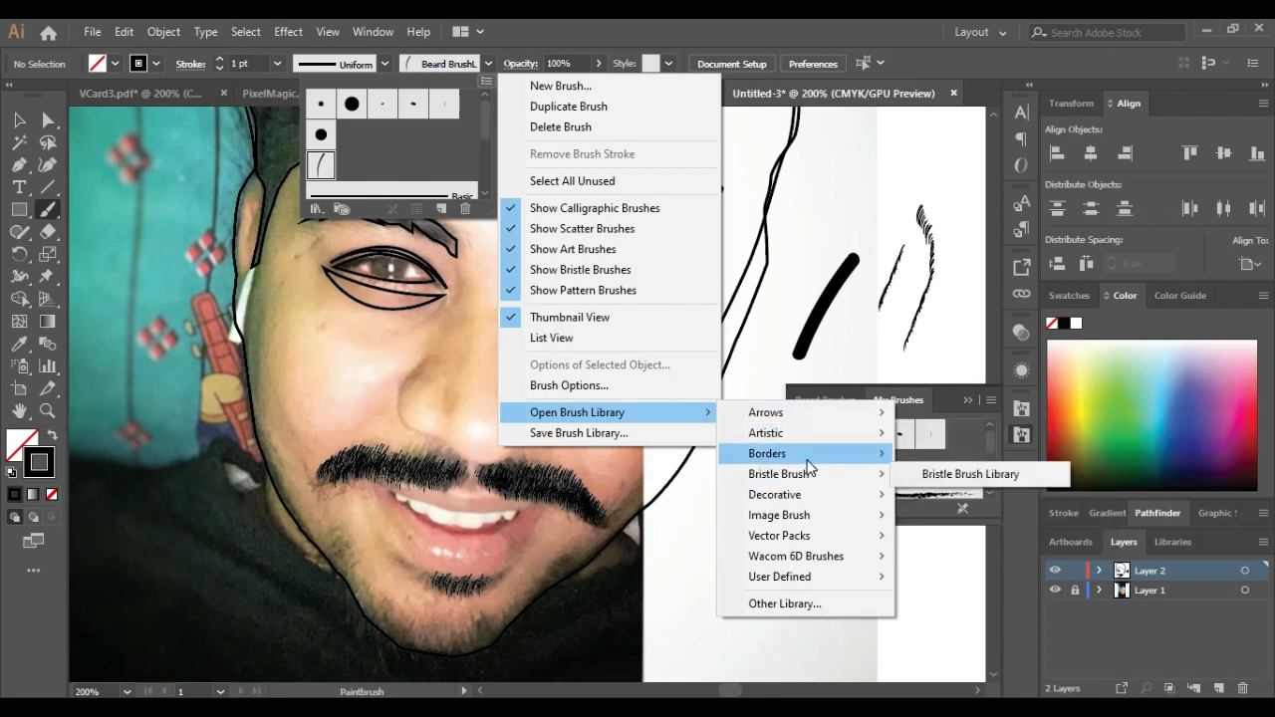
pyautogui.moveTo(813, 432)
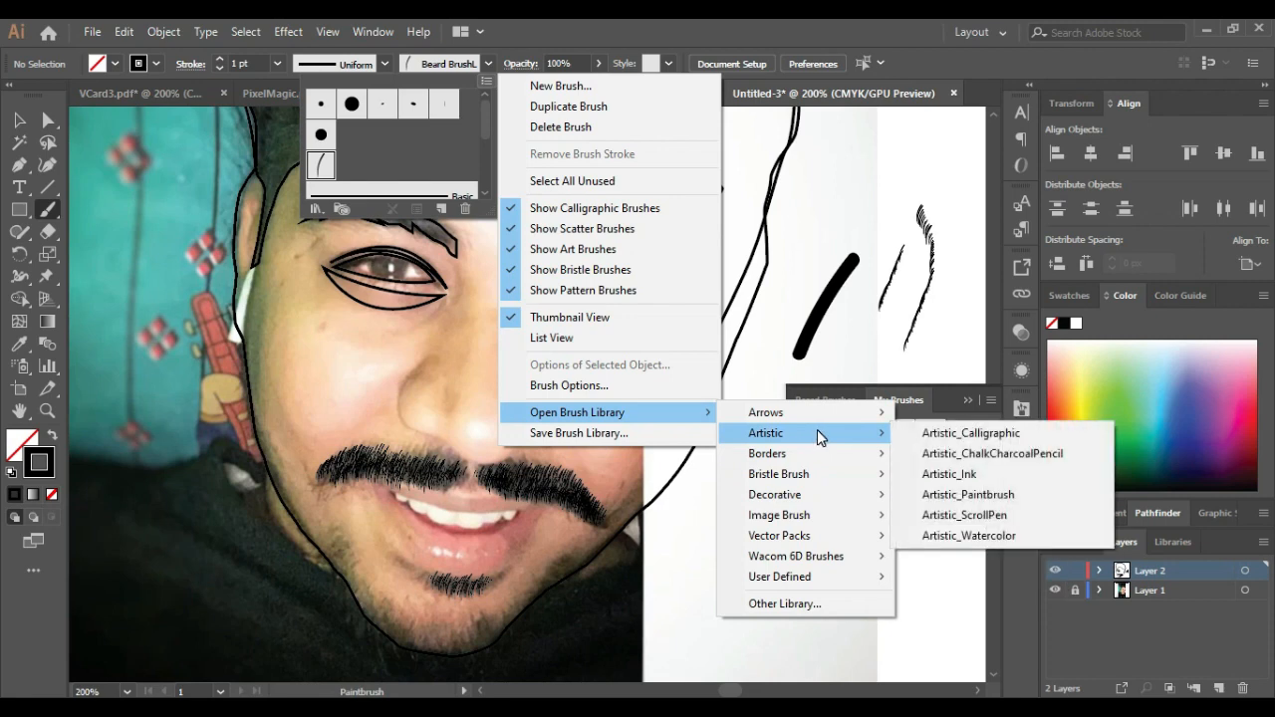
pyautogui.click(971, 433)
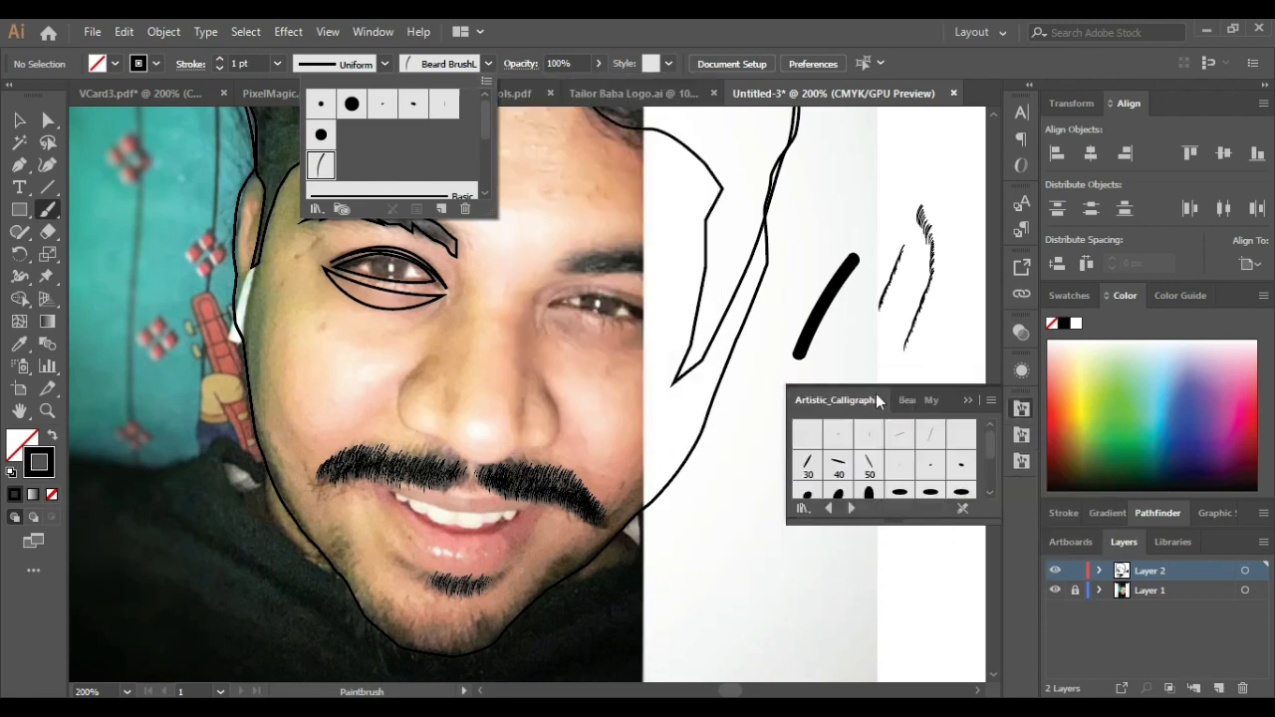
pyautogui.click(989, 453)
pyautogui.moveTo(989, 484); pyautogui.dragTo(992, 438)
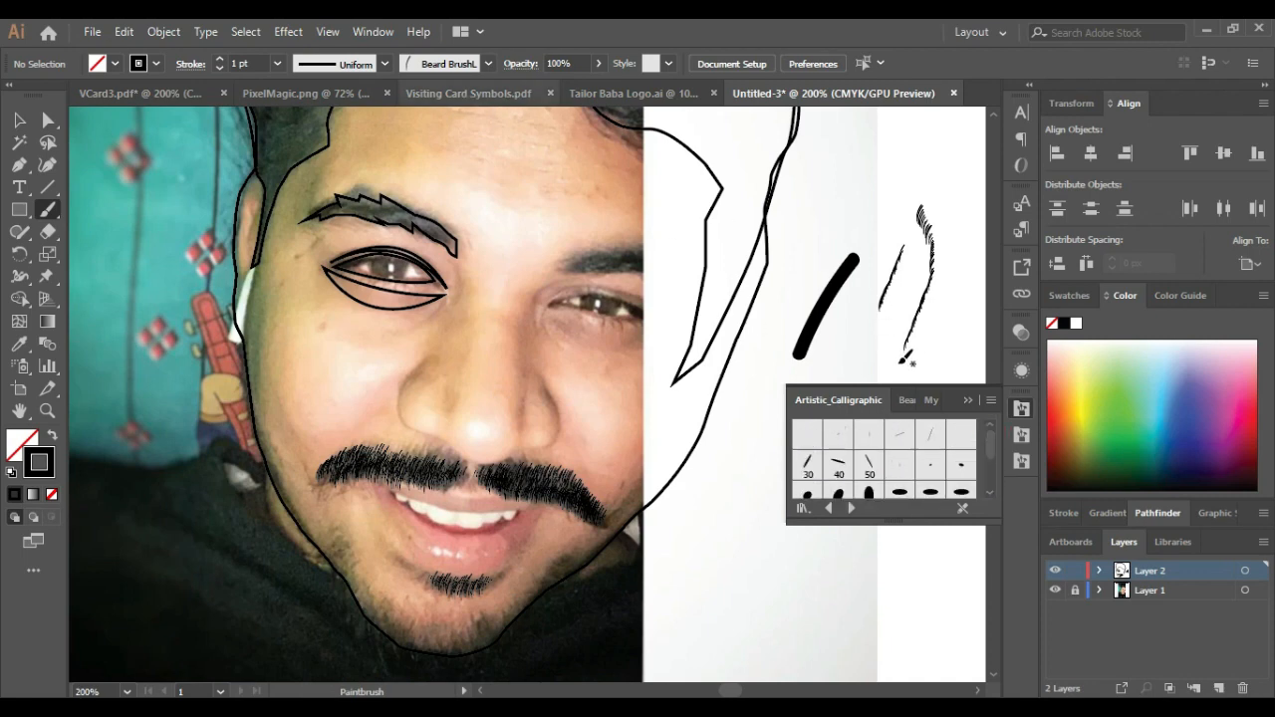
pyautogui.click(965, 394)
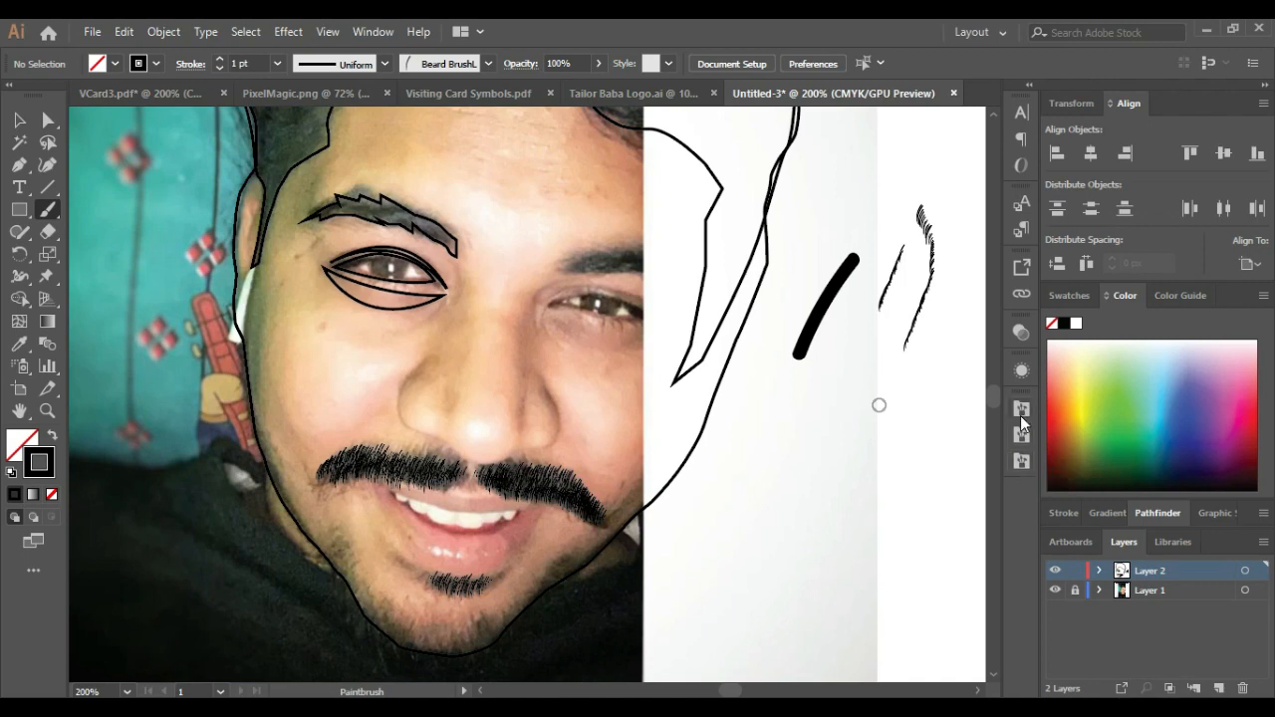
# Step: Open the user-defined PixelMaagic Art Brushes library and find its tapered line brushes
pyautogui.click(489, 64)
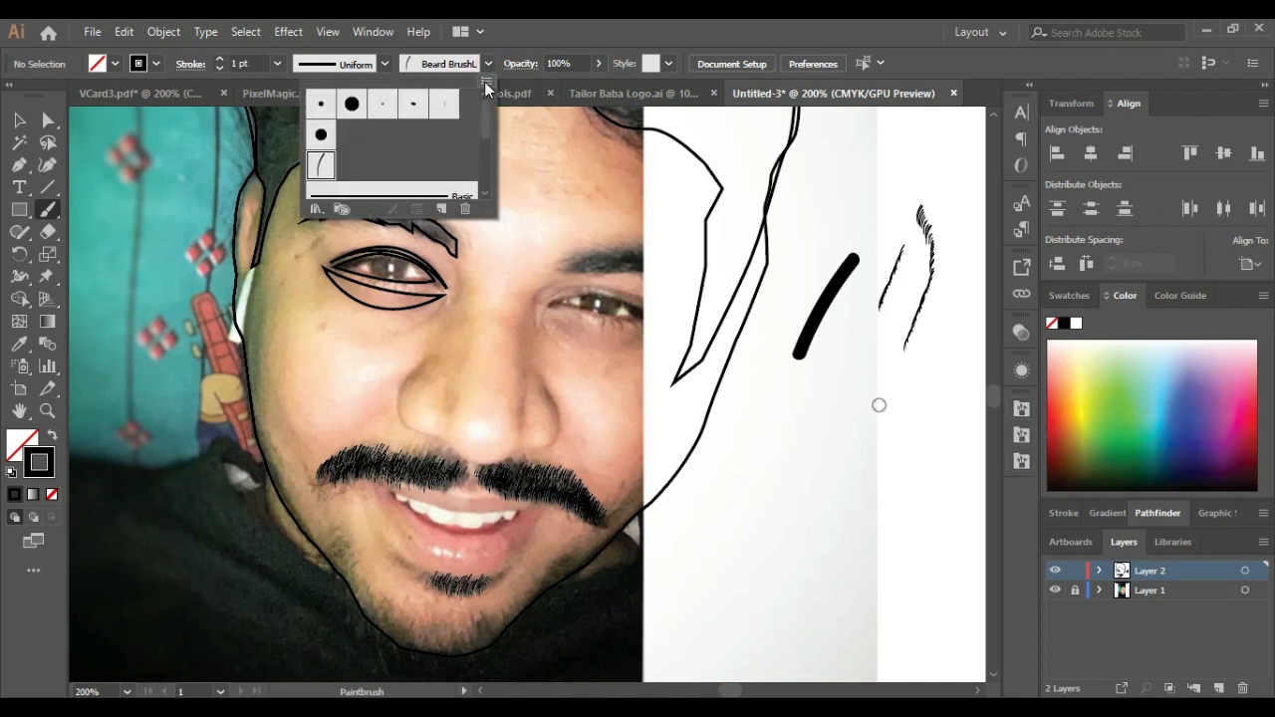
pyautogui.click(484, 81)
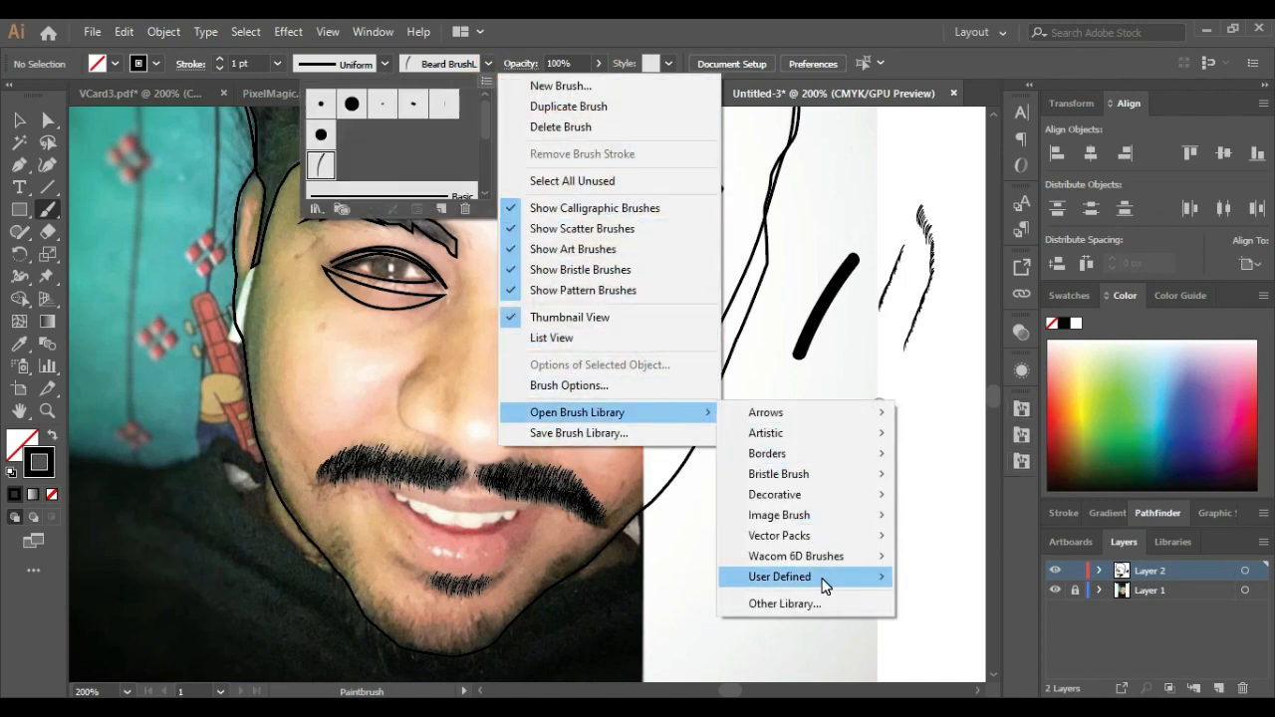
pyautogui.moveTo(825, 583)
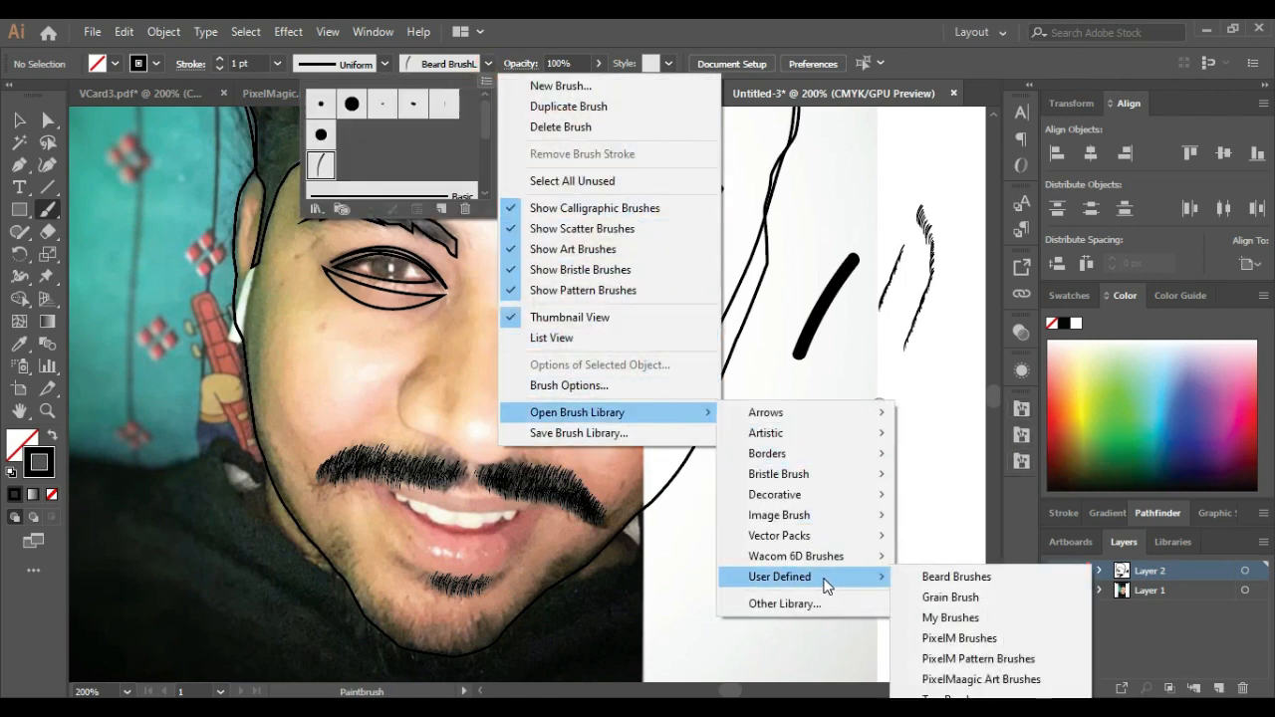
pyautogui.click(974, 685)
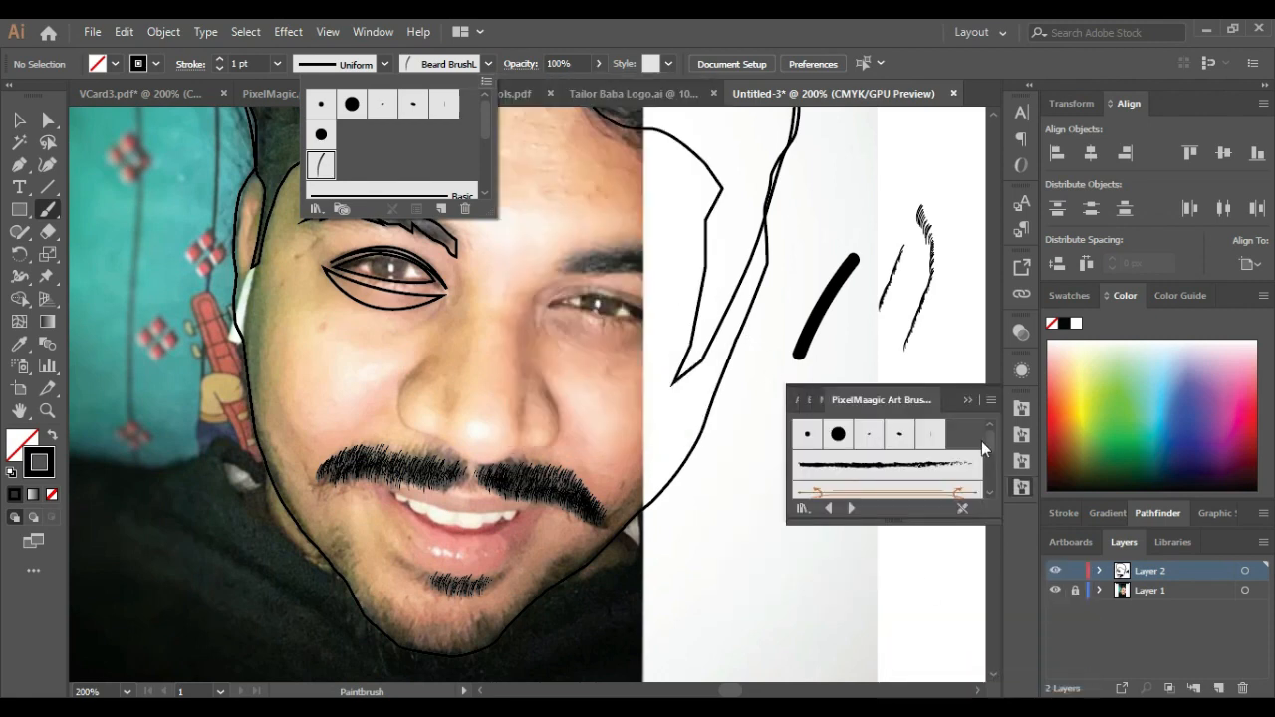
pyautogui.click(990, 488)
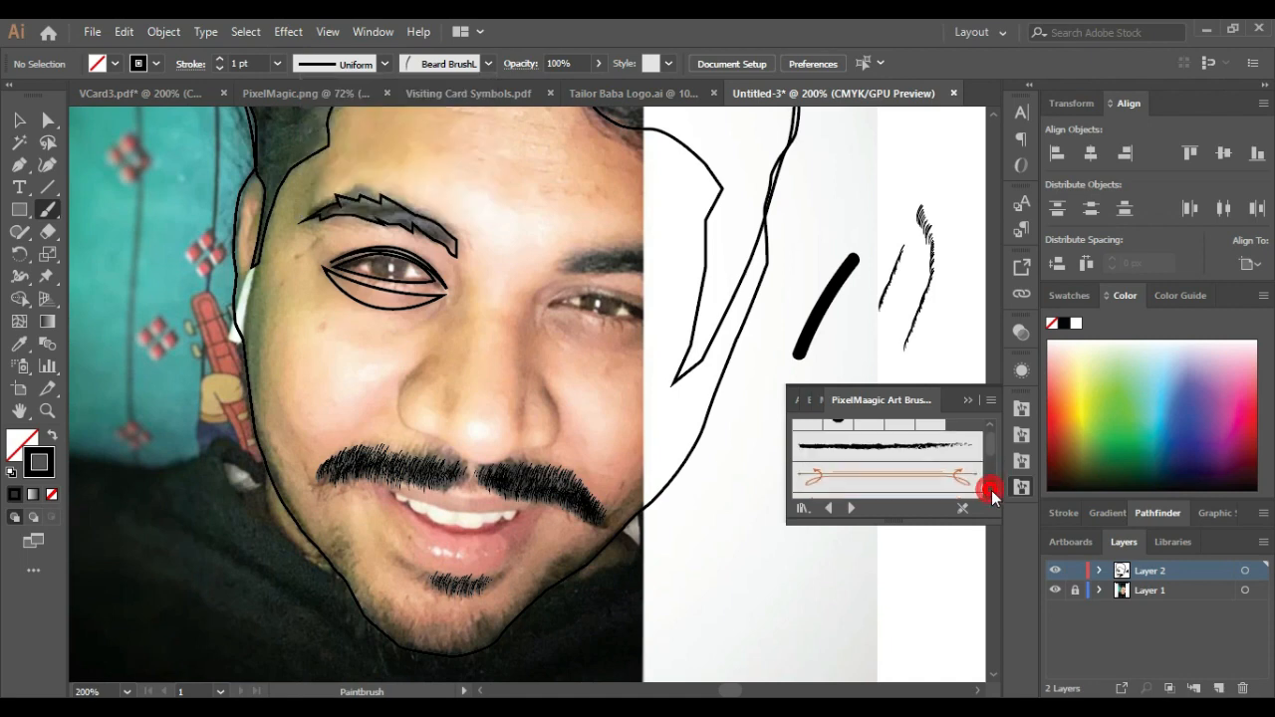
pyautogui.click(990, 488)
pyautogui.click(990, 488)
pyautogui.scroll(-5, 989, 467)
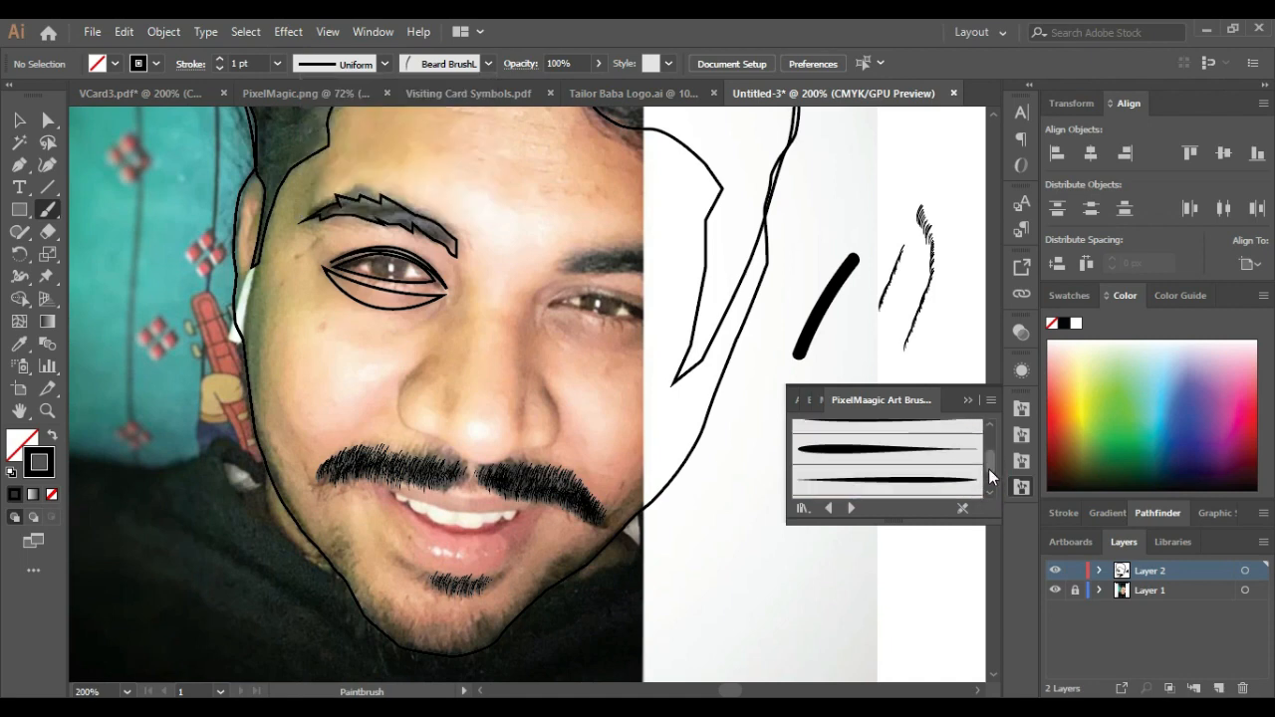
# Step: Try three tapered PixelMaagic art brushes with one short freehand stroke each in the blank area beside the portrait
pyautogui.click(942, 472)
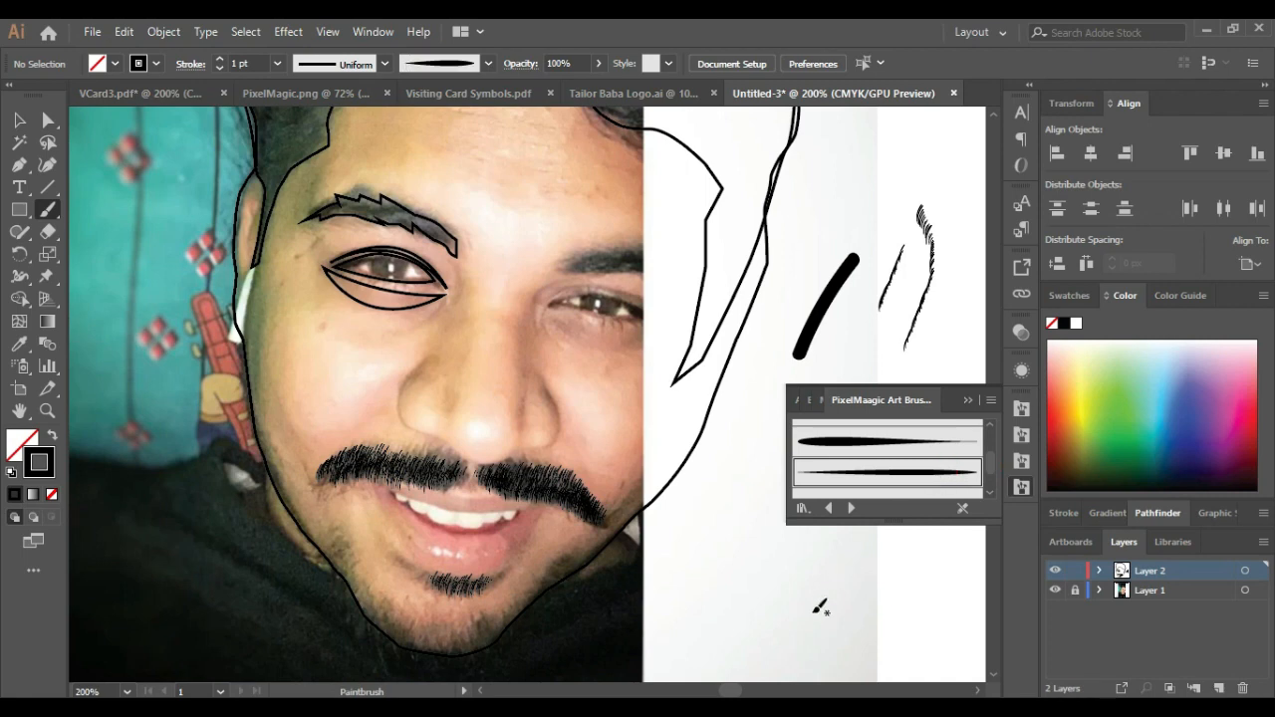
pyautogui.moveTo(822, 602); pyautogui.dragTo(892, 535)
pyautogui.click(906, 441)
pyautogui.moveTo(803, 547); pyautogui.dragTo(752, 564)
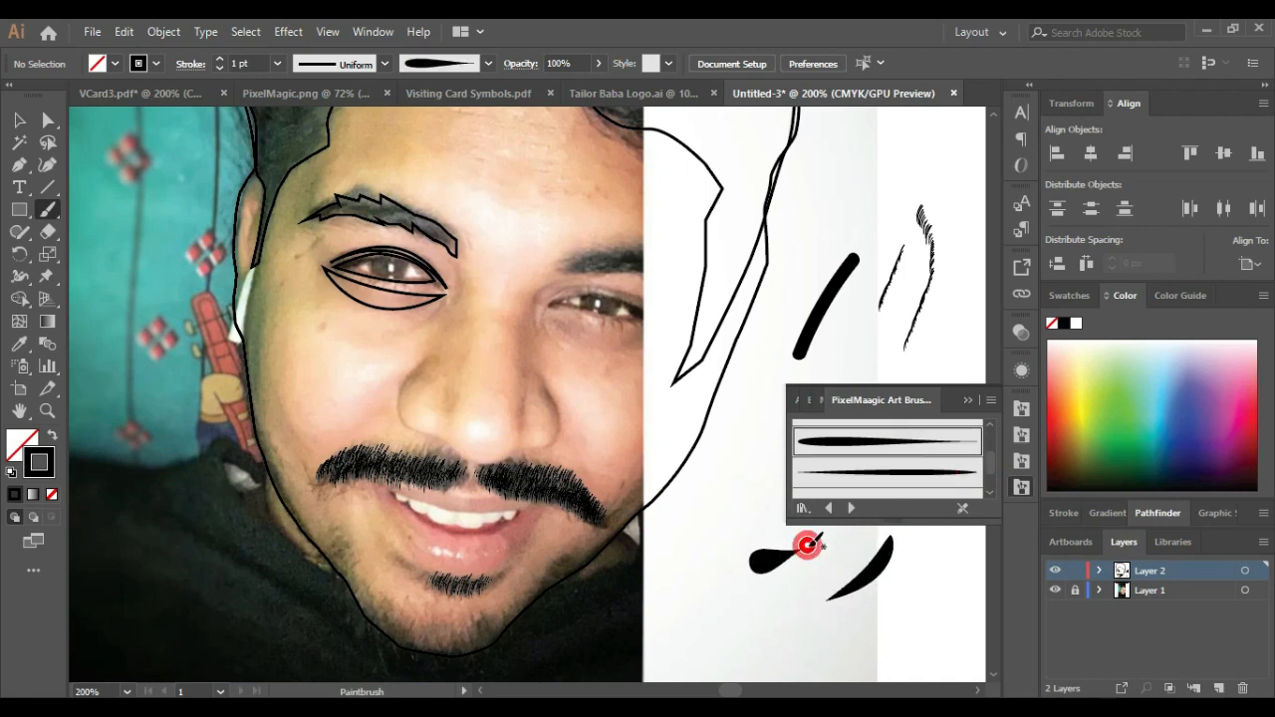
pyautogui.scroll(-1, 986, 467)
pyautogui.click(937, 472)
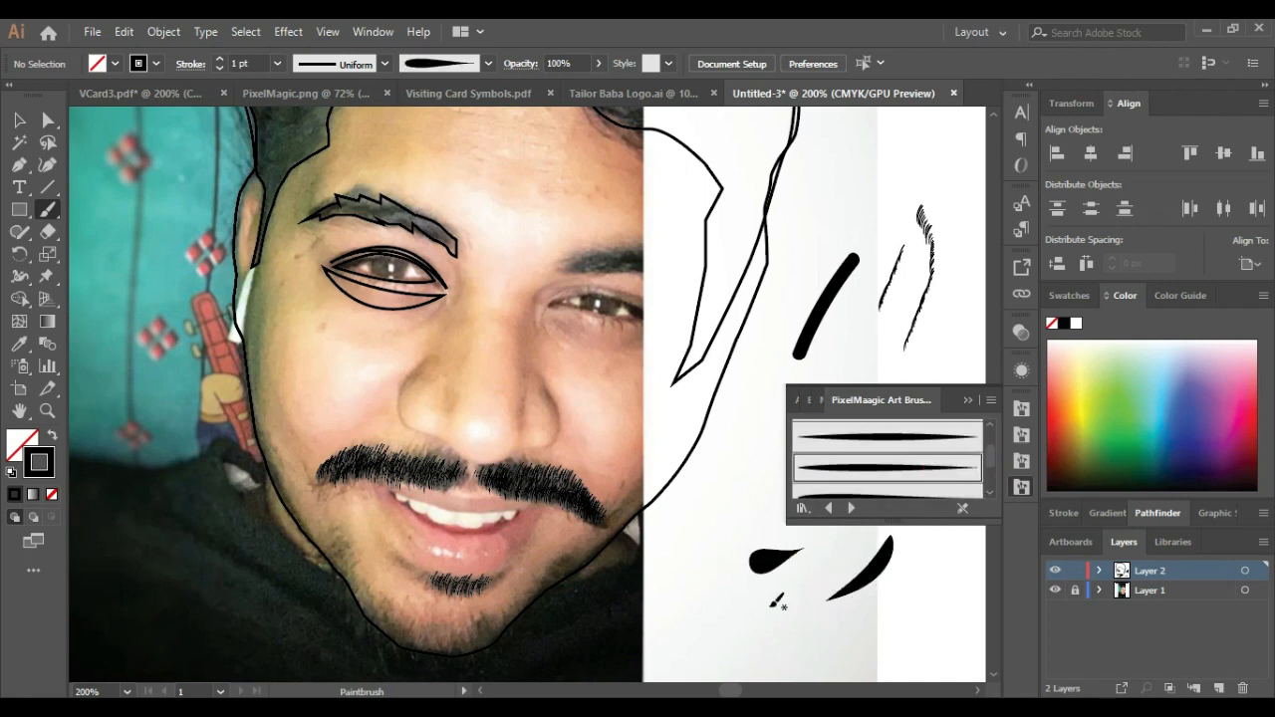
pyautogui.moveTo(810, 643); pyautogui.dragTo(882, 627)
# Step: Set the stroke weight to 0.15 pt and paint a thin tapered test stroke above the other sample marks
pyautogui.click(244, 63)
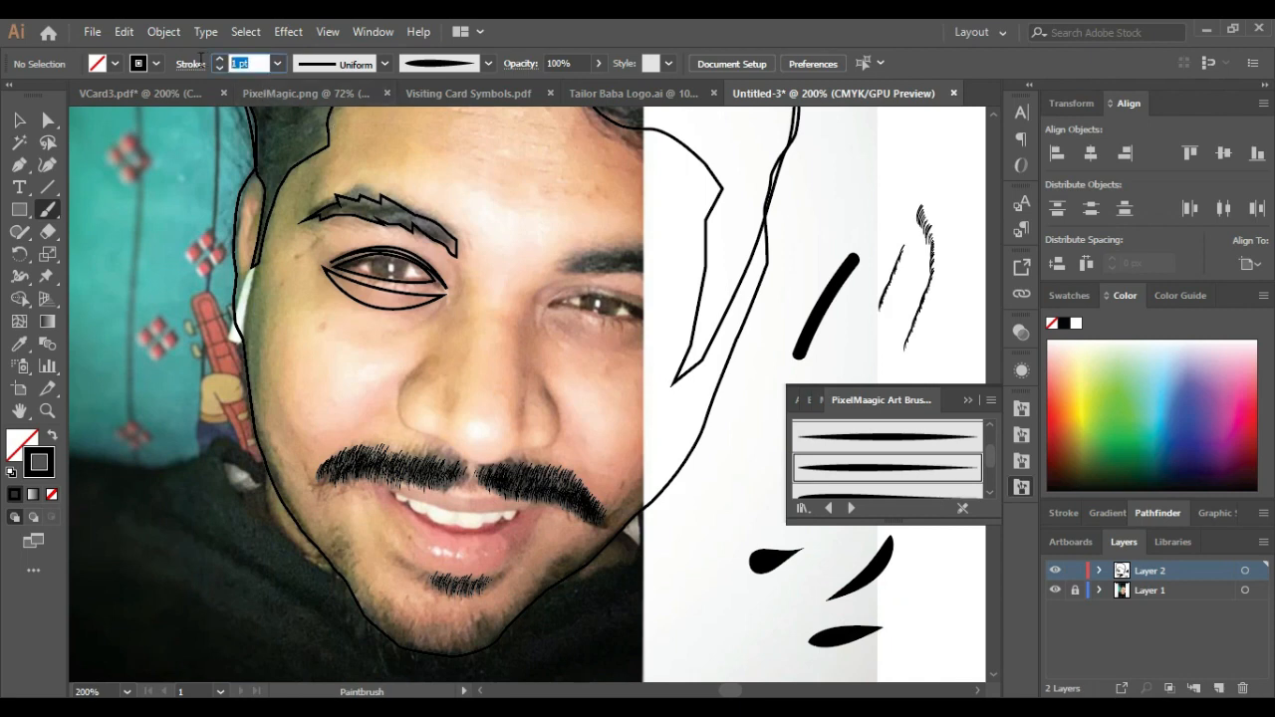
pyautogui.write('0.15')
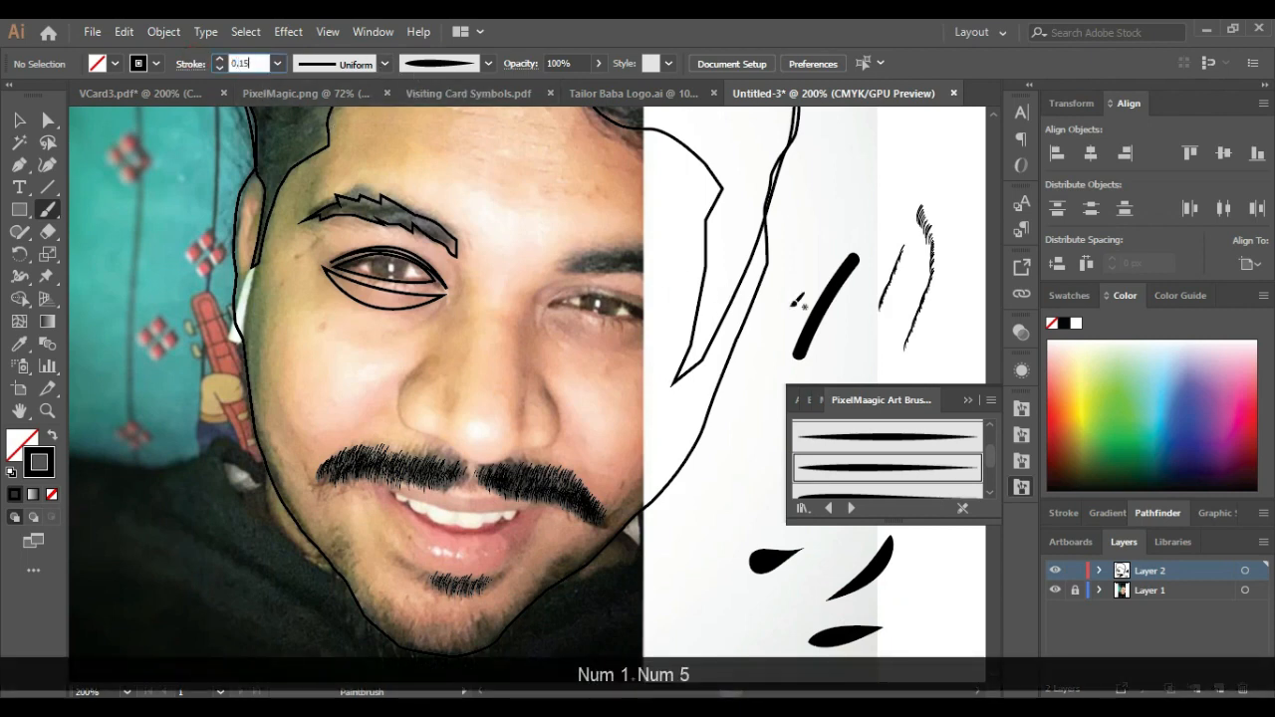
pyautogui.moveTo(812, 220); pyautogui.dragTo(892, 133)
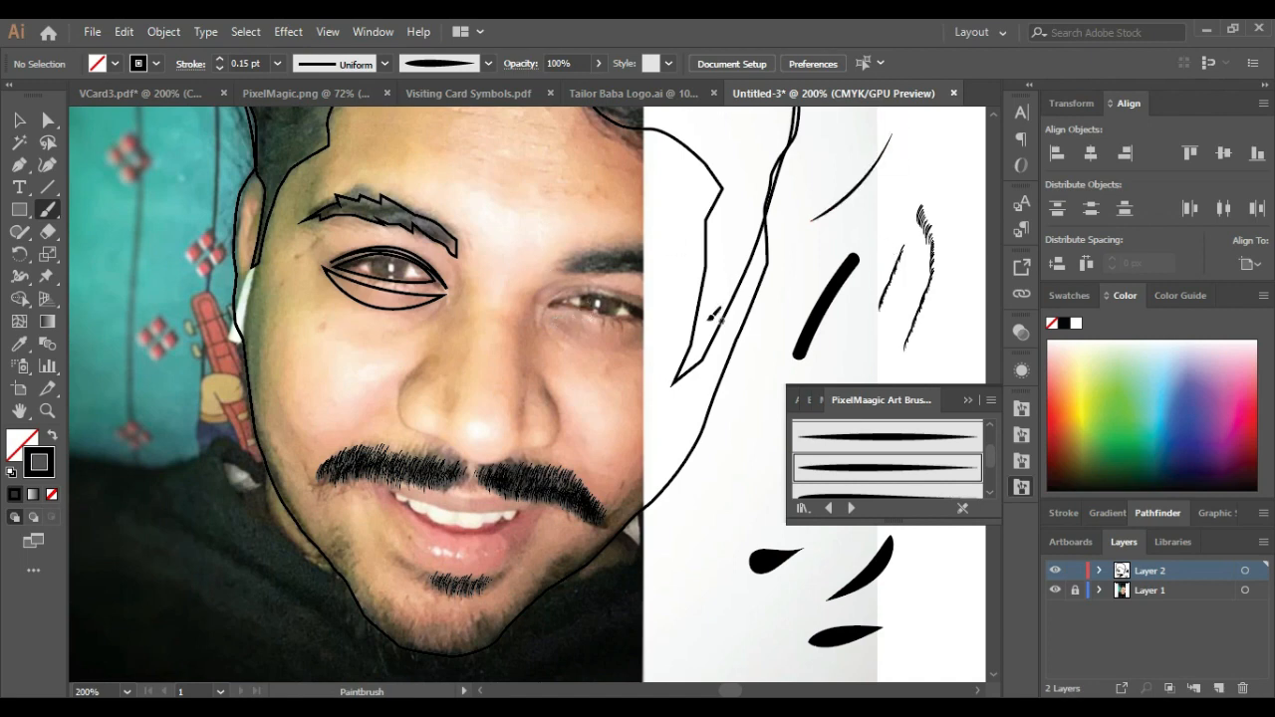
# Step: Delete all the sample brush strokes in the blank area beside the portrait
pyautogui.click(962, 399)
pyautogui.click(18, 120)
pyautogui.moveTo(823, 152); pyautogui.dragTo(932, 408)
pyautogui.press('Delete')
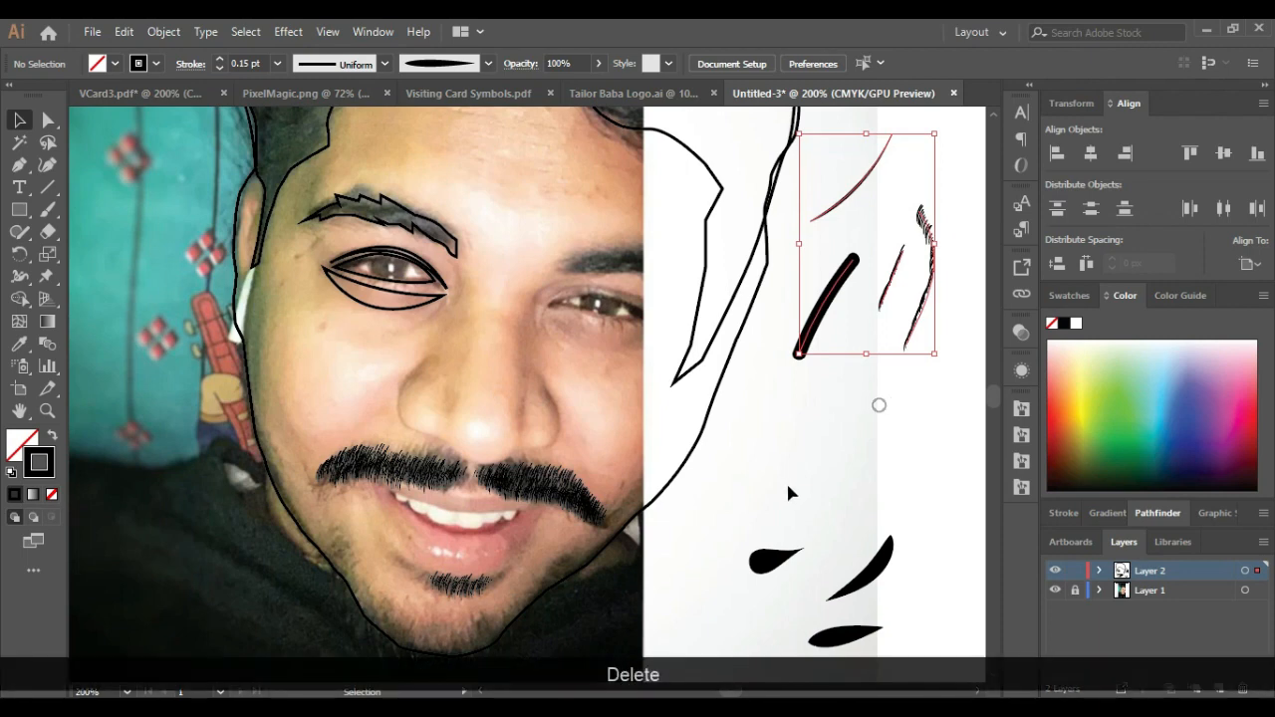
pyautogui.click(914, 674)
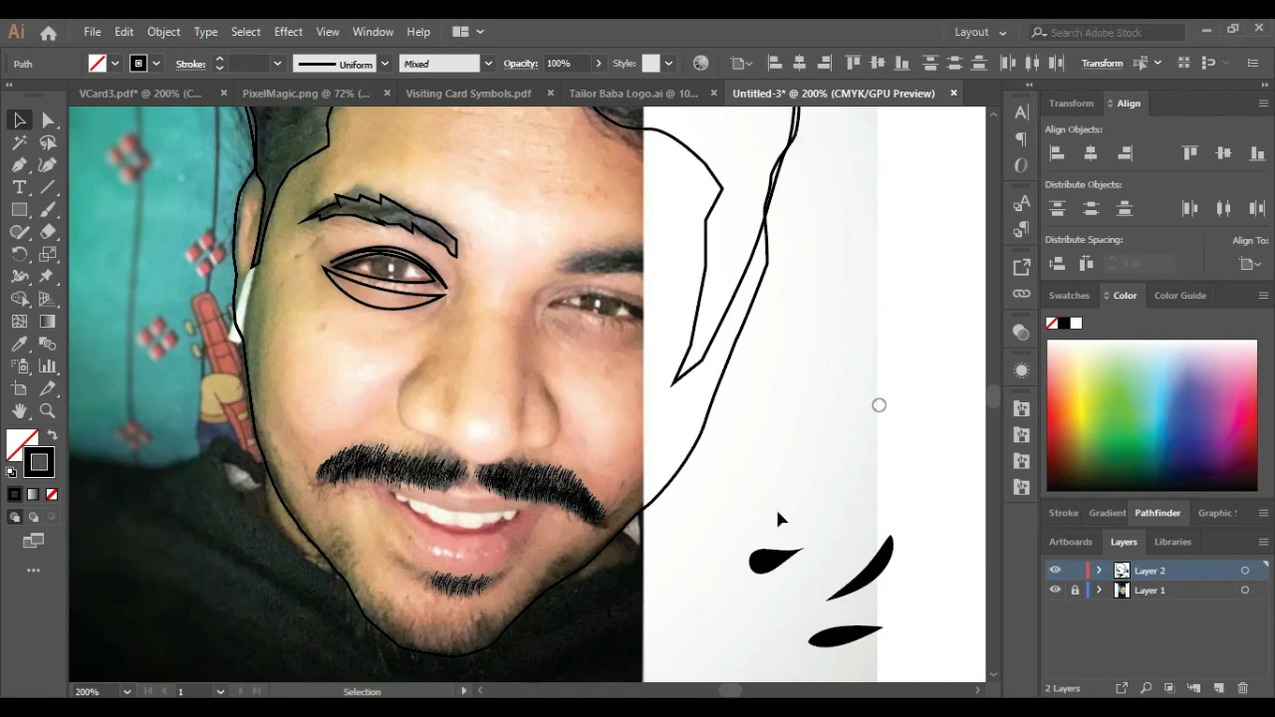
pyautogui.moveTo(818, 361); pyautogui.dragTo(951, 639)
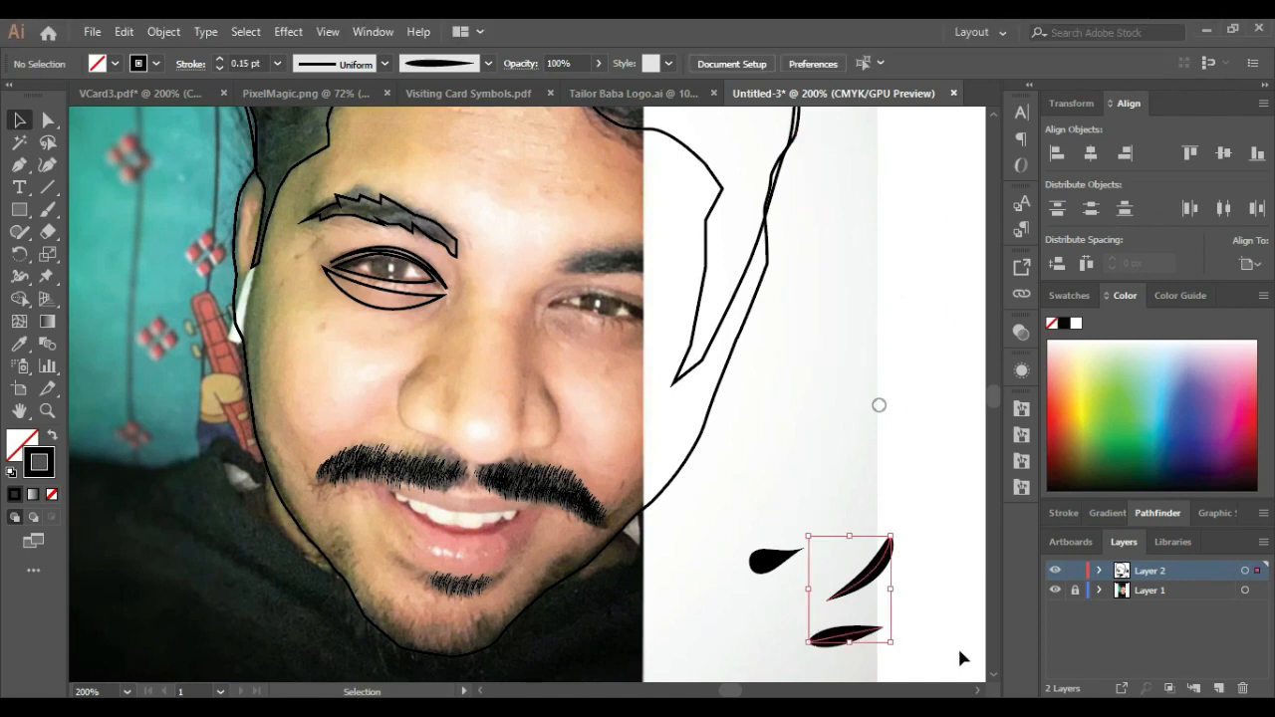
pyautogui.press('Delete')
pyautogui.moveTo(720, 357); pyautogui.dragTo(854, 638)
pyautogui.press('Delete')
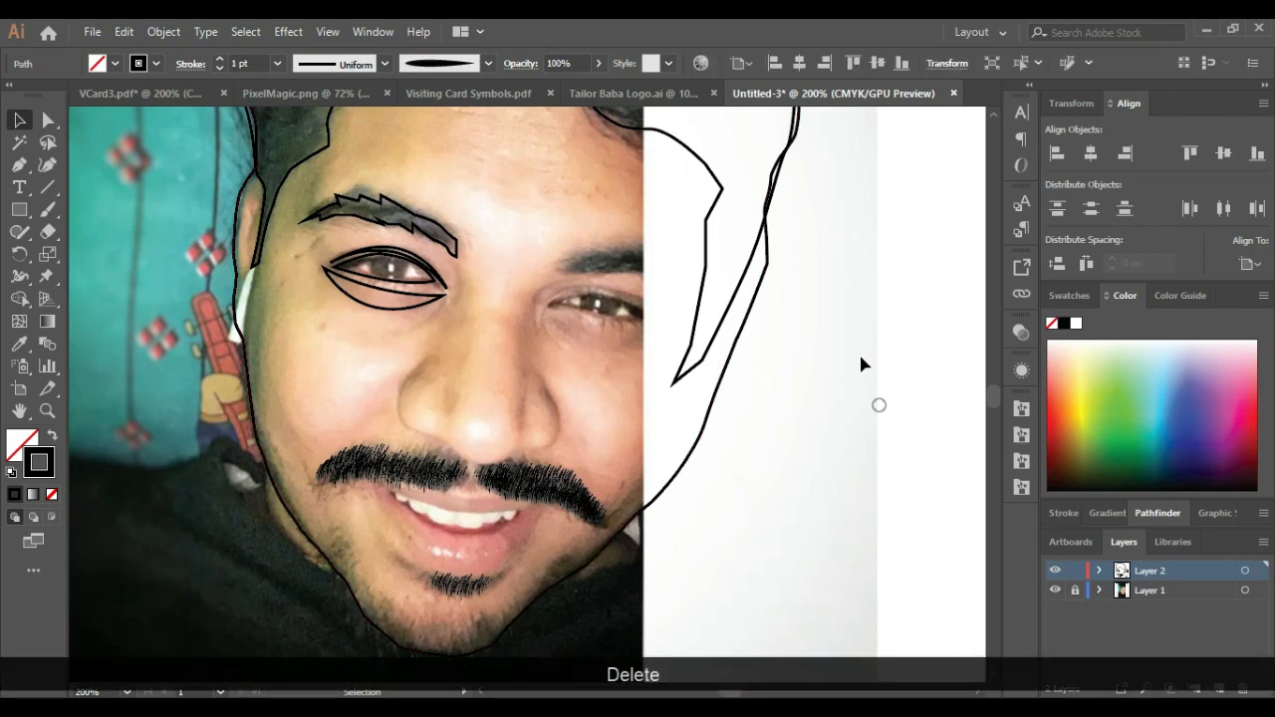
# Step: Paint a curved test stroke on the empty canvas beside the portrait with the teardrop-shaped art brush
pyautogui.scroll(-2, 833, 423)
pyautogui.scroll(2, 842, 420)
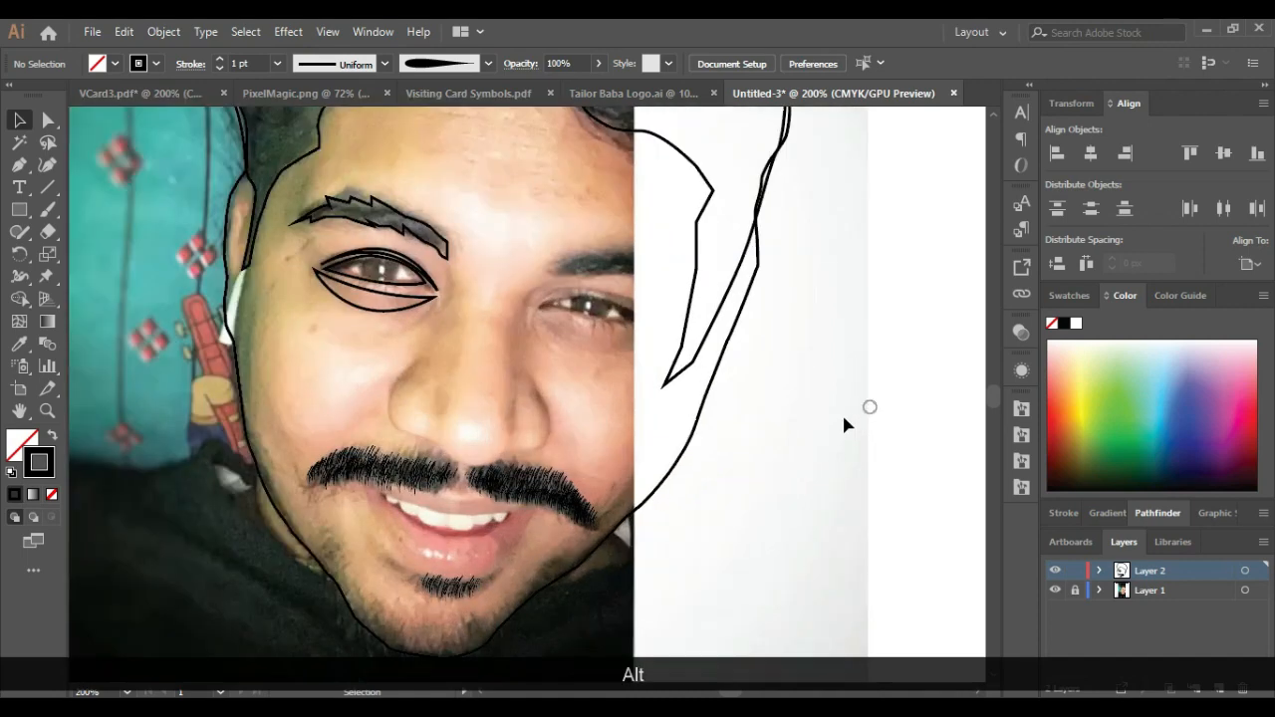
pyautogui.scroll(-1, 703, 354)
pyautogui.scroll(-1, 623, 290)
pyautogui.scroll(1, 556, 219)
pyautogui.scroll(1, 548, 373)
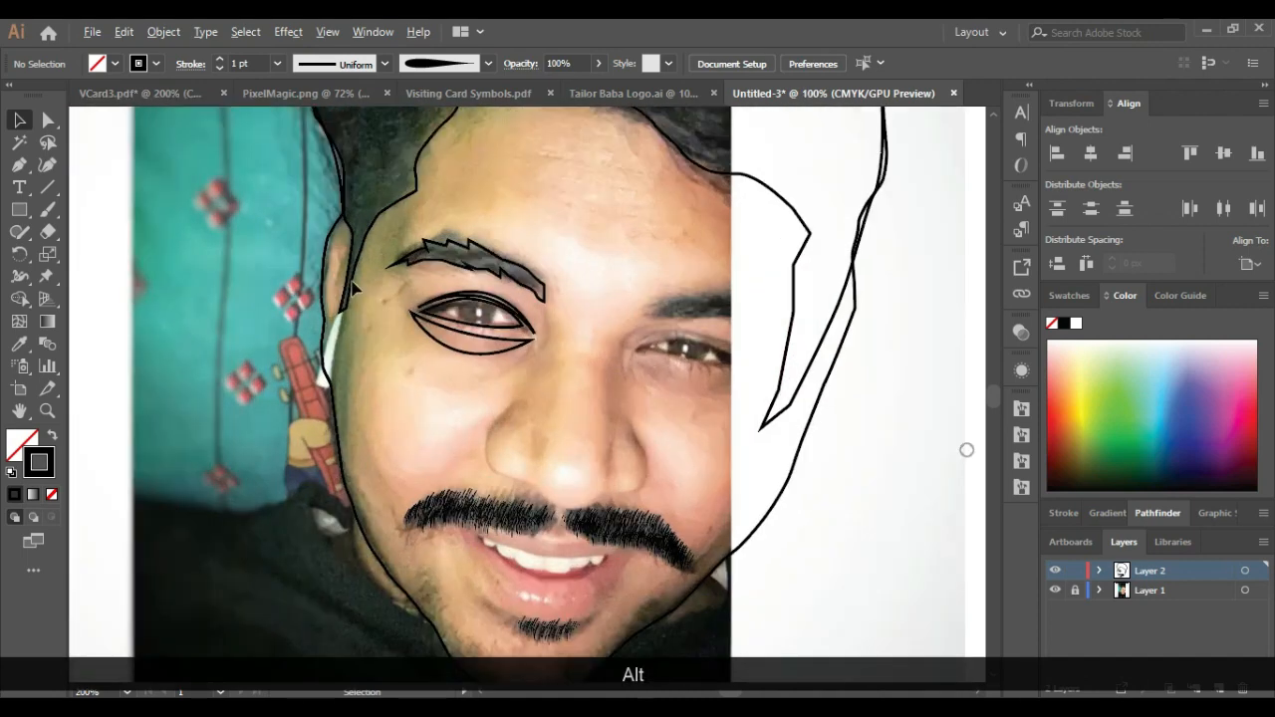
pyautogui.click(47, 211)
pyautogui.scroll(-2, 362, 282)
pyautogui.moveTo(763, 443); pyautogui.dragTo(849, 327)
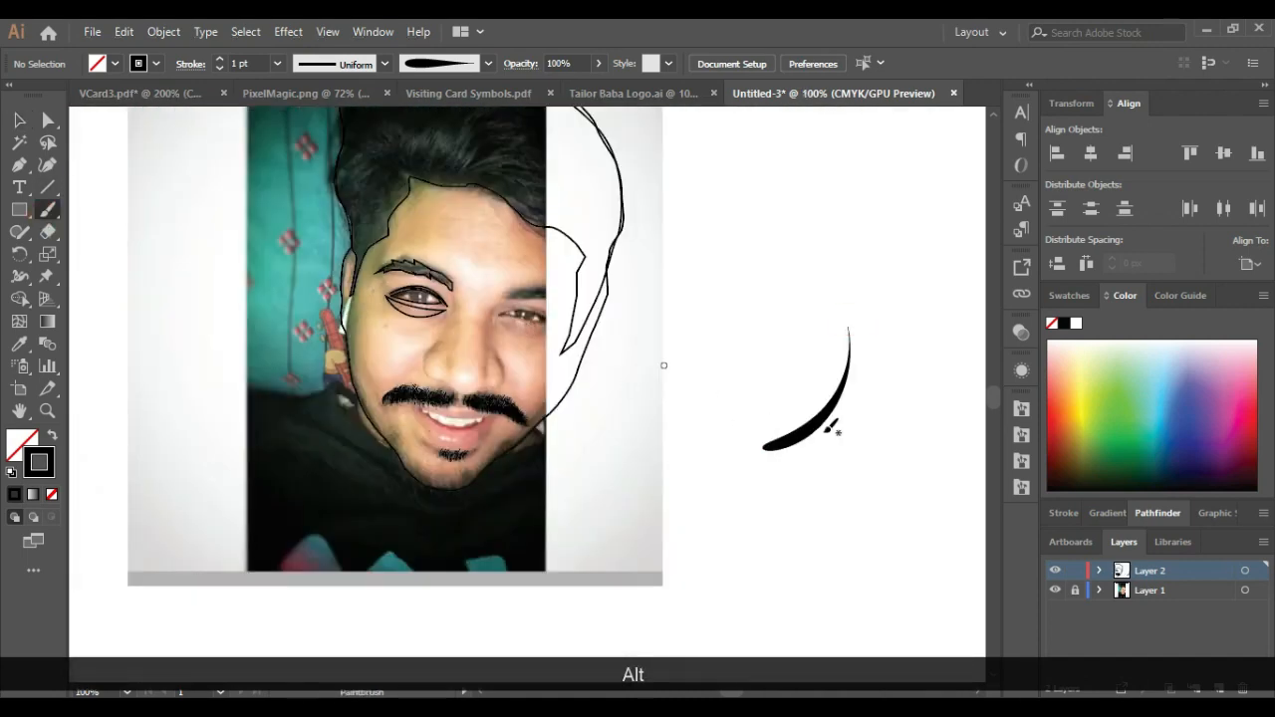
# Step: Set the stroke weight to 0.15 pt and trace the nose outline around both nostrils and the tip with the Paintbrush
pyautogui.click(241, 63)
pyautogui.write('0.15')
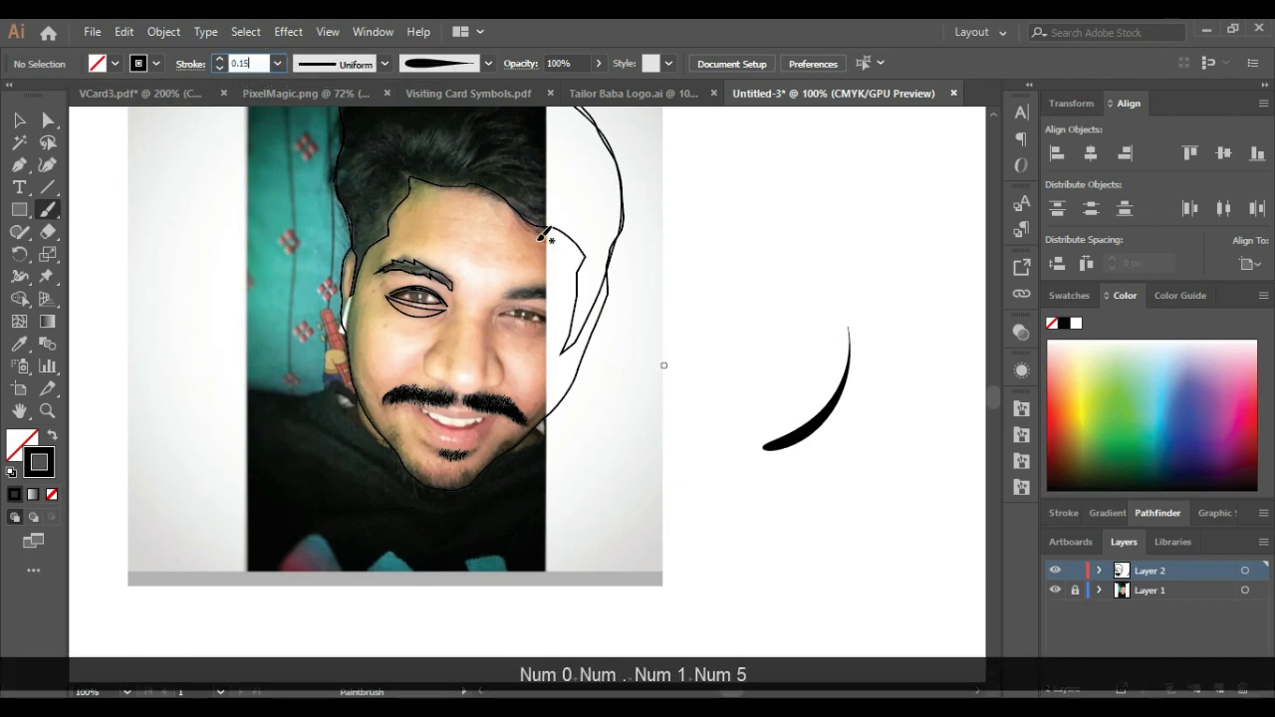
pyautogui.press('Return')
pyautogui.scroll(2, 438, 361)
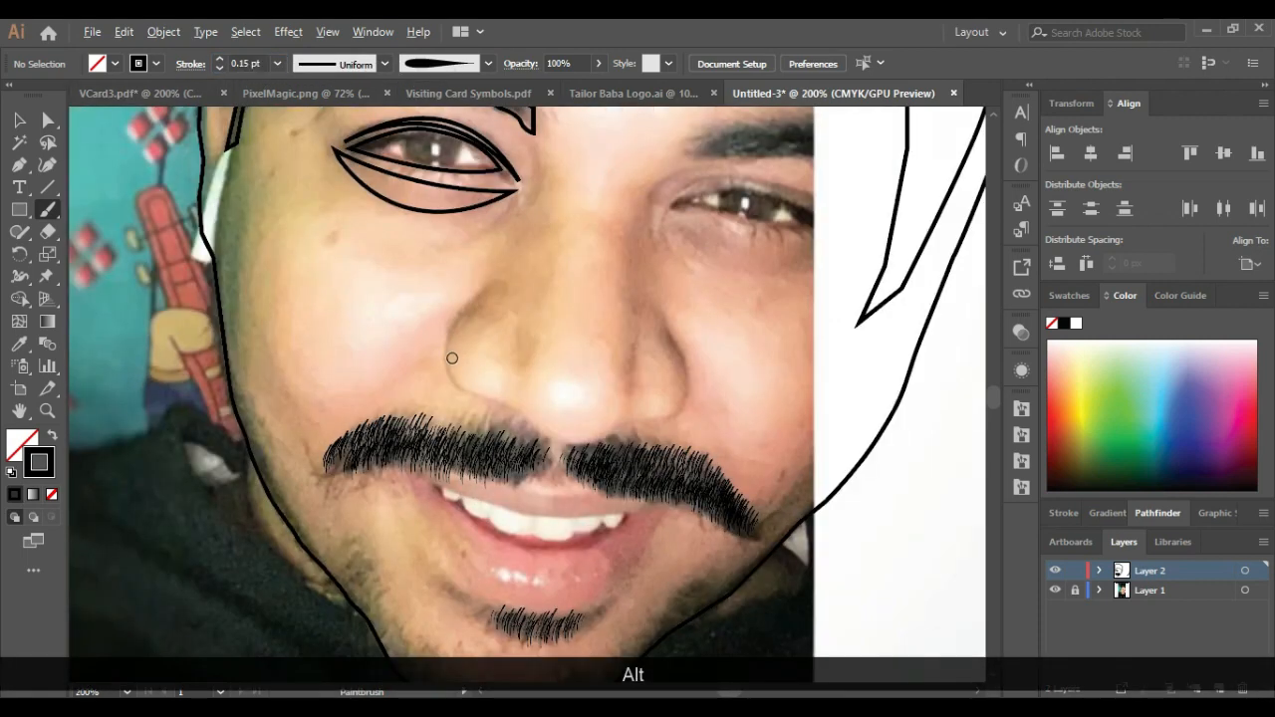
pyautogui.moveTo(486, 286)
pyautogui.mouseDown()
pyautogui.moveTo(449, 328)
pyautogui.moveTo(449, 370)
pyautogui.moveTo(548, 432)
pyautogui.mouseUp()
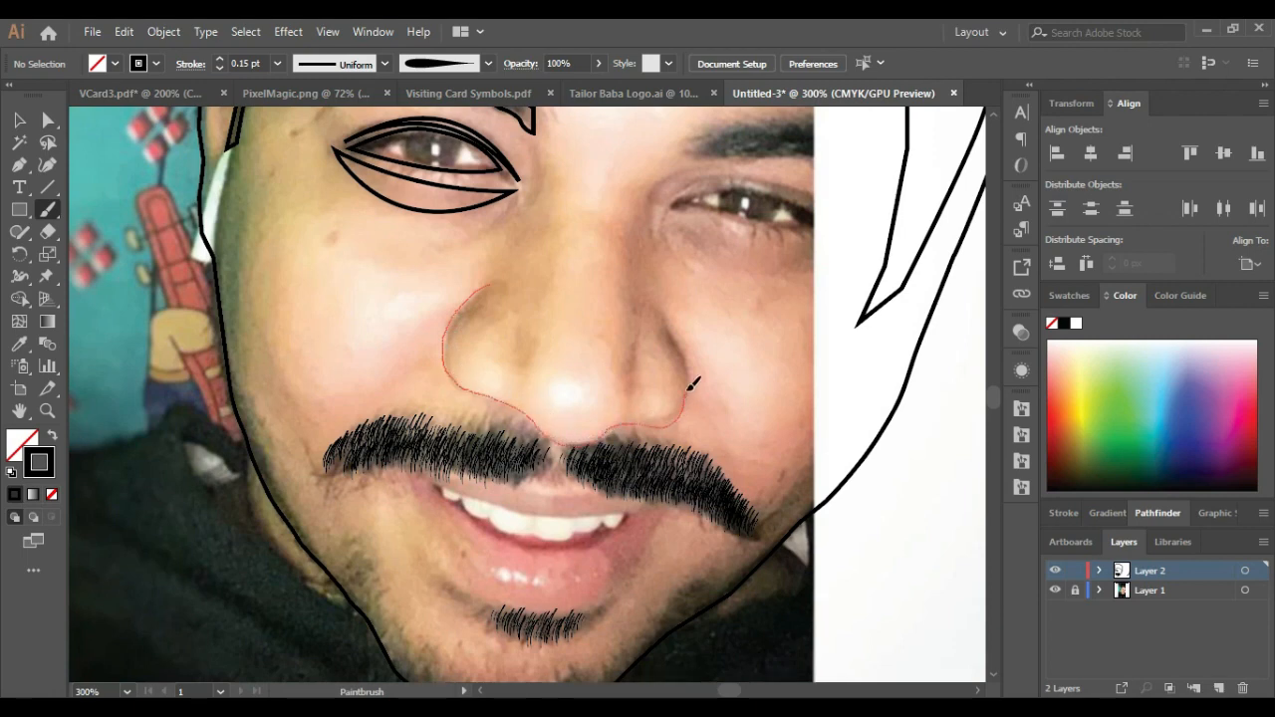
pyautogui.moveTo(683, 350); pyautogui.dragTo(661, 321)
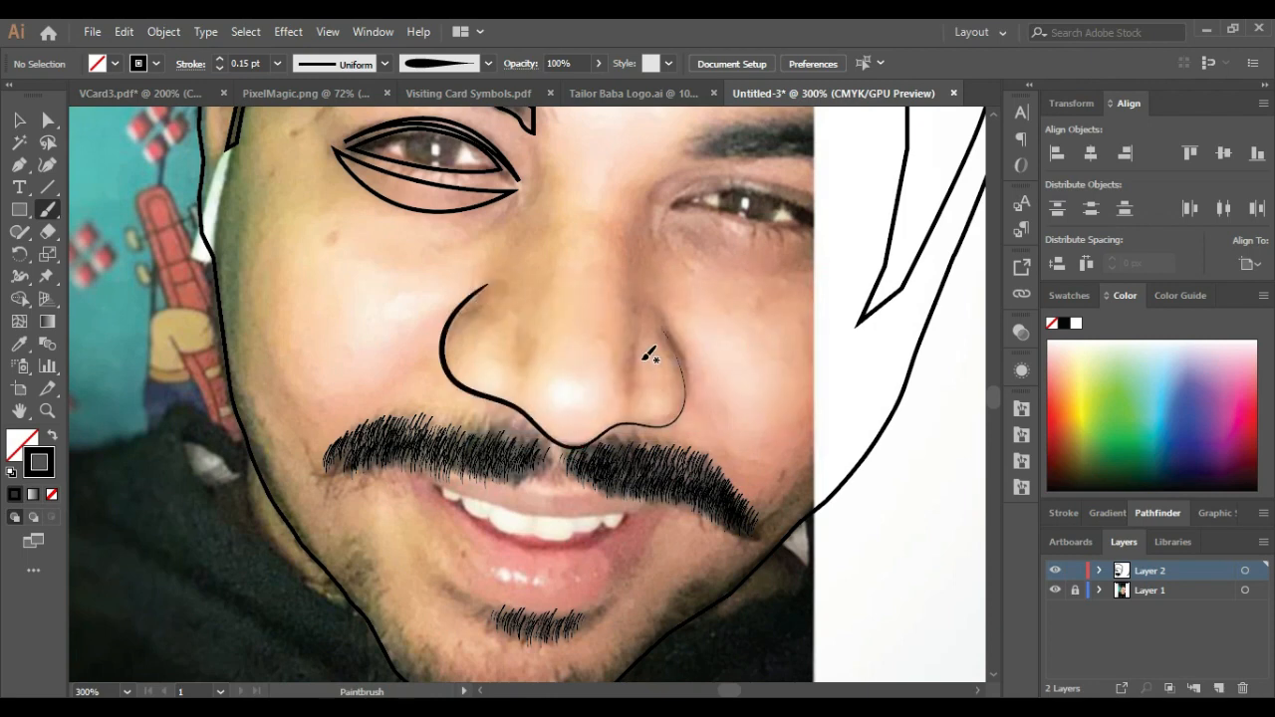
# Step: Paint two tapered strokes down the sides of the nose bridge, starting near the inner eye corners
pyautogui.scroll(2, 648, 343)
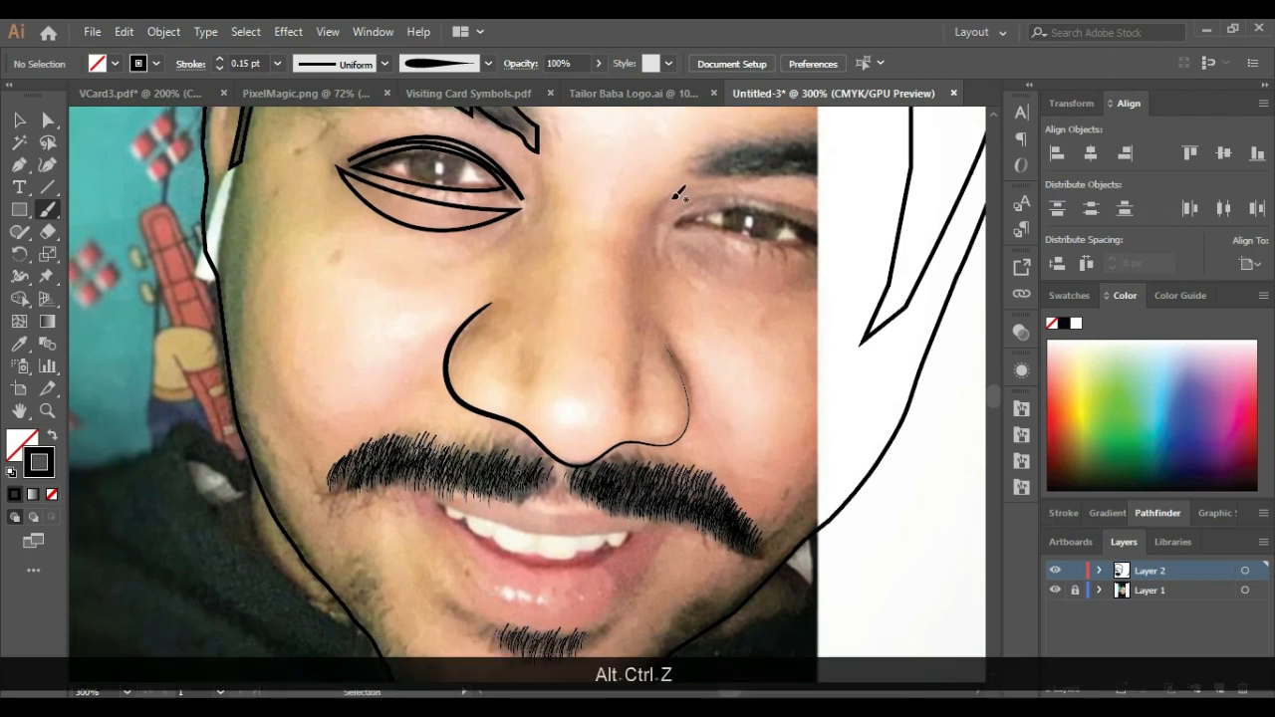
pyautogui.moveTo(664, 207); pyautogui.dragTo(623, 401)
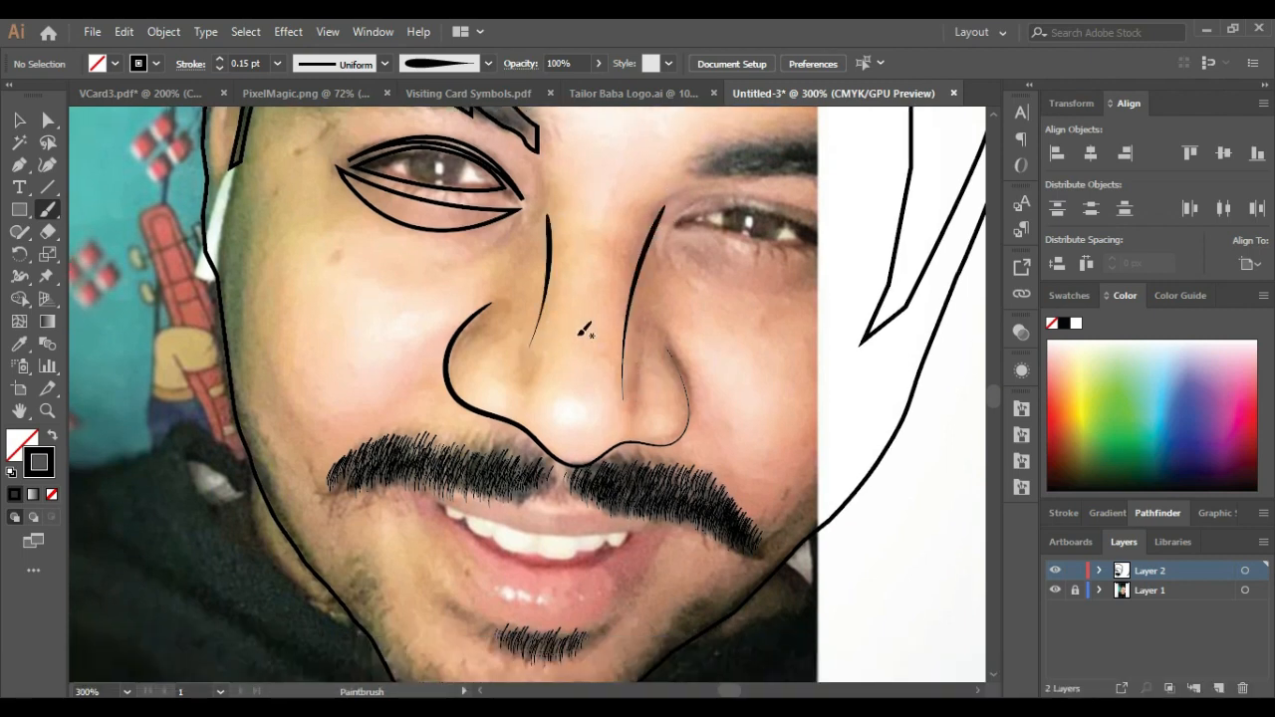
pyautogui.scroll(-2, 602, 319)
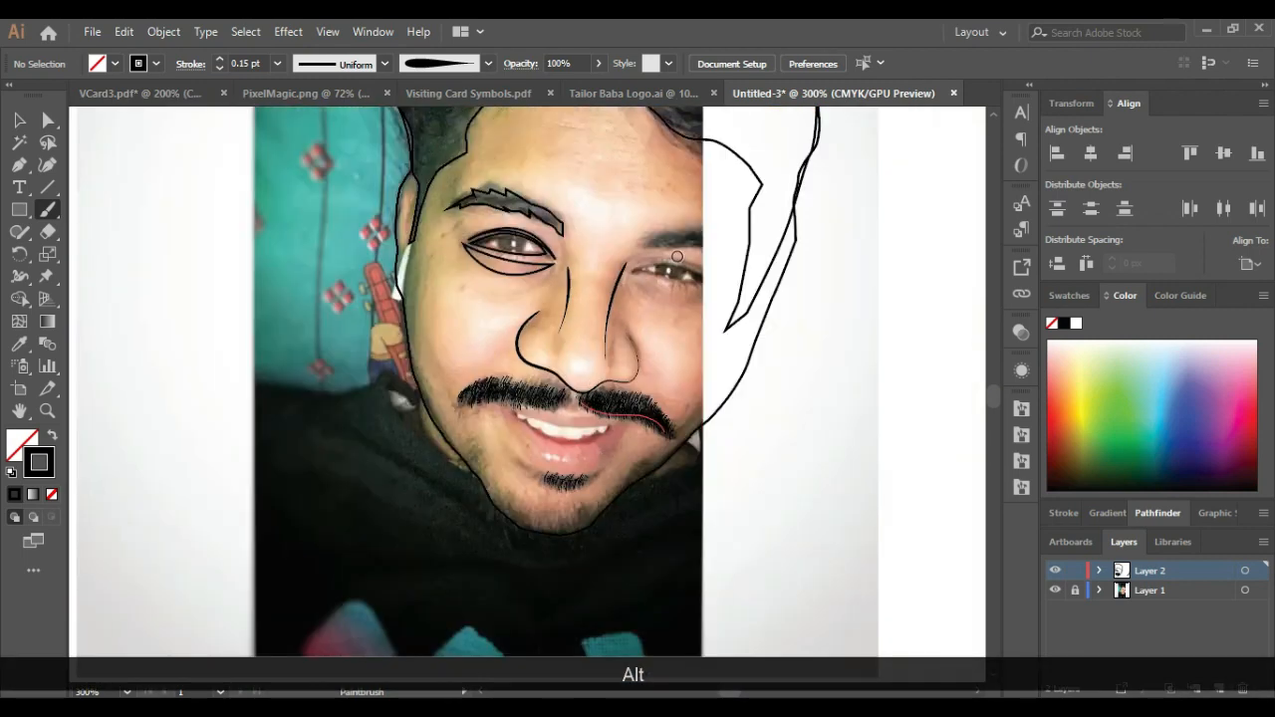
pyautogui.scroll(3, 461, 268)
pyautogui.scroll(-2, 458, 272)
pyautogui.scroll(2, 438, 246)
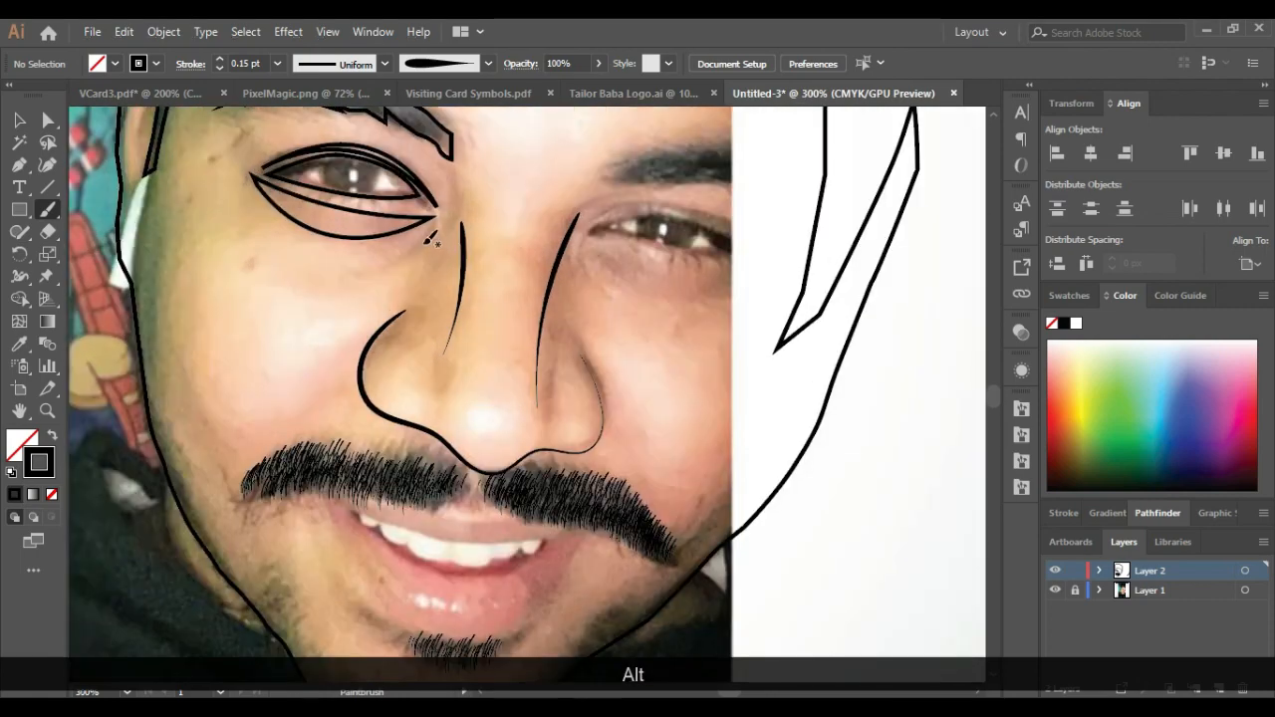
# Step: Paint a tapered crease below the fully visible eye and one smile line on each cheek above the moustache
pyautogui.moveTo(354, 267); pyautogui.dragTo(350, 270)
pyautogui.keyDown('alt'); pyautogui.scroll(-2, 269, 309); pyautogui.keyUp('alt')
pyautogui.moveTo(299, 355); pyautogui.dragTo(240, 385)
pyautogui.moveTo(447, 366); pyautogui.dragTo(472, 416)
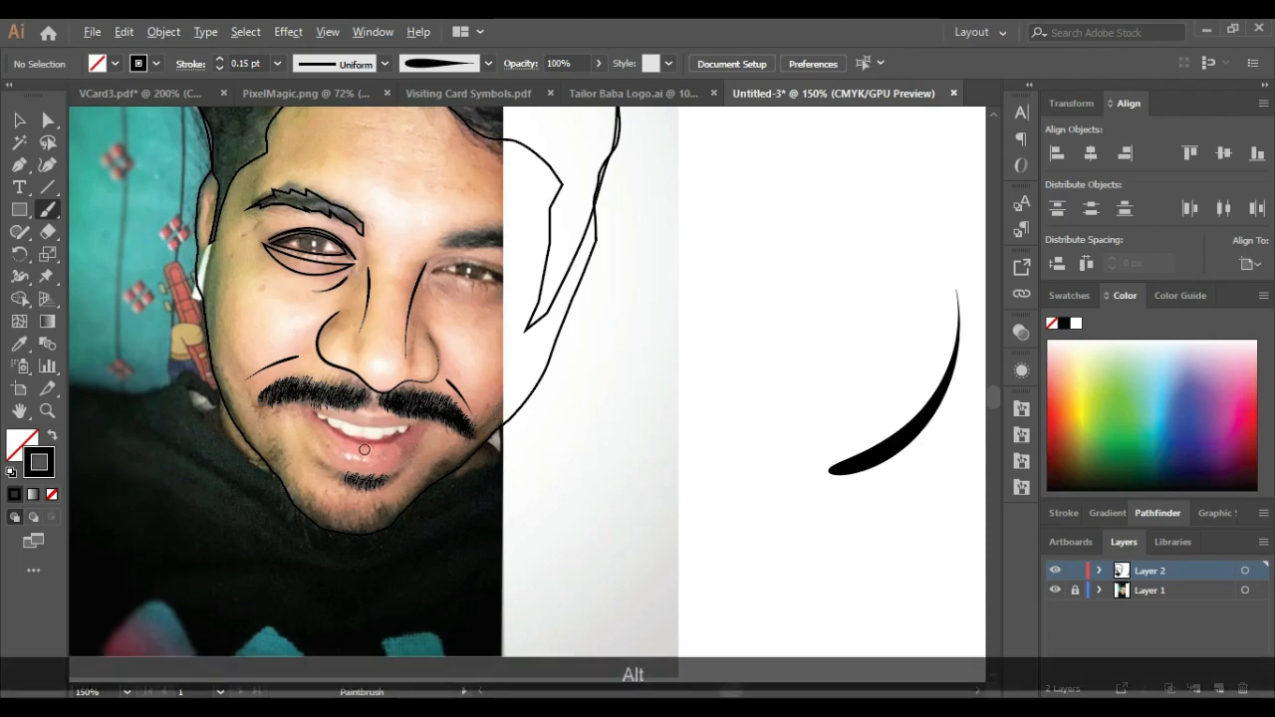
# Step: Trace the upper lip as a closed outline with the Pen tool, from mouth corner to mouth corner and back beneath the moustache
pyautogui.scroll(2, 362, 420)
pyautogui.scroll(-2, 290, 402)
pyautogui.scroll(3, 306, 445)
pyautogui.press('p')
pyautogui.moveTo(219, 318); pyautogui.dragTo(588, 327)
pyautogui.hotkey('ctrl', 'z')
pyautogui.hotkey('ctrl', 'z')
pyautogui.click(233, 319)
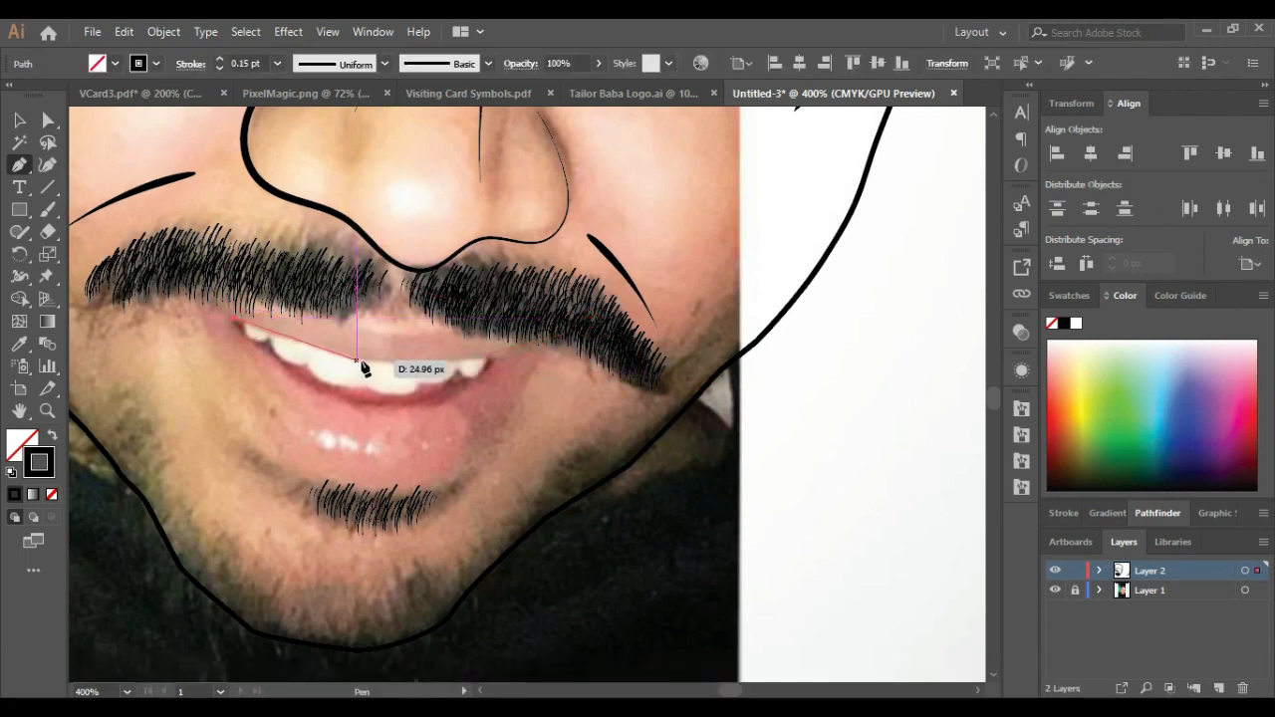
pyautogui.moveTo(355, 358); pyautogui.dragTo(512, 345)
pyautogui.click(521, 345)
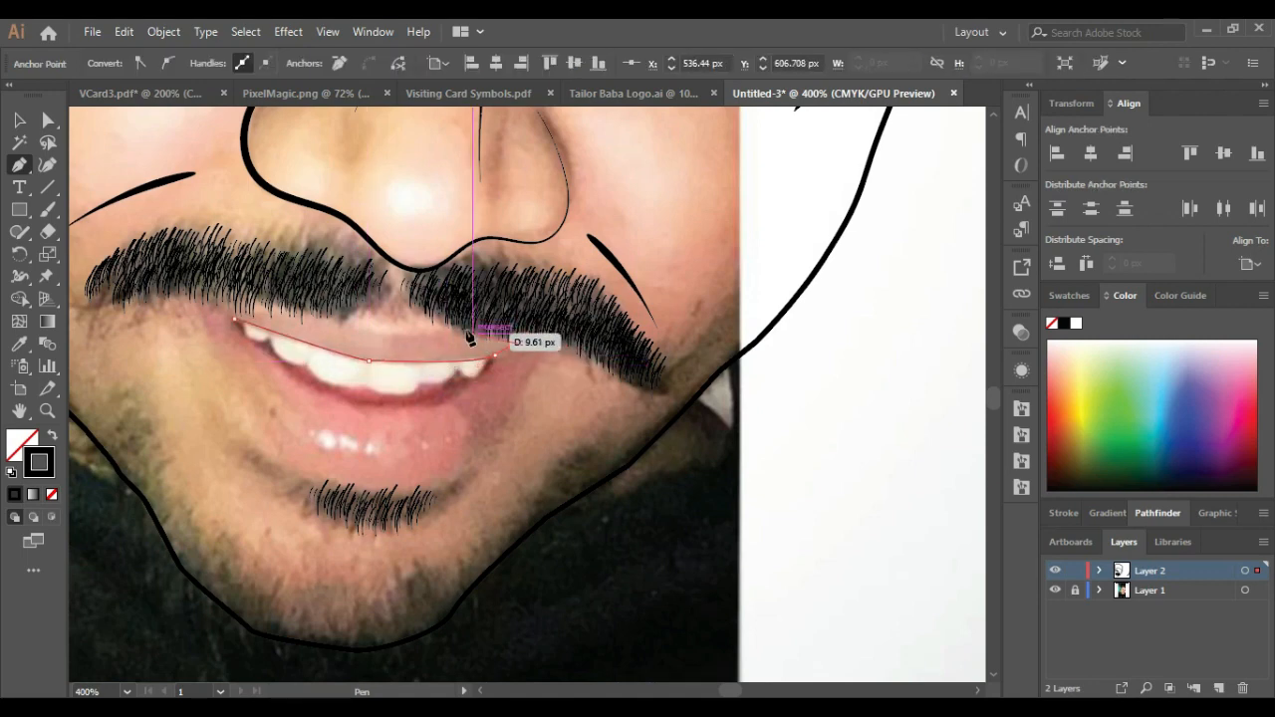
pyautogui.moveTo(438, 329); pyautogui.dragTo(400, 335)
pyautogui.click(390, 334)
pyautogui.moveTo(236, 317); pyautogui.dragTo(196, 352)
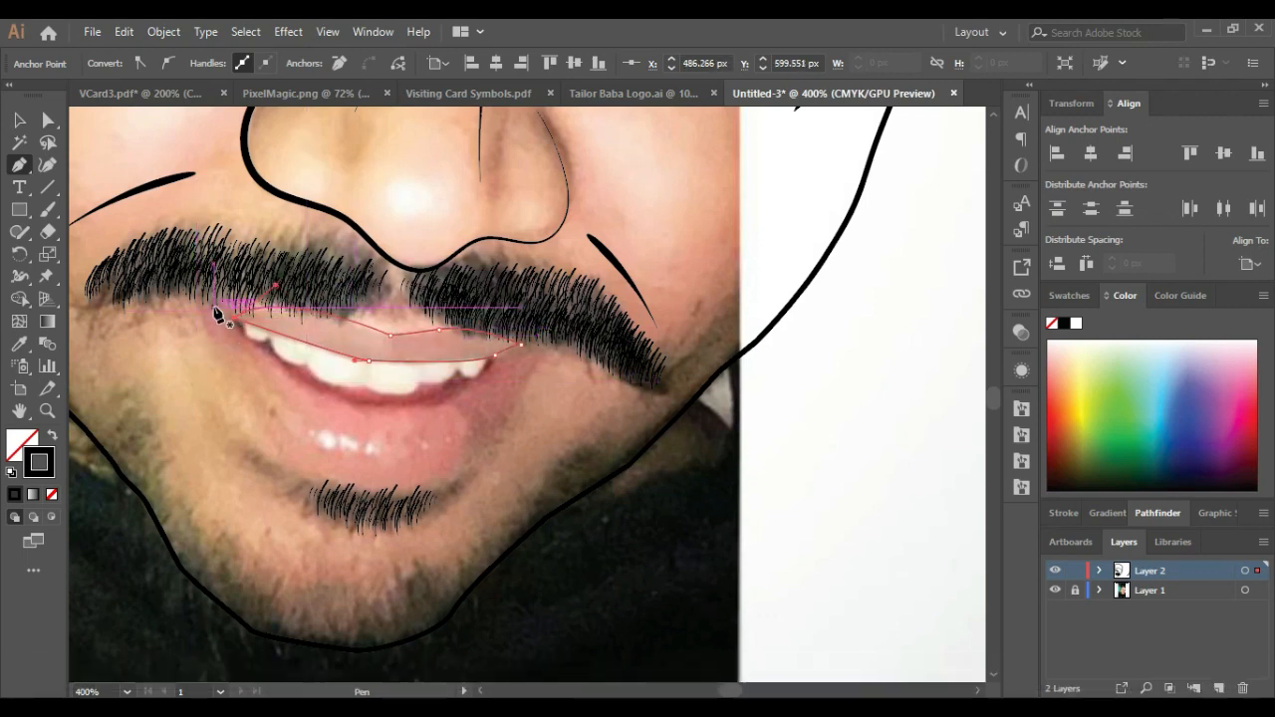
# Step: Trace the lower lip as a closed Pen outline, following the bottom of the teeth and returning along the lip's lower edge
pyautogui.click(214, 312)
pyautogui.moveTo(327, 395); pyautogui.dragTo(374, 409)
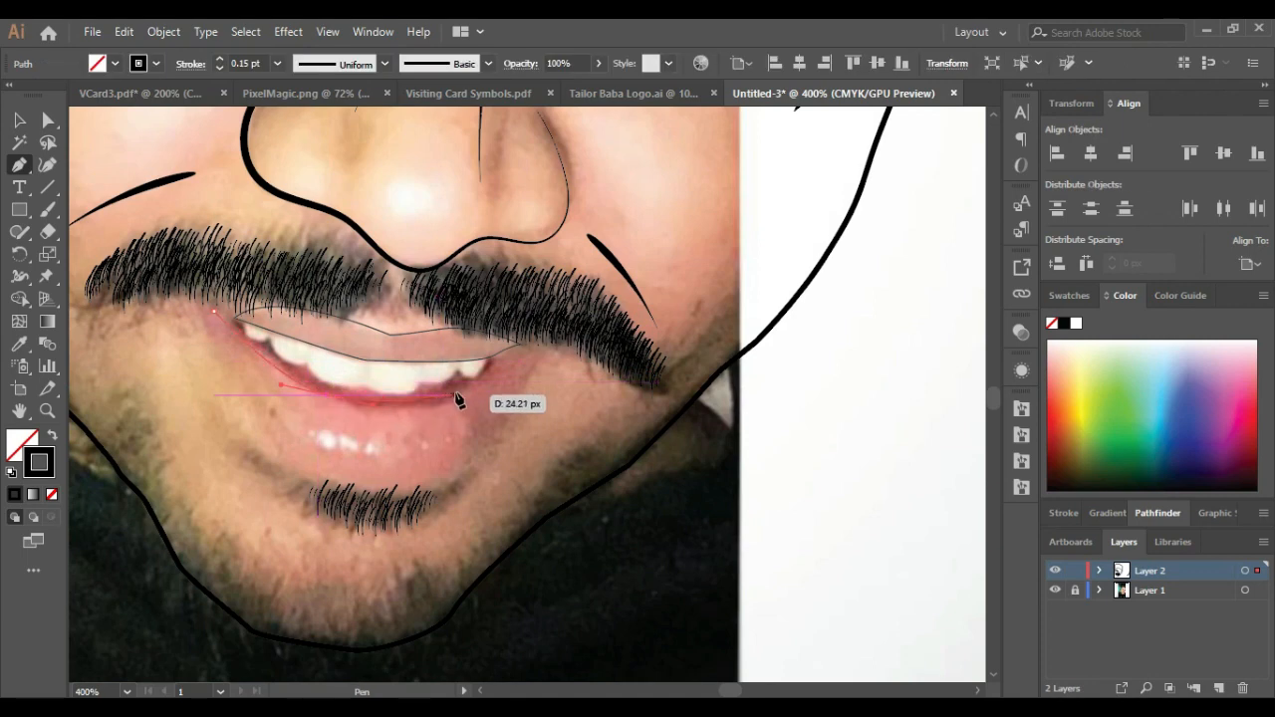
pyautogui.moveTo(493, 364); pyautogui.dragTo(548, 311)
pyautogui.click(493, 364)
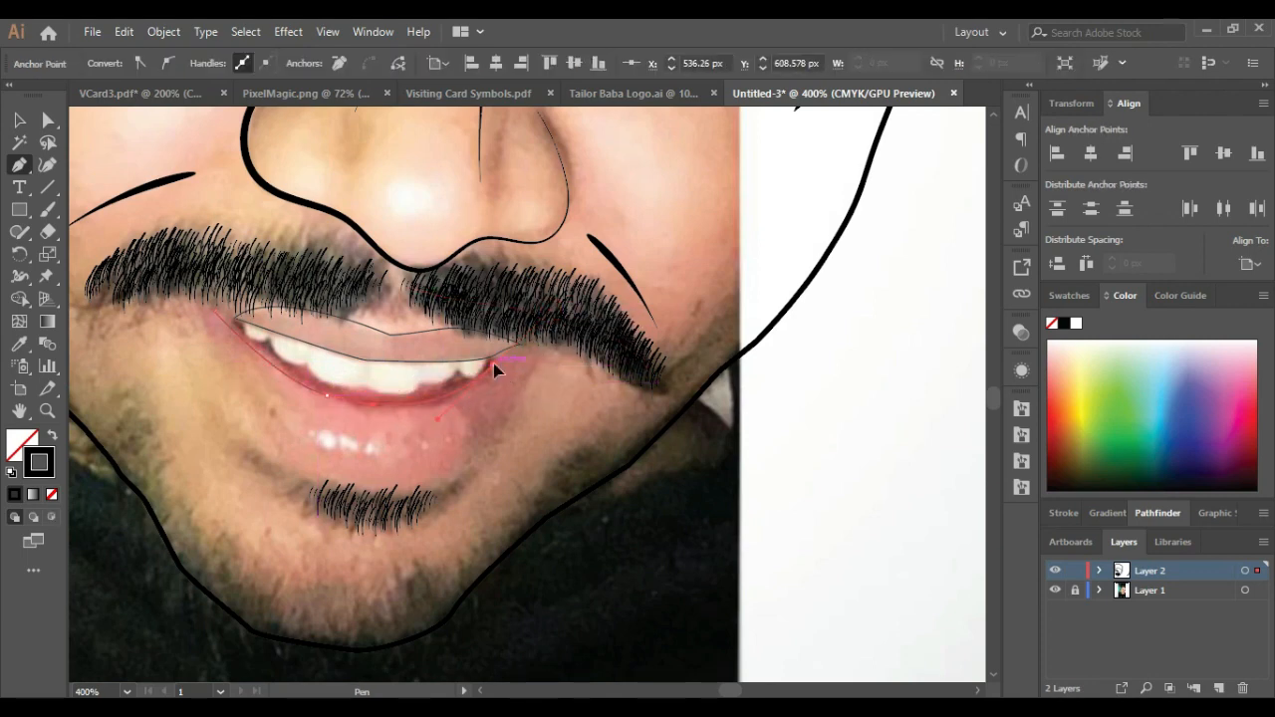
pyautogui.press('Escape')
pyautogui.click(504, 350)
pyautogui.moveTo(533, 350)
pyautogui.mouseDown()
pyautogui.moveTo(561, 366)
pyautogui.moveTo(557, 351)
pyautogui.mouseUp()
pyautogui.click(533, 351)
pyautogui.moveTo(438, 477); pyautogui.dragTo(339, 498)
pyautogui.moveTo(282, 443); pyautogui.dragTo(265, 399)
pyautogui.moveTo(213, 312); pyautogui.dragTo(199, 310)
# Step: Adjust the anchor point at the lower lip's upper-left corner with Direct Selection to refine the outline
pyautogui.press('a')
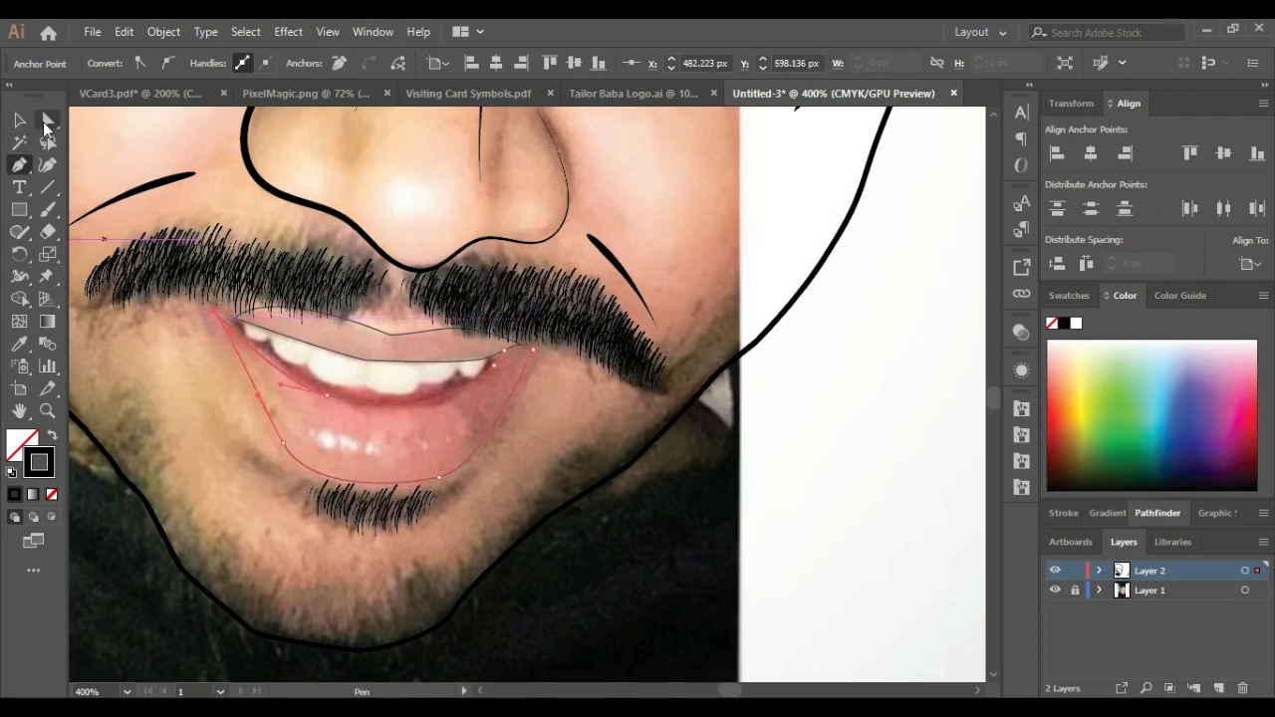
pyautogui.scroll(2, 185, 332)
pyautogui.moveTo(238, 292); pyautogui.dragTo(221, 284)
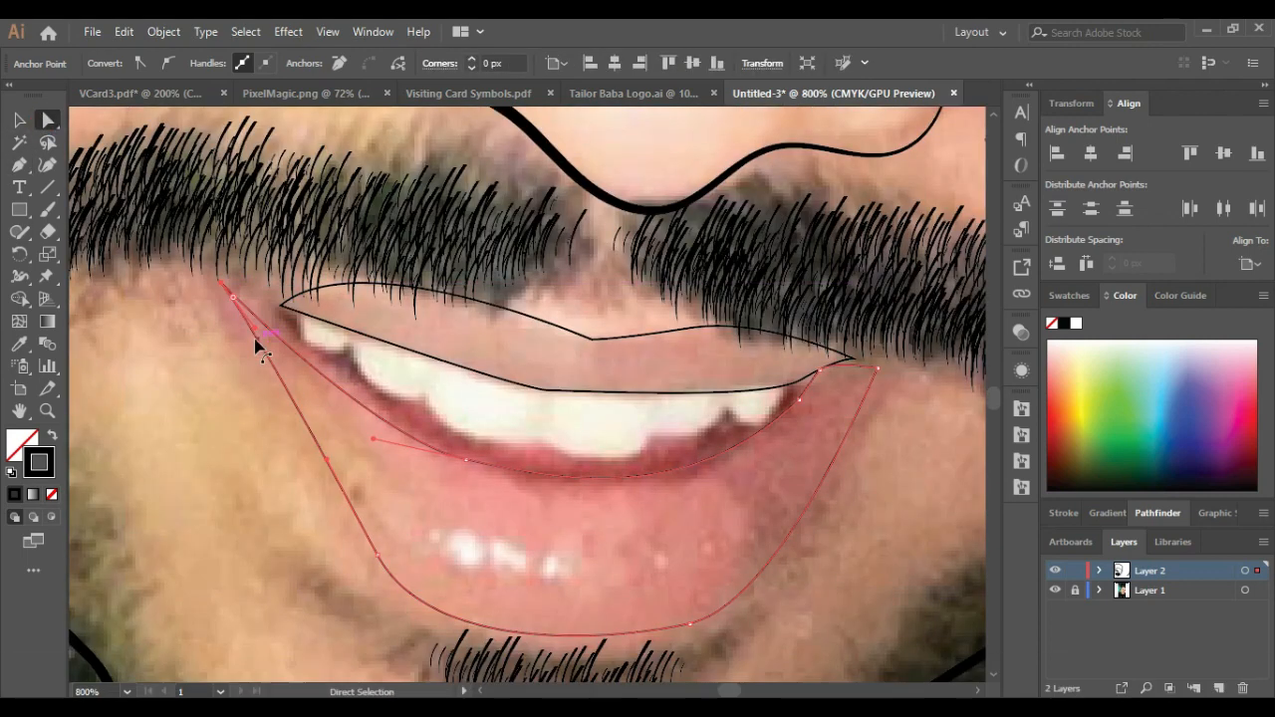
pyautogui.click(374, 556)
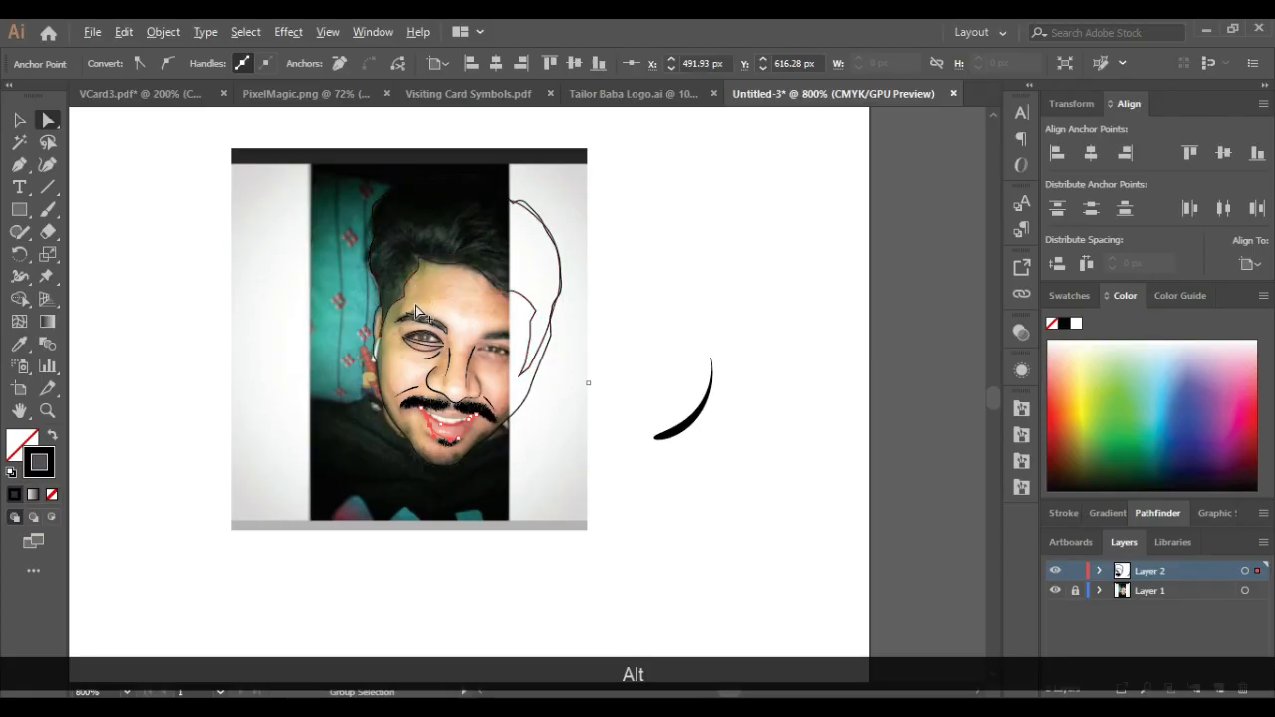
pyautogui.scroll(6, 459, 398)
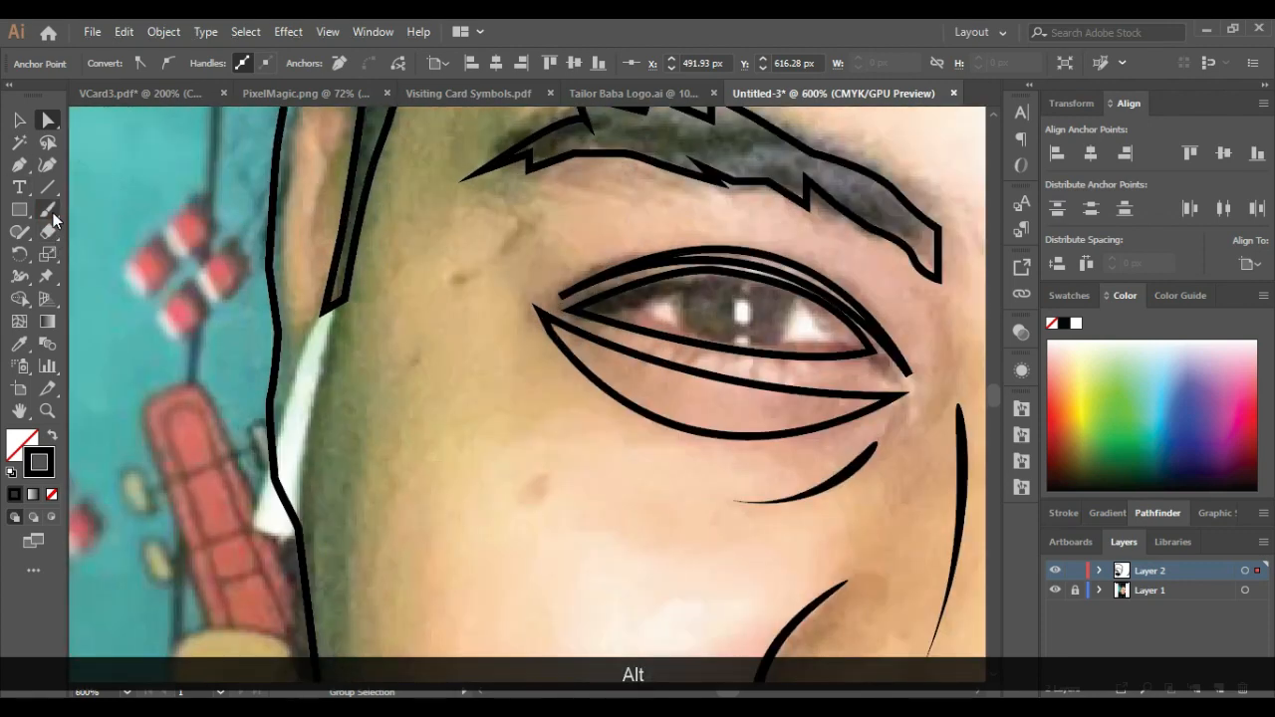
pyautogui.click(47, 209)
pyautogui.scroll(3, 364, 228)
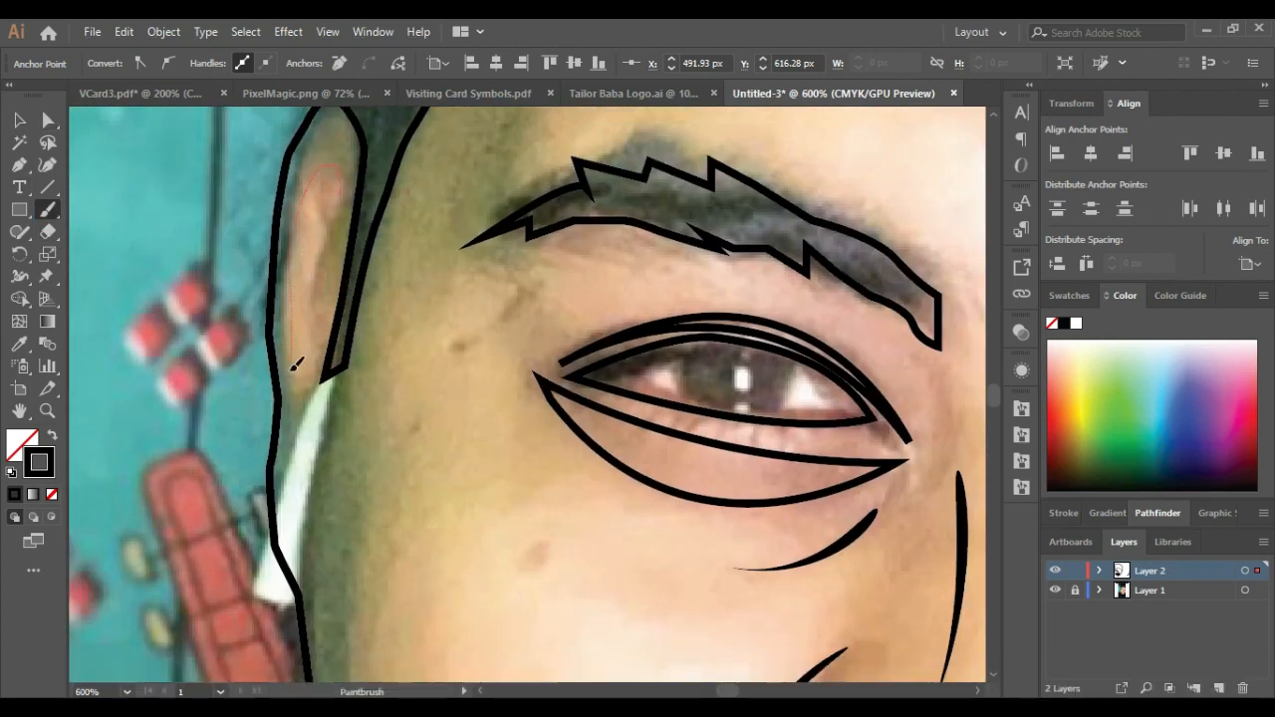
pyautogui.moveTo(296, 363); pyautogui.dragTo(295, 366)
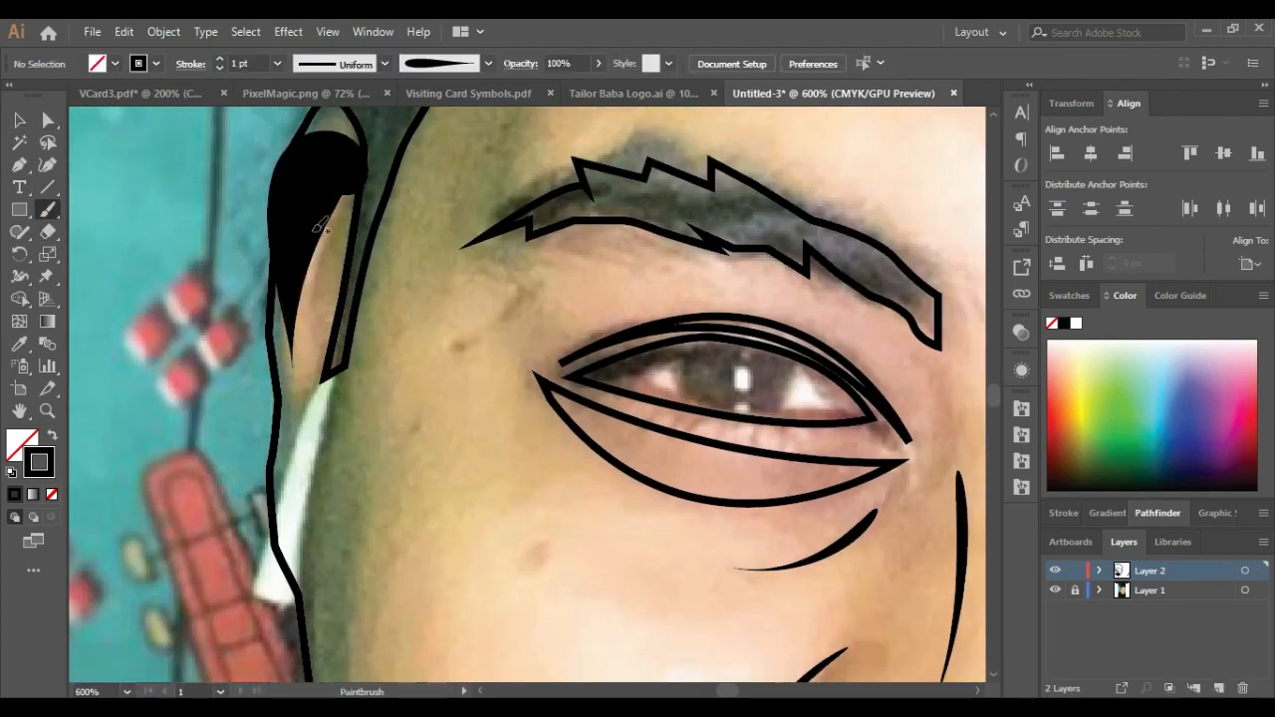
pyautogui.click(244, 62)
pyautogui.write('0.15')
pyautogui.press('Return')
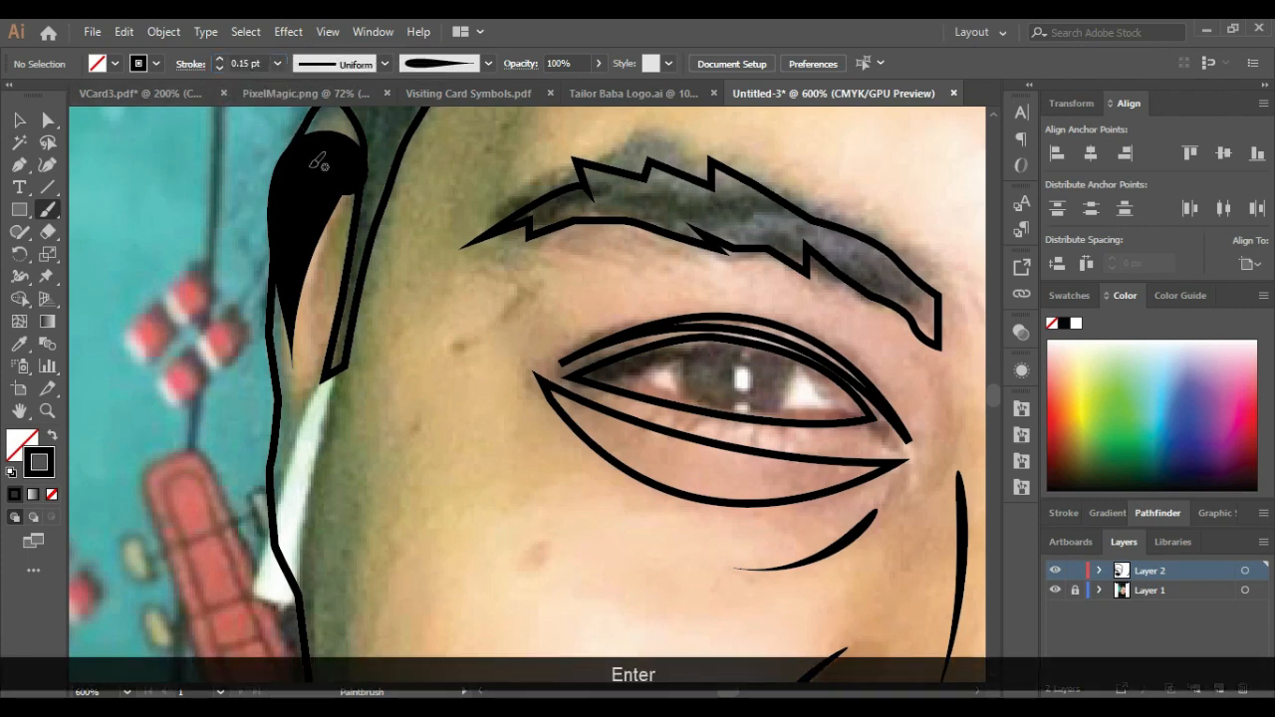
pyautogui.click(20, 122)
pyautogui.click(317, 195)
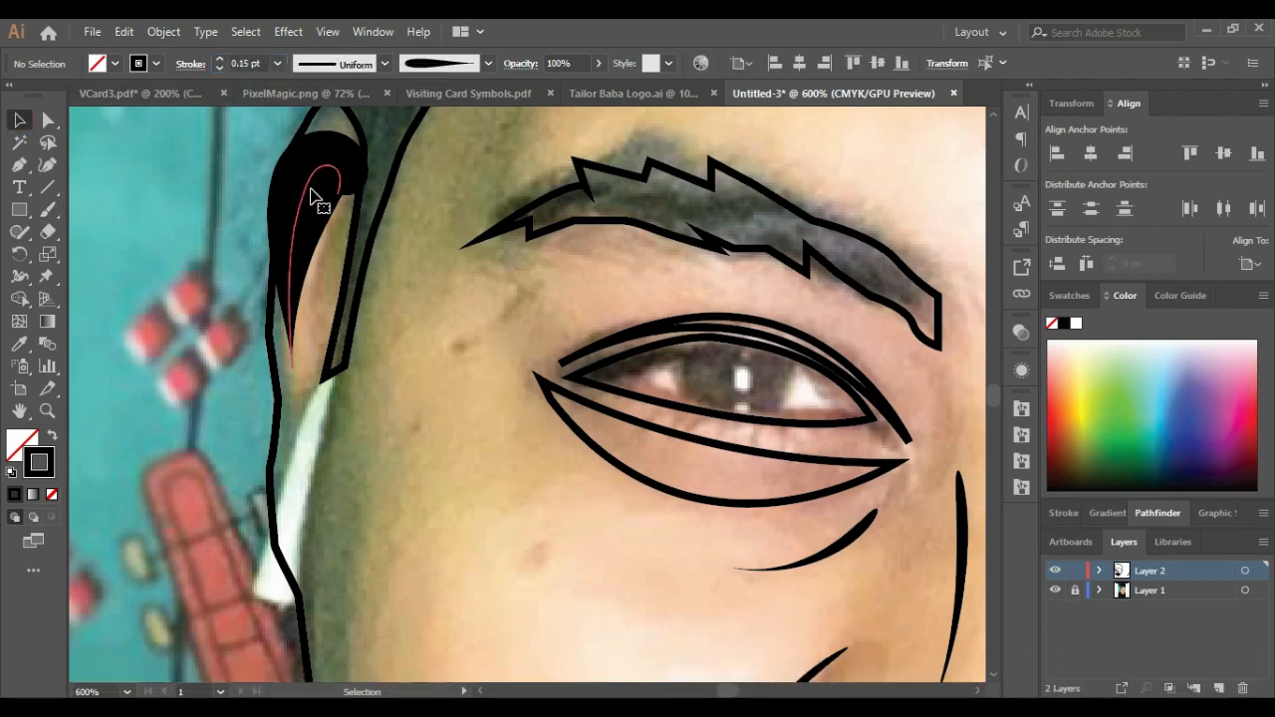
pyautogui.press('Delete')
# Step: Set the Paintbrush stroke weight to 0.15 pt and paint tapered contour lines inside the ear and beside the earbud
pyautogui.press('b')
pyautogui.click(244, 62)
pyautogui.write('0.15')
pyautogui.press('Return')
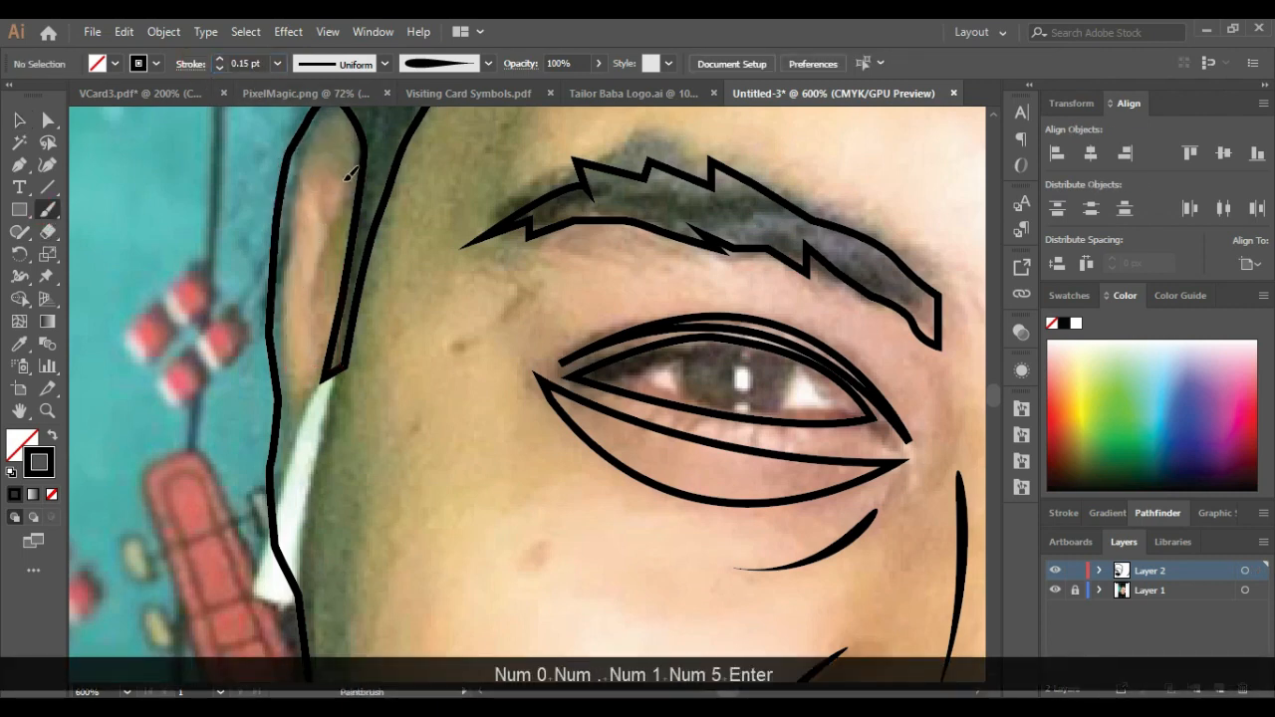
pyautogui.moveTo(304, 192); pyautogui.dragTo(298, 349)
pyautogui.moveTo(297, 427); pyautogui.dragTo(296, 430)
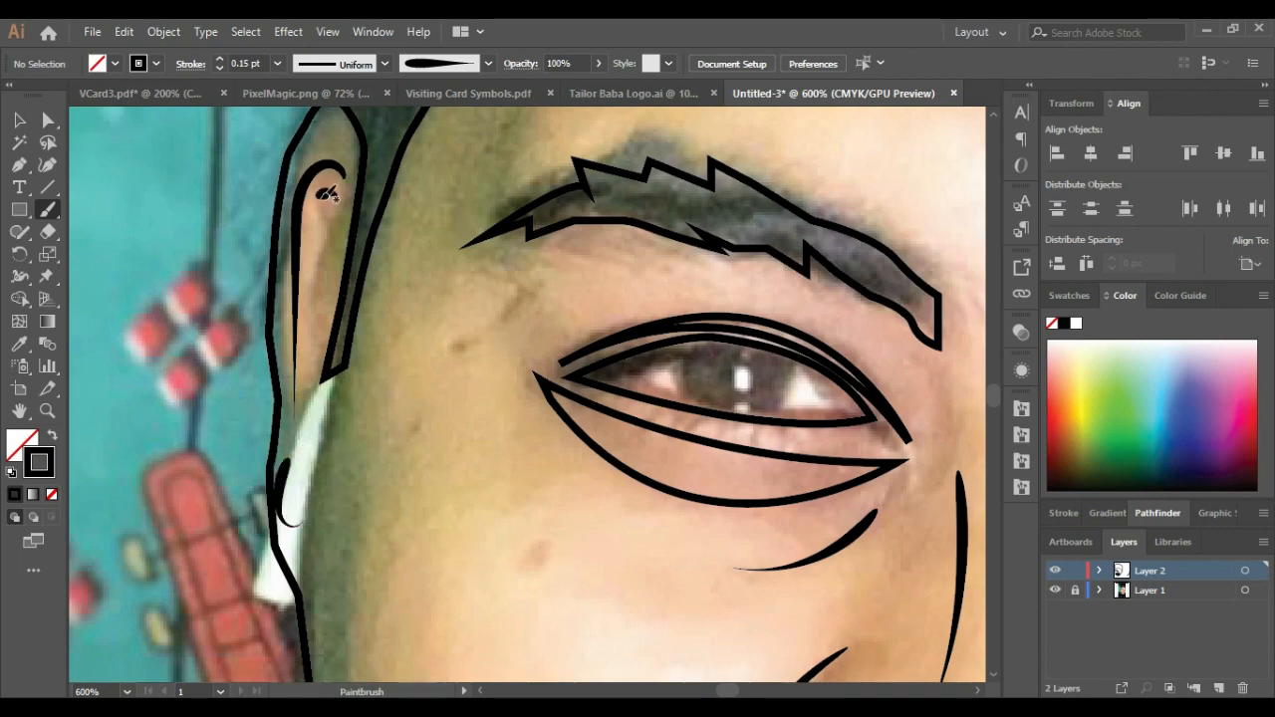
# Step: Paint two short tapered wrinkle lines across the forehead, undoing strokes that do not fit
pyautogui.keyDown('alt'); pyautogui.scroll(-10, 309, 393); pyautogui.keyUp('alt')
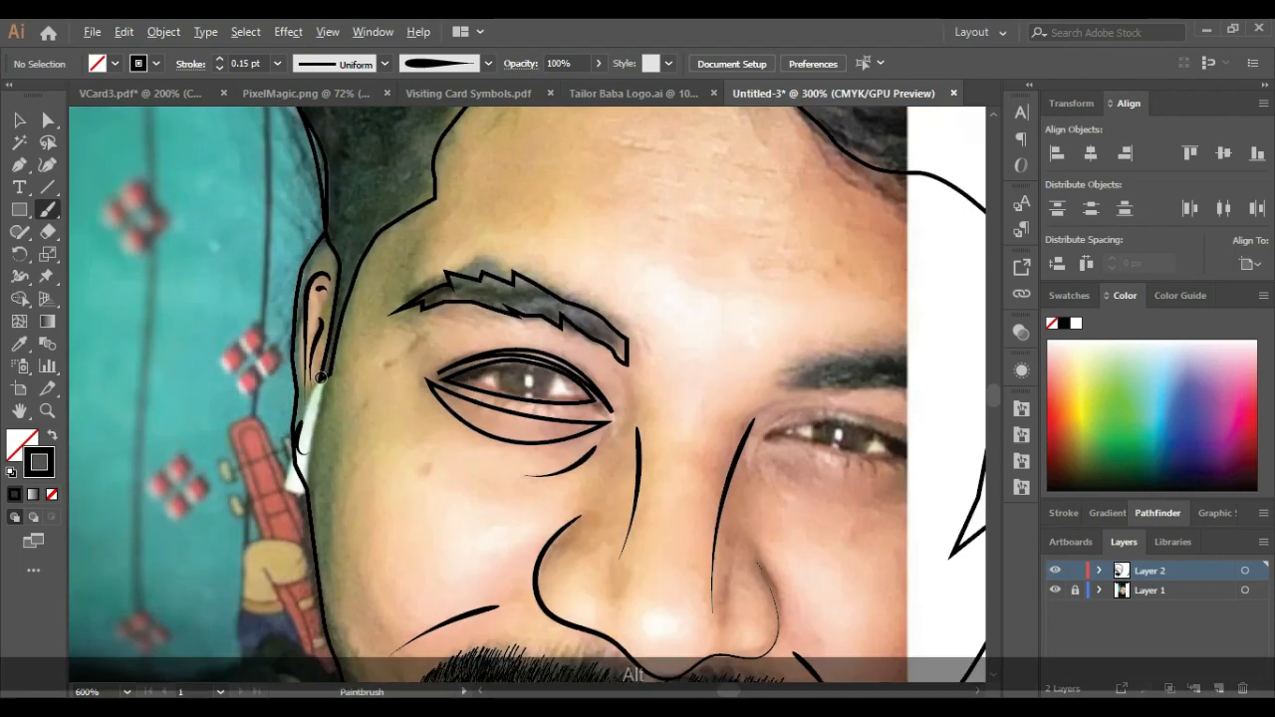
pyautogui.keyDown('alt'); pyautogui.scroll(2, 439, 294); pyautogui.keyUp('alt')
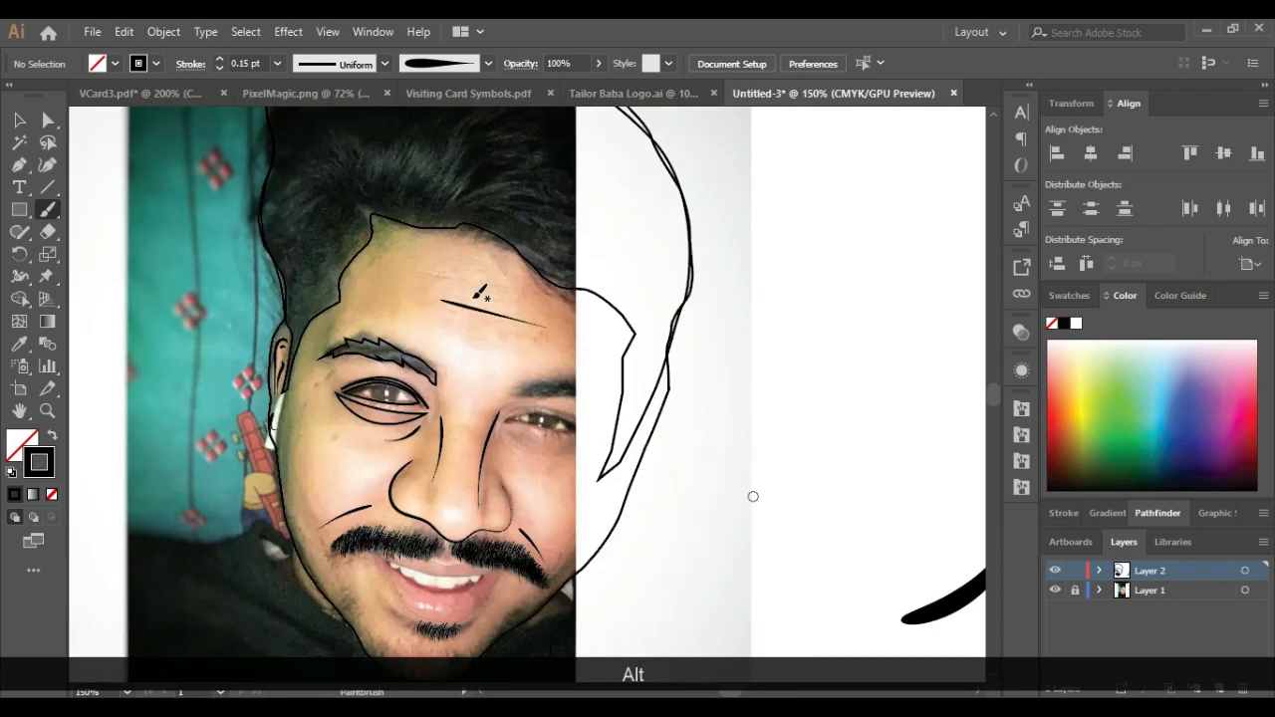
pyautogui.hotkey('ctrl', 'z')
pyautogui.hotkey('ctrl', 'z')
pyautogui.moveTo(440, 306)
pyautogui.mouseDown()
pyautogui.moveTo(520, 327)
pyautogui.moveTo(466, 314)
pyautogui.moveTo(489, 302)
pyautogui.mouseUp()
pyautogui.hotkey('ctrl', 'z')
pyautogui.keyDown('alt'); pyautogui.scroll(-2, 490, 298); pyautogui.keyUp('alt')
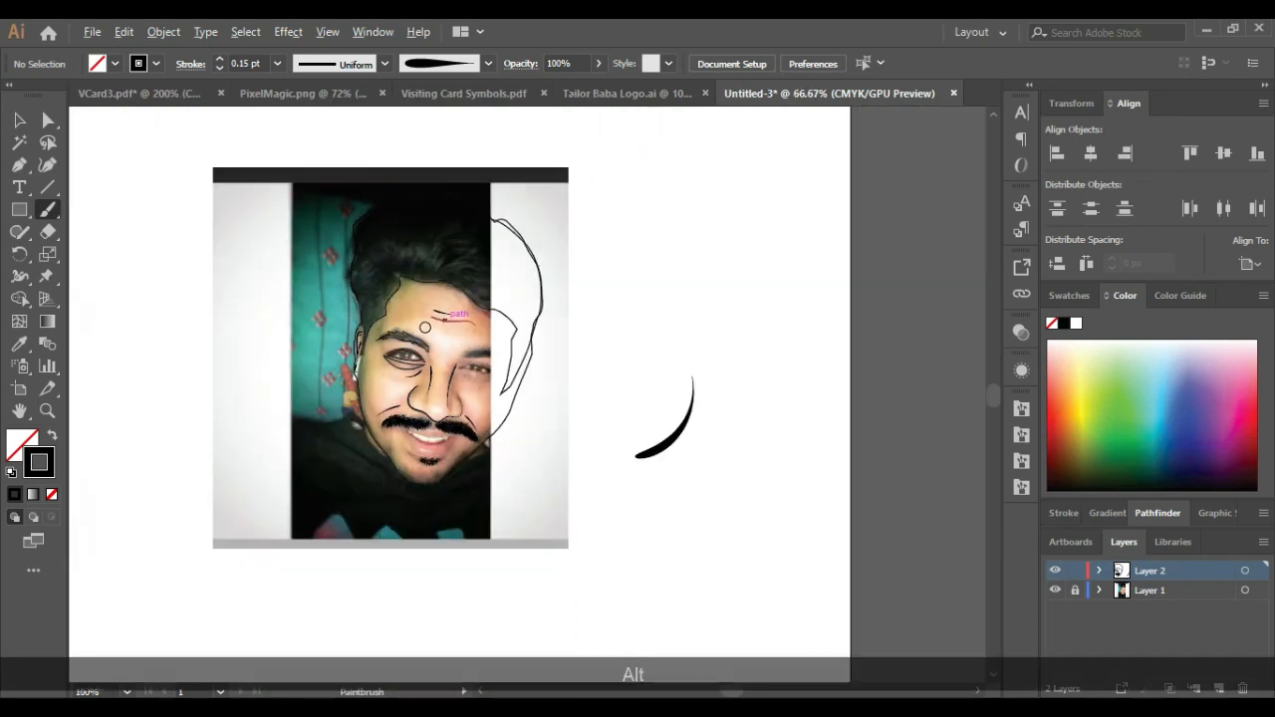
# Step: Paint curved tapered hair strands from the hairline across the hair and into the blank area beyond the photo's edge
pyautogui.keyDown('alt'); pyautogui.scroll(-1, 297, 244); pyautogui.keyUp('alt')
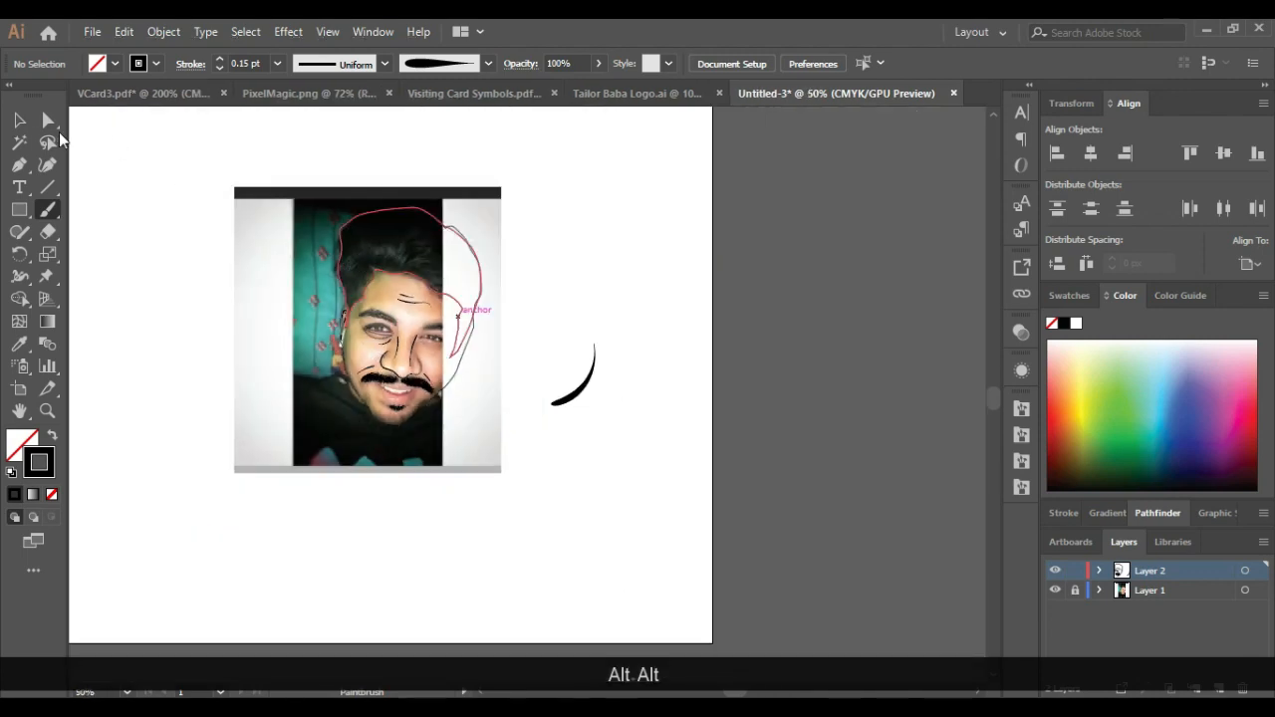
pyautogui.keyDown('alt'); pyautogui.scroll(2, 388, 264); pyautogui.keyUp('alt')
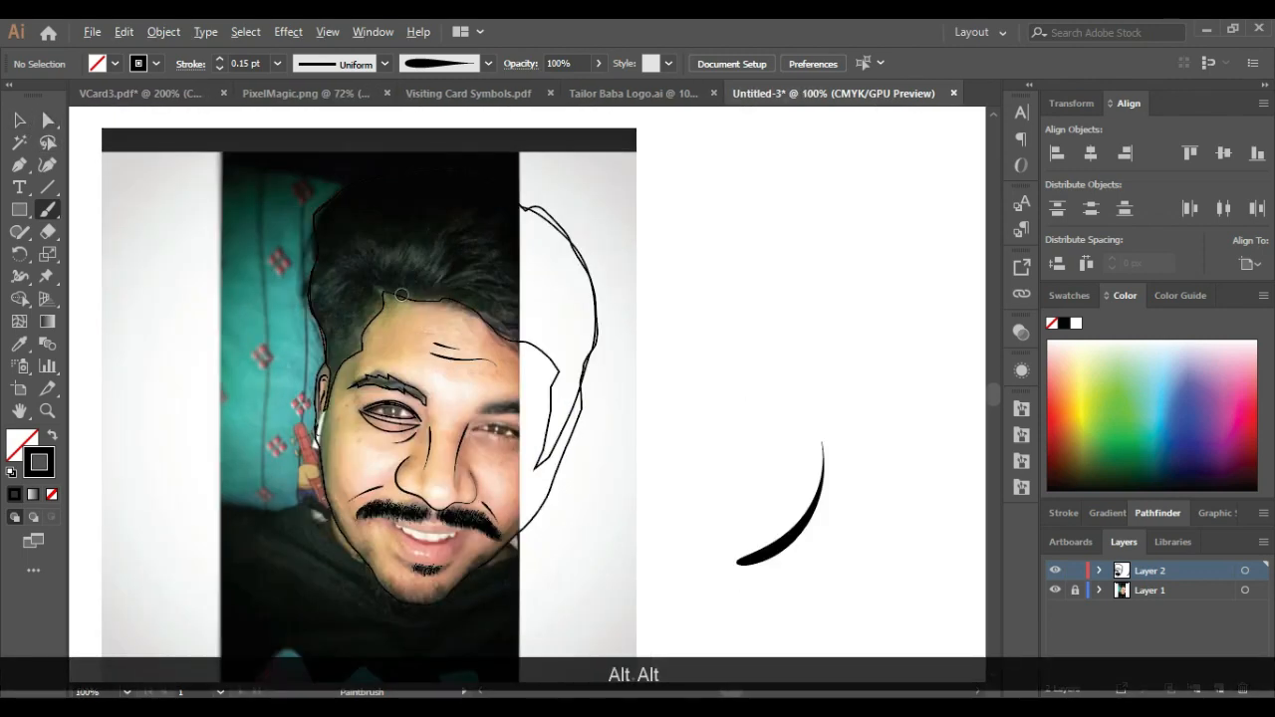
pyautogui.keyDown('alt'); pyautogui.scroll(2, 360, 307); pyautogui.keyUp('alt')
pyautogui.moveTo(360, 297); pyautogui.dragTo(267, 299)
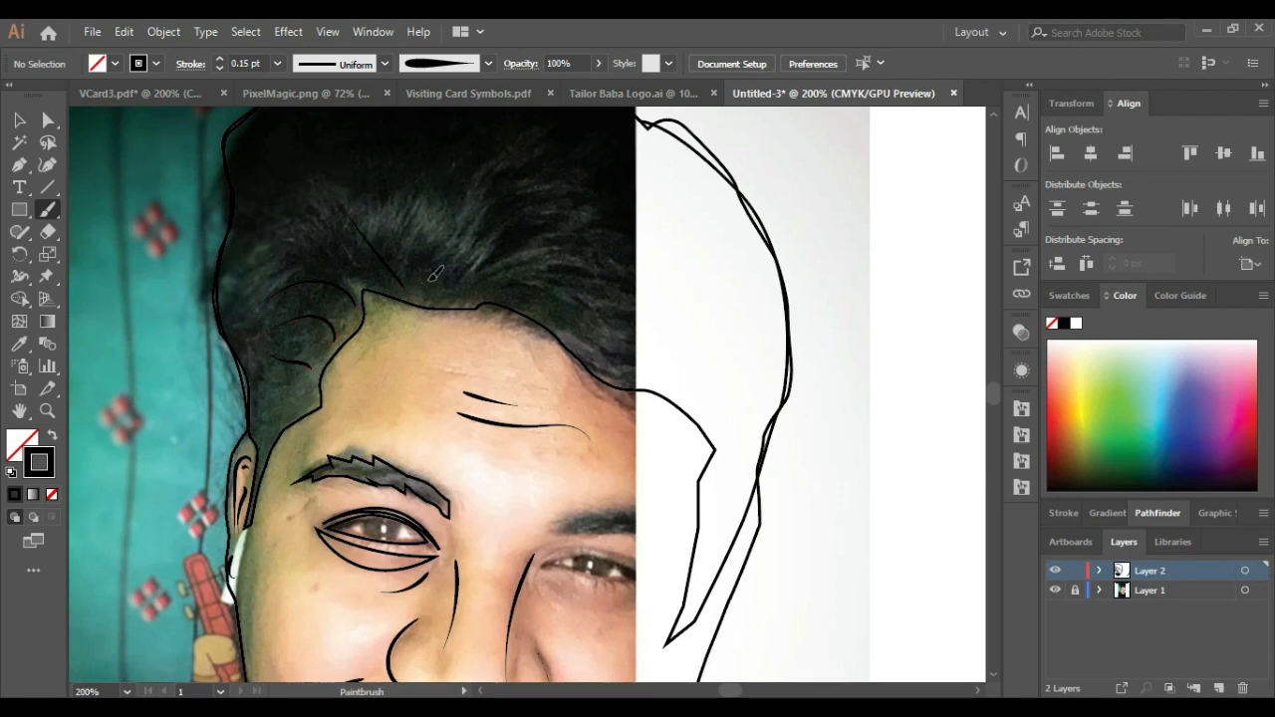
pyautogui.hotkey('ctrl', 'z')
pyautogui.hotkey('ctrl', 'z')
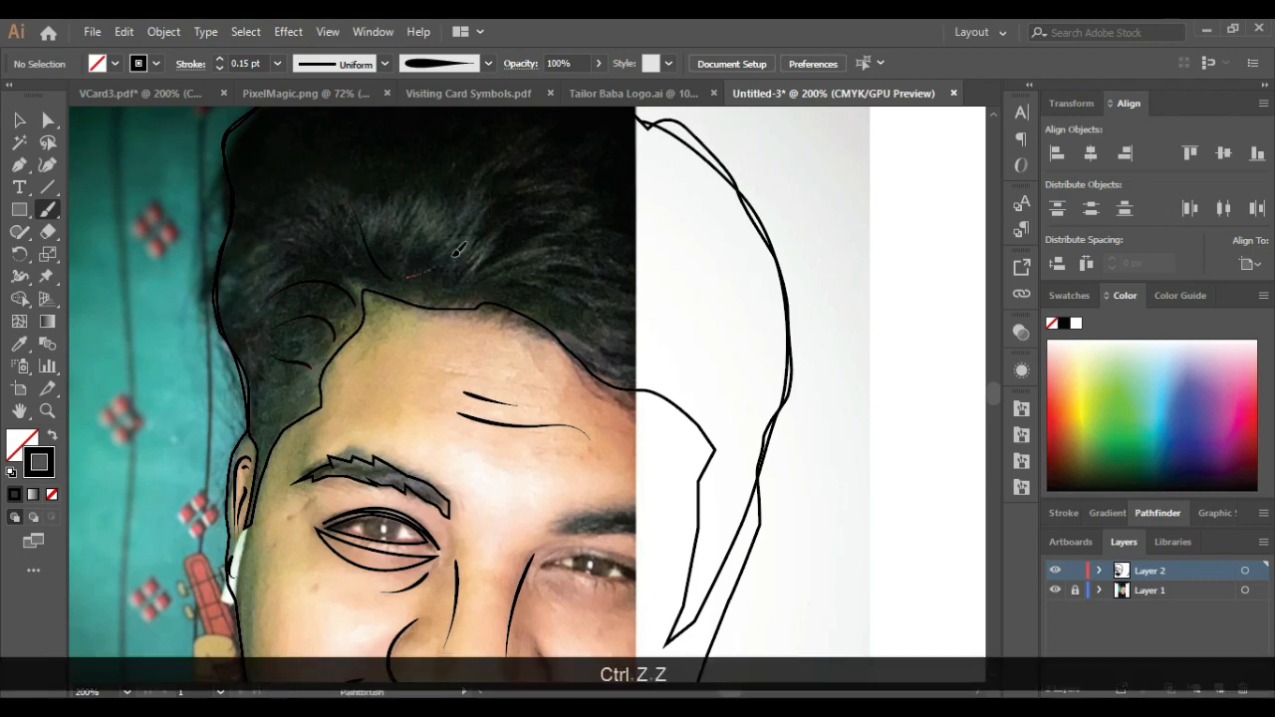
pyautogui.moveTo(433, 266); pyautogui.dragTo(483, 195)
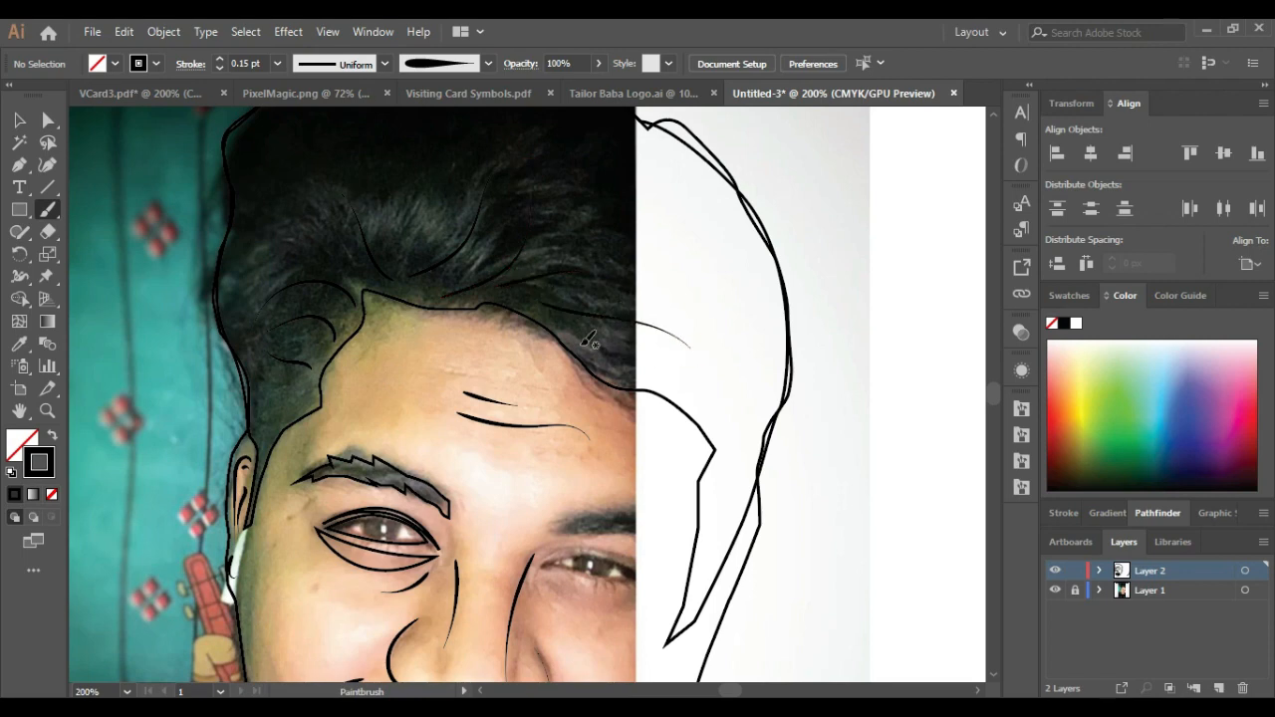
pyautogui.moveTo(578, 204); pyautogui.dragTo(685, 249)
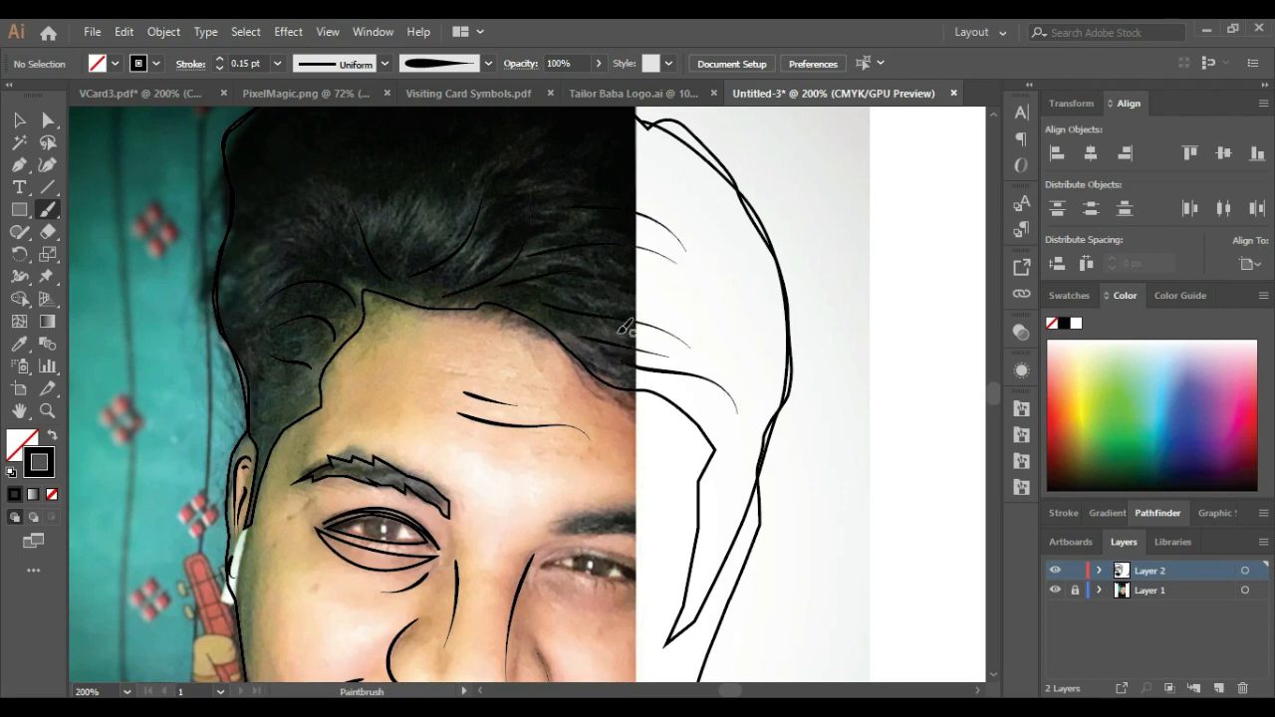
pyautogui.scroll(-1, 685, 328)
pyautogui.moveTo(484, 305); pyautogui.dragTo(589, 271)
pyautogui.moveTo(578, 321); pyautogui.dragTo(718, 335)
pyautogui.moveTo(609, 342); pyautogui.dragTo(722, 389)
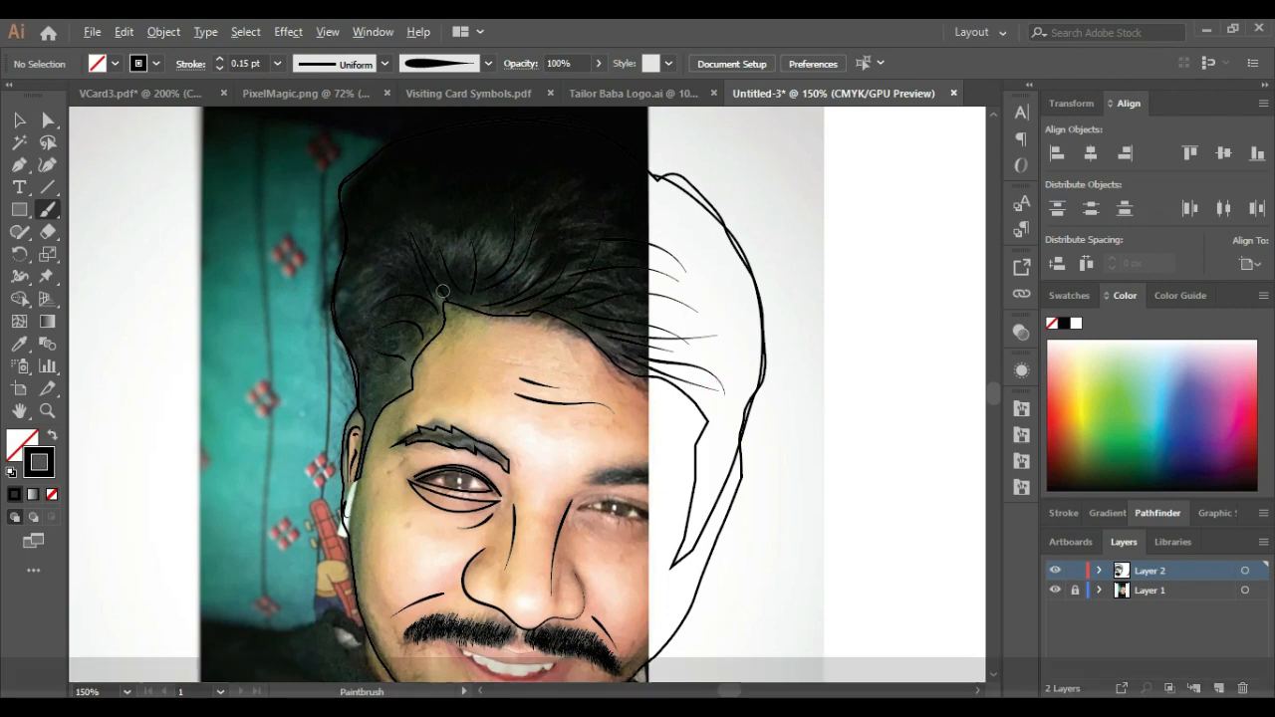
pyautogui.scroll(-1, 441, 293)
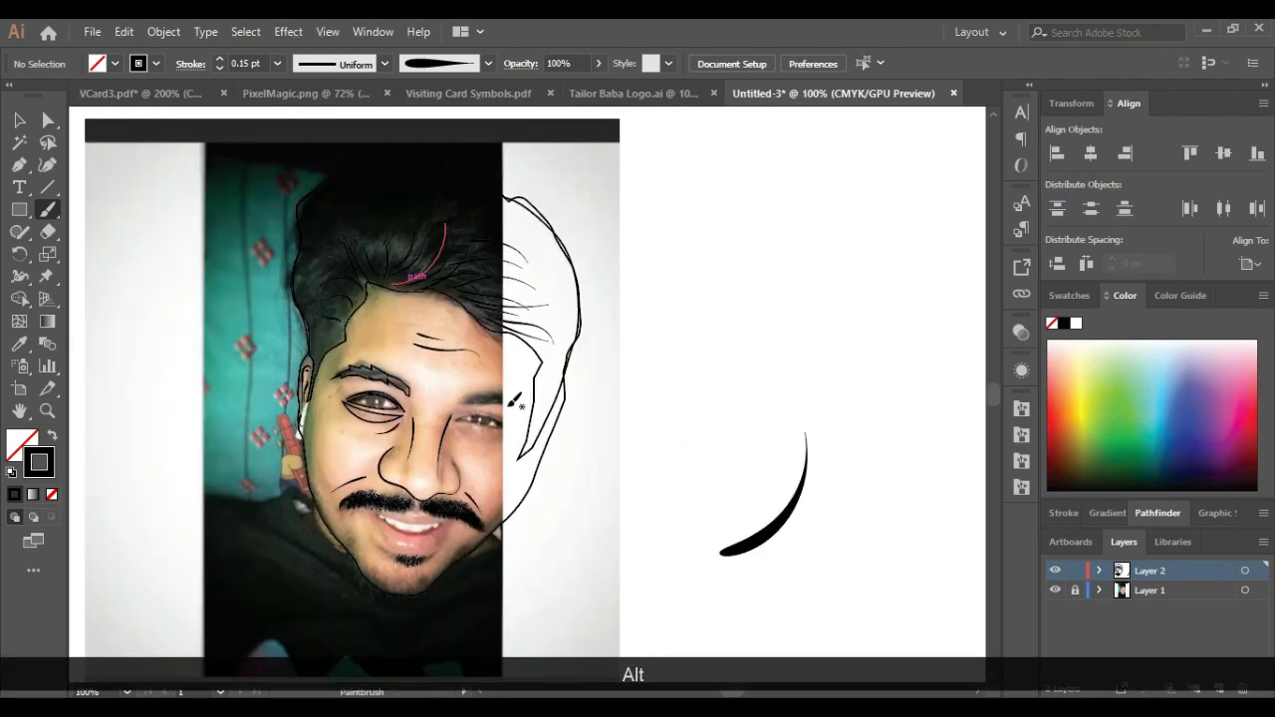
# Step: Trace the lower edge of the eye nearest the photo's cut-off edge with the Pen tool, ending just past that edge
pyautogui.click(19, 120)
pyautogui.scroll(3, 475, 409)
pyautogui.scroll(-2, 357, 363)
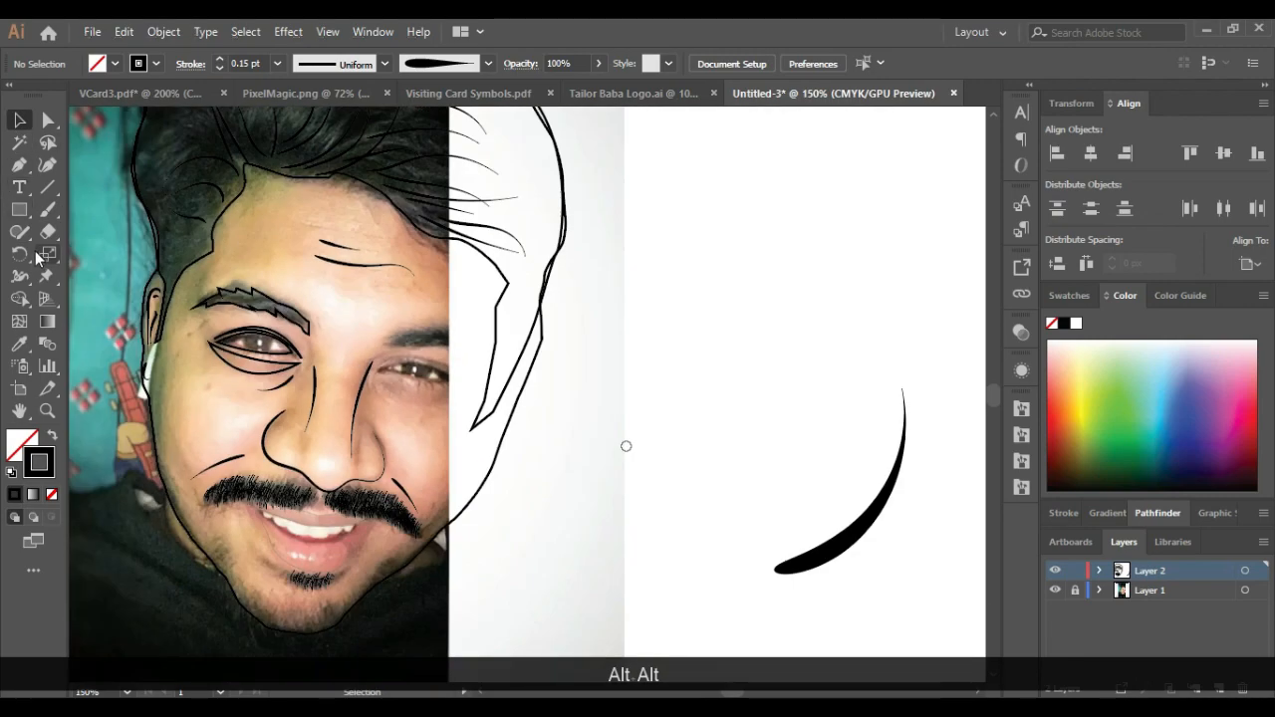
pyautogui.scroll(1, 36, 259)
pyautogui.click(19, 165)
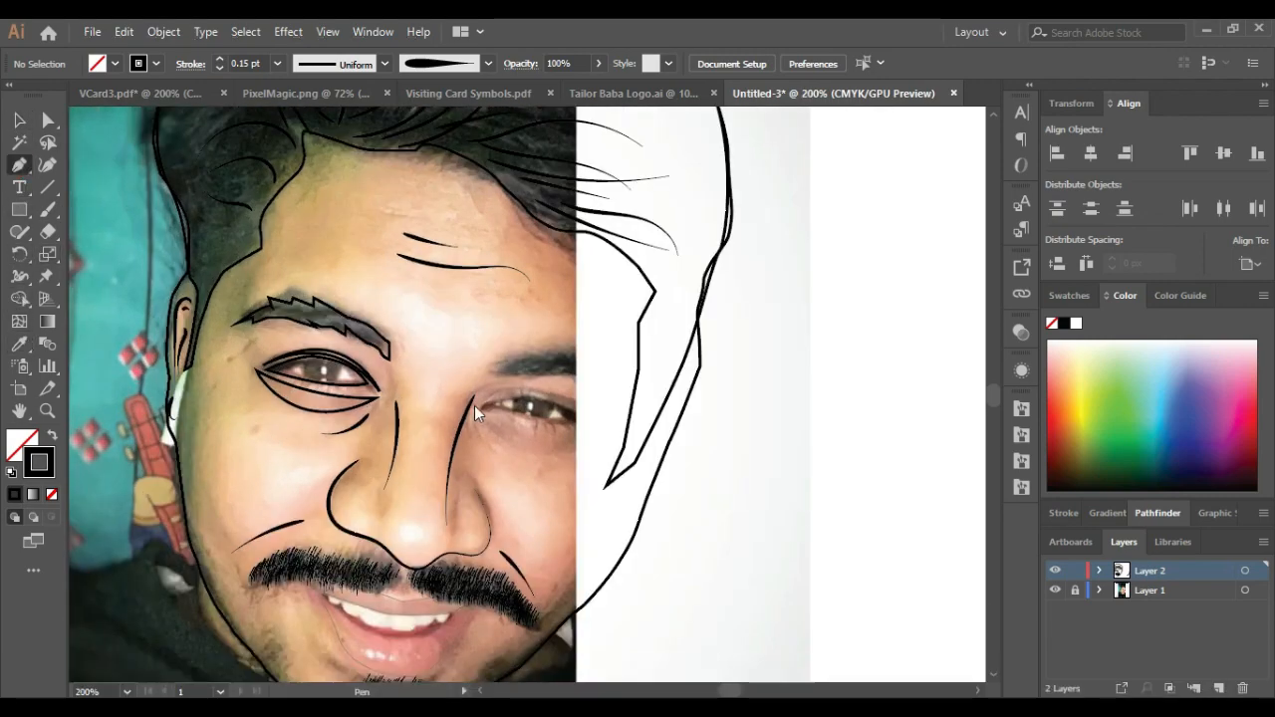
pyautogui.scroll(2, 449, 410)
pyautogui.click(456, 409)
pyautogui.click(475, 402)
pyautogui.moveTo(554, 428); pyautogui.dragTo(572, 429)
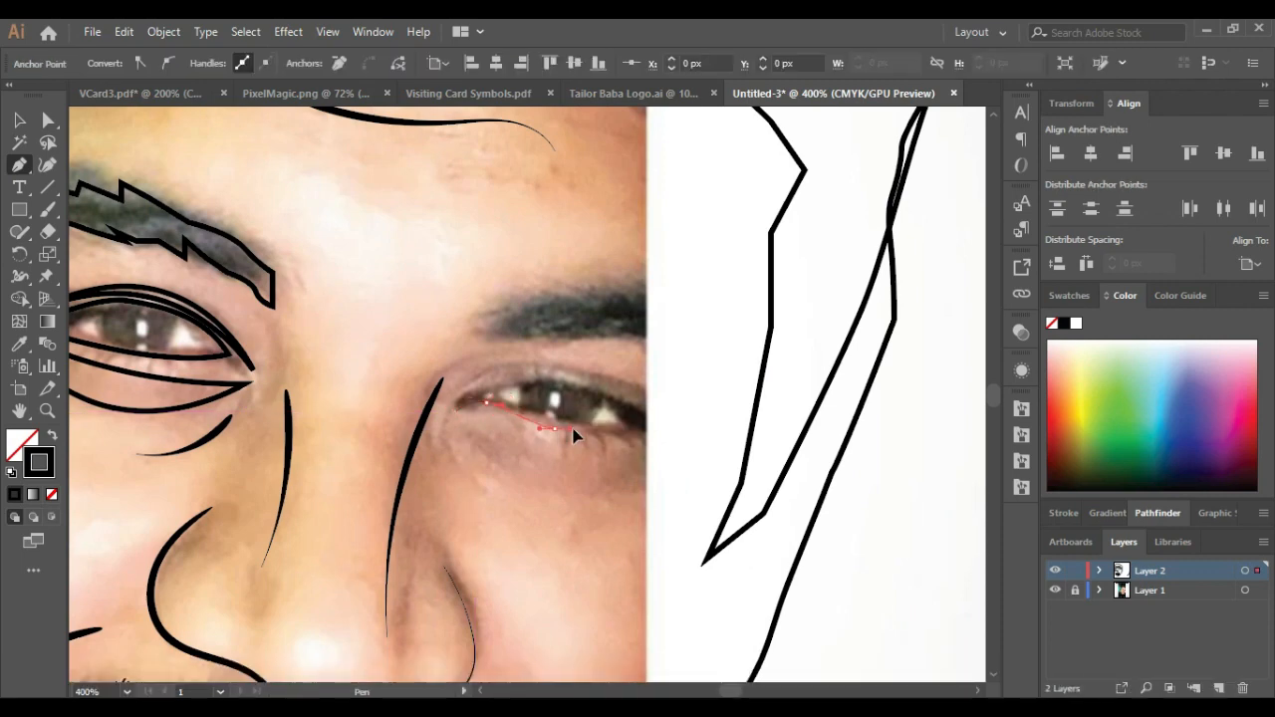
pyautogui.click(648, 433)
pyautogui.hotkey('ctrl', 'z')
pyautogui.hotkey('ctrl', 'z')
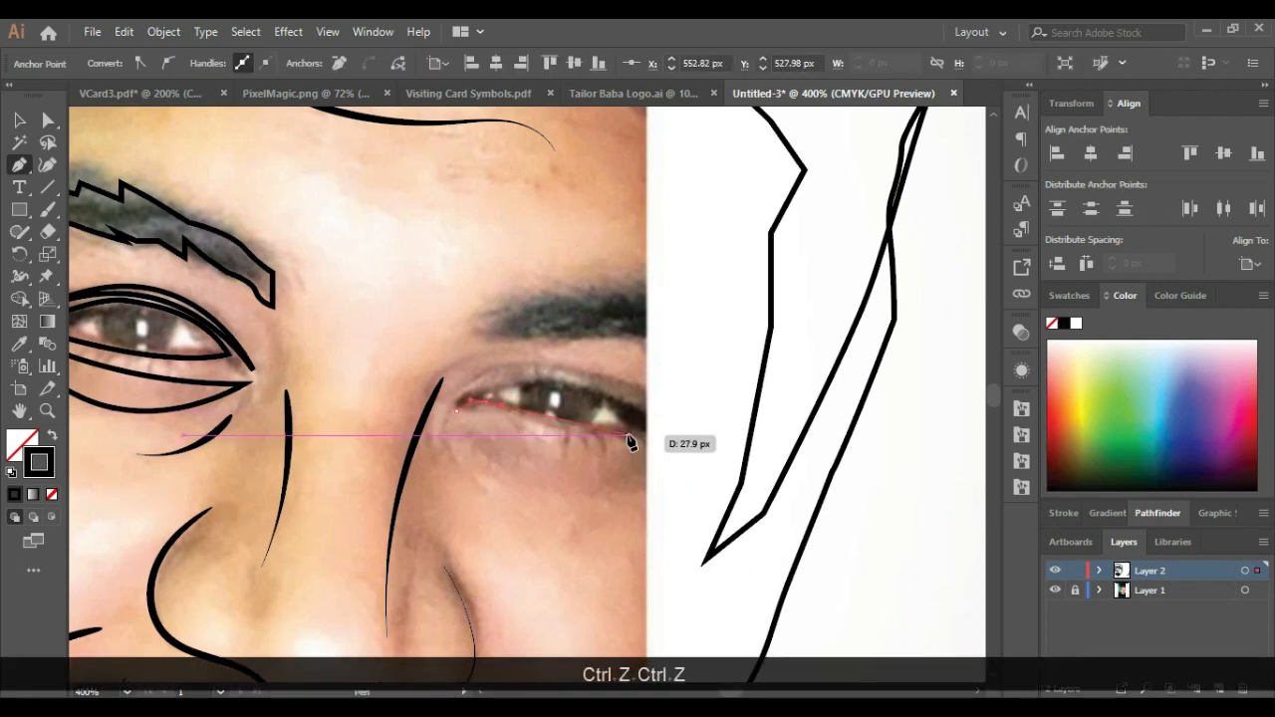
pyautogui.moveTo(643, 434); pyautogui.dragTo(726, 416)
pyautogui.click(643, 434)
pyautogui.click(661, 427)
# Step: Close the eye outline by curving back along the upper lid to the inner corner
pyautogui.moveTo(584, 387); pyautogui.dragTo(552, 382)
pyautogui.moveTo(469, 399); pyautogui.dragTo(446, 441)
pyautogui.click(469, 399)
# Step: Trace a thin closed eyelid-crease shape arching above that eye from its inner corner to past the photo's edge
pyautogui.click(451, 390)
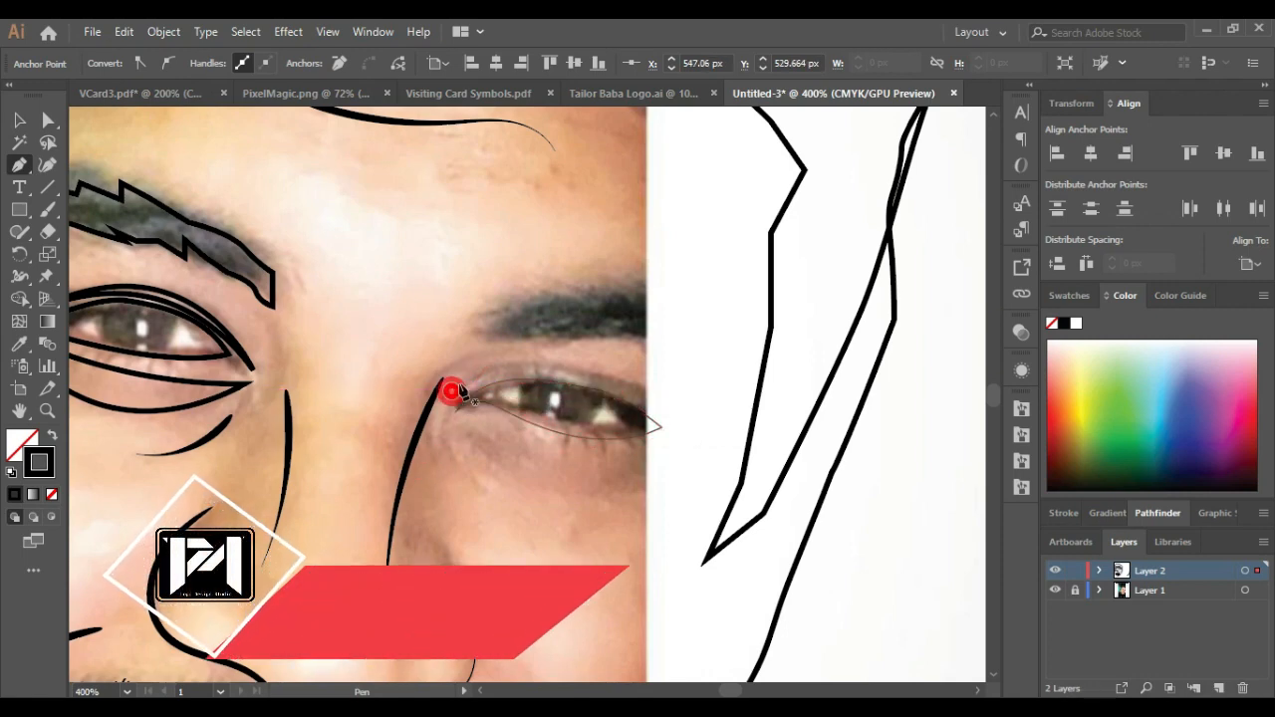
pyautogui.moveTo(644, 389); pyautogui.dragTo(742, 455)
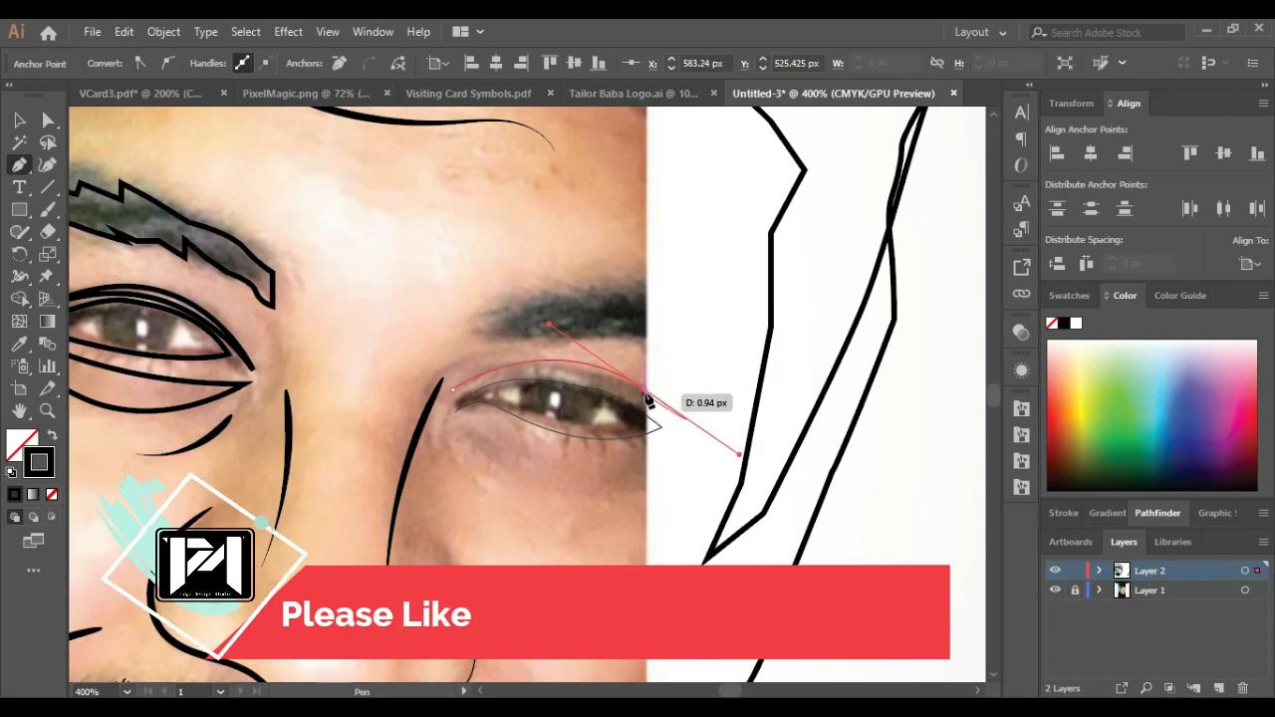
pyautogui.click(644, 389)
pyautogui.click(667, 413)
pyautogui.click(453, 393)
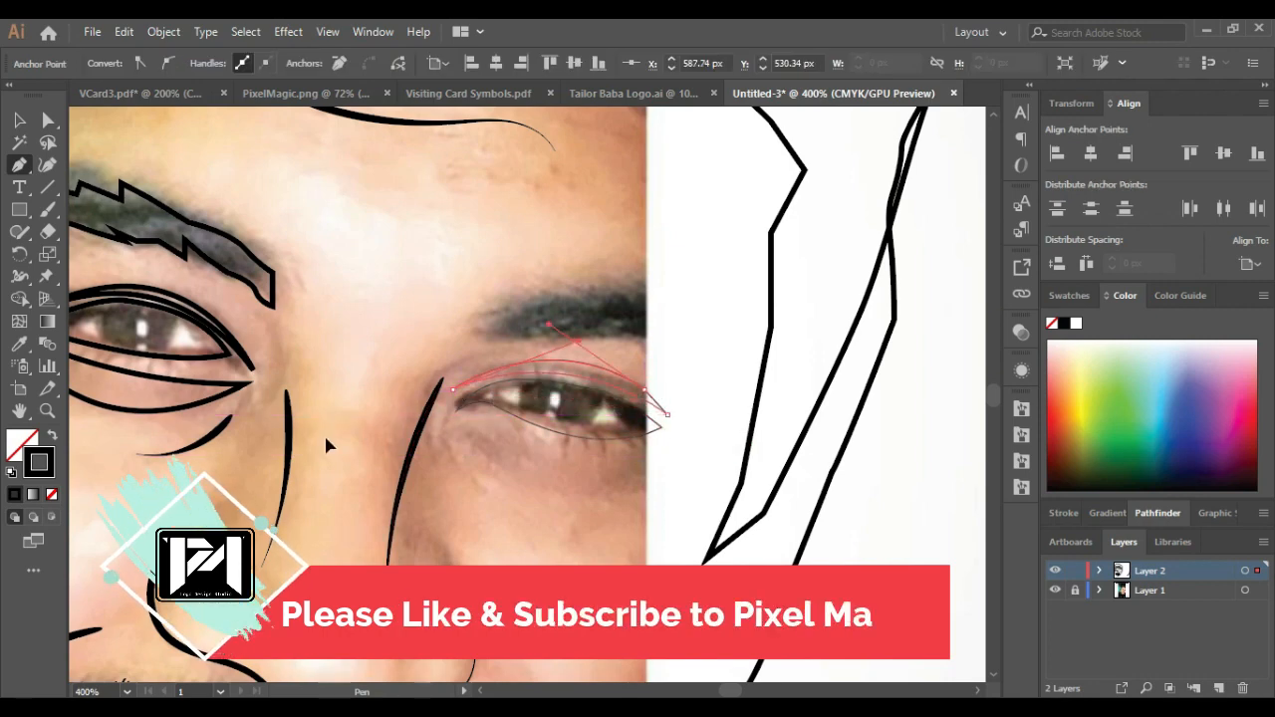
# Step: Trace a thin closed curved under-eye shape below the eye nearest the photo's cut-off edge, ending just past that edge
pyautogui.scroll(-1, 443, 368)
pyautogui.click(470, 437)
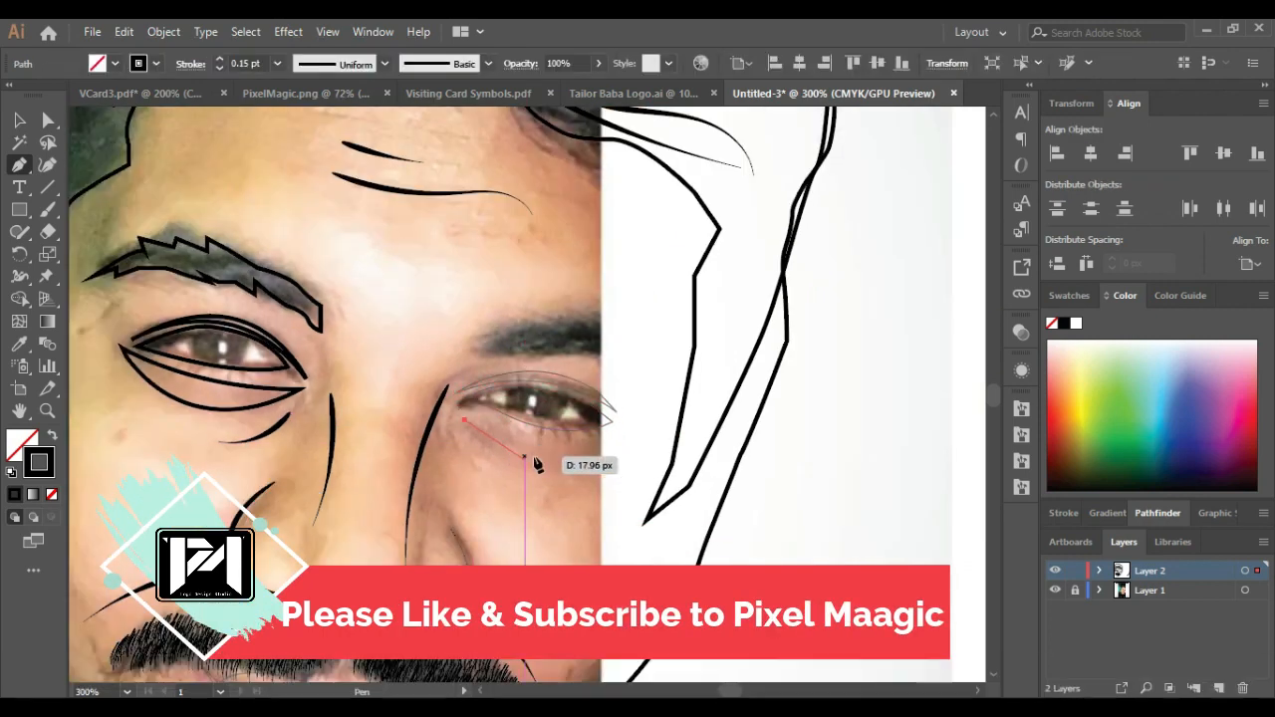
pyautogui.moveTo(576, 452); pyautogui.dragTo(645, 438)
pyautogui.click(575, 453)
pyautogui.click(619, 436)
pyautogui.click(465, 421)
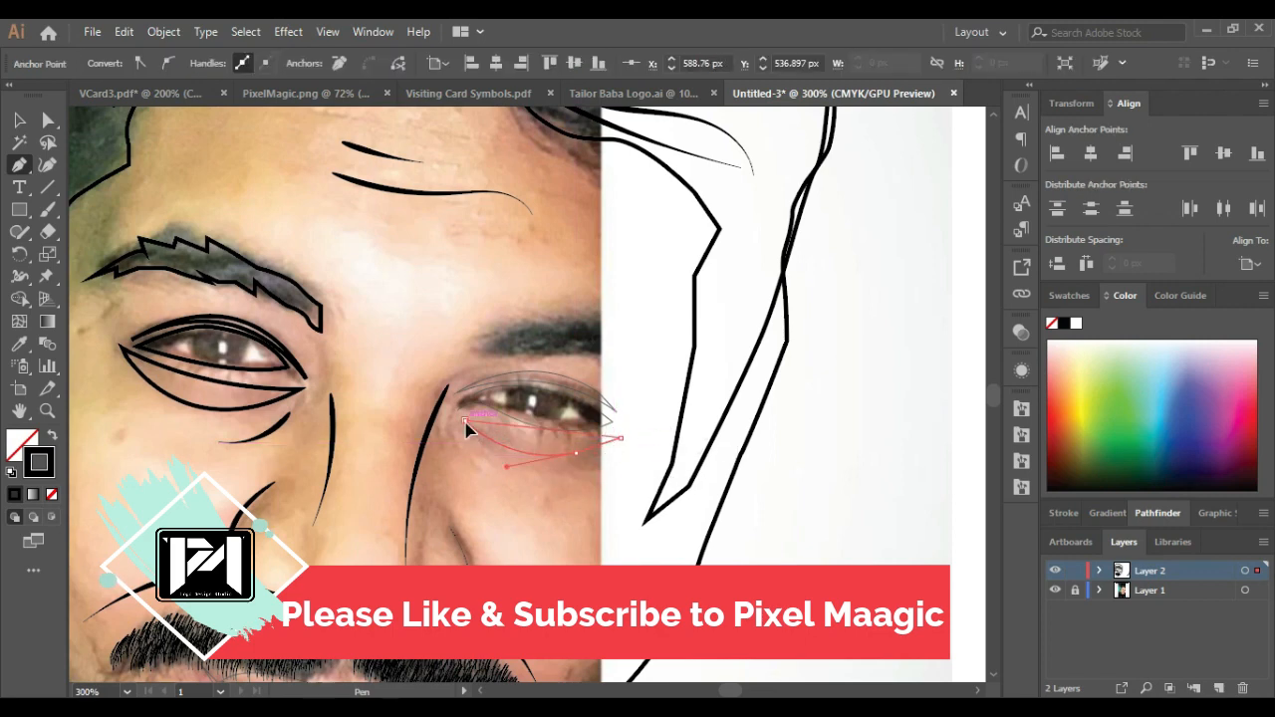
pyautogui.moveTo(420, 365); pyautogui.dragTo(388, 328)
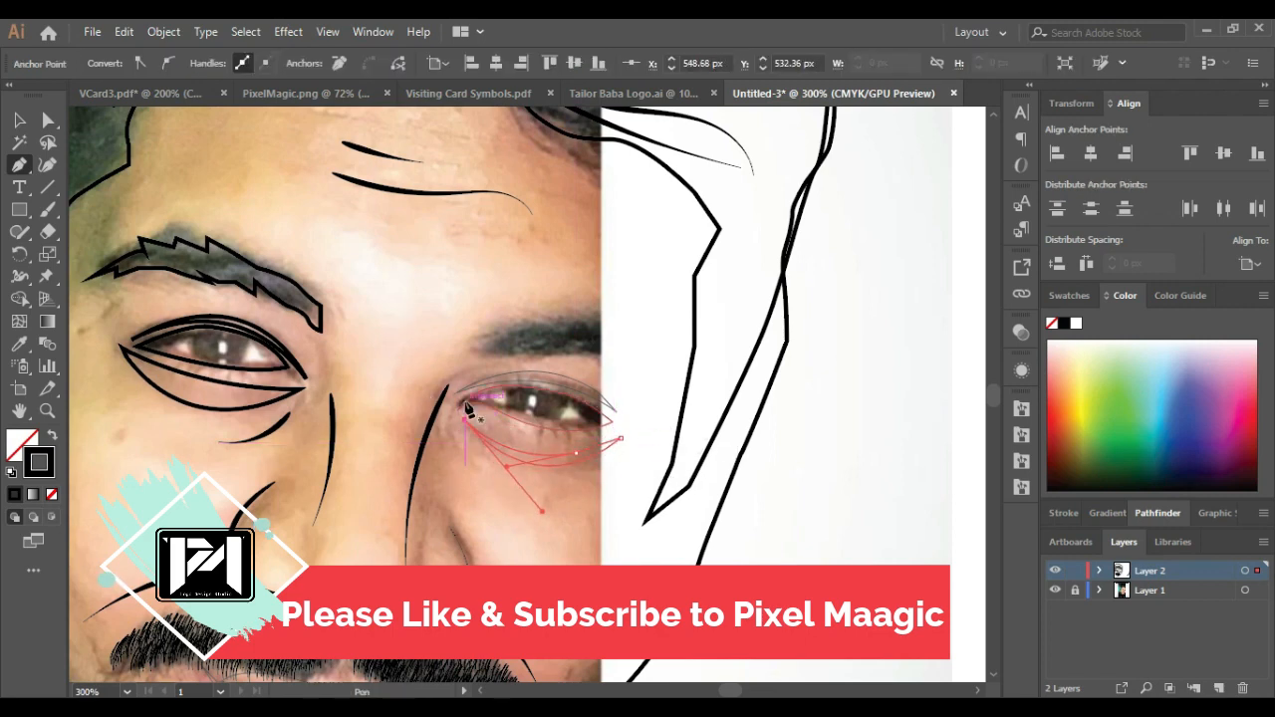
# Step: Duplicate the traced eyebrow toward the other side of the face and reflect the copy across the vertical axis
pyautogui.click(19, 121)
pyautogui.click(228, 246)
pyautogui.moveTo(228, 246); pyautogui.dragTo(504, 240)
pyautogui.rightClick(504, 240)
pyautogui.moveTo(670, 512)
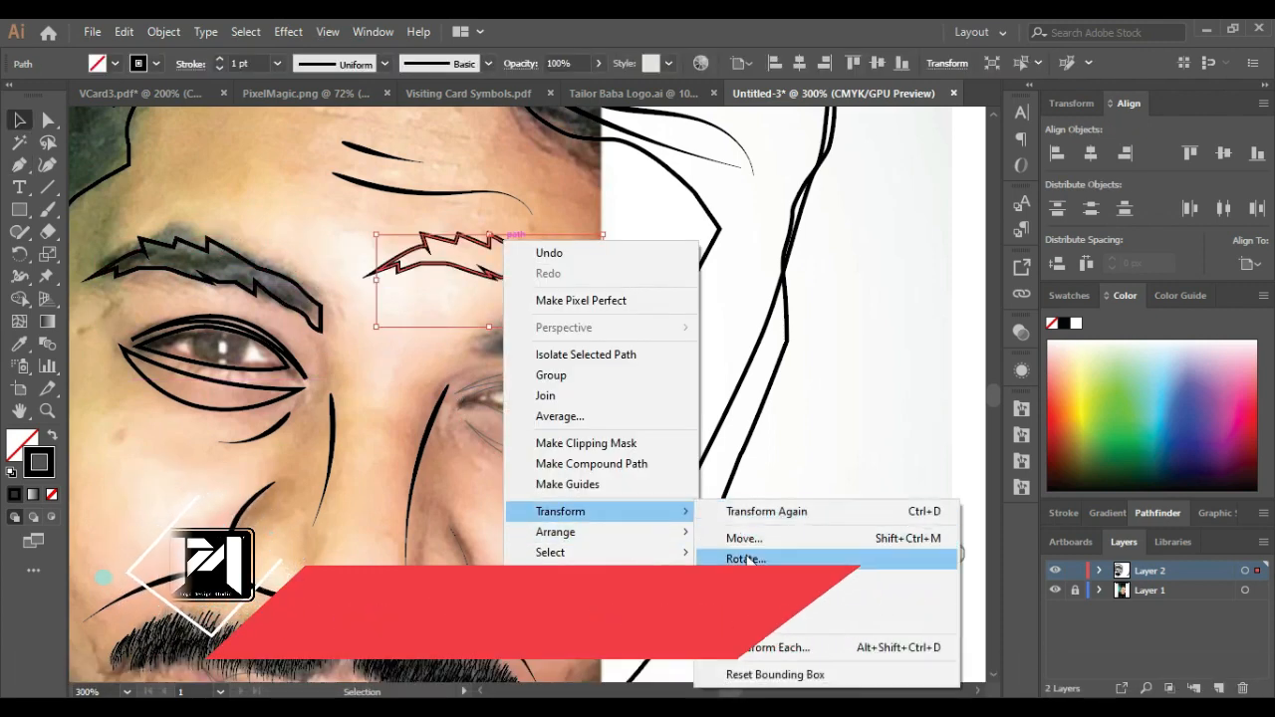
pyautogui.click(742, 580)
pyautogui.click(925, 275)
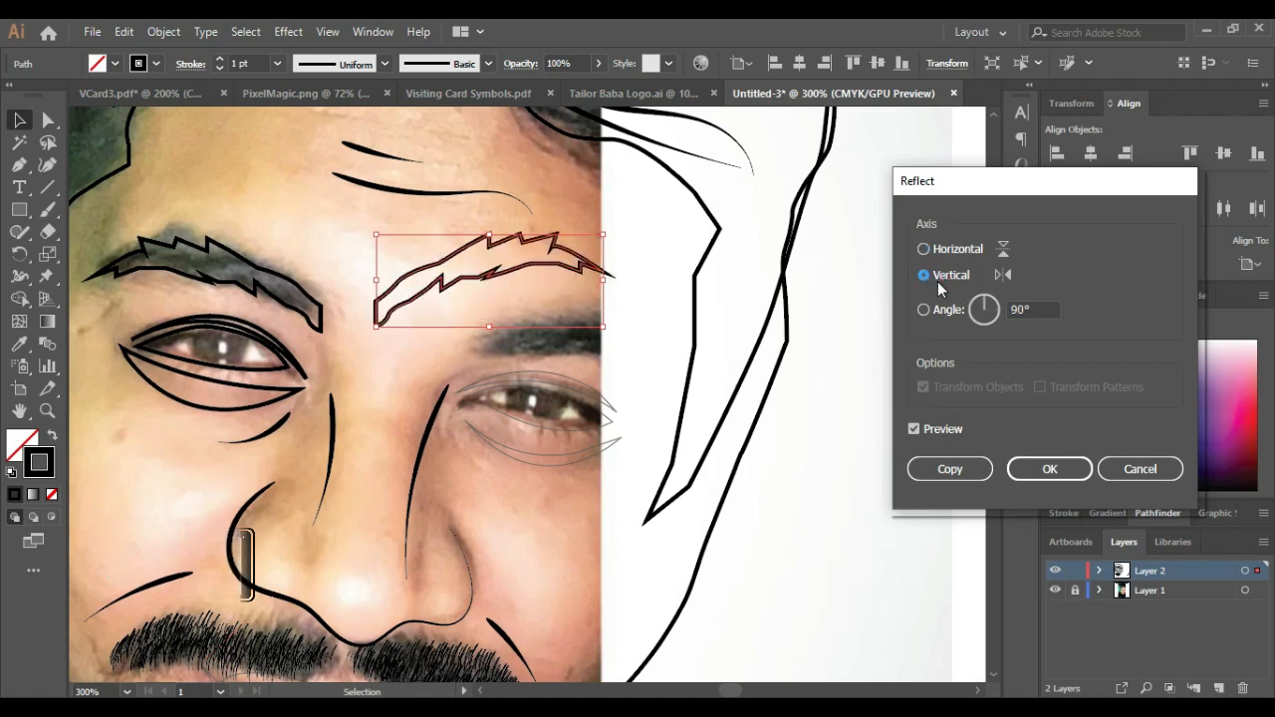
pyautogui.click(1052, 482)
# Step: Move and rotate the mirrored eyebrow so it follows the untraced eyebrow in the photo and extends past its edge
pyautogui.moveTo(515, 284); pyautogui.dragTo(628, 332)
pyautogui.moveTo(713, 289); pyautogui.dragTo(728, 349)
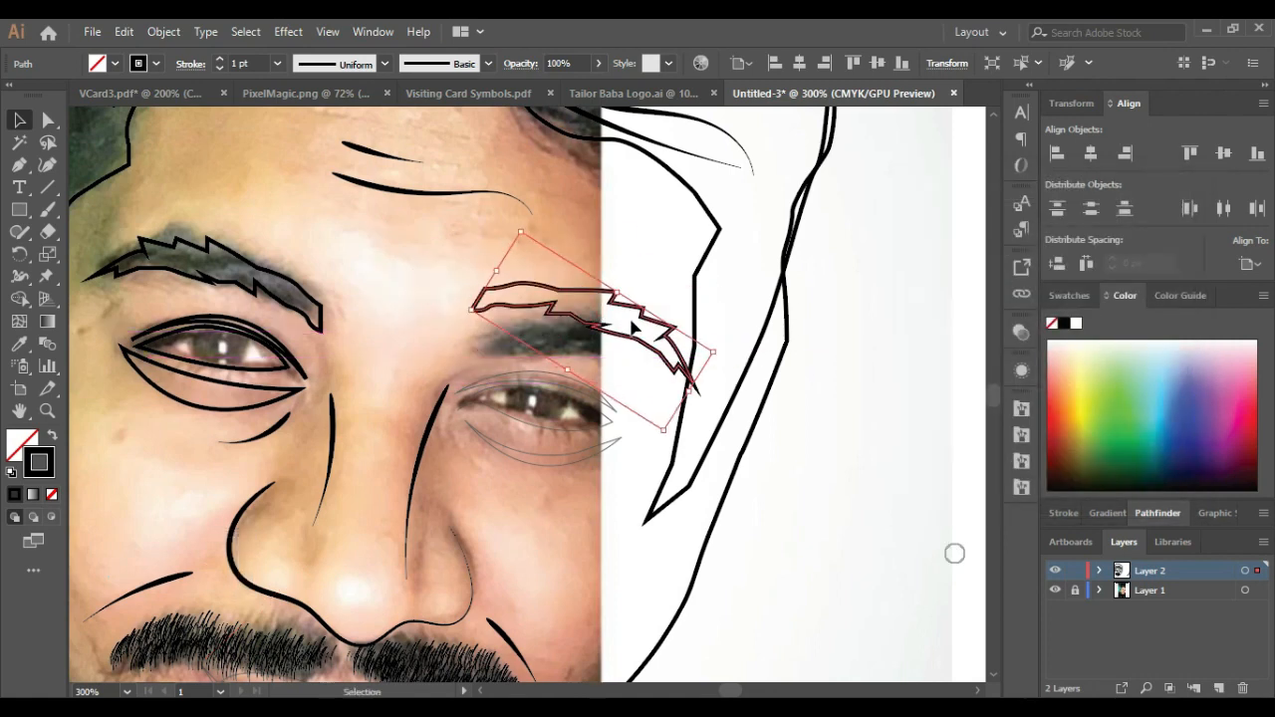
pyautogui.moveTo(585, 325); pyautogui.dragTo(582, 361)
# Step: Fill the lower lip shape with a light pink sampled from the photo's lip using the Eyedropper
pyautogui.keyDown('alt'); pyautogui.scroll(-4, 586, 415); pyautogui.keyUp('alt')
pyautogui.keyDown('alt'); pyautogui.scroll(1, 586, 426); pyautogui.keyUp('alt')
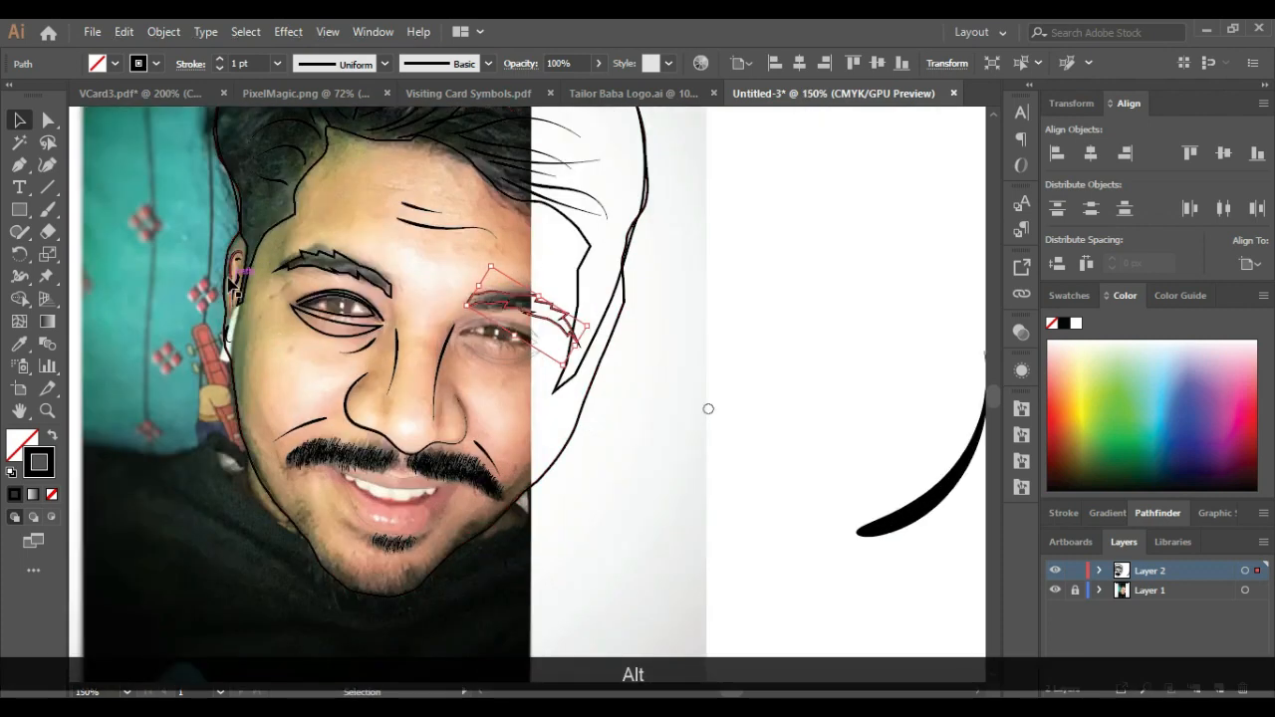
pyautogui.keyDown('alt'); pyautogui.scroll(-2, 578, 393); pyautogui.keyUp('alt')
pyautogui.keyDown('alt'); pyautogui.scroll(3, 560, 402); pyautogui.keyUp('alt')
pyautogui.click(445, 444)
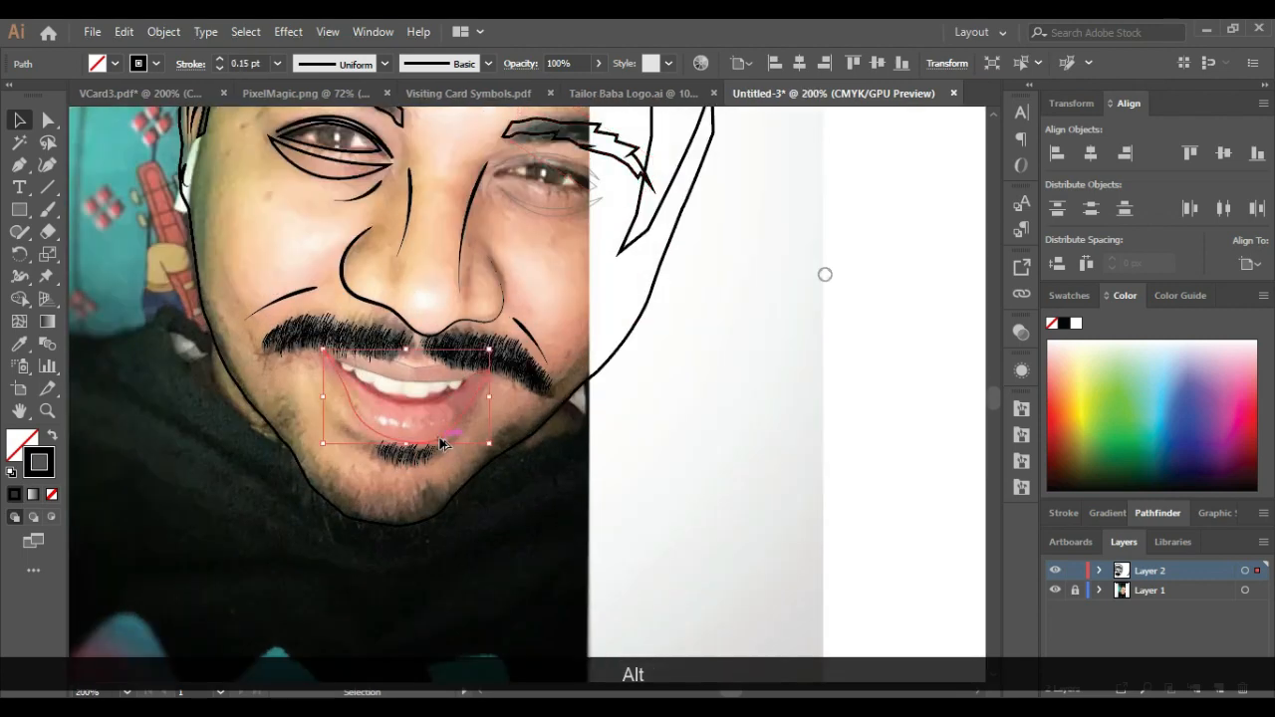
pyautogui.keyDown('alt'); pyautogui.scroll(1, 444, 444); pyautogui.keyUp('alt')
pyautogui.click(19, 343)
pyautogui.click(196, 422)
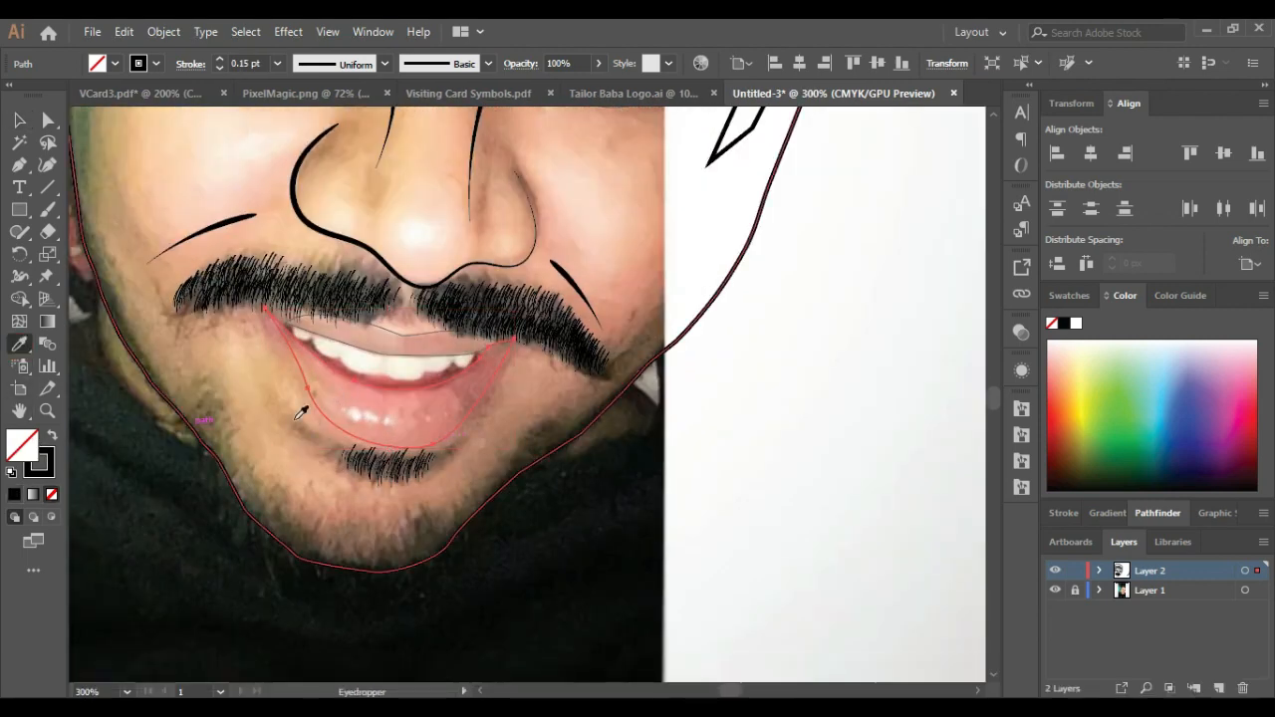
pyautogui.click(358, 398)
pyautogui.press('v')
# Step: Place a duplicate of the pink lower lip in the blank area beside the photo
pyautogui.click(596, 520)
pyautogui.click(424, 434)
pyautogui.keyDown('alt'); pyautogui.moveTo(418, 435); pyautogui.dragTo(830, 506); pyautogui.keyUp('alt')
# Step: Apply the pink of the duplicated lower lip to the upper lip shape using the Eyedropper
pyautogui.click(394, 356)
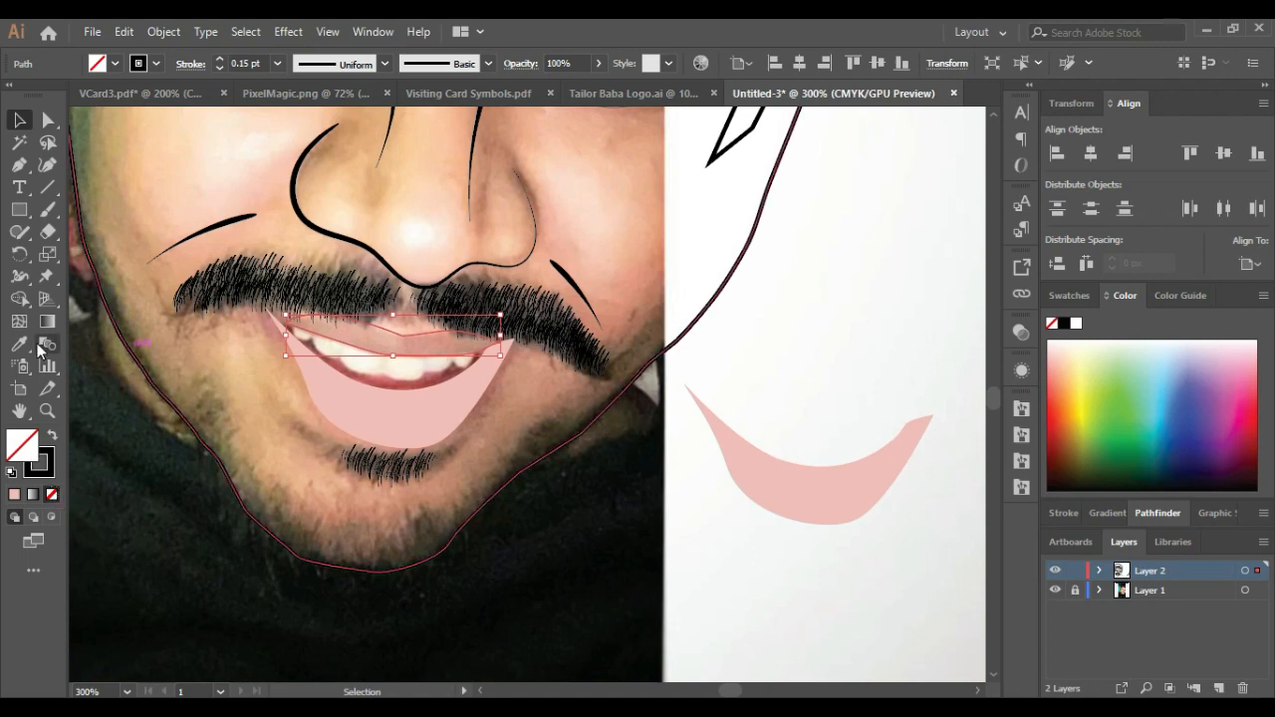
pyautogui.click(18, 343)
pyautogui.click(775, 451)
pyautogui.click(19, 120)
pyautogui.click(738, 365)
# Step: Set the upper lip's fill to the slightly deeper pink F4ACA6
pyautogui.click(438, 356)
pyautogui.click(1079, 296)
pyautogui.doubleClick(1053, 325)
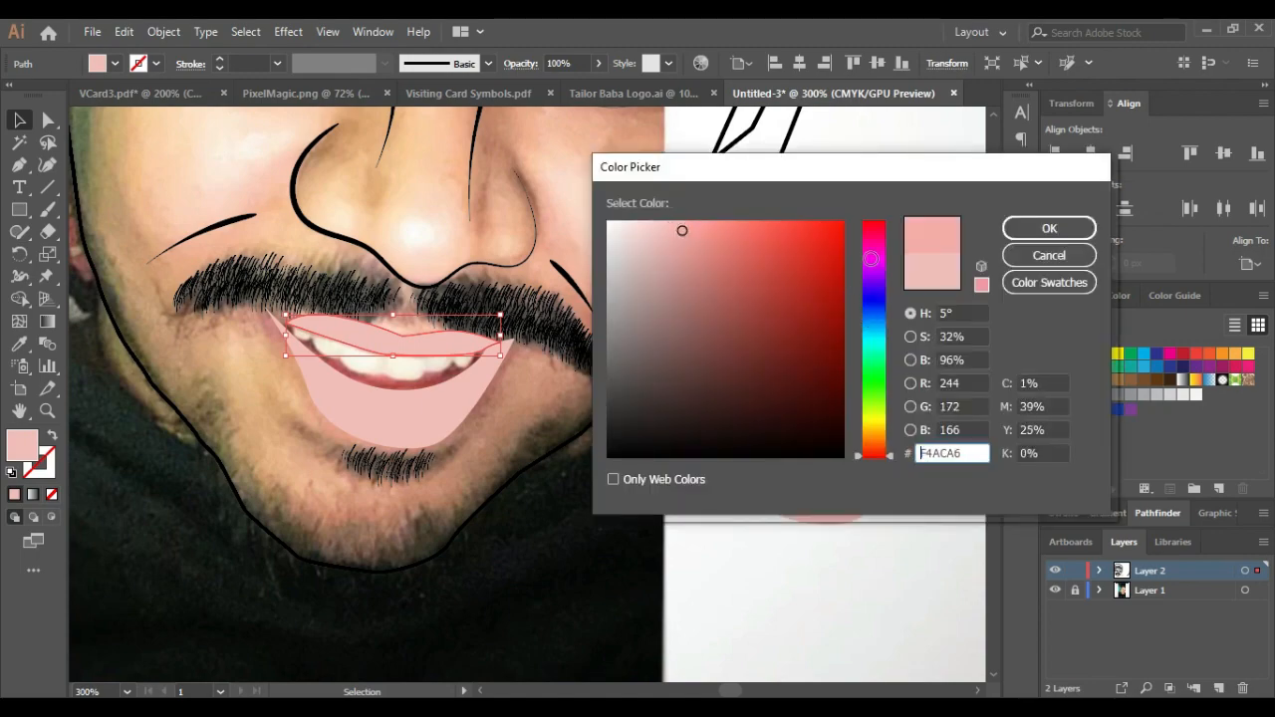
pyautogui.click(1048, 228)
pyautogui.click(760, 370)
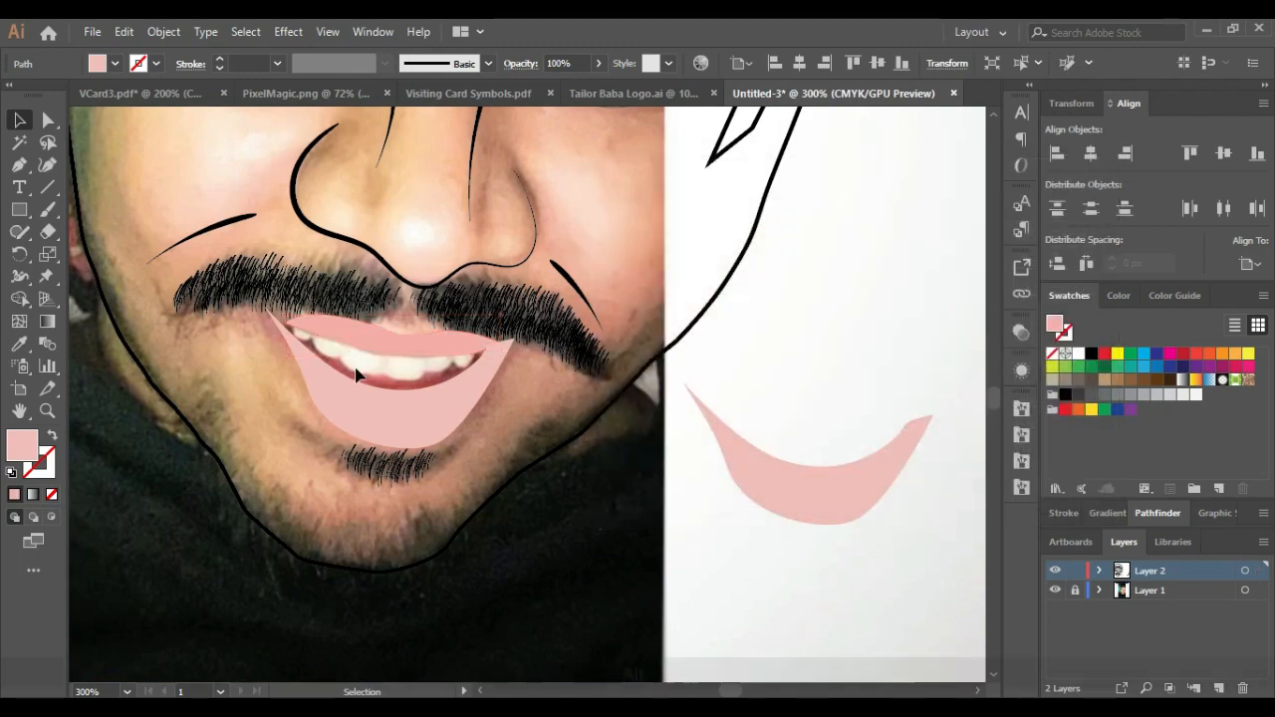
# Step: Reshape the upper lip with Direct Selection, extending its outer corner to the lower lip and adjusting the curve along the teeth
pyautogui.keyDown('alt'); pyautogui.scroll(5, 319, 319); pyautogui.keyUp('alt')
pyautogui.keyDown('alt'); pyautogui.scroll(-2, 436, 319); pyautogui.keyUp('alt')
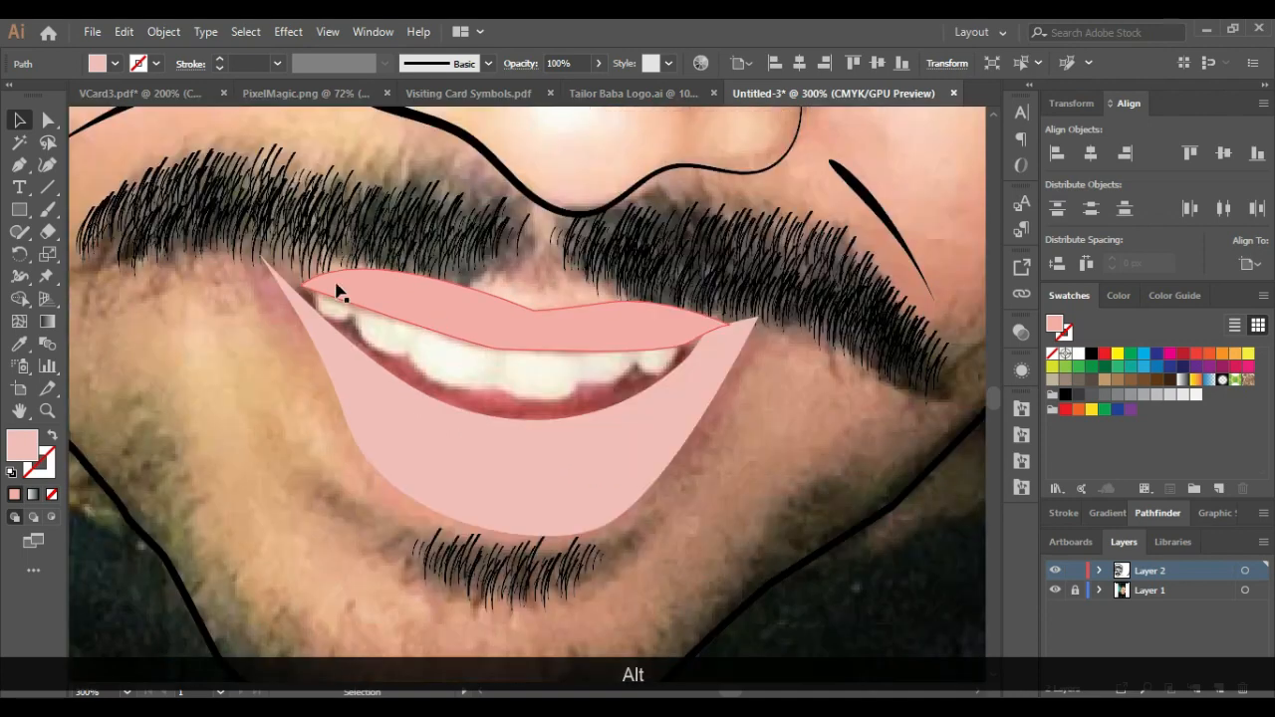
pyautogui.click(46, 120)
pyautogui.moveTo(303, 286); pyautogui.dragTo(290, 290)
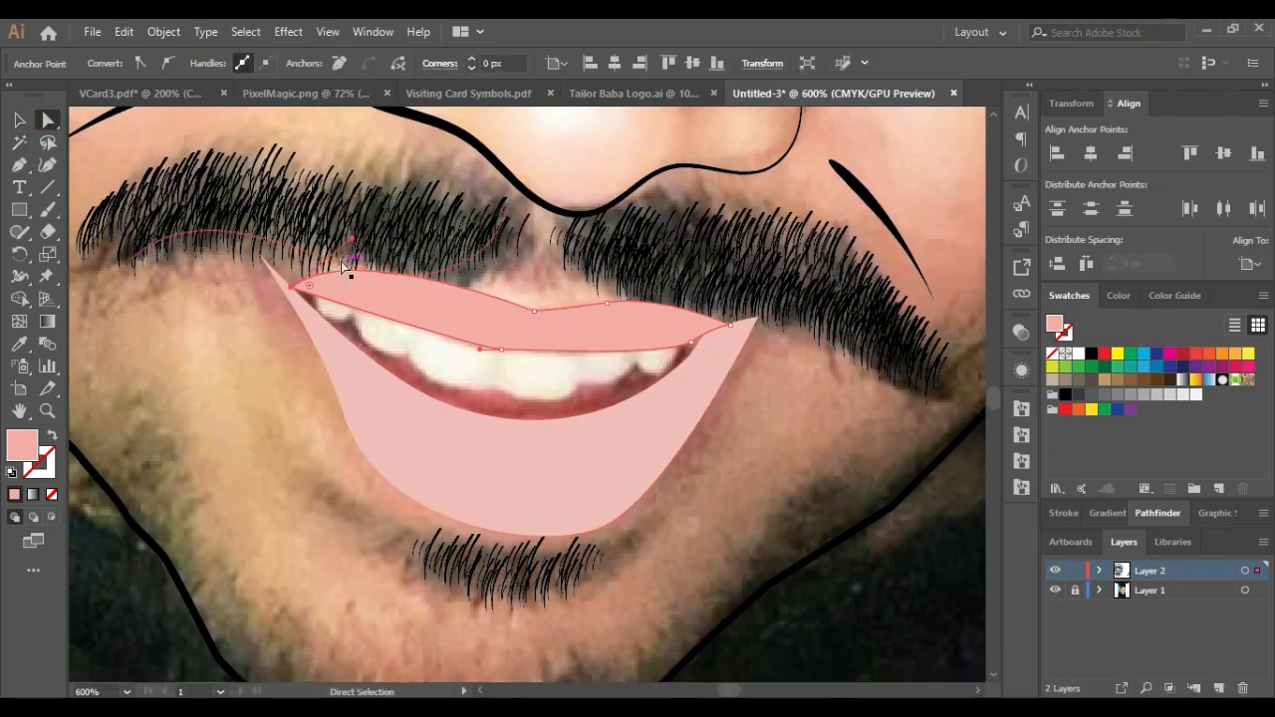
pyautogui.moveTo(479, 355); pyautogui.dragTo(433, 334)
pyautogui.click(811, 471)
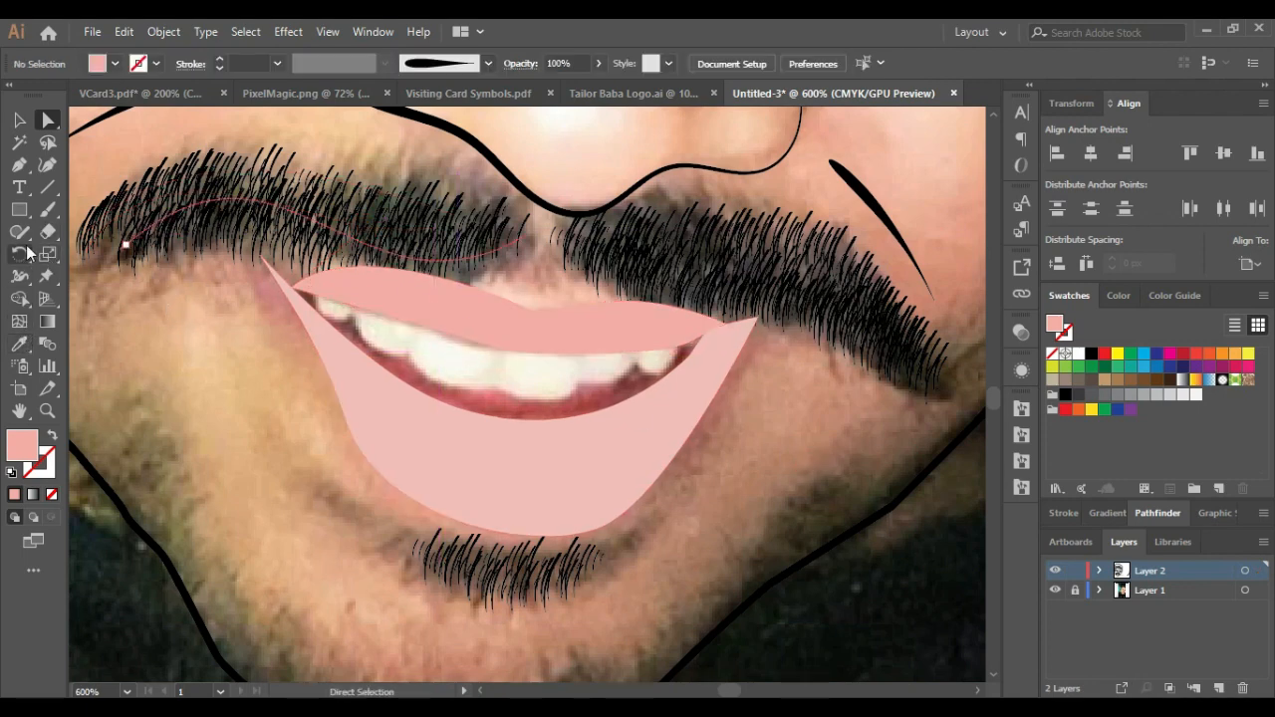
# Step: Set the Paintbrush to no fill and a black 0.1 pt stroke
pyautogui.click(45, 213)
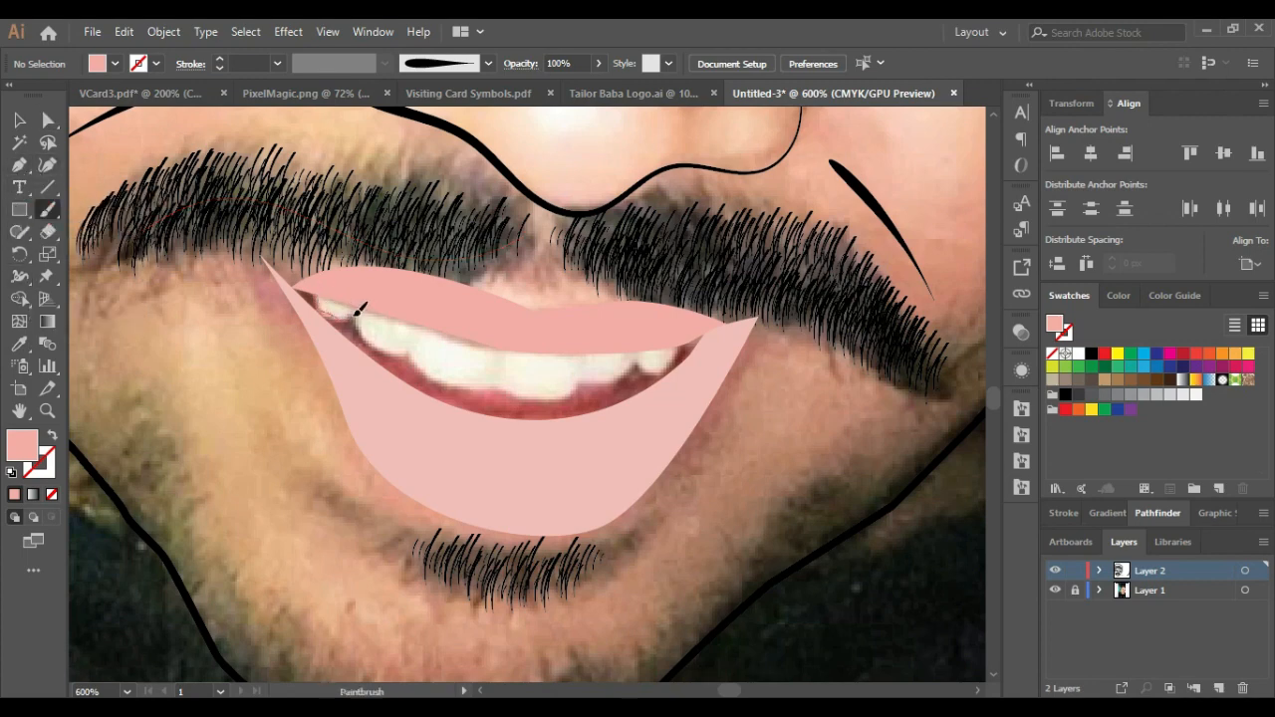
pyautogui.moveTo(361, 311); pyautogui.dragTo(350, 308)
pyautogui.hotkey('ctrl', 'z')
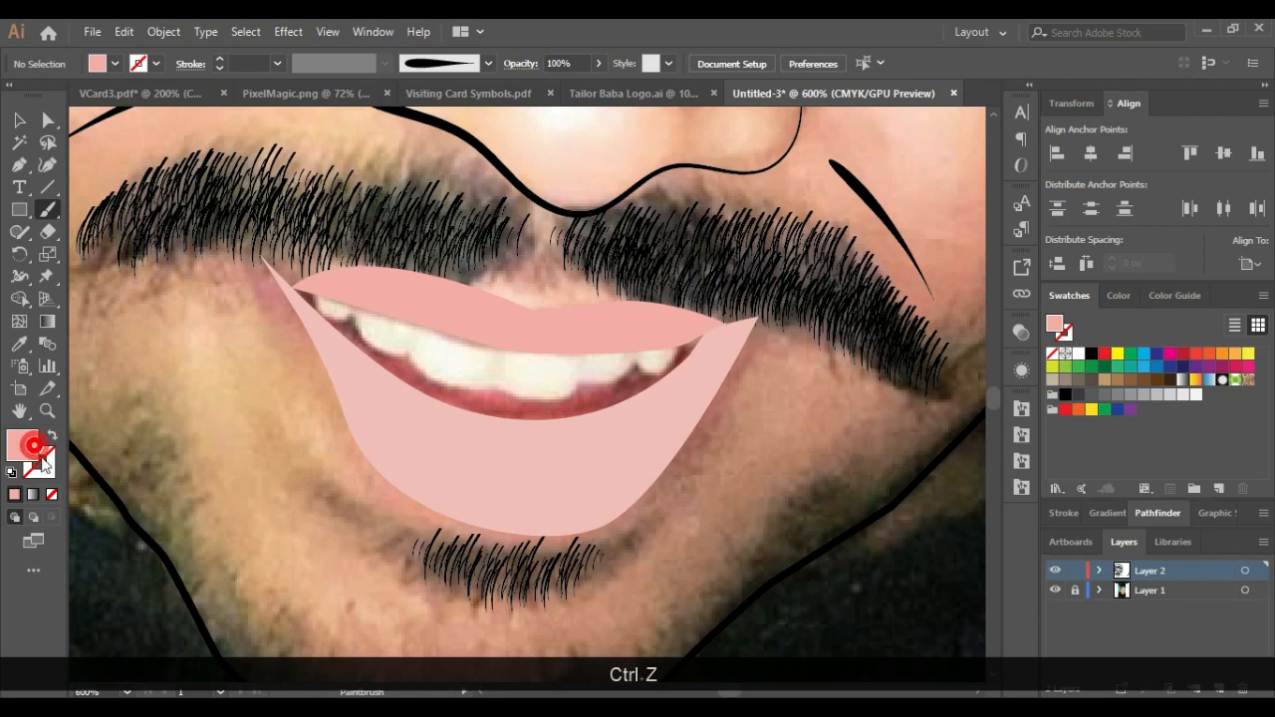
pyautogui.click(51, 494)
pyautogui.click(51, 468)
pyautogui.click(1064, 323)
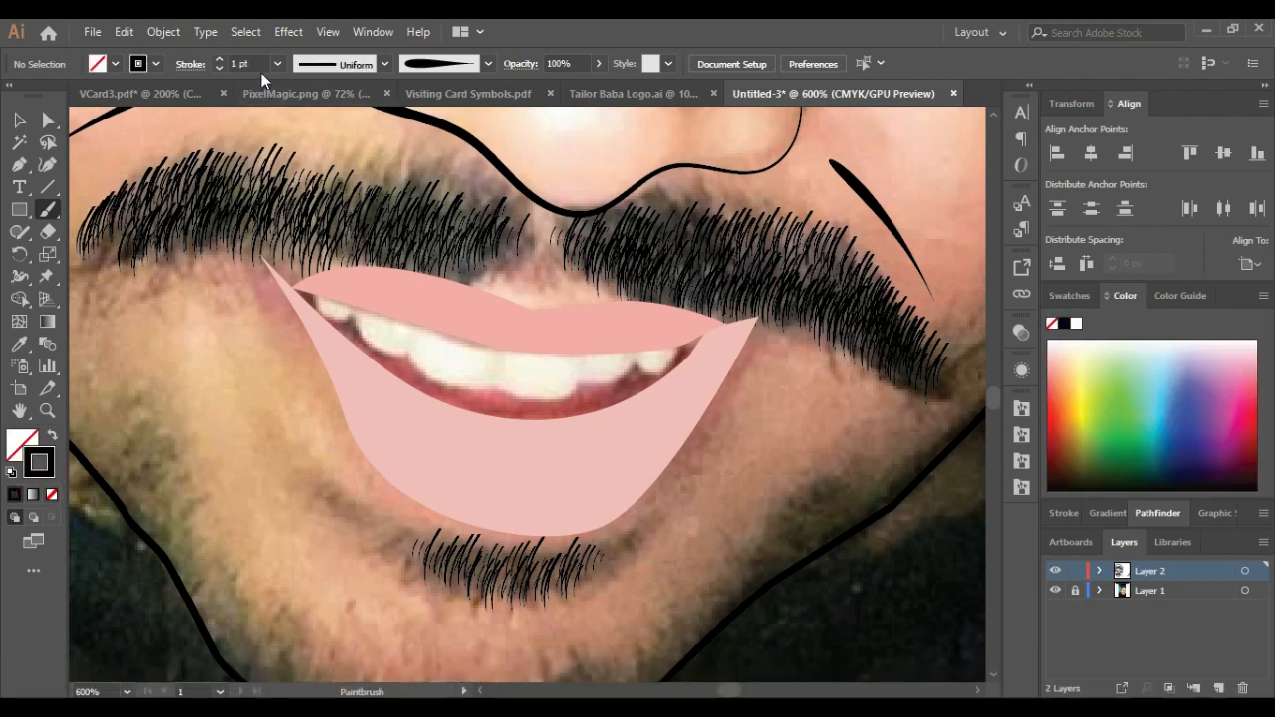
pyautogui.write('0.10')
pyautogui.press('Return')
# Step: Paint one continuous outline around the upper teeth, including the divisions between them and the edge along the upper lip
pyautogui.press('ctrl')
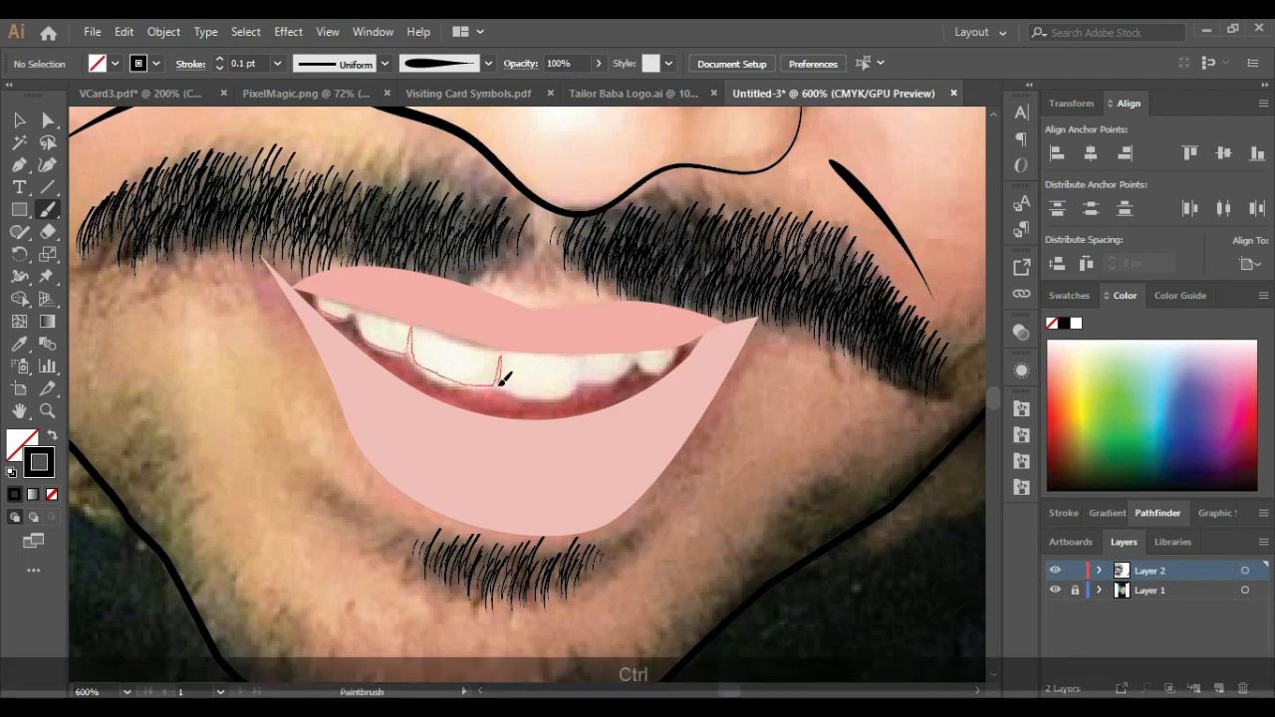
pyautogui.moveTo(503, 391); pyautogui.dragTo(569, 397)
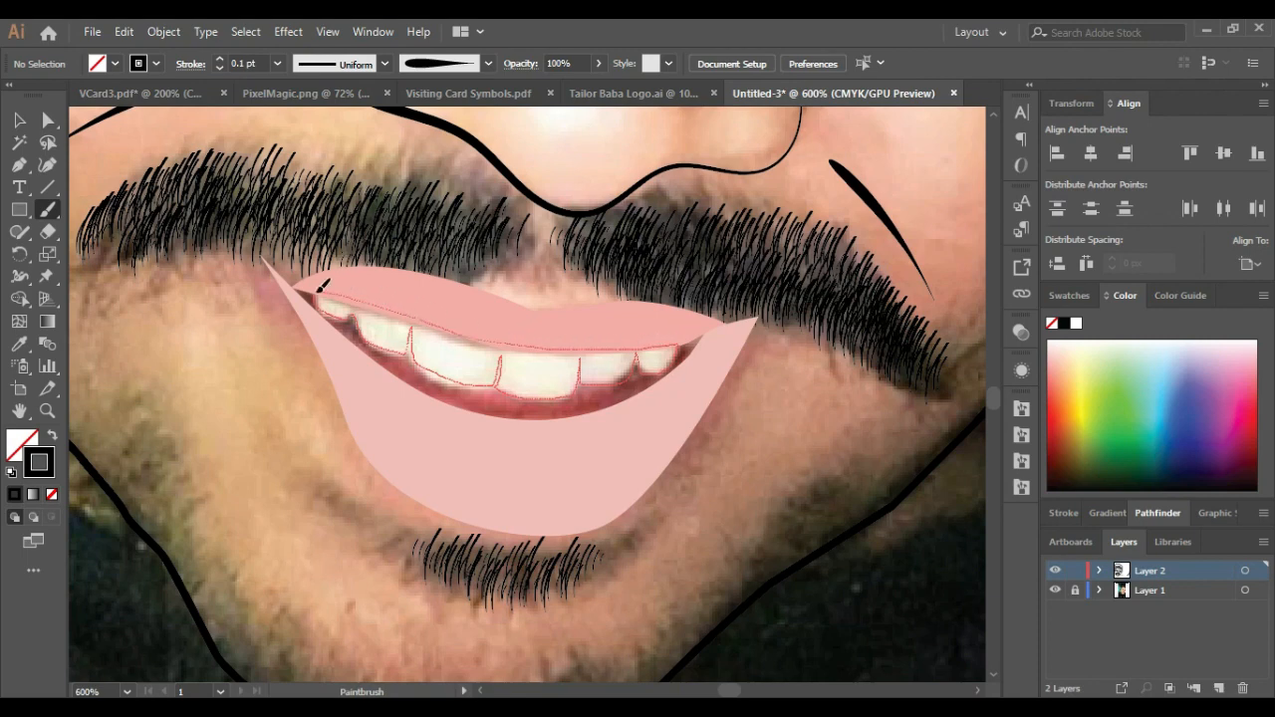
pyautogui.moveTo(319, 287); pyautogui.dragTo(308, 291)
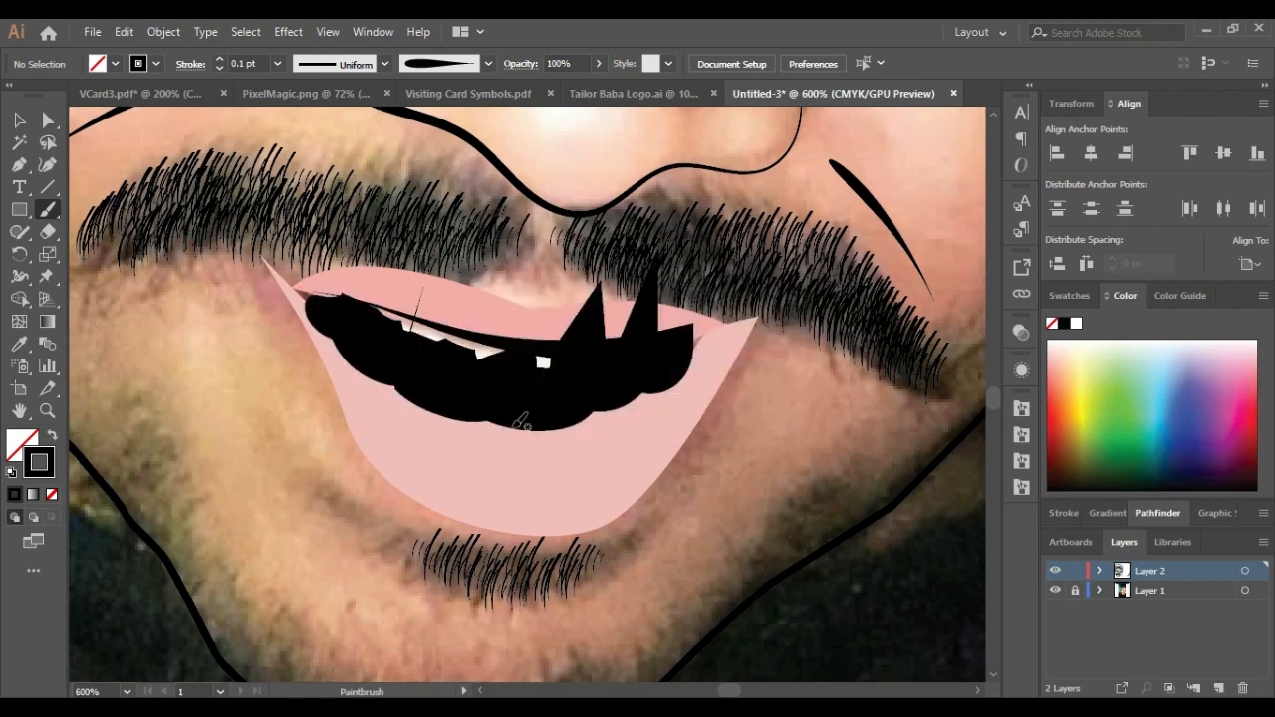
# Step: Set the teeth outline's stroke weight to 0.1 pt
pyautogui.click(19, 121)
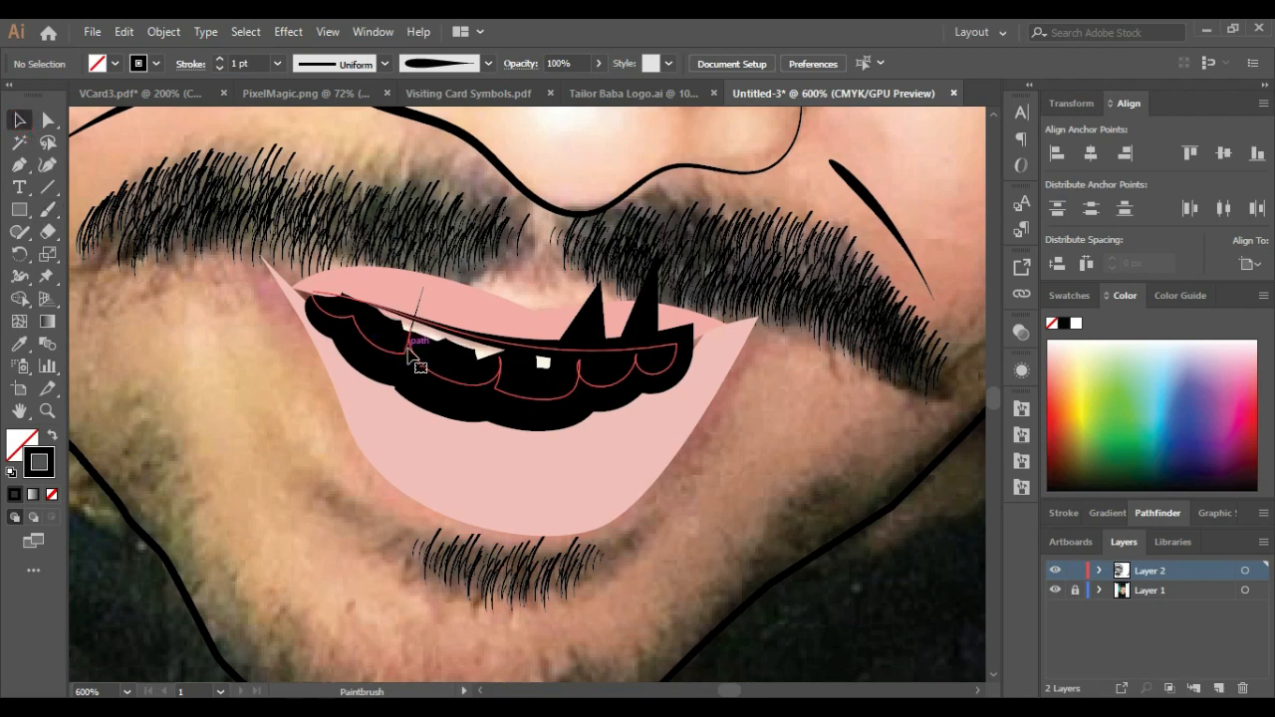
pyautogui.click(244, 64)
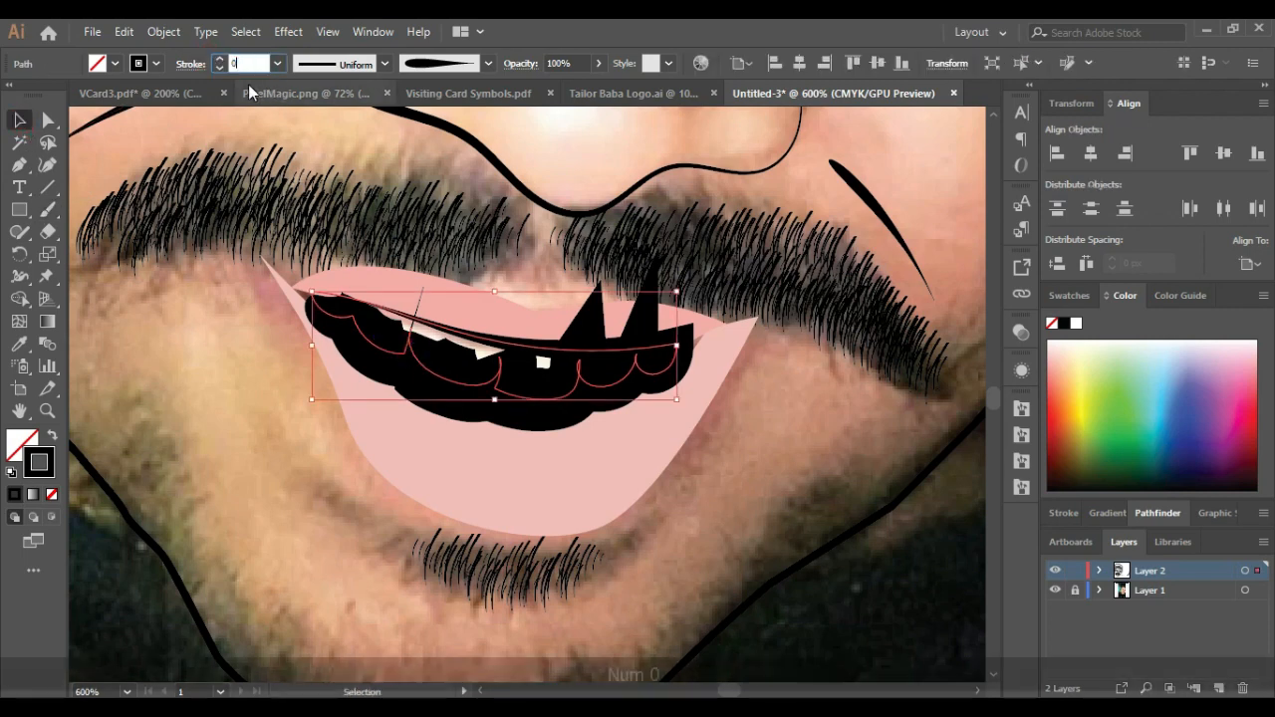
pyautogui.write('0.10')
pyautogui.press('Return')
pyautogui.click(656, 416)
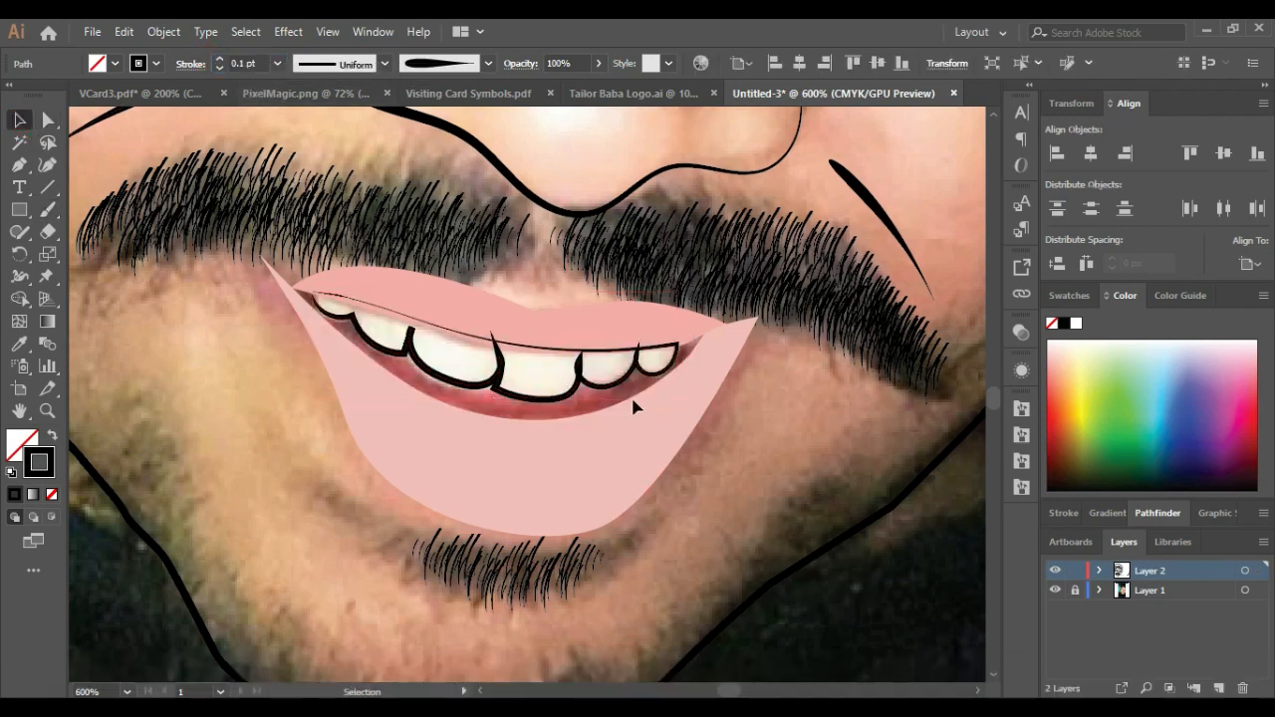
pyautogui.scroll(5, 294, 257)
pyautogui.click(287, 252)
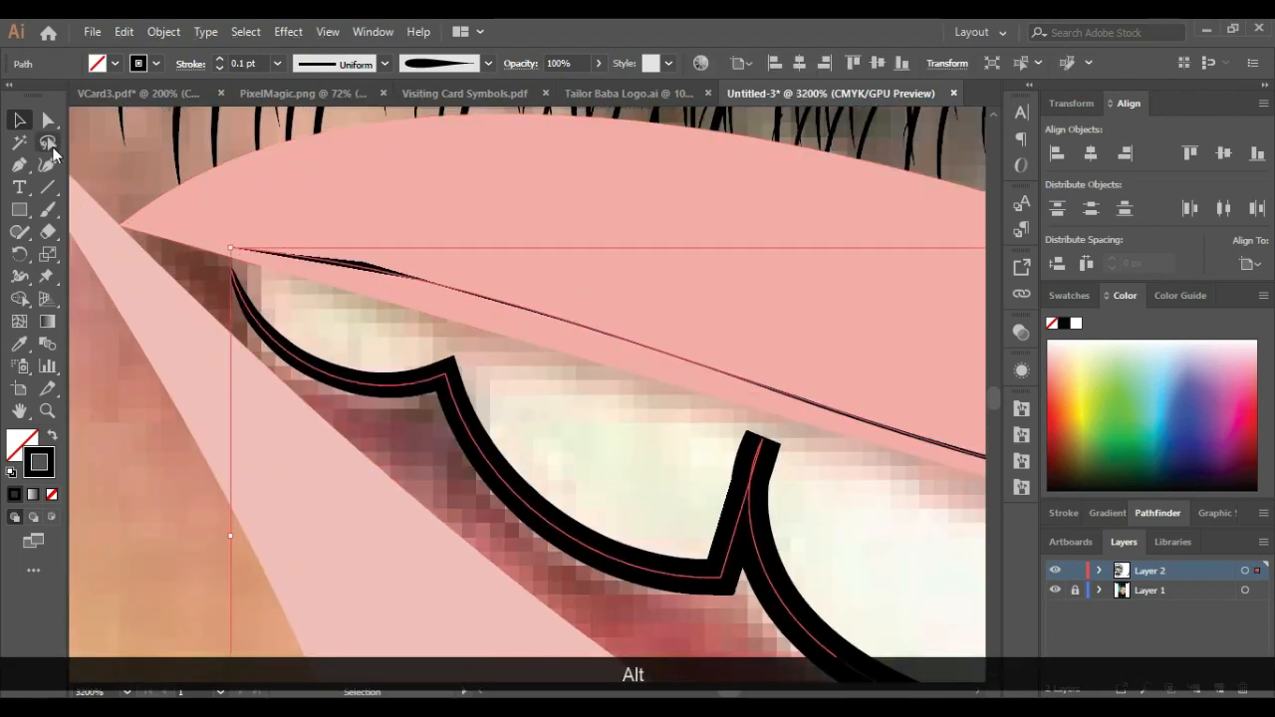
pyautogui.click(46, 211)
pyautogui.hotkey('ctrl', 'z')
pyautogui.click(48, 121)
pyautogui.scroll(-4, 281, 341)
pyautogui.click(514, 412)
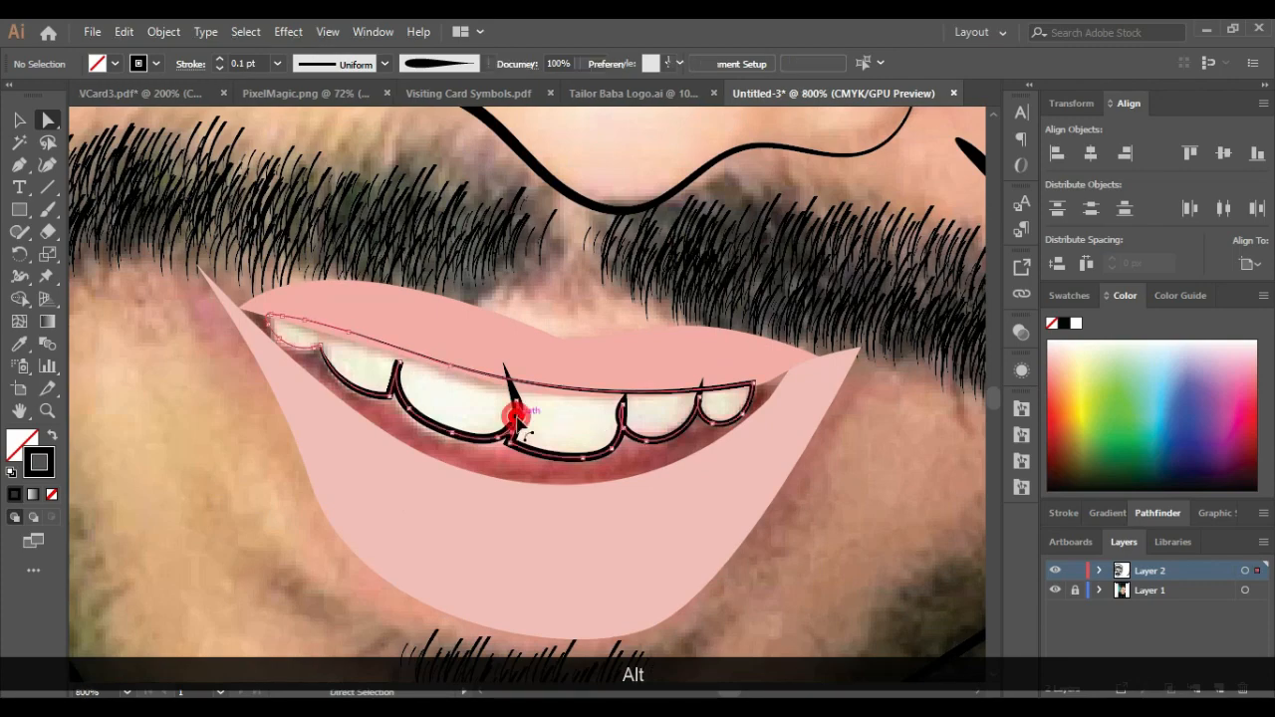
pyautogui.scroll(2, 515, 412)
pyautogui.moveTo(514, 411); pyautogui.dragTo(535, 430)
pyautogui.hotkey('ctrl', 'z')
pyautogui.hotkey('ctrl', 'z')
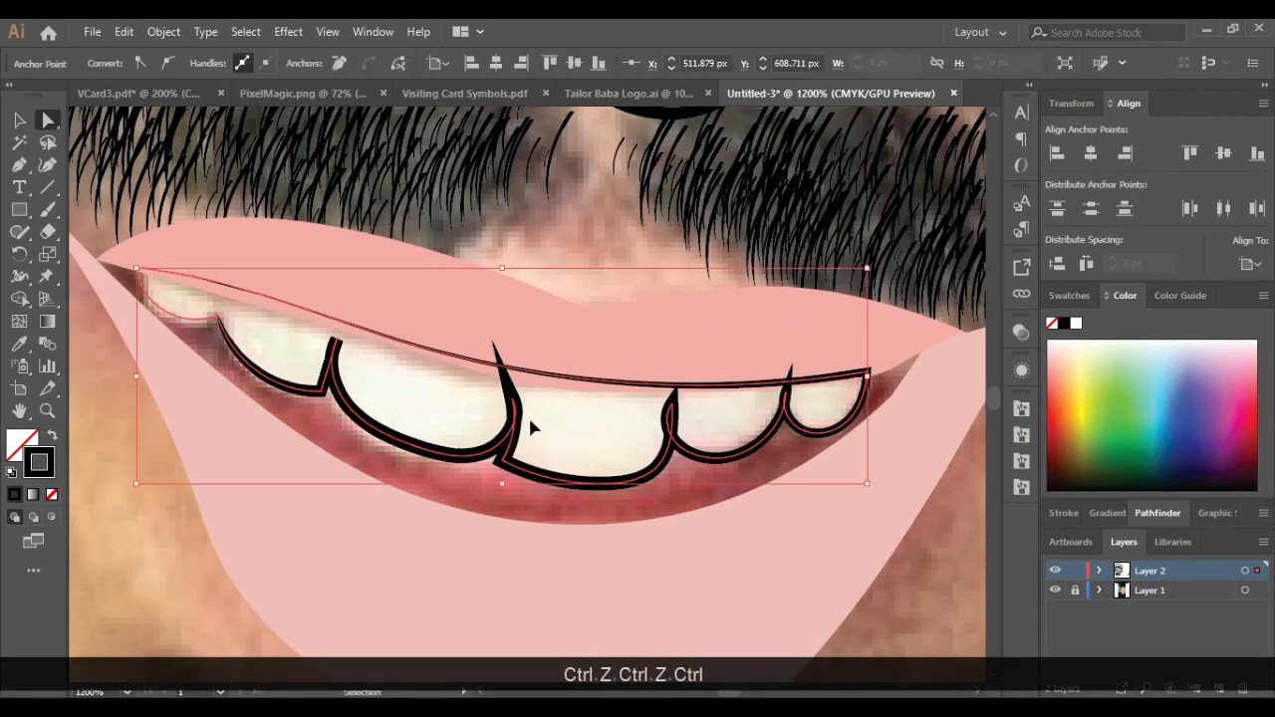
pyautogui.hotkey('ctrl', 'z')
# Step: Clean up the spiked dividers between the front teeth by repositioning the outline's anchor points and handles
pyautogui.scroll(3, 543, 436)
pyautogui.moveTo(527, 445); pyautogui.dragTo(583, 437)
pyautogui.scroll(-3, 506, 450)
pyautogui.scroll(3, 660, 461)
pyautogui.click(582, 401)
pyautogui.scroll(-4, 616, 459)
pyautogui.scroll(2, 717, 450)
pyautogui.scroll(3, 717, 450)
pyautogui.moveTo(547, 293); pyautogui.dragTo(546, 312)
pyautogui.moveTo(541, 471); pyautogui.dragTo(521, 463)
pyautogui.moveTo(519, 375); pyautogui.dragTo(550, 386)
pyautogui.moveTo(553, 334); pyautogui.dragTo(547, 362)
pyautogui.scroll(-5, 547, 379)
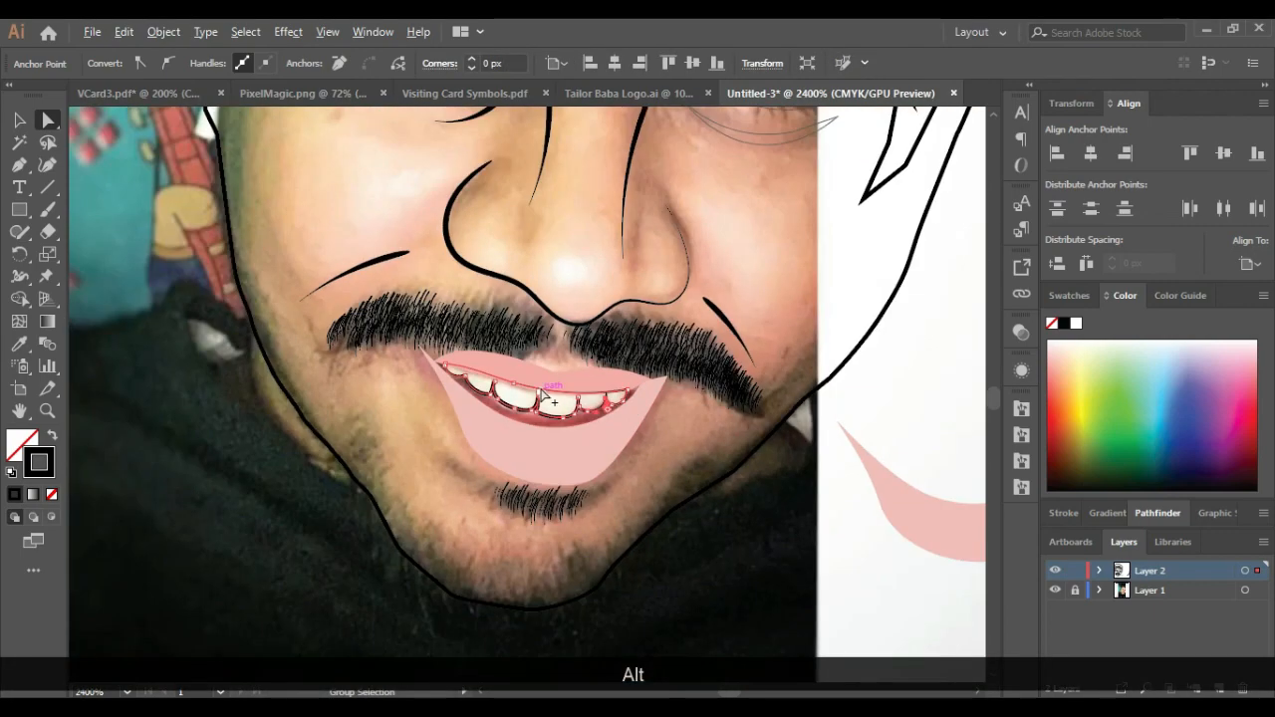
# Step: Raise the anchor point between the two outermost teeth to extend their divider toward the upper lip
pyautogui.scroll(3, 488, 379)
pyautogui.moveTo(280, 346); pyautogui.dragTo(284, 324)
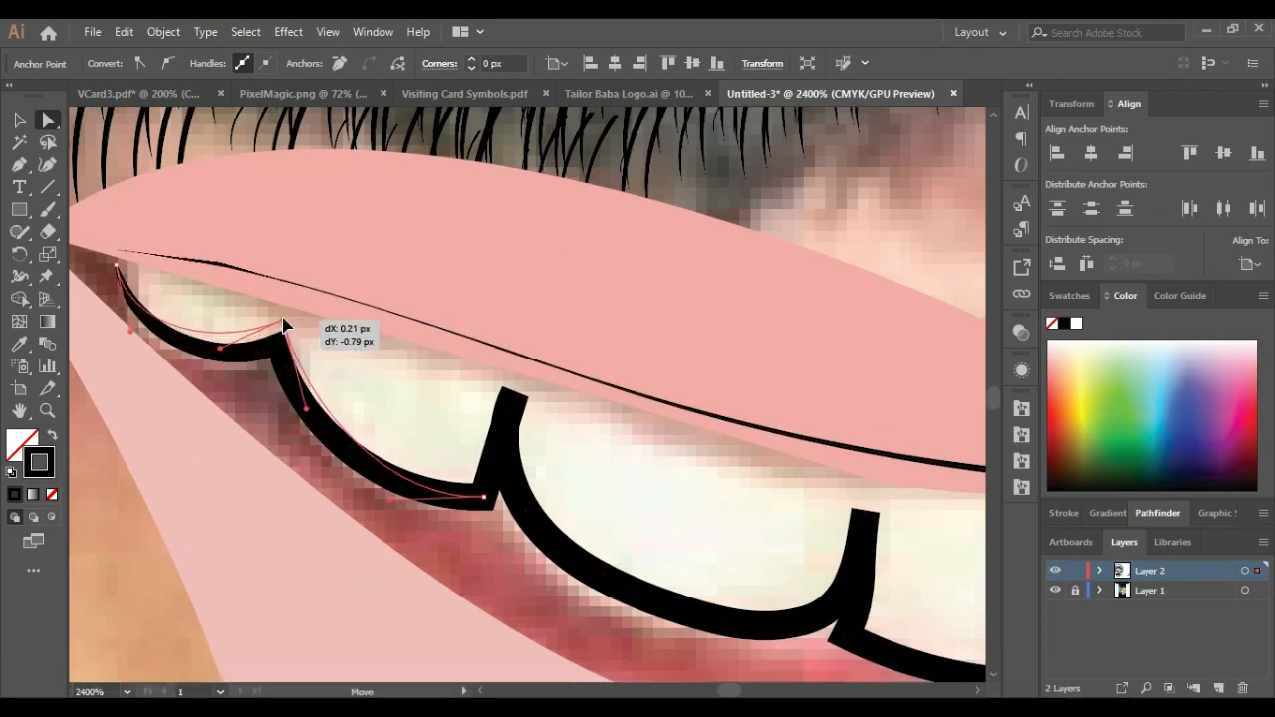
pyautogui.scroll(3, 108, 270)
pyautogui.scroll(-4, 389, 361)
pyautogui.scroll(5, 472, 356)
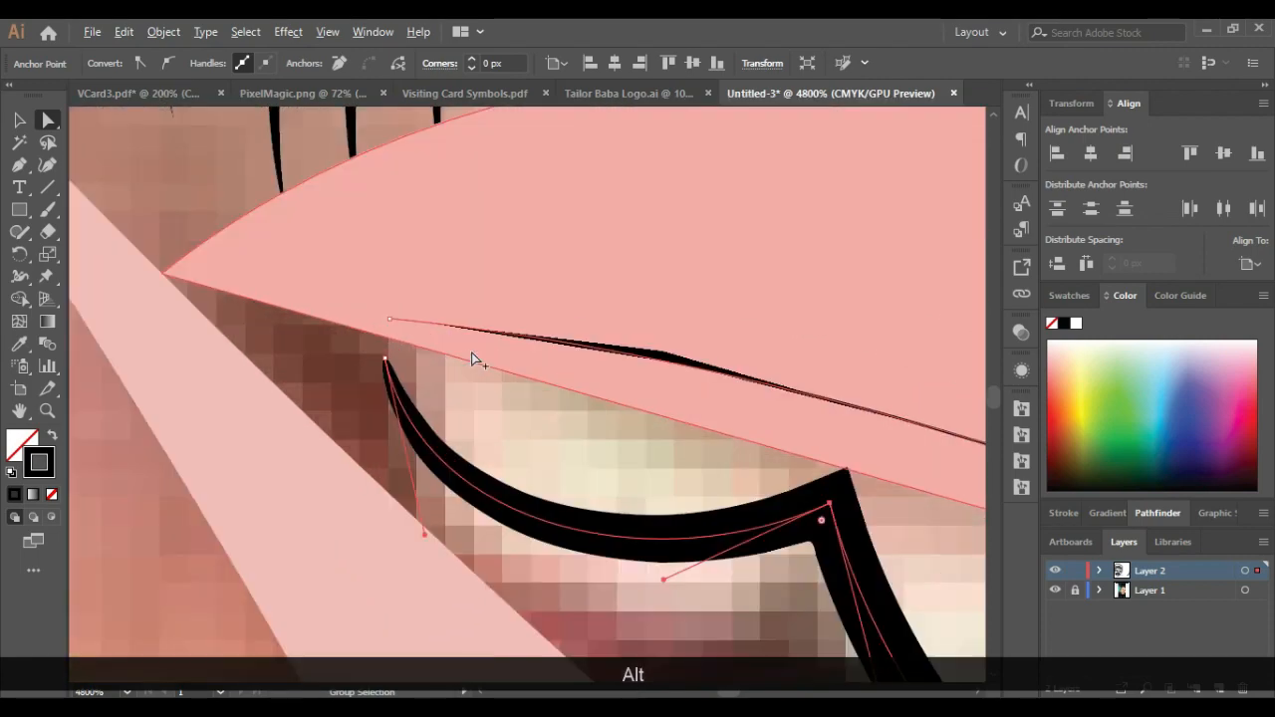
# Step: Paint short strokes at the outermost tooth to join the open ends of the teeth outline
pyautogui.click(47, 209)
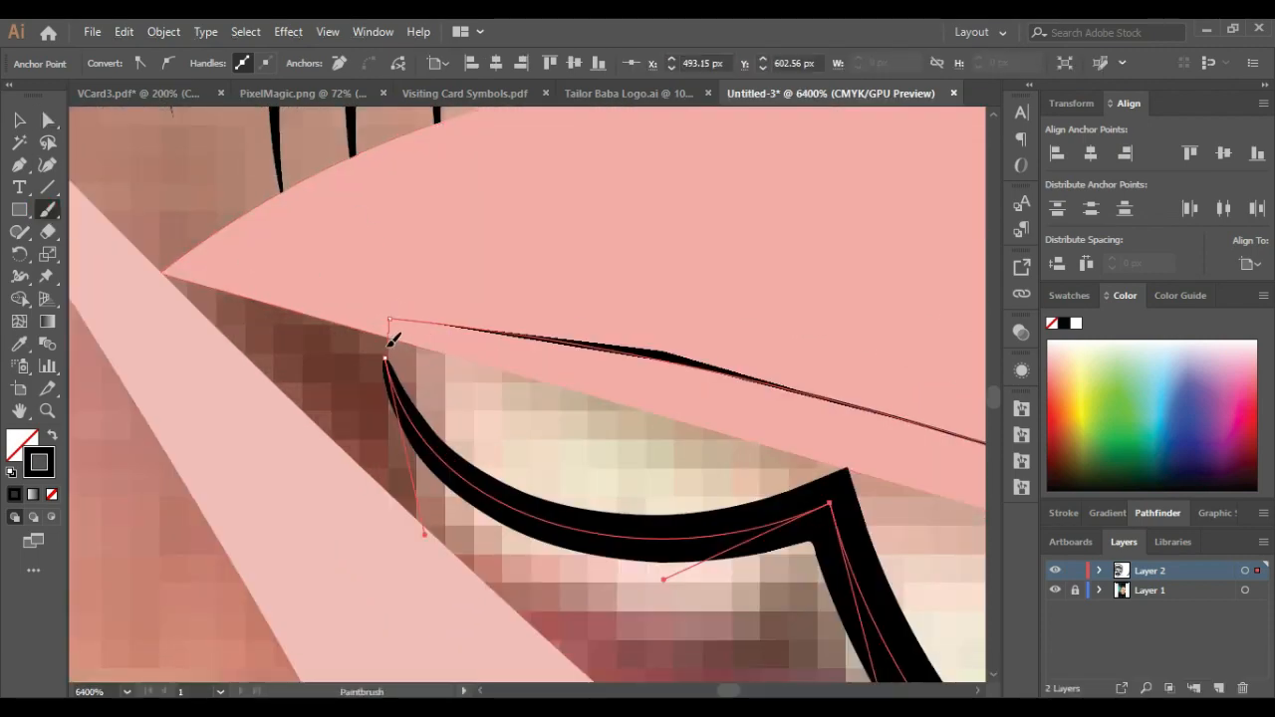
pyautogui.moveTo(390, 342); pyautogui.dragTo(385, 359)
pyautogui.scroll(-7, 389, 365)
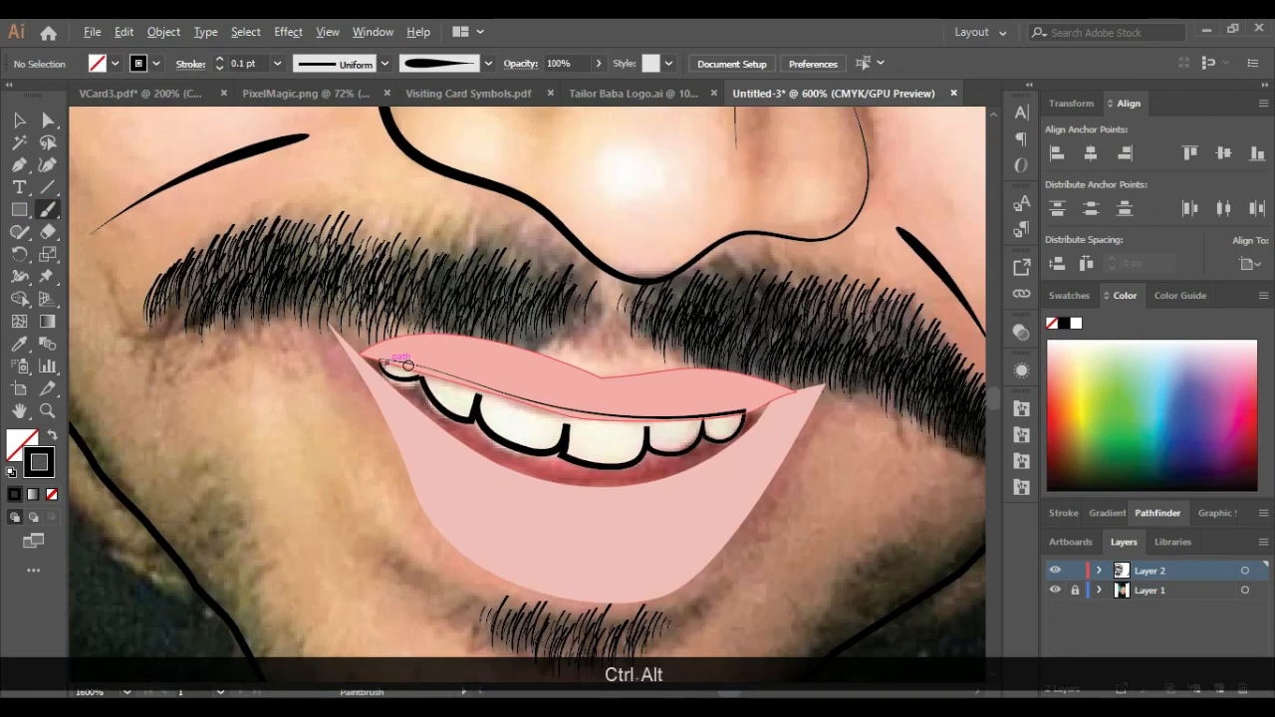
pyautogui.scroll(5, 389, 365)
pyautogui.moveTo(301, 480)
pyautogui.mouseDown()
pyautogui.moveTo(318, 418)
pyautogui.moveTo(312, 479)
pyautogui.mouseUp()
# Step: Fill the teeth shape with white, keeping its black stroke
pyautogui.click(1076, 324)
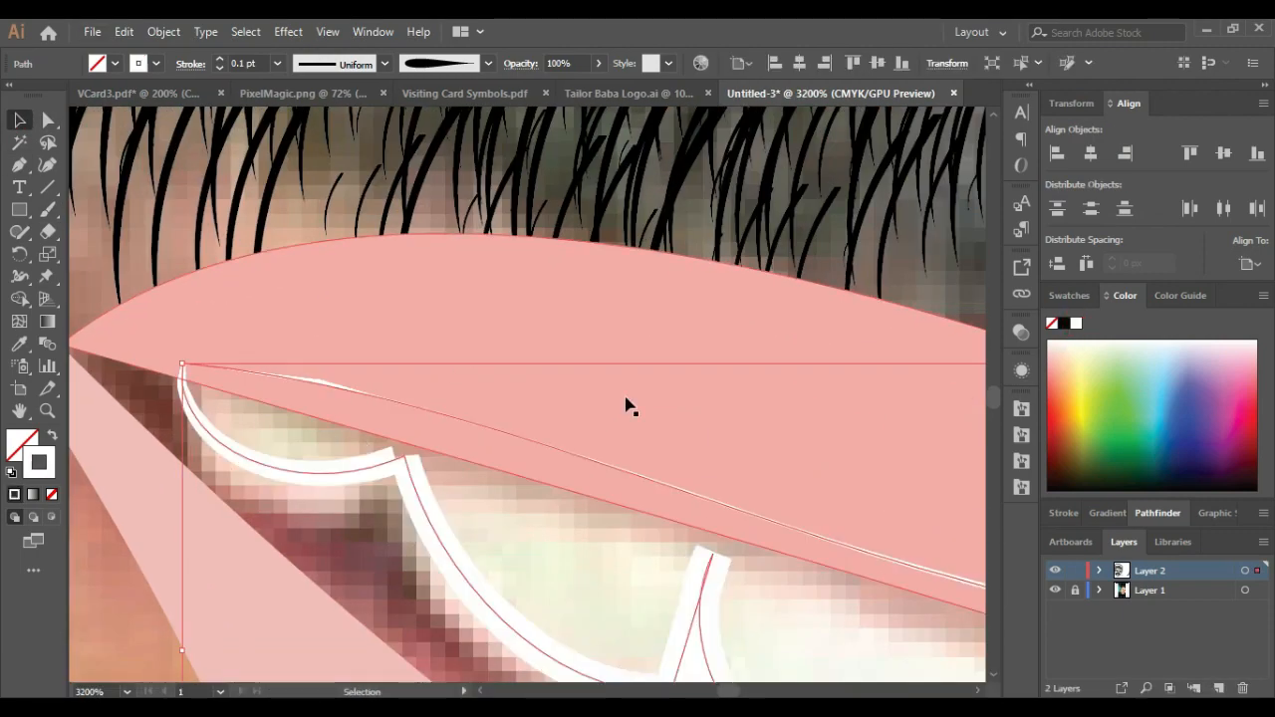
pyautogui.hotkey('ctrl', 'z')
pyautogui.click(1081, 355)
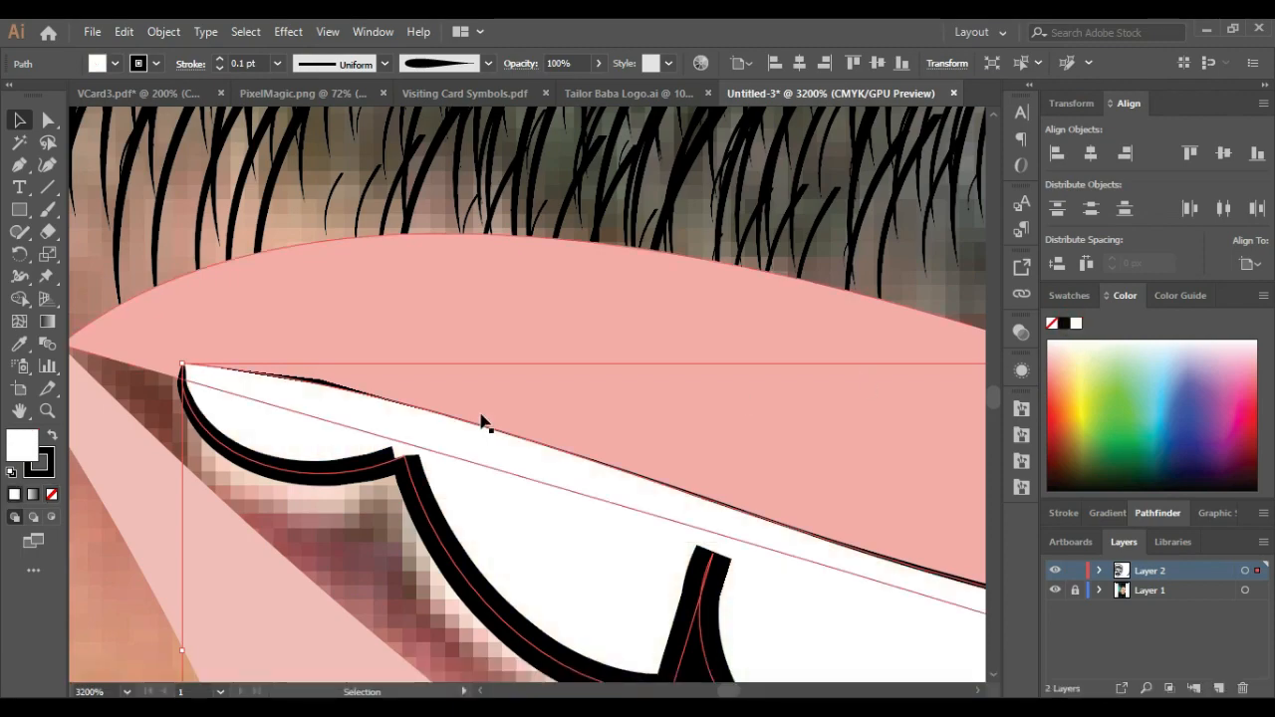
# Step: Bring the white teeth shape forward one level in the stacking order
pyautogui.scroll(-4, 740, 401)
pyautogui.scroll(1, 501, 461)
pyautogui.rightClick(492, 464)
pyautogui.moveTo(598, 372)
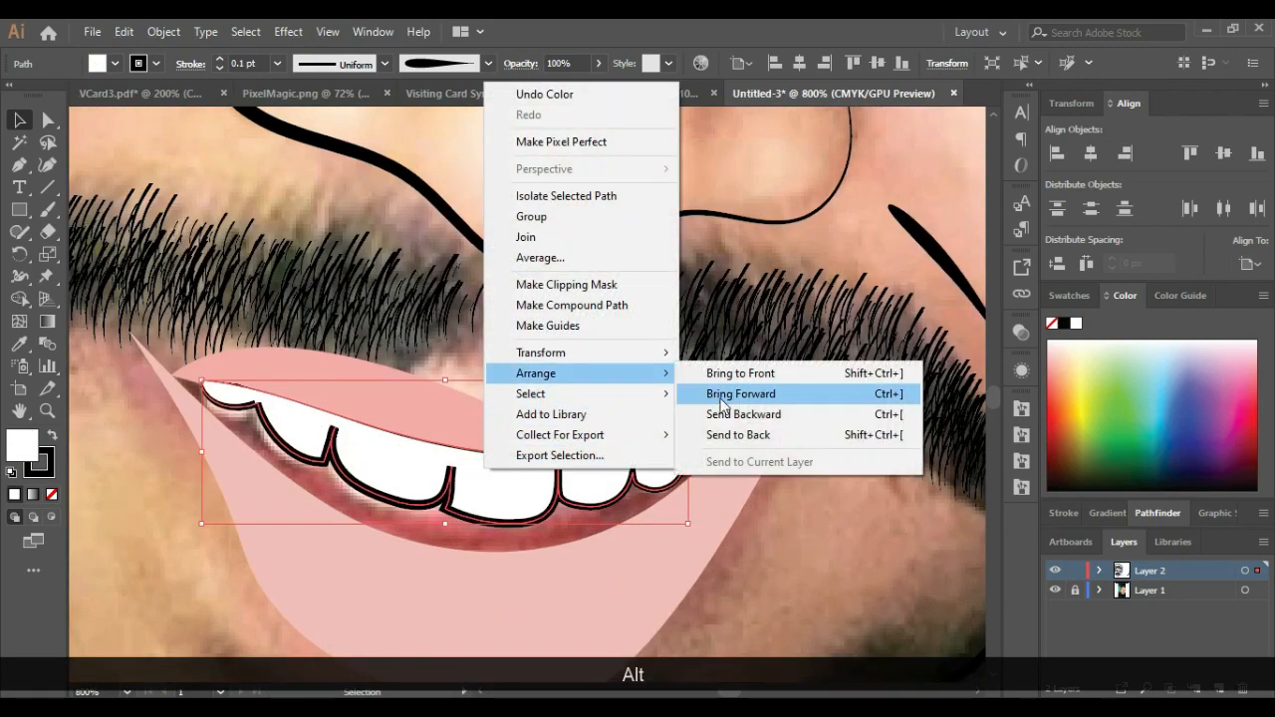
pyautogui.click(713, 399)
pyautogui.click(757, 532)
# Step: Paint a short curved accent inside the lower lip and trace the lip's outer edge with a tapered black Paintbrush stroke
pyautogui.scroll(-2, 498, 492)
pyautogui.scroll(-3, 501, 492)
pyautogui.scroll(3, 542, 513)
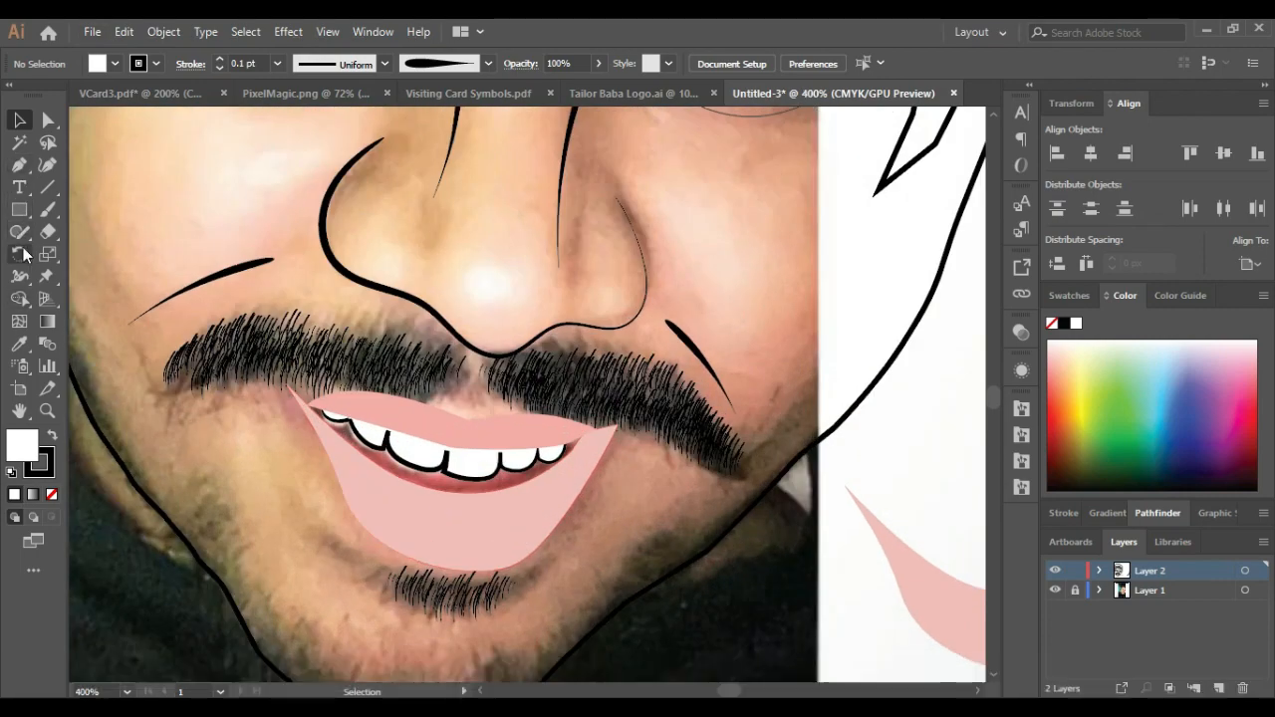
pyautogui.moveTo(372, 499)
pyautogui.mouseDown()
pyautogui.moveTo(418, 541)
pyautogui.moveTo(472, 550)
pyautogui.mouseUp()
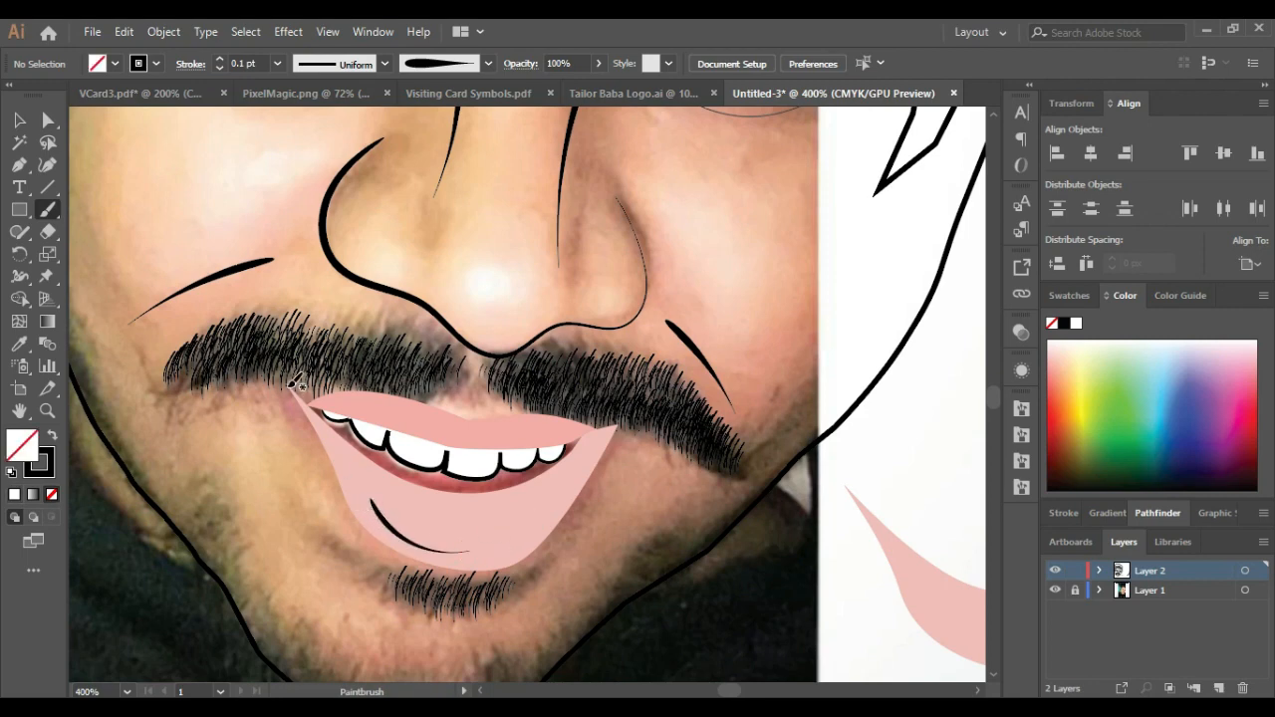
pyautogui.moveTo(592, 497); pyautogui.dragTo(592, 494)
# Step: Trace the upper lip's top edge and its lower edge along the teeth with tapered black Paintbrush strokes
pyautogui.scroll(-2, 558, 587)
pyautogui.scroll(3, 557, 587)
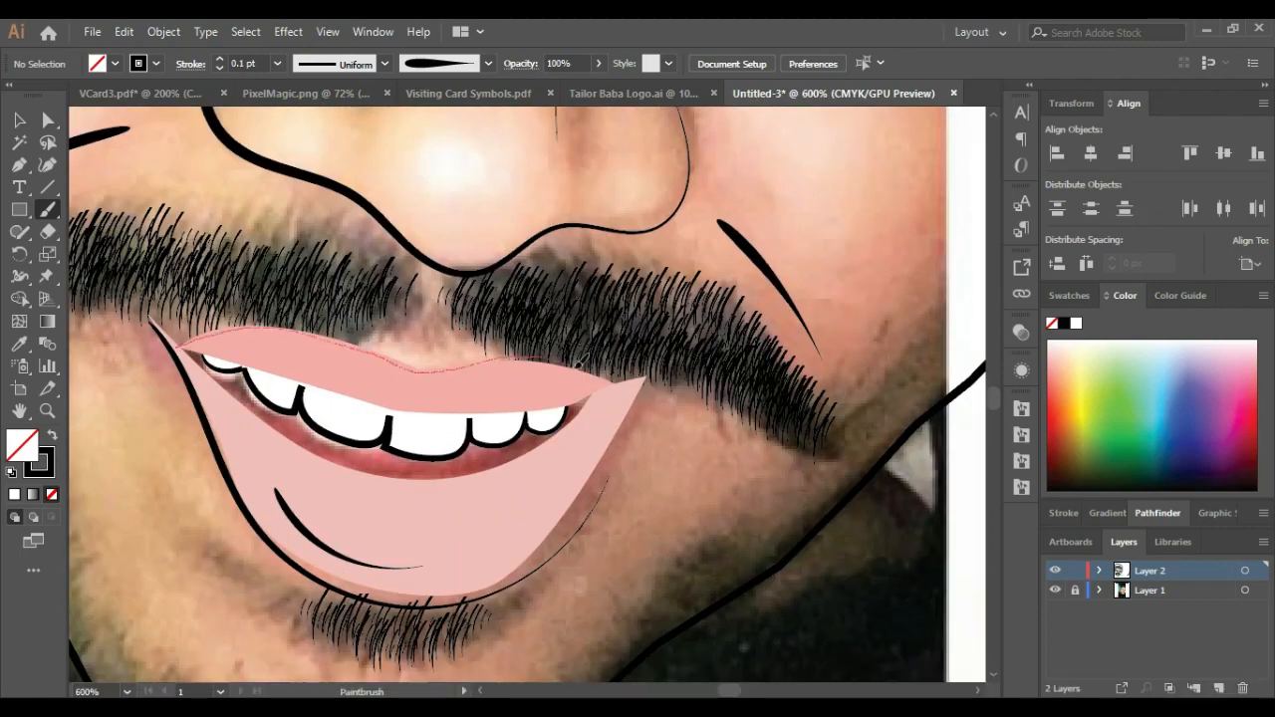
pyautogui.moveTo(649, 375); pyautogui.dragTo(647, 377)
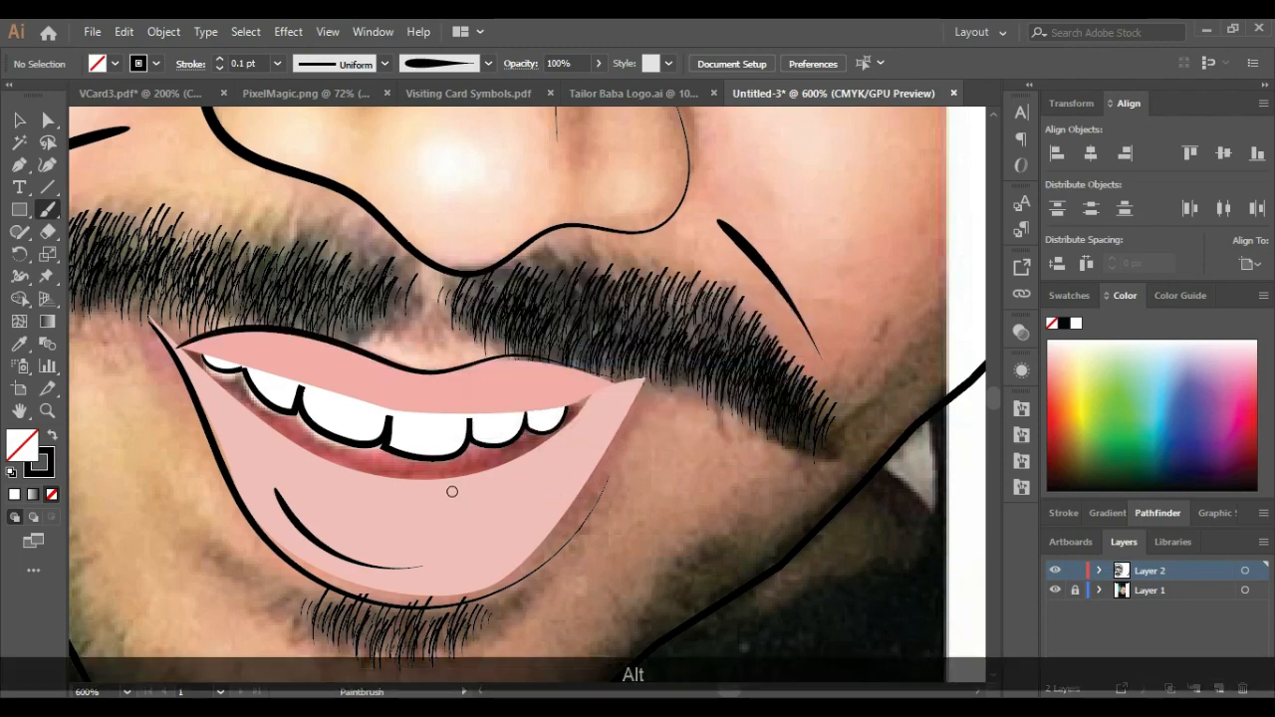
pyautogui.scroll(-1, 434, 477)
pyautogui.moveTo(235, 353); pyautogui.dragTo(343, 390)
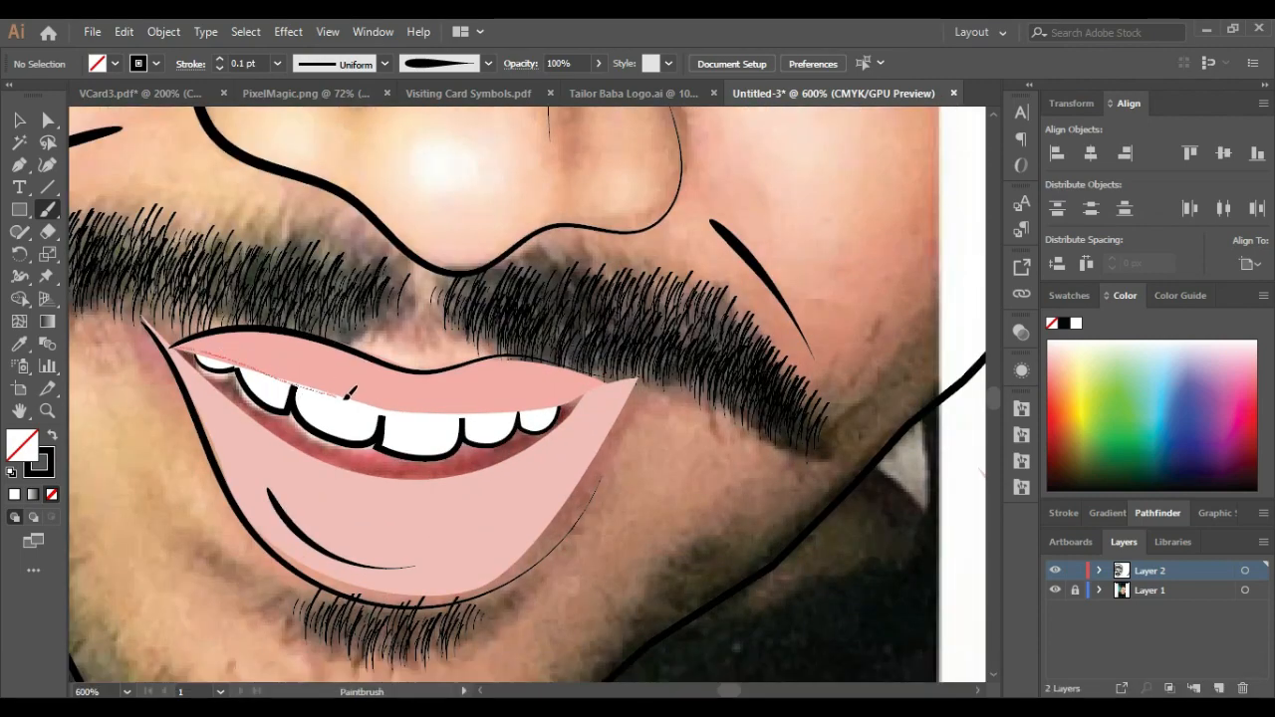
pyautogui.moveTo(614, 383); pyautogui.dragTo(615, 384)
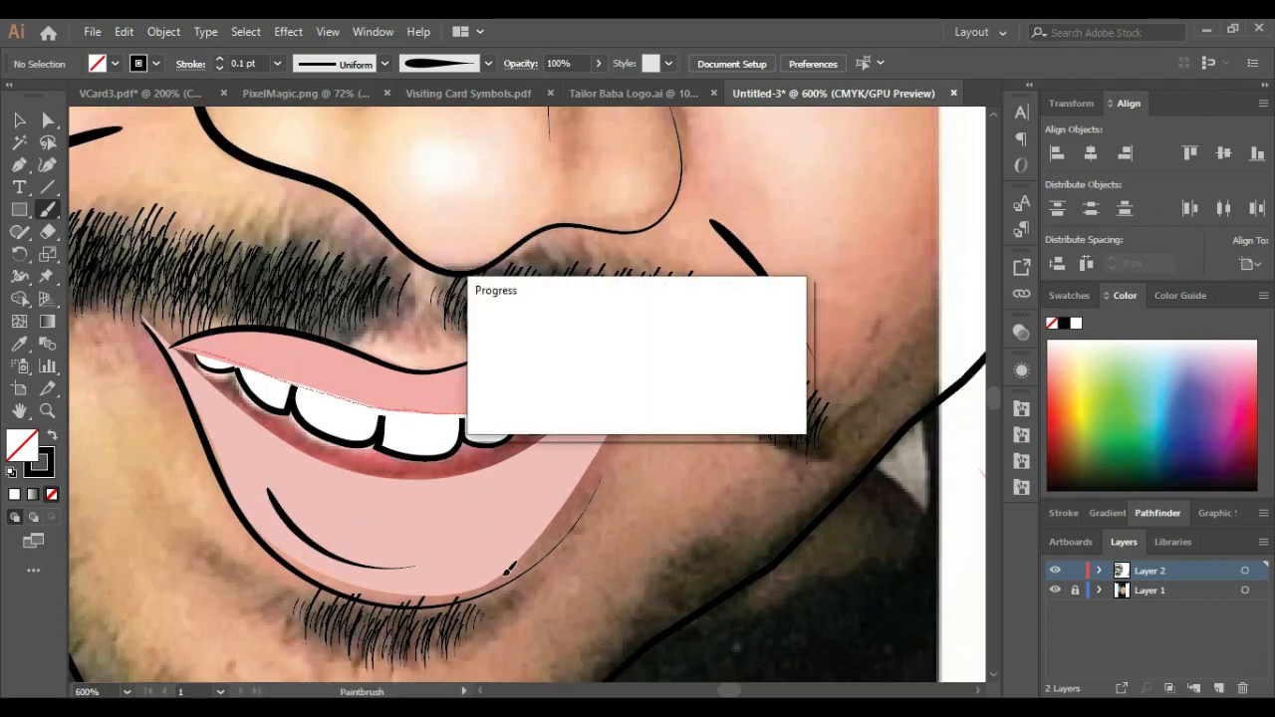
# Step: Remove the default stroke and sample a light skin tone from the photo's forehead as the fill colour with the Eyedropper
pyautogui.scroll(-4, 506, 570)
pyautogui.scroll(-1, 446, 564)
pyautogui.scroll(3, 445, 564)
pyautogui.scroll(-2, 266, 418)
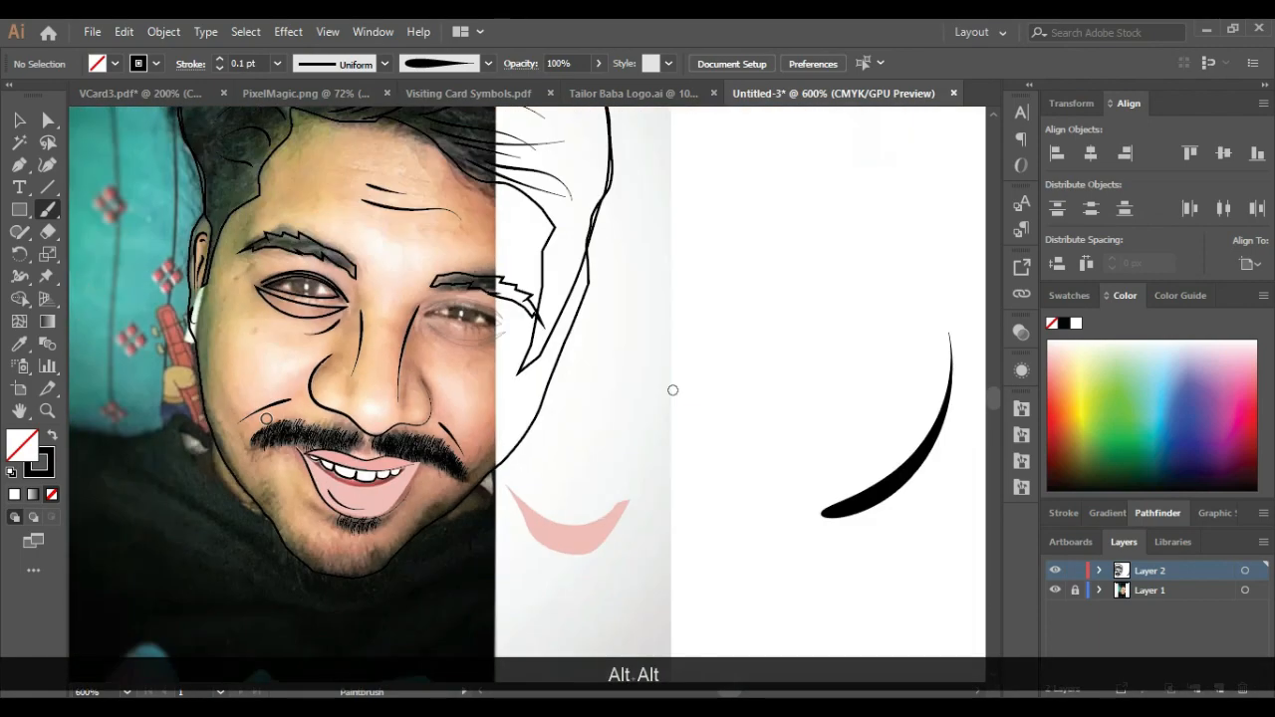
pyautogui.click(18, 120)
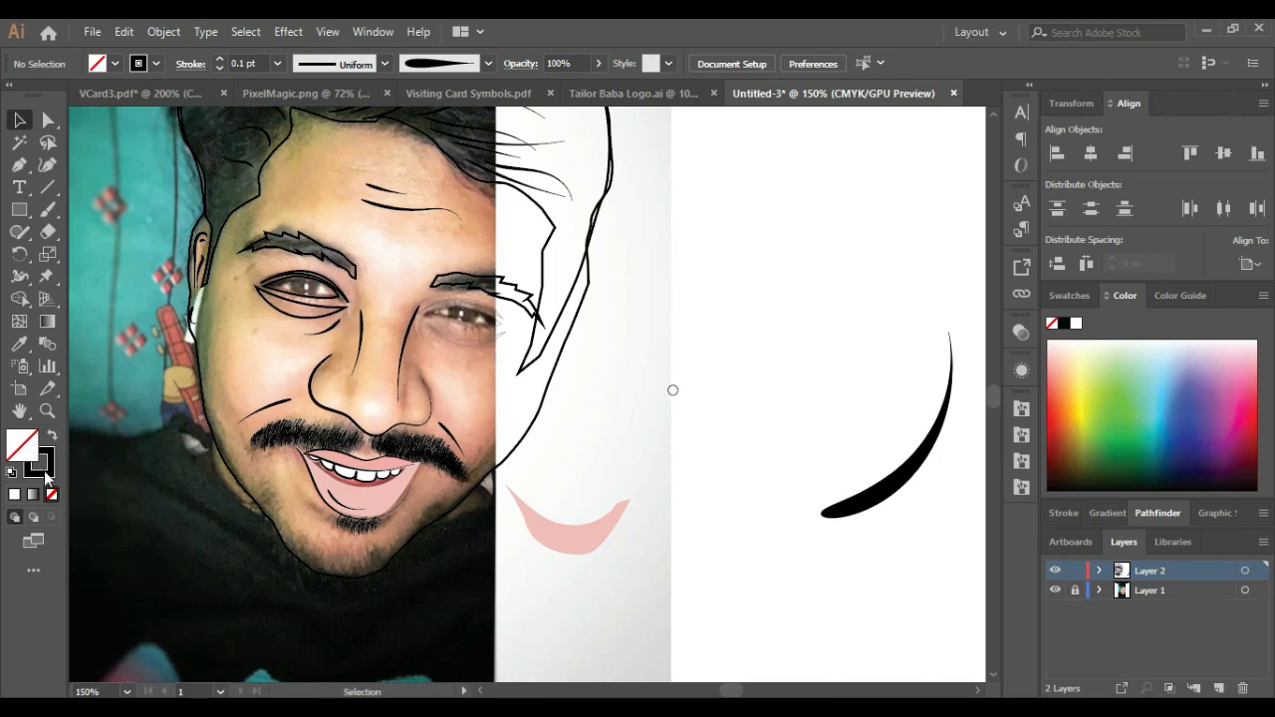
pyautogui.click(52, 495)
pyautogui.click(19, 344)
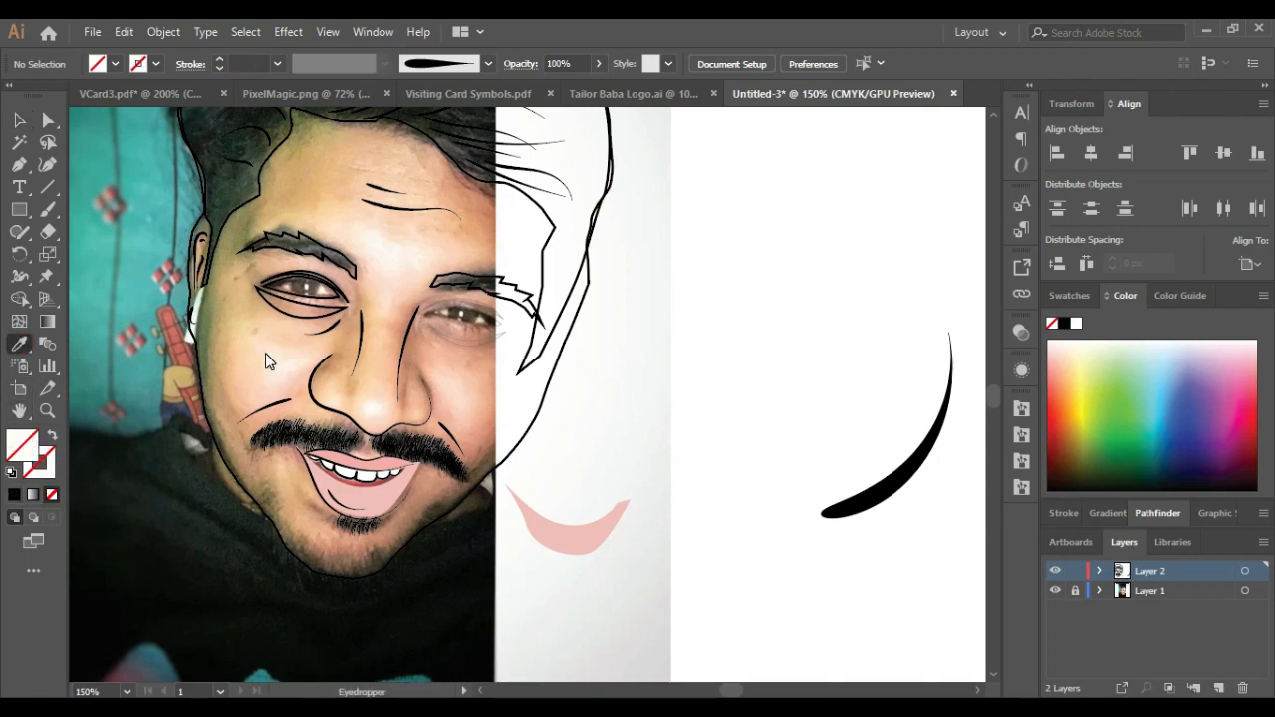
pyautogui.click(267, 351)
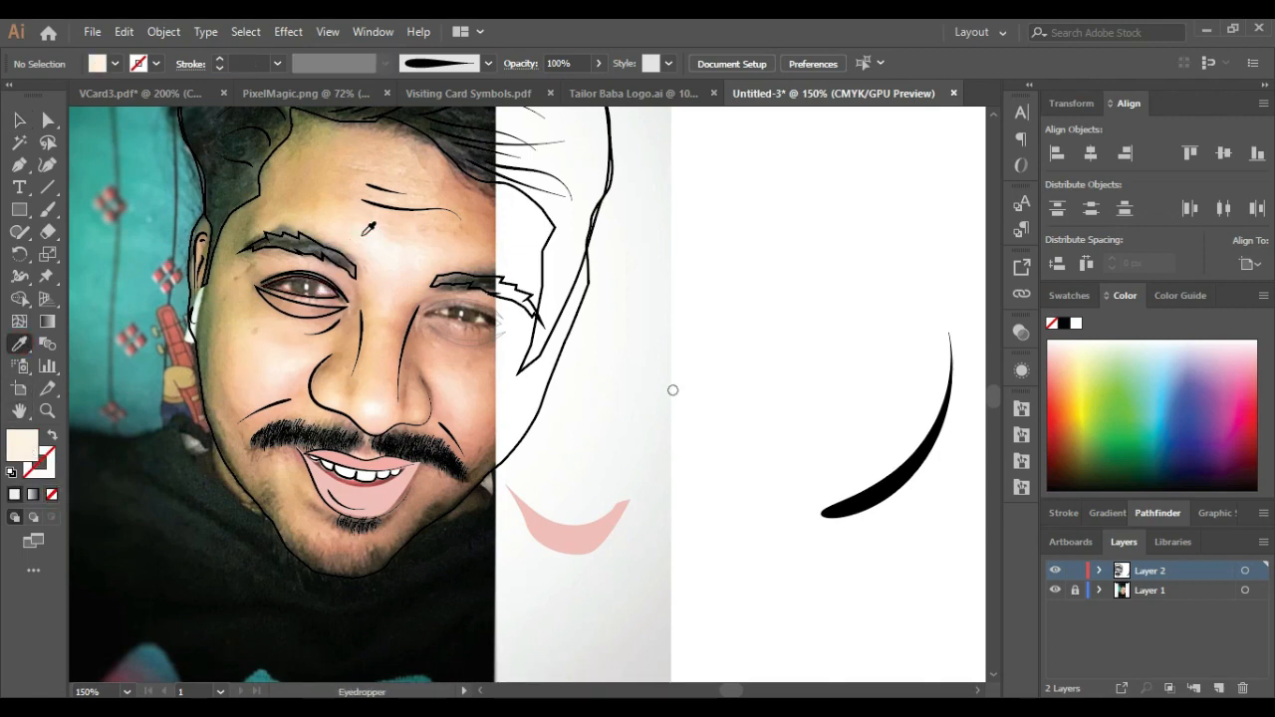
pyautogui.click(317, 181)
pyautogui.click(346, 220)
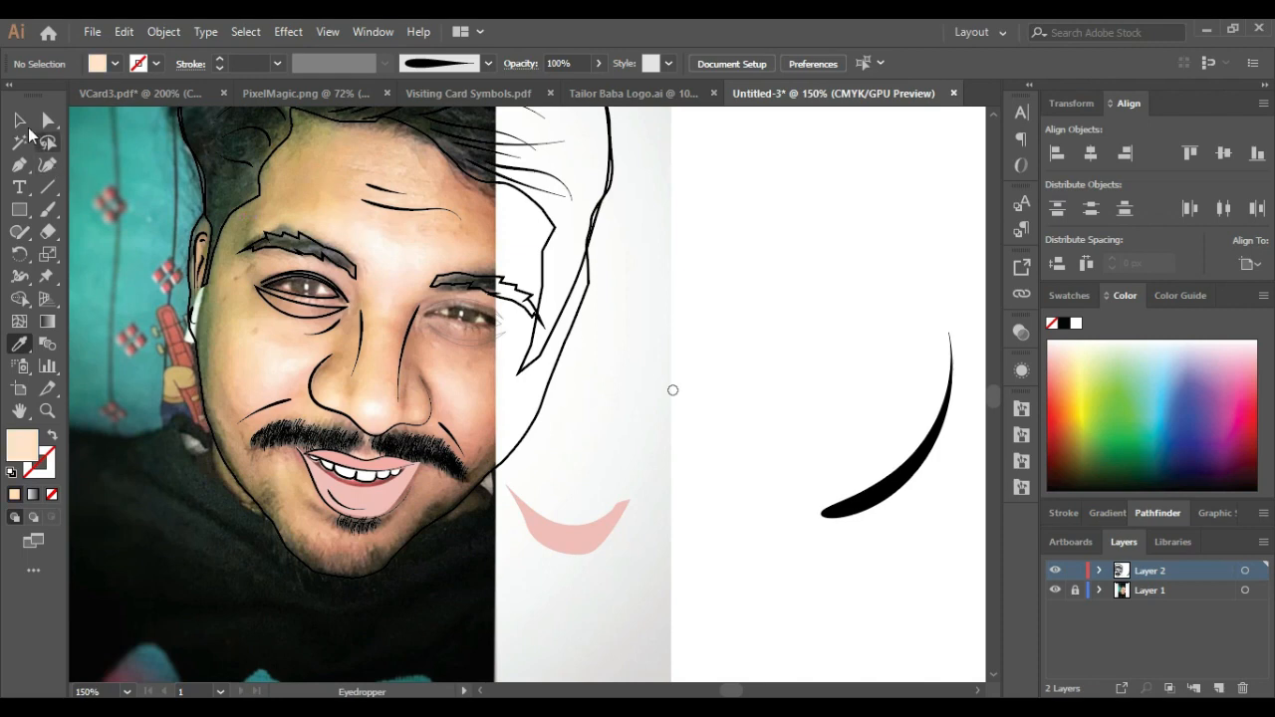
pyautogui.click(19, 120)
# Step: Try to colour the head outline with a light peach tint from the Color Guide
pyautogui.click(1070, 296)
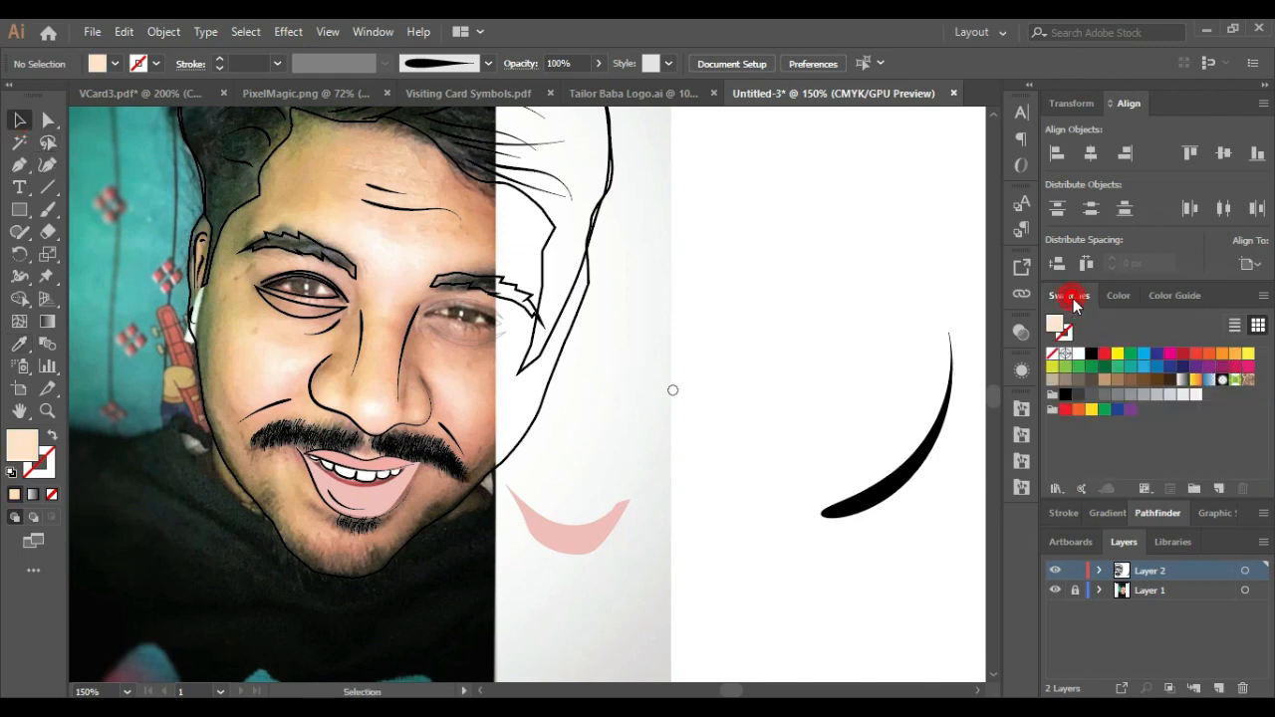
pyautogui.click(1172, 299)
pyautogui.scroll(-2, 436, 389)
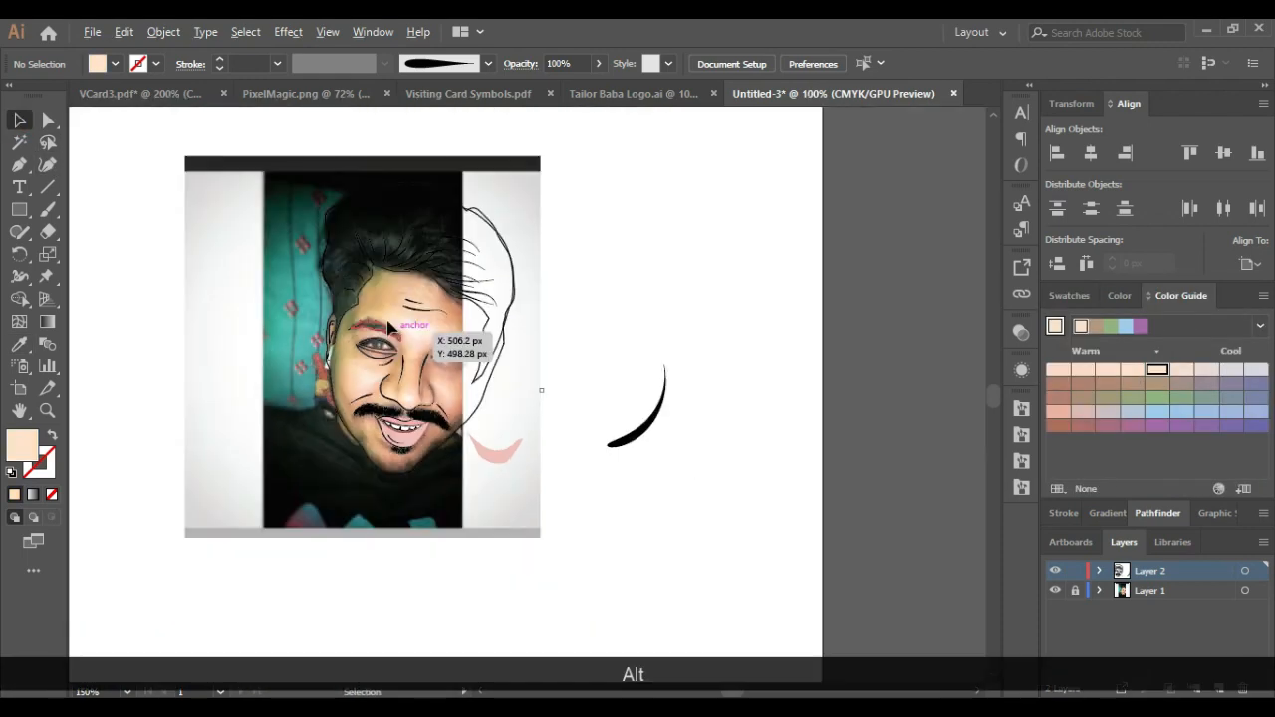
pyautogui.scroll(1, 360, 289)
pyautogui.click(314, 402)
pyautogui.click(1133, 371)
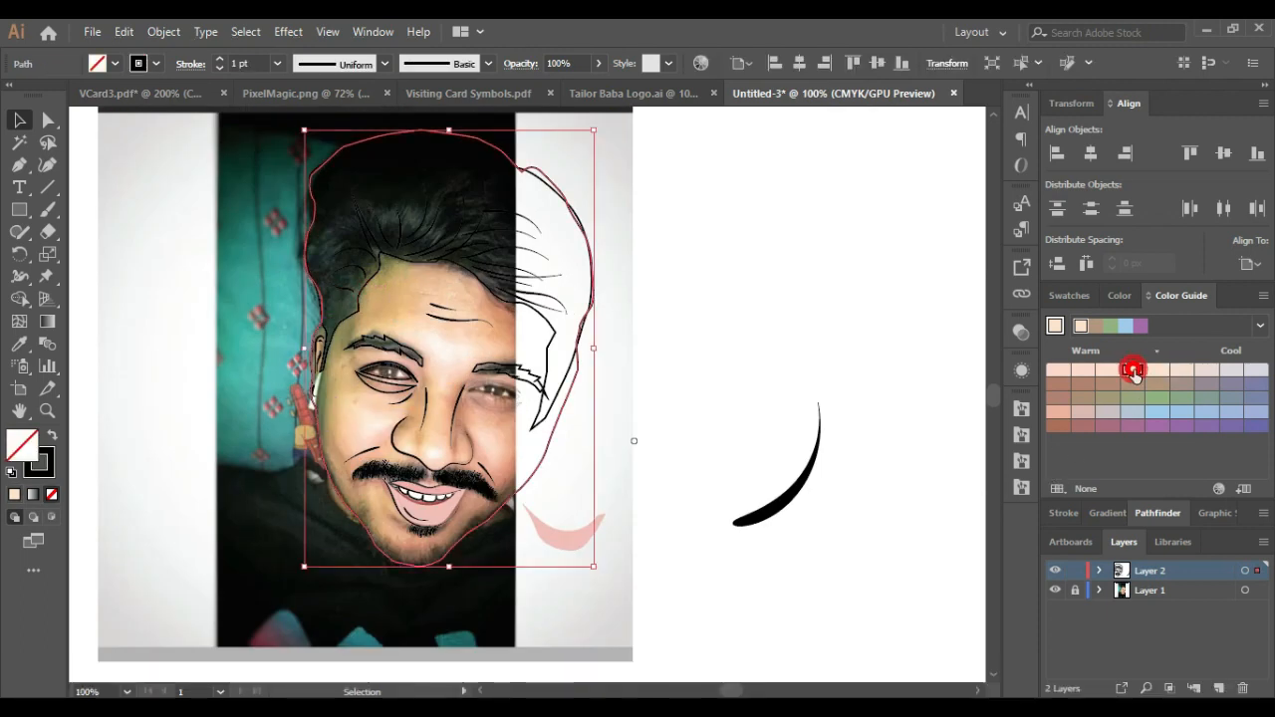
pyautogui.scroll(-1, 461, 408)
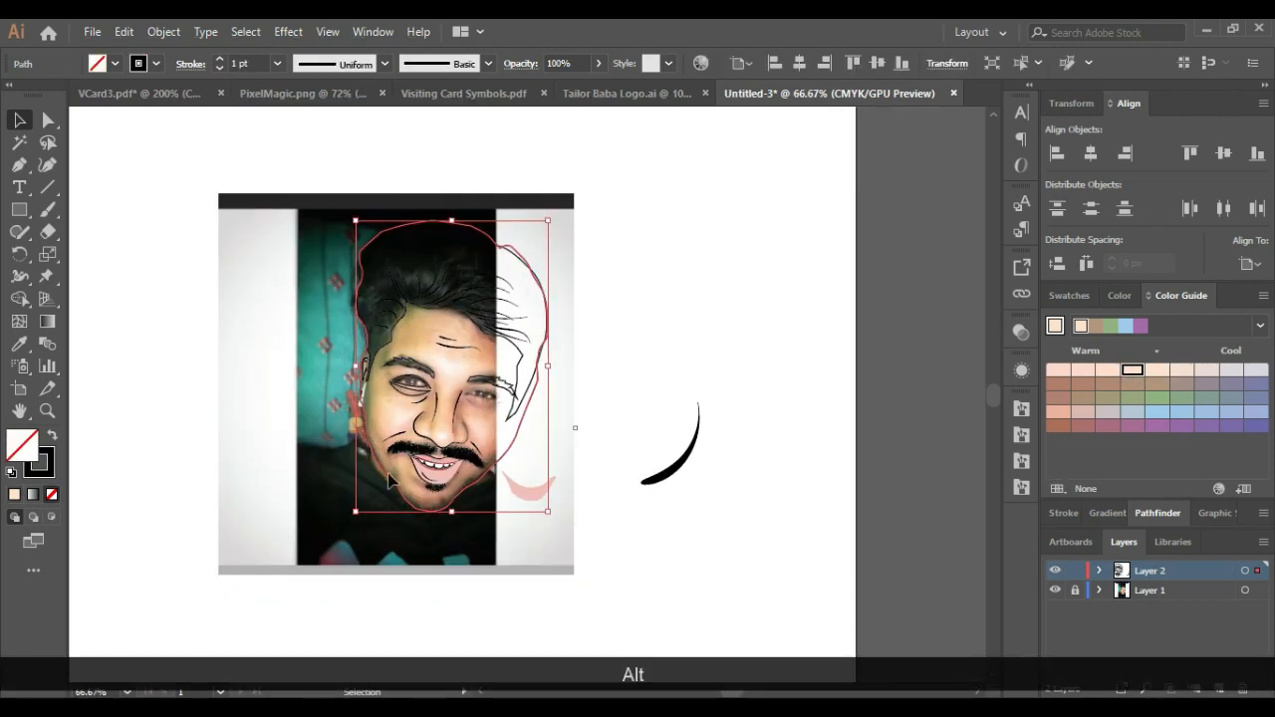
pyautogui.click(333, 563)
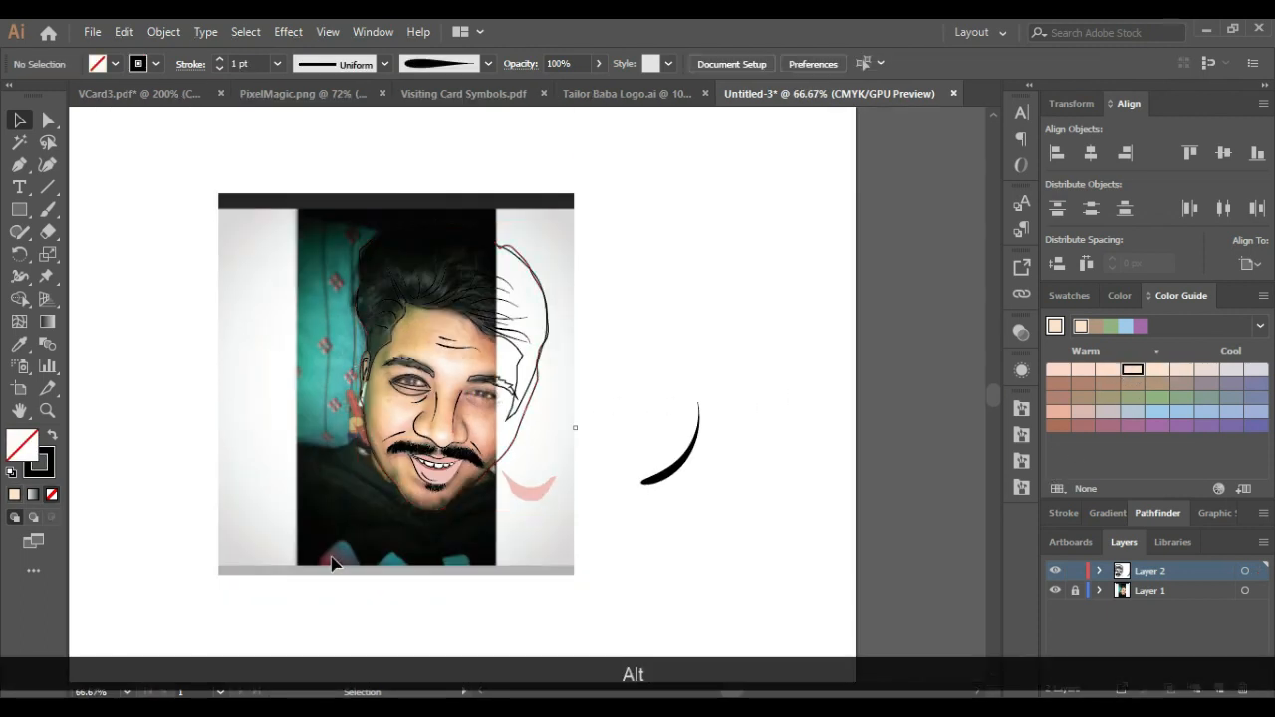
# Step: Hide Layer 1 and set the stroke of the lower lid shape on the thinly outlined eye to 0.5 pt
pyautogui.click(1055, 592)
pyautogui.scroll(4, 484, 407)
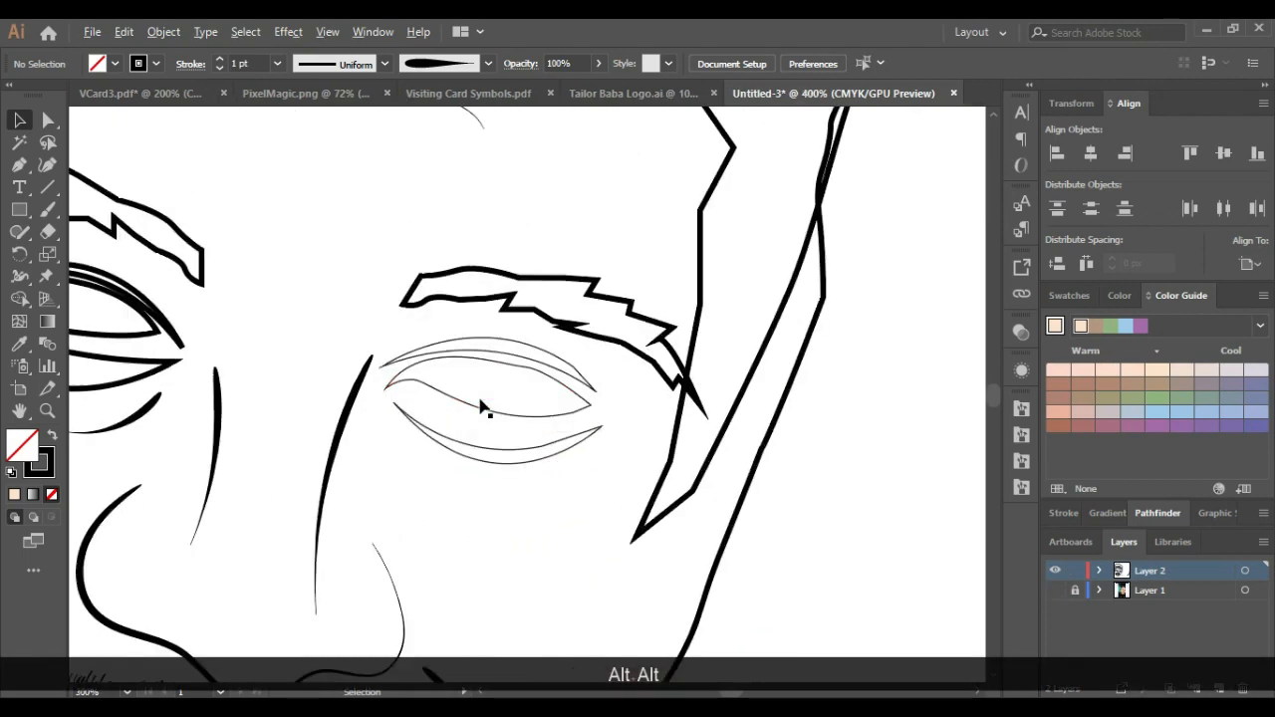
pyautogui.click(483, 412)
pyautogui.click(1124, 295)
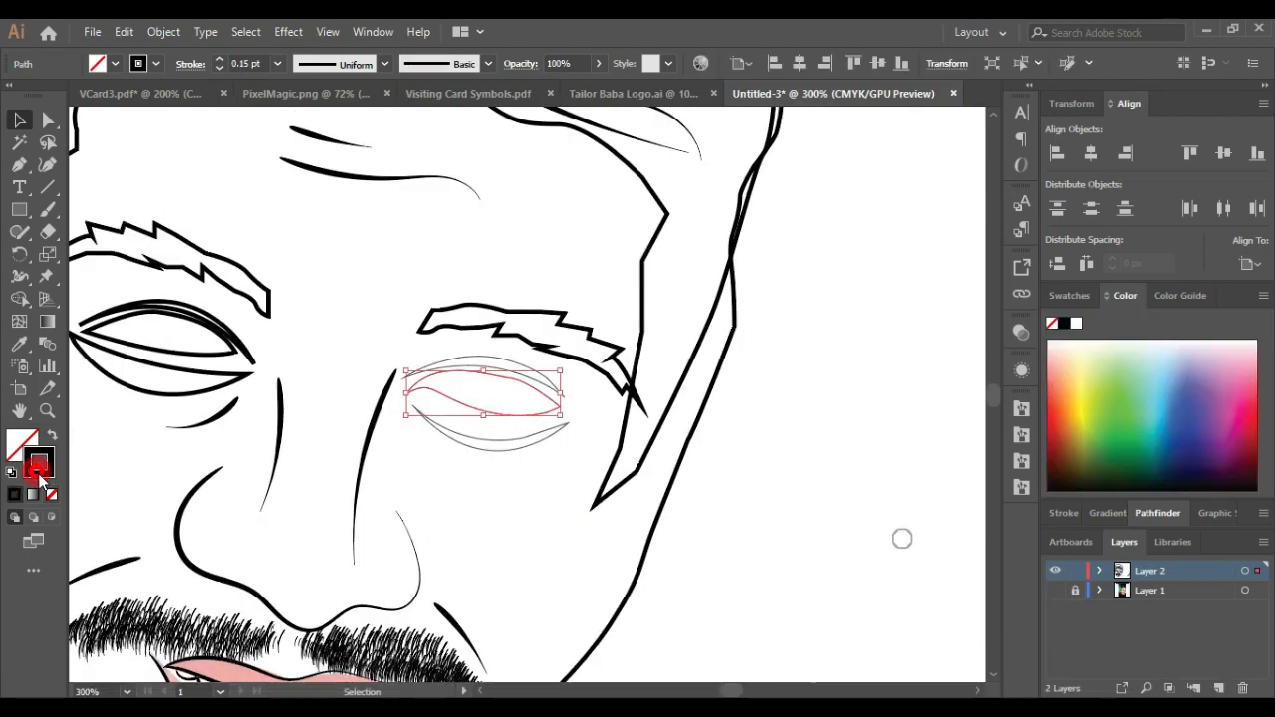
pyautogui.moveTo(533, 448); pyautogui.dragTo(534, 449)
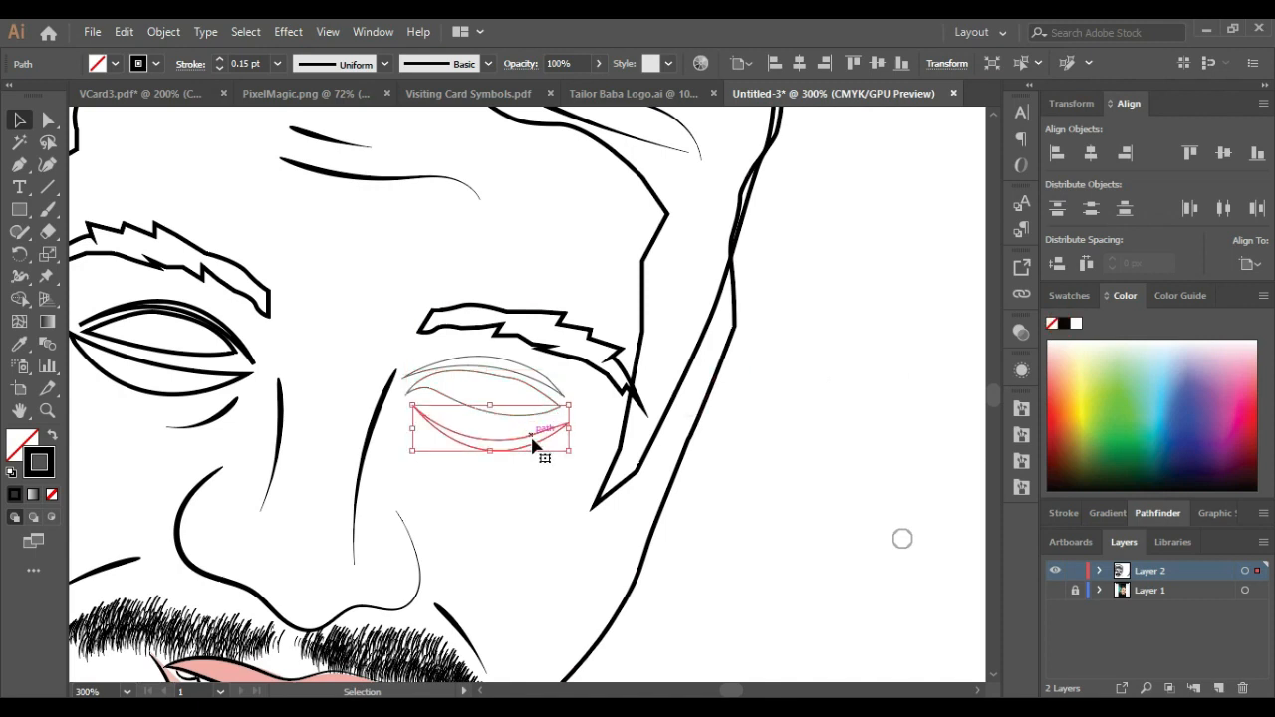
pyautogui.click(245, 63)
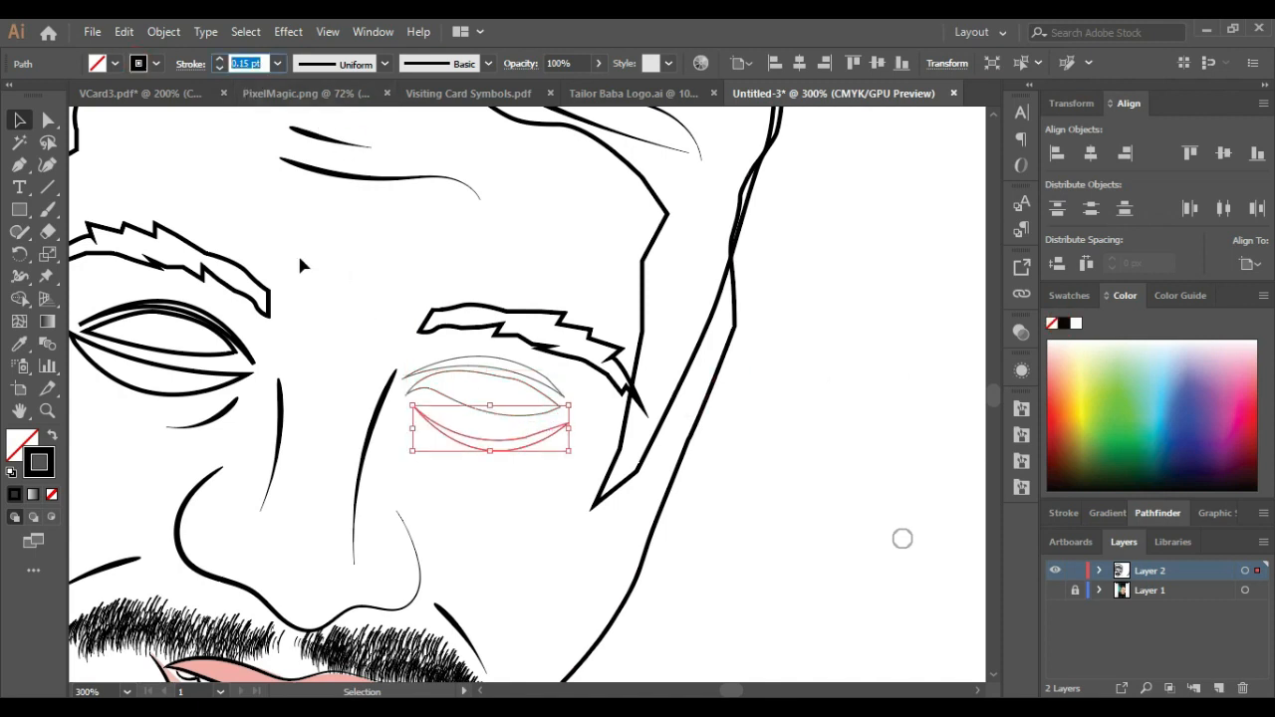
pyautogui.write('0.50')
pyautogui.press('Return')
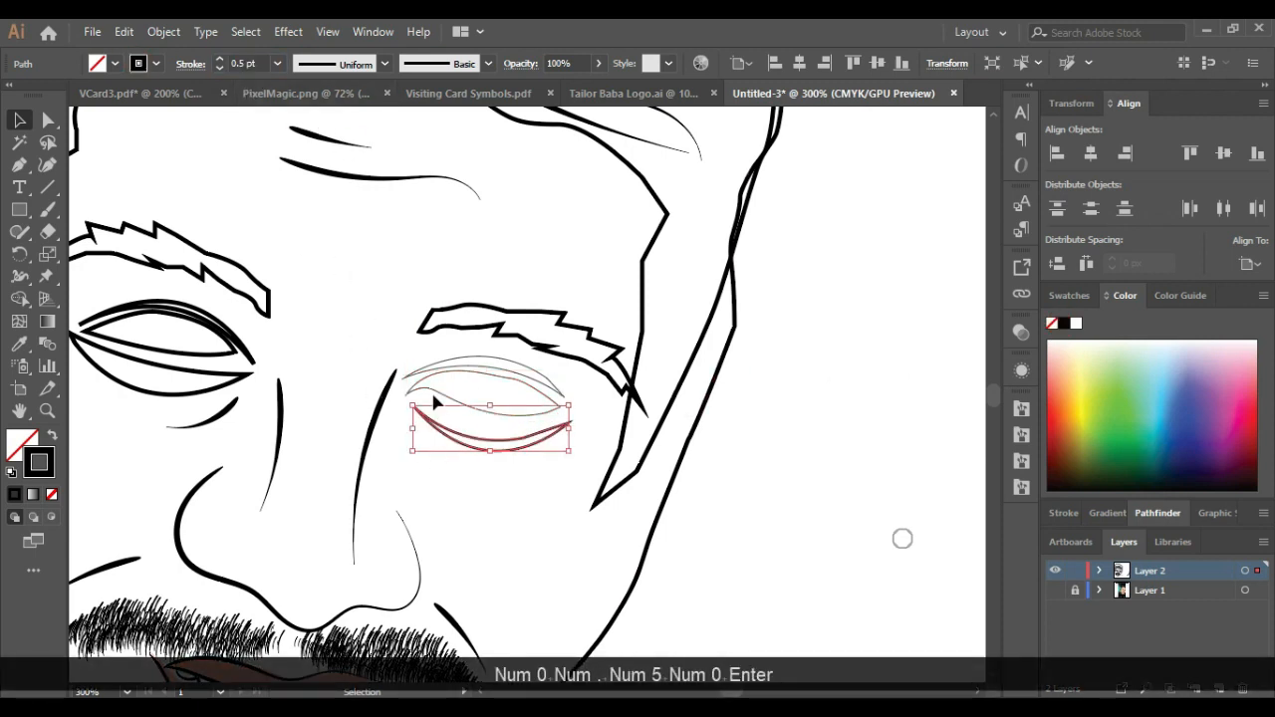
# Step: Set the stroke of the same eye's inner outline and upper lid shape to 0.5 pt
pyautogui.click(433, 394)
pyautogui.keyDown('shift'); pyautogui.click(441, 369); pyautogui.keyUp('shift')
pyautogui.click(187, 61)
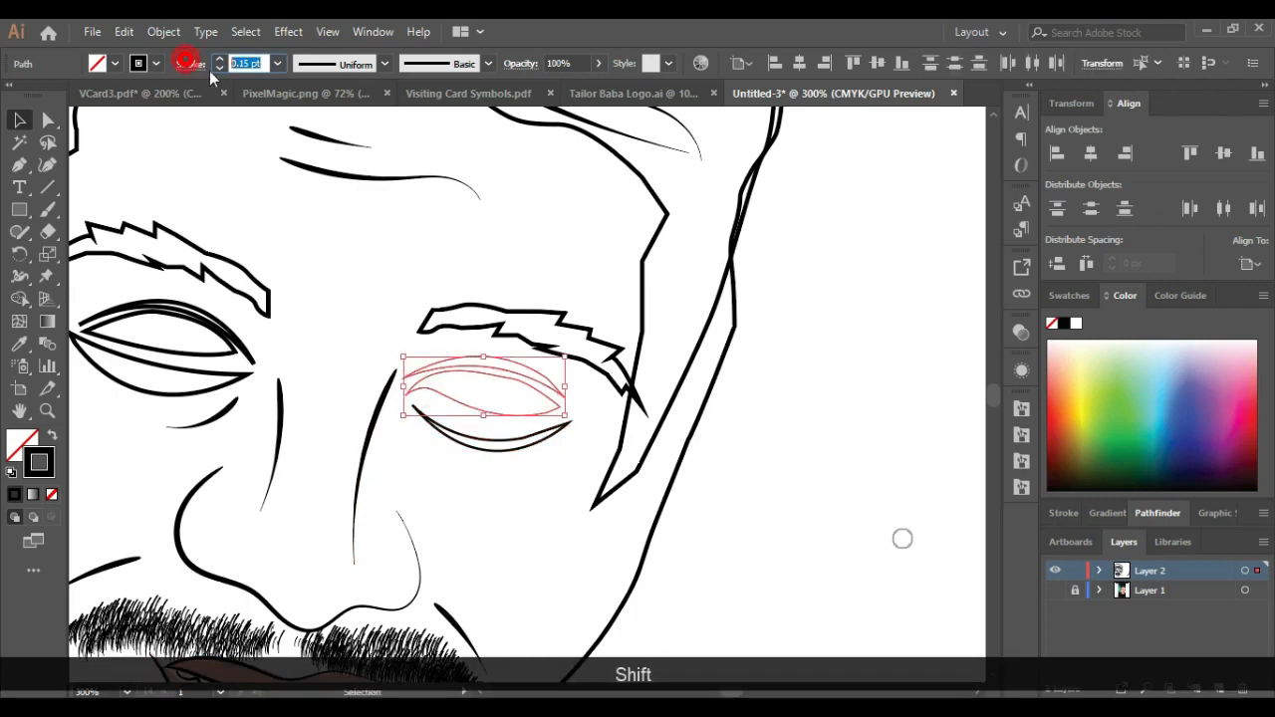
pyautogui.write('0.50')
pyautogui.press('Return')
pyautogui.click(857, 471)
pyautogui.moveTo(857, 470); pyautogui.dragTo(857, 402)
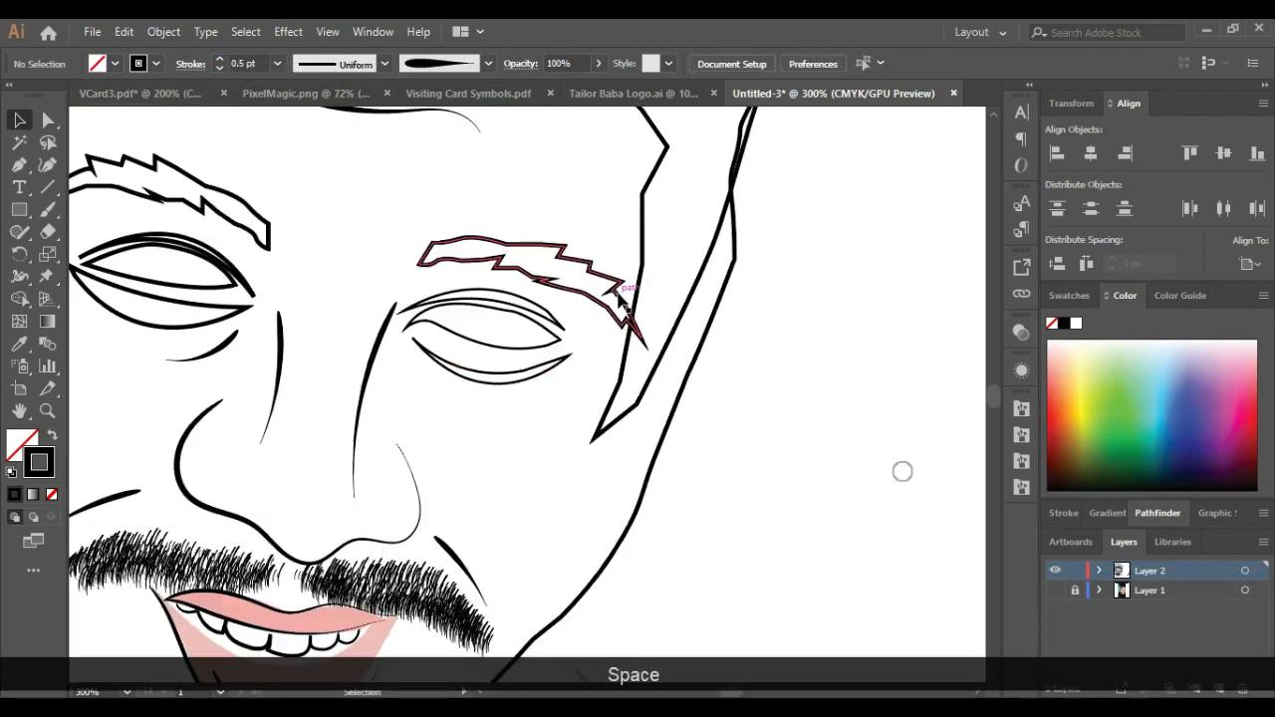
# Step: Show Layer 1 again and draw an iris ellipse about 16 by 13 px over the eye beside the photo's edge
pyautogui.scroll(-3, 611, 325)
pyautogui.scroll(2, 577, 320)
pyautogui.scroll(-2, 476, 336)
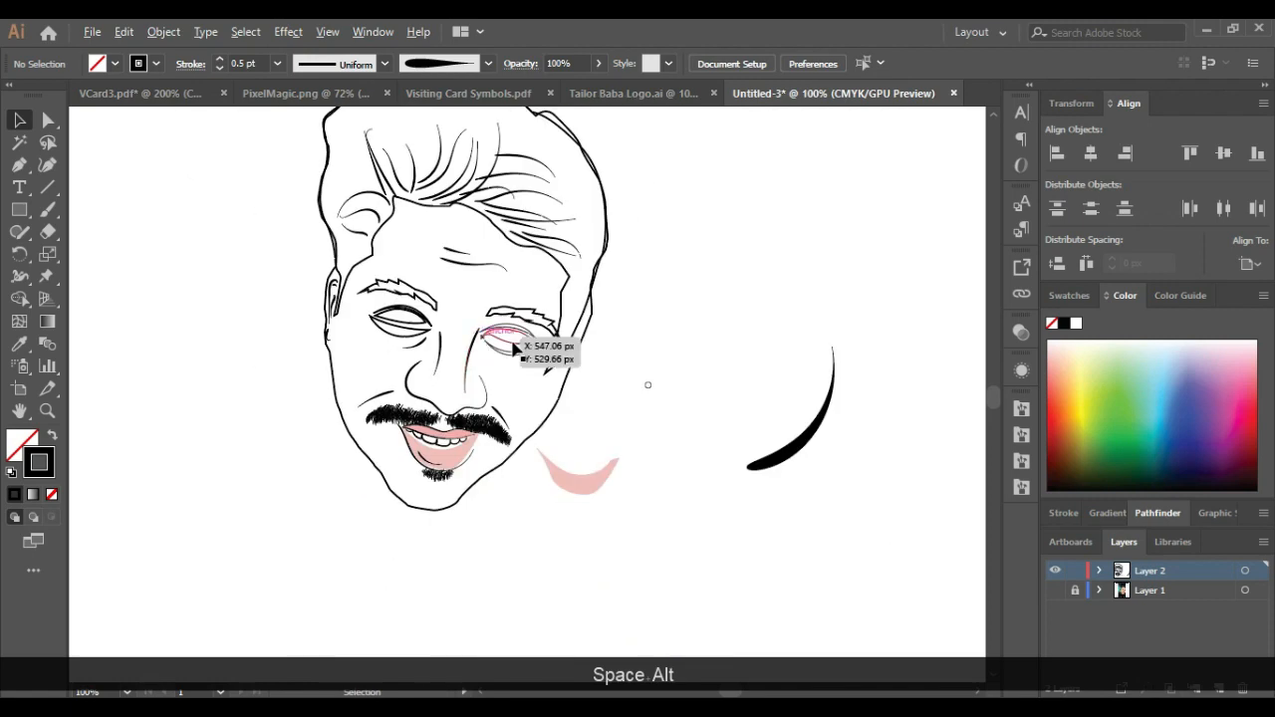
pyautogui.scroll(-1, 604, 384)
pyautogui.click(1054, 589)
pyautogui.scroll(3, 257, 341)
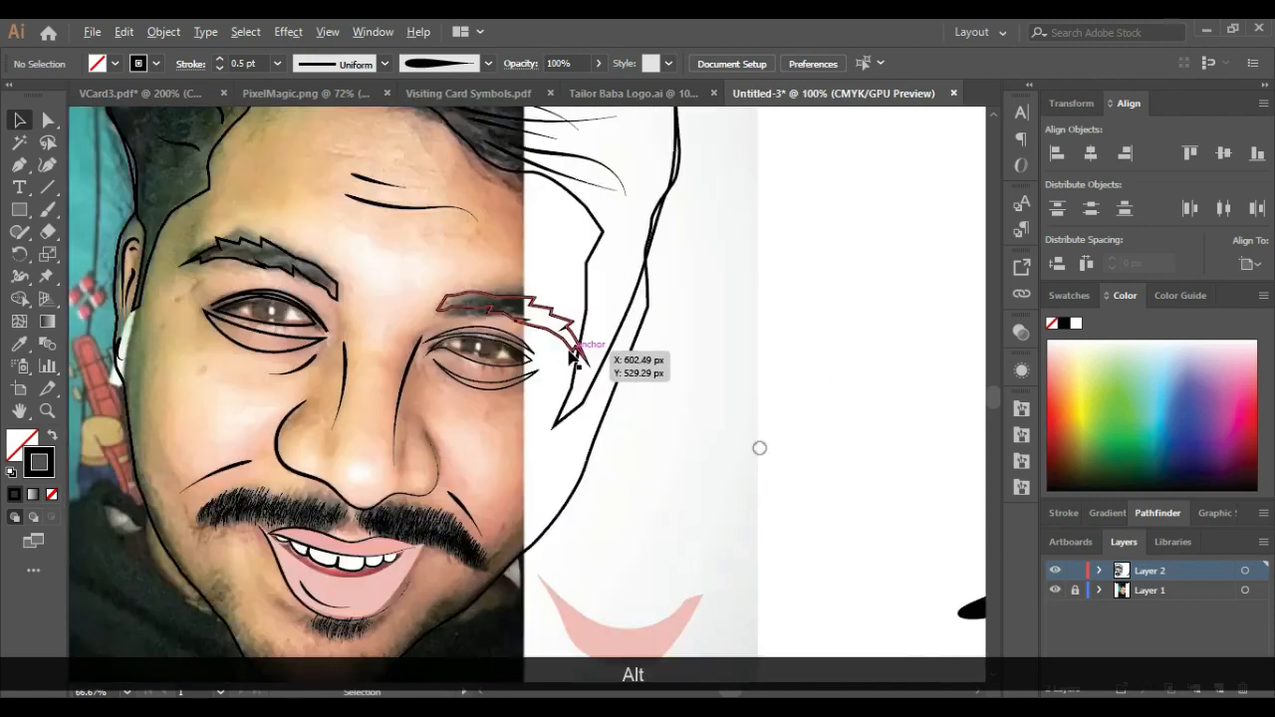
pyautogui.click(18, 209)
pyautogui.click(83, 255)
pyautogui.moveTo(416, 326); pyautogui.dragTo(498, 394)
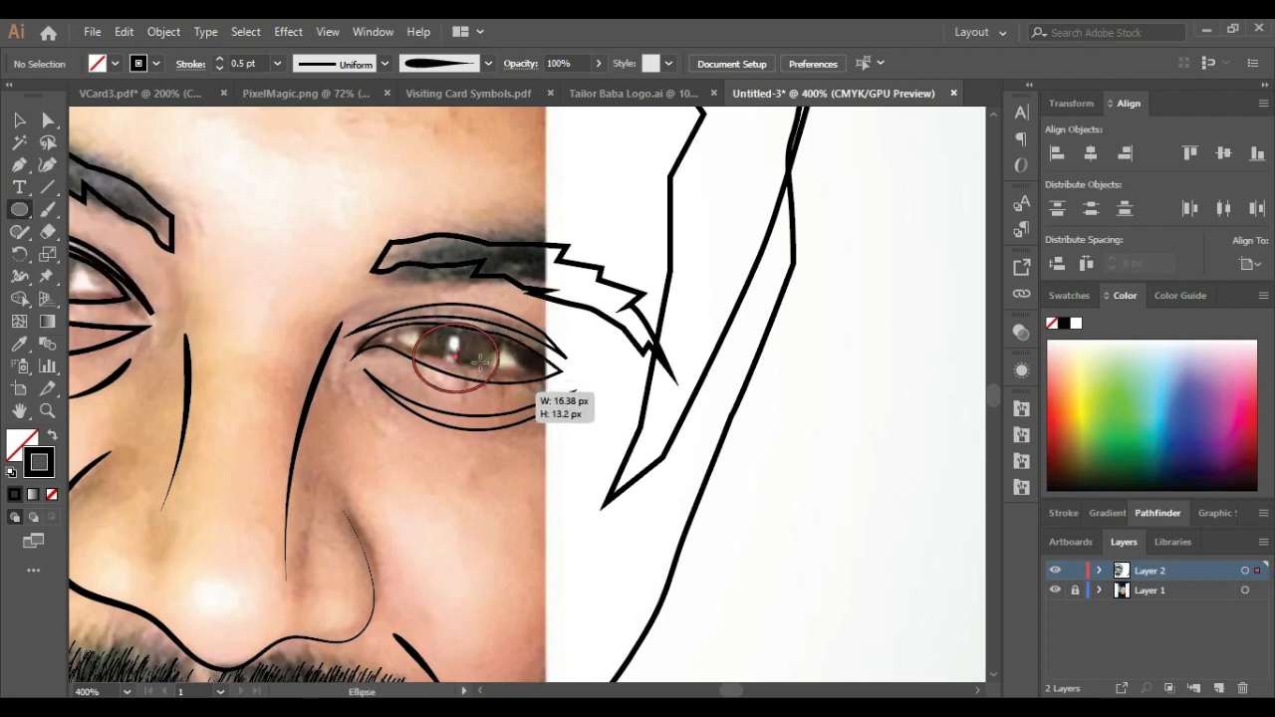
# Step: Draw a small highlight ellipse with white fill and stroke inside the iris, and fill the iris with black
pyautogui.scroll(2, 457, 339)
pyautogui.moveTo(440, 333); pyautogui.dragTo(470, 370)
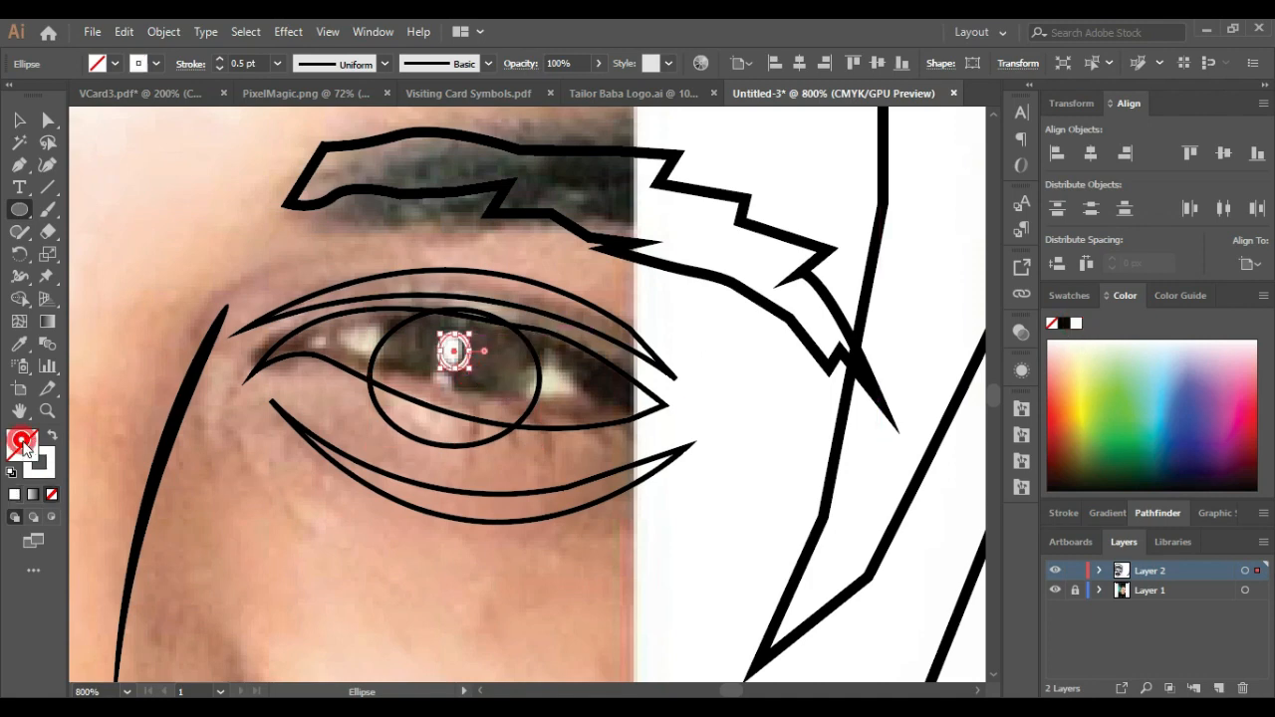
pyautogui.click(1075, 325)
pyautogui.click(18, 121)
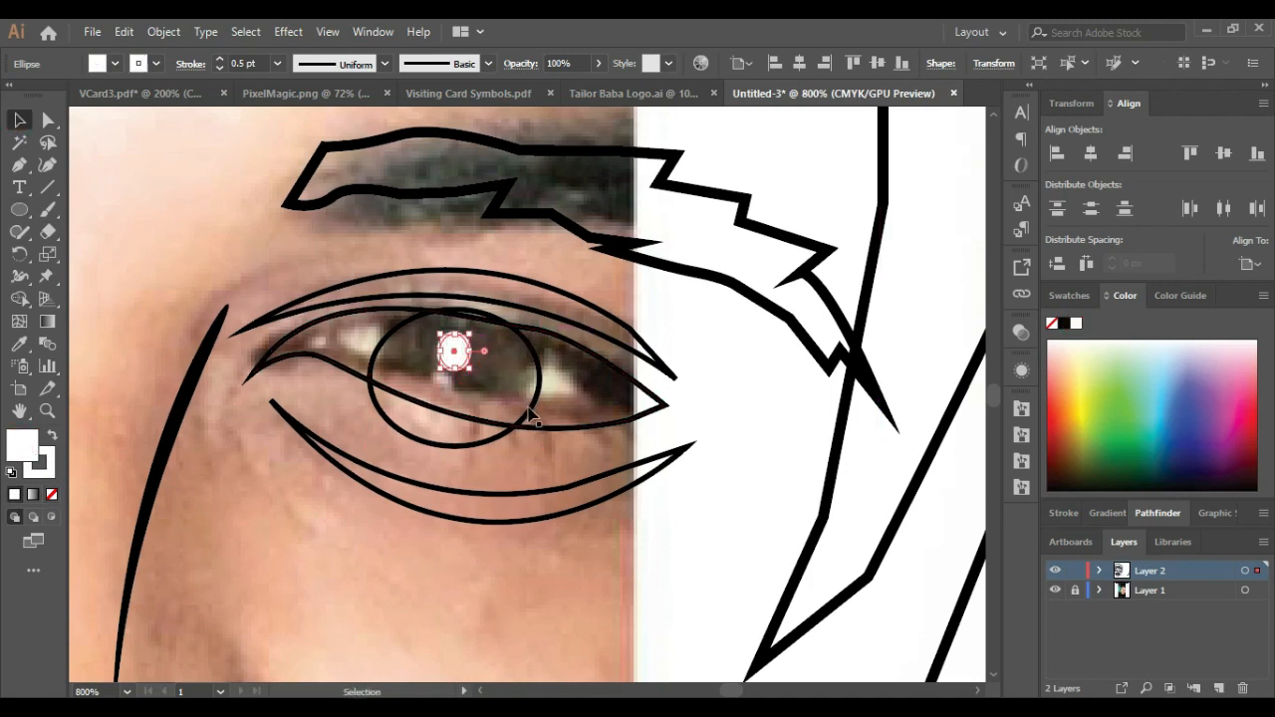
pyautogui.click(529, 413)
pyautogui.click(1063, 324)
pyautogui.scroll(-2, 458, 368)
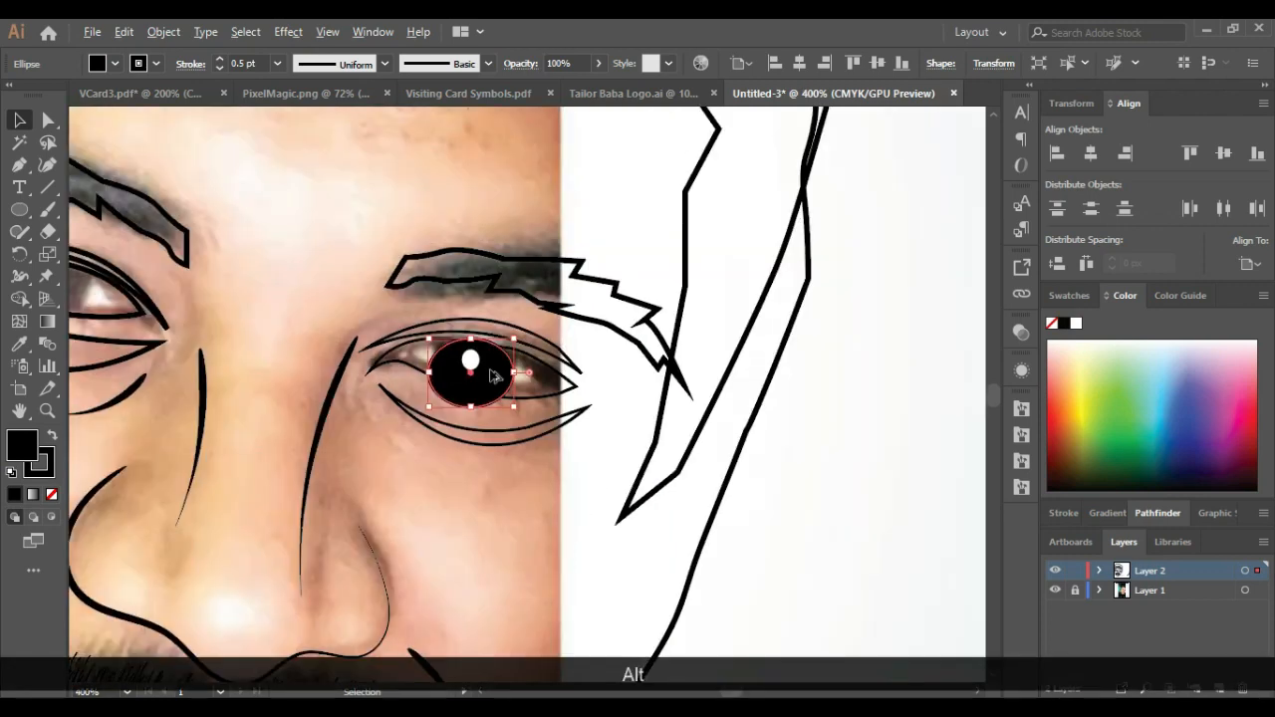
pyautogui.scroll(1, 458, 369)
# Step: Send the black iris backward one level and fill the inner eye outline with white
pyautogui.moveTo(460, 359); pyautogui.dragTo(460, 356)
pyautogui.rightClick(501, 369)
pyautogui.moveTo(647, 605)
pyautogui.click(773, 642)
pyautogui.click(548, 416)
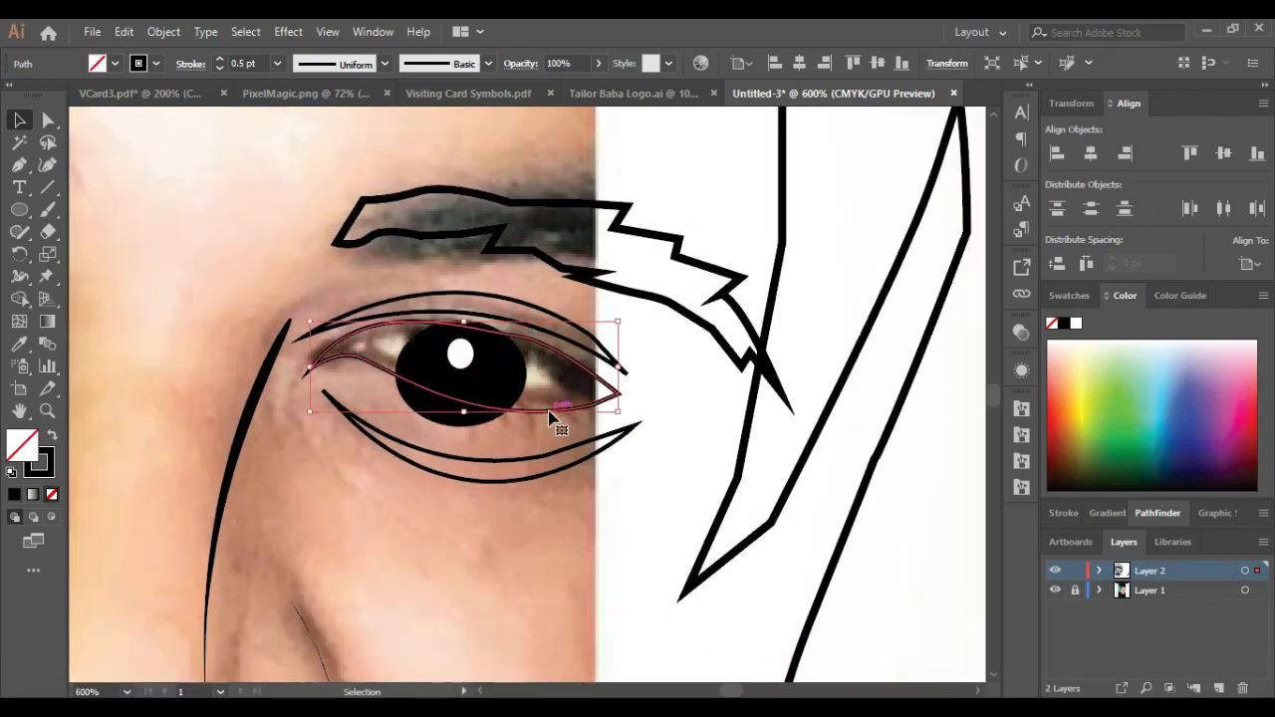
pyautogui.click(1074, 324)
# Step: Group the iris with its white highlight and send the group backward two levels
pyautogui.click(468, 370)
pyautogui.keyDown('shift'); pyautogui.click(459, 355); pyautogui.keyUp('shift')
pyautogui.hotkey('ctrl', 'g')
pyautogui.rightClick(481, 384)
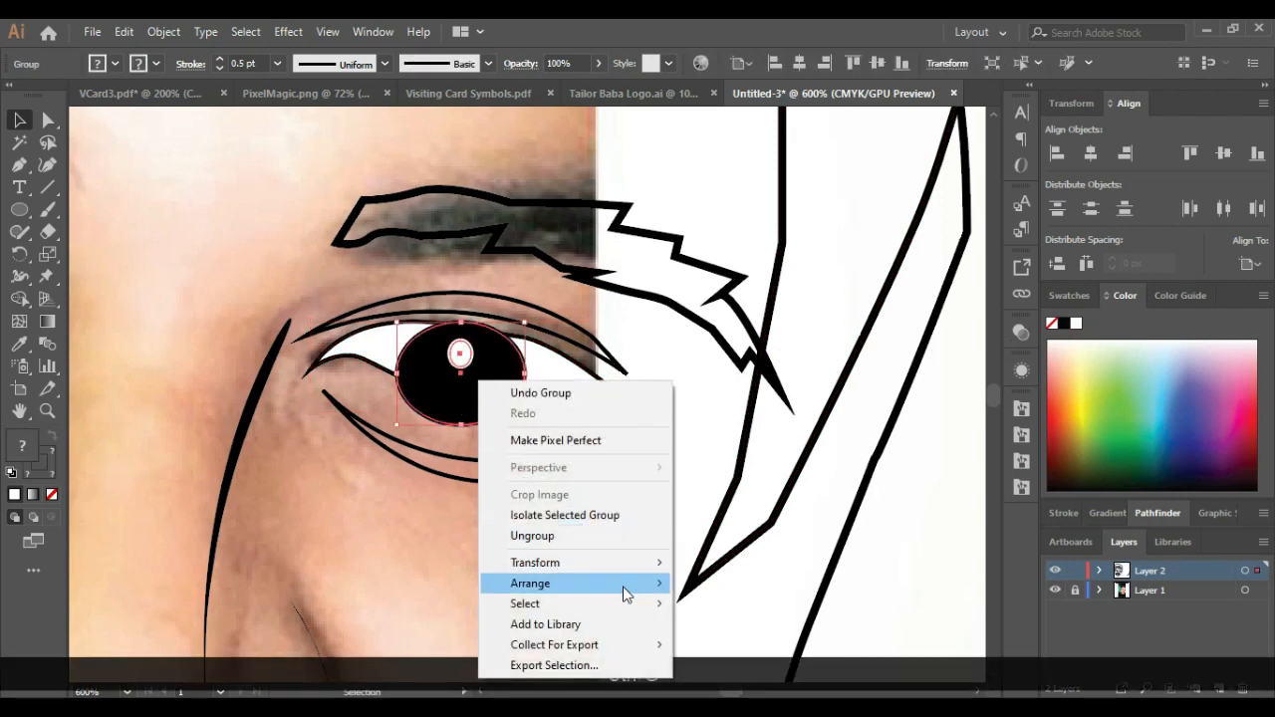
pyautogui.moveTo(619, 587)
pyautogui.click(725, 624)
pyautogui.rightClick(481, 396)
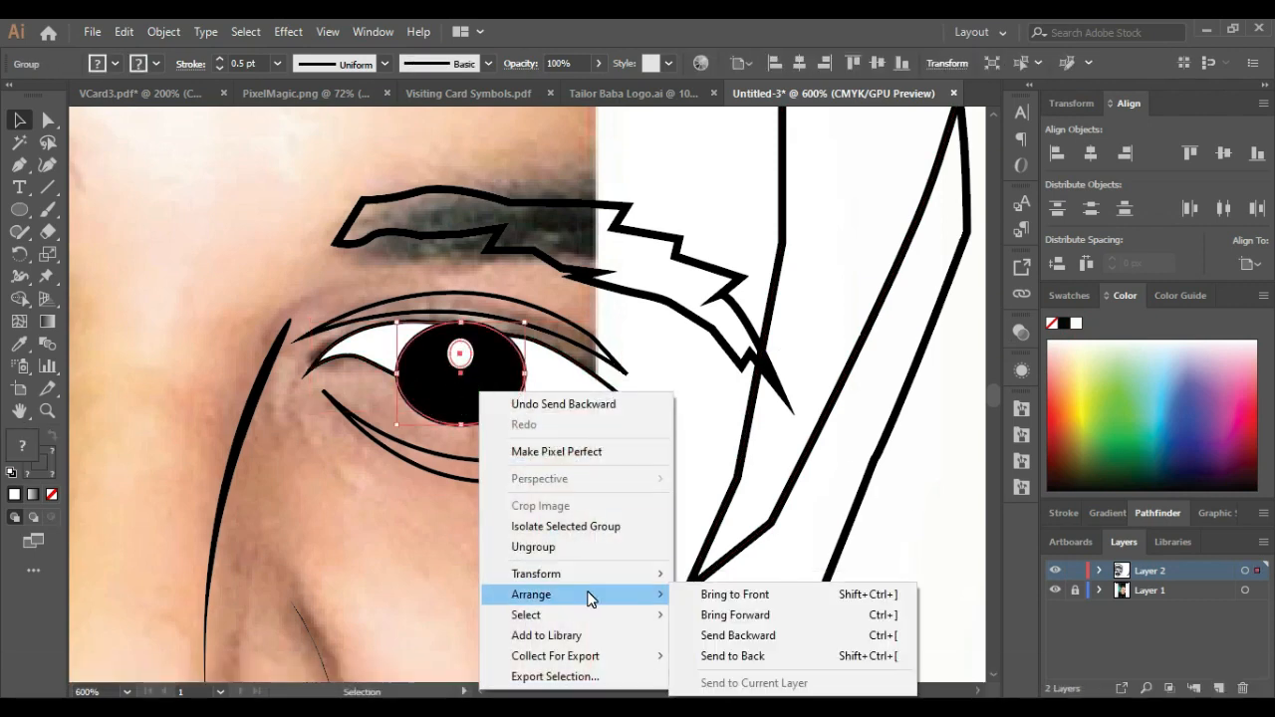
pyautogui.click(734, 631)
# Step: Try bringing the white eye shape to the front, and undo that reordering
pyautogui.click(570, 413)
pyautogui.rightClick(571, 414)
pyautogui.moveTo(627, 602)
pyautogui.click(857, 603)
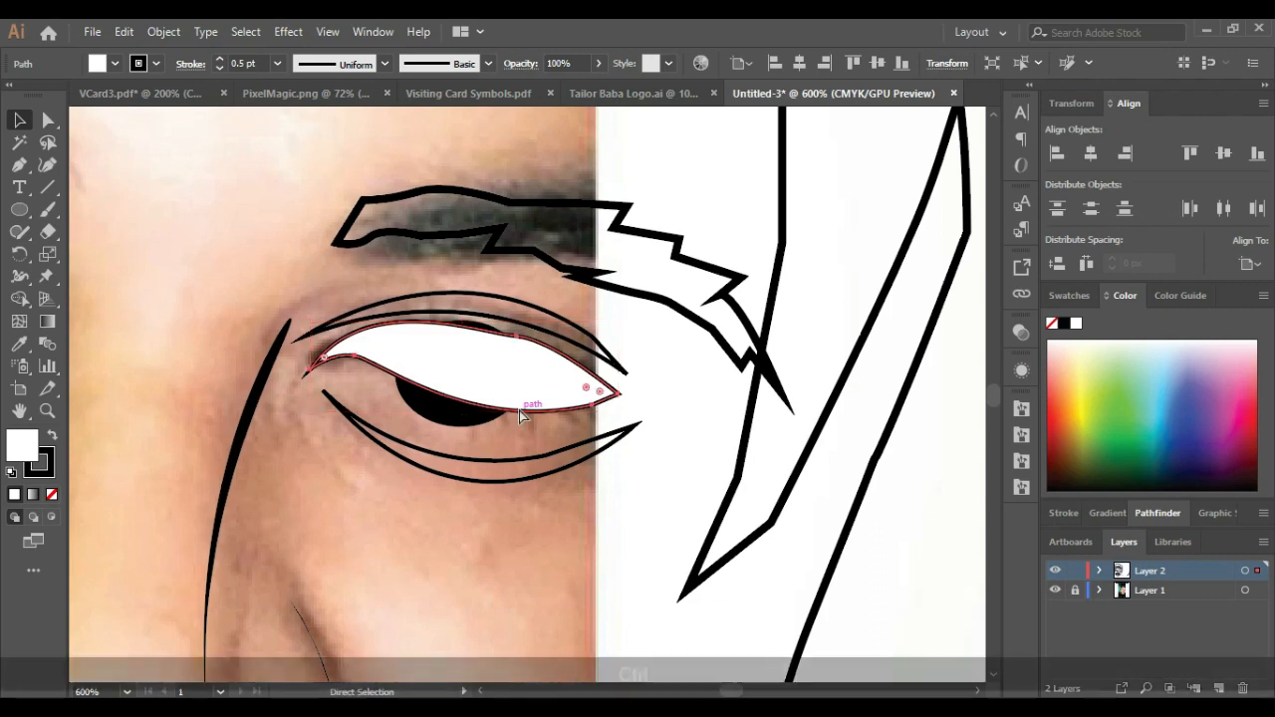
pyautogui.hotkey('ctrl', 'z')
# Step: Trim the iris parts extending outside the white eye shape with Shape Builder, and deselect the artwork
pyautogui.keyDown('shift'); pyautogui.click(498, 369); pyautogui.keyUp('shift')
pyautogui.keyDown('shift'); pyautogui.click(562, 370); pyautogui.keyUp('shift')
pyautogui.keyDown('shift'); pyautogui.click(564, 368); pyautogui.keyUp('shift')
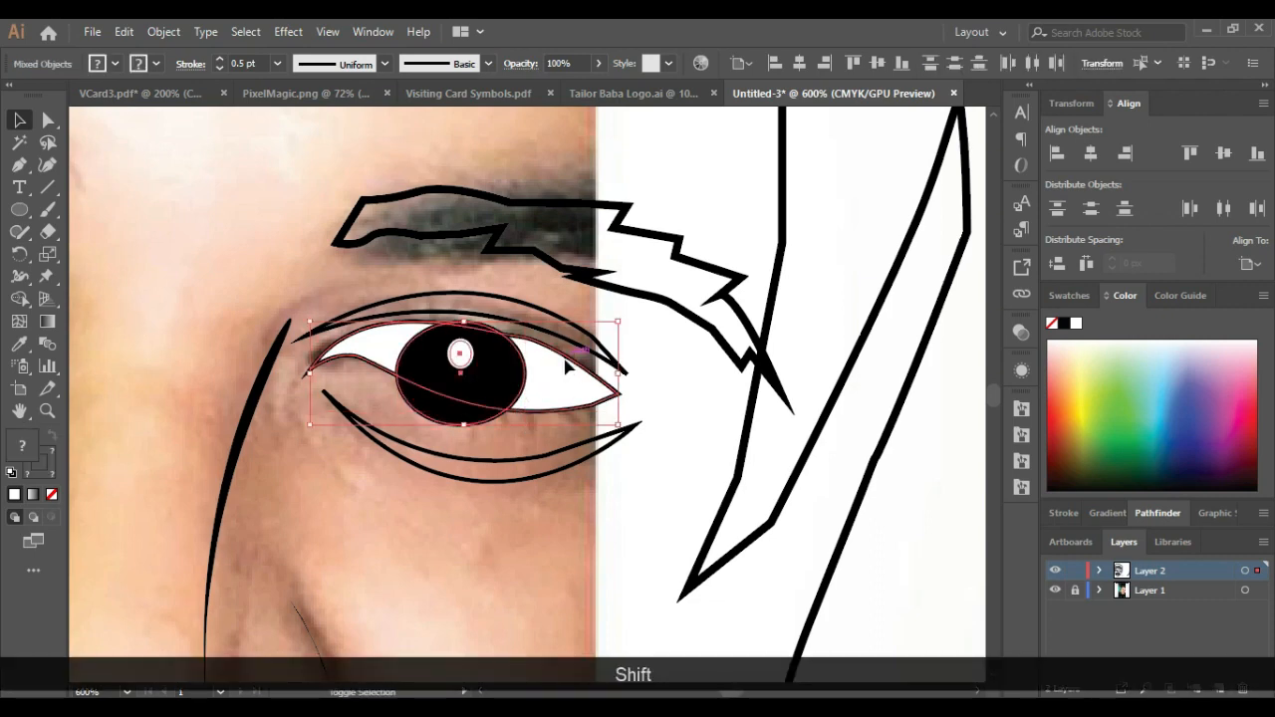
pyautogui.click(19, 299)
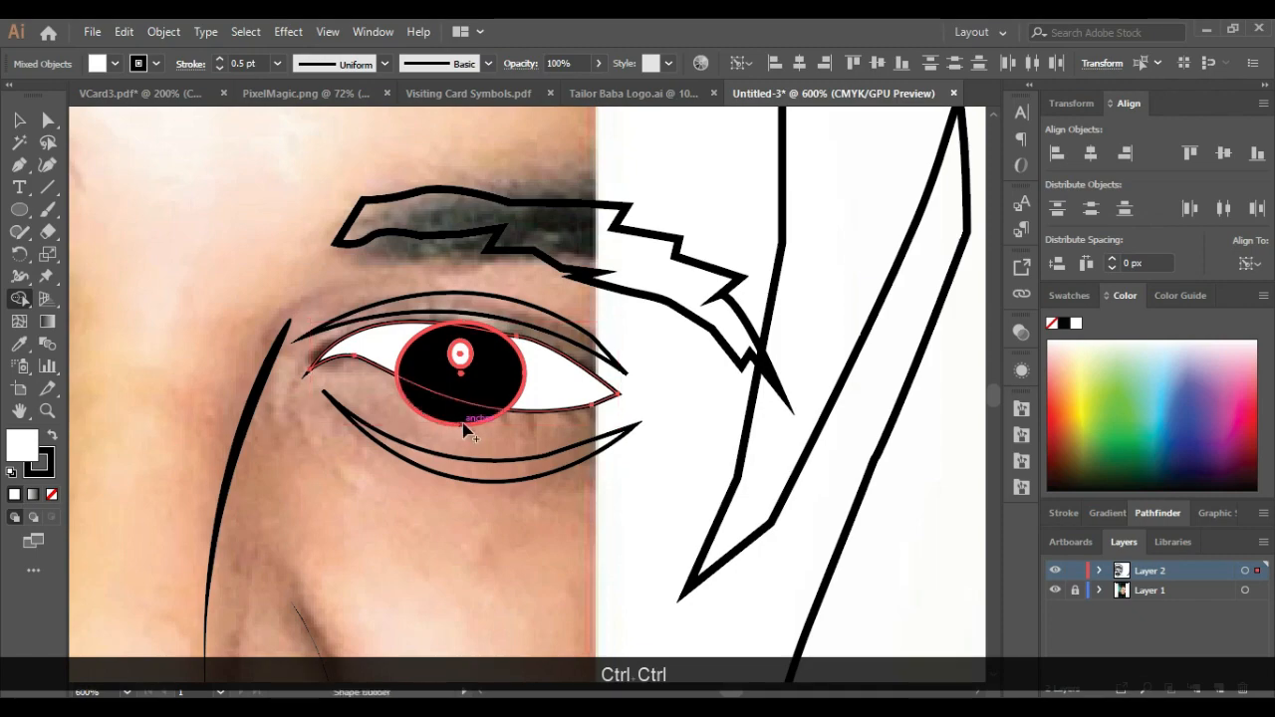
pyautogui.scroll(3, 463, 429)
pyautogui.keyDown('alt'); pyautogui.click(474, 313); pyautogui.keyUp('alt')
pyautogui.scroll(-6, 476, 316)
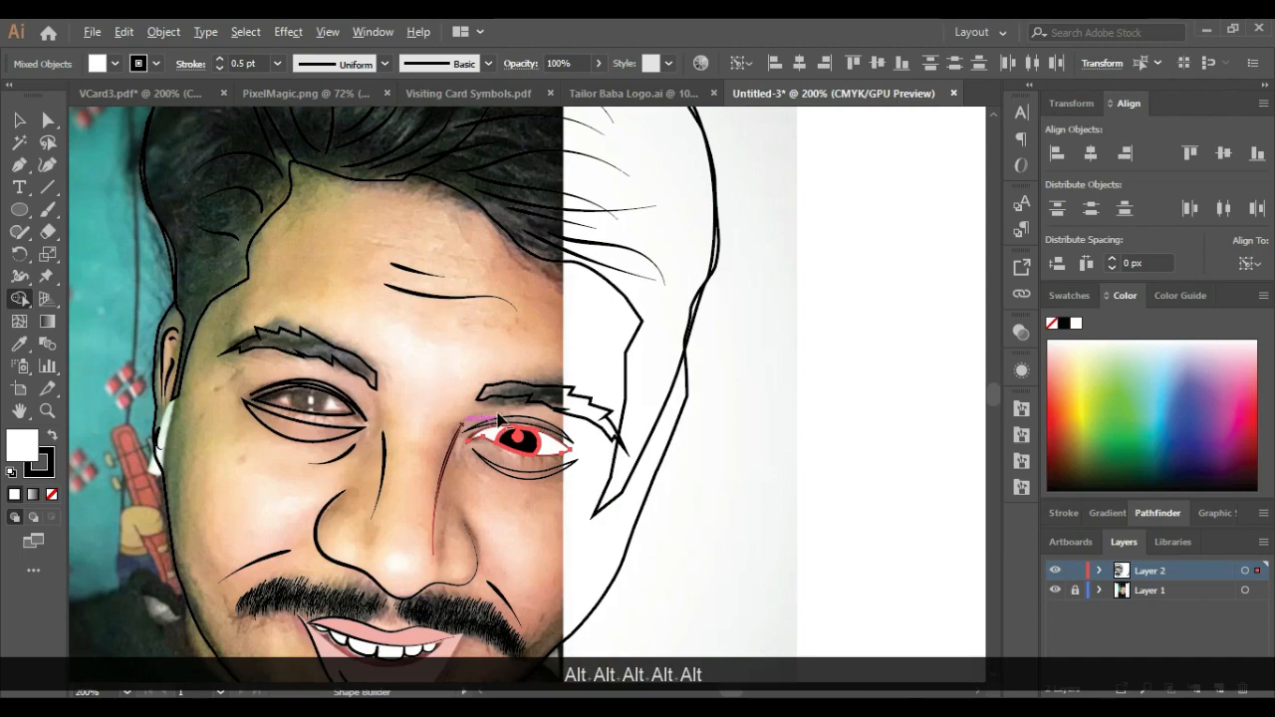
pyautogui.scroll(1, 501, 420)
pyautogui.click(19, 120)
pyautogui.click(950, 598)
pyautogui.scroll(-2, 950, 597)
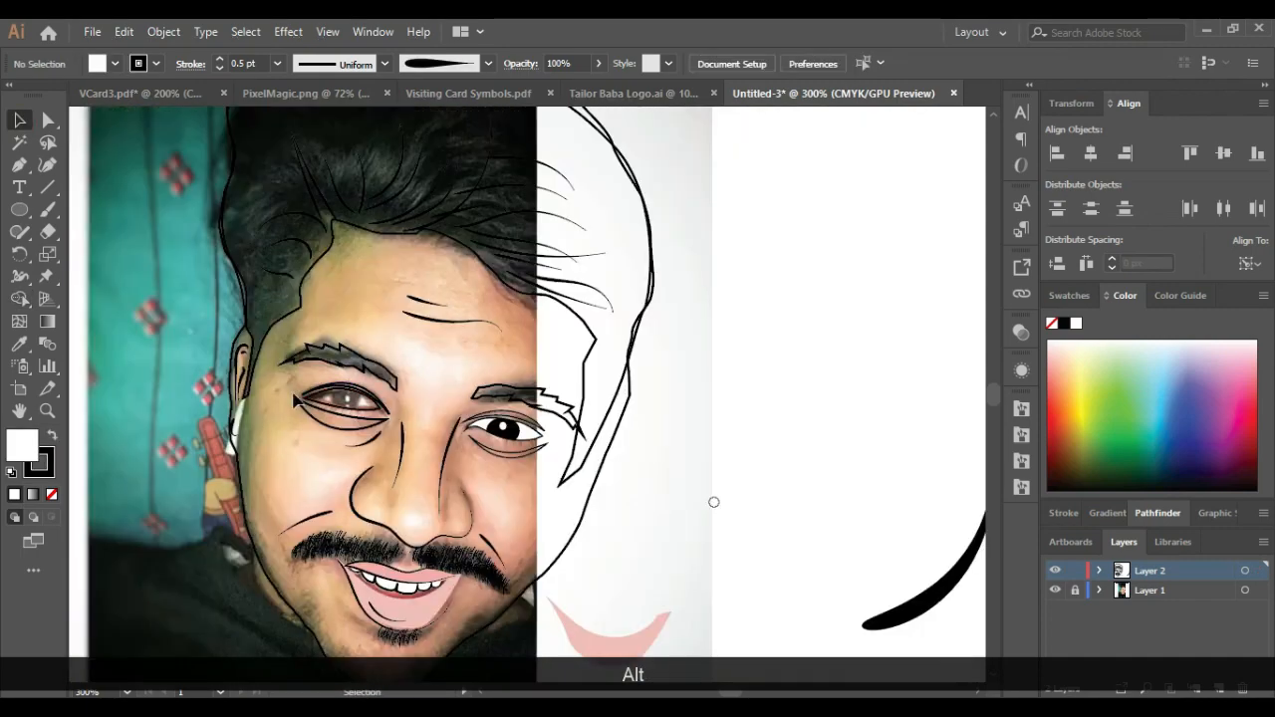
# Step: Copy the white highlight ellipse in the trimmed iris to a spot lower down in the same eye
pyautogui.scroll(5, 402, 408)
pyautogui.scroll(-3, 266, 379)
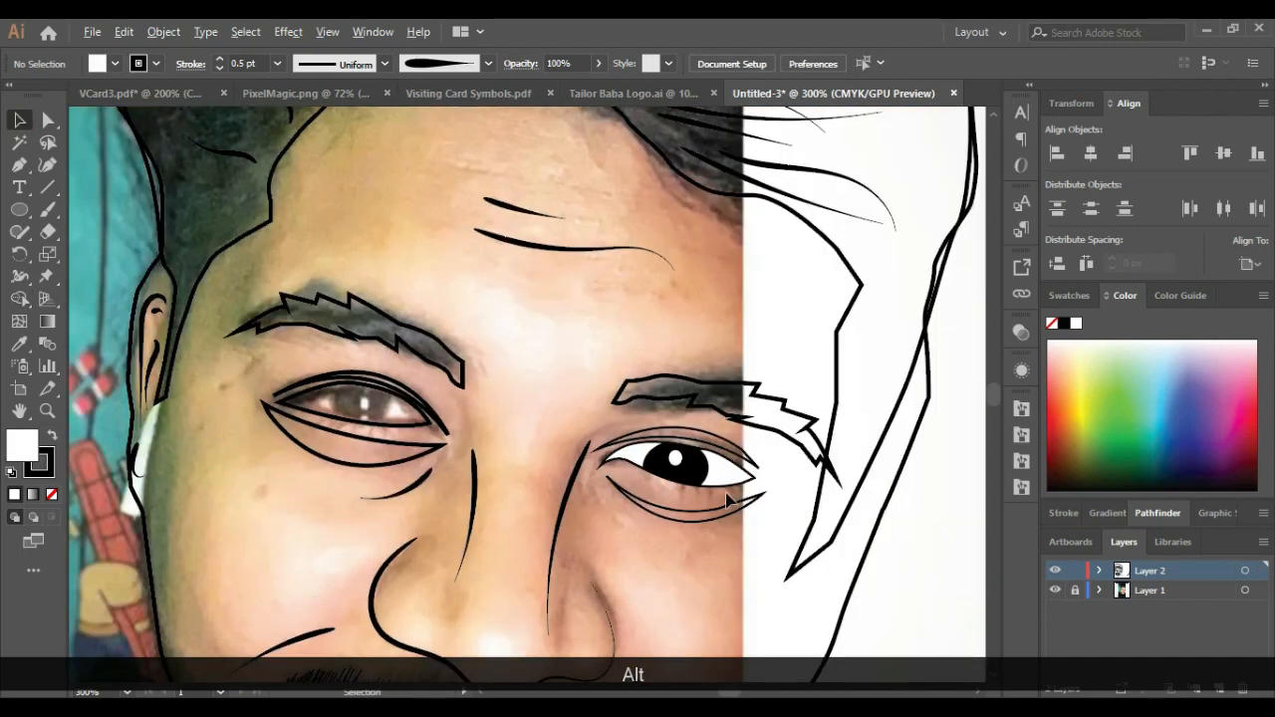
pyautogui.scroll(3, 617, 441)
pyautogui.click(606, 428)
pyautogui.rightClick(608, 424)
pyautogui.press('alt')
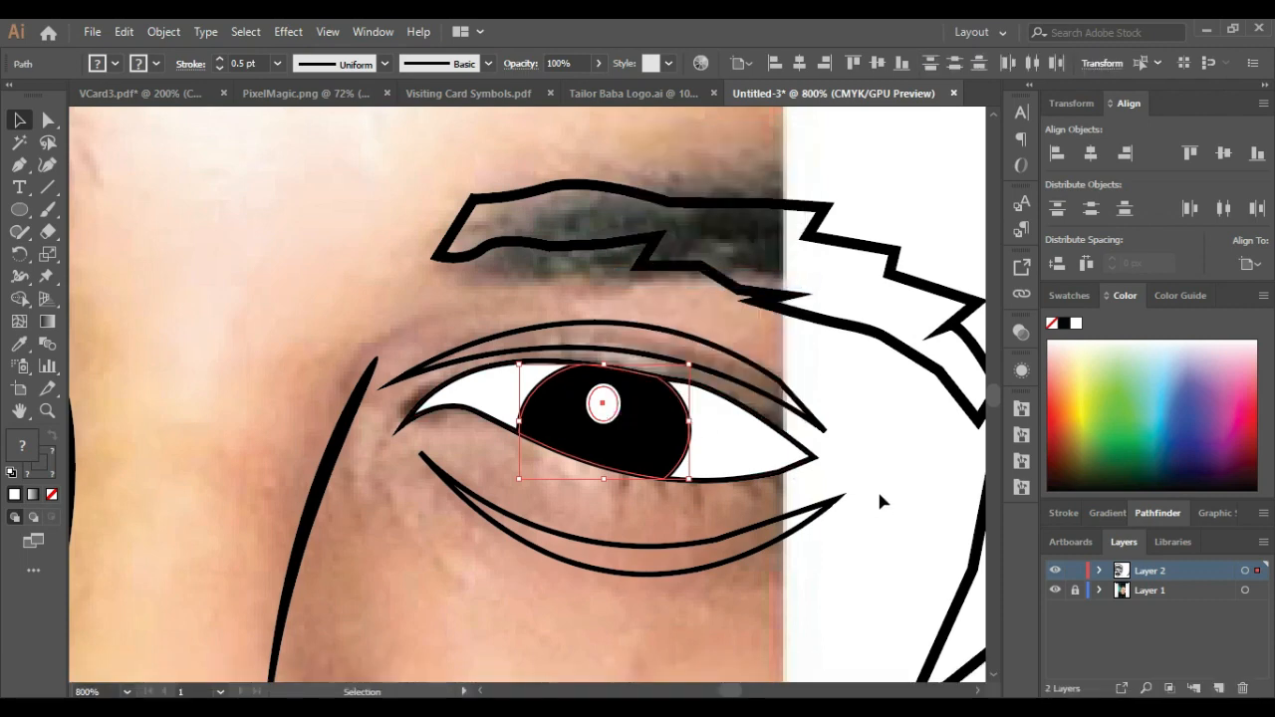
pyautogui.click(611, 427)
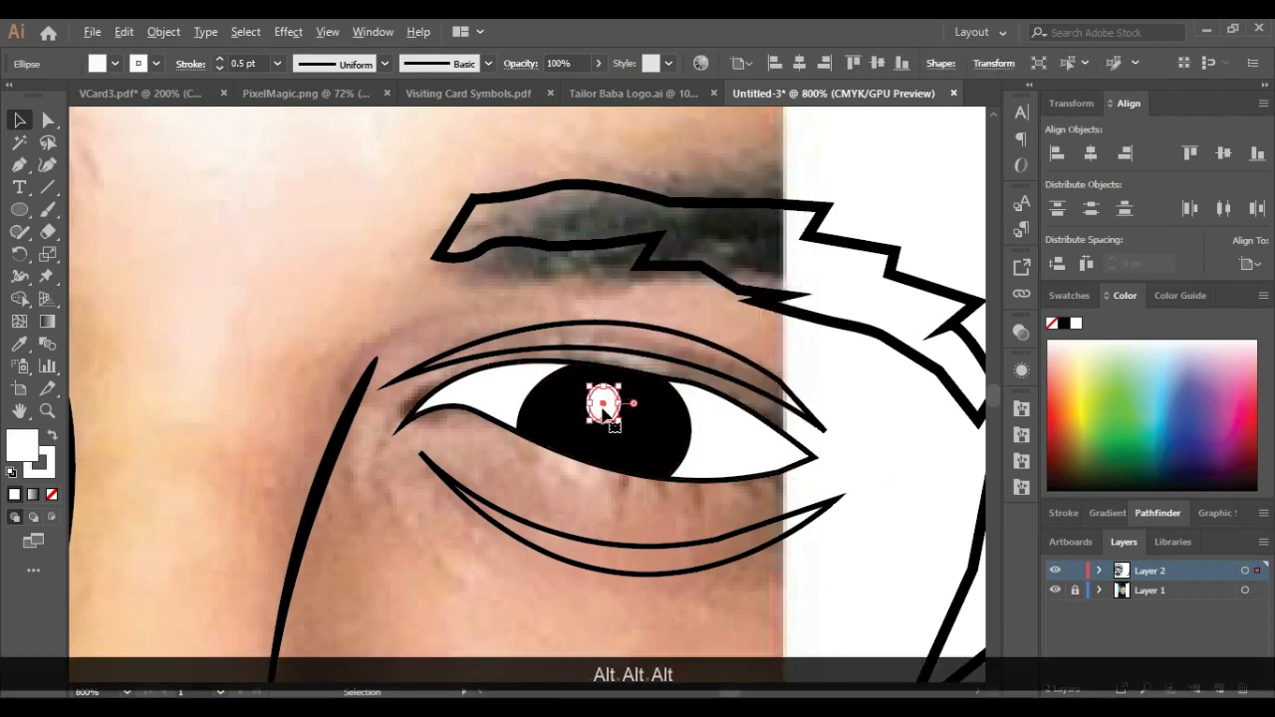
pyautogui.moveTo(604, 422); pyautogui.dragTo(637, 525)
pyautogui.scroll(4, 607, 415)
pyautogui.scroll(-7, 623, 479)
pyautogui.scroll(2, 614, 488)
# Step: Shrink the copied highlight and position it near the lower edge of the iris
pyautogui.moveTo(651, 456); pyautogui.dragTo(639, 470)
pyautogui.scroll(2, 649, 508)
pyautogui.scroll(2, 619, 467)
pyautogui.moveTo(647, 402); pyautogui.dragTo(625, 482)
pyautogui.scroll(-1, 573, 468)
pyautogui.scroll(-8, 572, 468)
pyautogui.click(767, 472)
pyautogui.scroll(3, 565, 475)
pyautogui.scroll(3, 634, 460)
pyautogui.press('Left')
pyautogui.scroll(-3, 673, 507)
pyautogui.click(834, 543)
# Step: Draw a white highlight circle without stroke over the light reflection in the photo's other eye
pyautogui.scroll(3, 476, 437)
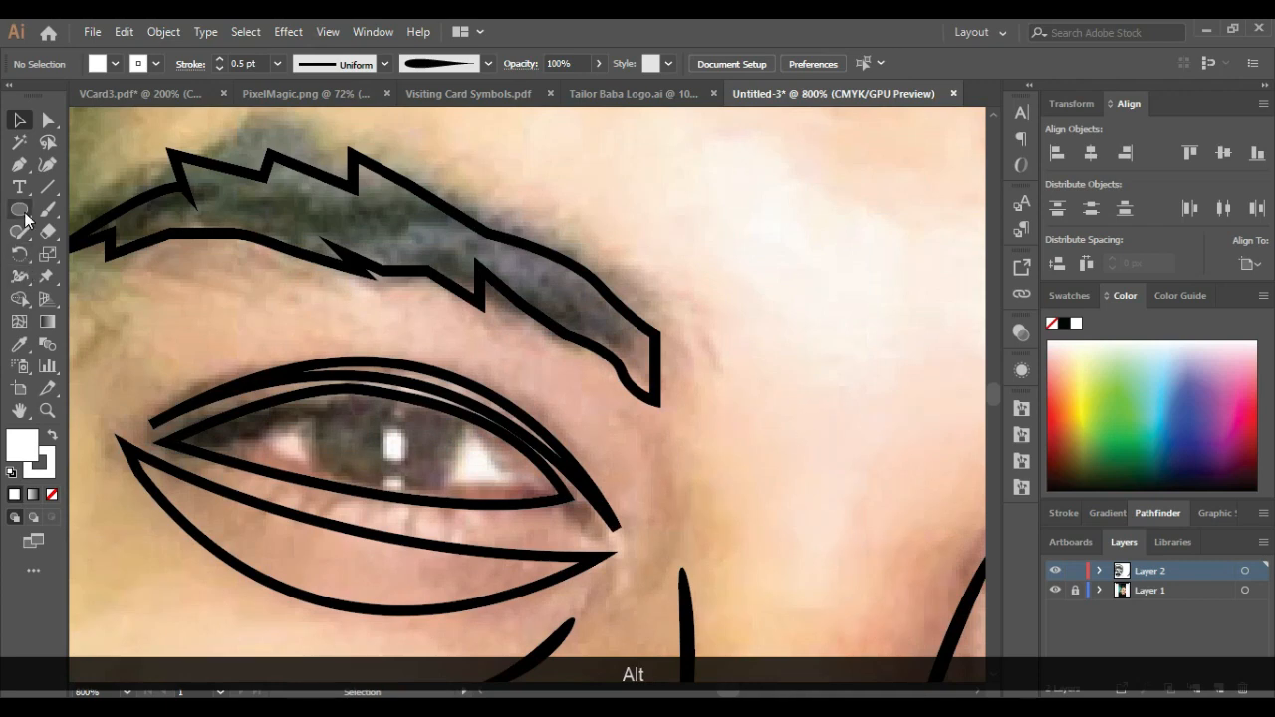
pyautogui.moveTo(384, 431); pyautogui.dragTo(412, 464)
pyautogui.click(43, 476)
pyautogui.click(52, 494)
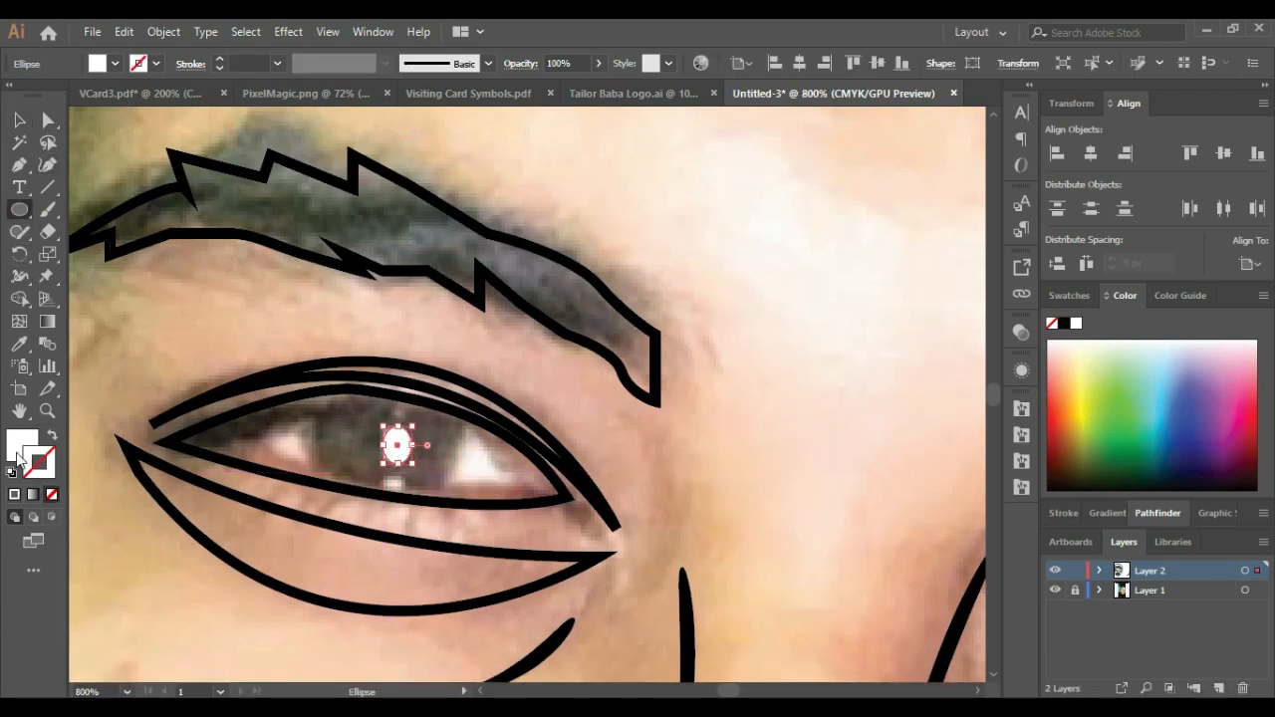
pyautogui.moveTo(414, 446); pyautogui.dragTo(423, 447)
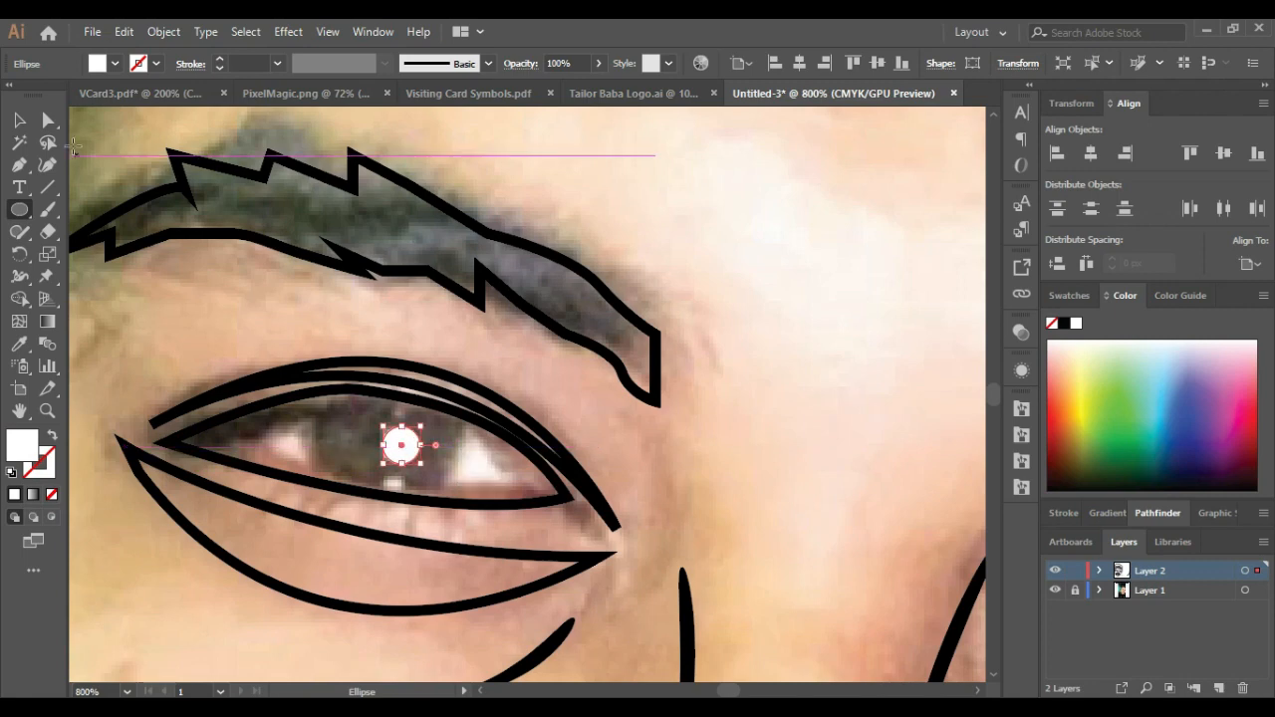
pyautogui.click(16, 124)
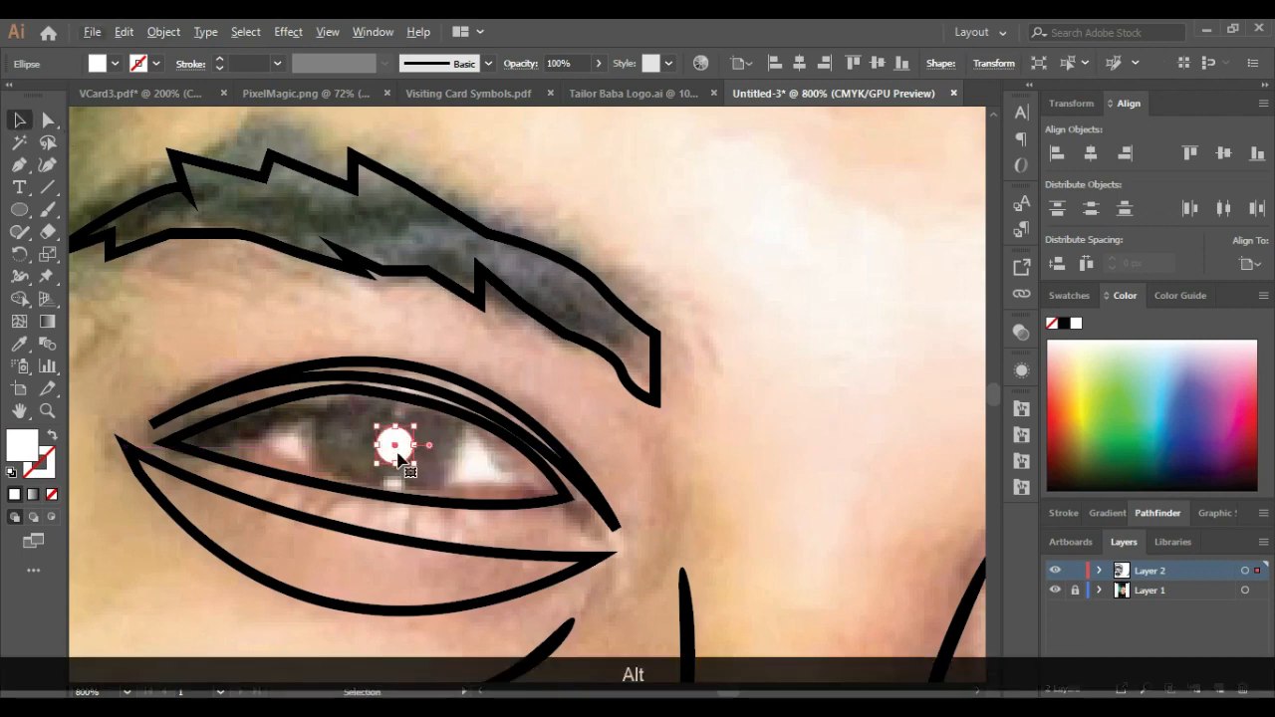
# Step: Duplicate the white highlight circle and place a much smaller copy just below the original
pyautogui.scroll(2, 402, 454)
pyautogui.moveTo(407, 450); pyautogui.dragTo(413, 516)
pyautogui.moveTo(451, 455); pyautogui.dragTo(393, 466)
pyautogui.scroll(-2, 386, 450)
pyautogui.scroll(2, 397, 480)
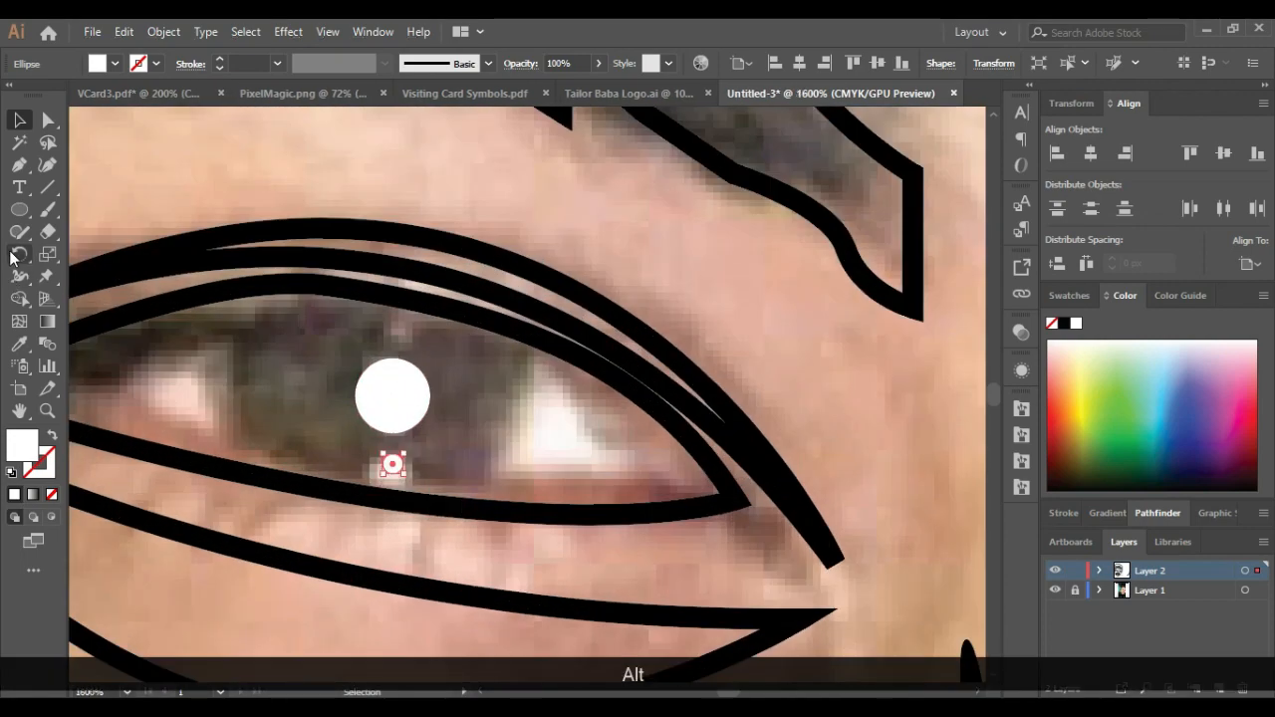
# Step: Draw a large iris circle over the eye's dark area and fill it with black
pyautogui.click(19, 211)
pyautogui.moveTo(224, 286)
pyautogui.mouseDown()
pyautogui.moveTo(398, 455)
pyautogui.moveTo(522, 463)
pyautogui.moveTo(488, 438)
pyautogui.mouseUp()
pyautogui.click(17, 120)
pyautogui.click(1063, 323)
# Step: Send the black iris circle backward two levels, behind both white highlights
pyautogui.rightClick(498, 389)
pyautogui.moveTo(643, 604)
pyautogui.click(762, 644)
pyautogui.rightClick(480, 436)
pyautogui.click(713, 382)
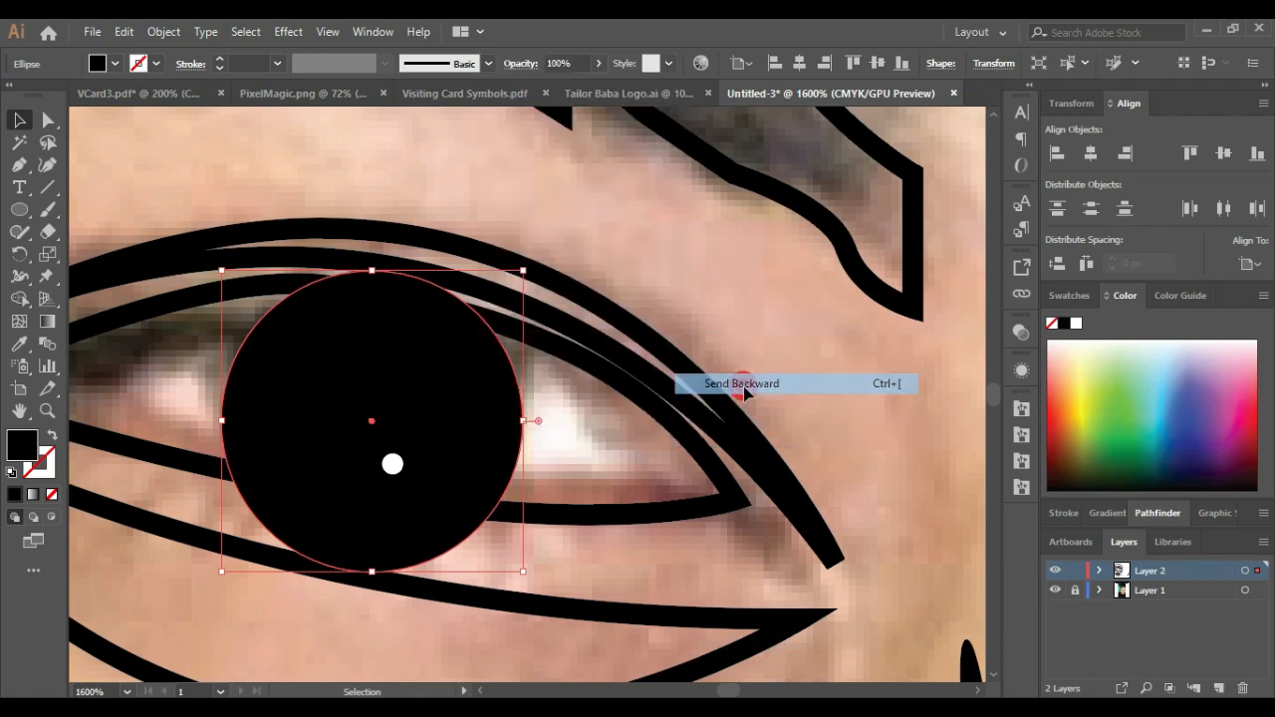
# Step: Fill the inner eye outline around the new iris with white
pyautogui.scroll(-3, 488, 418)
pyautogui.scroll(1, 498, 398)
pyautogui.click(538, 368)
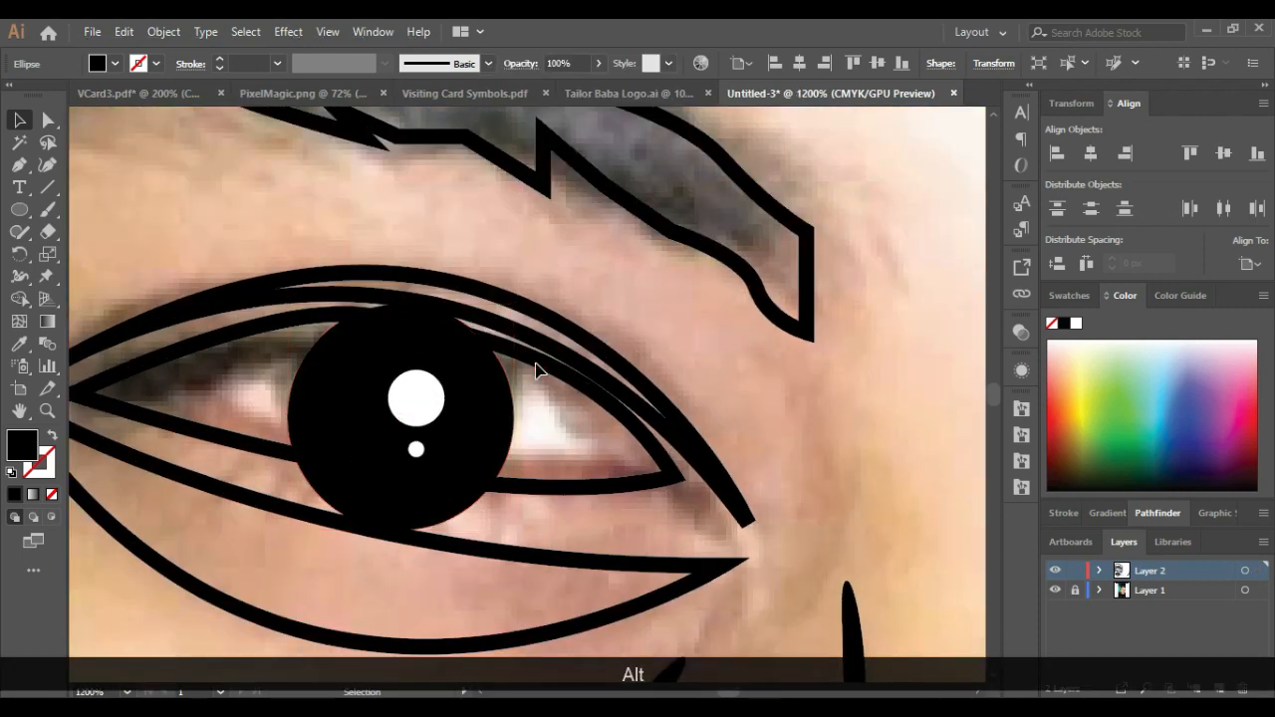
pyautogui.click(560, 360)
pyautogui.click(1076, 323)
# Step: Cut away the upper and lower iris parts overlapping the second eye's outline with Shape Builder
pyautogui.keyDown('shift'); pyautogui.click(503, 429); pyautogui.keyUp('shift')
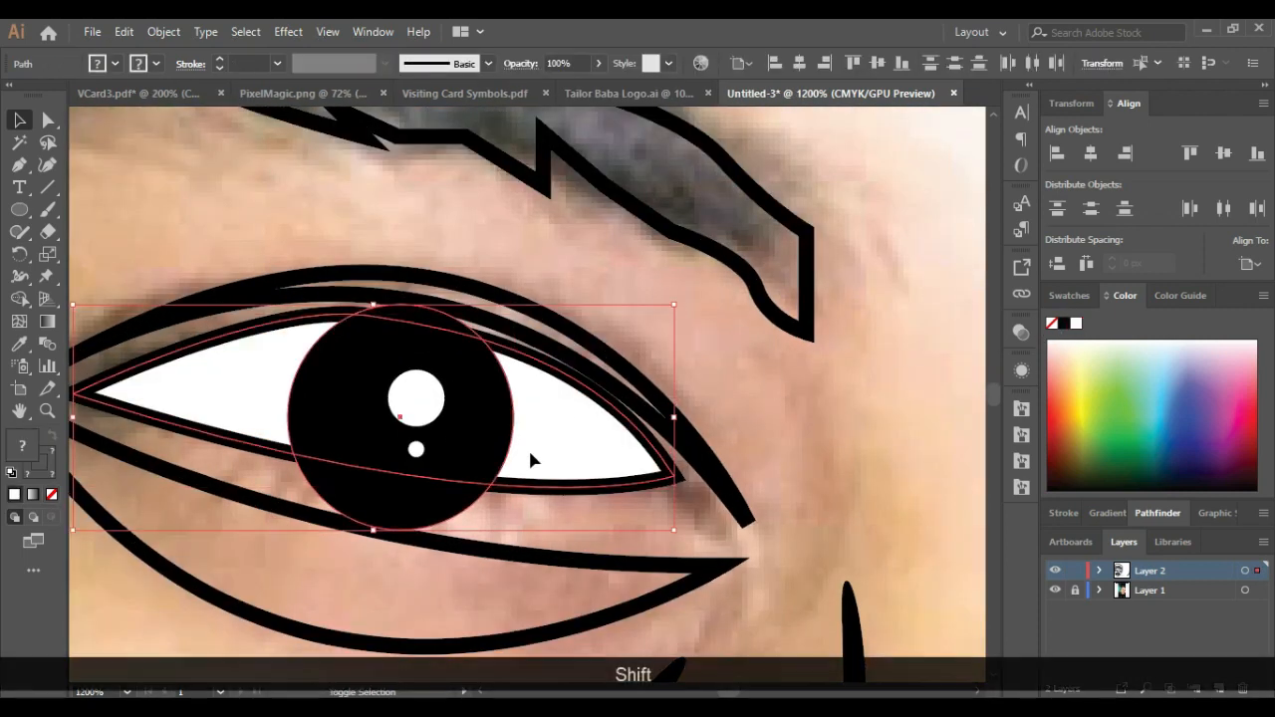
pyautogui.click(20, 299)
pyautogui.keyDown('alt'); pyautogui.click(409, 314); pyautogui.keyUp('alt')
pyautogui.keyDown('alt'); pyautogui.click(366, 495); pyautogui.keyUp('alt')
pyautogui.scroll(-5, 298, 433)
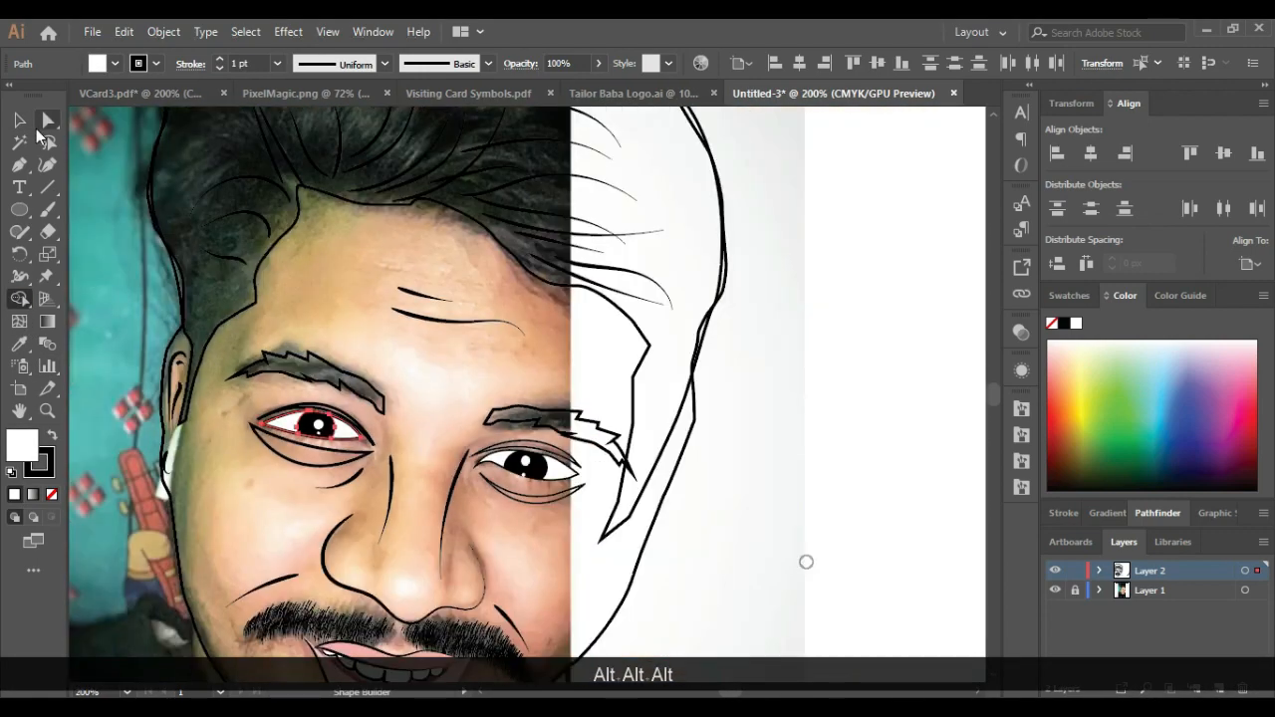
pyautogui.press('v')
pyautogui.click(885, 467)
# Step: Fill the face outline with a pale pinkish-peach skin tone, trying several shades
pyautogui.scroll(-2, 659, 446)
pyautogui.scroll(1, 502, 509)
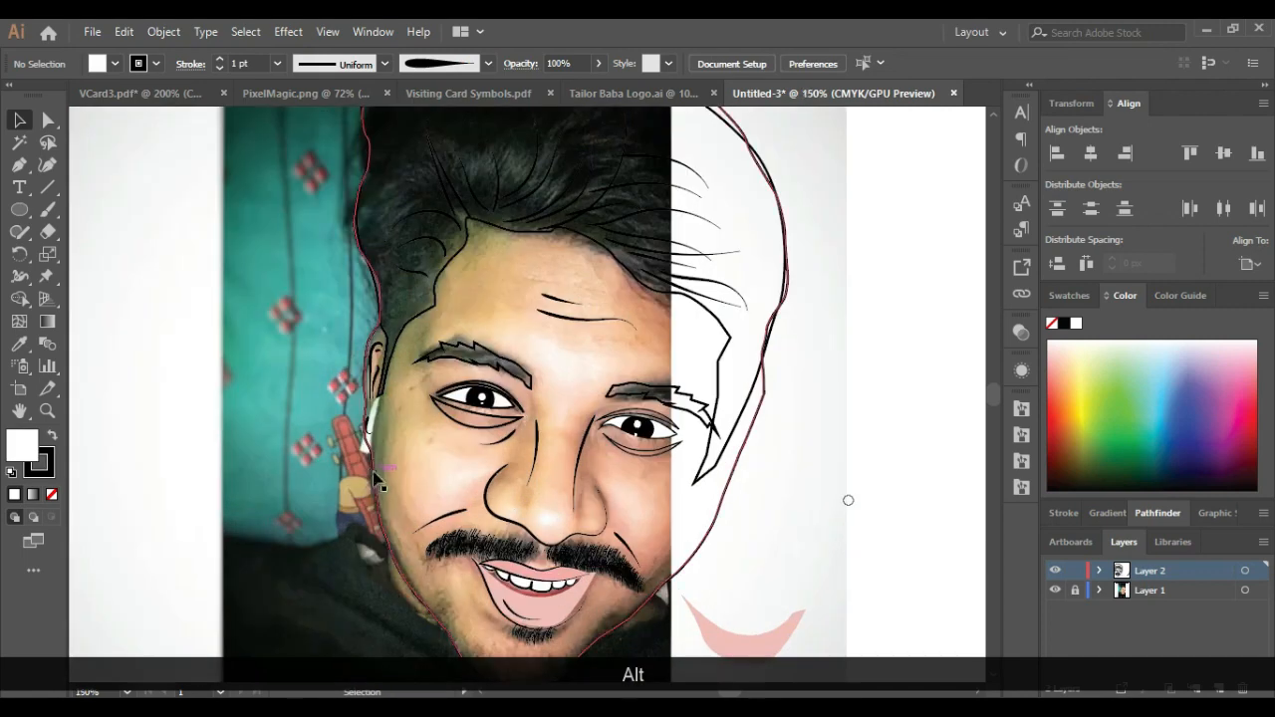
pyautogui.click(373, 478)
pyautogui.click(1080, 345)
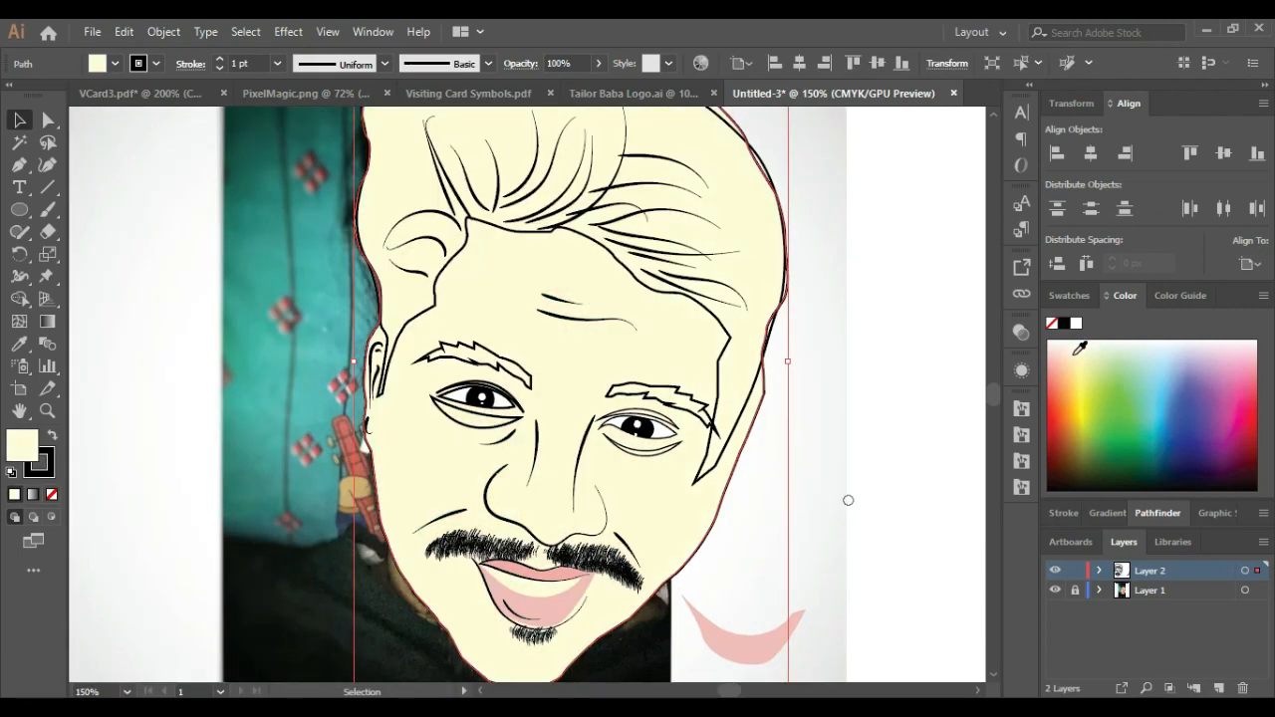
pyautogui.click(1065, 354)
pyautogui.click(1153, 295)
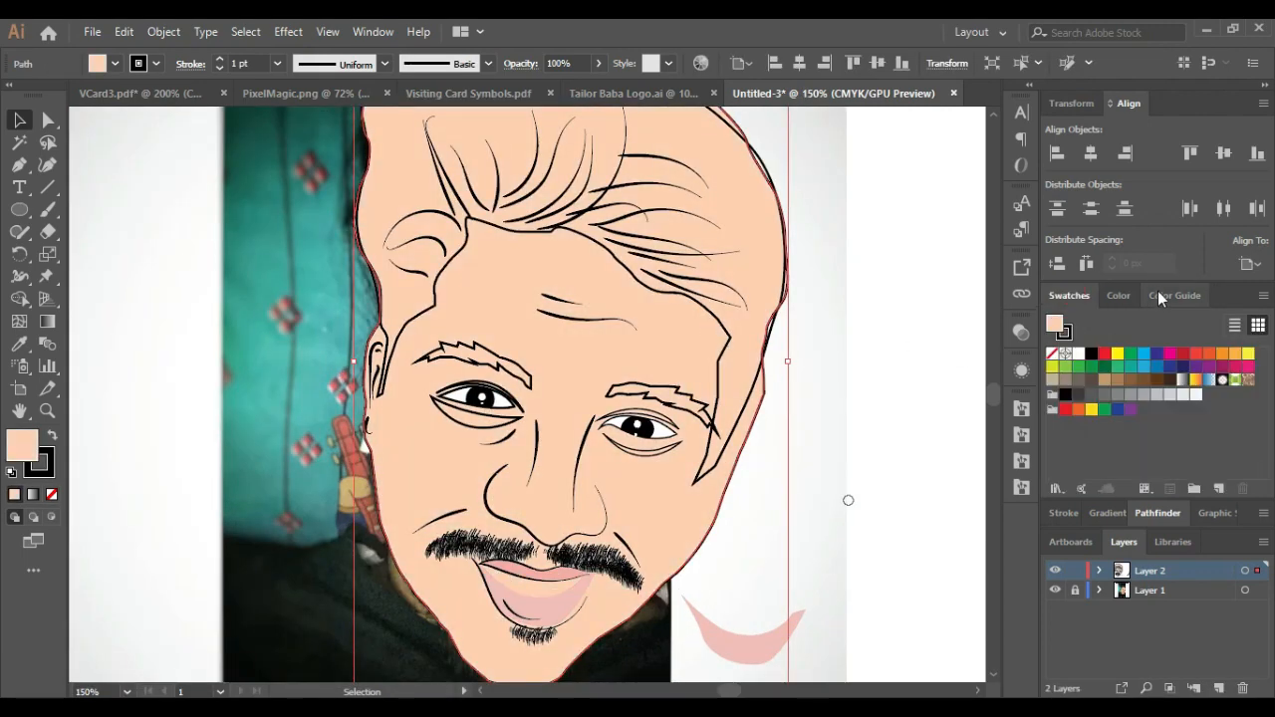
pyautogui.click(1208, 374)
pyautogui.click(1069, 295)
pyautogui.click(1119, 295)
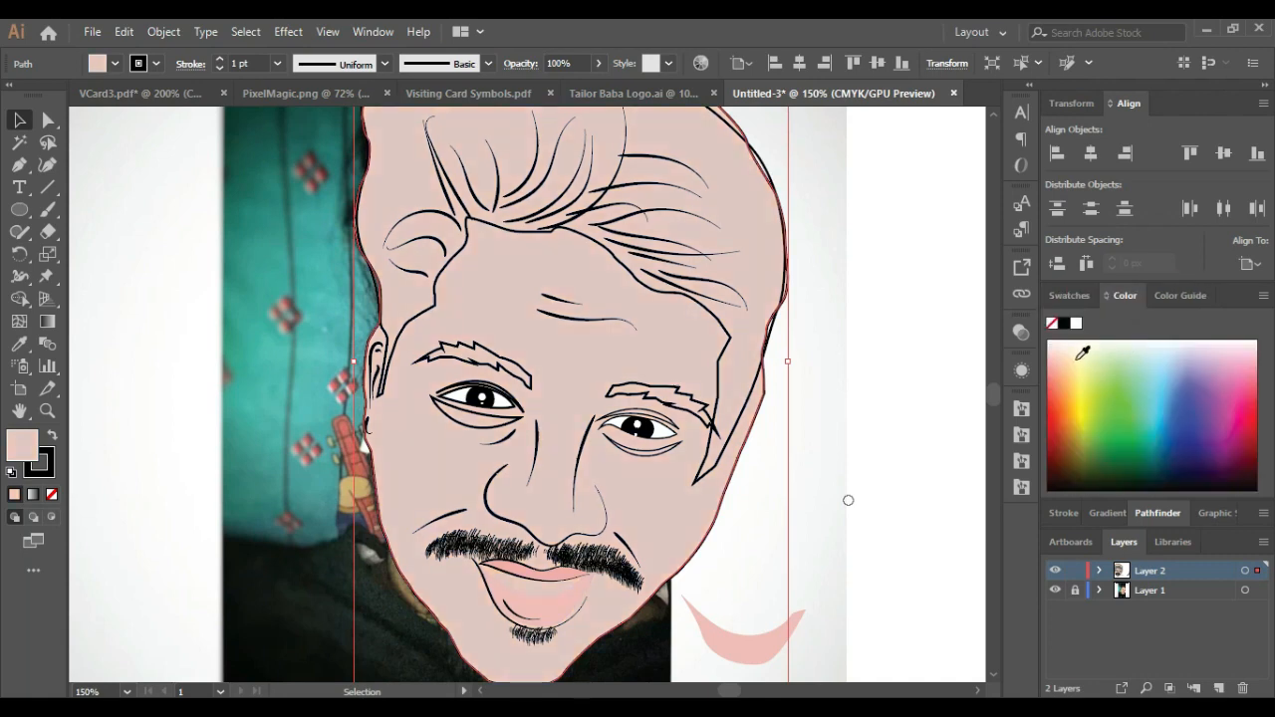
pyautogui.click(1073, 345)
pyautogui.click(1054, 347)
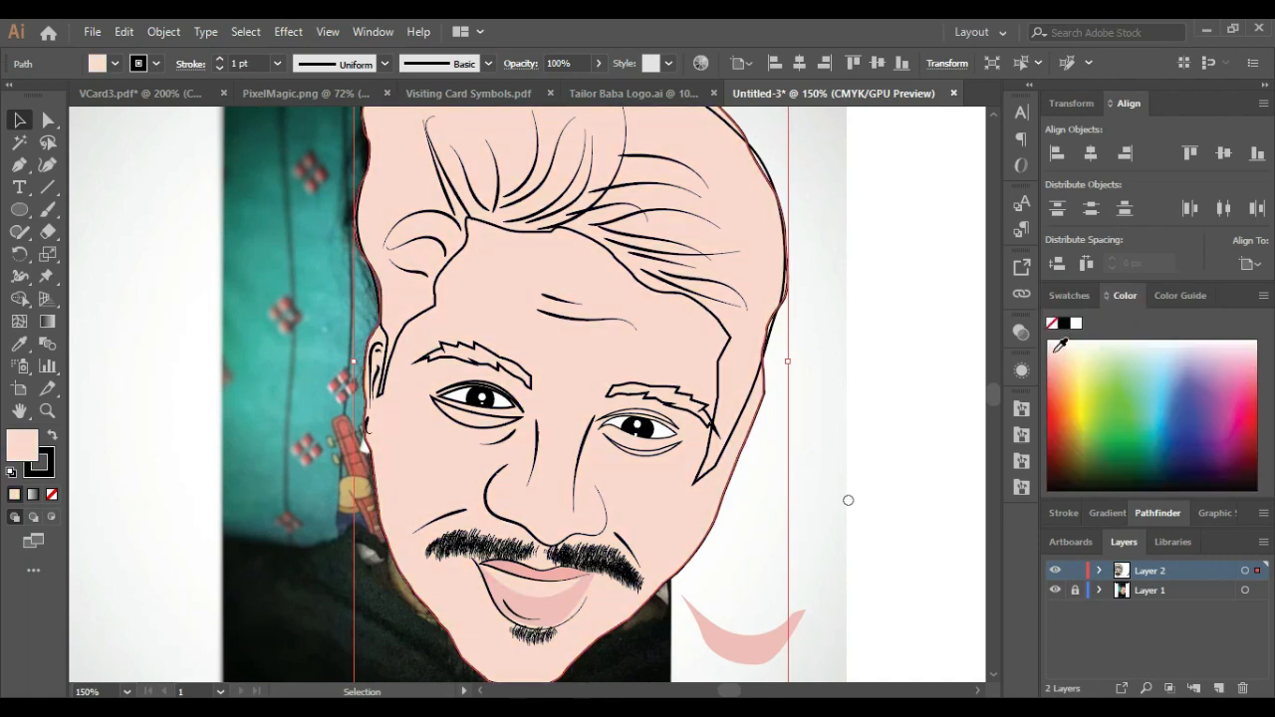
pyautogui.click(1061, 344)
pyautogui.click(1058, 346)
# Step: Fill the hair outline with black and remove its stroke
pyautogui.scroll(-3, 645, 365)
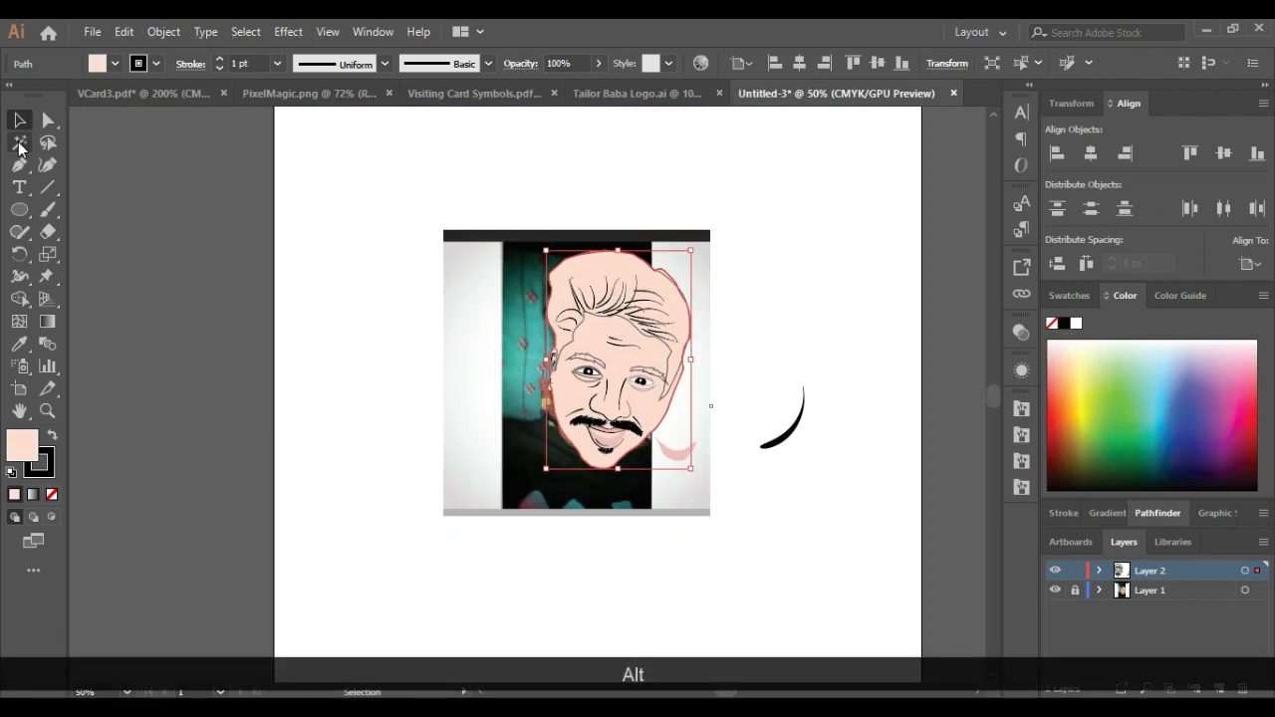
pyautogui.scroll(2, 653, 298)
pyautogui.click(647, 289)
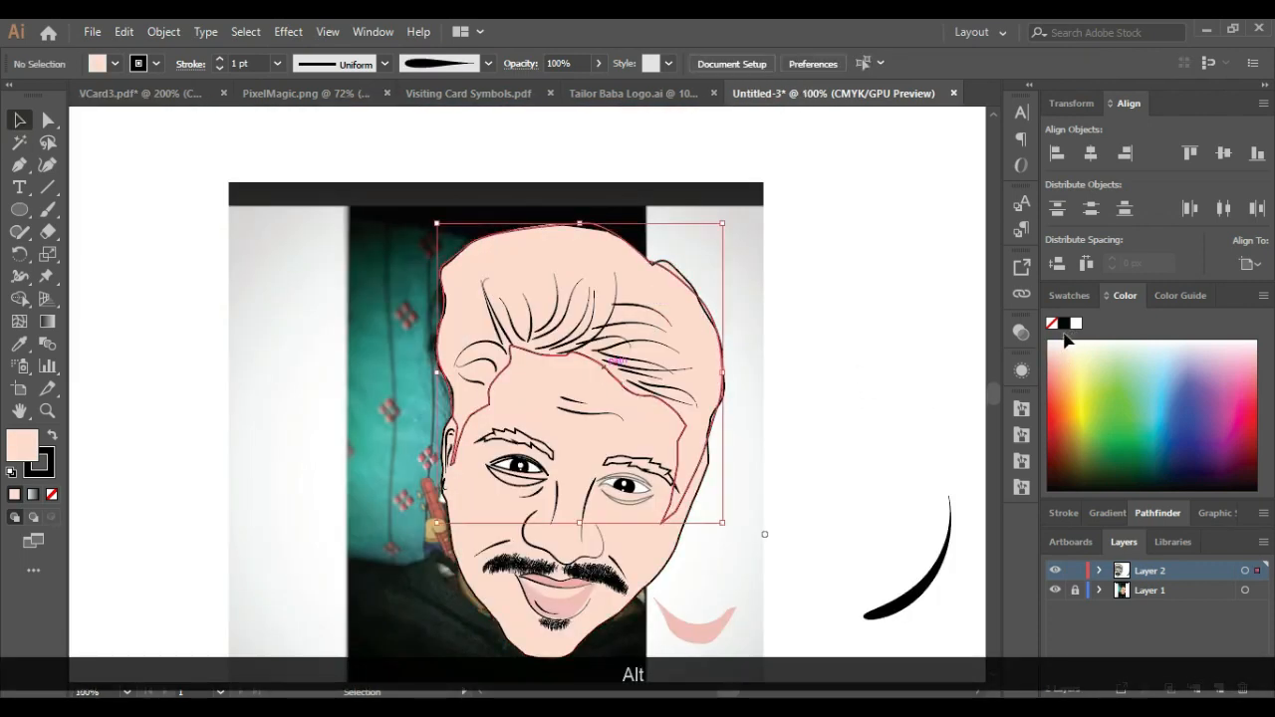
pyautogui.click(1063, 324)
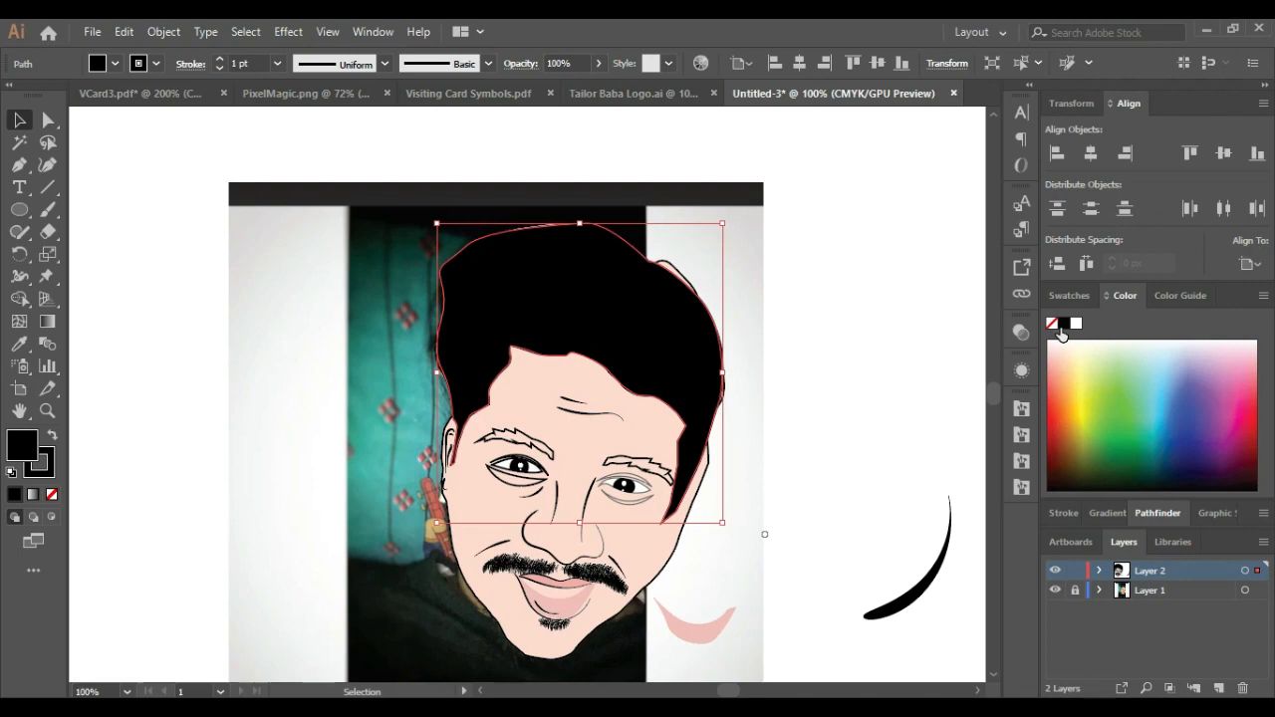
pyautogui.scroll(1, 942, 405)
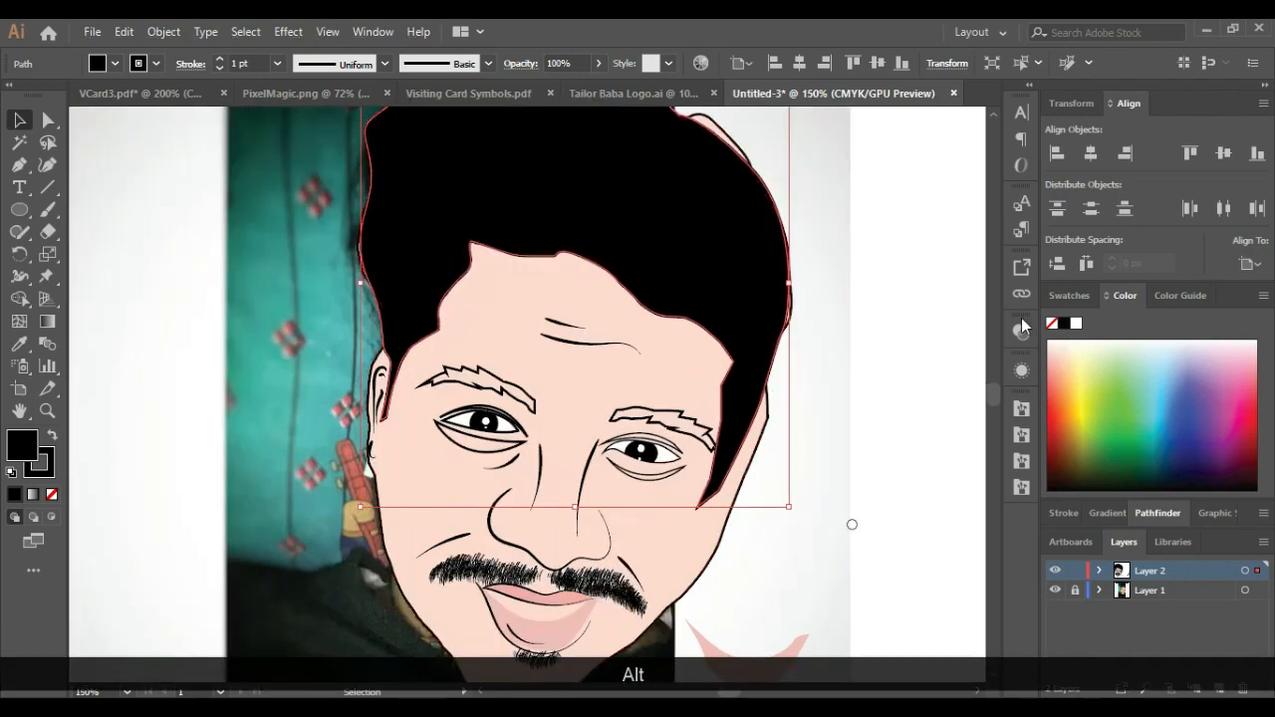
pyautogui.click(53, 496)
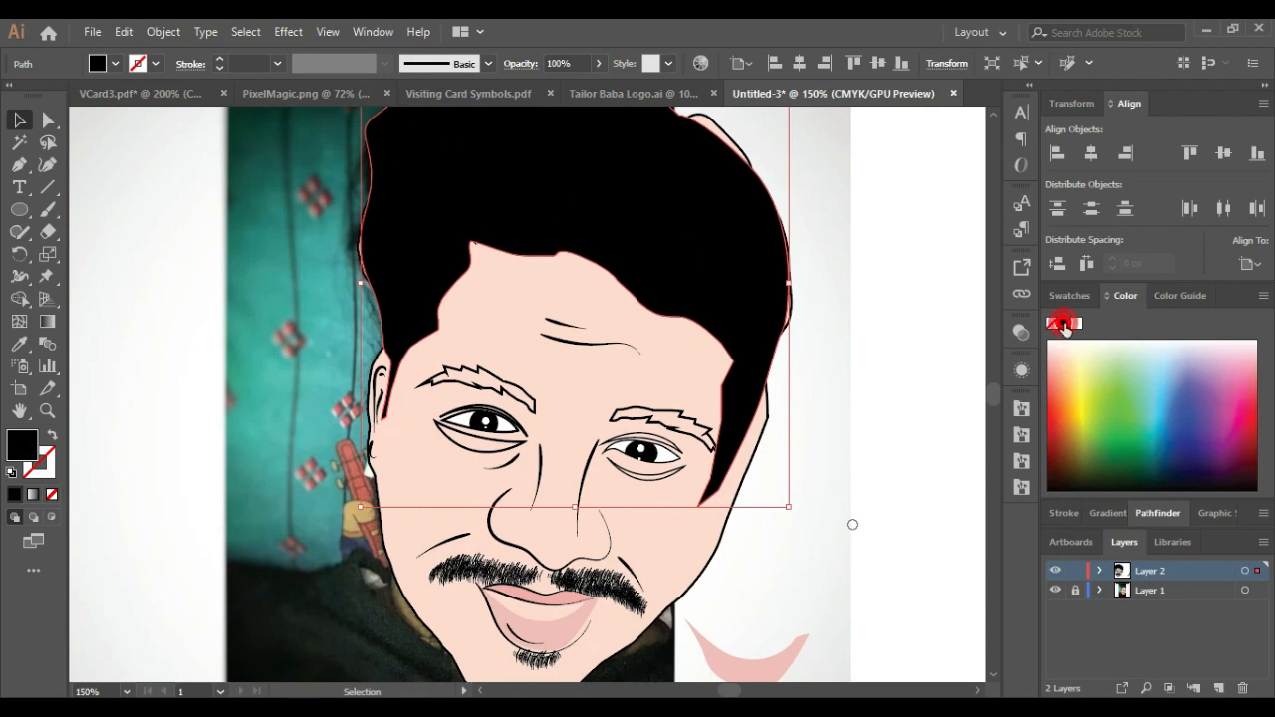
# Step: Change the hair shape's fill to a dark grey swatch and deselect it
pyautogui.click(1069, 294)
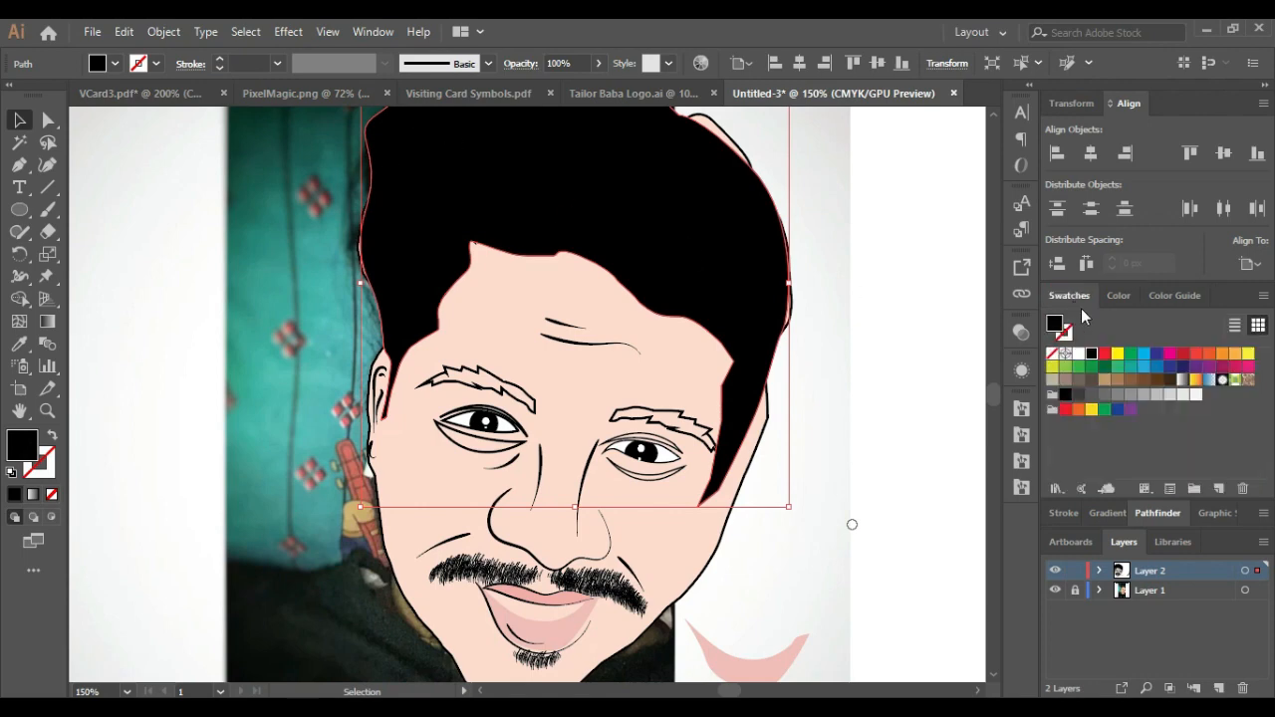
pyautogui.click(1119, 295)
pyautogui.click(1178, 294)
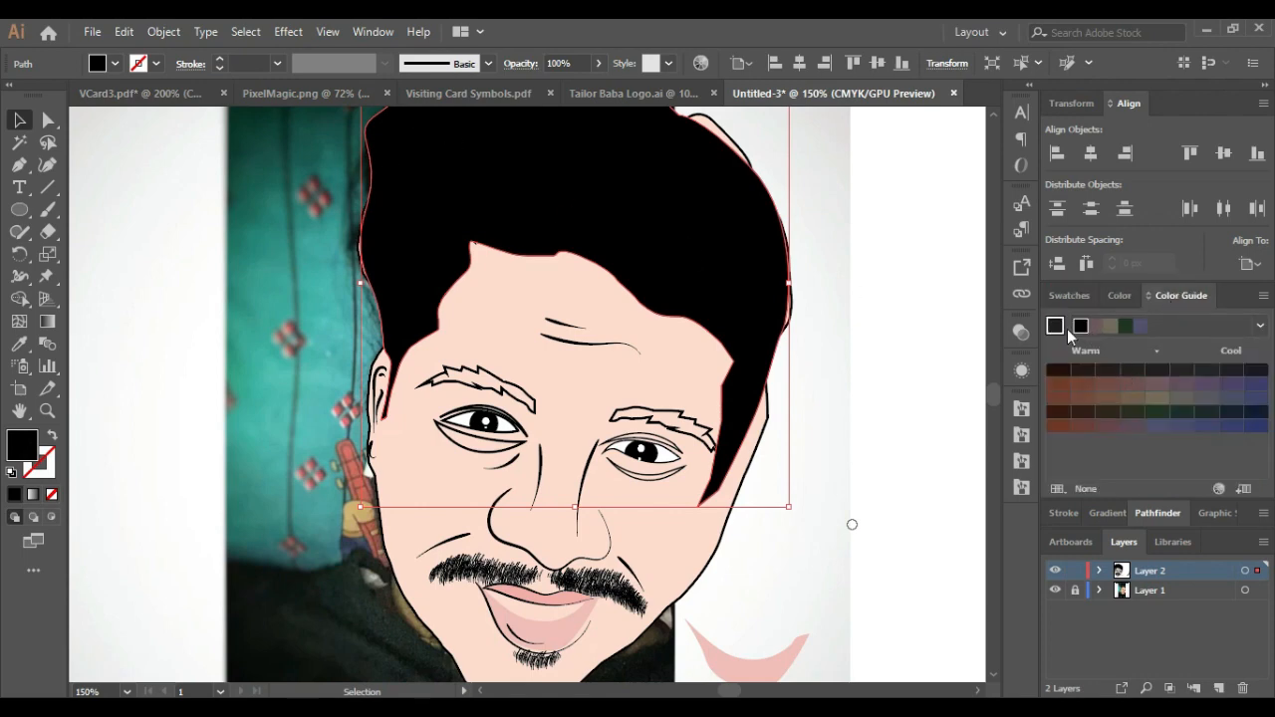
pyautogui.click(1069, 295)
pyautogui.click(1080, 396)
pyautogui.click(1066, 396)
pyautogui.click(1080, 396)
pyautogui.click(1066, 395)
pyautogui.click(1079, 396)
pyautogui.scroll(-2, 782, 470)
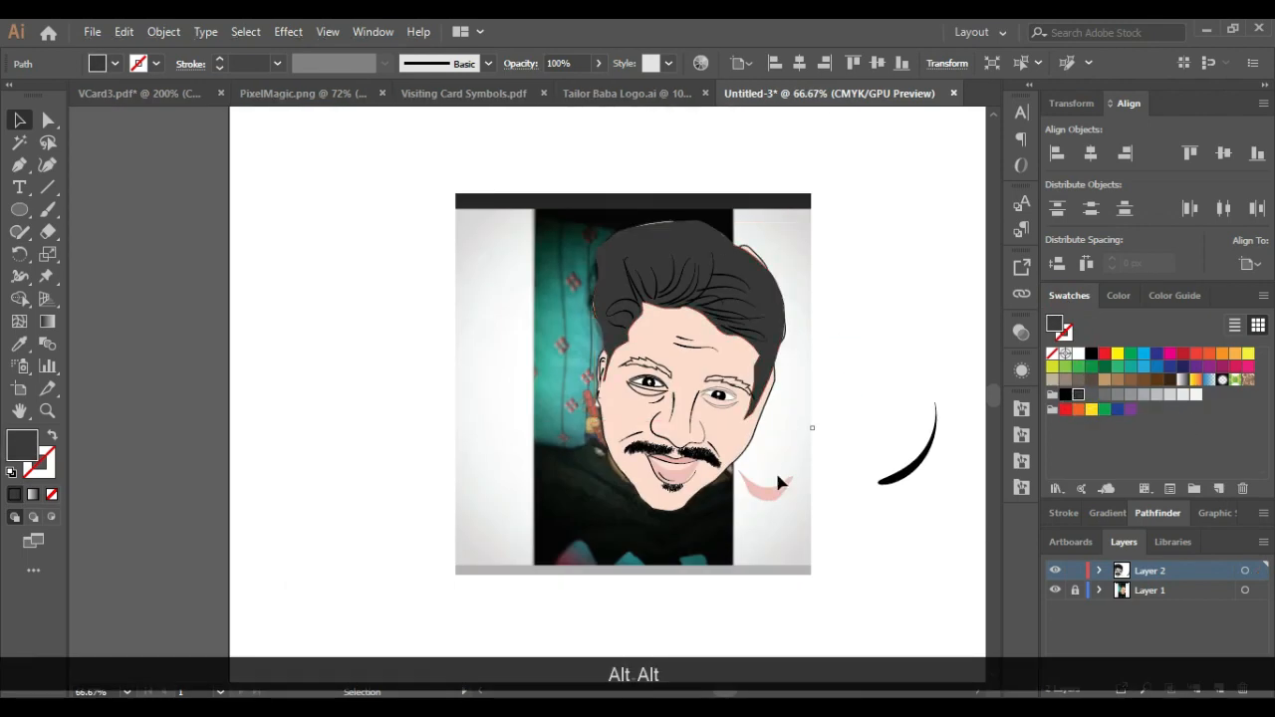
pyautogui.scroll(2, 781, 471)
pyautogui.click(777, 471)
# Step: Fill both eyebrow outlines with black, and remove the stroke from the right-hand eyebrow
pyautogui.scroll(-1, 728, 488)
pyautogui.click(734, 341)
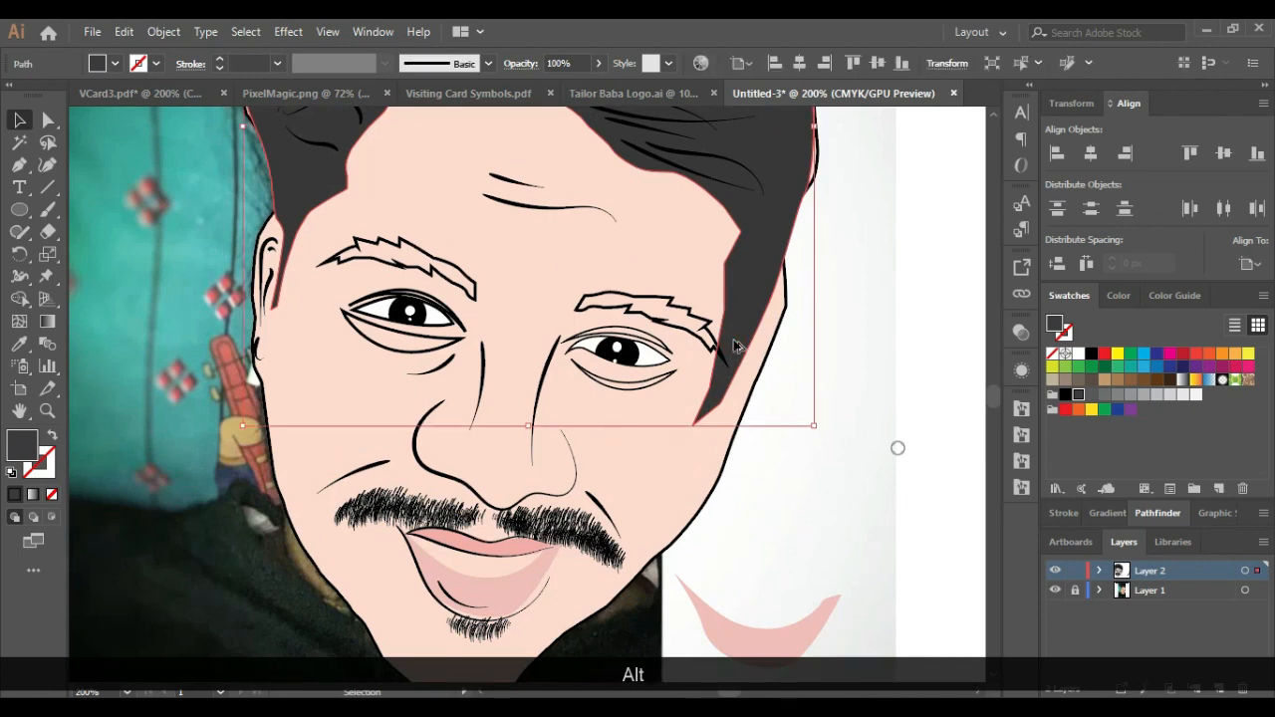
pyautogui.scroll(-1, 733, 342)
pyautogui.click(525, 298)
pyautogui.click(1092, 354)
pyautogui.click(689, 316)
pyautogui.click(1067, 335)
pyautogui.click(1051, 354)
pyautogui.click(1054, 324)
pyautogui.click(1091, 355)
pyautogui.click(890, 360)
# Step: Fill the upper eyelid shapes of both eyes with a tan swatch
pyautogui.scroll(2, 657, 373)
pyautogui.click(660, 299)
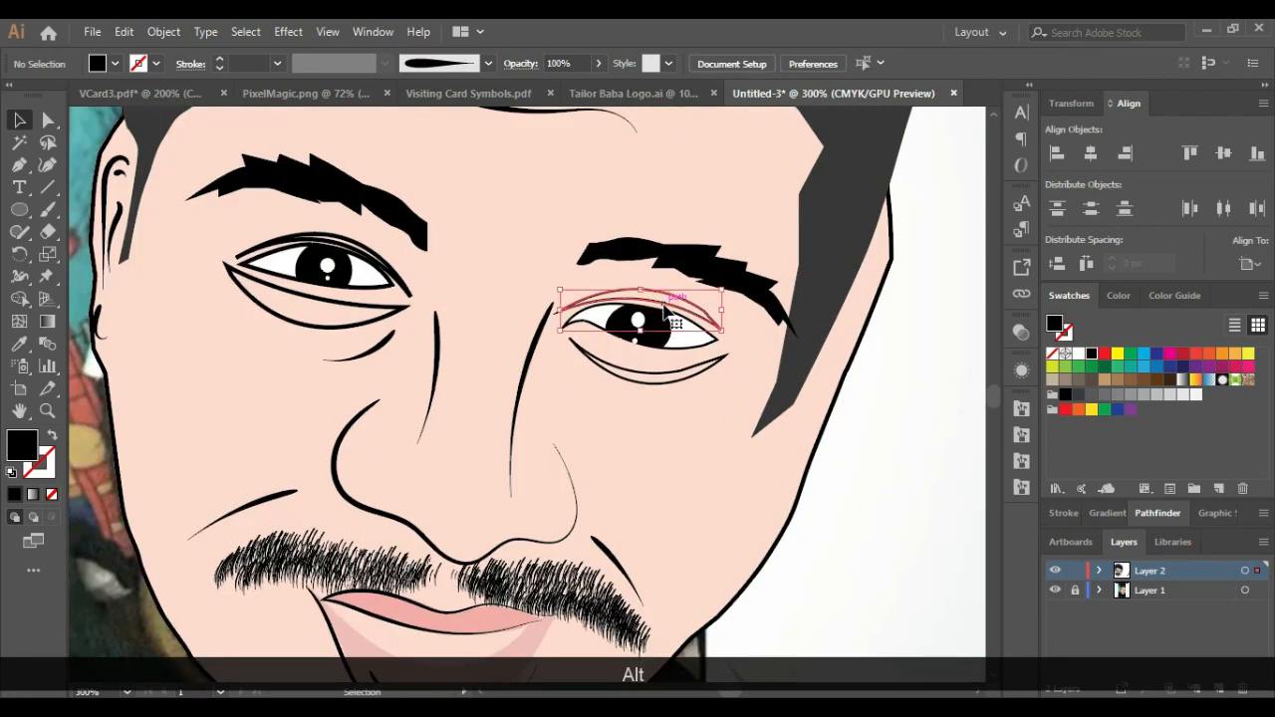
pyautogui.click(1117, 379)
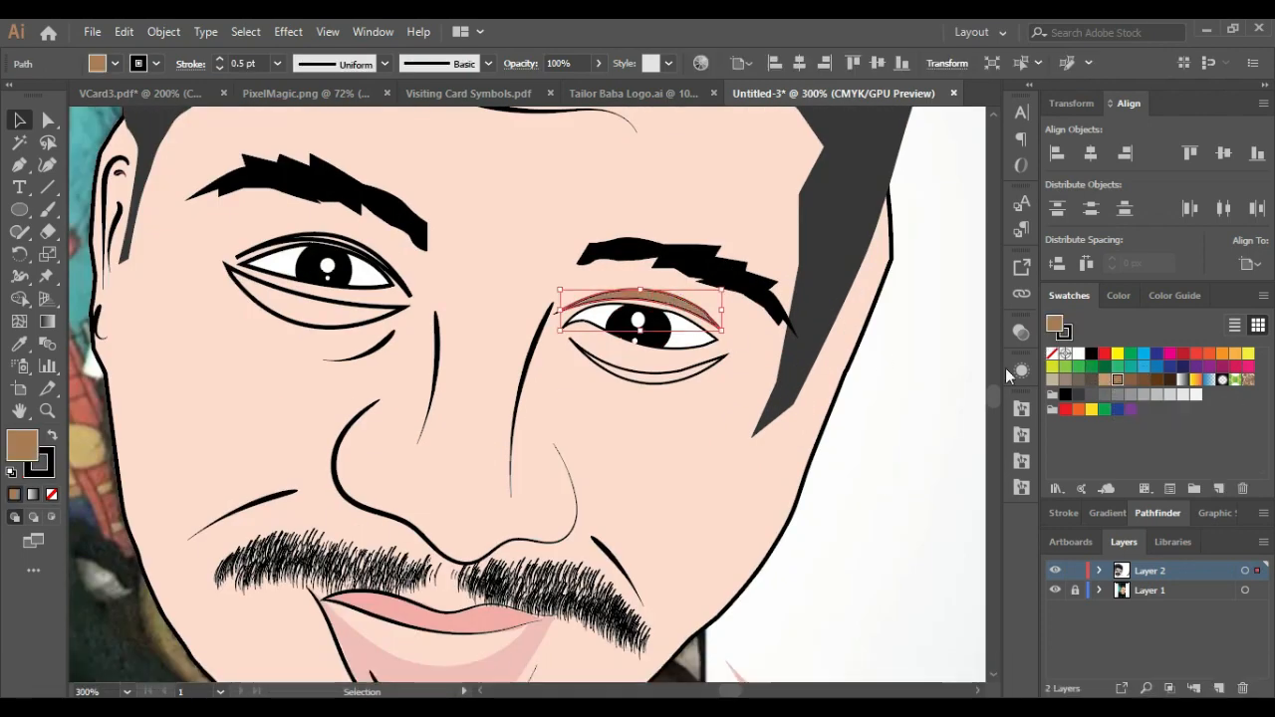
pyautogui.click(1100, 380)
pyautogui.click(378, 255)
pyautogui.click(1103, 380)
# Step: Fill the lower eyelid shapes under both eyes with the same tan swatch
pyautogui.click(663, 373)
pyautogui.click(1103, 379)
pyautogui.click(330, 320)
pyautogui.click(331, 323)
pyautogui.click(1102, 381)
# Step: Send the skin-coloured face shape backward one level, behind the teeth
pyautogui.scroll(-3, 622, 418)
pyautogui.click(765, 444)
pyautogui.scroll(3, 594, 489)
pyautogui.scroll(4, 510, 508)
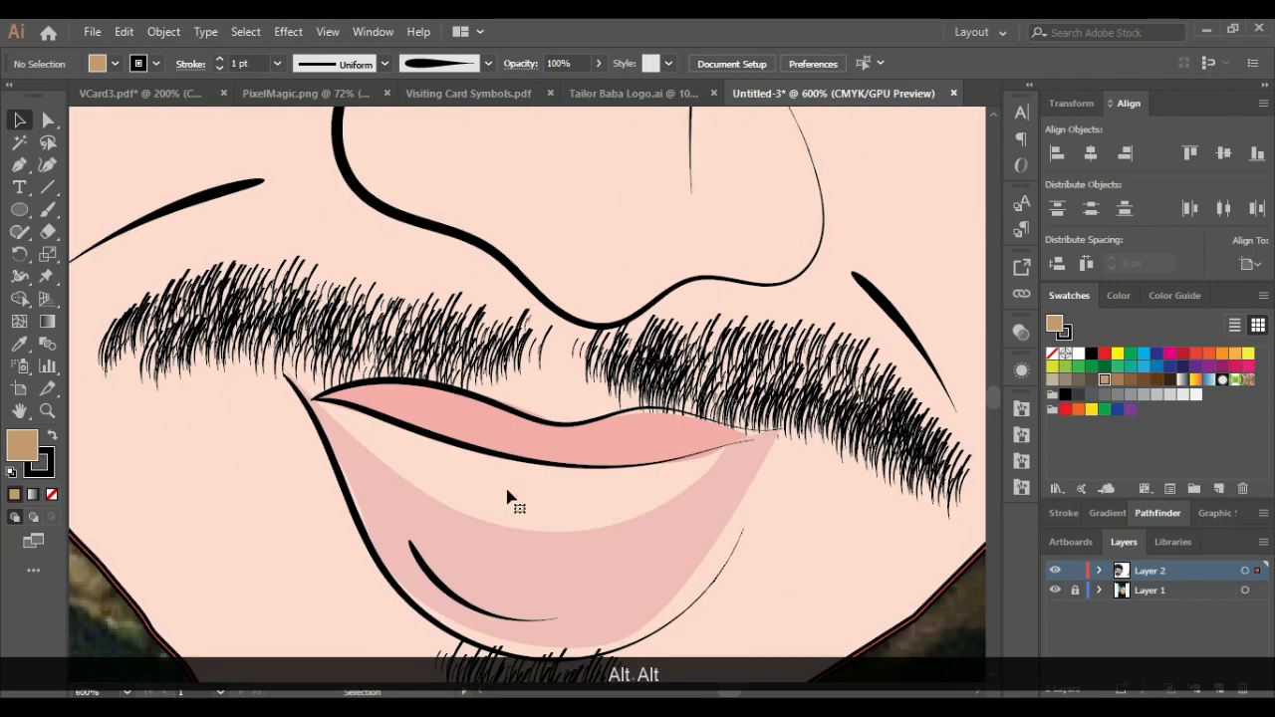
pyautogui.scroll(-2, 507, 455)
pyautogui.click(489, 472)
pyautogui.rightClick(491, 473)
pyautogui.moveTo(613, 390)
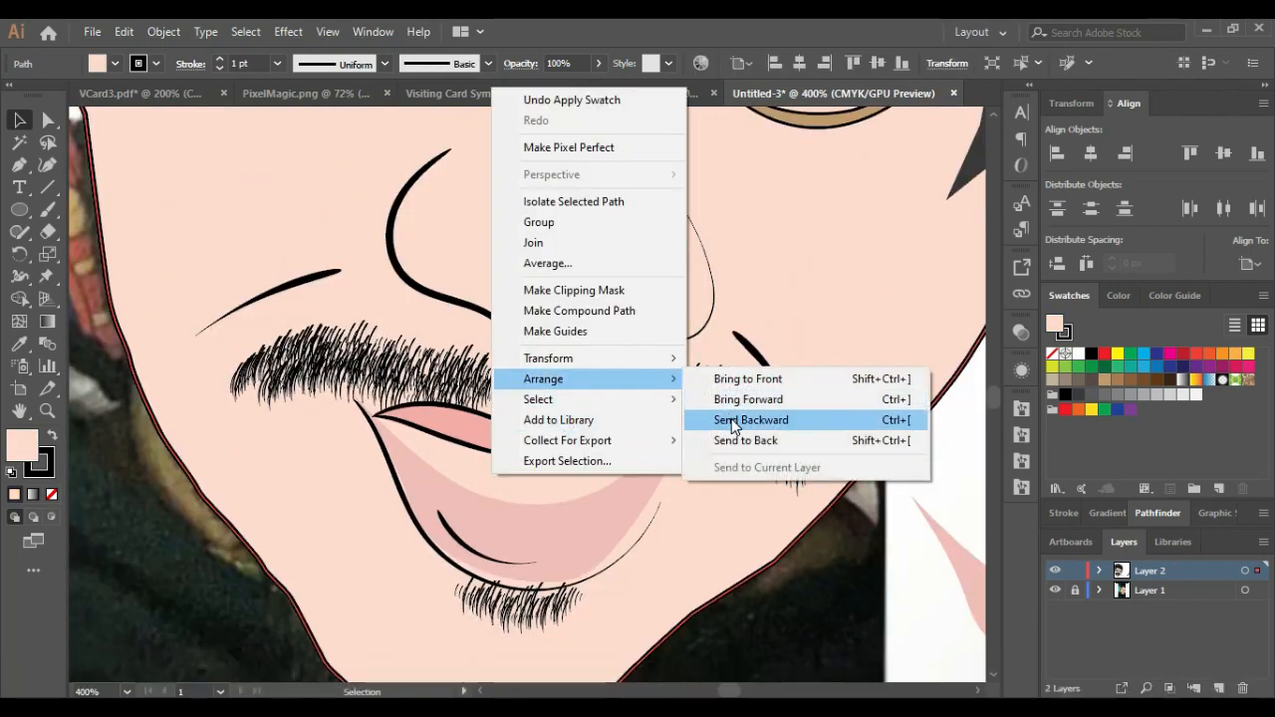
pyautogui.click(731, 421)
pyautogui.scroll(-3, 894, 469)
pyautogui.scroll(2, 843, 330)
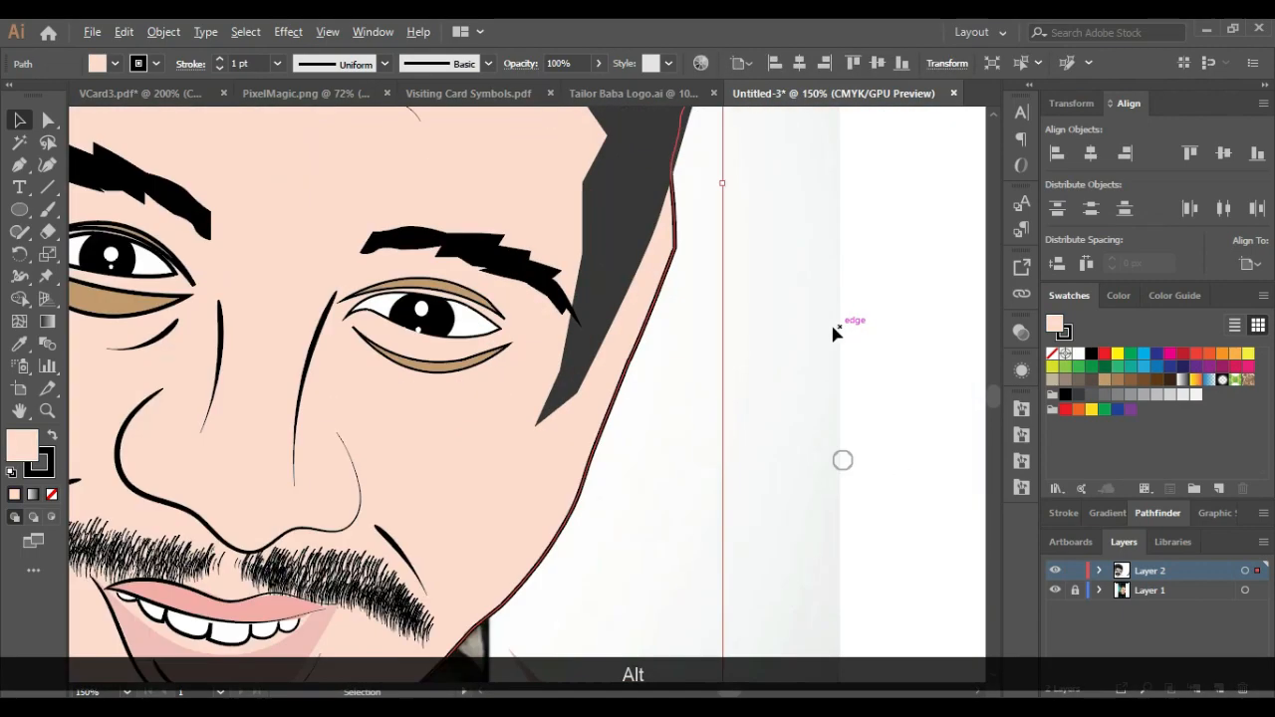
# Step: Deselect the face shape and hide the reference photo layer, Layer 1, leaving the illustration on a white artboard
pyautogui.scroll(-3, 688, 285)
pyautogui.scroll(-1, 558, 435)
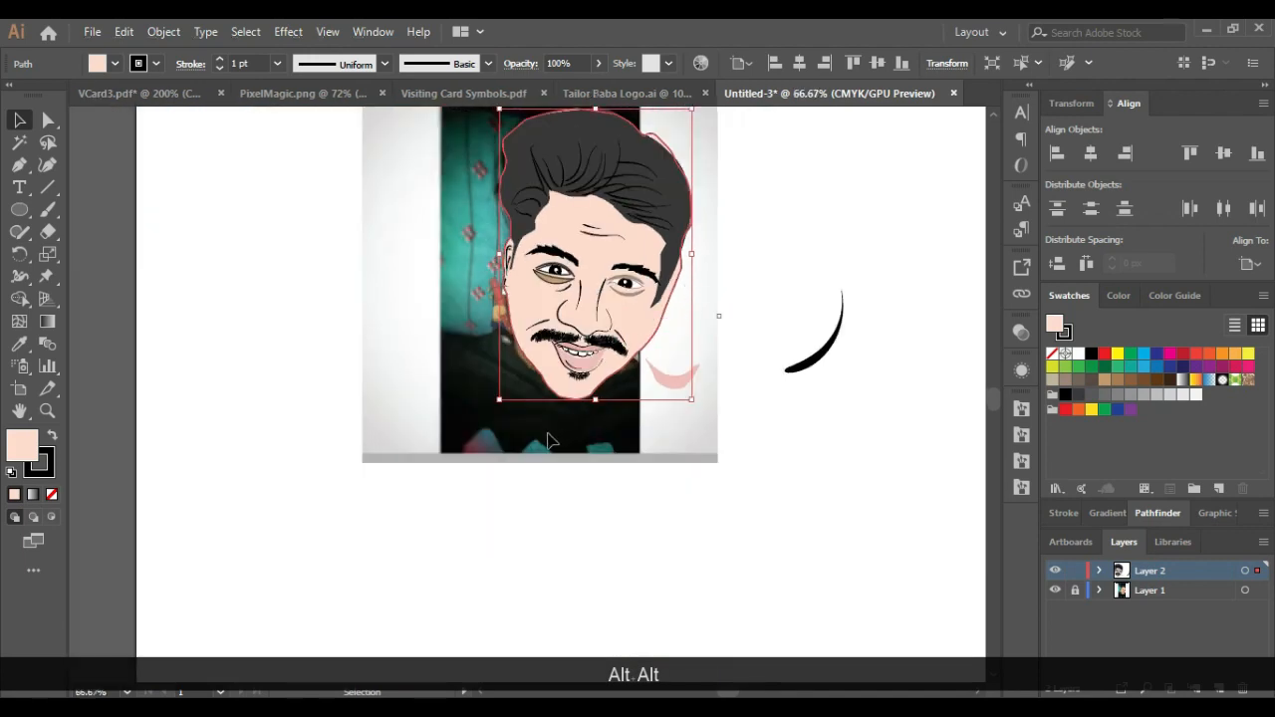
pyautogui.click(481, 486)
pyautogui.click(1054, 590)
pyautogui.scroll(4, 687, 353)
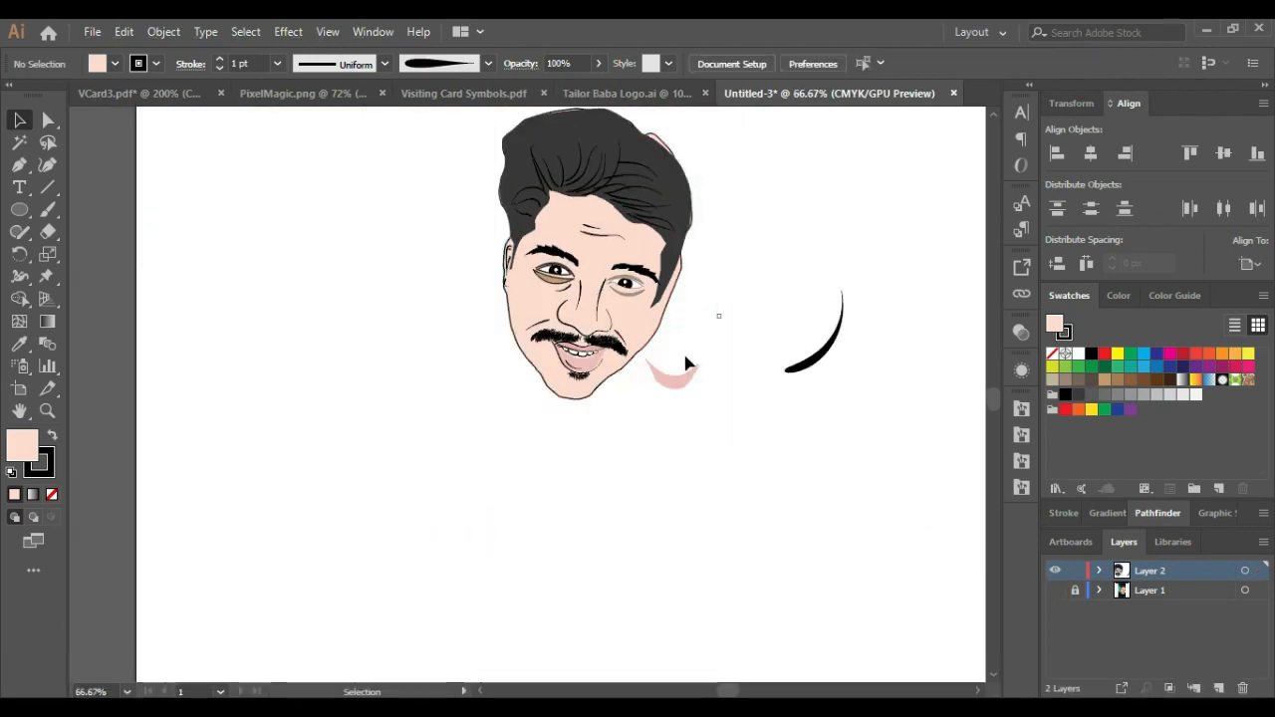
pyautogui.scroll(-2, 668, 268)
pyautogui.scroll(2, 685, 265)
# Step: Reshape the right-hand sideburn of the hair by moving its tip, inner and outer anchor points slightly toward the face edge
pyautogui.click(685, 265)
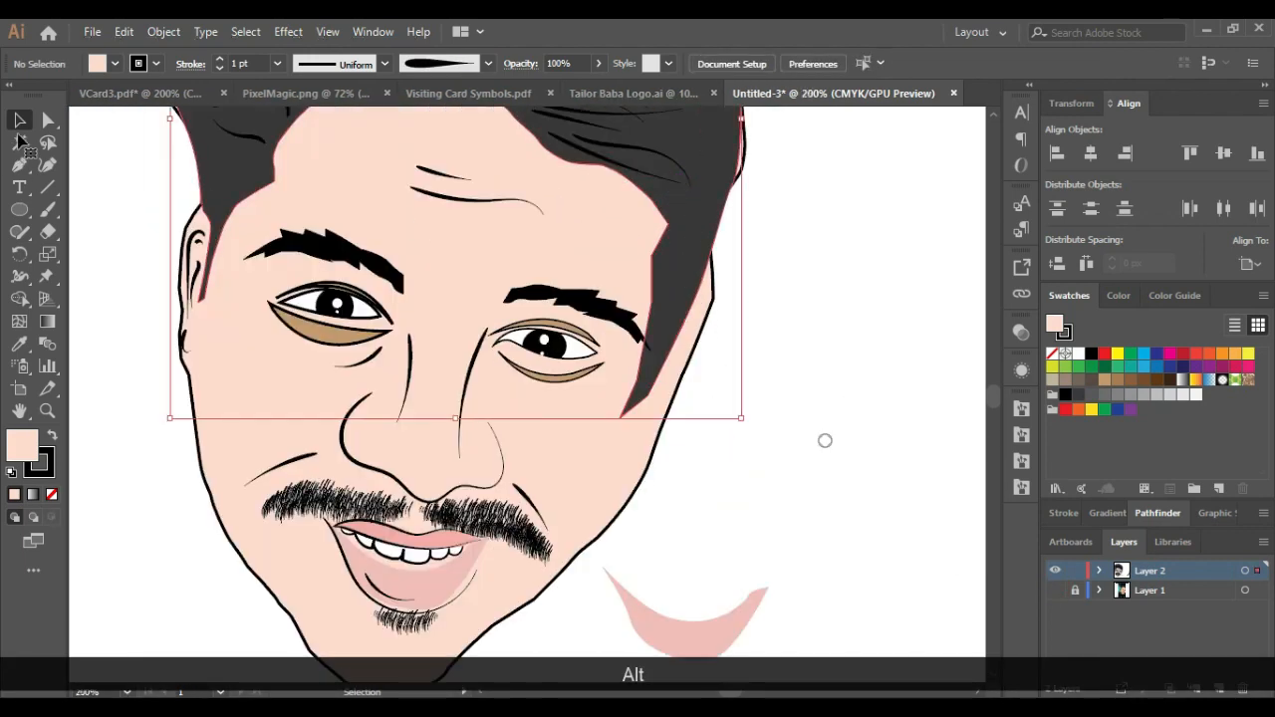
pyautogui.press('a')
pyautogui.moveTo(697, 296); pyautogui.dragTo(669, 310)
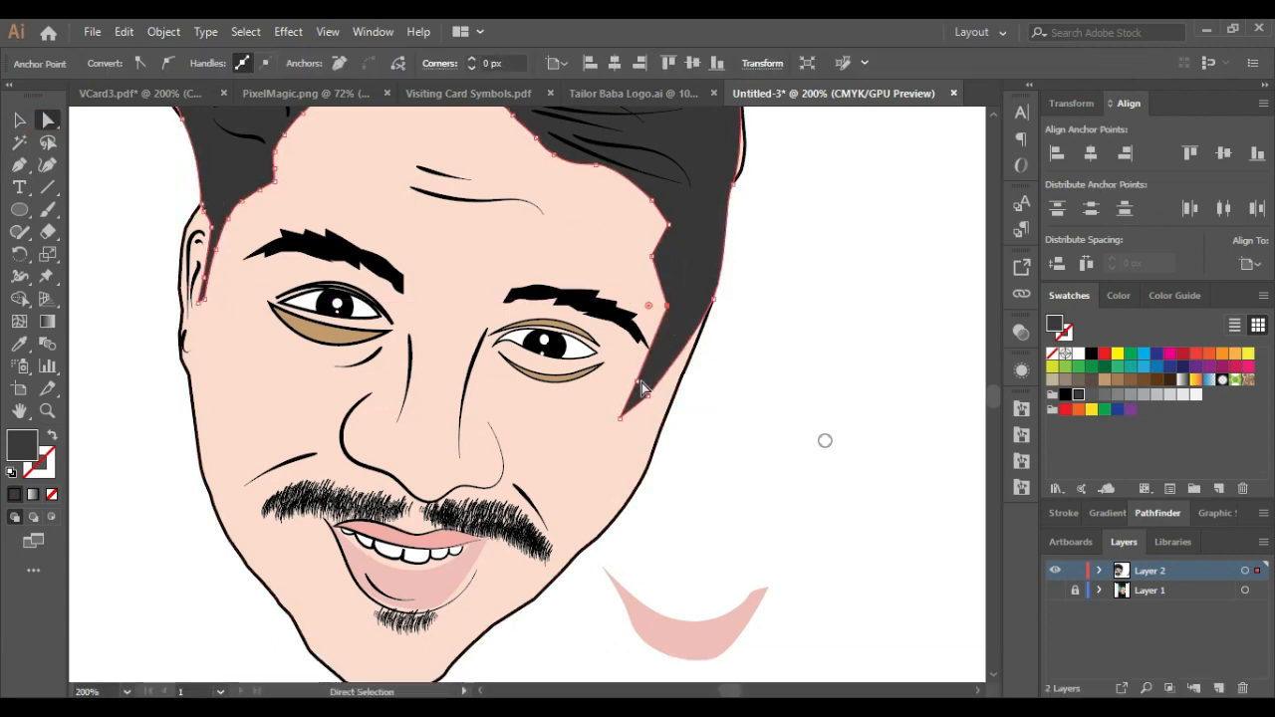
pyautogui.hotkey('ctrl', 'z')
pyautogui.moveTo(620, 418); pyautogui.dragTo(633, 428)
pyautogui.moveTo(635, 381); pyautogui.dragTo(658, 393)
pyautogui.moveTo(713, 300); pyautogui.dragTo(713, 292)
pyautogui.click(744, 307)
pyautogui.scroll(-2, 731, 360)
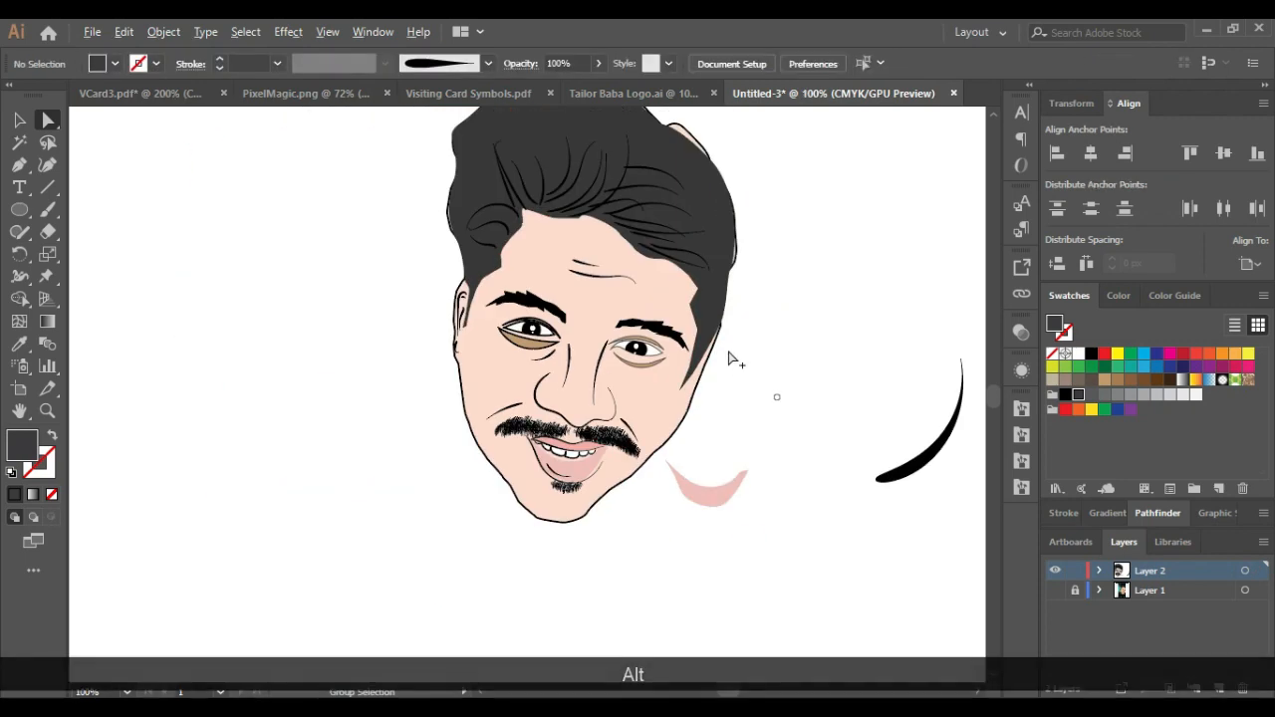
# Step: Set the Paintbrush stroke weight to 0.15 pt and paint the outer outline of the right-hand ear beside the sideburn
pyautogui.scroll(2, 755, 390)
pyautogui.click(48, 209)
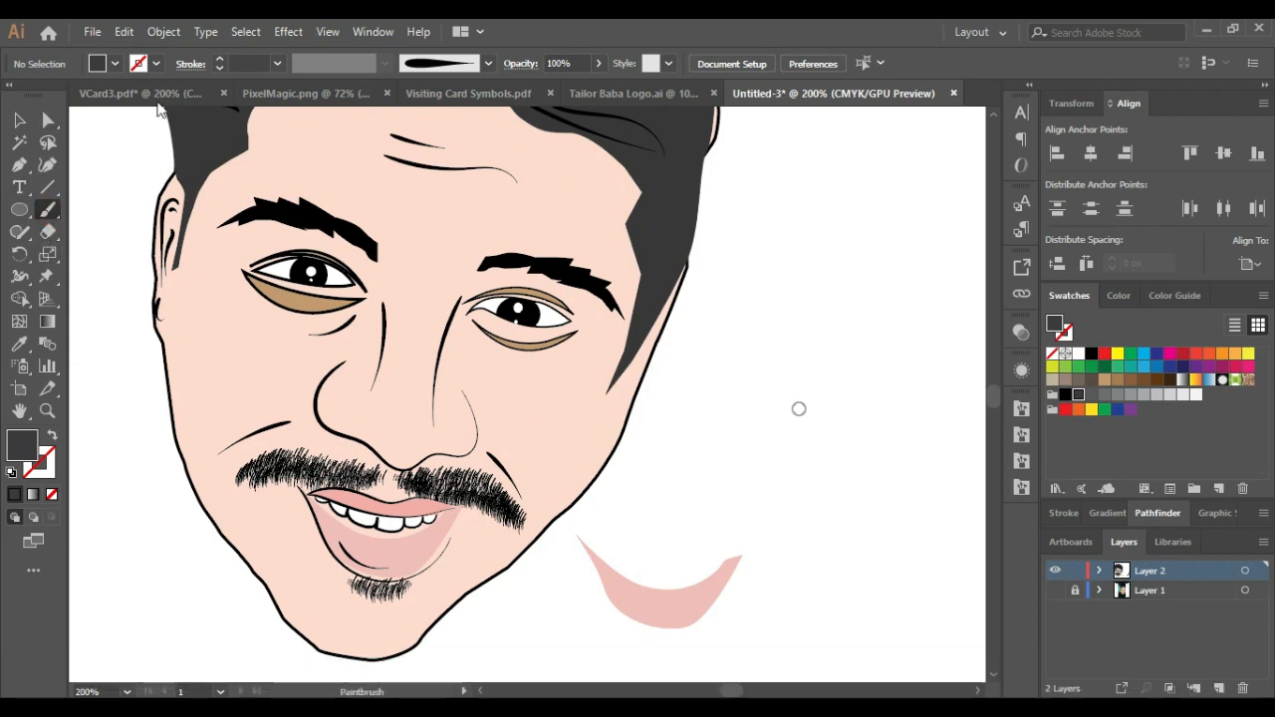
pyautogui.moveTo(918, 354); pyautogui.dragTo(893, 291)
pyautogui.click(244, 63)
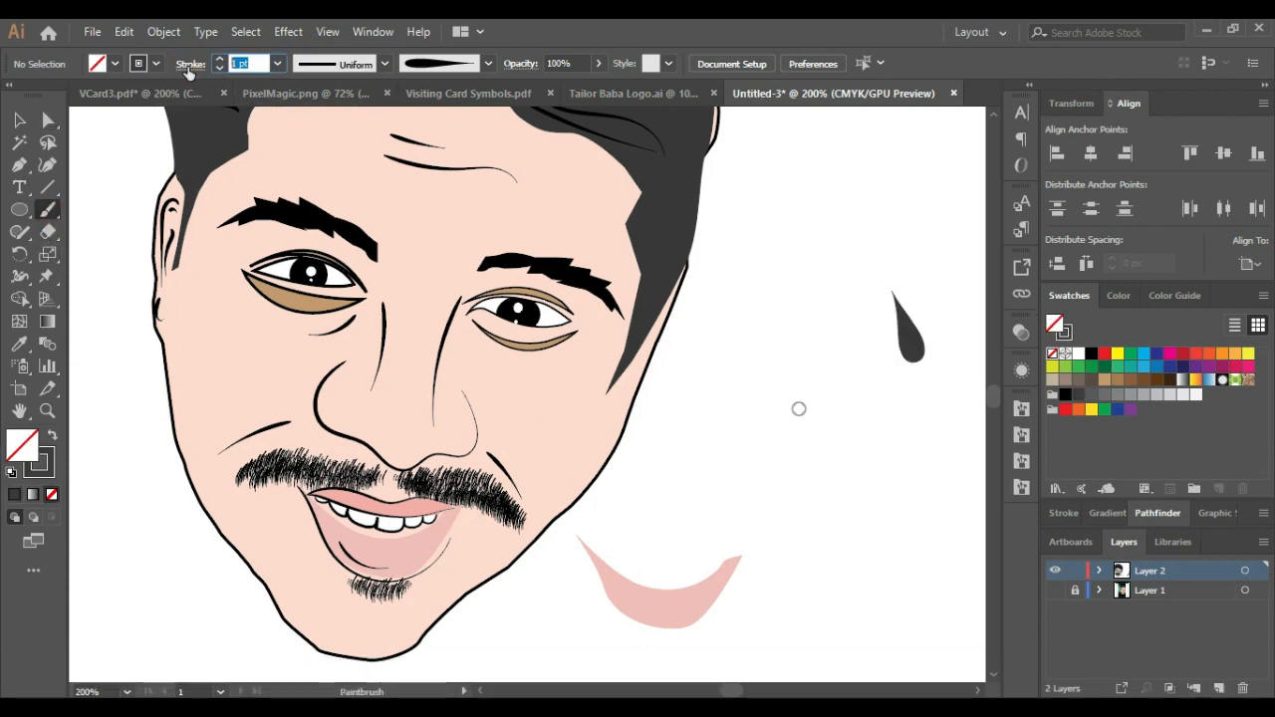
pyautogui.write('0.15')
pyautogui.press('Return')
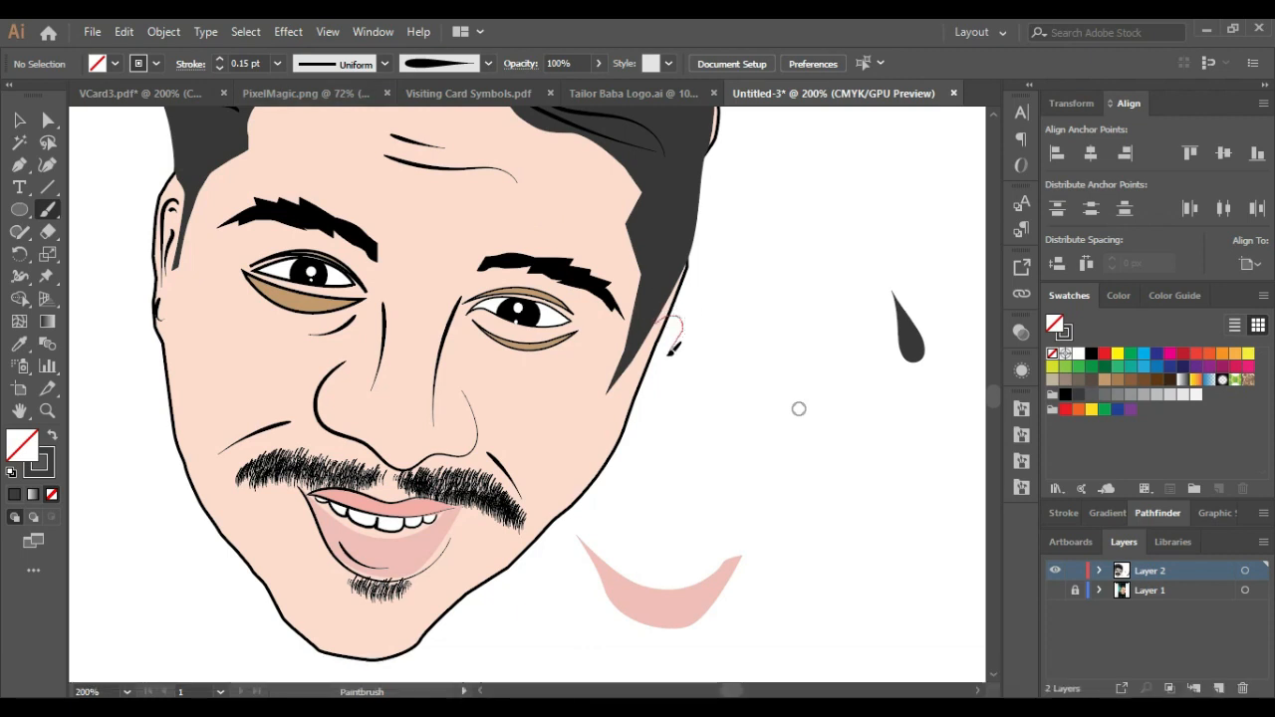
pyautogui.moveTo(626, 400); pyautogui.dragTo(623, 402)
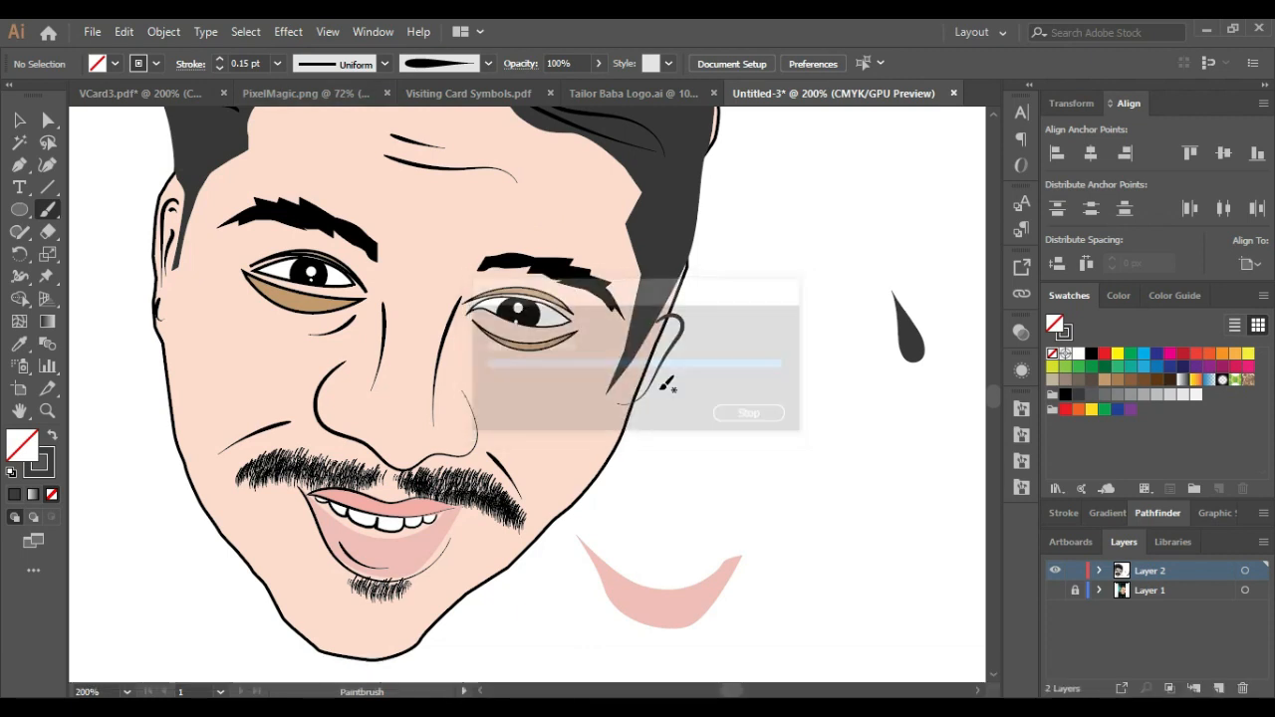
# Step: Change the stroke colour of the newly painted right-hand ear outline to black
pyautogui.click(15, 113)
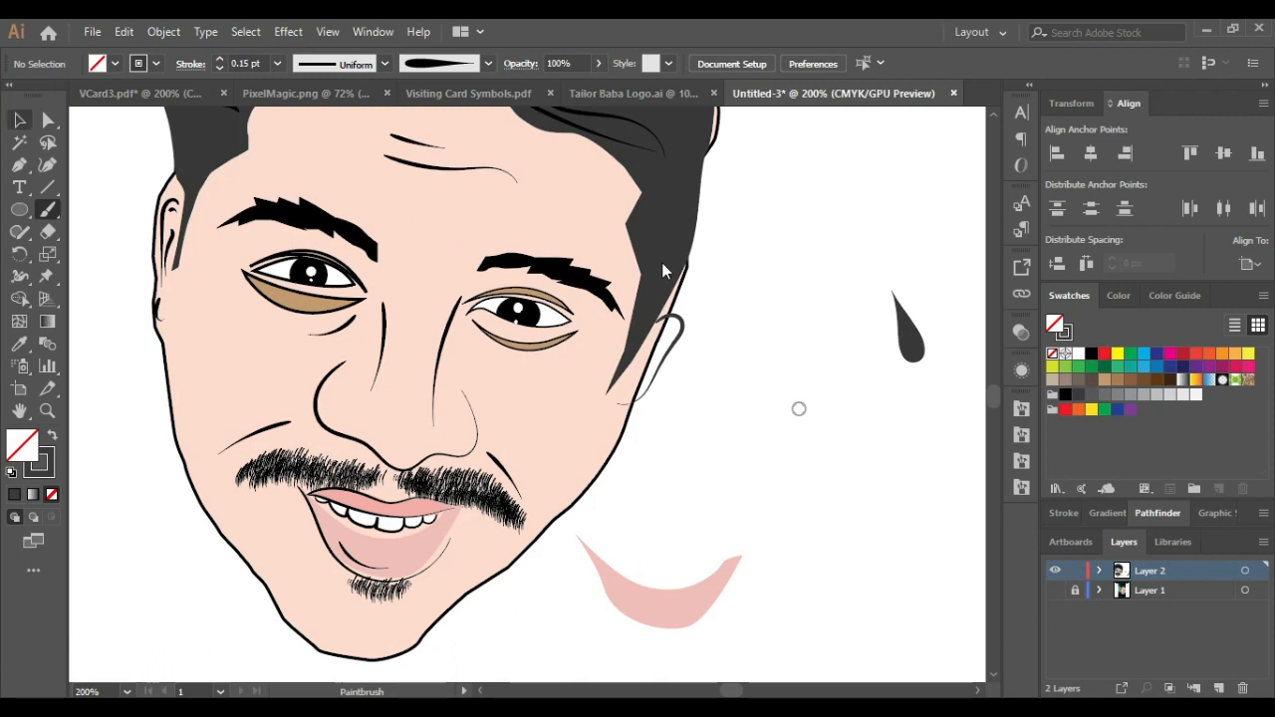
pyautogui.click(681, 327)
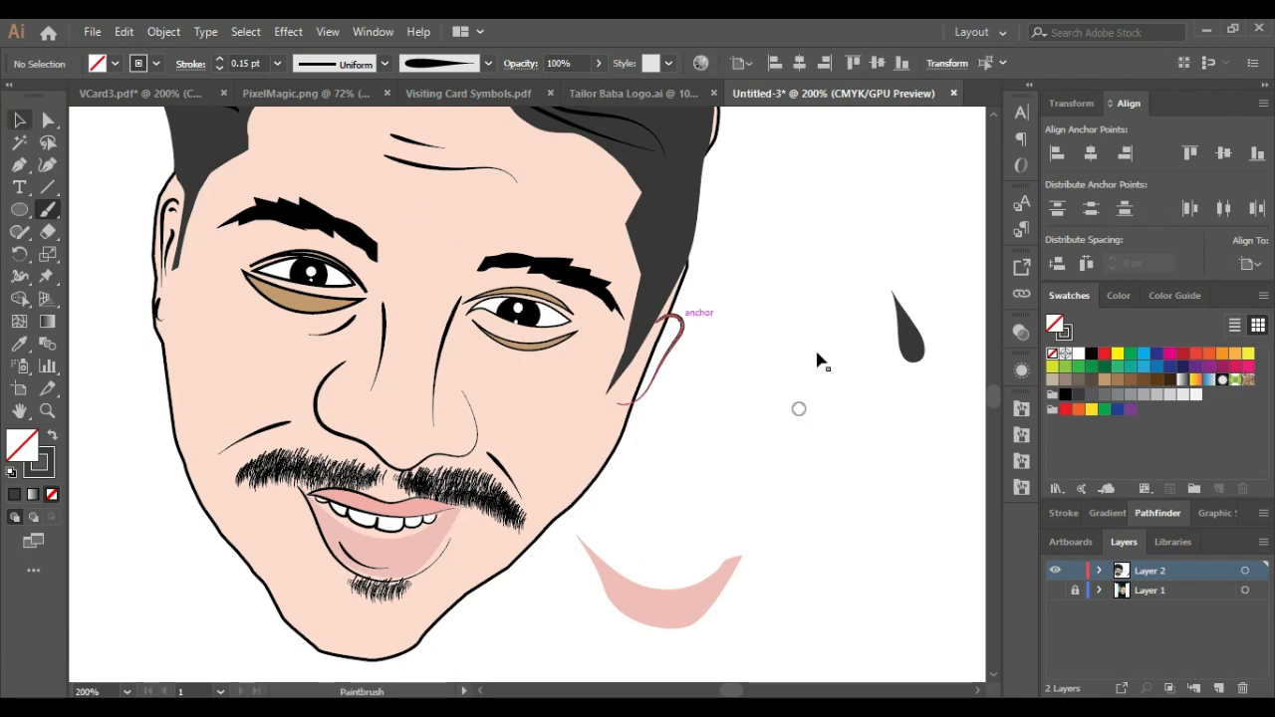
pyautogui.click(1090, 355)
pyautogui.hotkey('ctrl', 'z')
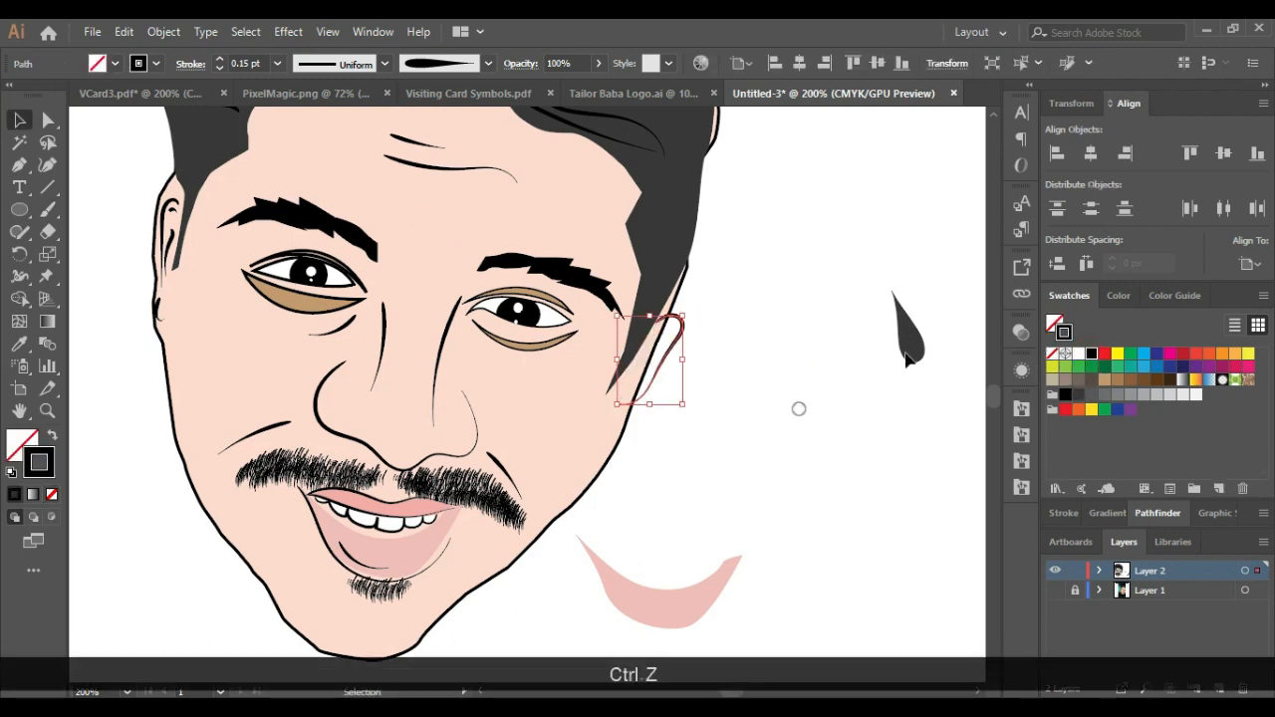
pyautogui.click(785, 351)
# Step: Paint the inner folds and earlobe line inside the right-hand ear with the Paintbrush
pyautogui.keyDown('alt'); pyautogui.scroll(2, 774, 353); pyautogui.keyUp('alt')
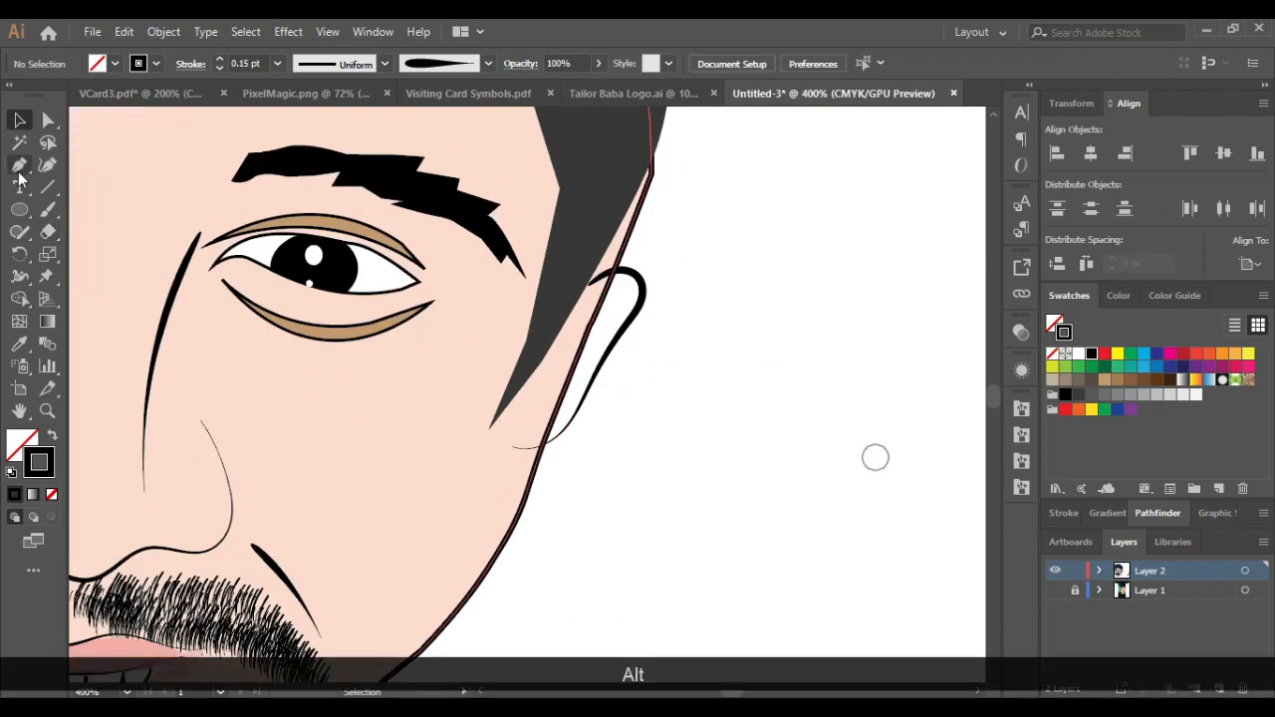
pyautogui.press('b')
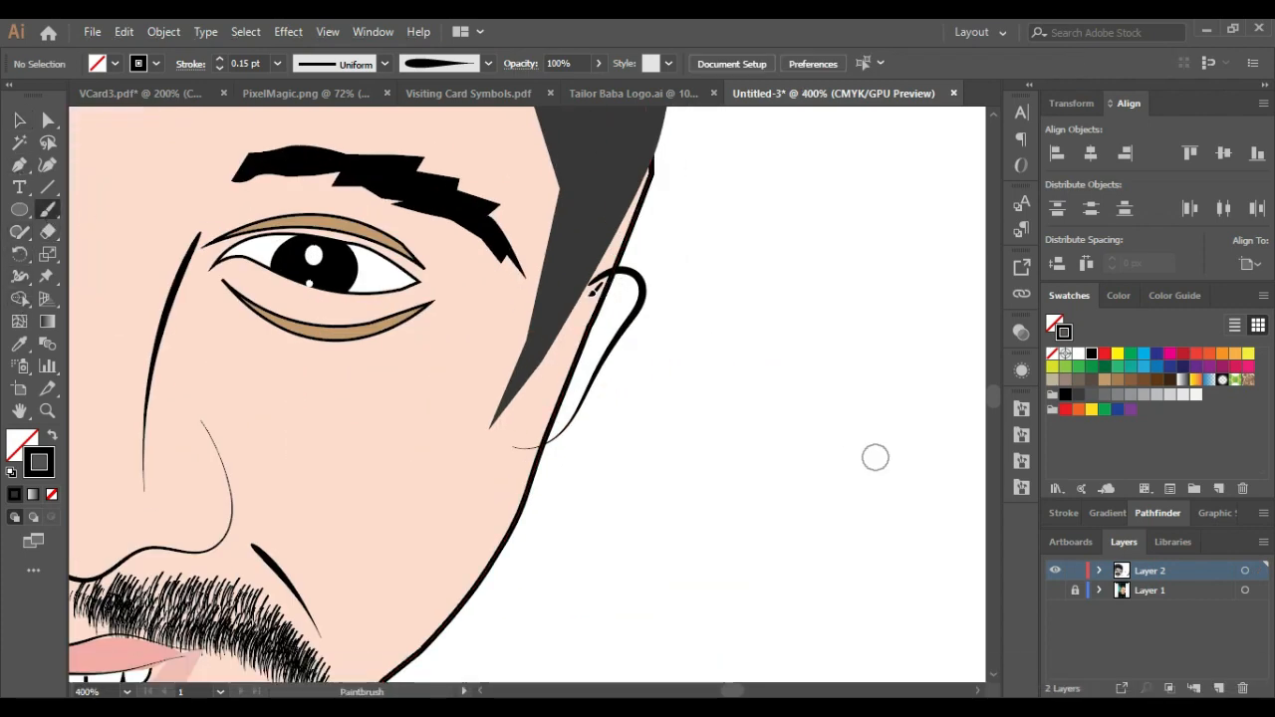
pyautogui.moveTo(604, 336)
pyautogui.mouseDown()
pyautogui.moveTo(513, 447)
pyautogui.moveTo(516, 406)
pyautogui.mouseUp()
pyautogui.scroll(-3, 582, 431)
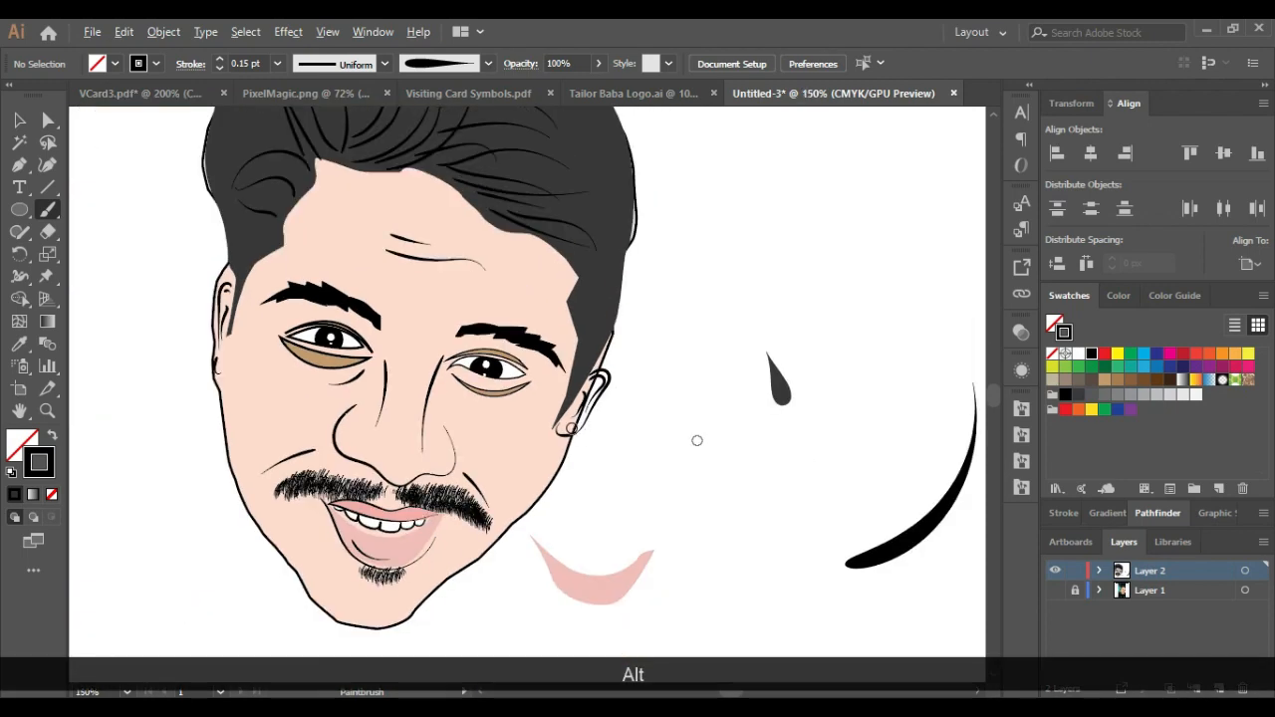
pyautogui.scroll(2, 577, 427)
pyautogui.scroll(-2, 598, 433)
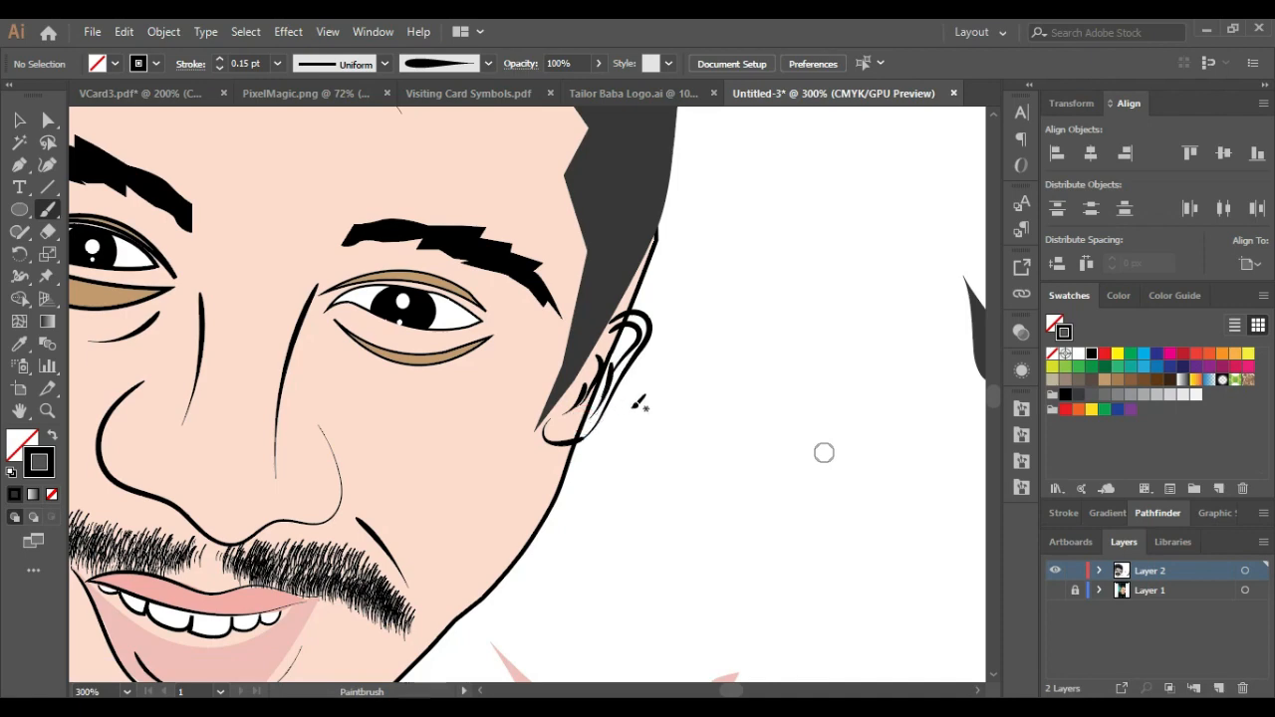
pyautogui.scroll(-2, 631, 407)
pyautogui.scroll(4, 636, 339)
# Step: Select the right-hand ear's outline and try sampling the face's skin colour onto it with the Eyedropper, undoing each attempt
pyautogui.press('a')
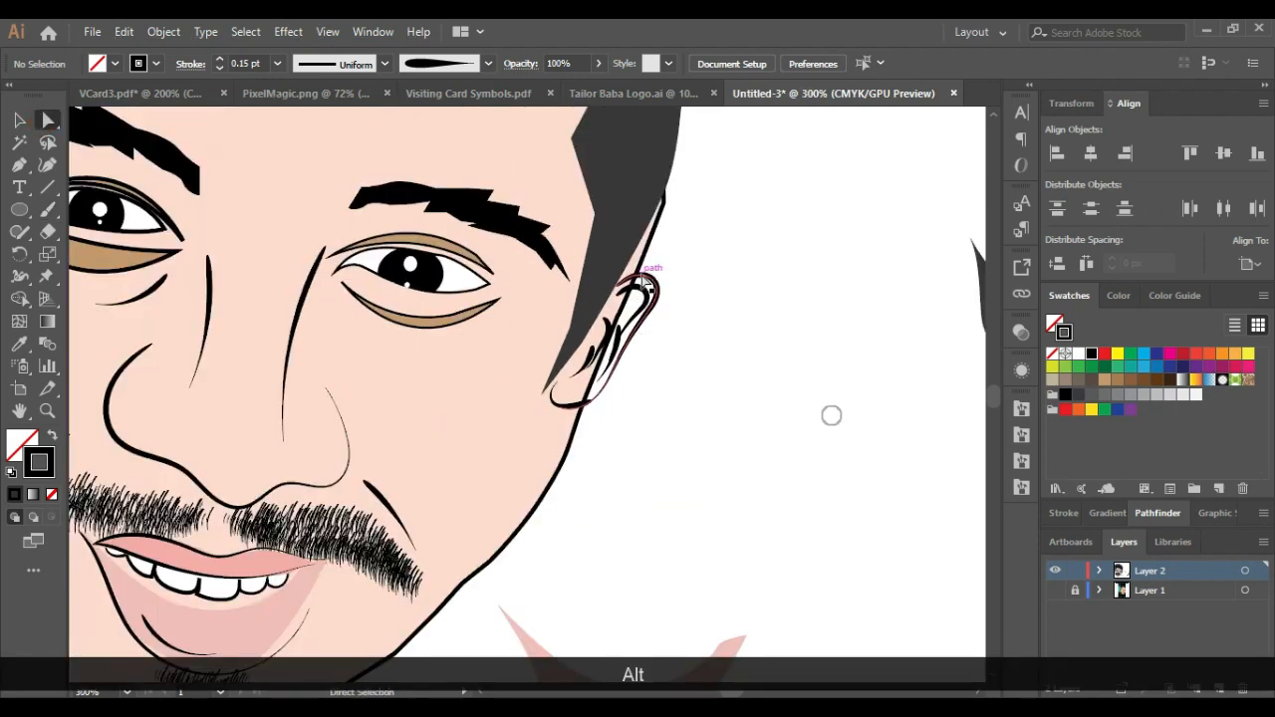
pyautogui.moveTo(665, 267); pyautogui.dragTo(603, 348)
pyautogui.press('i')
pyautogui.click(469, 424)
pyautogui.hotkey('ctrl', 'z')
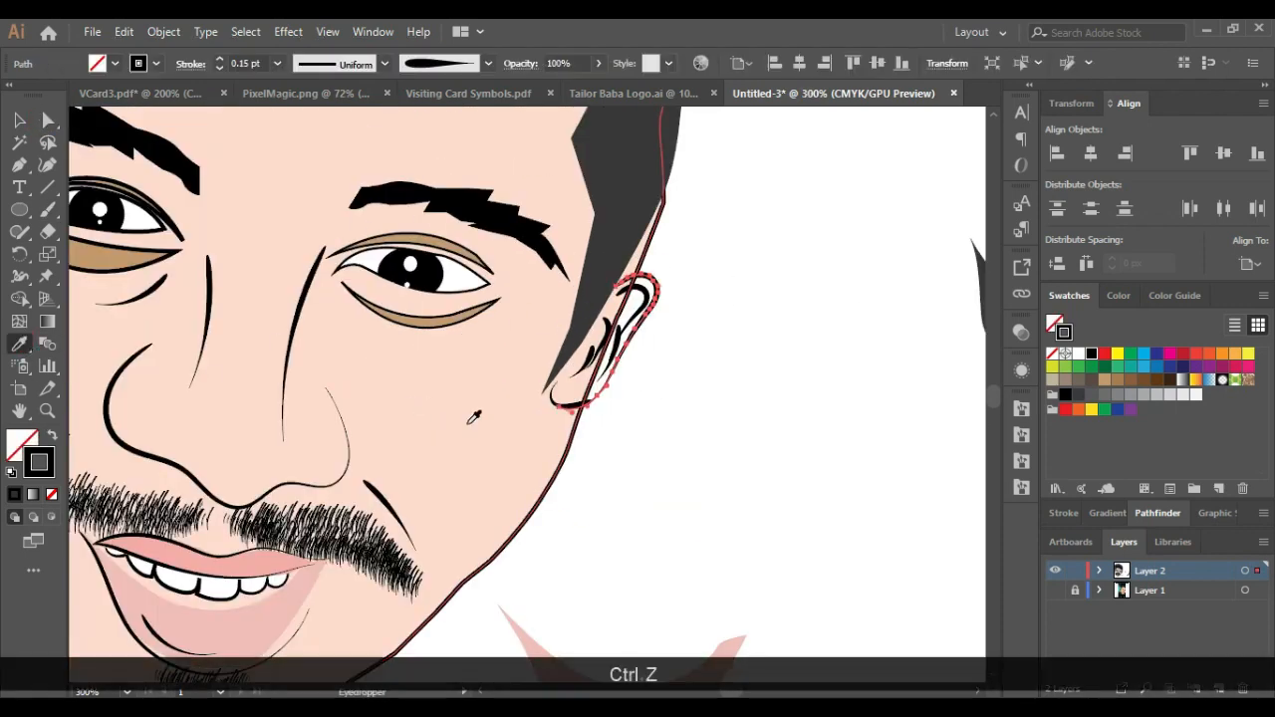
pyautogui.press('x')
pyautogui.click(486, 360)
pyautogui.hotkey('ctrl', 'z')
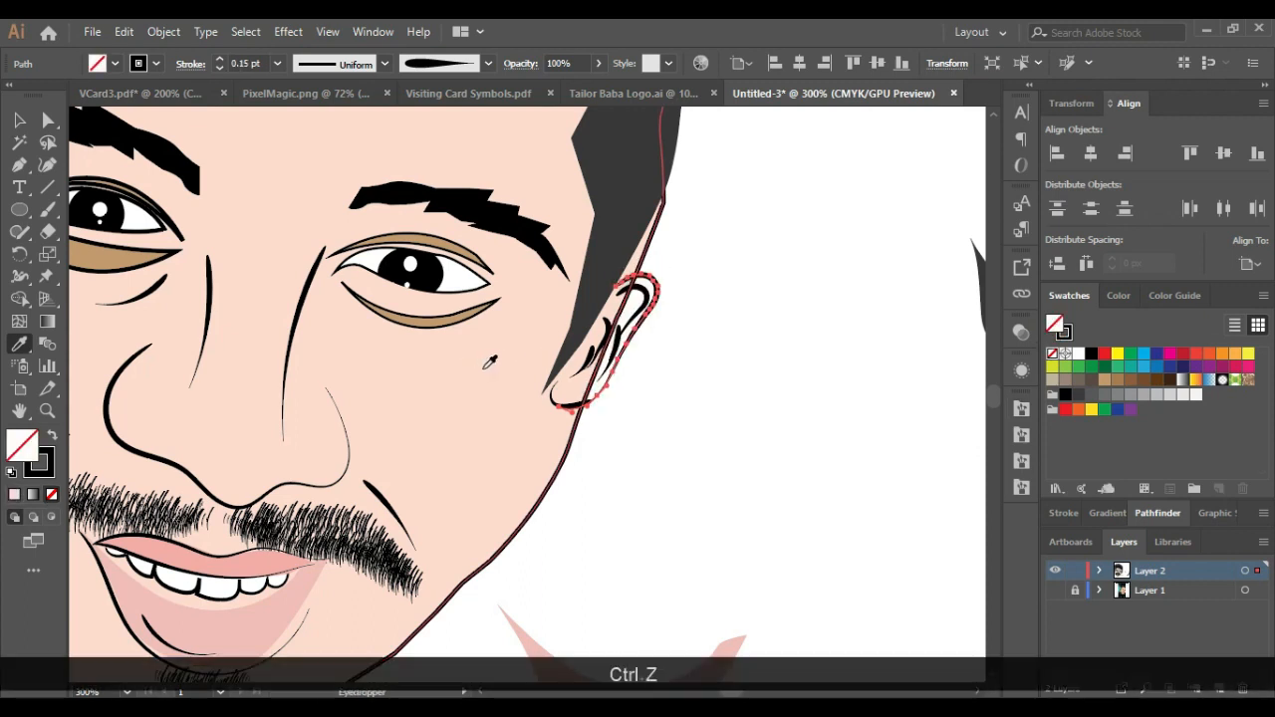
# Step: Fill the right-hand ear outline with a pale peach skin tone picked from the colour spectrum, and deselect it
pyautogui.click(36, 458)
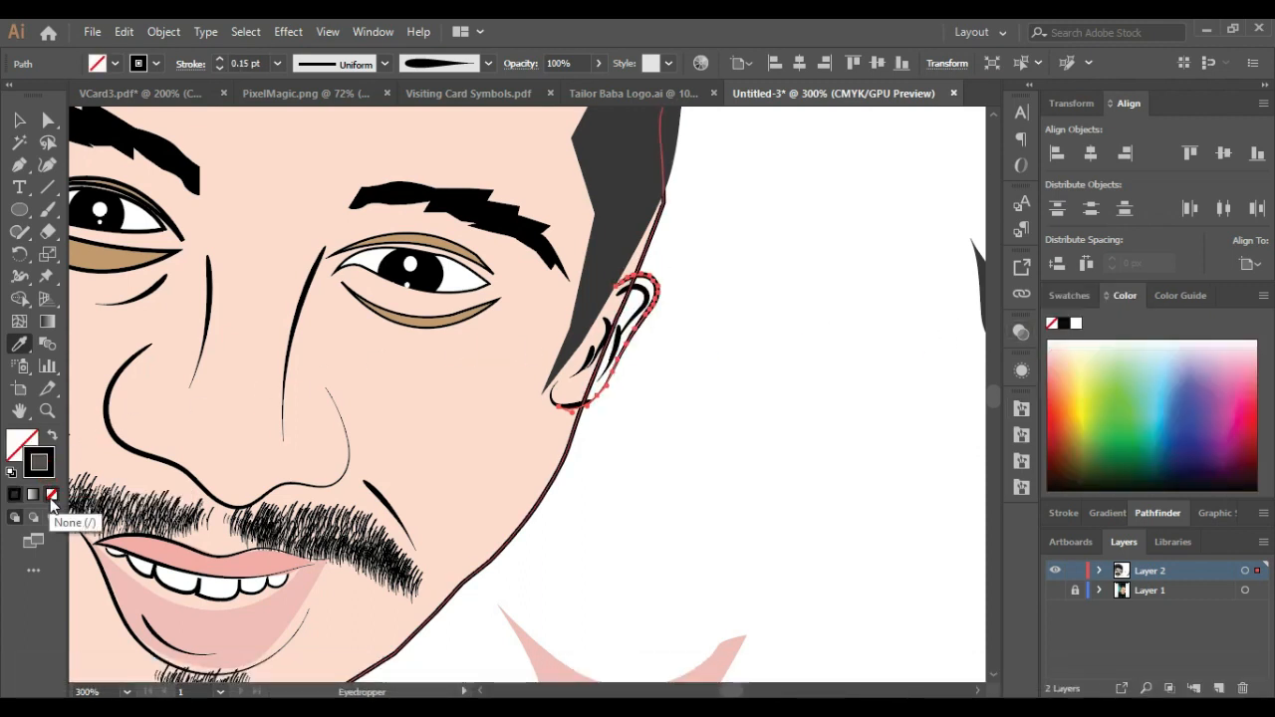
pyautogui.click(22, 444)
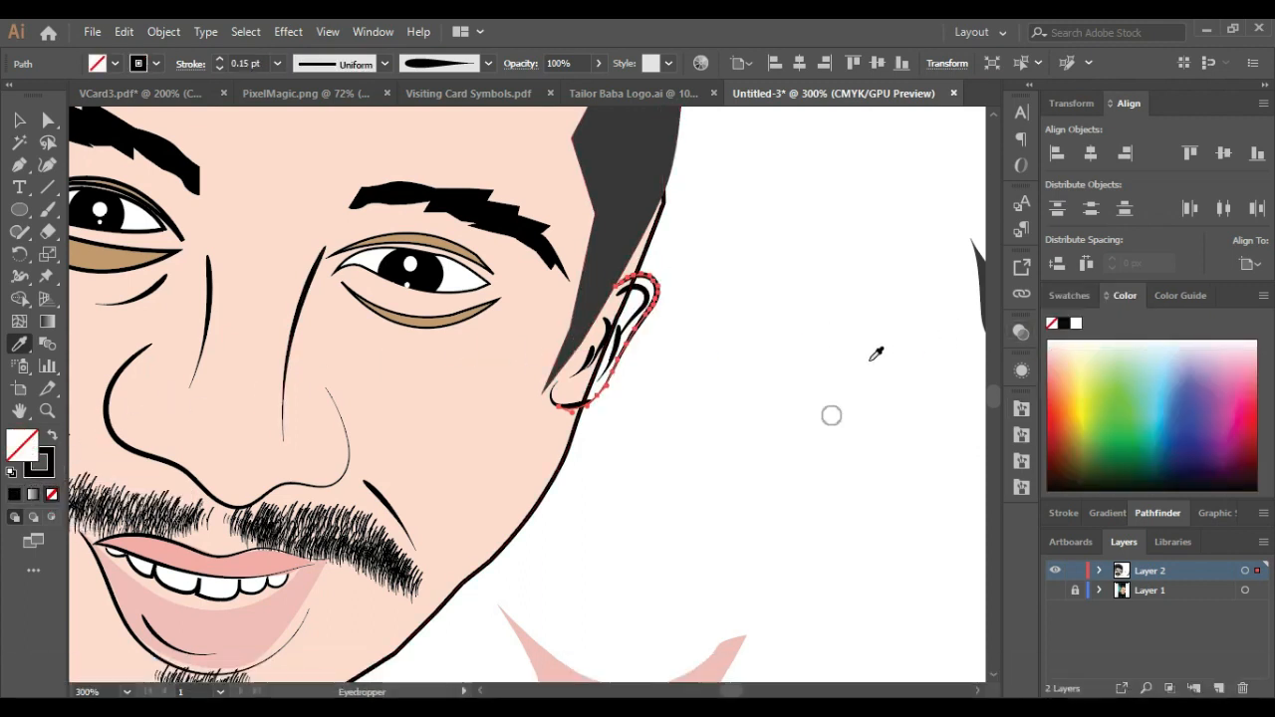
pyautogui.click(1069, 296)
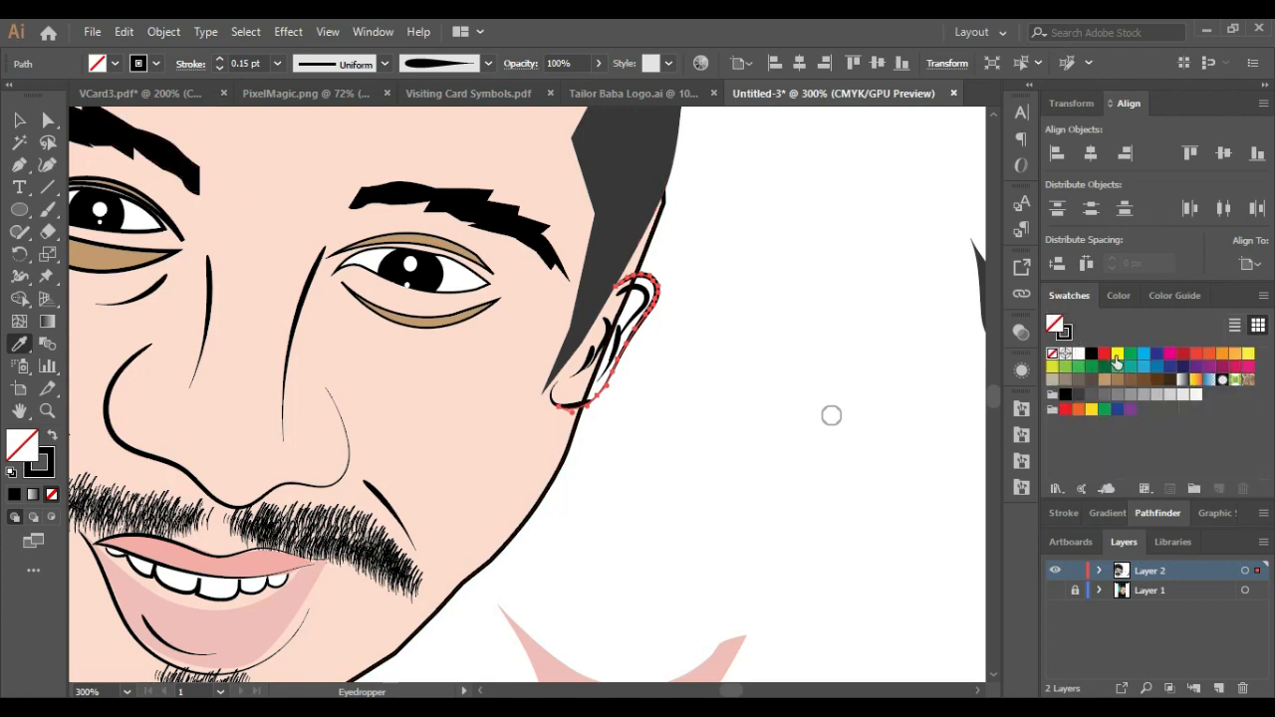
pyautogui.click(1116, 355)
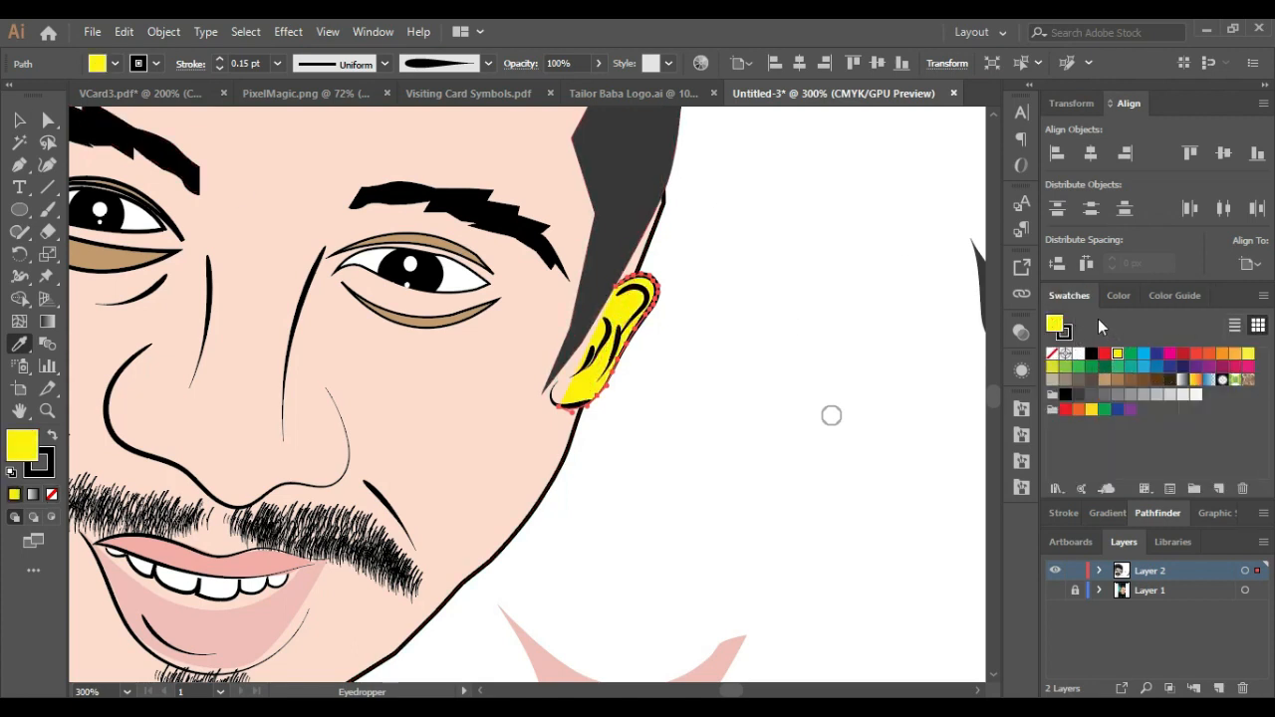
pyautogui.click(1118, 296)
pyautogui.click(1069, 362)
pyautogui.moveTo(1070, 359)
pyautogui.mouseDown()
pyautogui.moveTo(1082, 336)
pyautogui.moveTo(1069, 358)
pyautogui.mouseUp()
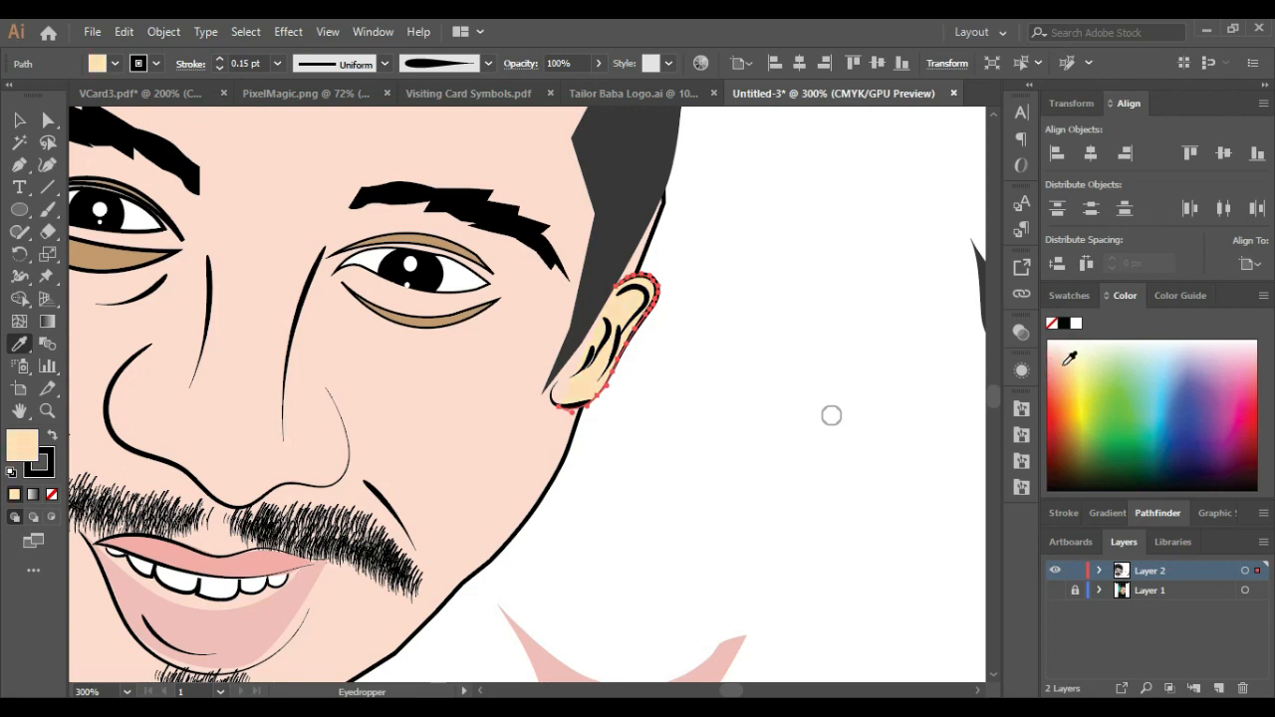
pyautogui.click(1063, 352)
pyautogui.click(18, 121)
pyautogui.click(757, 344)
# Step: Pull the hair shape's upper-right and right-edge anchor points and curves outward to cover the exposed skin inside the outline
pyautogui.scroll(-3, 756, 344)
pyautogui.scroll(-3, 697, 334)
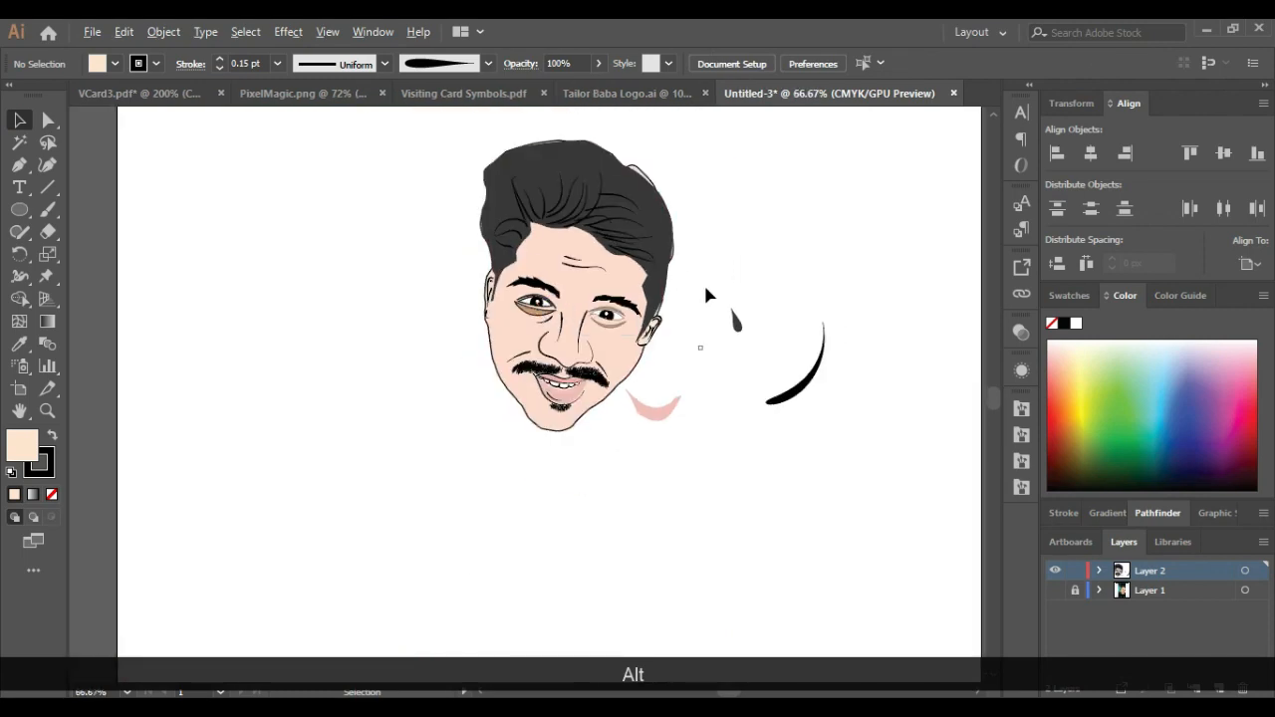
pyautogui.scroll(-2, 638, 199)
pyautogui.scroll(3, 611, 125)
pyautogui.scroll(3, 612, 118)
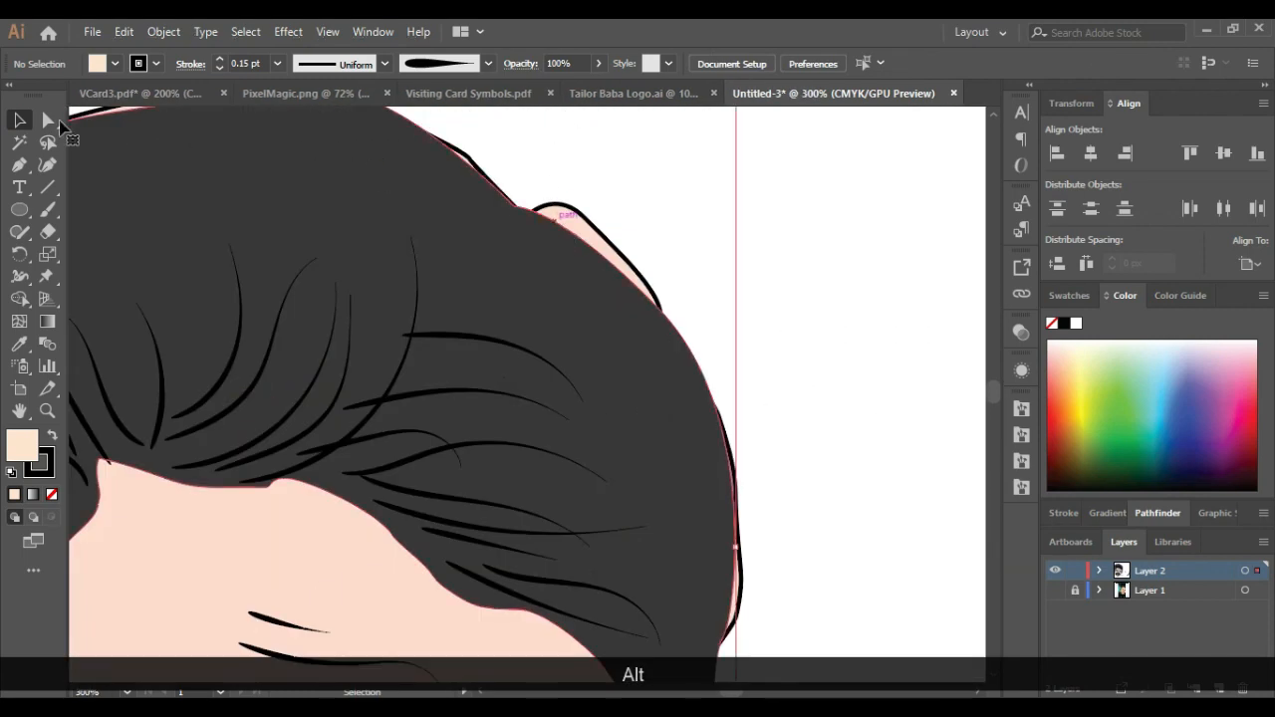
pyautogui.click(48, 120)
pyautogui.click(98, 128)
pyautogui.click(515, 206)
pyautogui.moveTo(559, 206); pyautogui.dragTo(596, 160)
pyautogui.scroll(-1, 707, 445)
pyautogui.click(721, 568)
pyautogui.moveTo(728, 558); pyautogui.dragTo(759, 439)
# Step: Curve the hair shape's upper-left edge outward to match the black head outline
pyautogui.click(211, 252)
pyautogui.moveTo(252, 221); pyautogui.dragTo(276, 183)
pyautogui.scroll(-2, 400, 214)
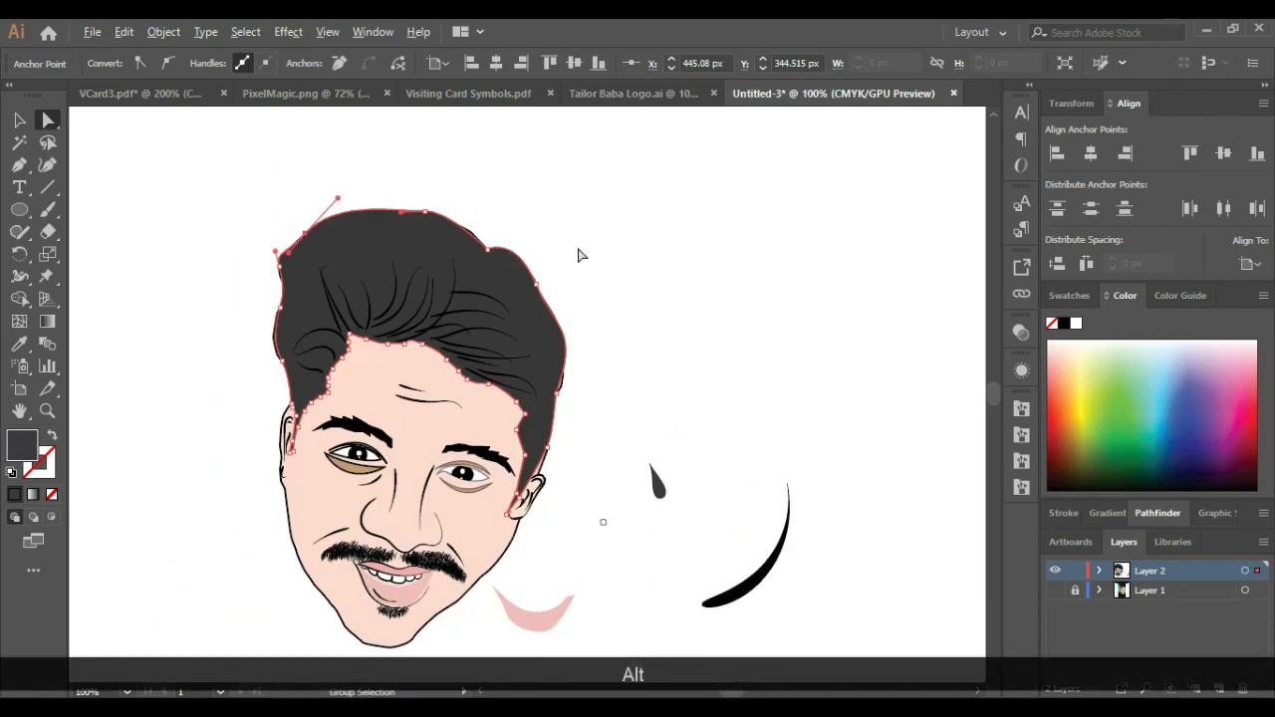
# Step: Delete the two stray black brush strokes on the empty artboard area beside the head
pyautogui.scroll(-2, 619, 289)
pyautogui.moveTo(755, 511); pyautogui.dragTo(755, 511)
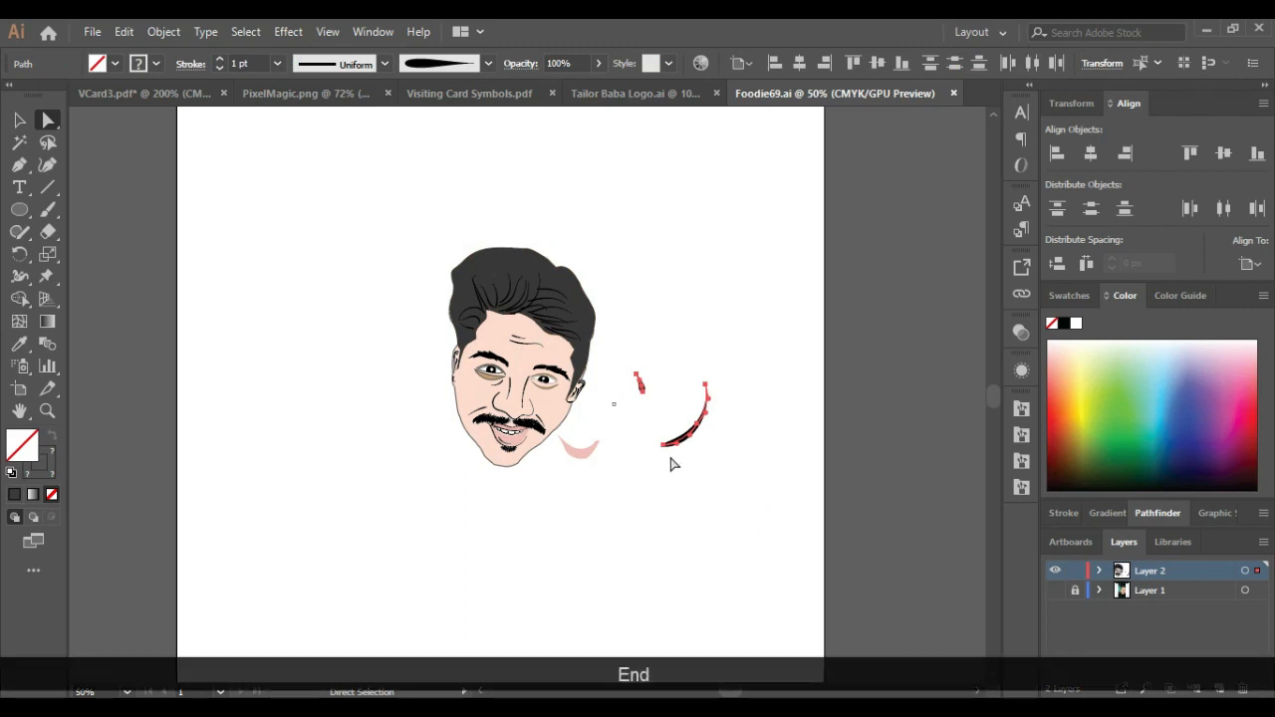
pyautogui.press('Delete')
# Step: Delete the leftover pink crescent shape beside the chin, including its remaining fragments
pyautogui.moveTo(647, 393); pyautogui.dragTo(602, 483)
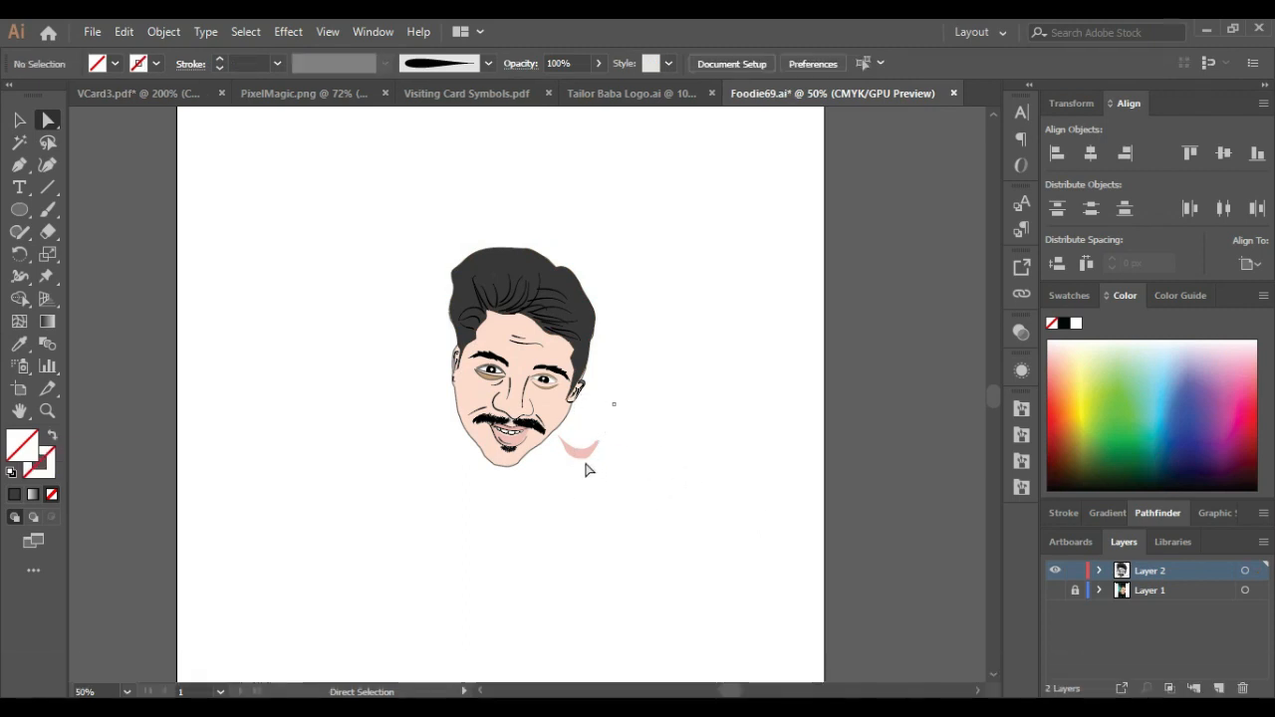
pyautogui.click(582, 457)
pyautogui.press('Delete')
pyautogui.moveTo(613, 430); pyautogui.dragTo(580, 464)
pyautogui.press('Delete')
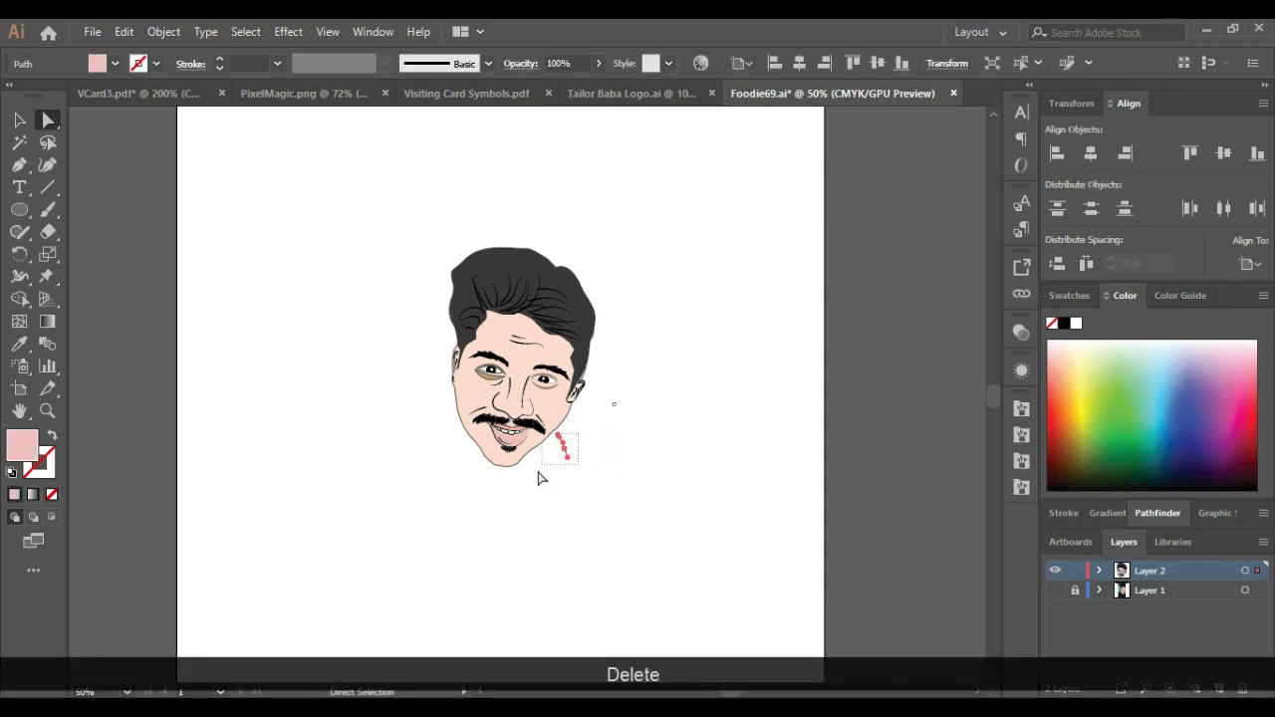
pyautogui.click(555, 464)
pyautogui.press('Delete')
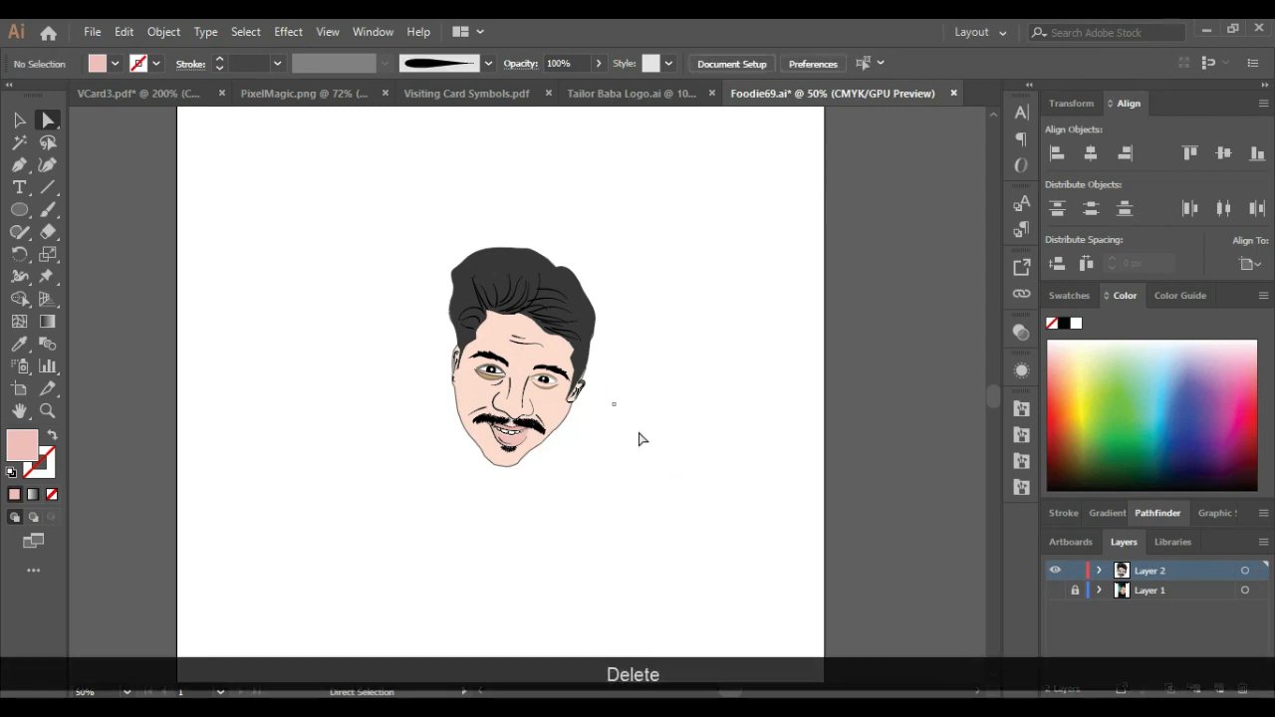
# Step: Select all parts of the head illustration with the Selection tool
pyautogui.click(19, 120)
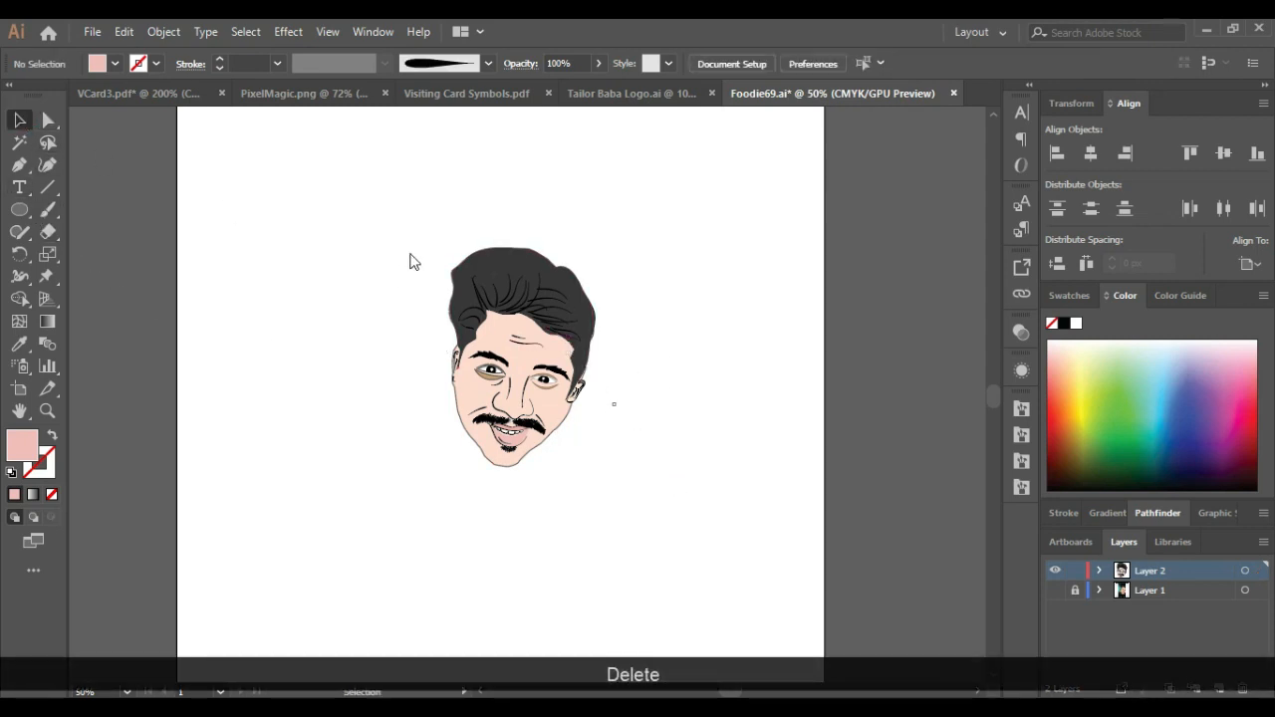
pyautogui.moveTo(412, 232); pyautogui.dragTo(520, 379)
pyautogui.moveTo(578, 484)
pyautogui.mouseDown()
pyautogui.moveTo(589, 499)
pyautogui.moveTo(614, 398)
pyautogui.mouseUp()
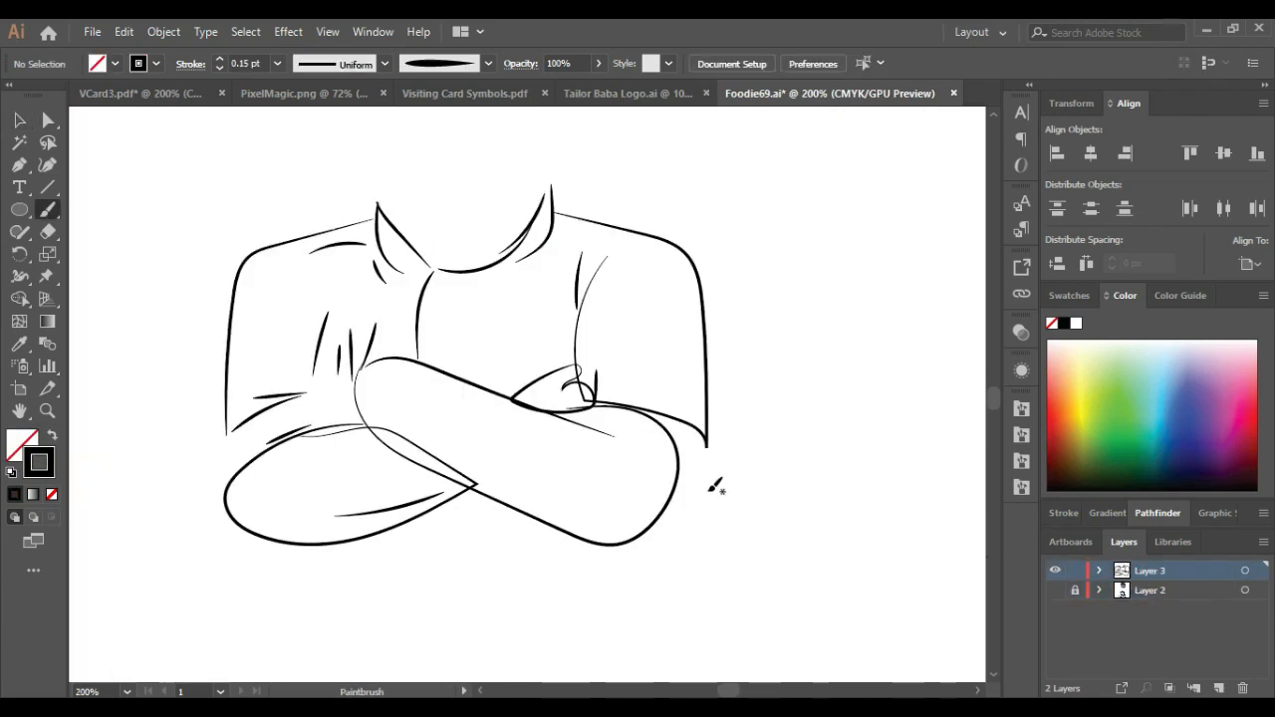
# Step: Paint the fold lines and outer elbow curve of the right-hand arm below its sleeve on the crossed-arms body drawing
pyautogui.moveTo(684, 443); pyautogui.dragTo(684, 470)
pyautogui.moveTo(643, 533)
pyautogui.mouseDown()
pyautogui.moveTo(701, 467)
pyautogui.moveTo(647, 533)
pyautogui.mouseUp()
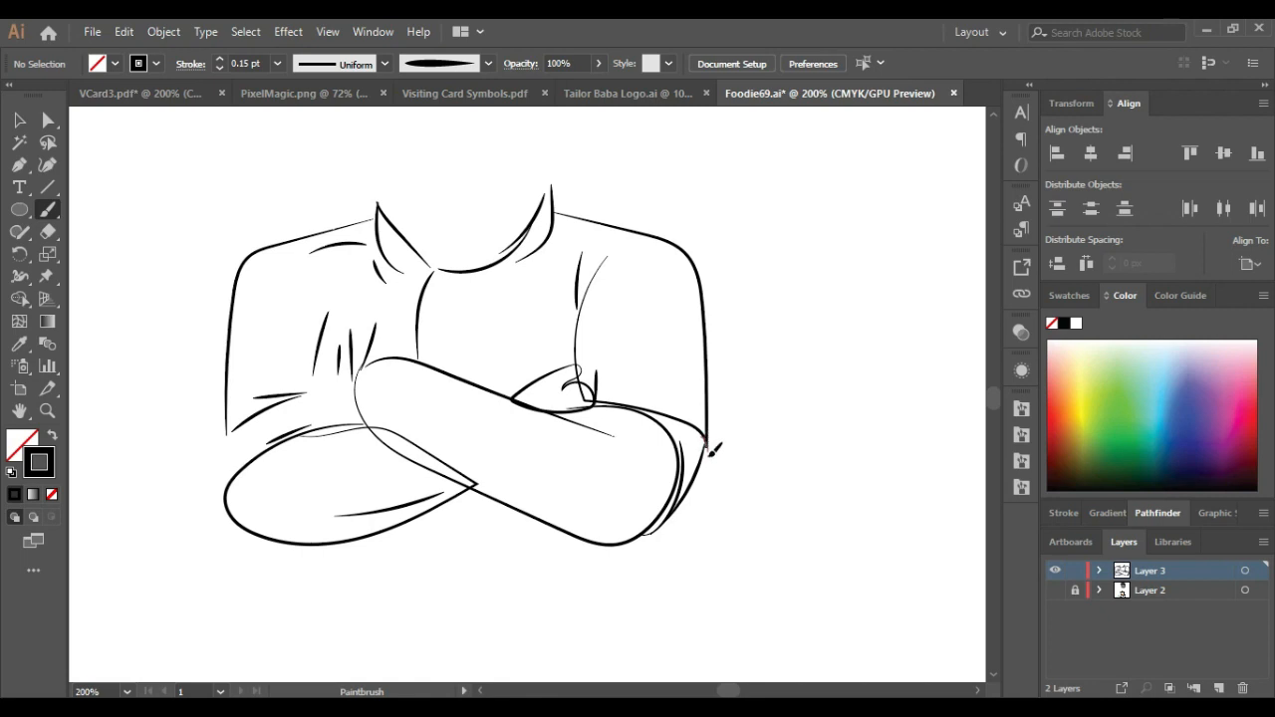
pyautogui.moveTo(620, 548); pyautogui.dragTo(610, 541)
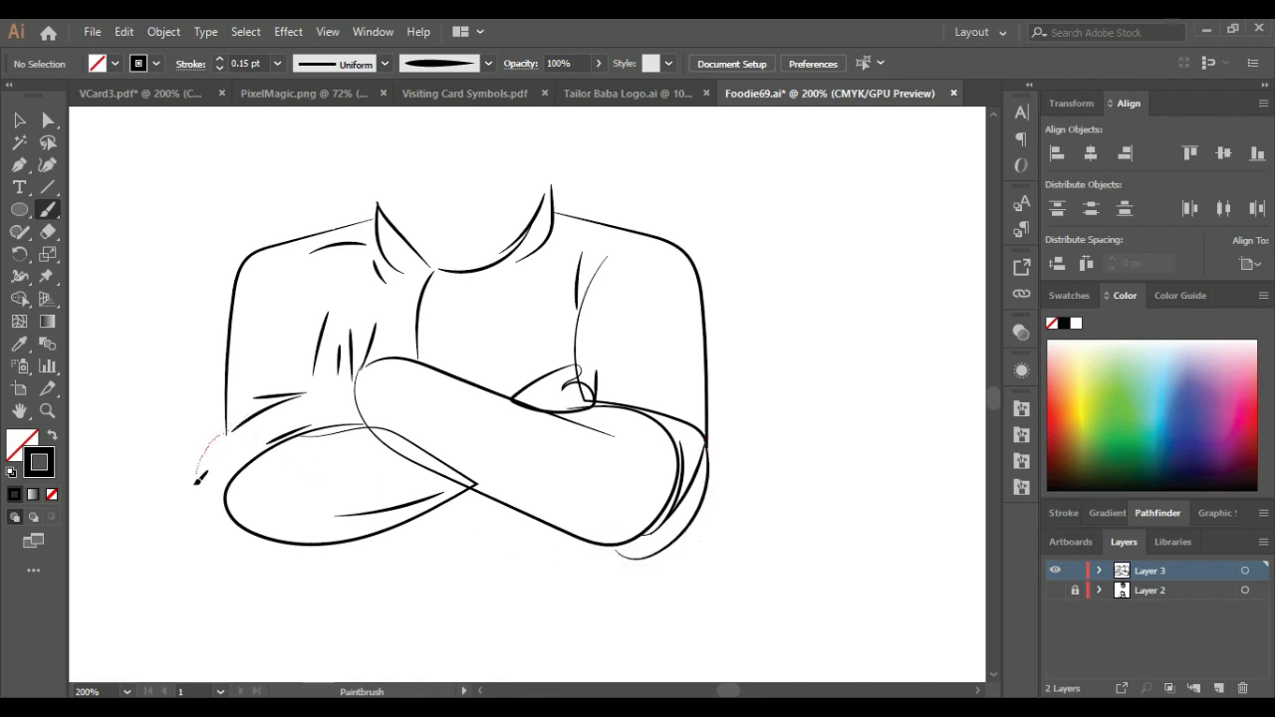
# Step: Paint the outer curve and fold lines of the rolled cuff around the left-hand elbow of the crossed-arms body
pyautogui.moveTo(239, 525); pyautogui.dragTo(240, 528)
pyautogui.moveTo(256, 441); pyautogui.dragTo(315, 407)
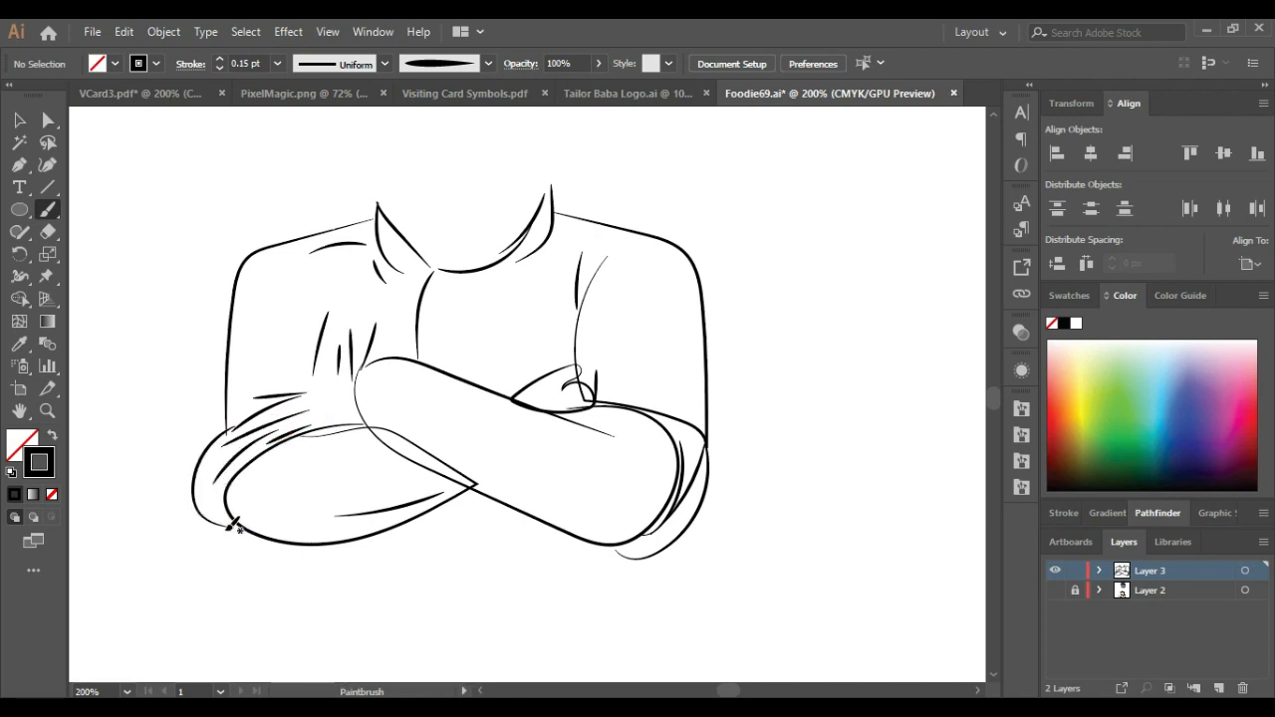
pyautogui.moveTo(243, 526); pyautogui.dragTo(240, 527)
# Step: Paint the placket's second edge with four round buttons, plus extra fold lines on the right-hand sleeve and left-hand cuff
pyautogui.moveTo(474, 354); pyautogui.dragTo(469, 369)
pyautogui.moveTo(430, 294); pyautogui.dragTo(432, 296)
pyautogui.moveTo(460, 291)
pyautogui.mouseDown()
pyautogui.moveTo(431, 348)
pyautogui.moveTo(462, 337)
pyautogui.mouseUp()
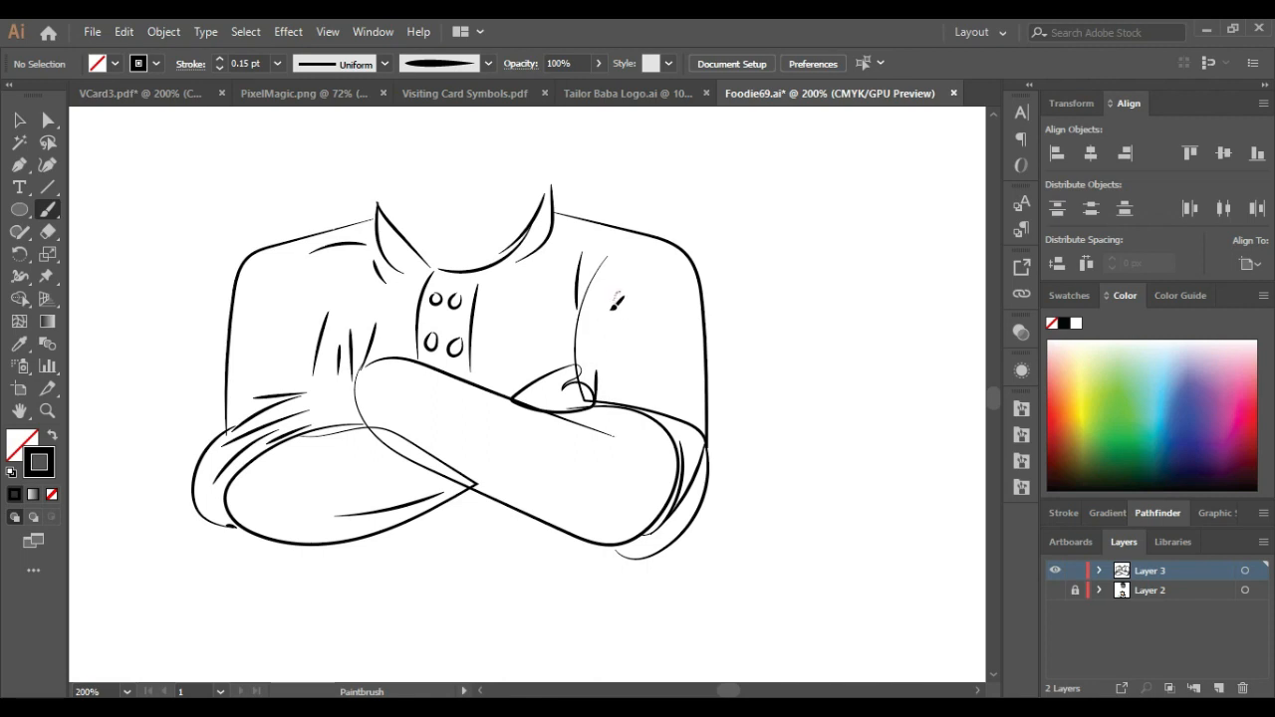
pyautogui.moveTo(688, 375); pyautogui.dragTo(686, 378)
pyautogui.moveTo(330, 401); pyautogui.dragTo(344, 418)
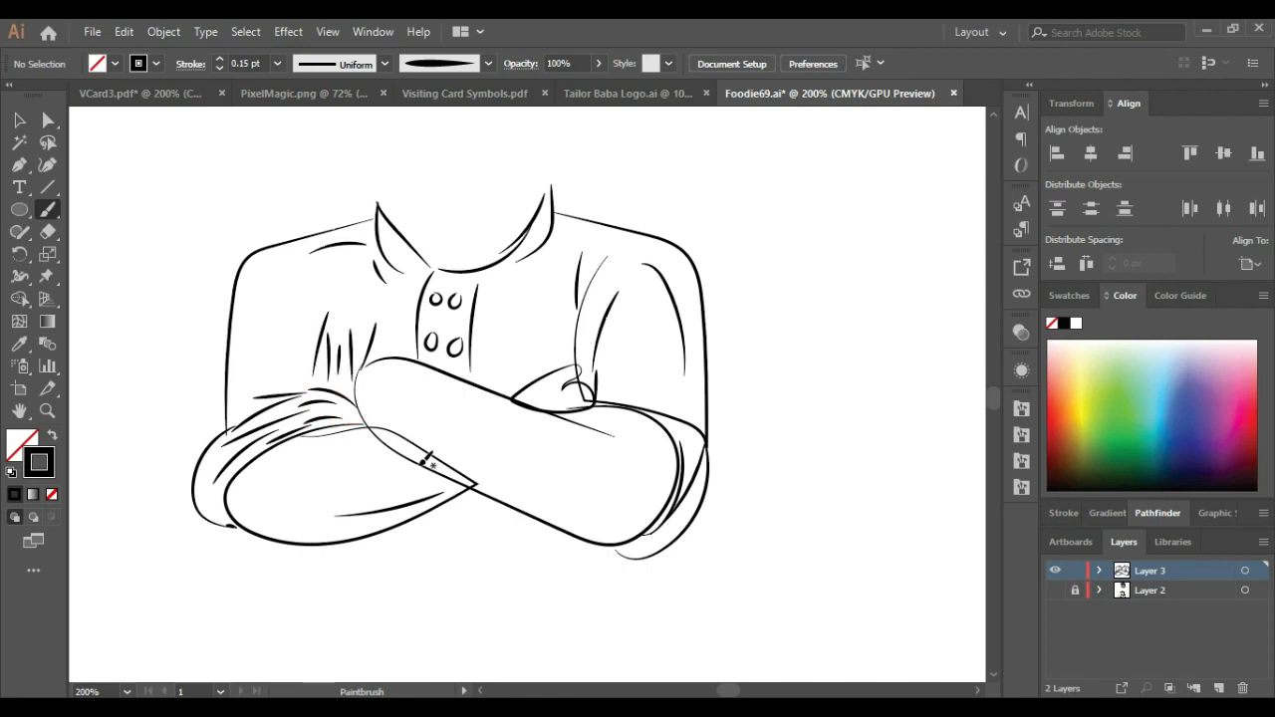
pyautogui.scroll(-3, 438, 463)
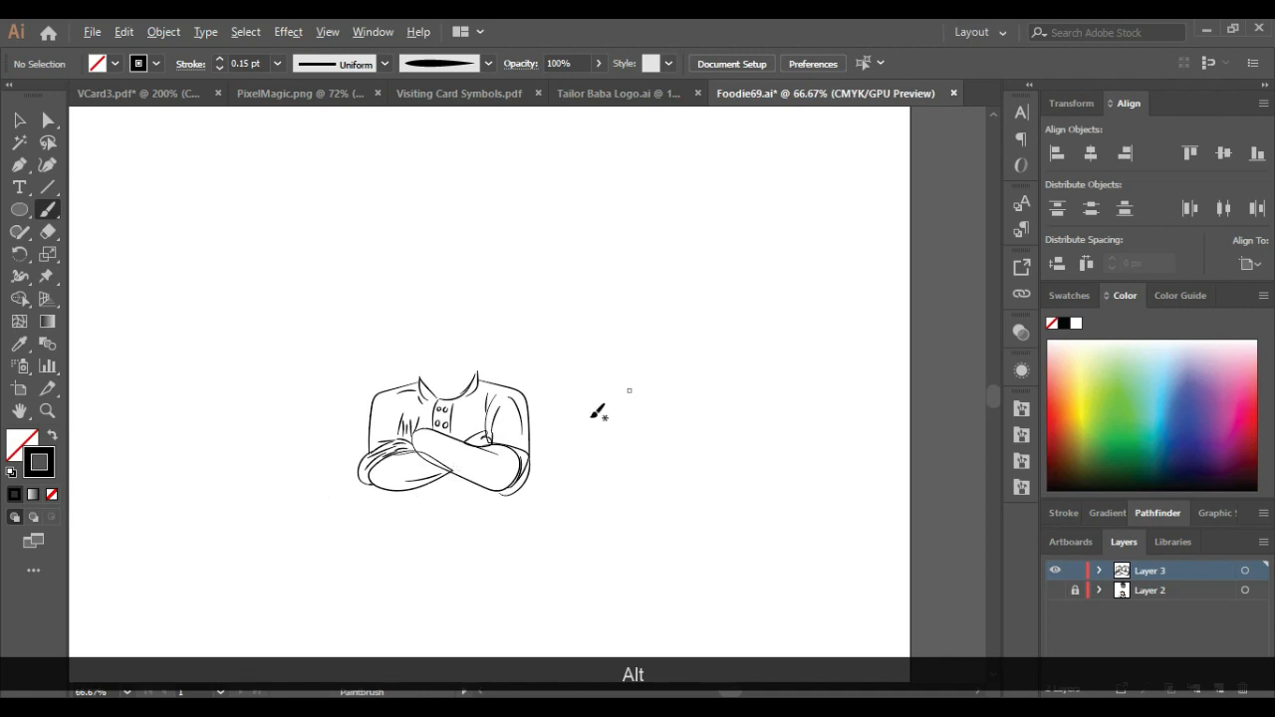
pyautogui.click(20, 121)
pyautogui.click(1144, 597)
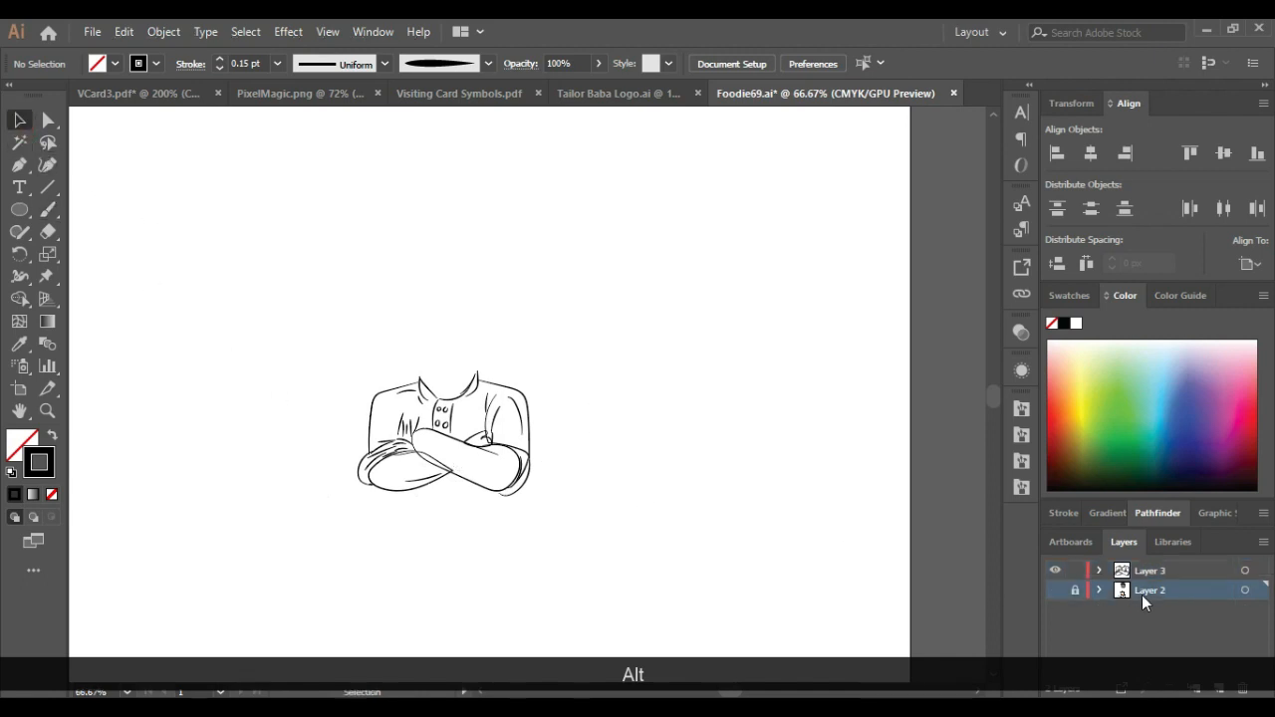
pyautogui.click(1243, 688)
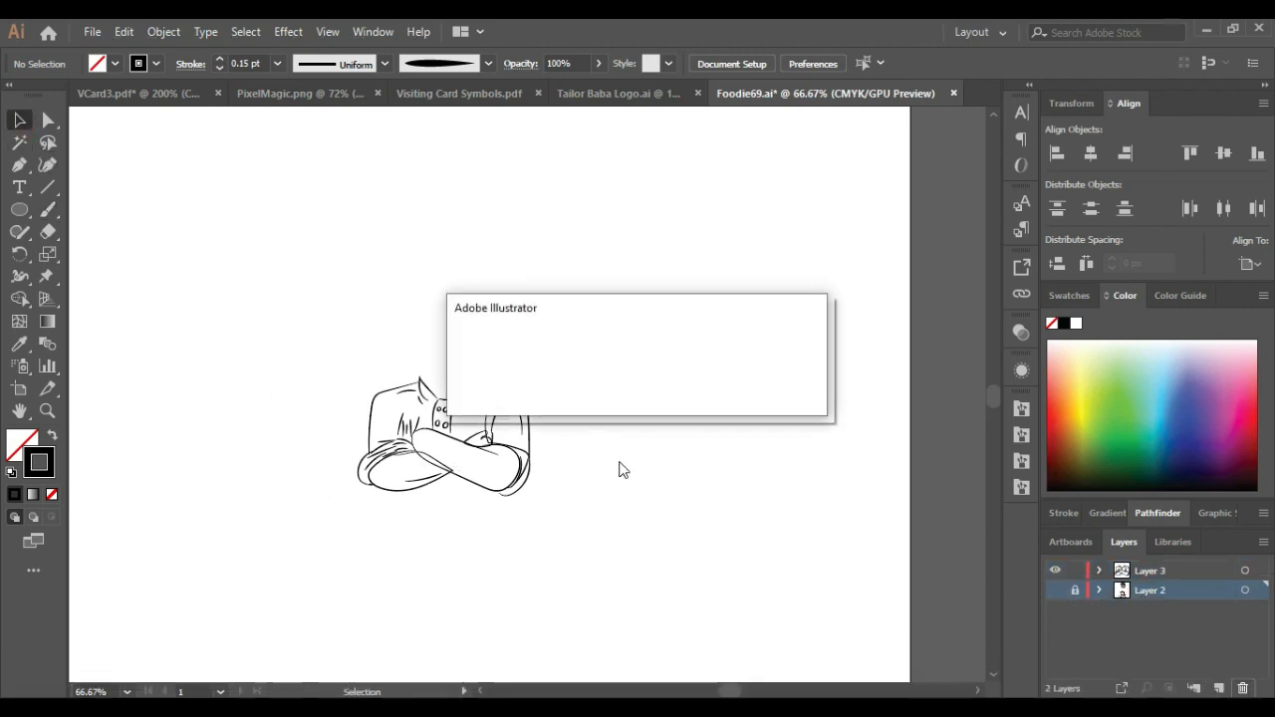
pyautogui.click(704, 390)
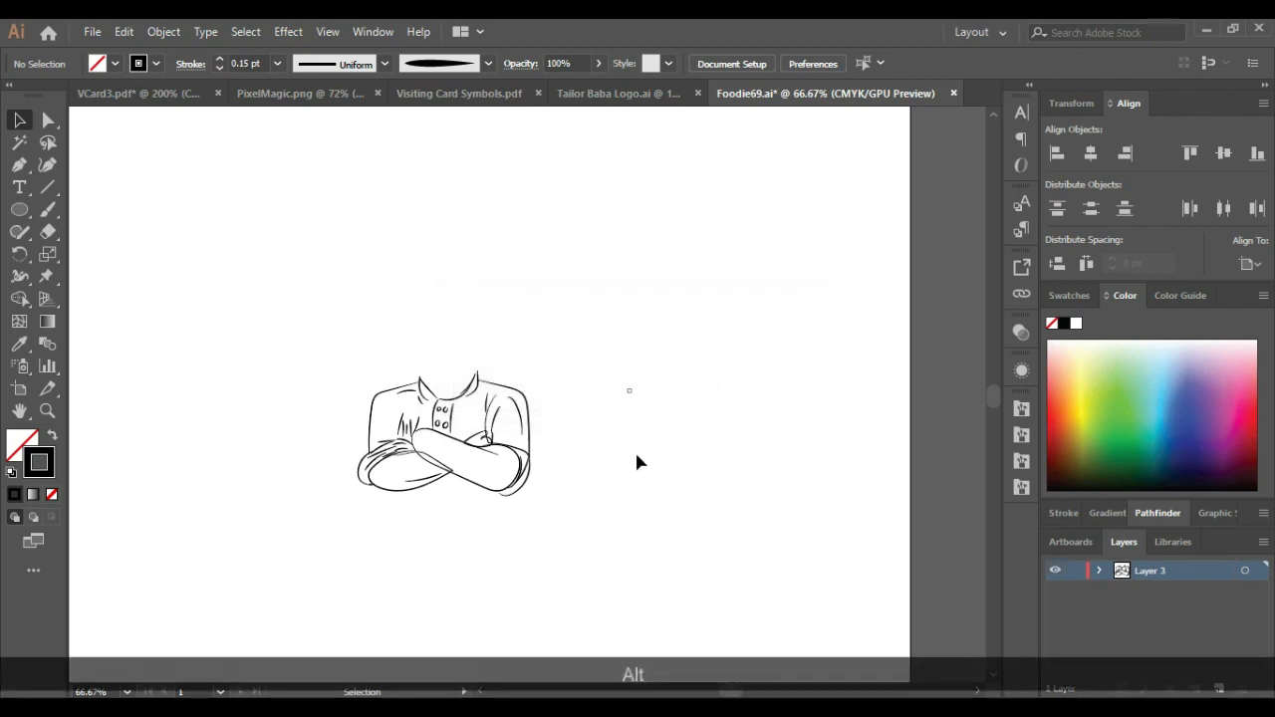
pyautogui.scroll(-2, 636, 454)
pyautogui.hotkey('ctrl', 'z')
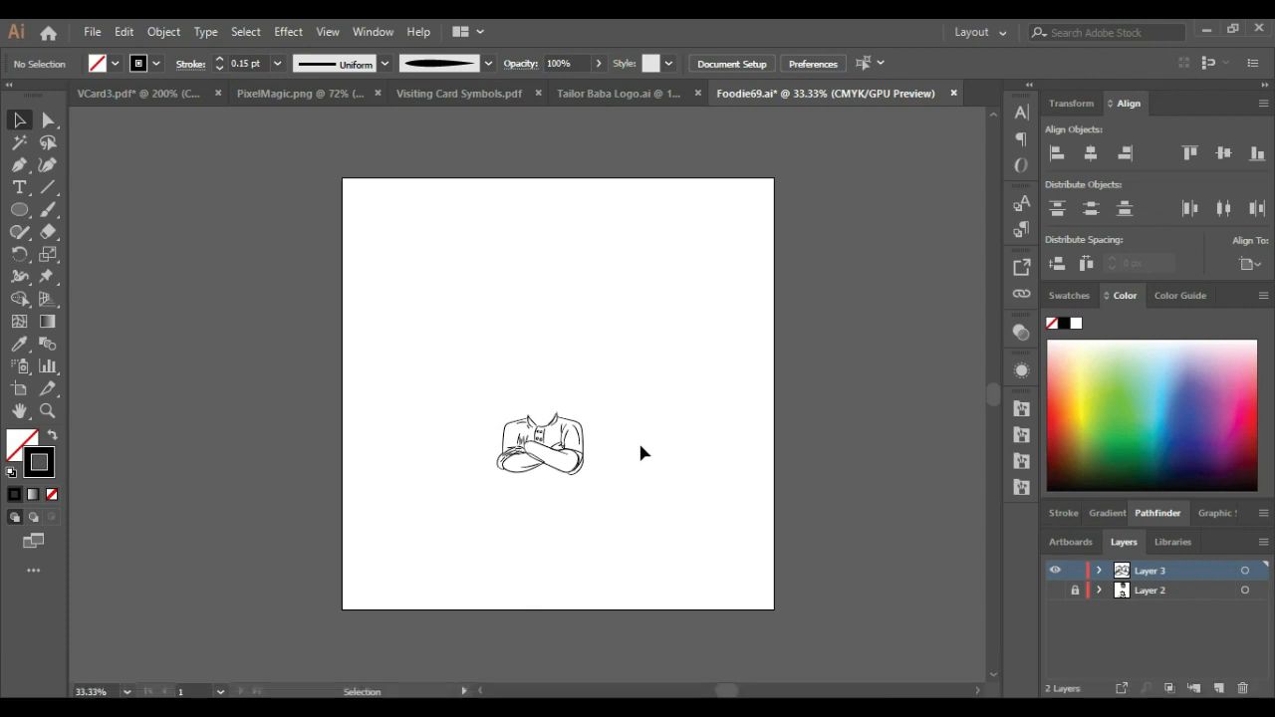
pyautogui.hotkey('ctrl', 'z')
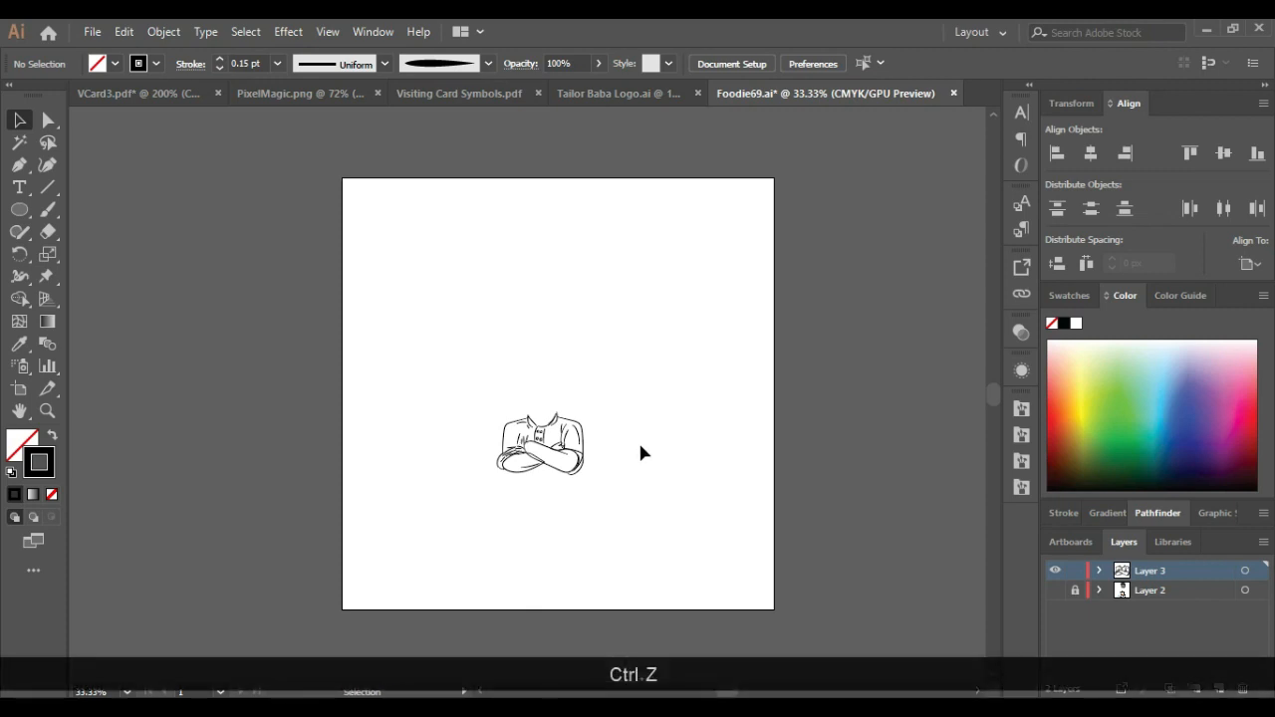
pyautogui.hotkey('ctrl', 'z')
pyautogui.hotkey('ctrl', 'shift', 'z')
pyautogui.hotkey('ctrl', 'shift', 'z')
pyautogui.hotkey('ctrl', 'shift', 'z')
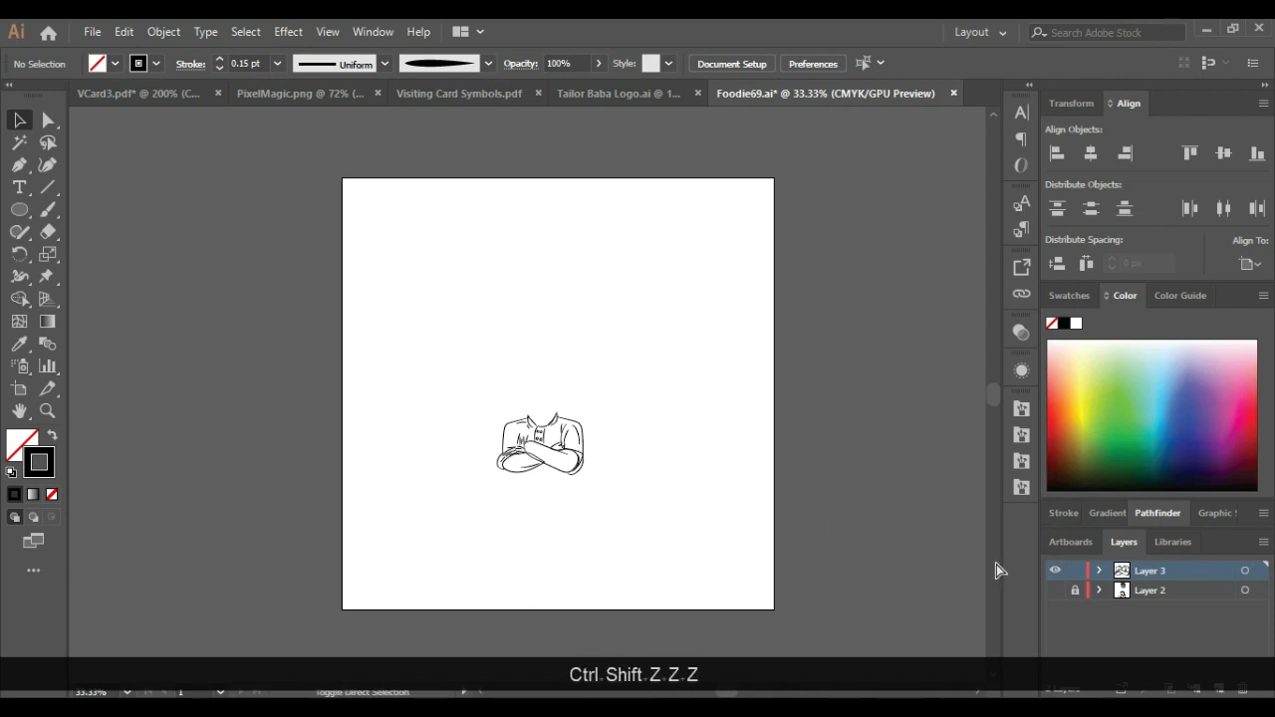
pyautogui.hotkey('ctrl', 'shift', 'z')
pyautogui.hotkey('ctrl', 'z')
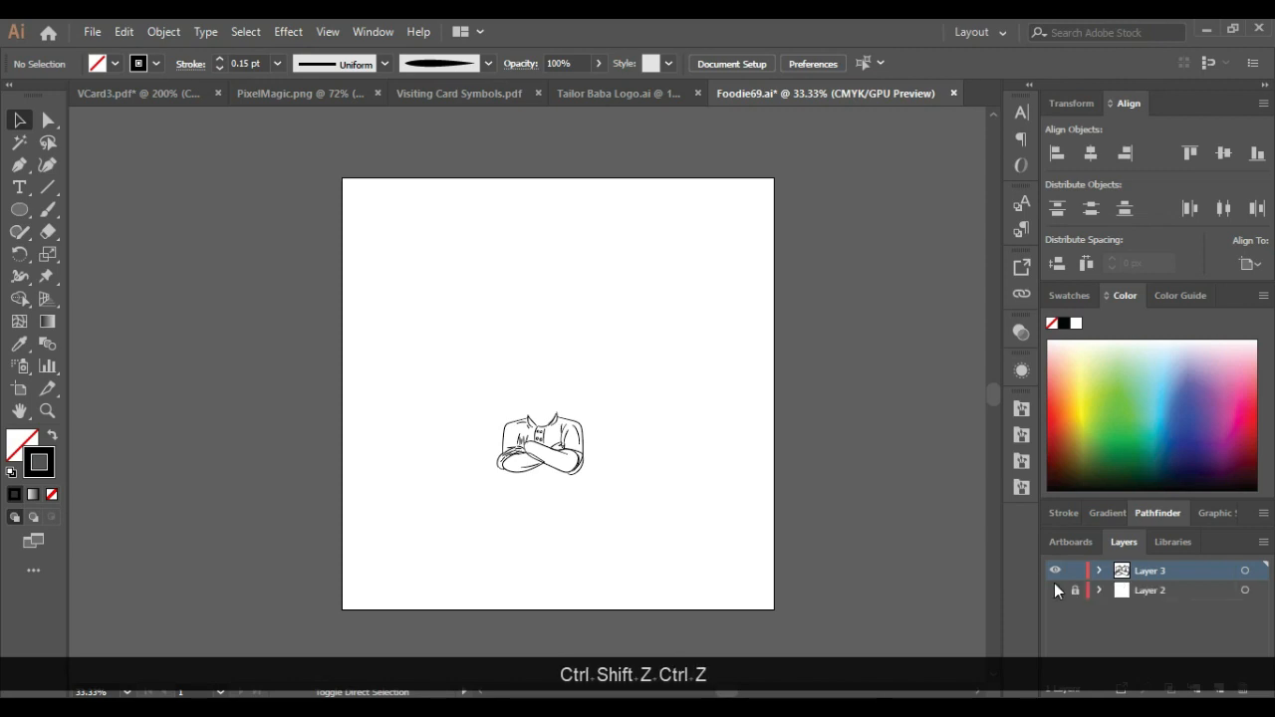
# Step: Show and unlock Layer 2, and delete the reference photo from it
pyautogui.click(1055, 589)
pyautogui.press('Delete')
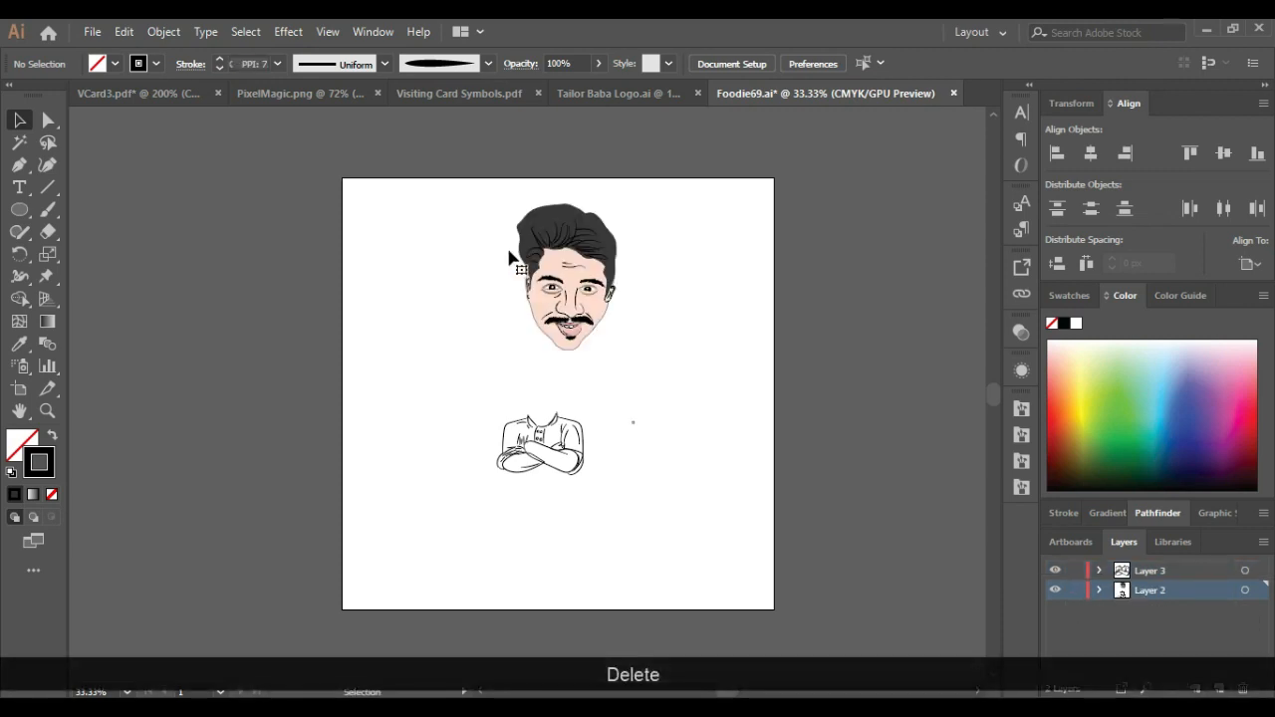
# Step: Move the coloured head group down onto the neck opening of the crossed-arms body
pyautogui.moveTo(587, 306); pyautogui.dragTo(557, 394)
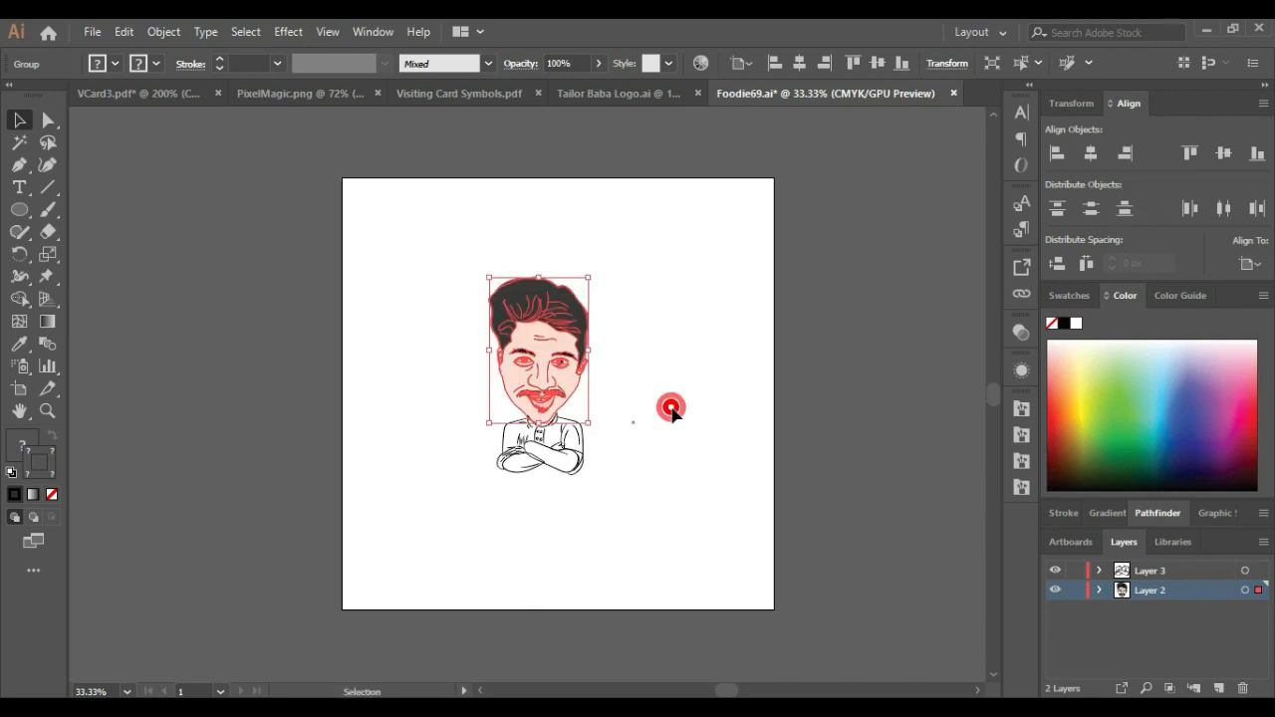
pyautogui.click(669, 402)
pyautogui.press('alt')
pyautogui.scroll(2, 572, 396)
pyautogui.scroll(-3, 568, 392)
pyautogui.scroll(2, 564, 389)
pyautogui.scroll(3, 563, 389)
pyautogui.moveTo(564, 380); pyautogui.dragTo(569, 384)
pyautogui.scroll(-3, 569, 373)
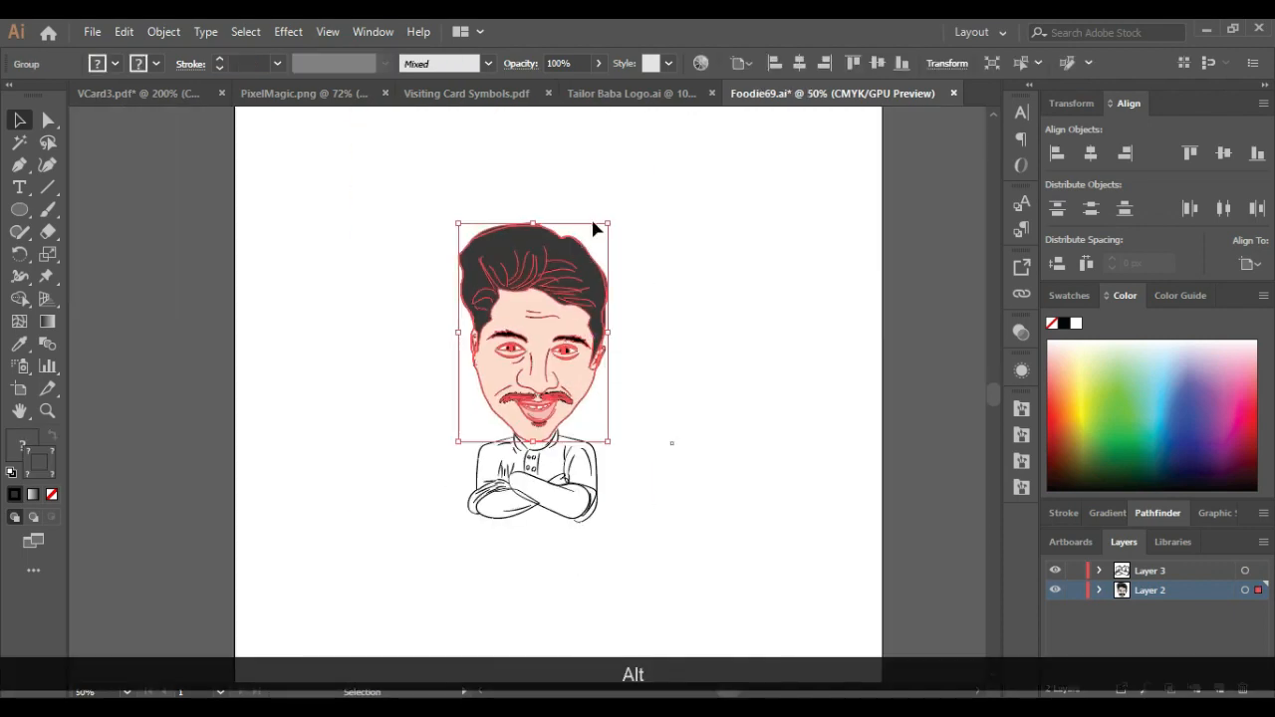
# Step: Scale the head group down to suit the body and place its chin inside the collar
pyautogui.moveTo(607, 224); pyautogui.dragTo(498, 355)
pyautogui.scroll(3, 598, 455)
pyautogui.moveTo(327, 353); pyautogui.dragTo(441, 356)
pyautogui.moveTo(484, 208); pyautogui.dragTo(507, 168)
pyautogui.moveTo(425, 311); pyautogui.dragTo(428, 299)
pyautogui.click(591, 336)
# Step: Reduce the head group slightly more and reposition it so the chin sits neatly between the collar flaps
pyautogui.scroll(-2, 556, 355)
pyautogui.scroll(2, 516, 352)
pyautogui.click(499, 342)
pyautogui.moveTo(558, 118); pyautogui.dragTo(536, 162)
pyautogui.moveTo(482, 309); pyautogui.dragTo(499, 326)
pyautogui.click(630, 370)
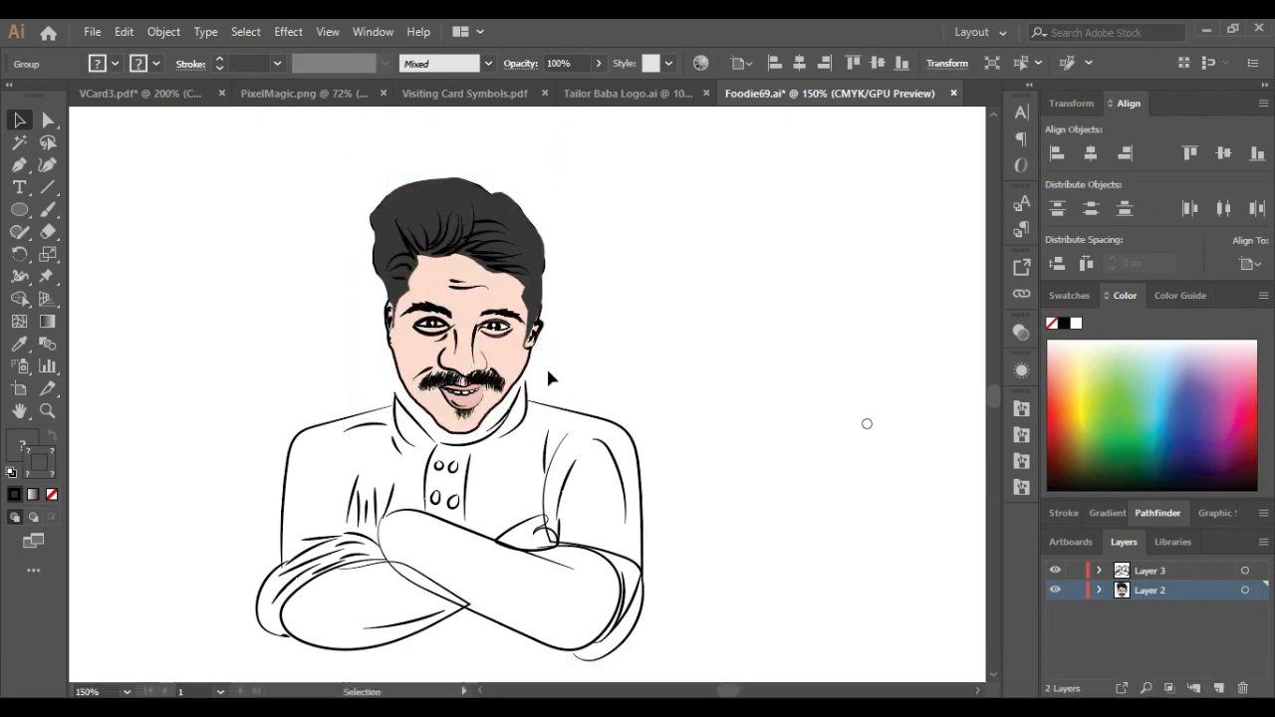
# Step: Paint short black lines beside the left-hand ear and collar with the Paintbrush at a 0.15 pt stroke
pyautogui.scroll(2, 558, 370)
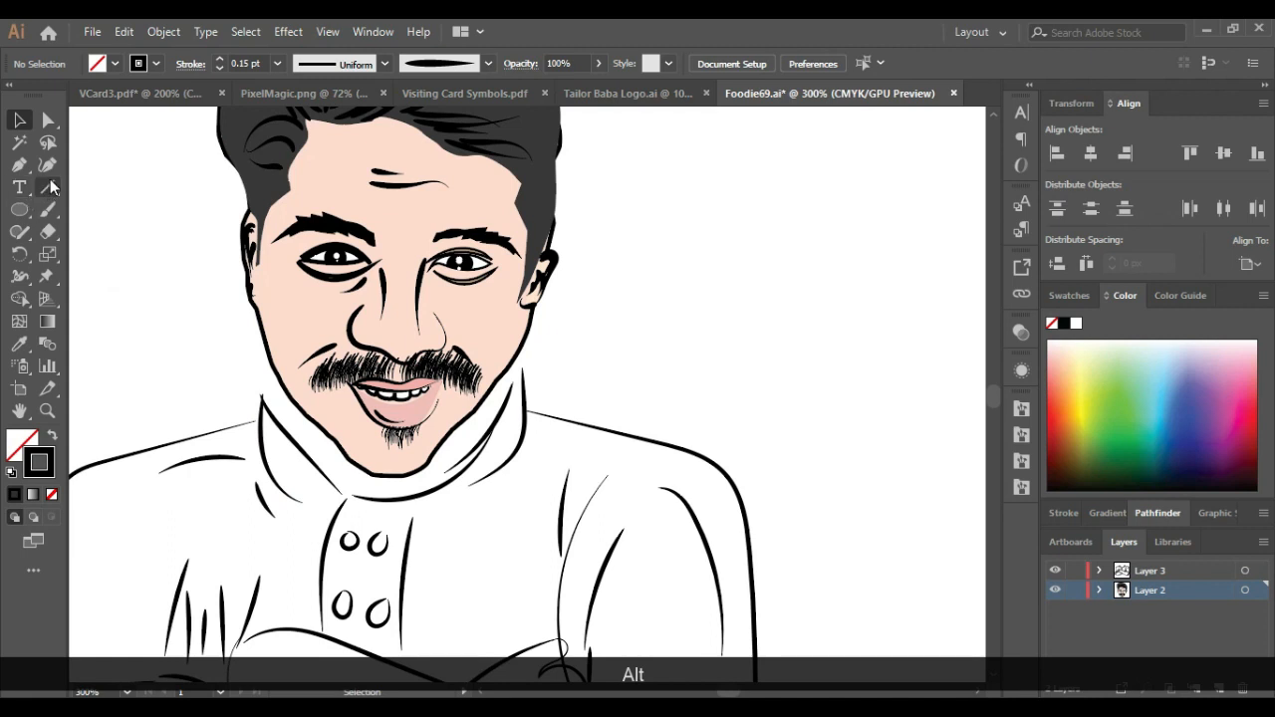
pyautogui.click(47, 207)
pyautogui.moveTo(827, 262); pyautogui.dragTo(867, 356)
pyautogui.click(249, 62)
pyautogui.write('0.15')
pyautogui.press('Return')
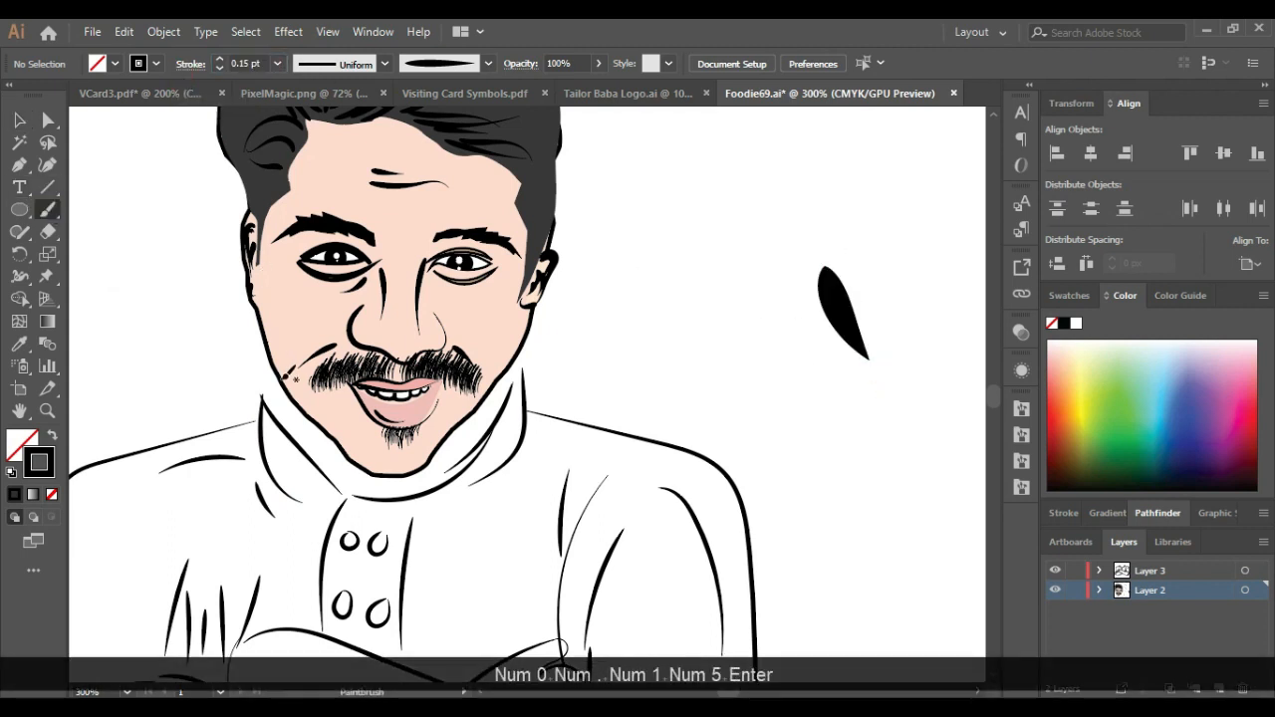
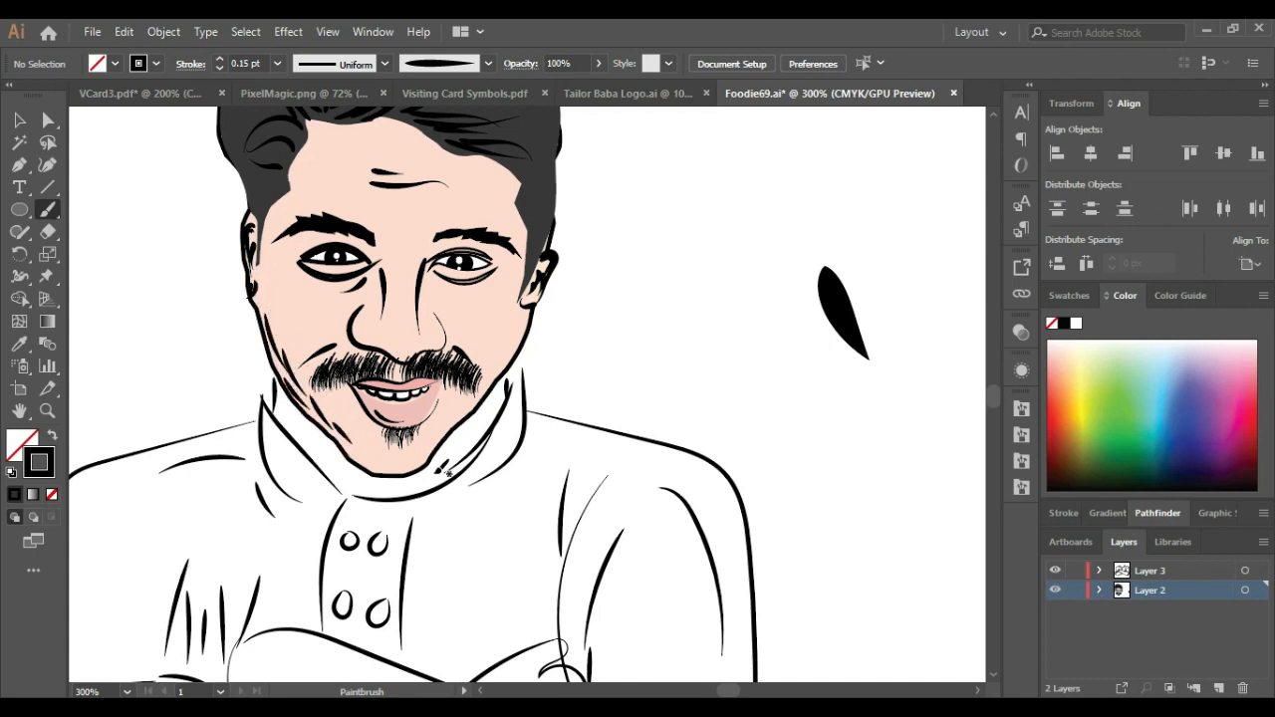
# Step: Undo the hair strokes painted along the left-hand jawline
pyautogui.hotkey('ctrl', 'z')
pyautogui.hotkey('ctrl', 'z')
pyautogui.hotkey('ctrl', 'z')
pyautogui.hotkey('ctrl', 'z')
pyautogui.hotkey('ctrl', 'z')
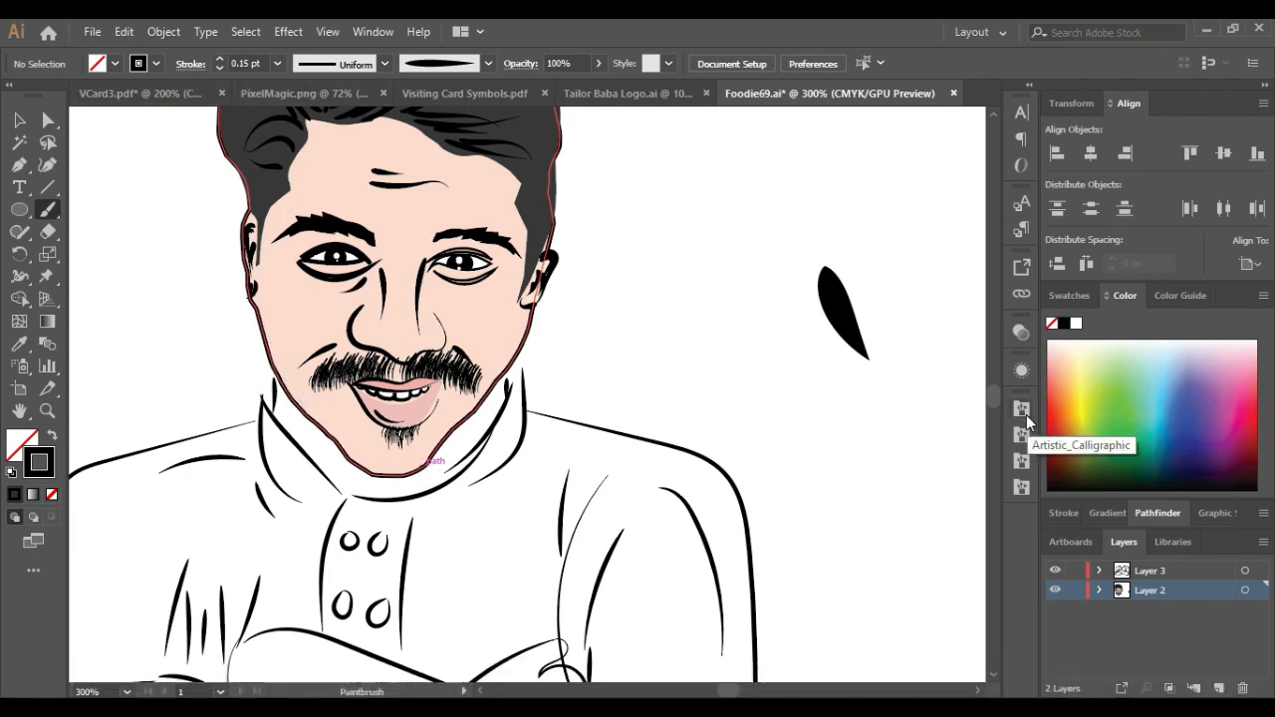
# Step: Open the Beard Brushes library and try a spaced hair pattern brush along the left-hand jaw
pyautogui.click(1022, 438)
pyautogui.click(865, 484)
pyautogui.moveTo(292, 360); pyautogui.dragTo(296, 366)
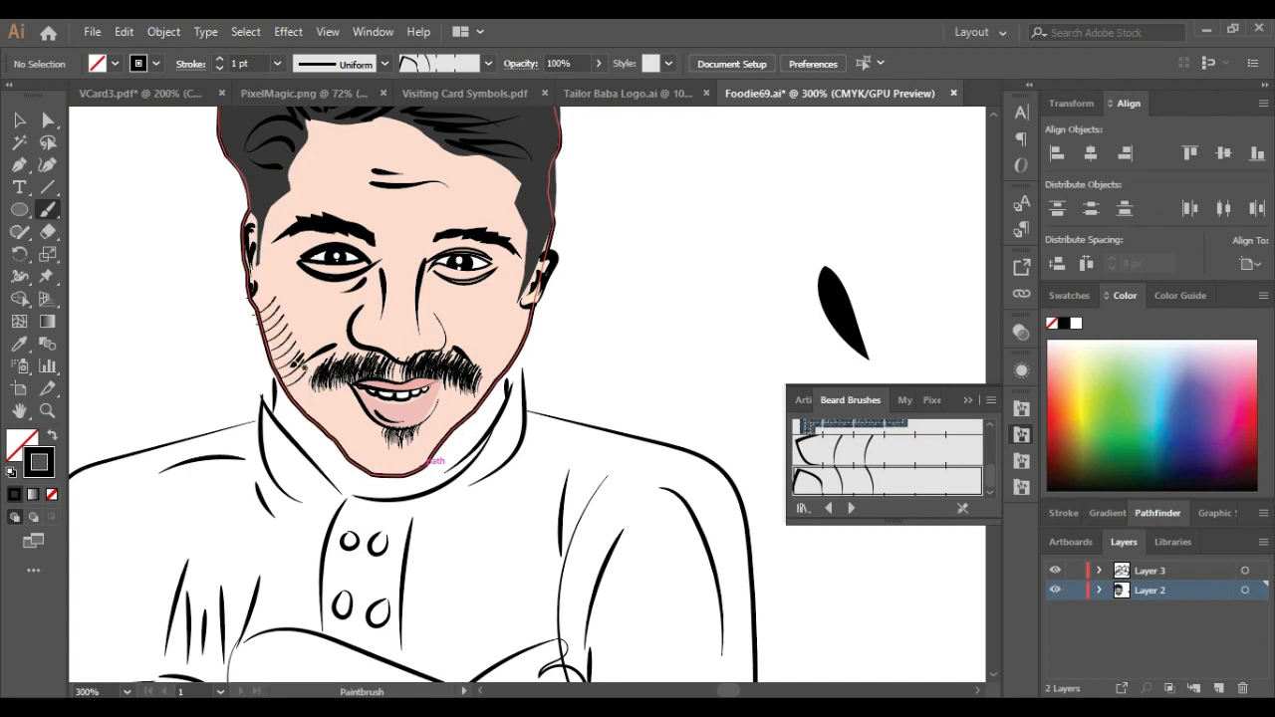
pyautogui.hotkey('ctrl', 'z')
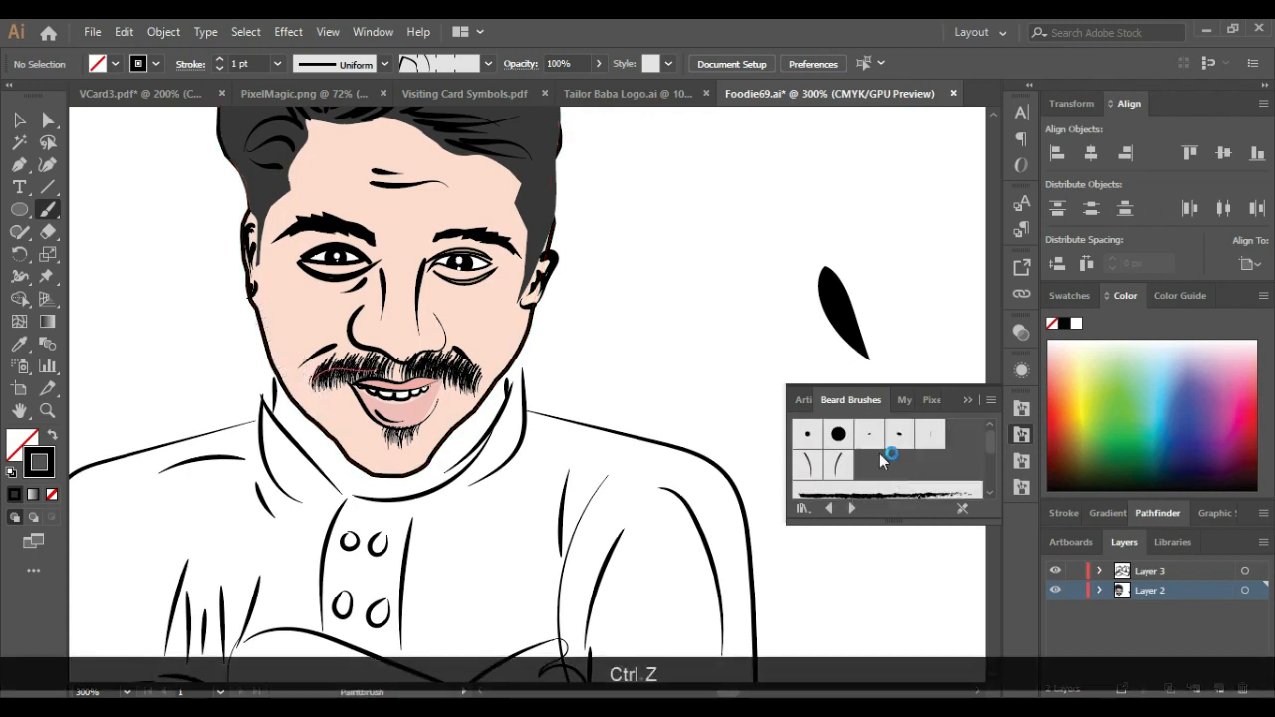
# Step: Paint beard hair down the left-hand cheek and jaw to the chin with a curved hair scatter brush
pyautogui.click(836, 468)
pyautogui.moveTo(306, 371); pyautogui.dragTo(364, 460)
pyautogui.hotkey('ctrl', 'z')
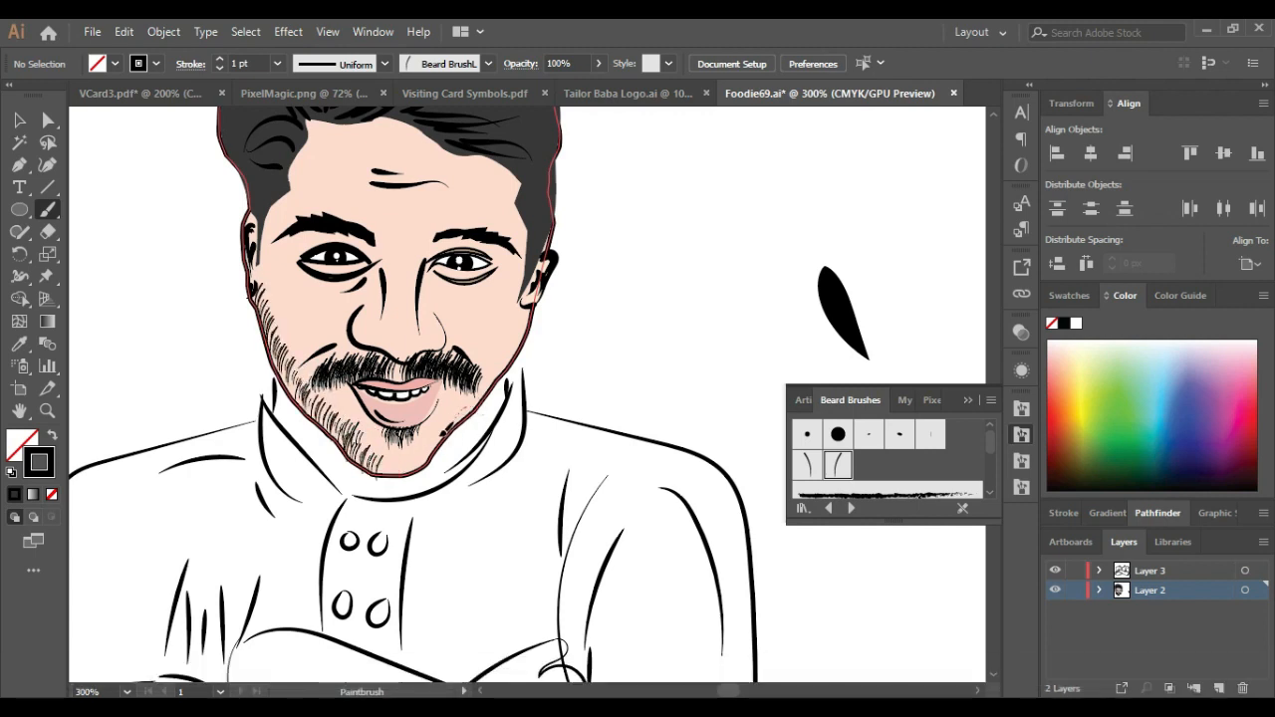
# Step: Paint beard hair down the right-hand cheek and jaw to the chin with the oppositely curved scatter brush
pyautogui.moveTo(450, 423); pyautogui.dragTo(378, 464)
pyautogui.hotkey('ctrl', 'z')
pyautogui.click(808, 465)
pyautogui.moveTo(530, 319)
pyautogui.mouseDown()
pyautogui.moveTo(528, 344)
pyautogui.moveTo(430, 444)
pyautogui.mouseUp()
pyautogui.moveTo(530, 307)
pyautogui.mouseDown()
pyautogui.moveTo(503, 360)
pyautogui.moveTo(394, 477)
pyautogui.mouseUp()
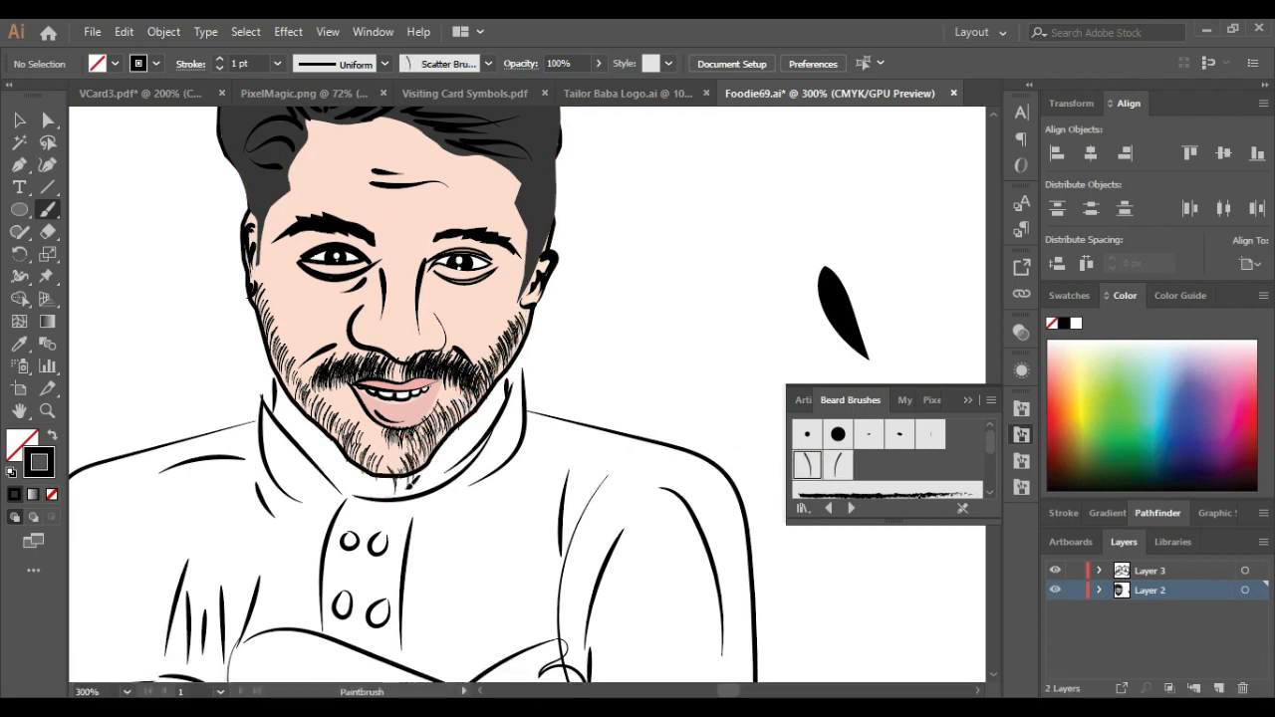
# Step: Undo the extra beard strokes that spill over the lower edge of the chin
pyautogui.hotkey('ctrl', 'z')
pyautogui.hotkey('ctrl', 'z')
pyautogui.hotkey('ctrl', 'z')
pyautogui.hotkey('ctrl', 'z')
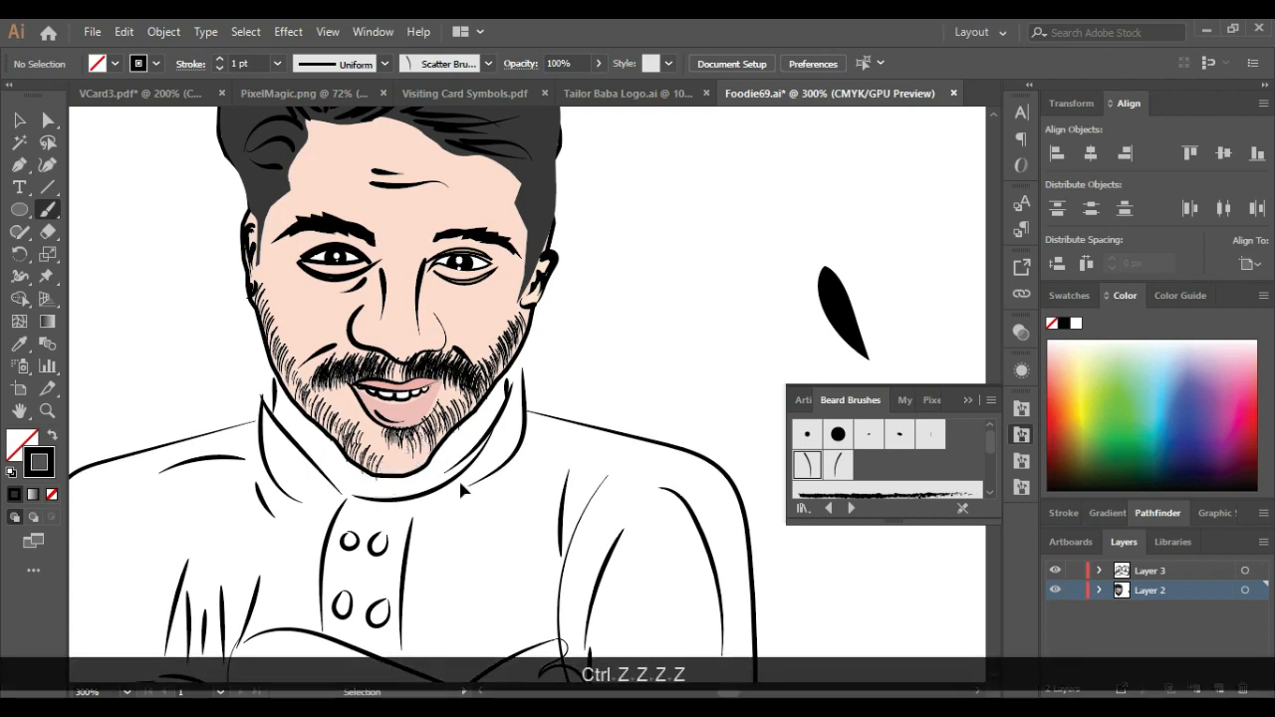
pyautogui.hotkey('ctrl', 'z')
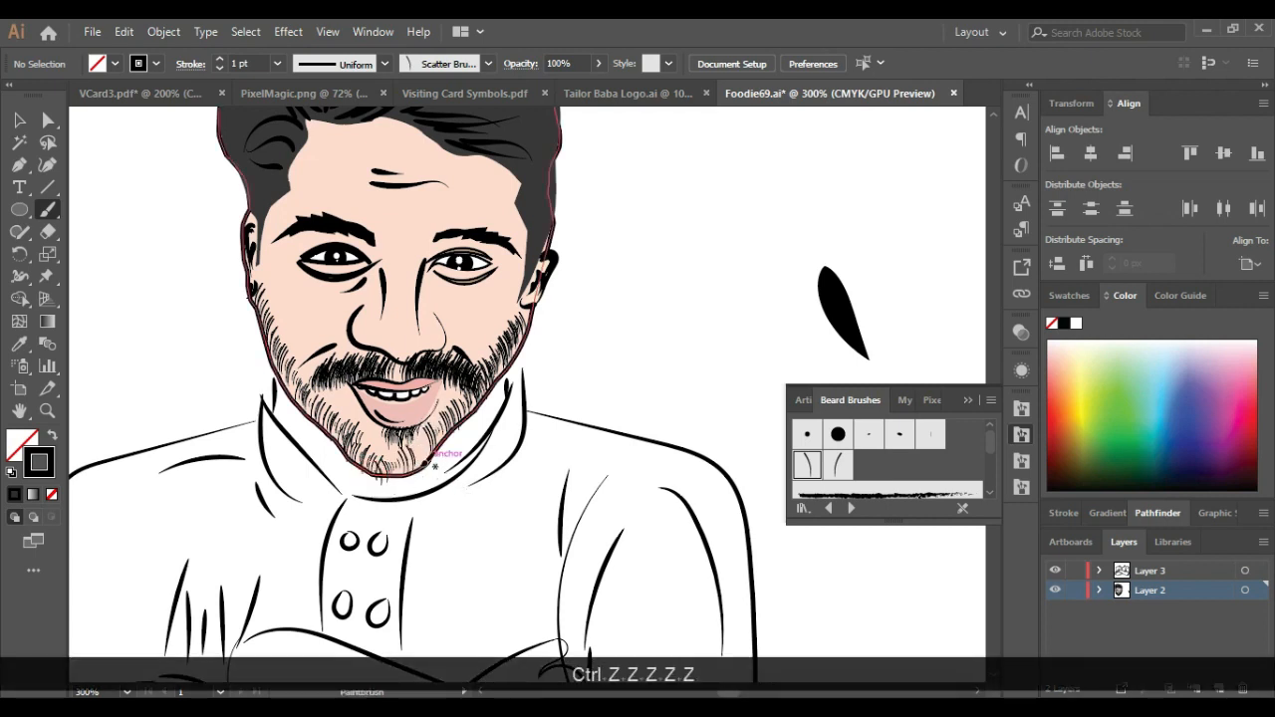
pyautogui.hotkey('ctrl', 'z')
pyautogui.hotkey('ctrl', 'z')
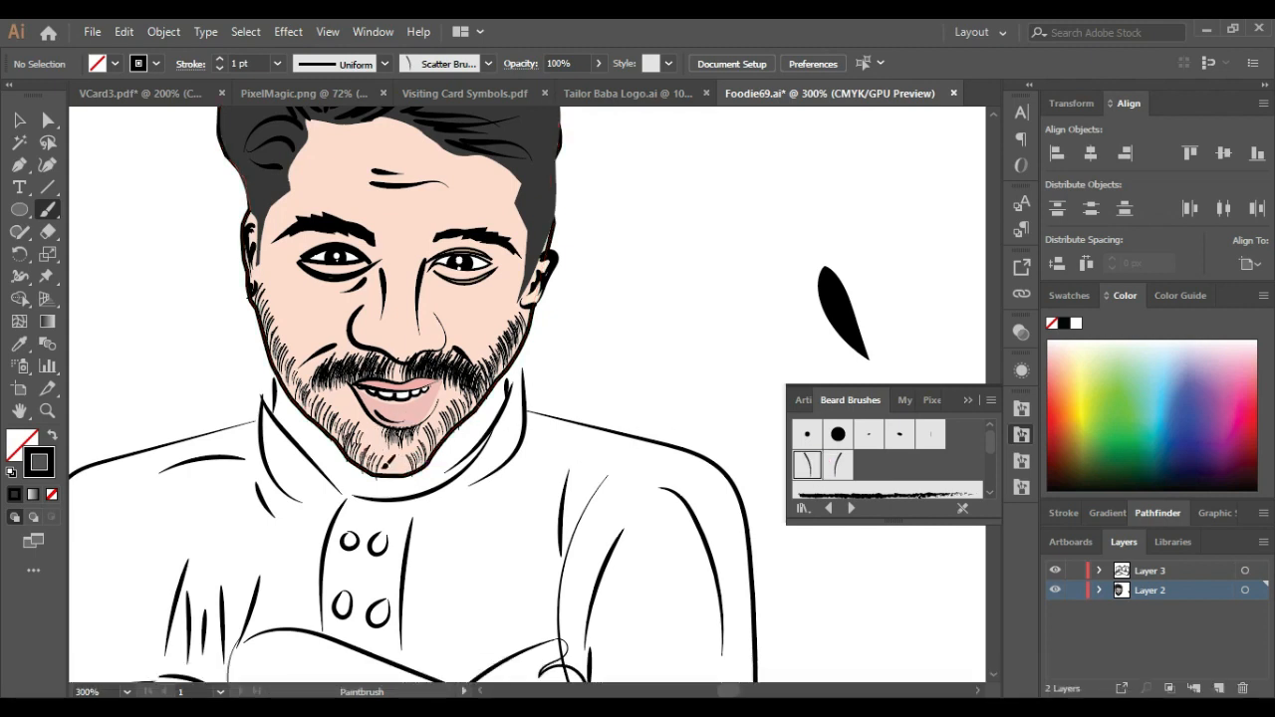
pyautogui.click(326, 420)
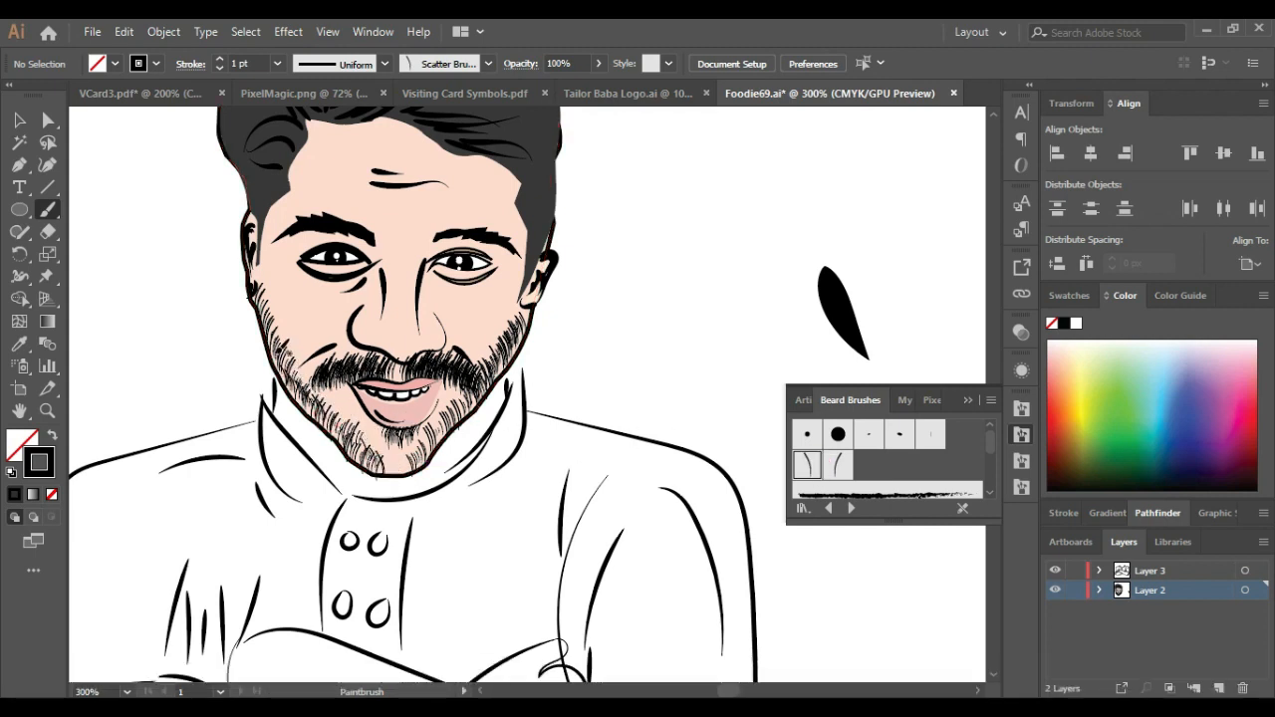
pyautogui.hotkey('ctrl', 'z')
# Step: Delete the stray black leaf-shaped brush mark on the empty area beside the character
pyautogui.scroll(-3, 325, 414)
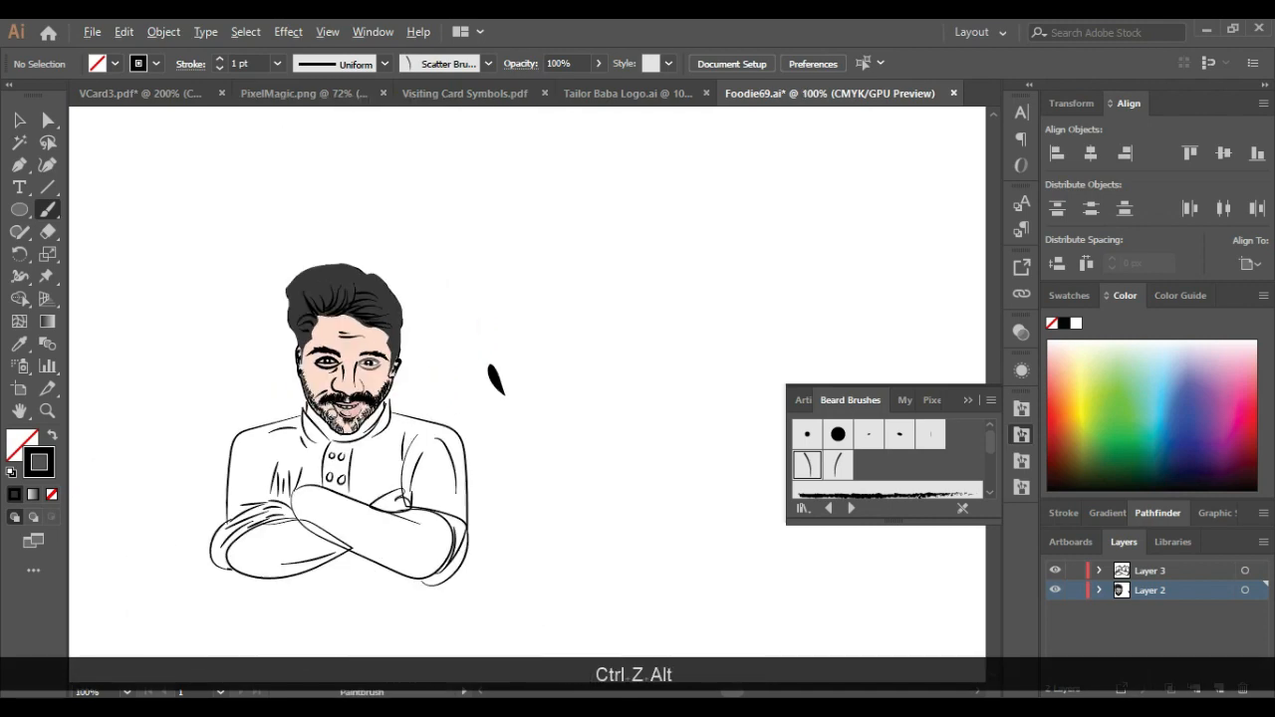
pyautogui.scroll(2, 368, 432)
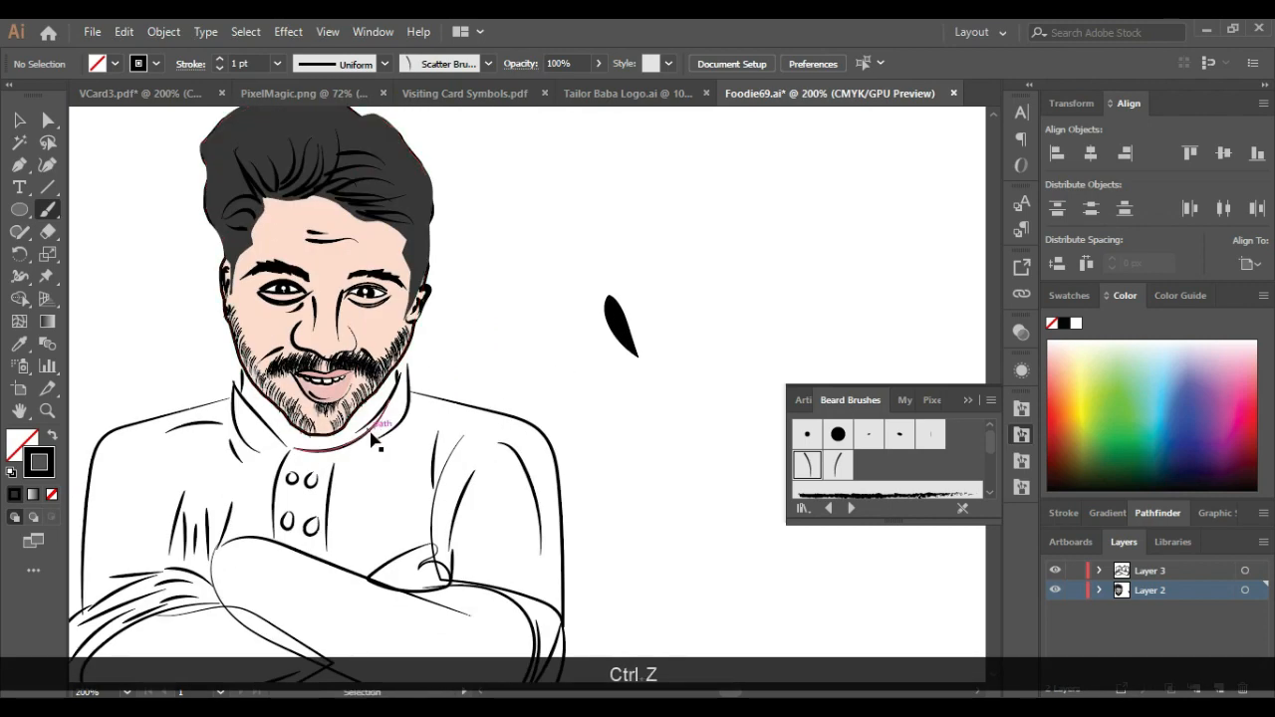
pyautogui.scroll(-1, 412, 316)
pyautogui.click(22, 121)
pyautogui.click(567, 322)
pyautogui.press('Delete')
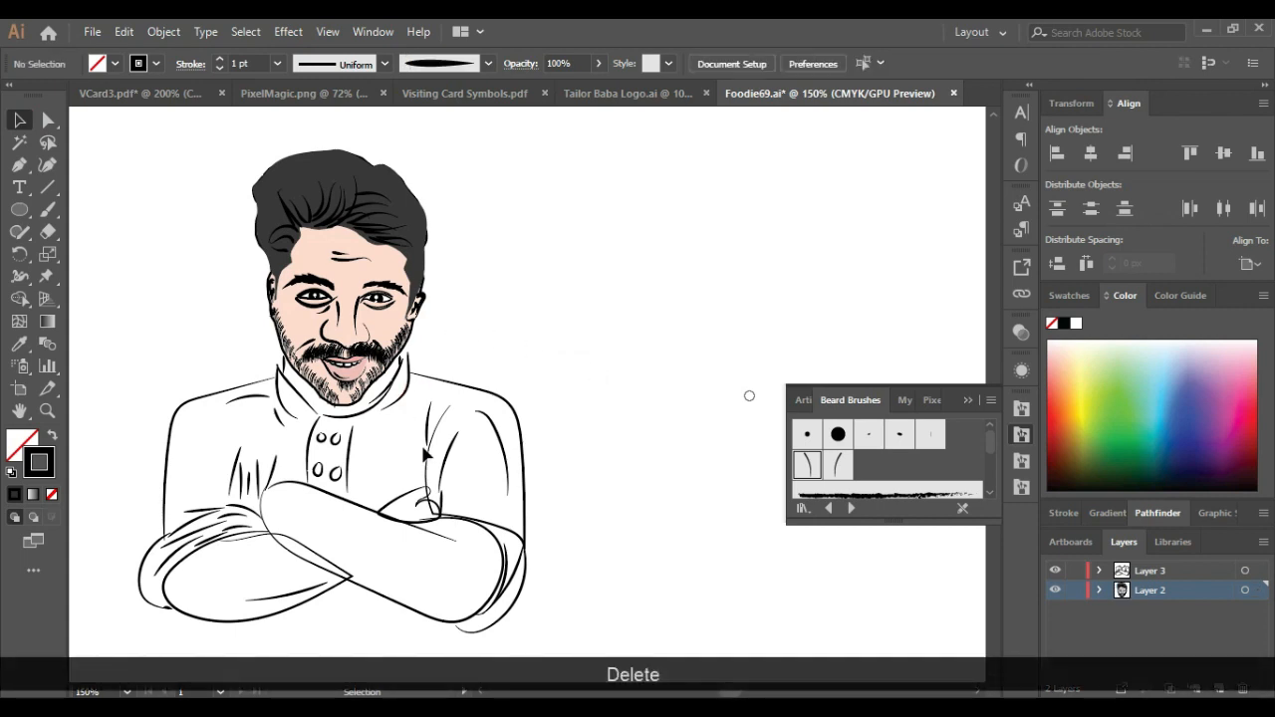
# Step: Fill the right-hand sleeve shape of the body with the white swatch
pyautogui.click(442, 389)
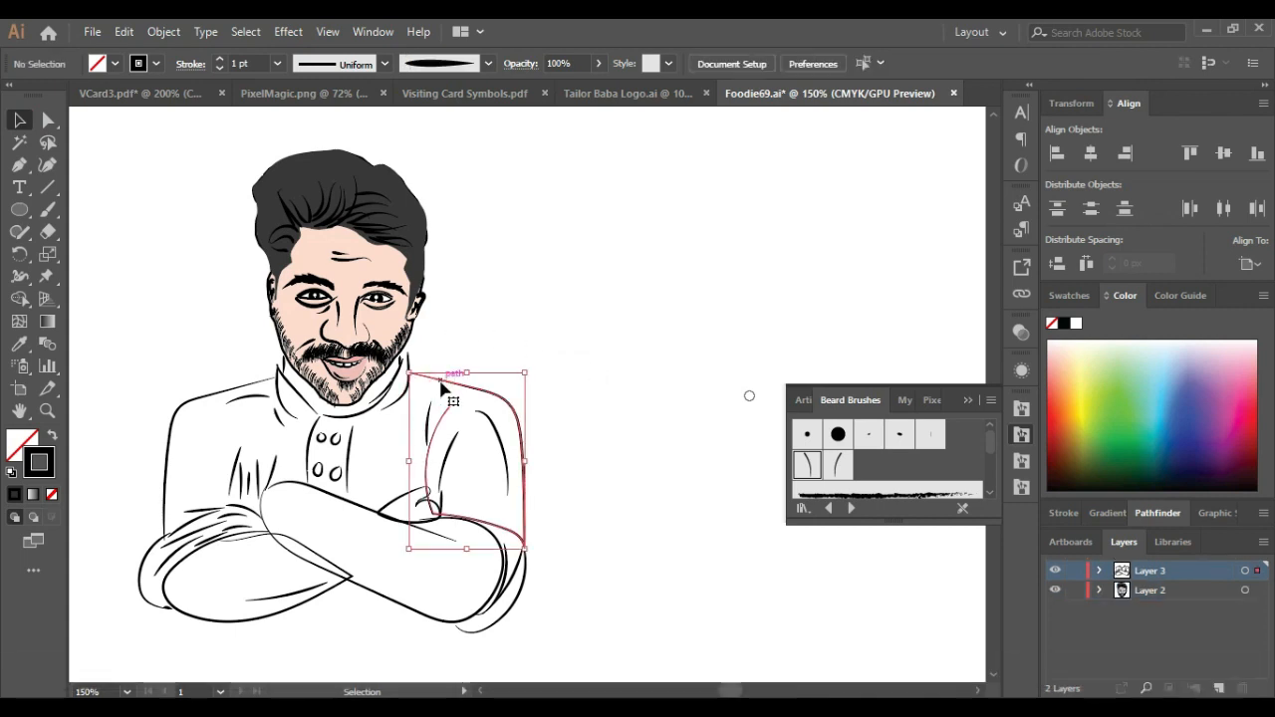
pyautogui.click(1077, 325)
pyautogui.hotkey('ctrl', 'z')
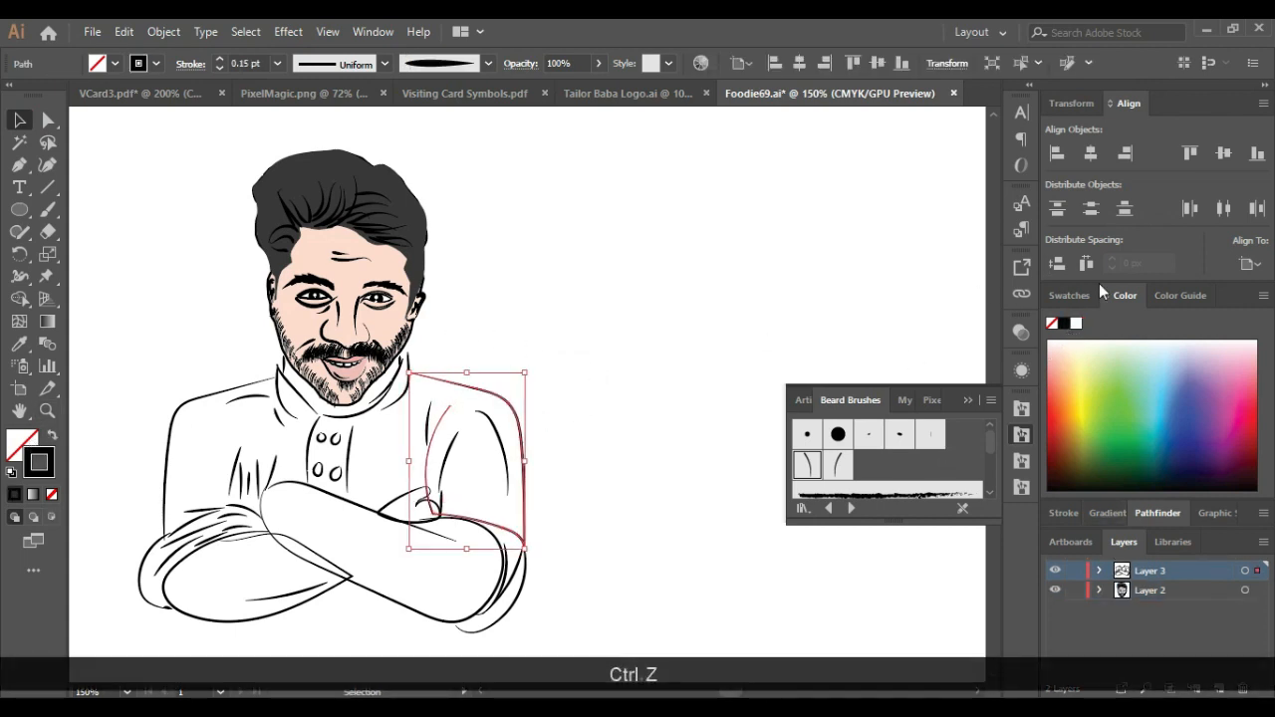
pyautogui.click(1068, 294)
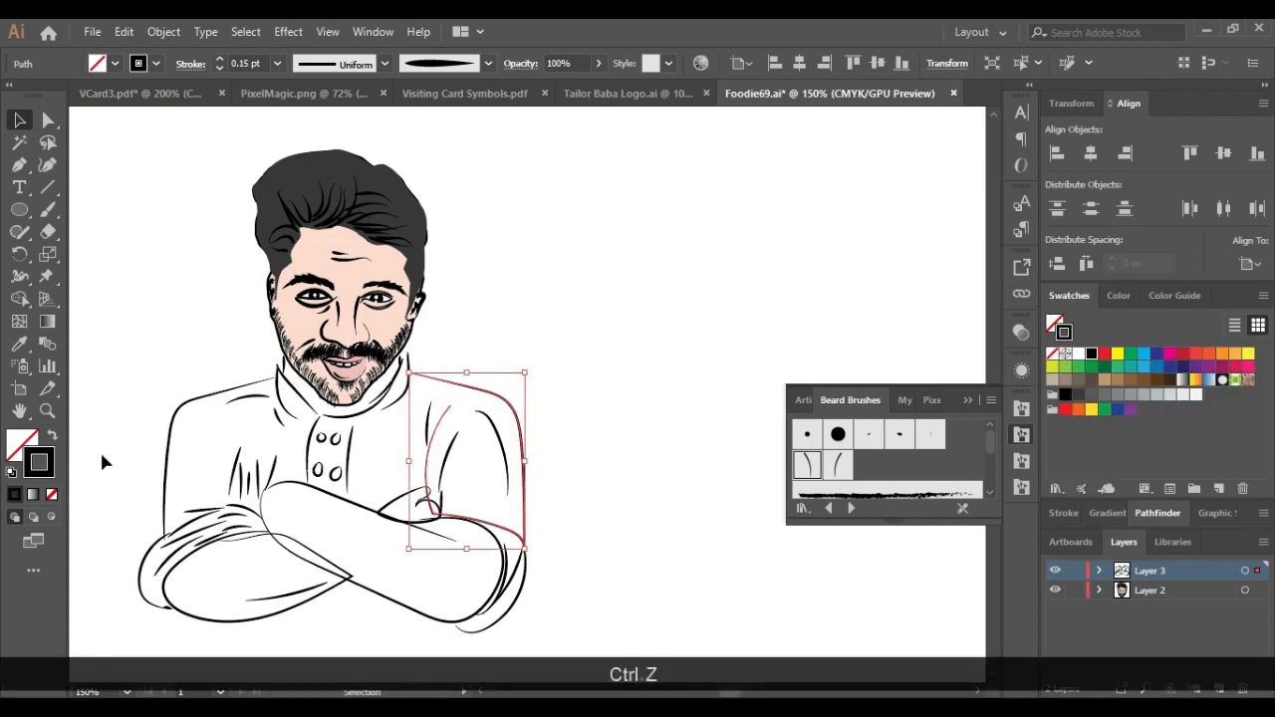
pyautogui.click(1077, 353)
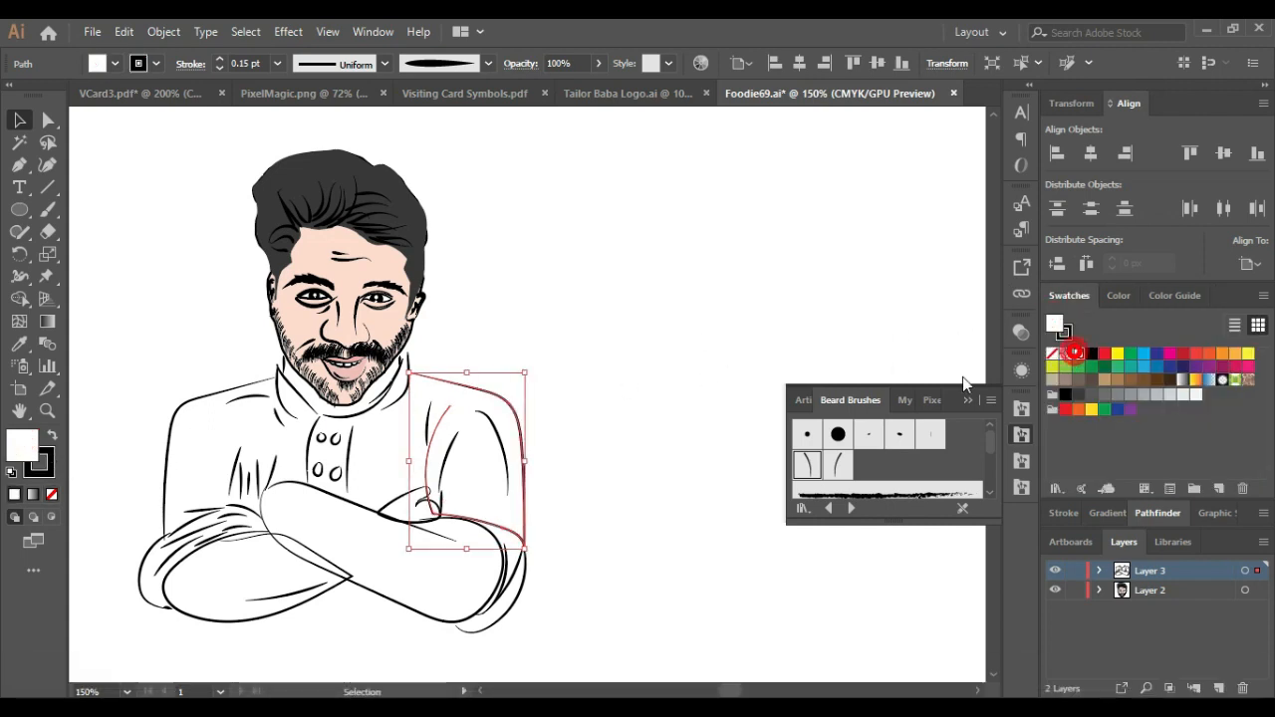
pyautogui.click(558, 448)
# Step: Fill the left-hand sleeve shape of the body with the white swatch
pyautogui.click(177, 408)
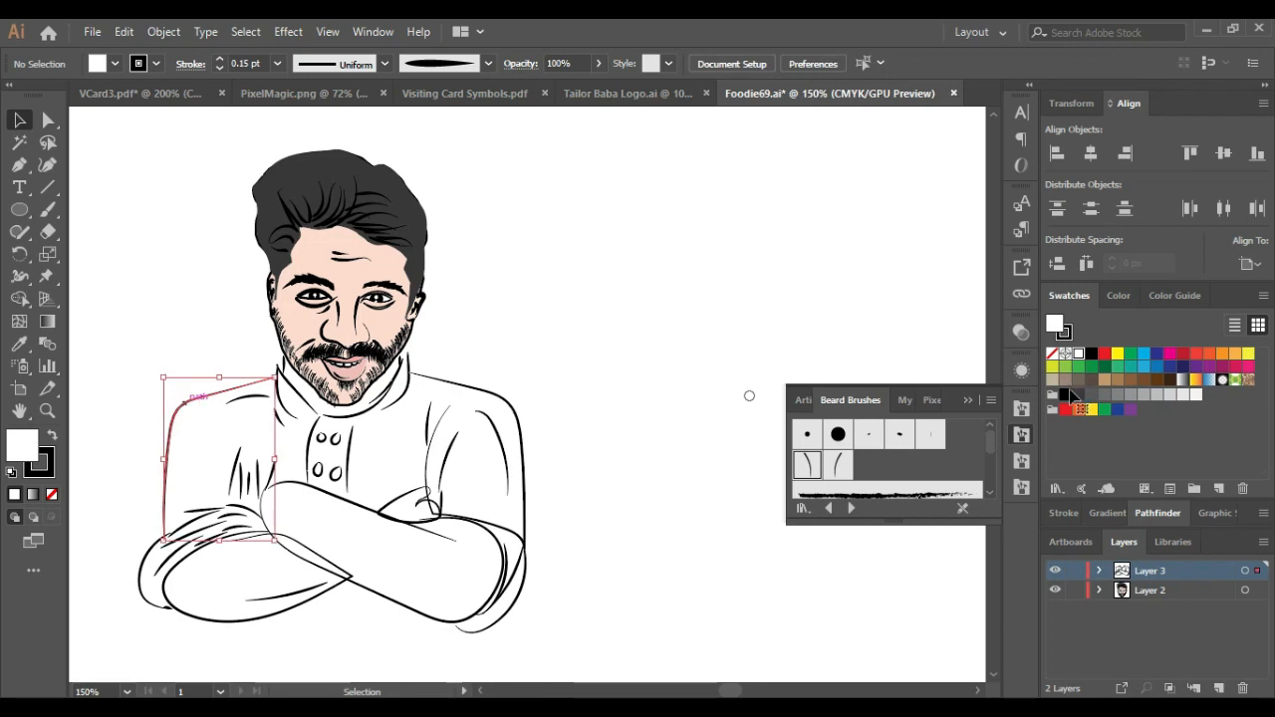
pyautogui.click(1078, 353)
pyautogui.click(336, 419)
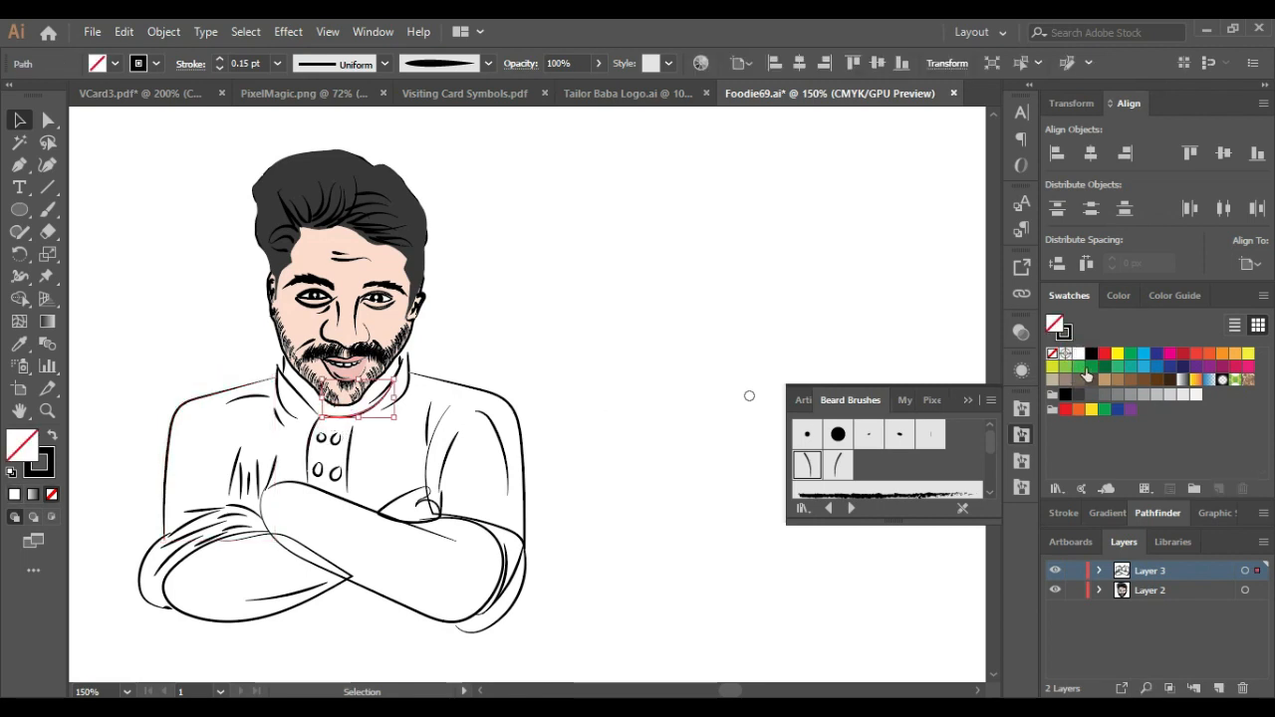
pyautogui.hotkey('ctrl', 'z')
# Step: Fill the upper forearm's edge line, the upper forearm and the lower left-hand forearm with pale peach, cream and pale yellow spectrum colours
pyautogui.click(364, 508)
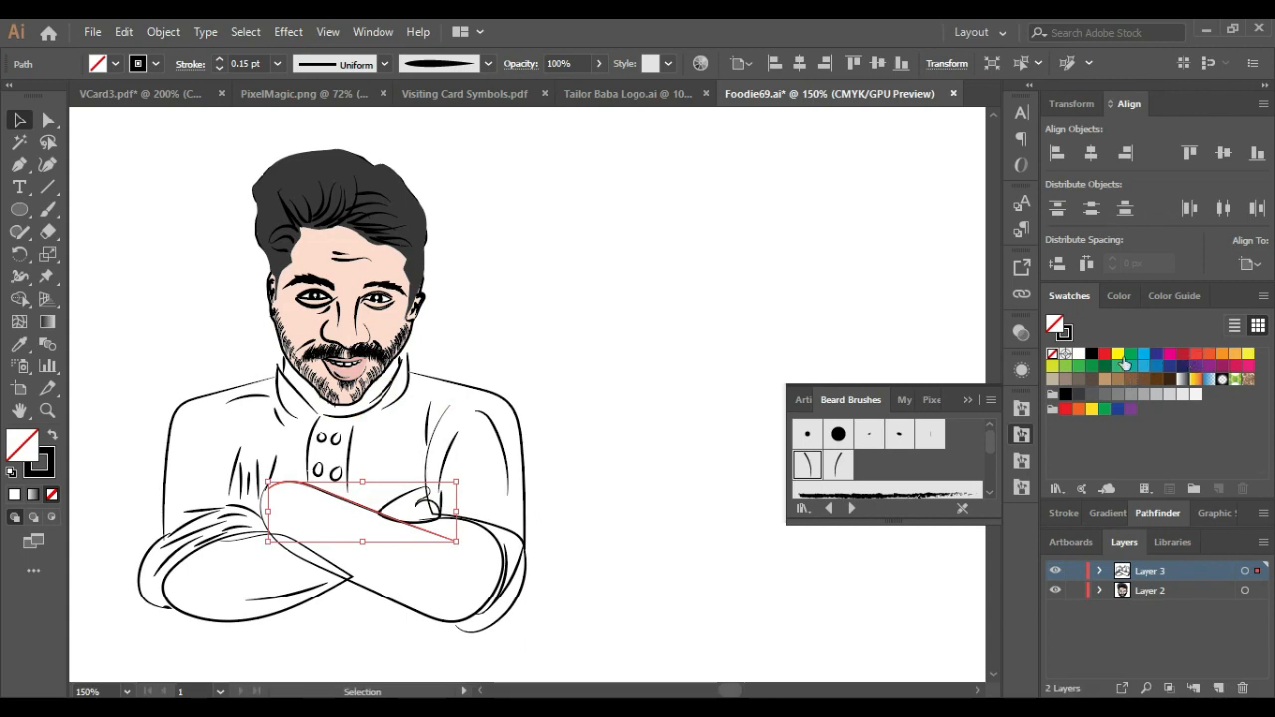
pyautogui.click(1117, 295)
pyautogui.click(1073, 347)
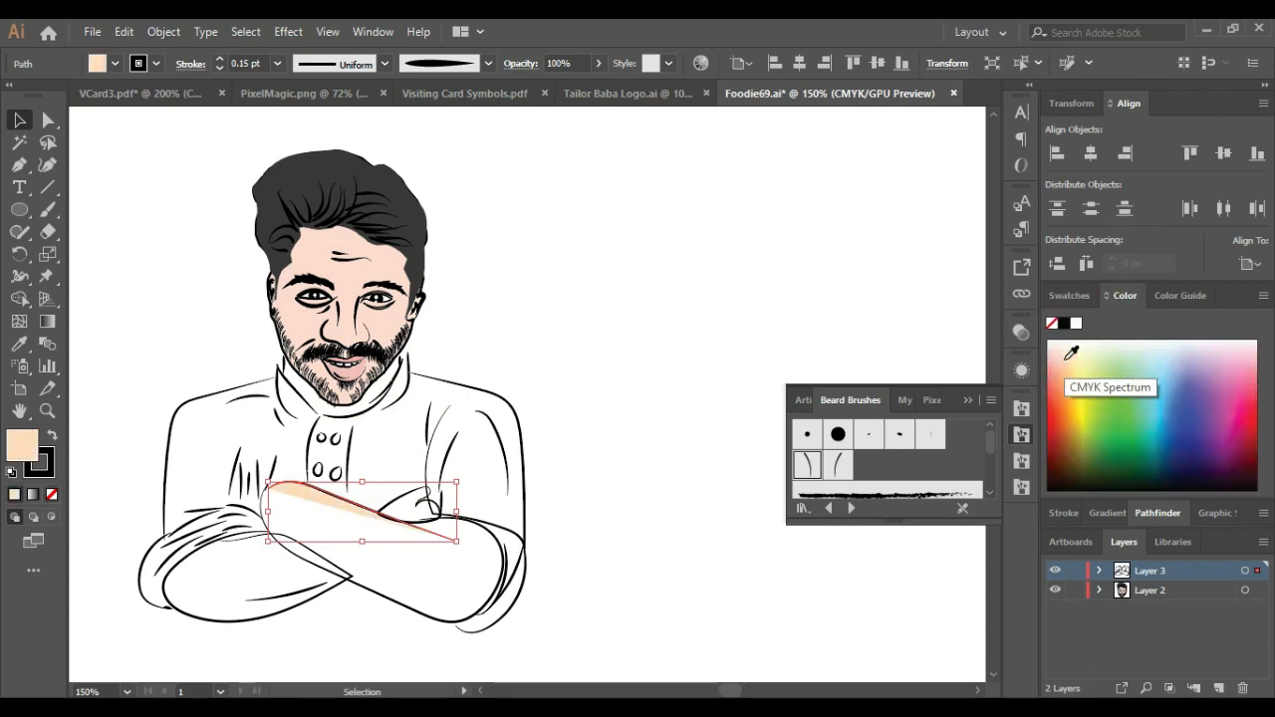
pyautogui.click(421, 607)
pyautogui.click(1075, 343)
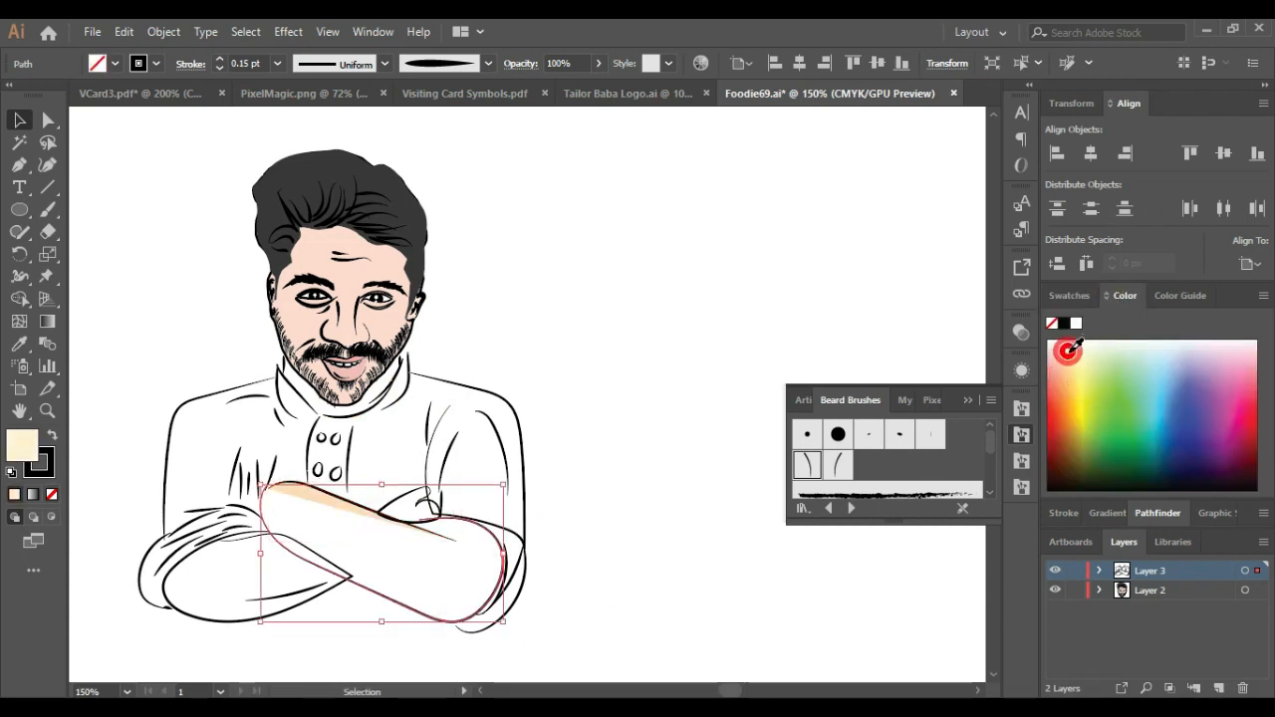
pyautogui.click(195, 611)
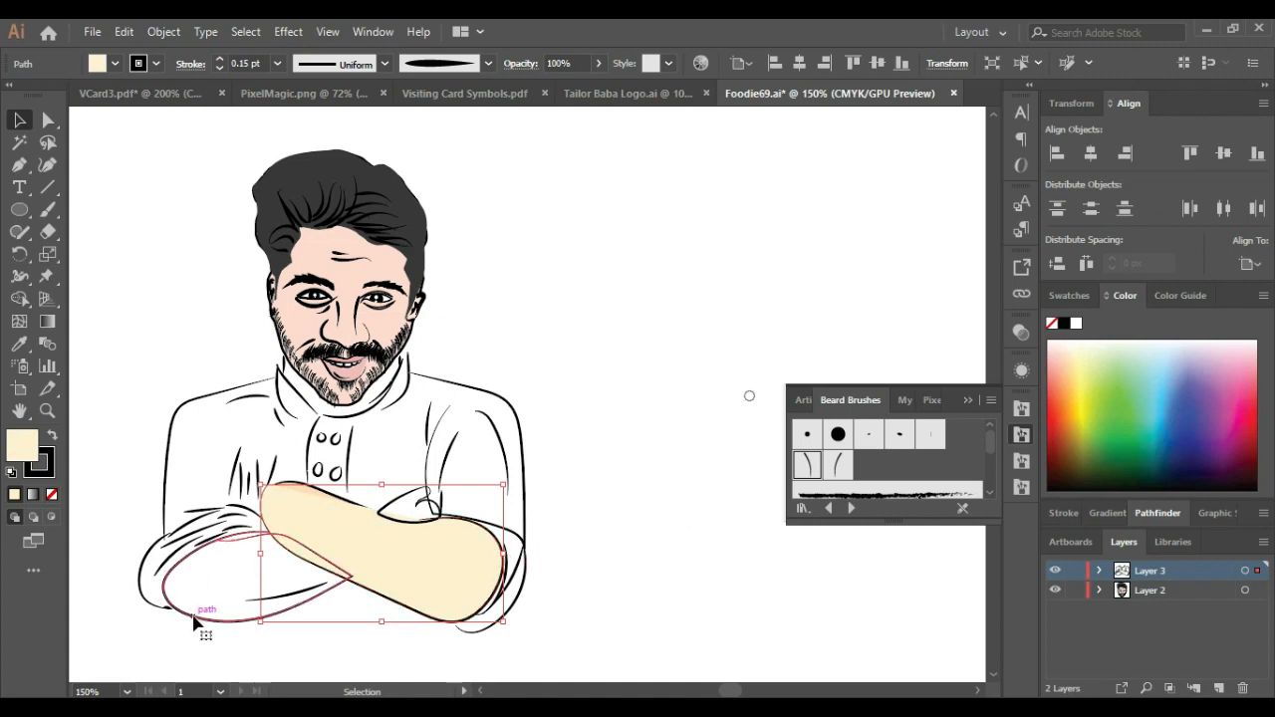
pyautogui.click(1086, 346)
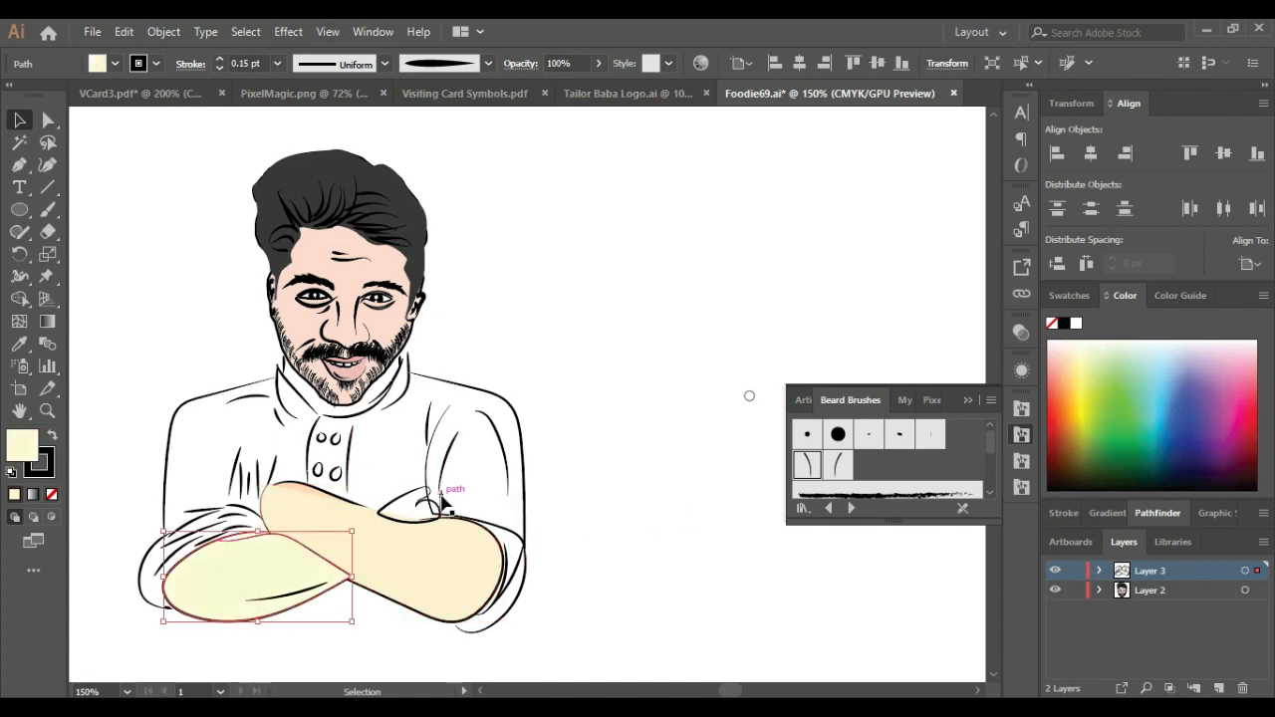
# Step: Try to copy a colour from the head onto the upper forearm with the Eyedropper, undoing each sample
pyautogui.click(396, 533)
pyautogui.click(19, 344)
pyautogui.click(336, 269)
pyautogui.hotkey('ctrl', 'z')
pyautogui.click(388, 320)
pyautogui.hotkey('ctrl', 'z')
# Step: Try several light skin tones from the colour spectrum on the upper forearm and settle on a salmon peach fill
pyautogui.click(1064, 350)
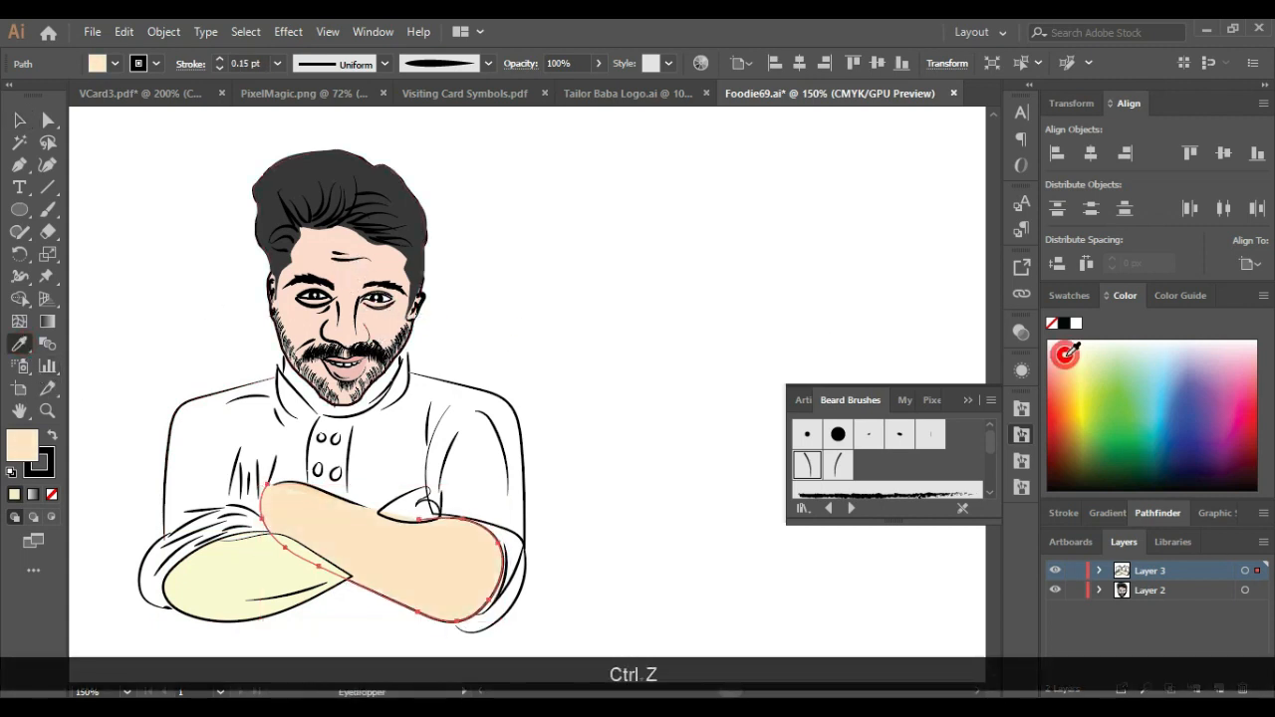
pyautogui.click(1067, 357)
pyautogui.click(1066, 350)
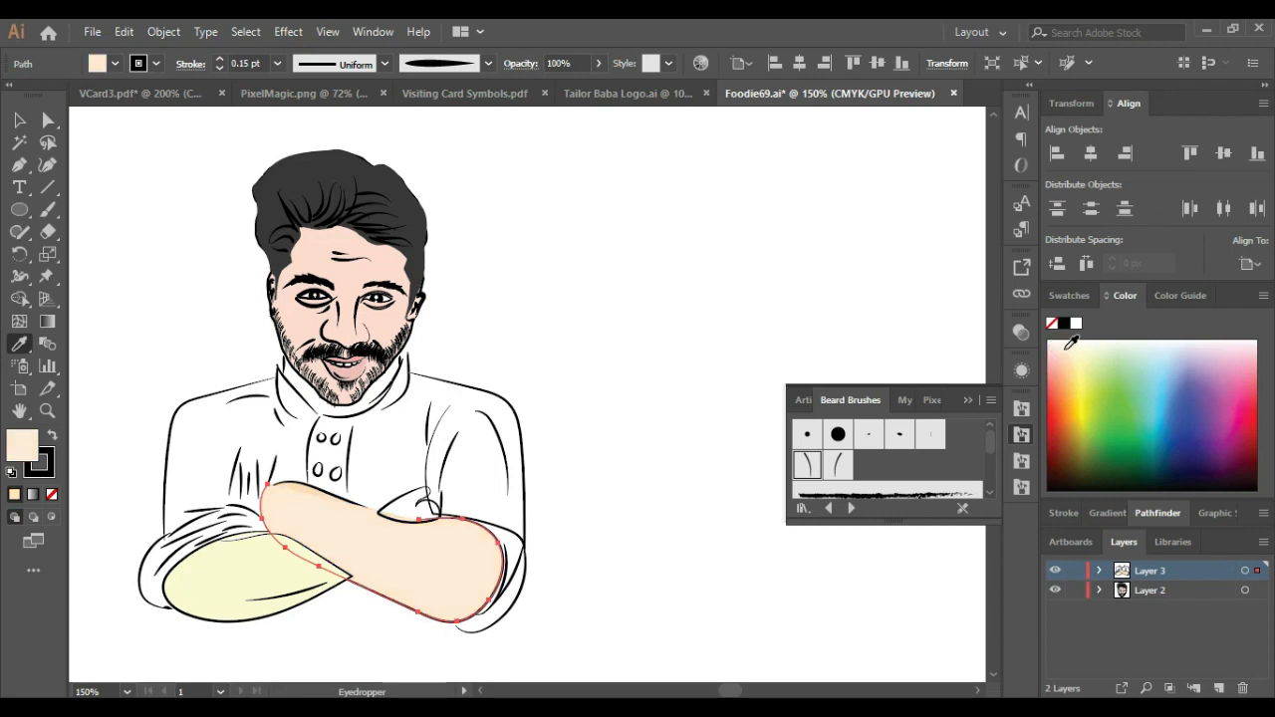
pyautogui.click(1066, 355)
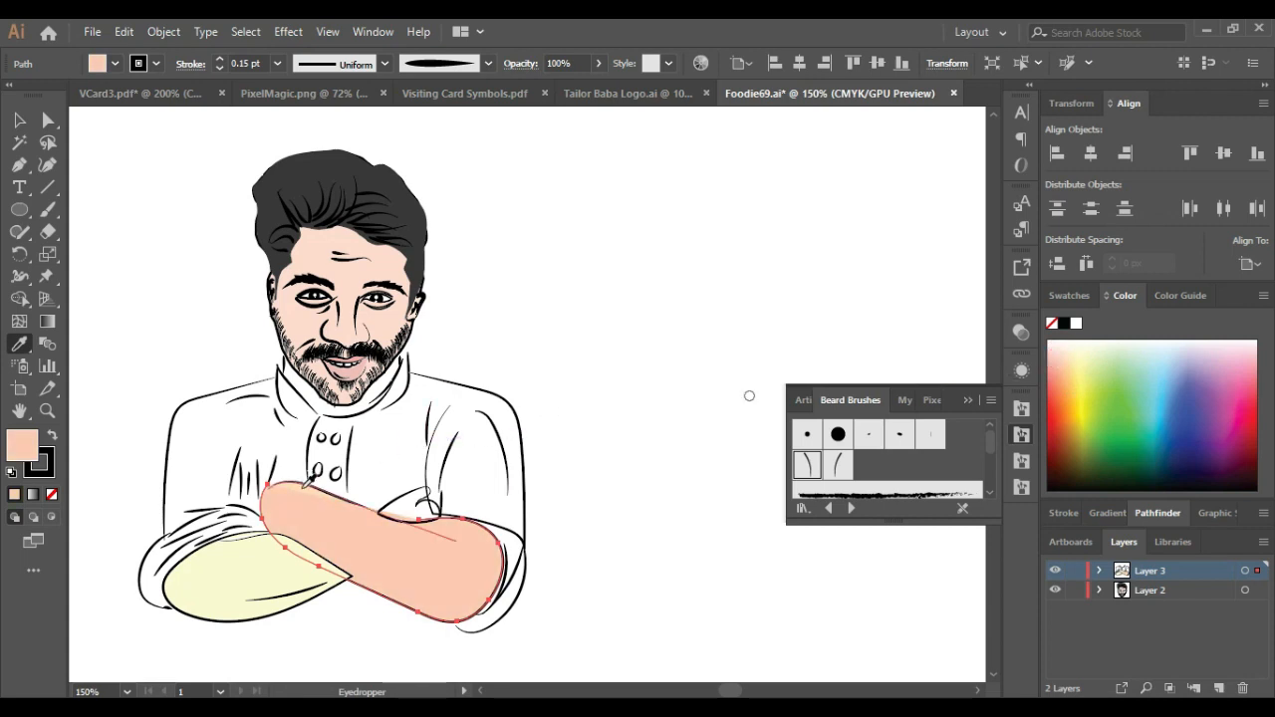
pyautogui.press('v')
pyautogui.click(624, 436)
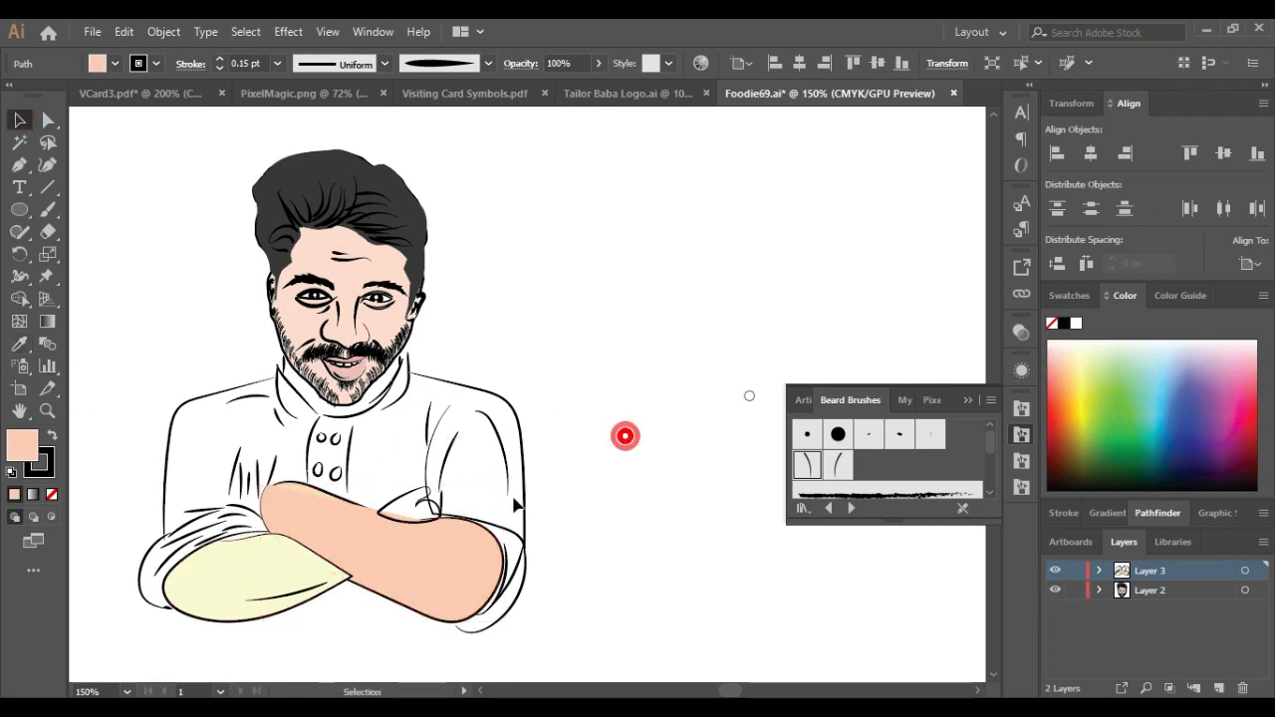
# Step: Select the pale yellow forearm shape
pyautogui.click(271, 589)
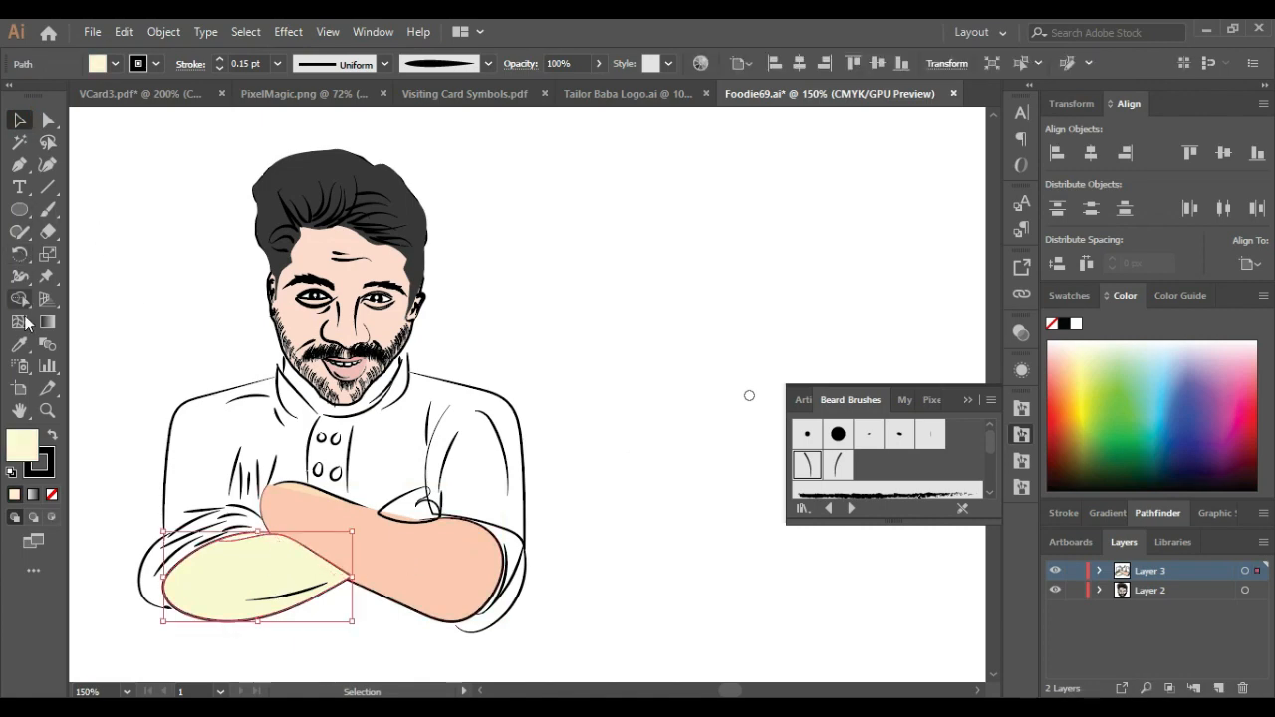
# Step: Fill the lower forearm with the skin tone sampled from the other forearm using the Eyedropper
pyautogui.click(19, 343)
pyautogui.click(321, 519)
pyautogui.scroll(2, 320, 518)
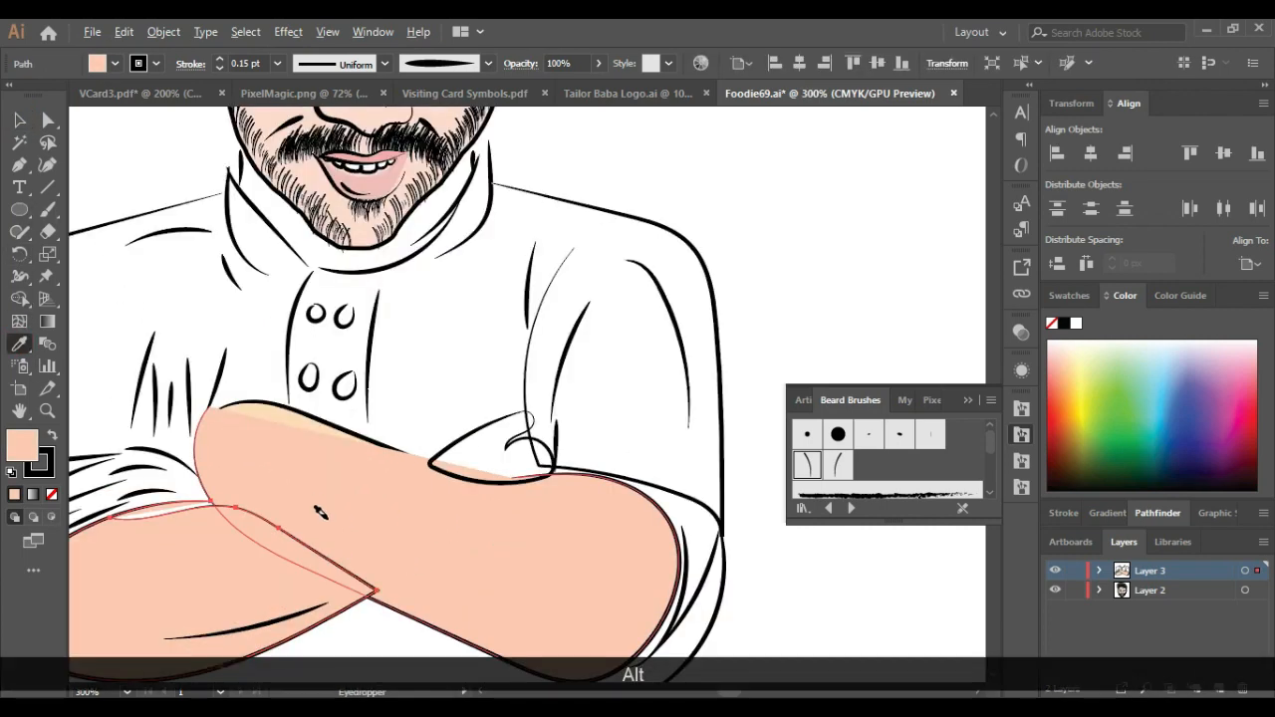
pyautogui.scroll(-3, 891, 298)
pyautogui.scroll(2, 853, 300)
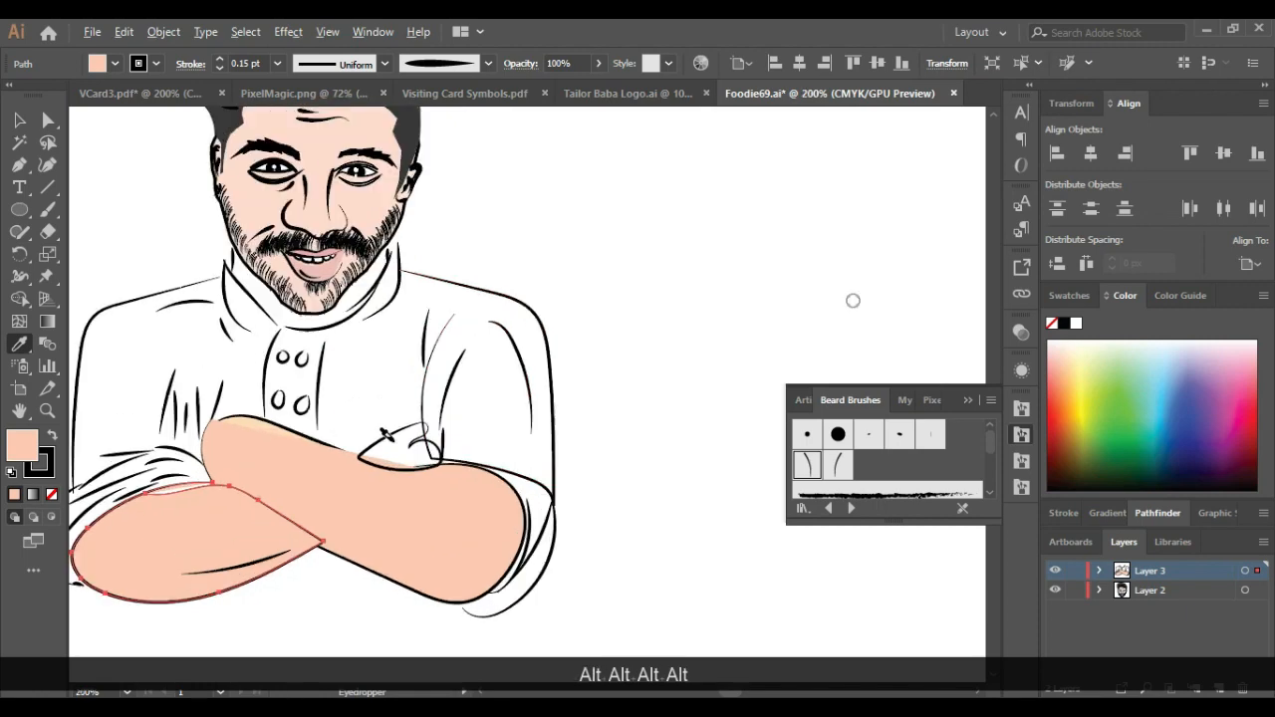
pyautogui.scroll(2, 422, 445)
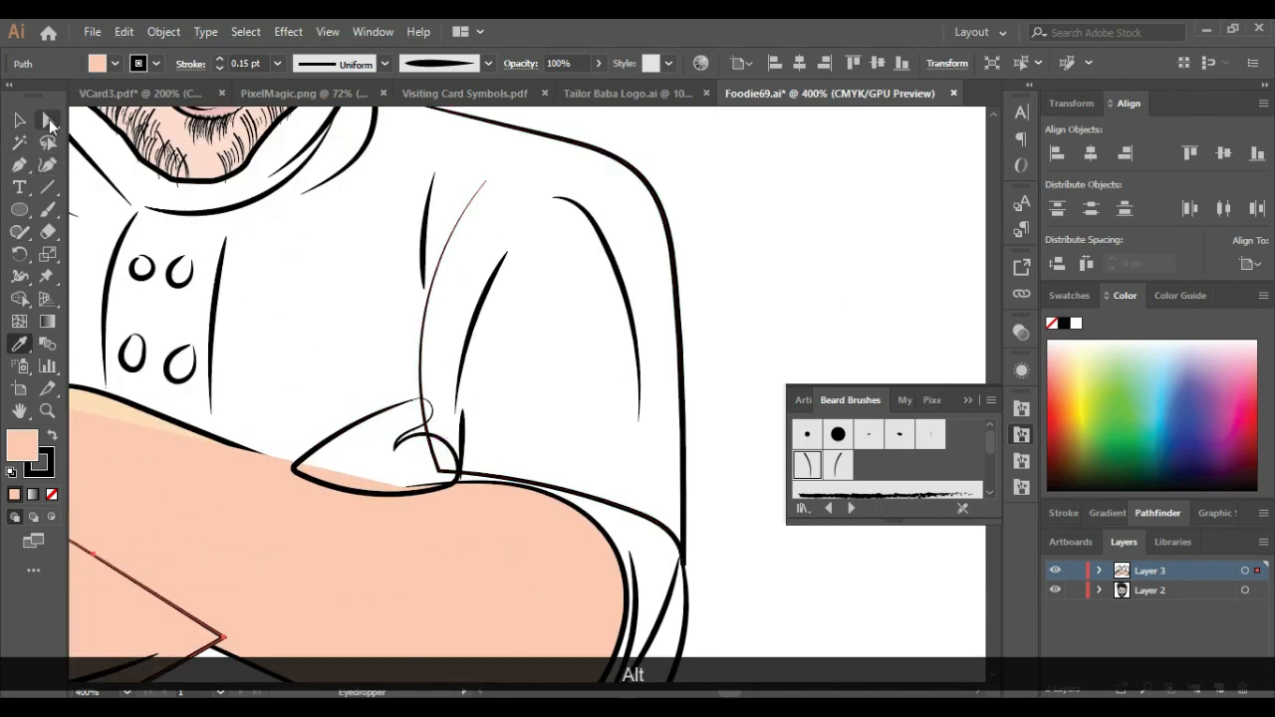
# Step: Select the hand outline below the sleeve and reshape its upper corner to meet the sleeve's inner line
pyautogui.click(48, 119)
pyautogui.click(378, 404)
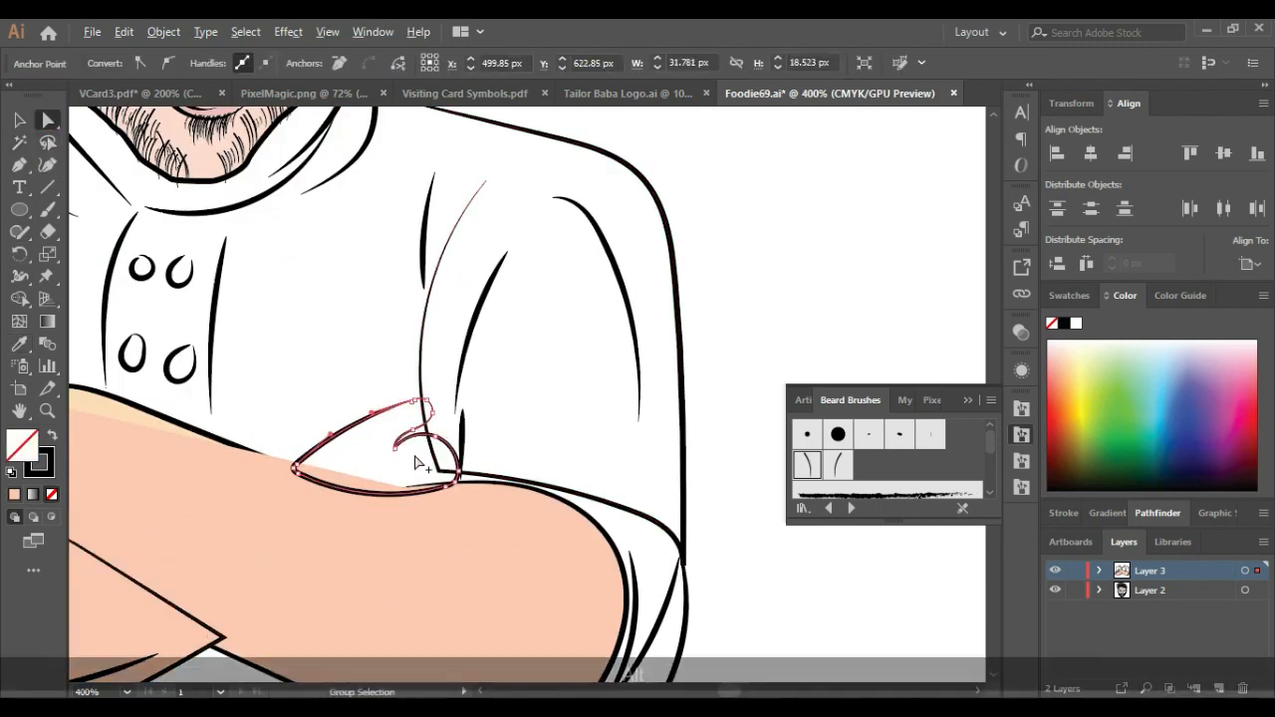
pyautogui.scroll(3, 350, 422)
pyautogui.click(350, 414)
pyautogui.moveTo(351, 414); pyautogui.dragTo(430, 277)
pyautogui.hotkey('ctrl', 'z')
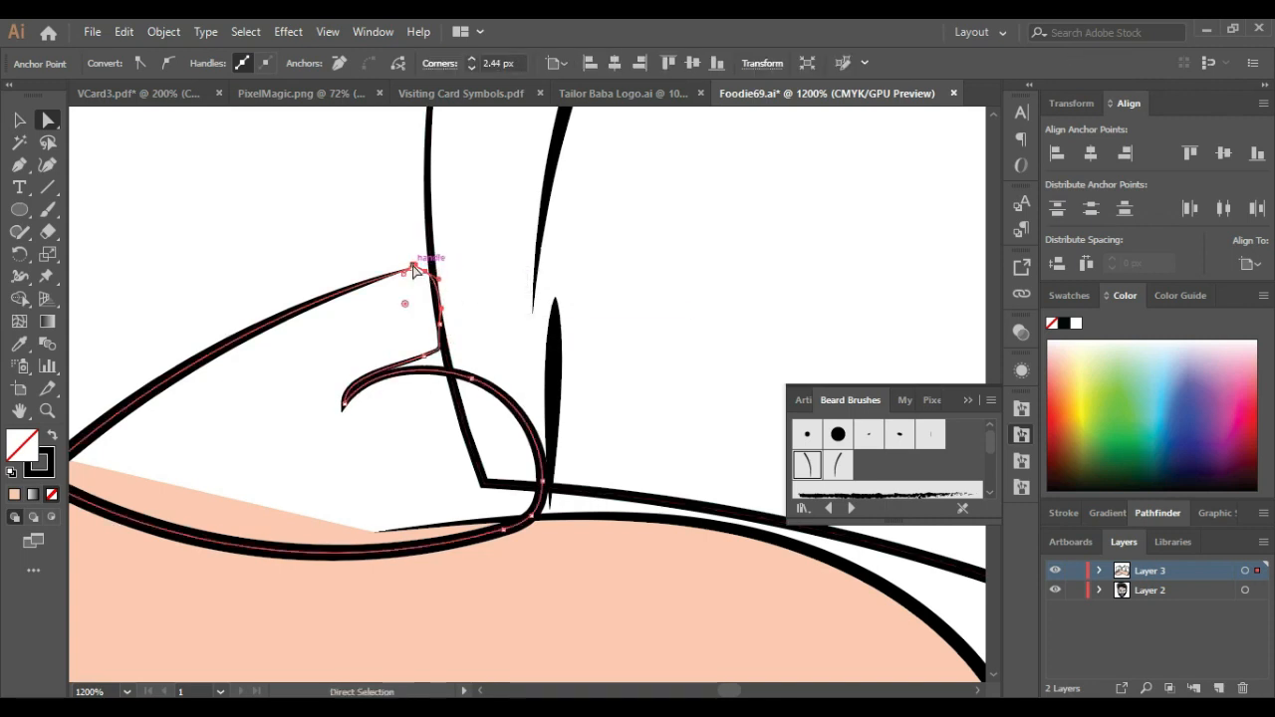
pyautogui.click(416, 271)
pyautogui.scroll(3, 428, 278)
pyautogui.moveTo(426, 274); pyautogui.dragTo(443, 265)
pyautogui.scroll(-2, 428, 361)
pyautogui.scroll(1, 425, 435)
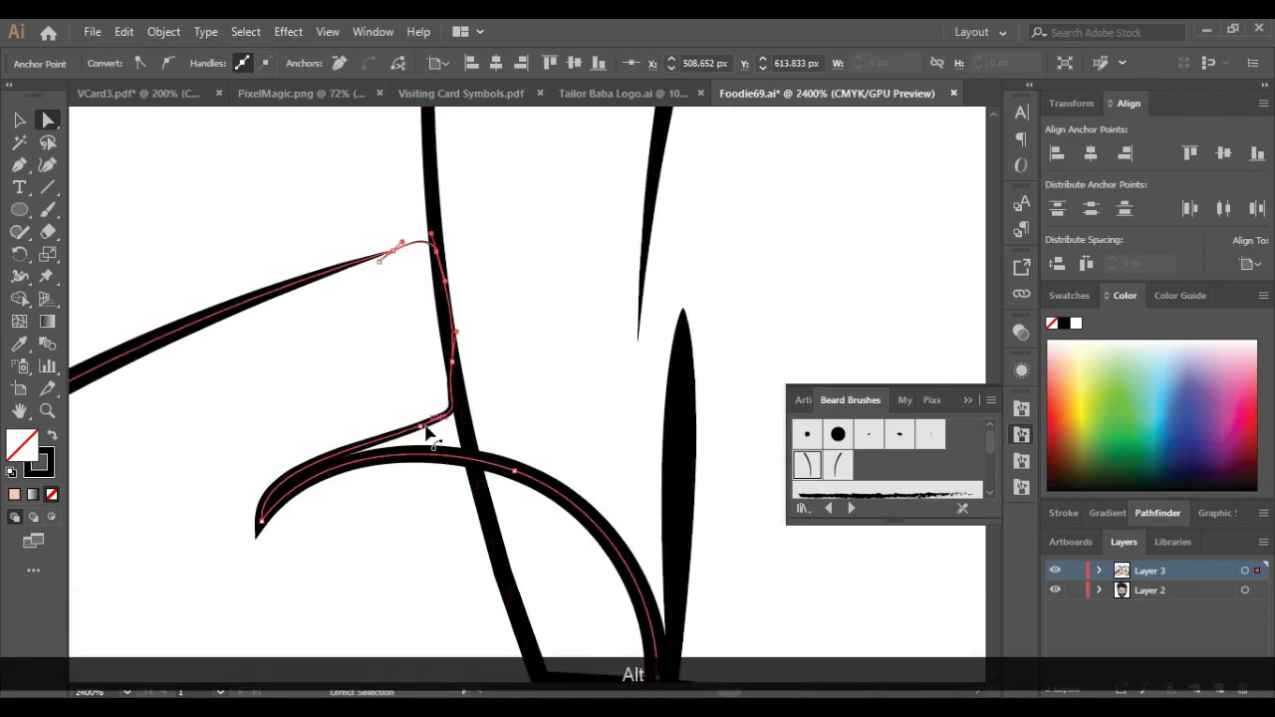
# Step: Reshape the inner fold of the hand outline by moving its anchors up along the sleeve line
pyautogui.click(419, 425)
pyautogui.moveTo(419, 425)
pyautogui.mouseDown()
pyautogui.moveTo(399, 375)
pyautogui.moveTo(450, 282)
pyautogui.mouseUp()
pyautogui.click(263, 520)
pyautogui.moveTo(437, 445); pyautogui.dragTo(449, 338)
# Step: Fill the reshaped hand with the forearm's skin tone using the Eyedropper
pyautogui.scroll(-3, 439, 359)
pyautogui.press('v')
pyautogui.press('i')
pyautogui.click(156, 421)
# Step: Arrange the filled hand shape behind the forearm and deselect it
pyautogui.click(19, 120)
pyautogui.scroll(-2, 467, 478)
pyautogui.rightClick(418, 421)
pyautogui.moveTo(506, 325)
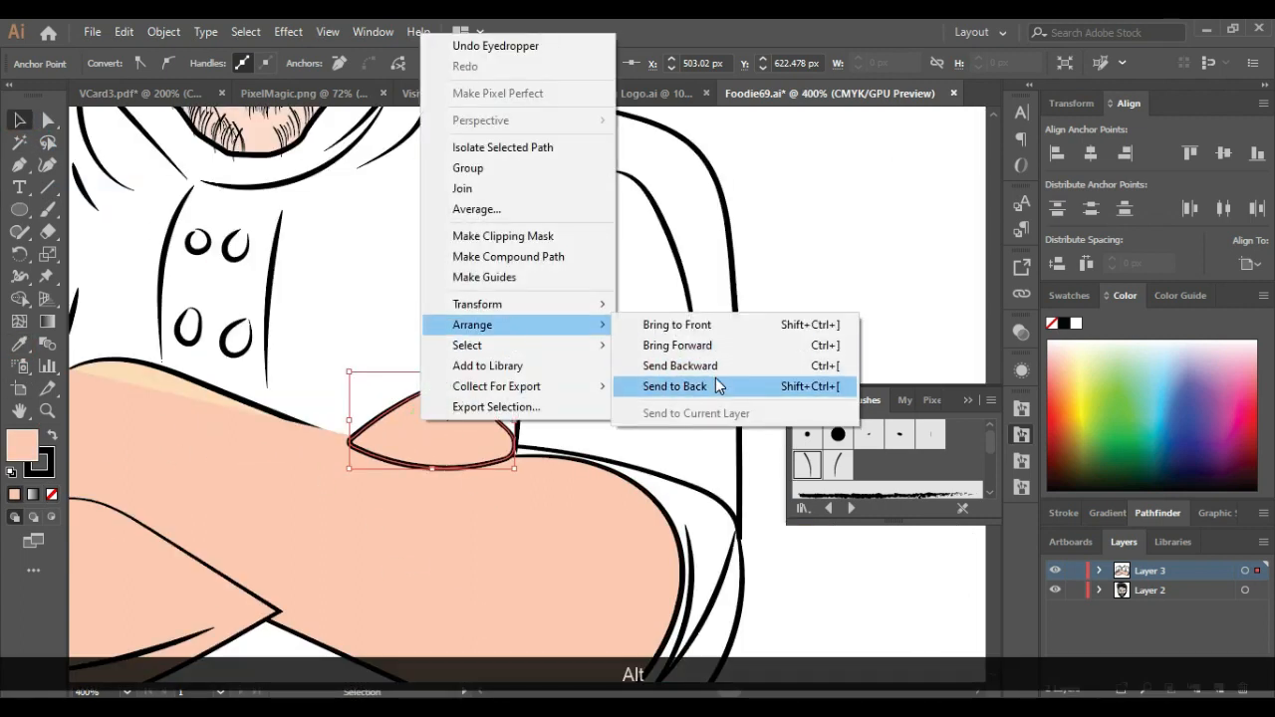
pyautogui.click(719, 371)
pyautogui.click(804, 322)
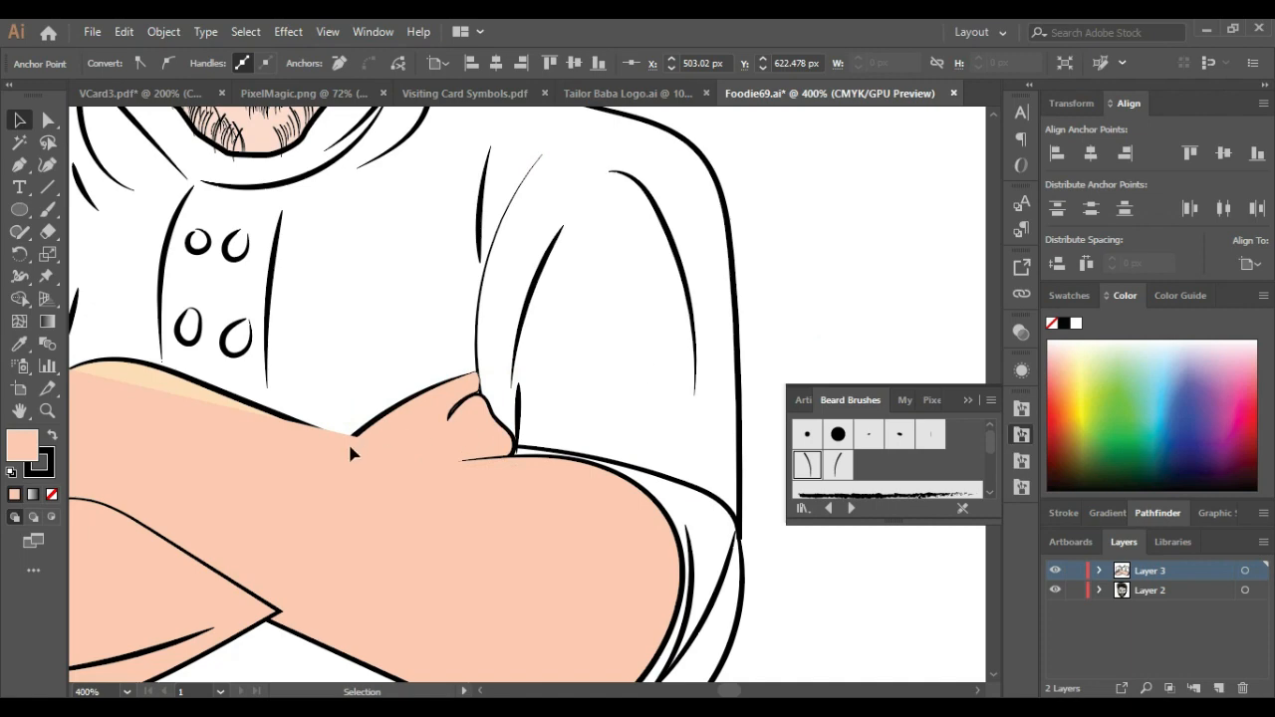
# Step: Paint a crease line across the upper forearm with the Paintbrush, extending from the arm's top outline, without a fill
pyautogui.scroll(-2, 375, 488)
pyautogui.scroll(1, 395, 498)
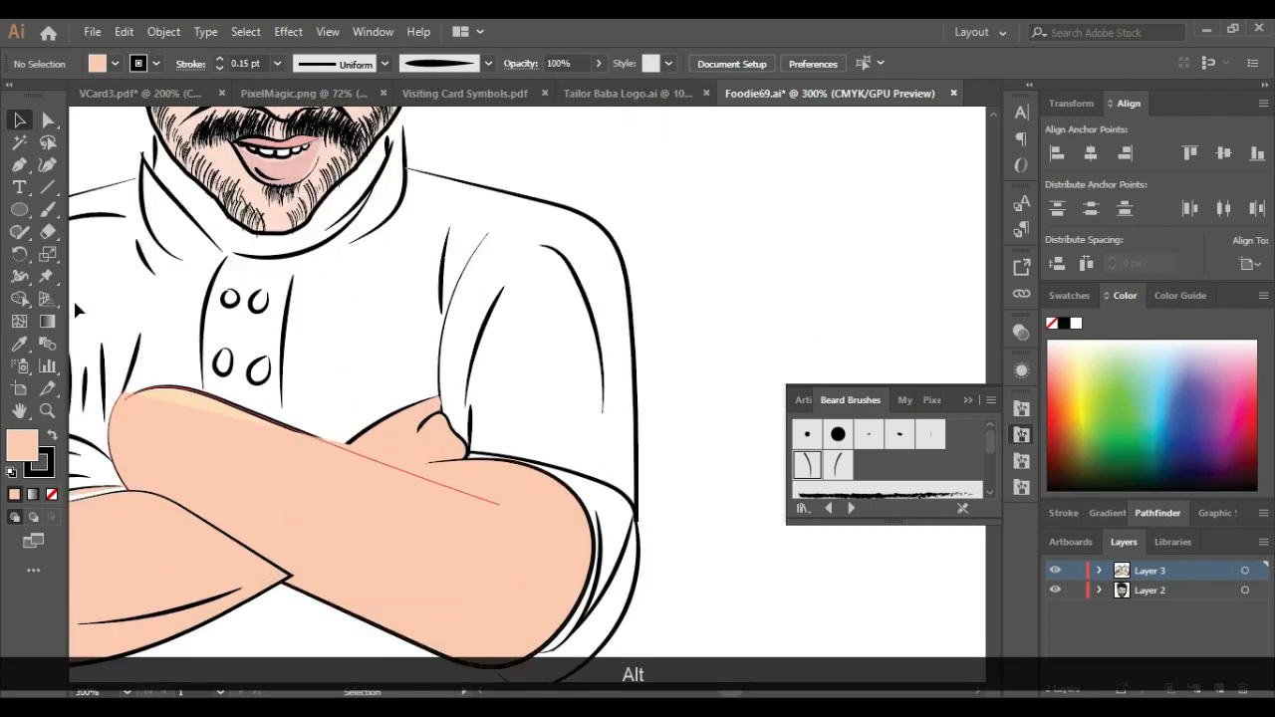
pyautogui.click(52, 494)
pyautogui.moveTo(343, 441); pyautogui.dragTo(509, 504)
pyautogui.scroll(-2, 435, 488)
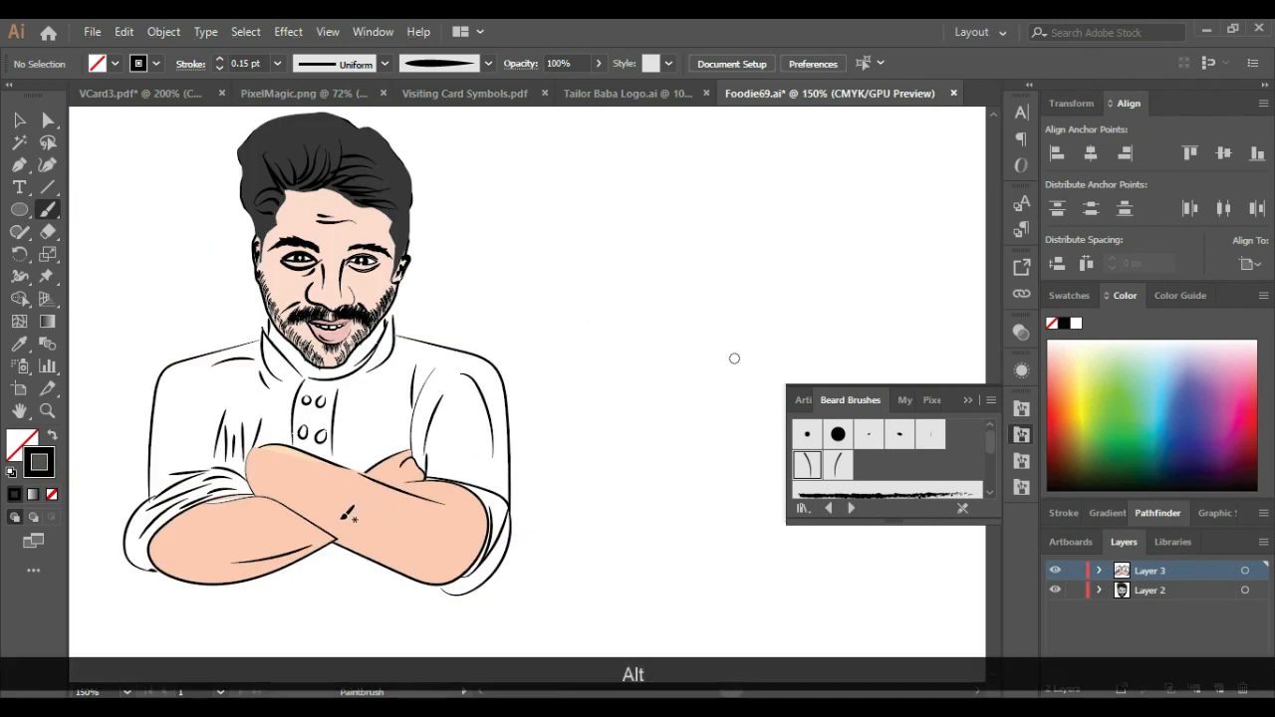
pyautogui.scroll(-1, 643, 421)
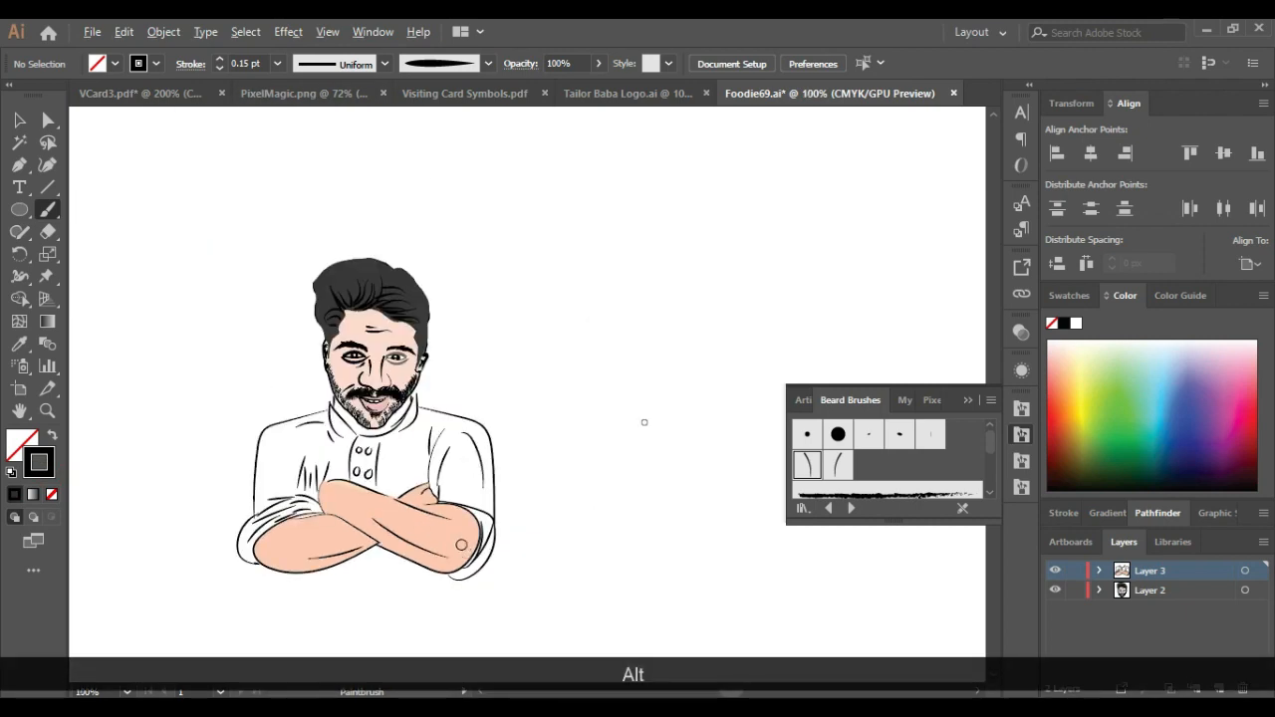
pyautogui.click(19, 121)
pyautogui.scroll(-1, 537, 399)
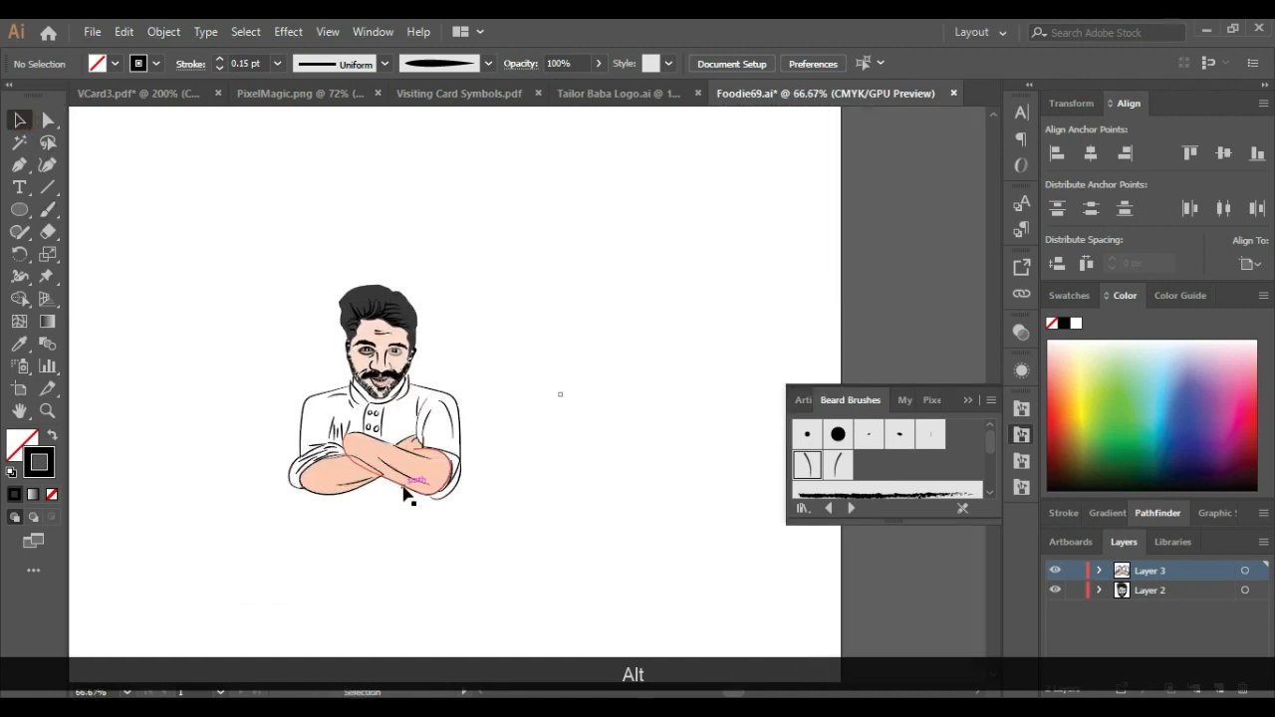
pyautogui.hotkey('ctrl', 'alt', 's')
pyautogui.scroll(1, 368, 488)
pyautogui.click(658, 345)
pyautogui.press('Delete')
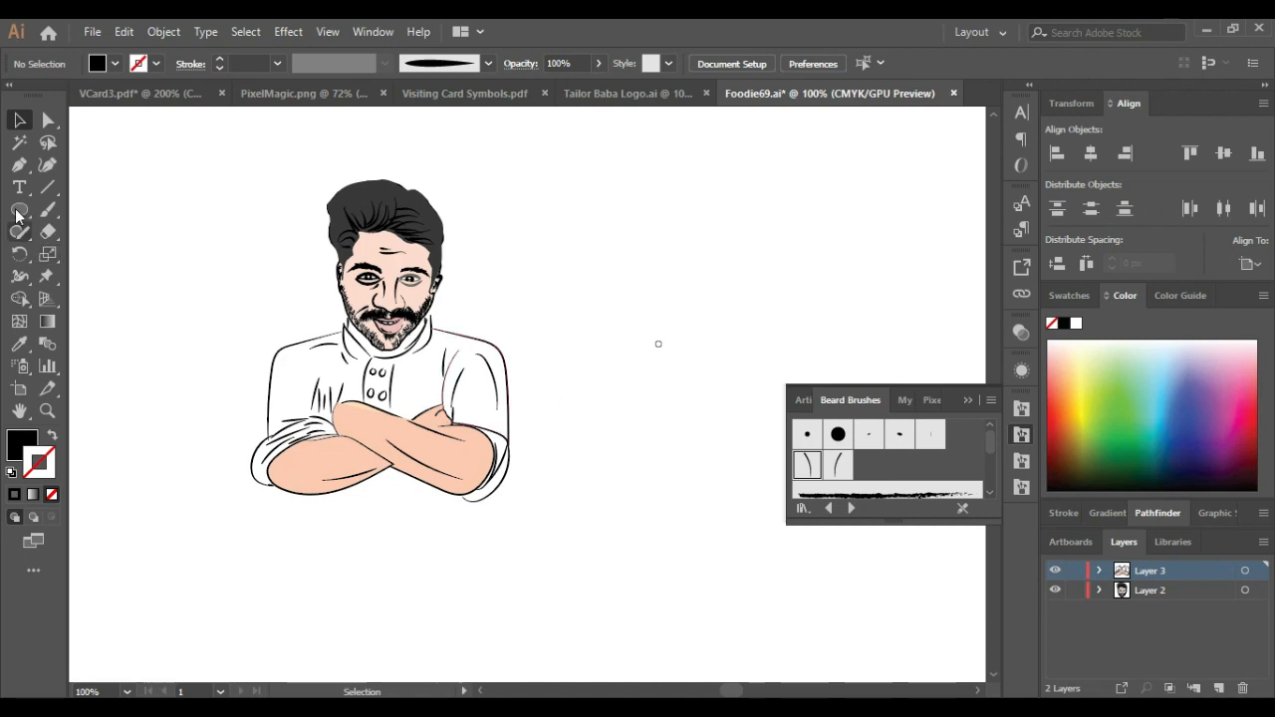
# Step: Add the text "Food_ie" beside the chef's head
pyautogui.press('t')
pyautogui.click(501, 200)
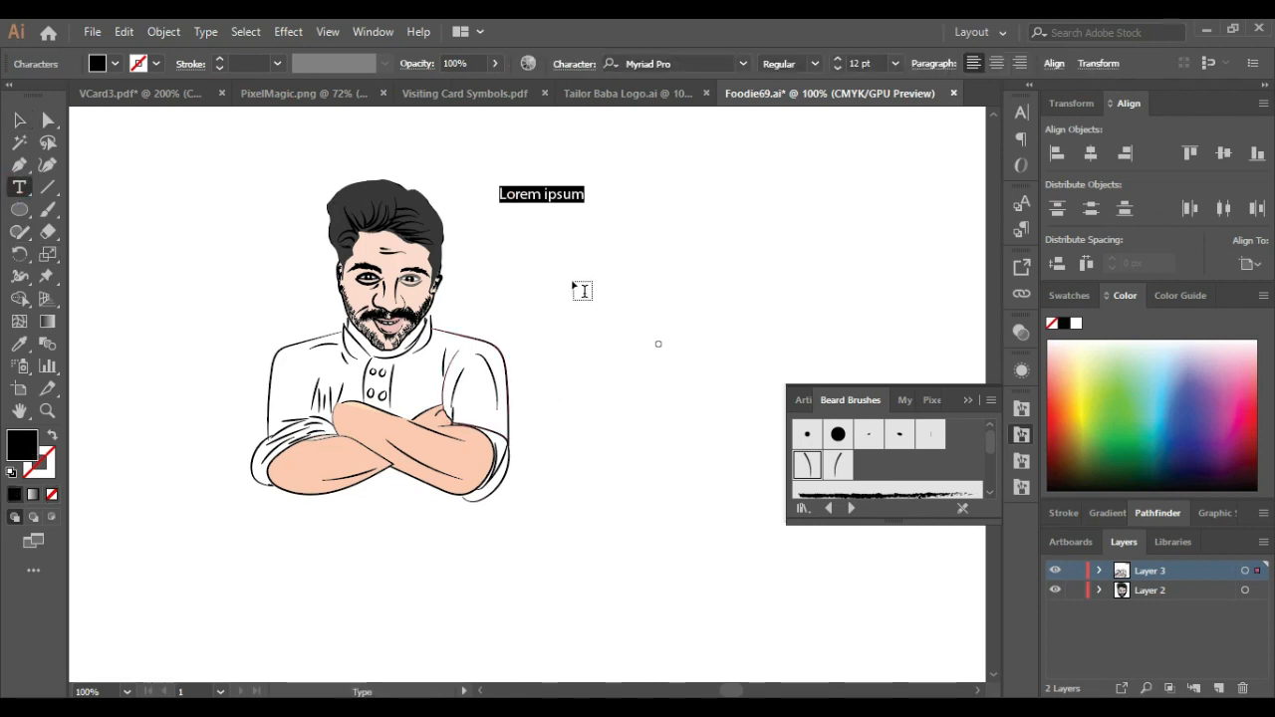
pyautogui.write('Food')
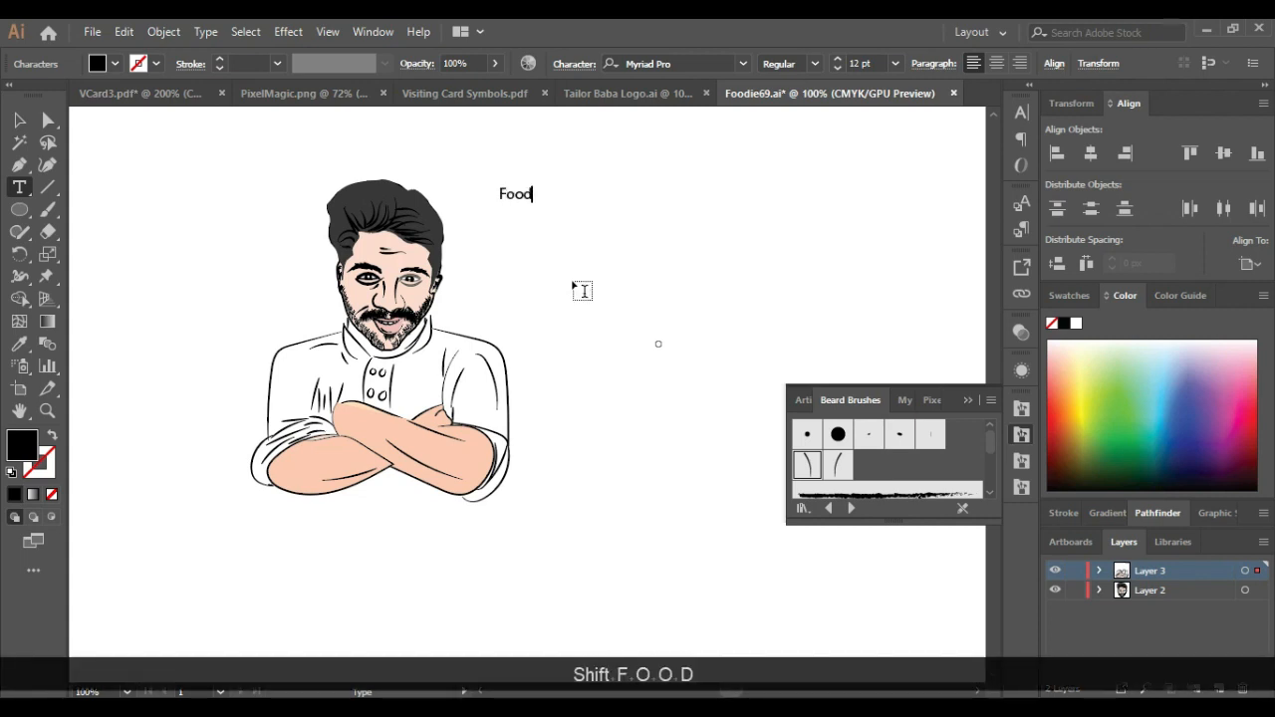
pyautogui.write('i')
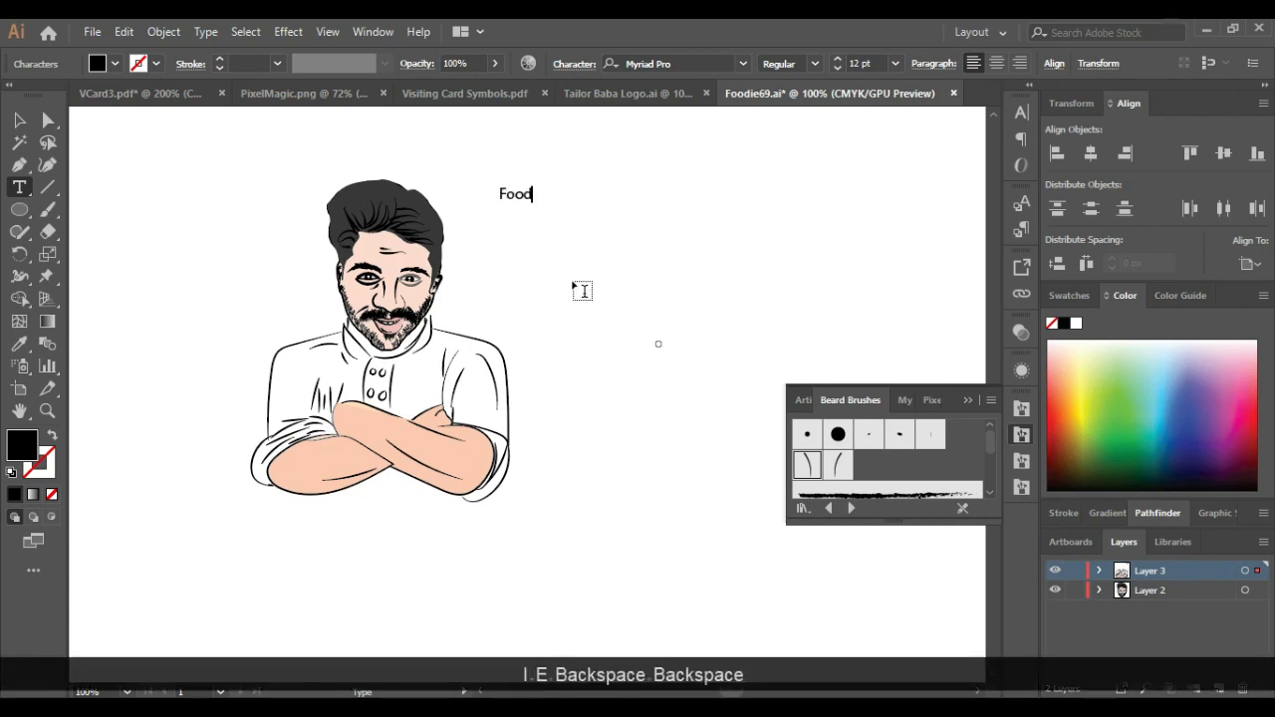
pyautogui.write('_ie')
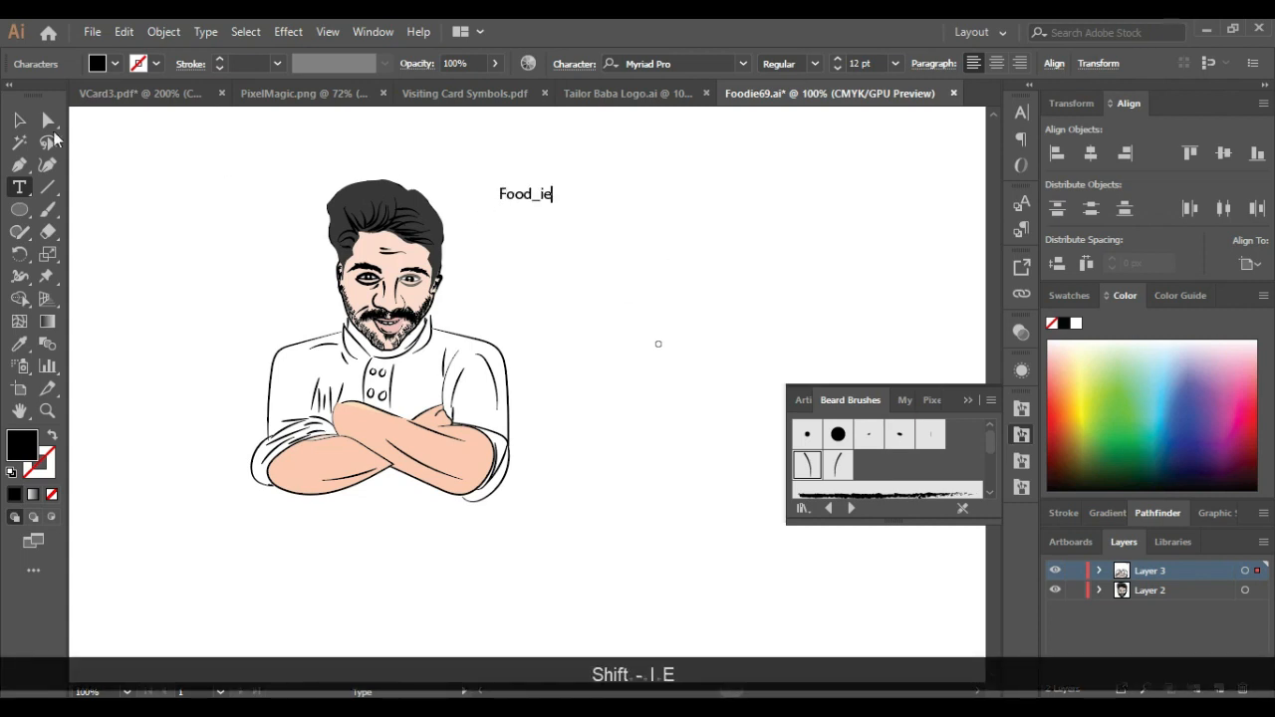
pyautogui.press('Escape')
# Step: Enlarge the Food_ie text to about 66 pt and place it across the chef's forearms
pyautogui.scroll(-1, 529, 192)
pyautogui.moveTo(513, 129); pyautogui.dragTo(568, 577)
pyautogui.moveTo(448, 552); pyautogui.dragTo(394, 468)
pyautogui.hotkey('ctrl', 'shift', 'a')
pyautogui.scroll(2, 354, 350)
pyautogui.scroll(-1, 354, 350)
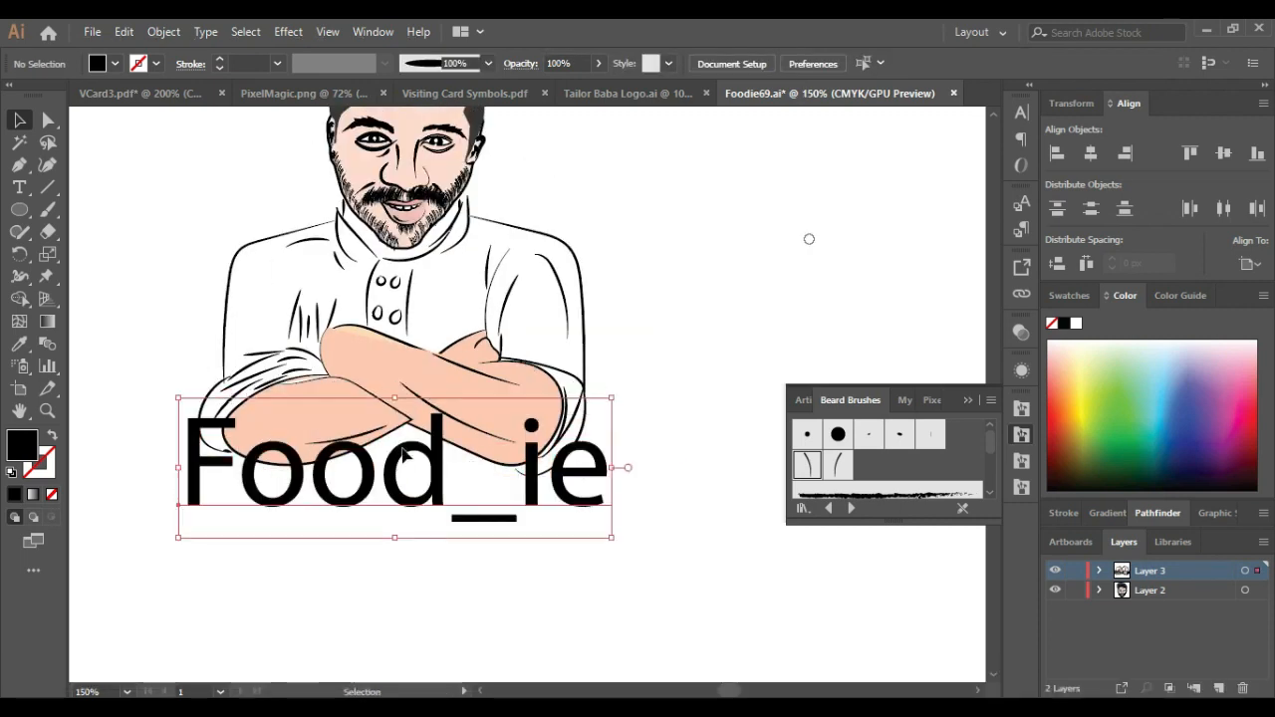
pyautogui.moveTo(435, 425); pyautogui.dragTo(443, 408)
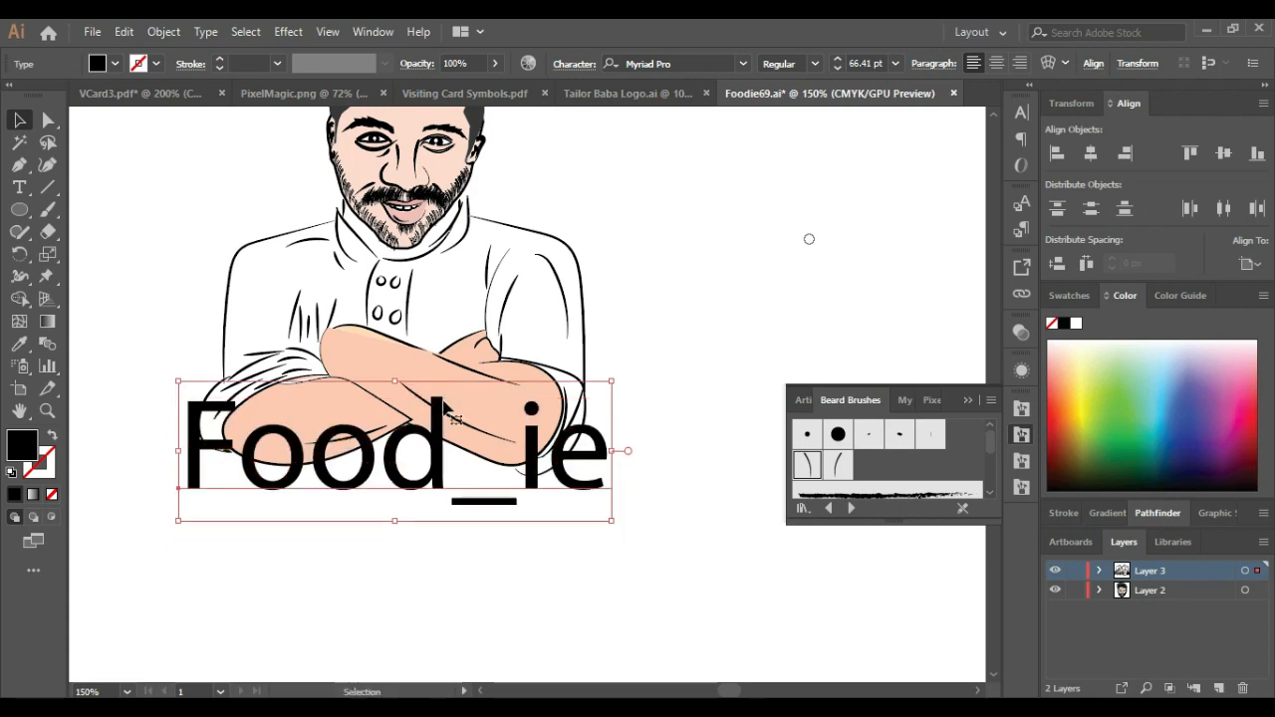
# Step: Change the font of the whole Food_ie text to a bold brush-script typeface
pyautogui.doubleClick(387, 458)
pyautogui.press('End')
pyautogui.hotkey('shift', 'Home')
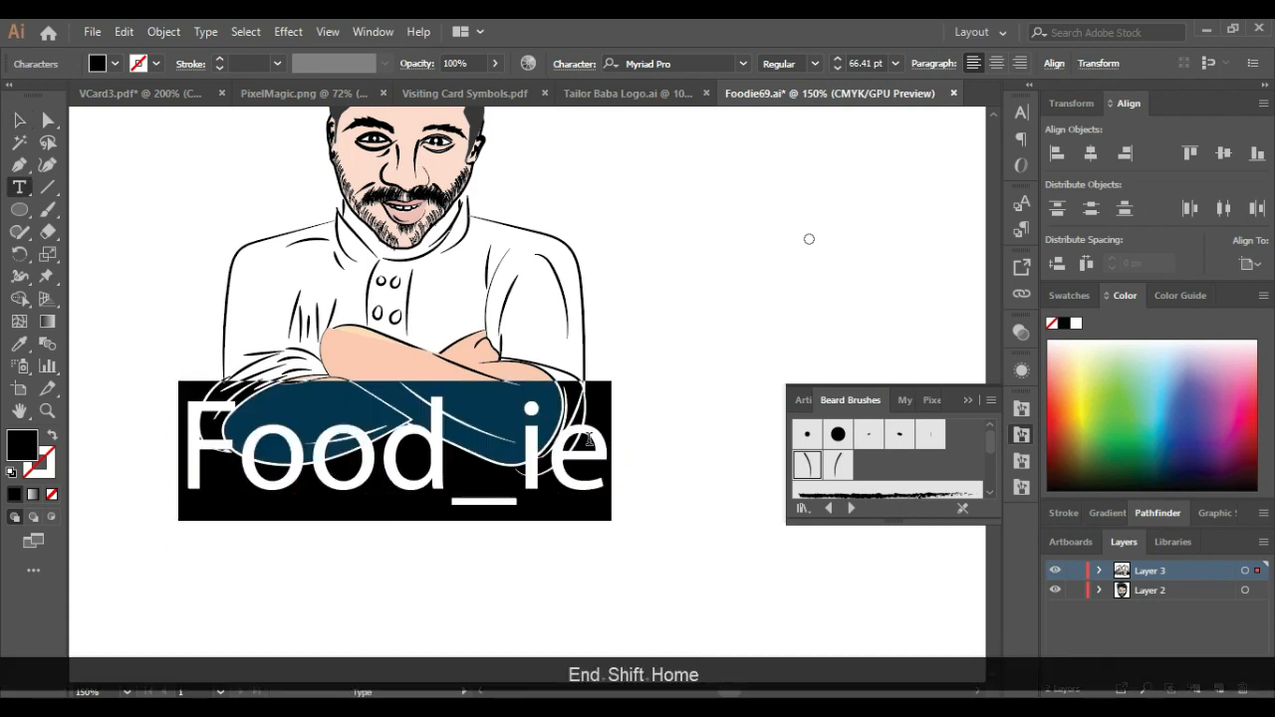
pyautogui.click(744, 68)
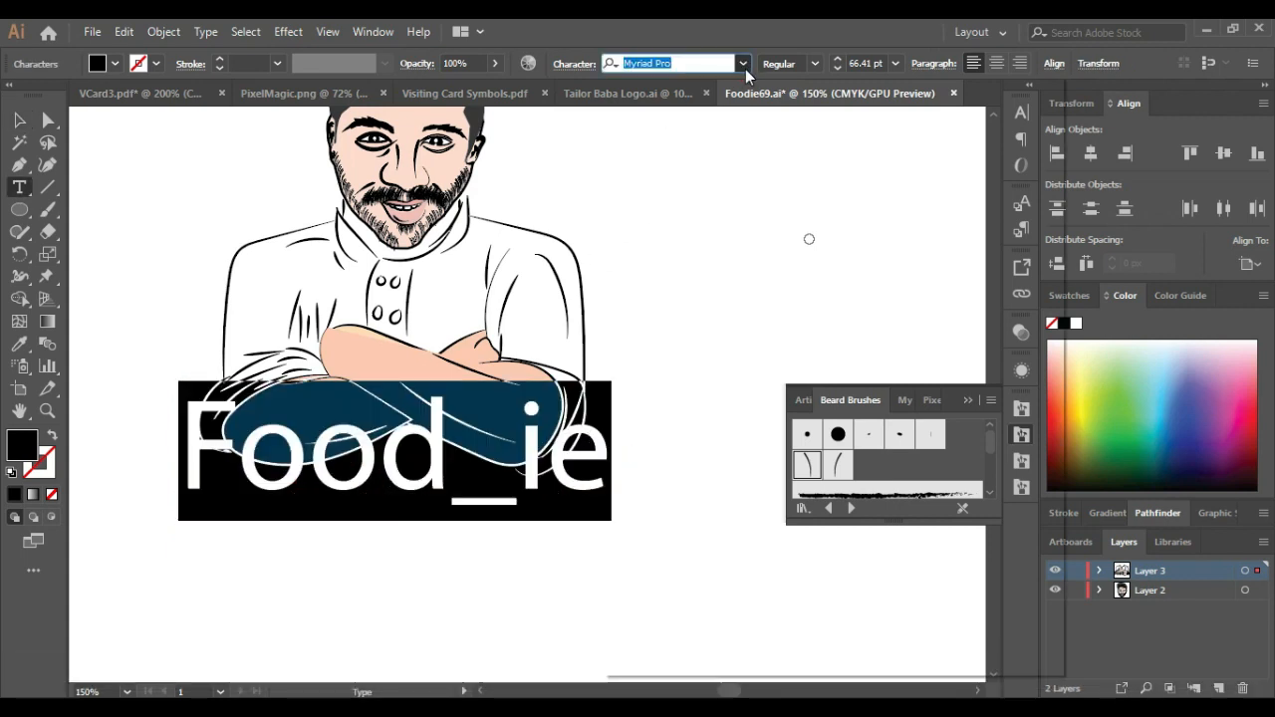
pyautogui.click(745, 68)
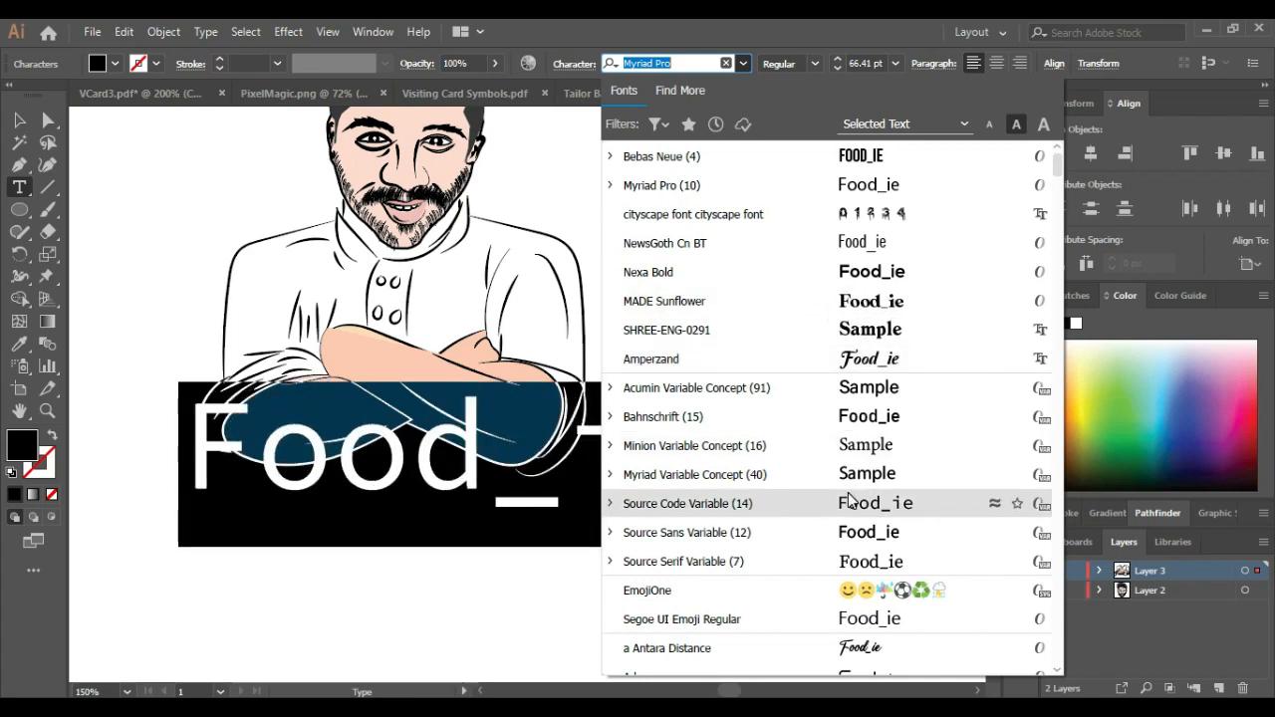
pyautogui.scroll(-3, 854, 501)
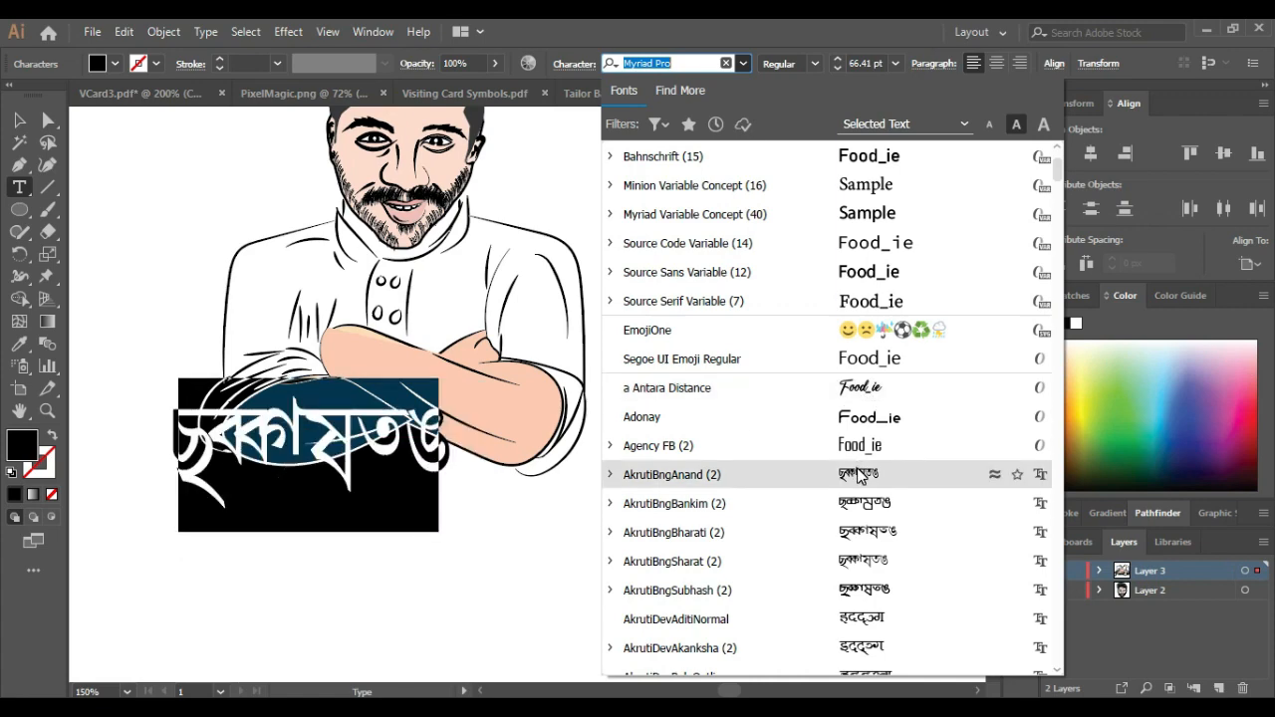
pyautogui.scroll(-10, 859, 476)
pyautogui.scroll(-15, 859, 476)
pyautogui.scroll(-15, 858, 476)
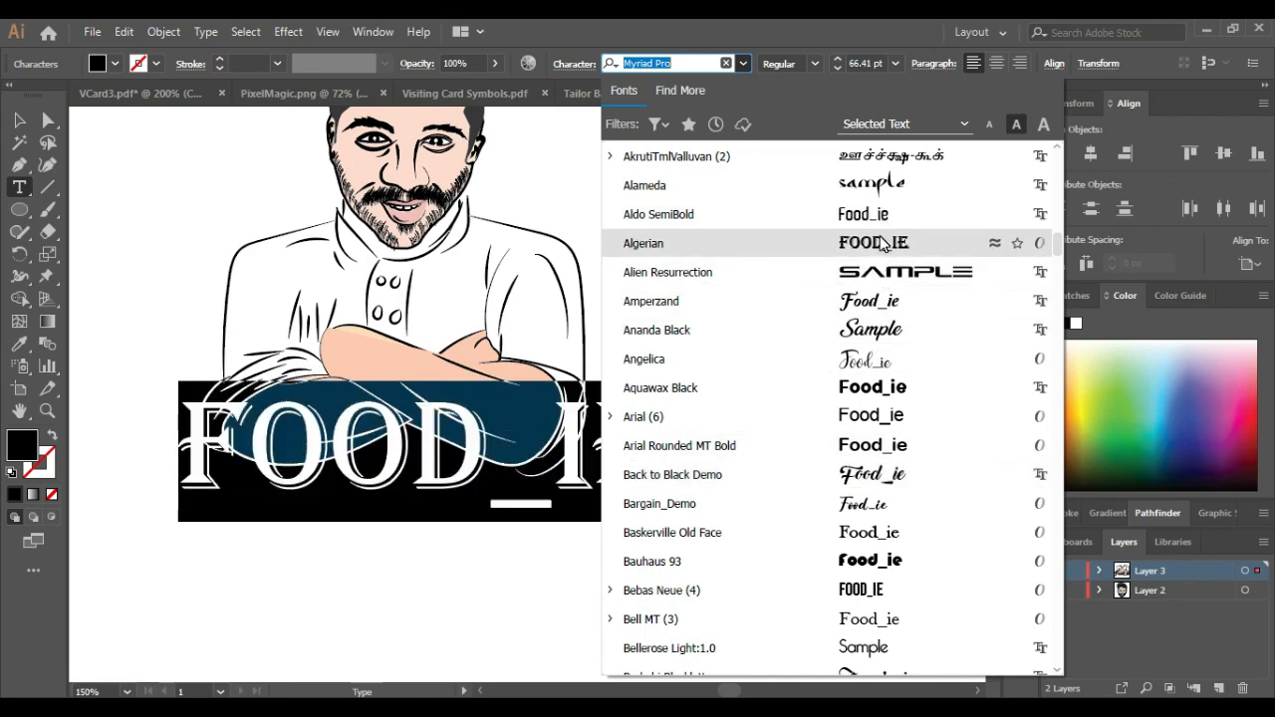
pyautogui.click(871, 343)
pyautogui.press('Escape')
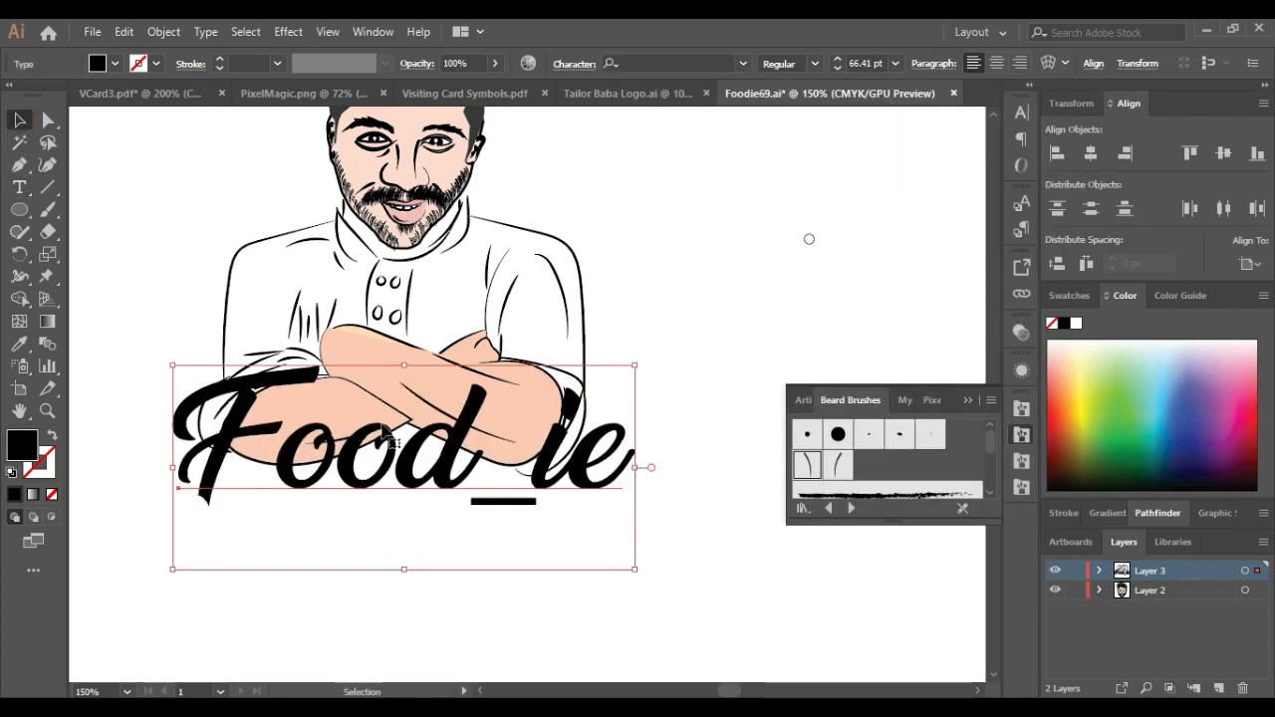
# Step: Move the Food_ie text down below the chef's crossed arms, leaving a gap under the illustration
pyautogui.moveTo(439, 480); pyautogui.dragTo(446, 575)
pyautogui.scroll(-2, 436, 576)
pyautogui.scroll(2, 432, 577)
pyautogui.scroll(-2, 429, 561)
pyautogui.scroll(2, 398, 565)
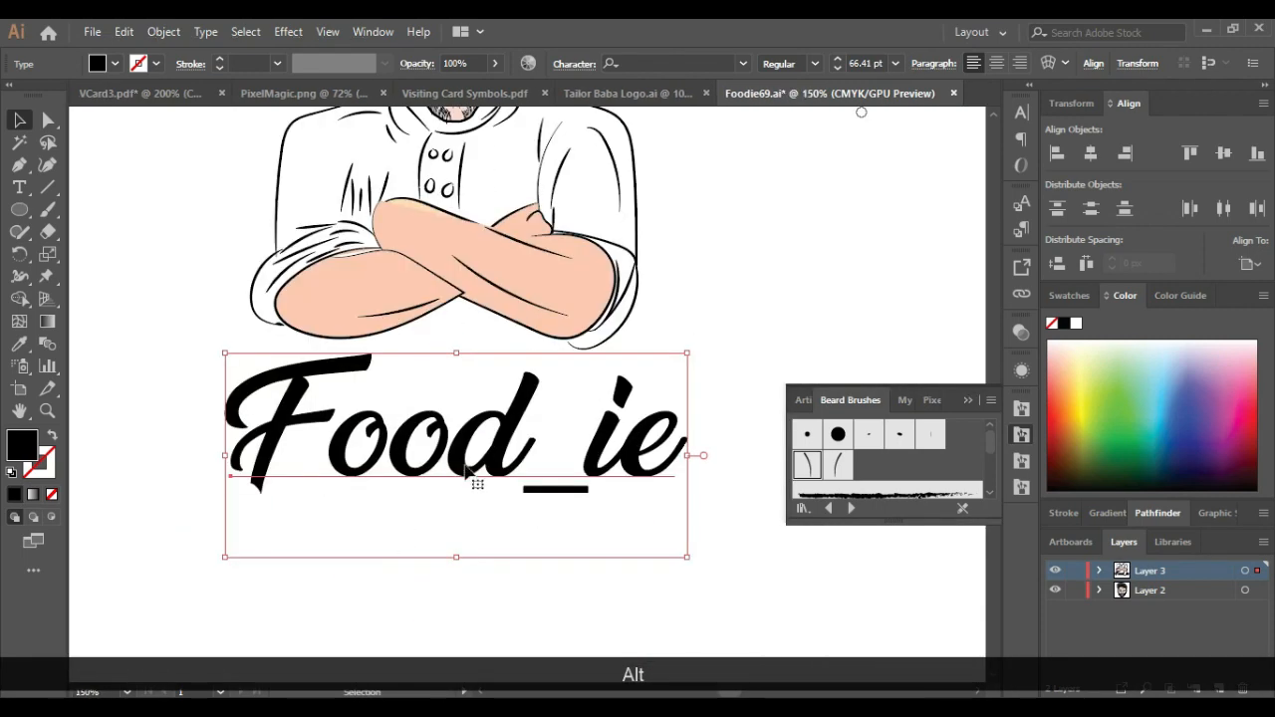
pyautogui.moveTo(465, 464); pyautogui.dragTo(454, 507)
pyautogui.click(722, 575)
# Step: Convert the Food_ie text to outlines and ungroup it into separate letters
pyautogui.click(449, 507)
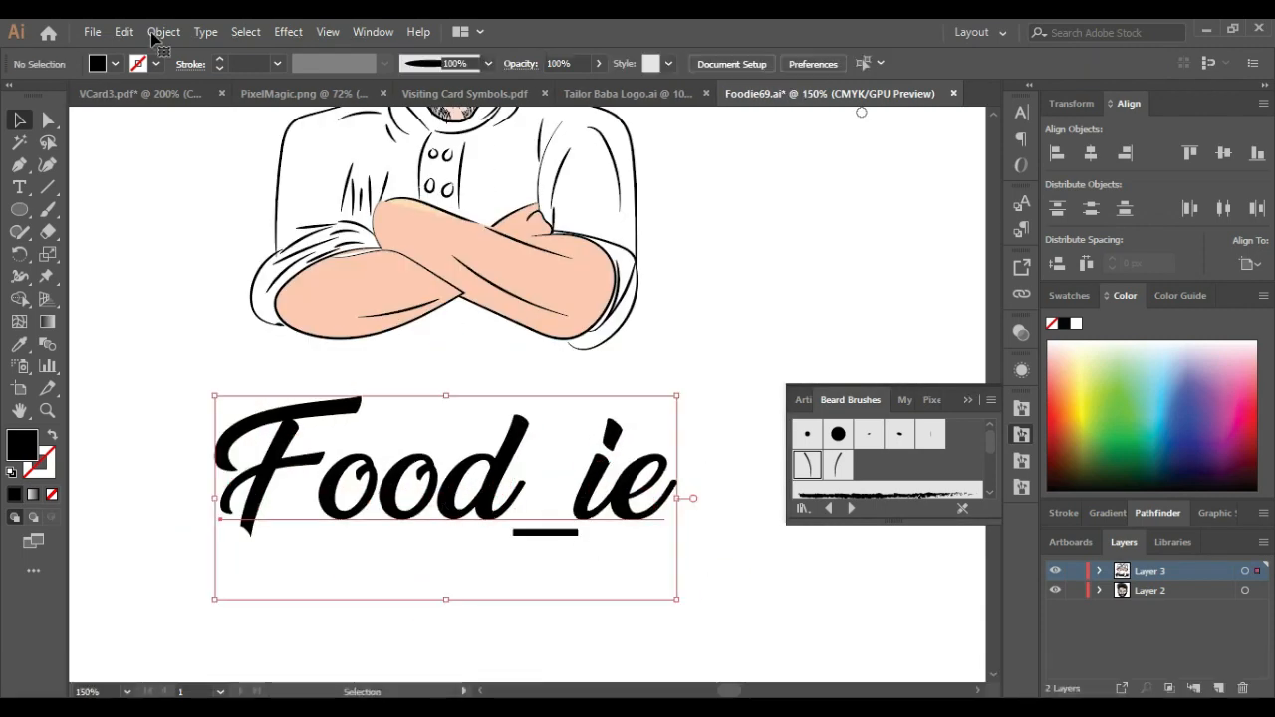
pyautogui.click(207, 31)
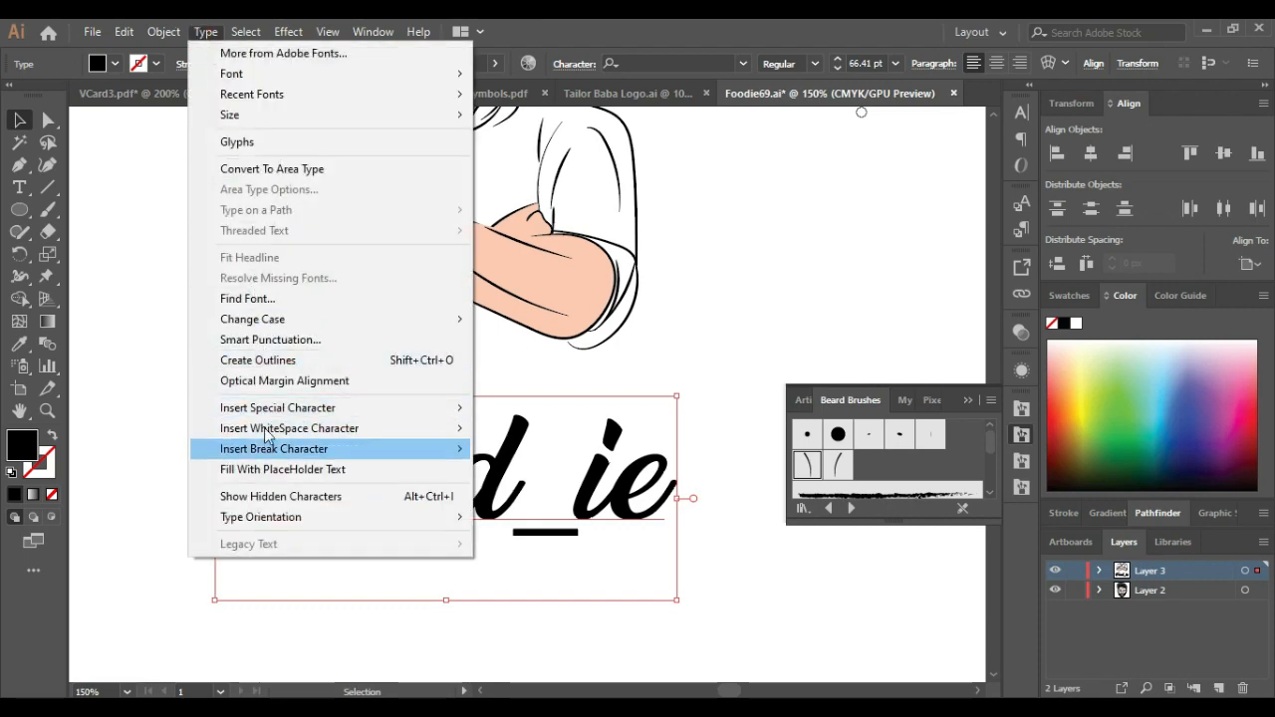
pyautogui.click(160, 35)
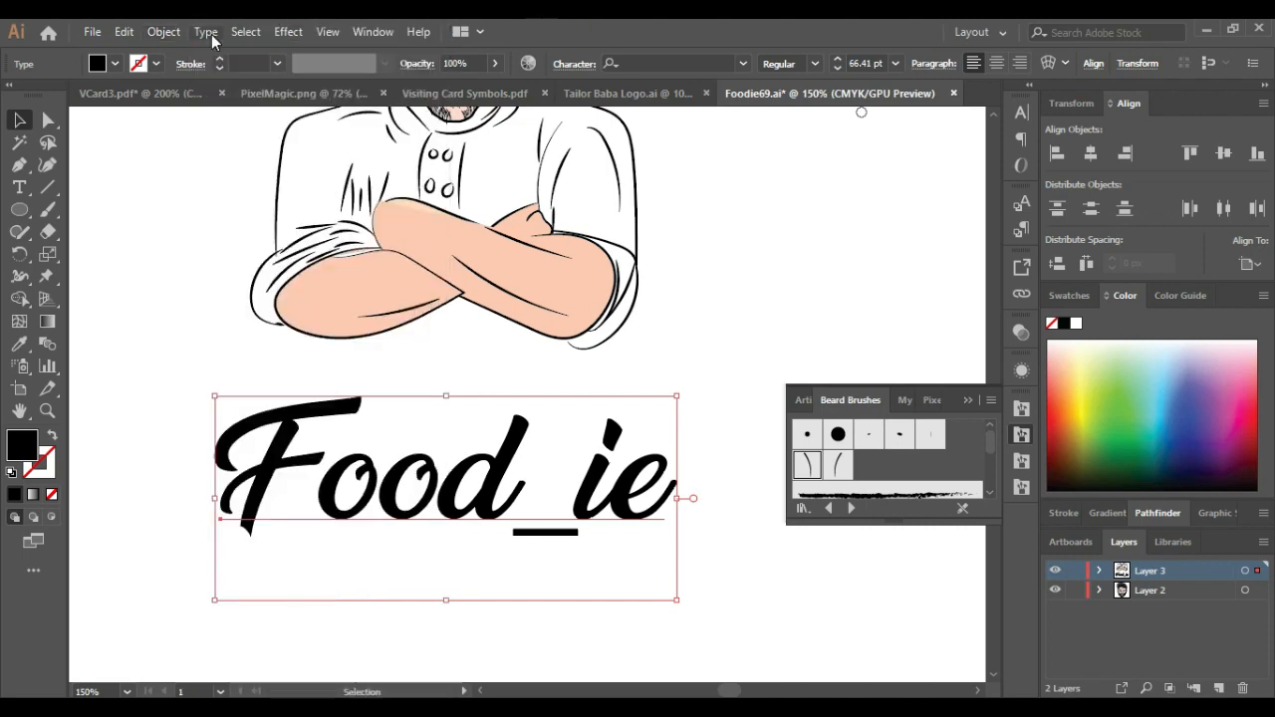
pyautogui.click(206, 30)
pyautogui.click(263, 361)
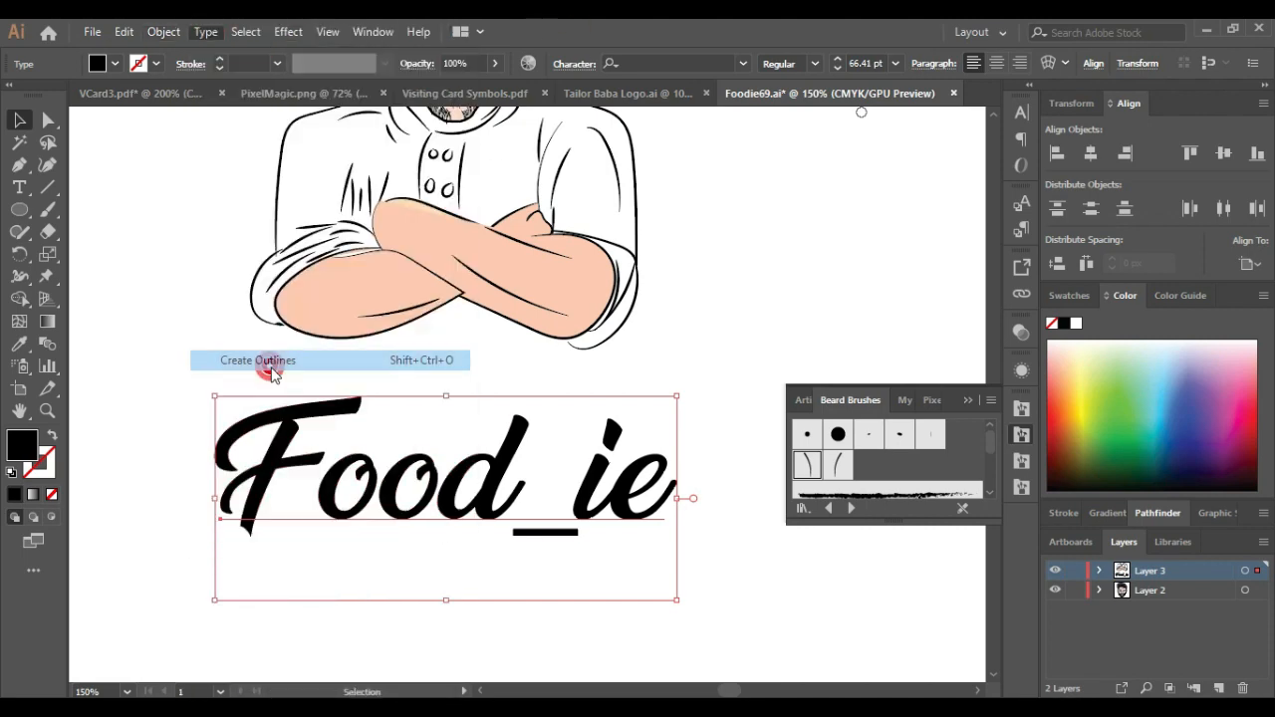
pyautogui.rightClick(472, 502)
pyautogui.click(524, 360)
pyautogui.click(531, 598)
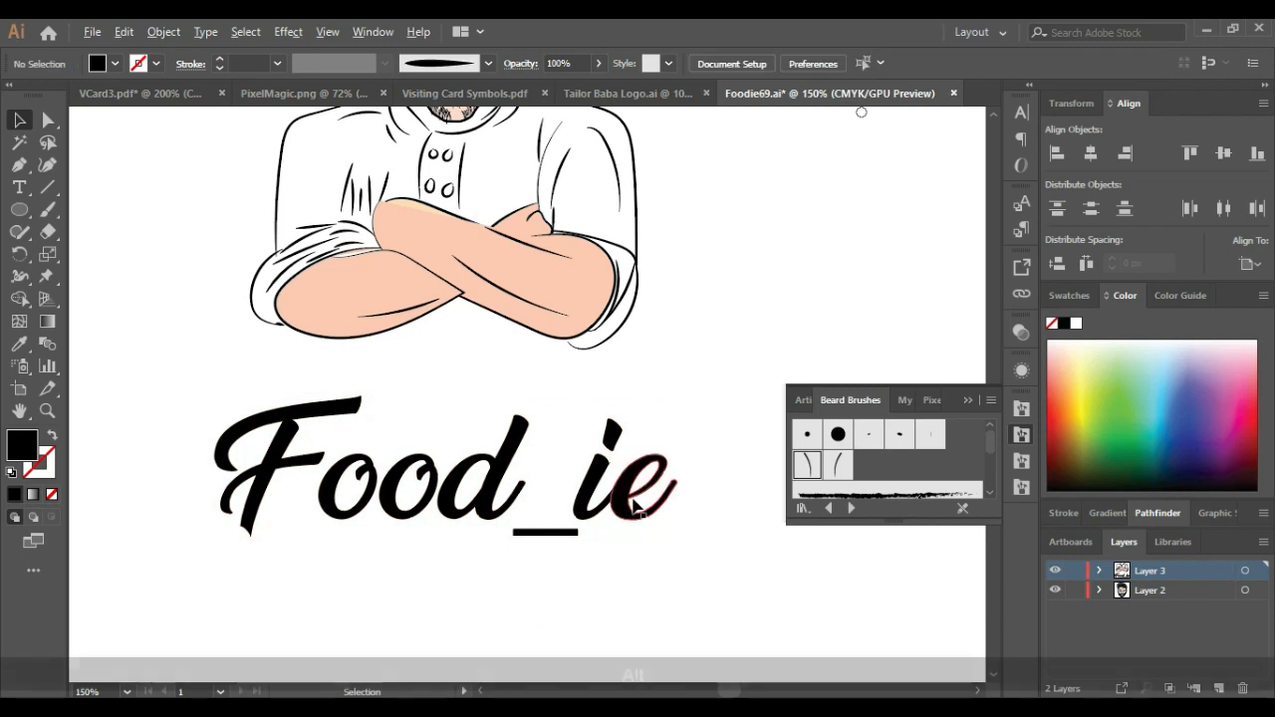
# Step: Shift the letter e slightly away from the letter i to widen the gap between them
pyautogui.scroll(1, 635, 508)
pyautogui.moveTo(618, 501); pyautogui.dragTo(638, 492)
pyautogui.click(632, 560)
pyautogui.click(624, 585)
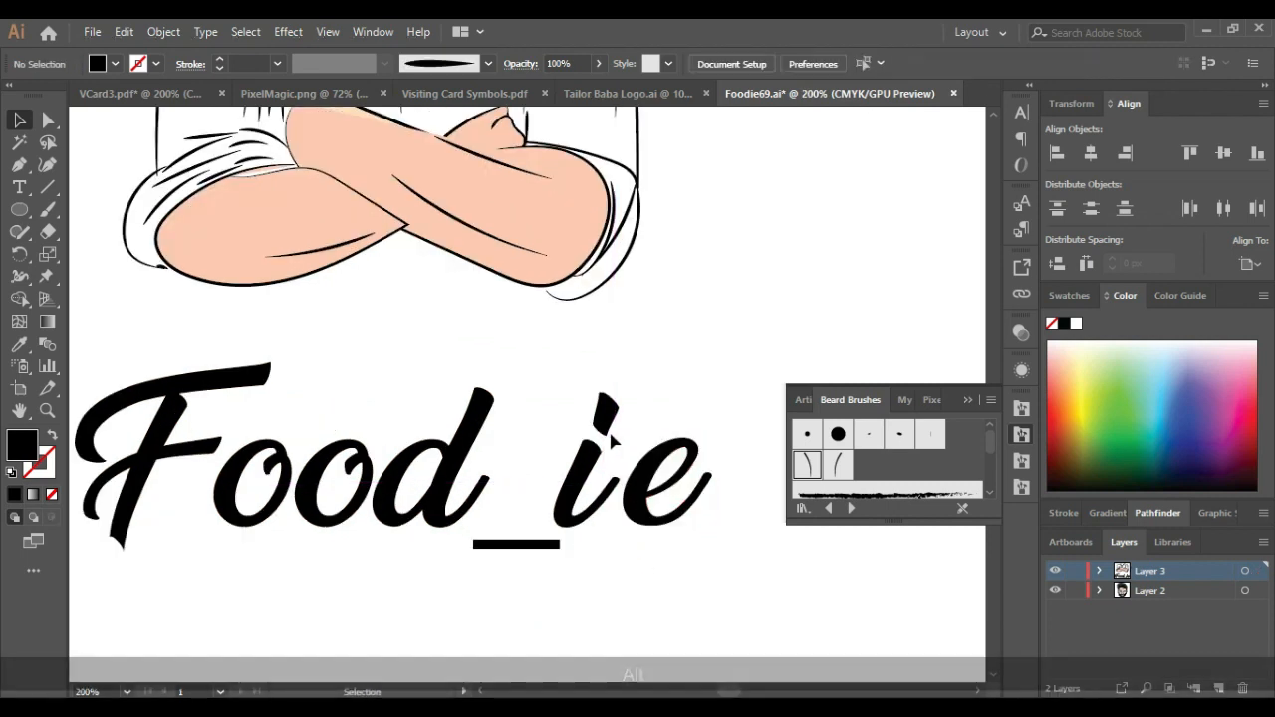
# Step: Release the compound path of the letter i and select its dot separately from the stem
pyautogui.scroll(1, 609, 437)
pyautogui.scroll(2, 612, 446)
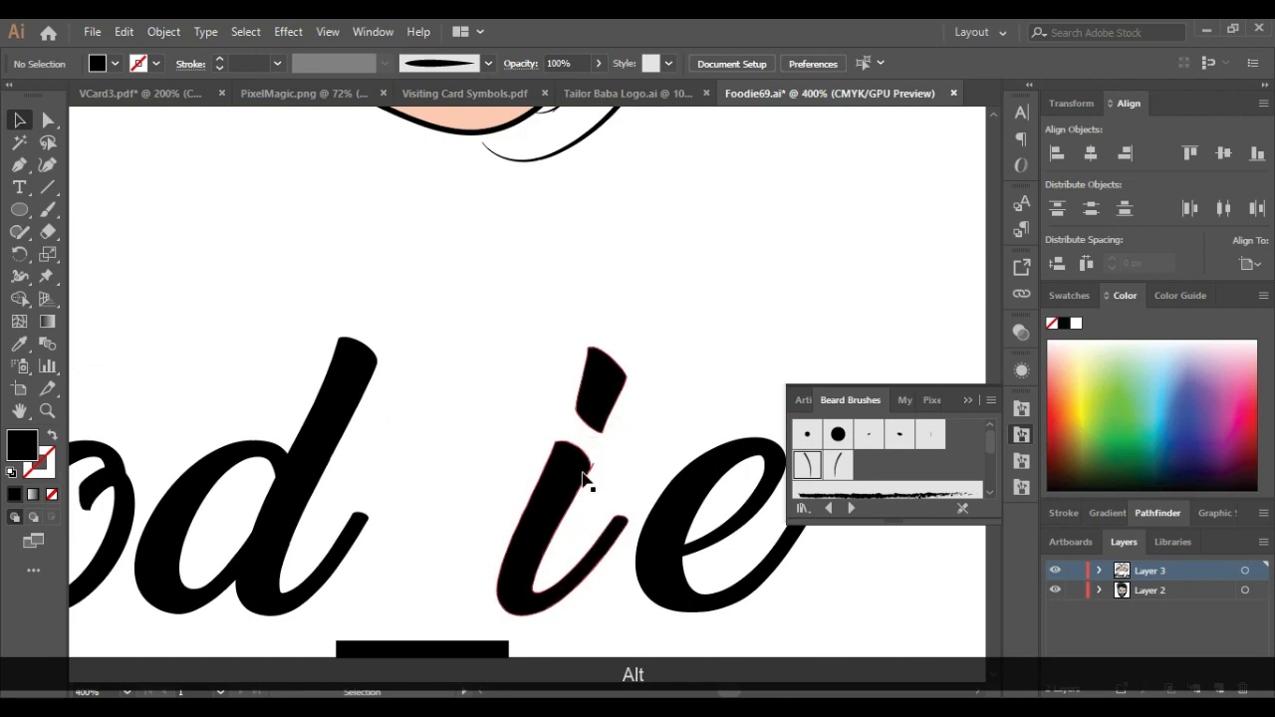
pyautogui.click(584, 475)
pyautogui.moveTo(584, 475); pyautogui.dragTo(586, 479)
pyautogui.rightClick(570, 456)
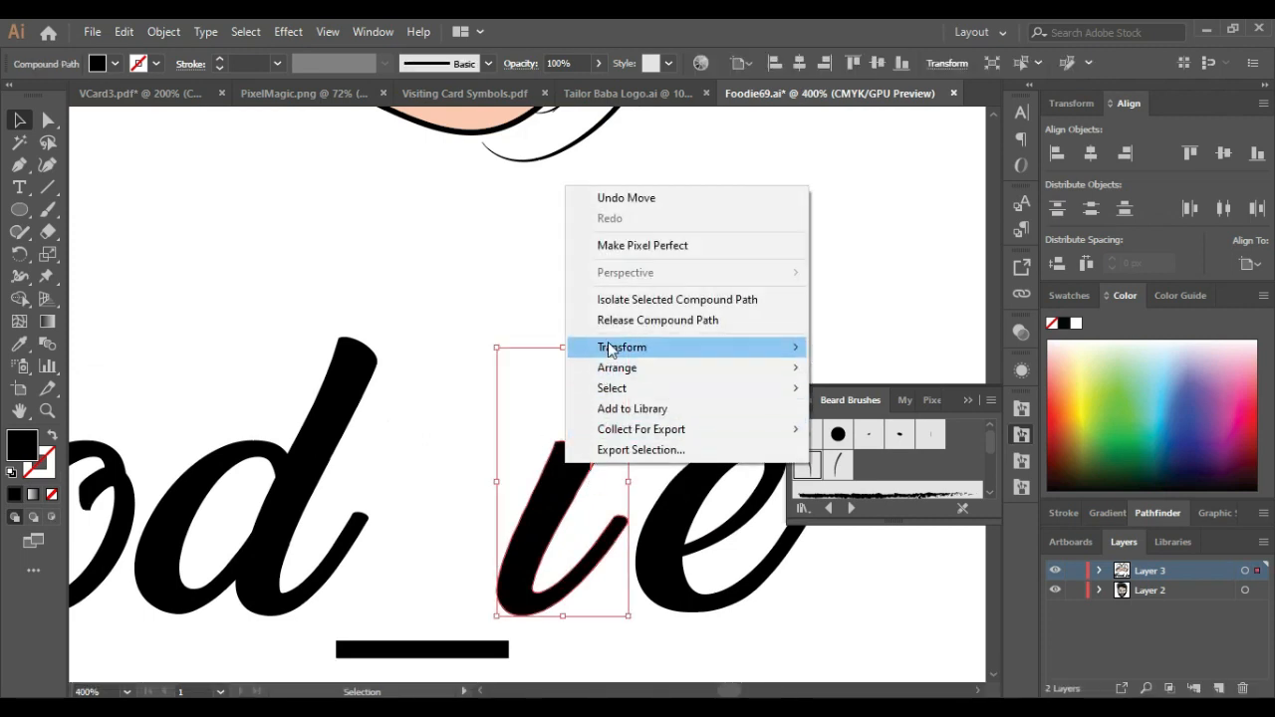
pyautogui.click(636, 323)
pyautogui.click(620, 350)
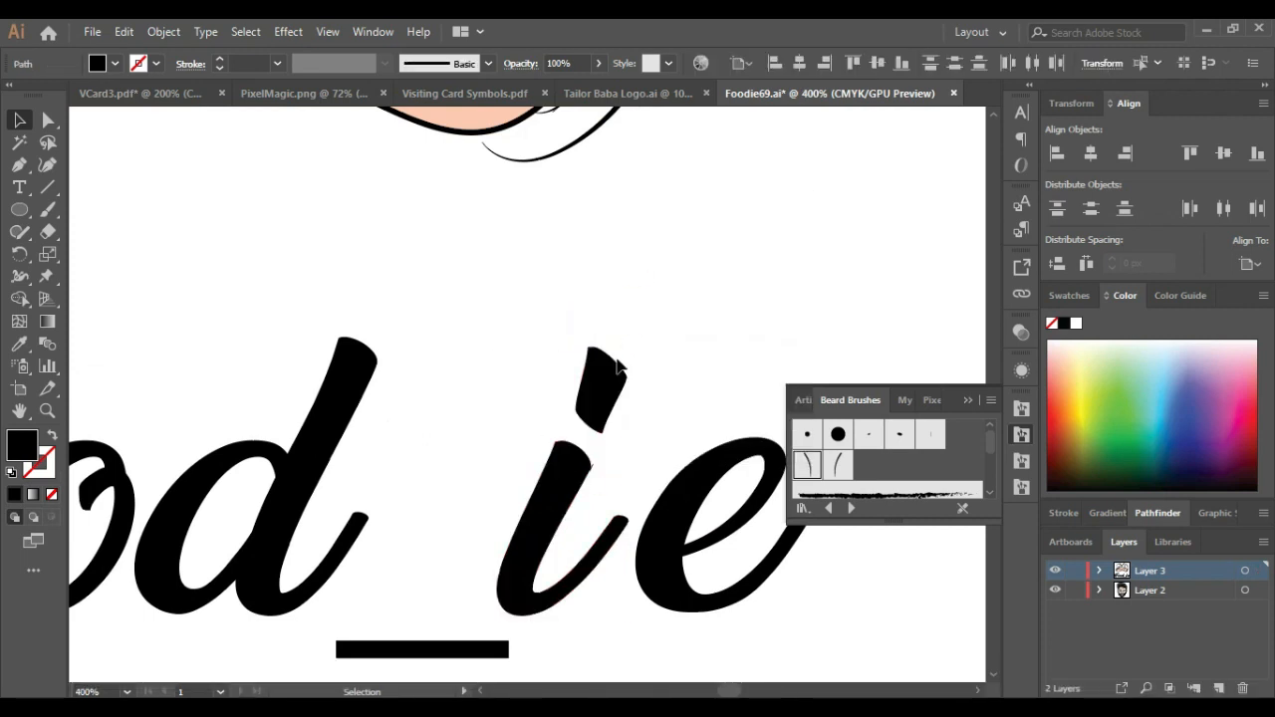
pyautogui.click(603, 420)
pyautogui.click(48, 120)
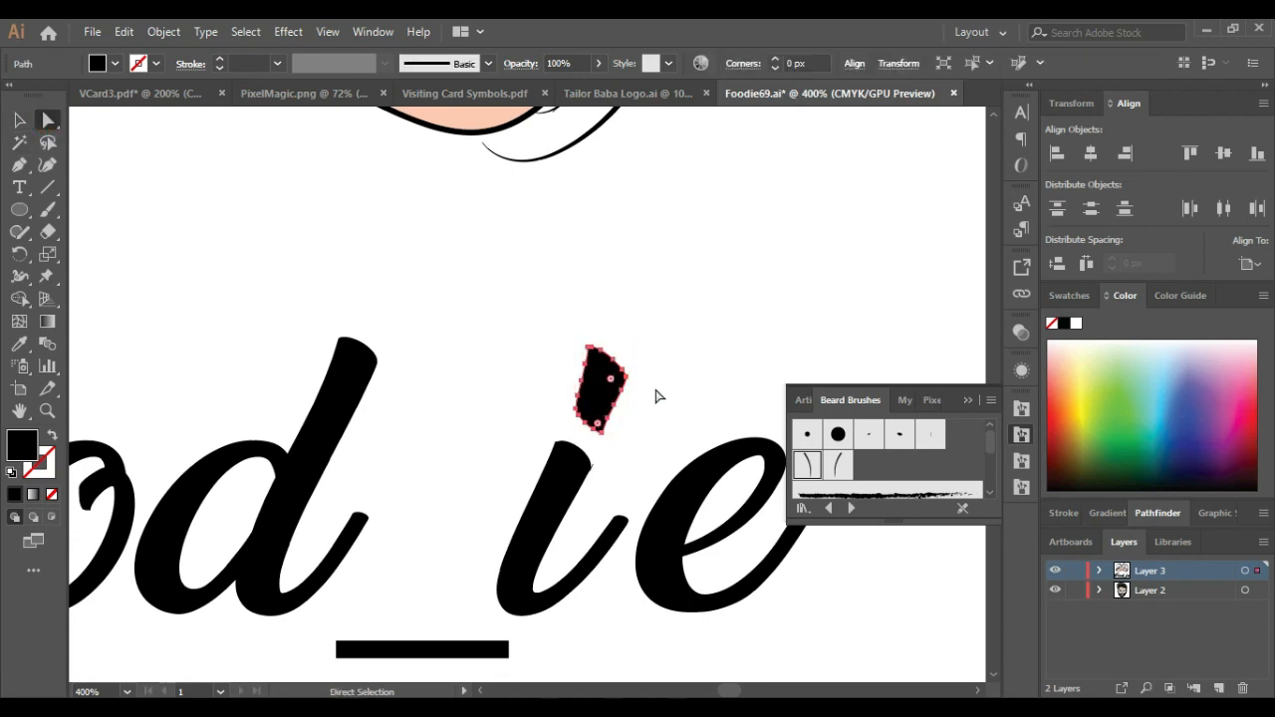
pyautogui.scroll(2, 609, 361)
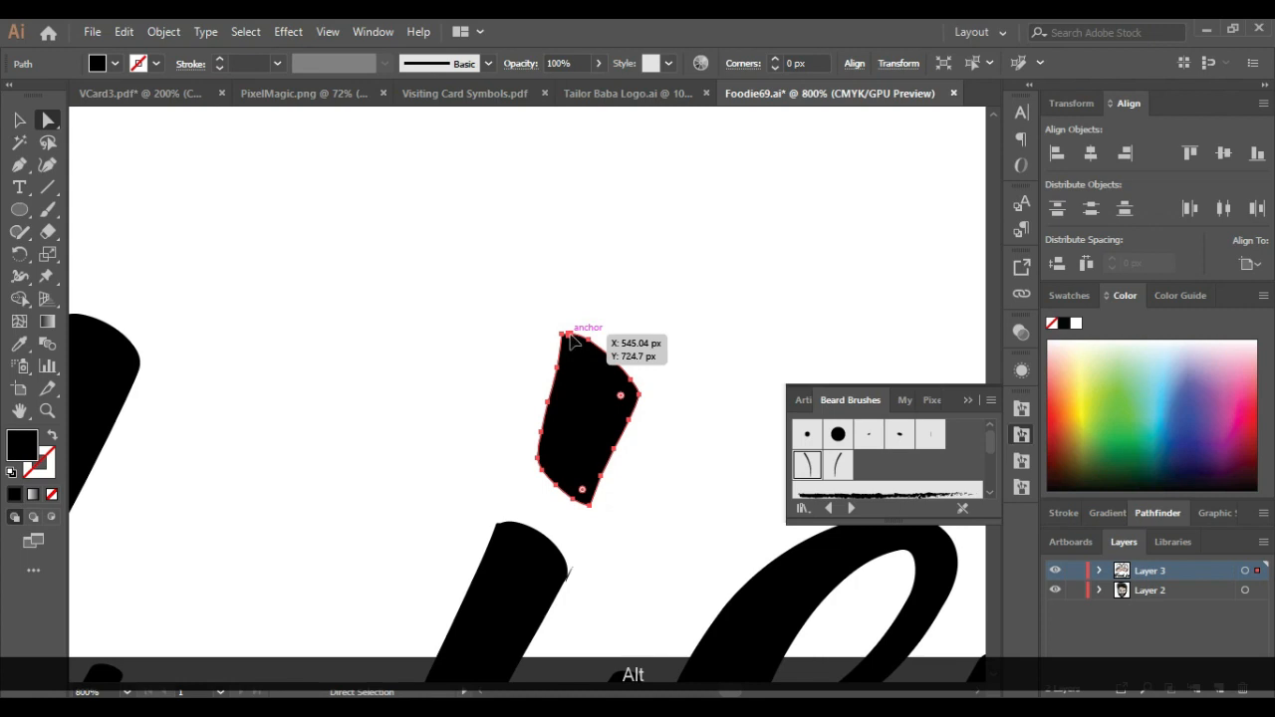
pyautogui.click(564, 334)
pyautogui.press('Delete')
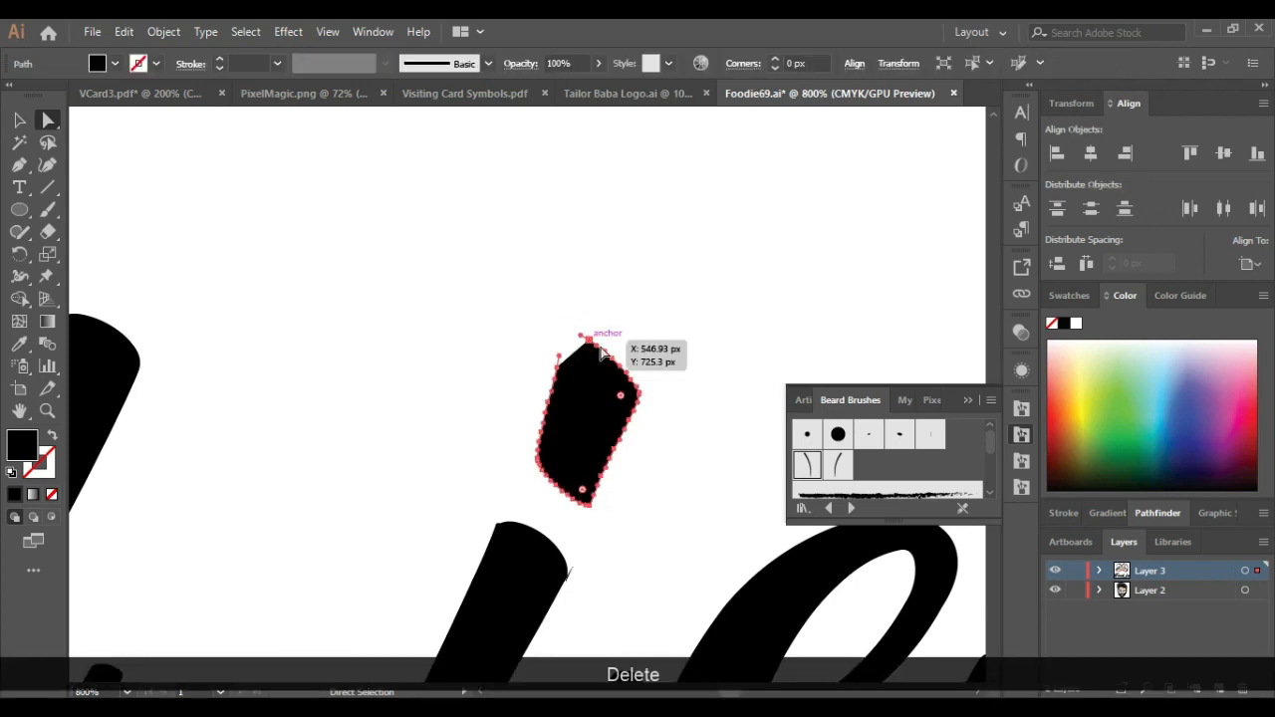
pyautogui.hotkey('ctrl', 'z')
pyautogui.hotkey('ctrl', 'z')
# Step: Remove the surplus anchor points at the upper-left corner of the letter i's dot
pyautogui.click(583, 338)
pyautogui.click(562, 335)
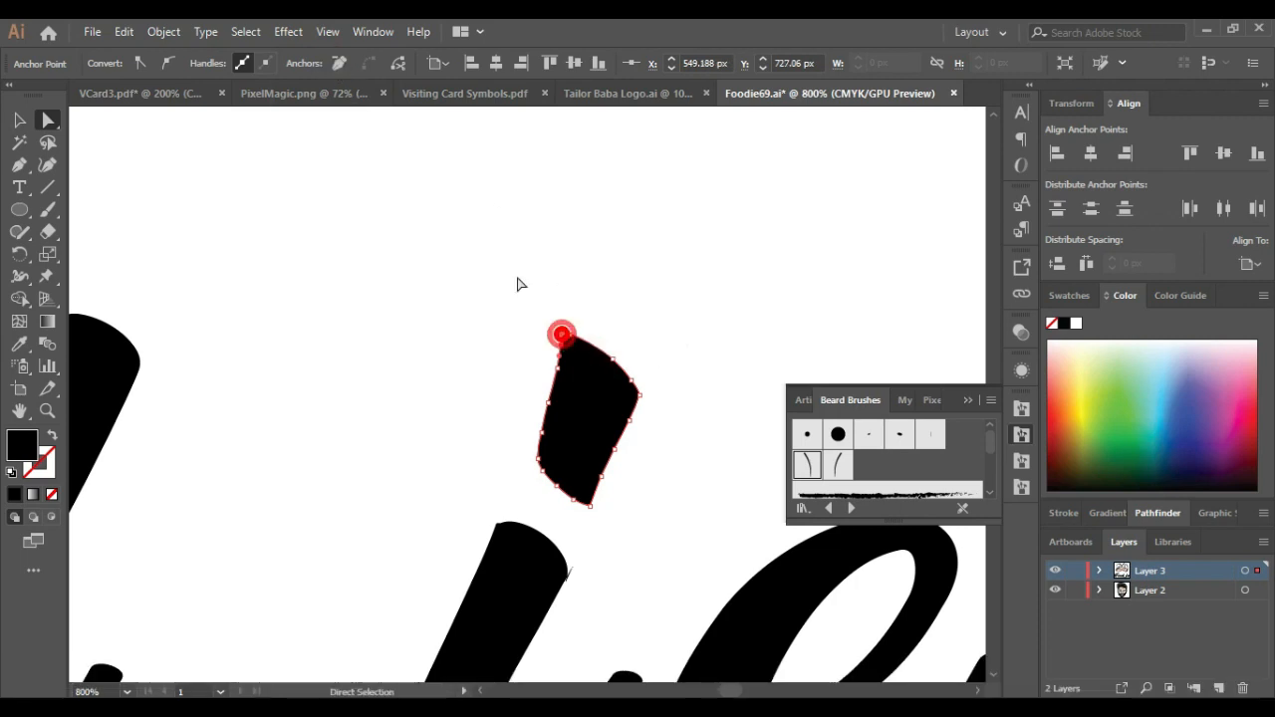
pyautogui.click(573, 350)
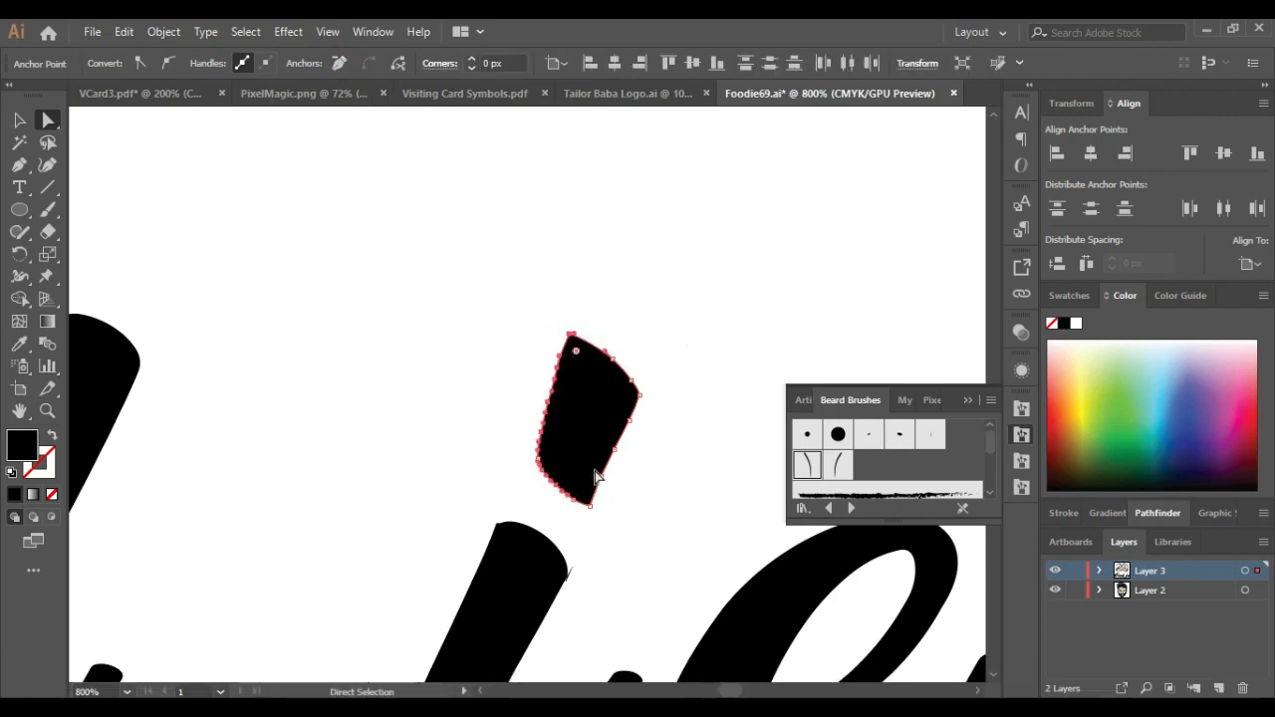
pyautogui.press('Right')
pyautogui.press('Right')
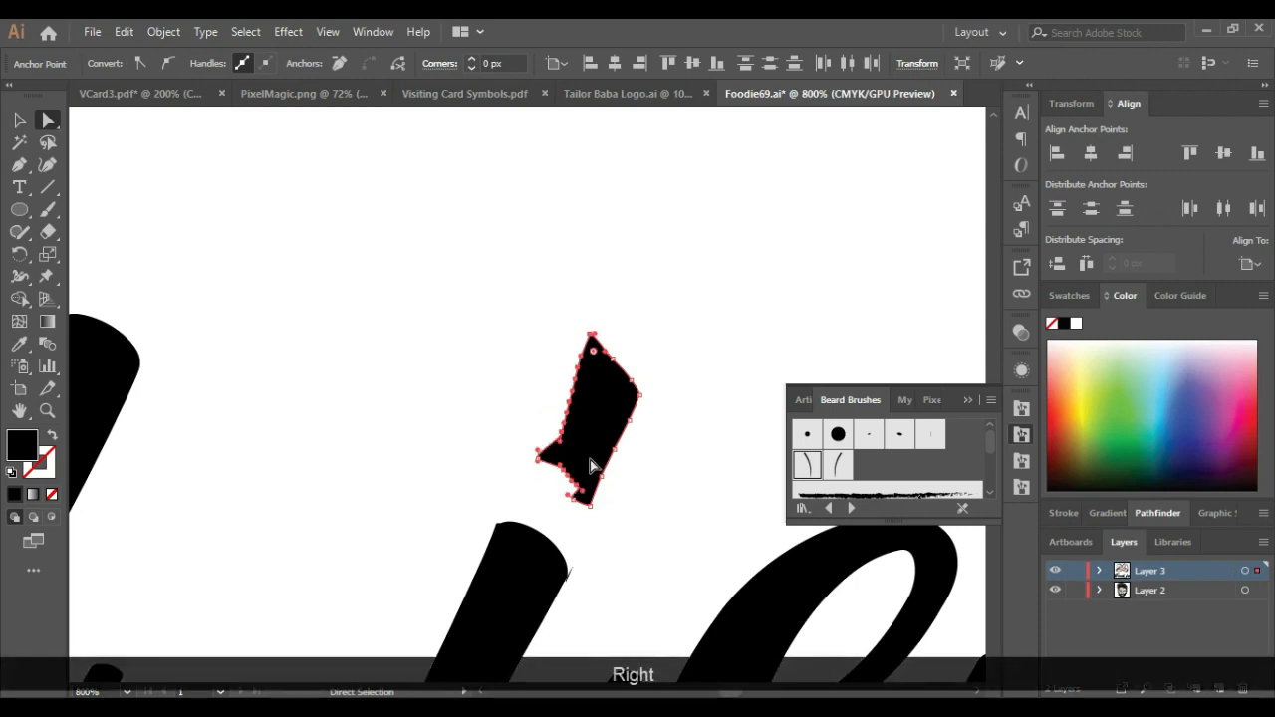
pyautogui.hotkey('ctrl', 'z')
pyautogui.hotkey('ctrl', 'z')
pyautogui.click(576, 328)
pyautogui.click(576, 332)
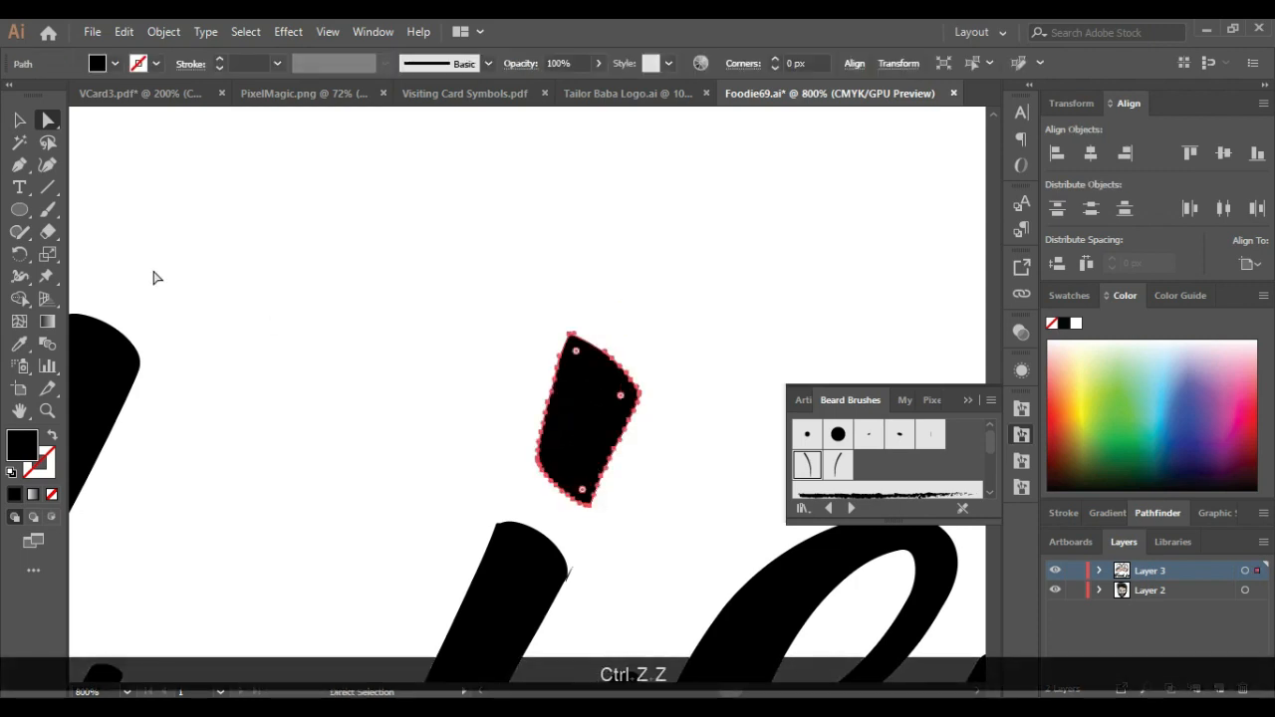
# Step: Rotate the letter i's dot upright and shift the anchor points of its left edge inward to narrow it
pyautogui.click(21, 121)
pyautogui.moveTo(640, 518); pyautogui.dragTo(658, 463)
pyautogui.click(607, 276)
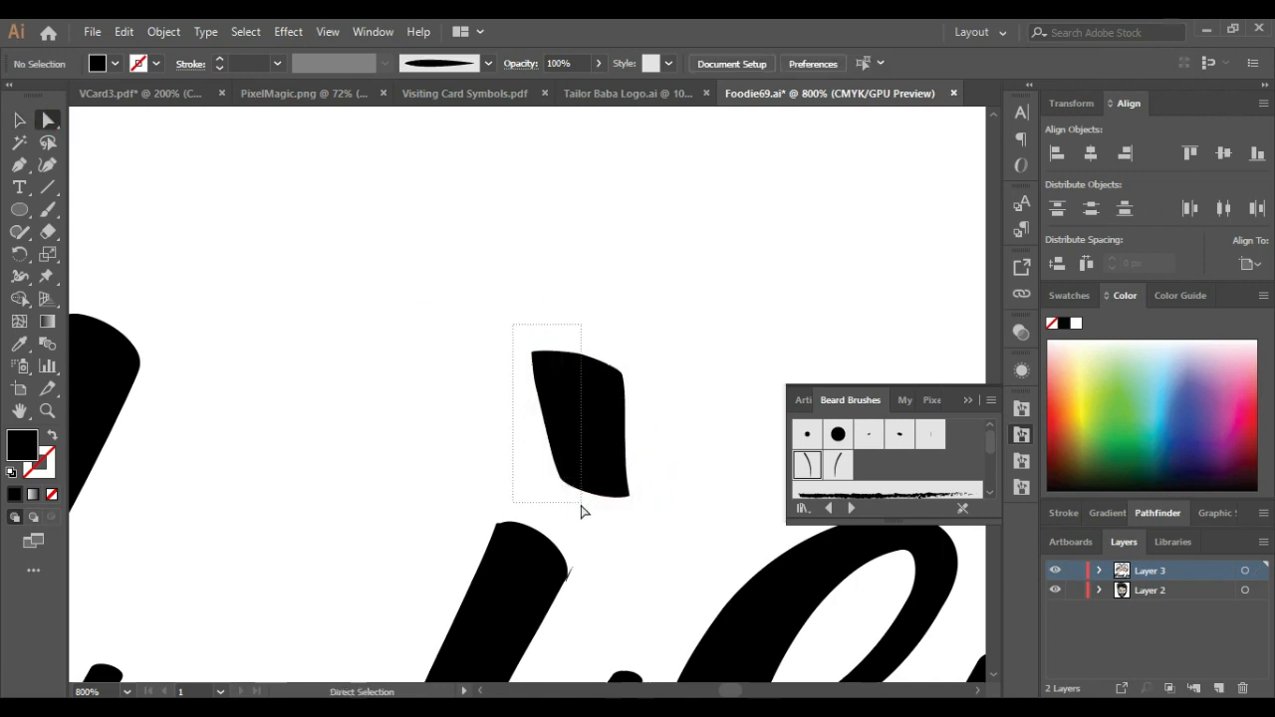
pyautogui.moveTo(568, 515); pyautogui.dragTo(561, 501)
pyautogui.press('Right')
pyautogui.press('Right')
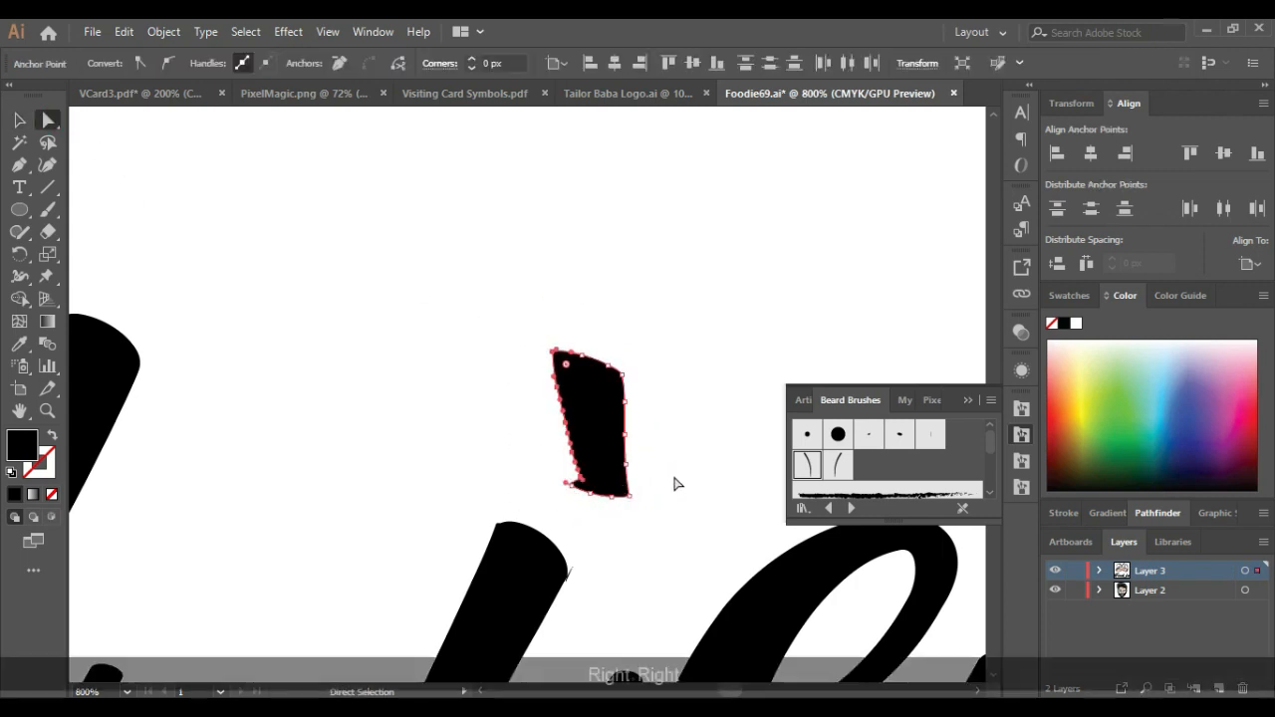
# Step: Remove the stray anchor point at the lower-left corner of the dot to clean up its outline
pyautogui.click(669, 480)
pyautogui.scroll(2, 651, 510)
pyautogui.click(505, 471)
pyautogui.click(491, 461)
pyautogui.click(338, 63)
pyautogui.click(661, 389)
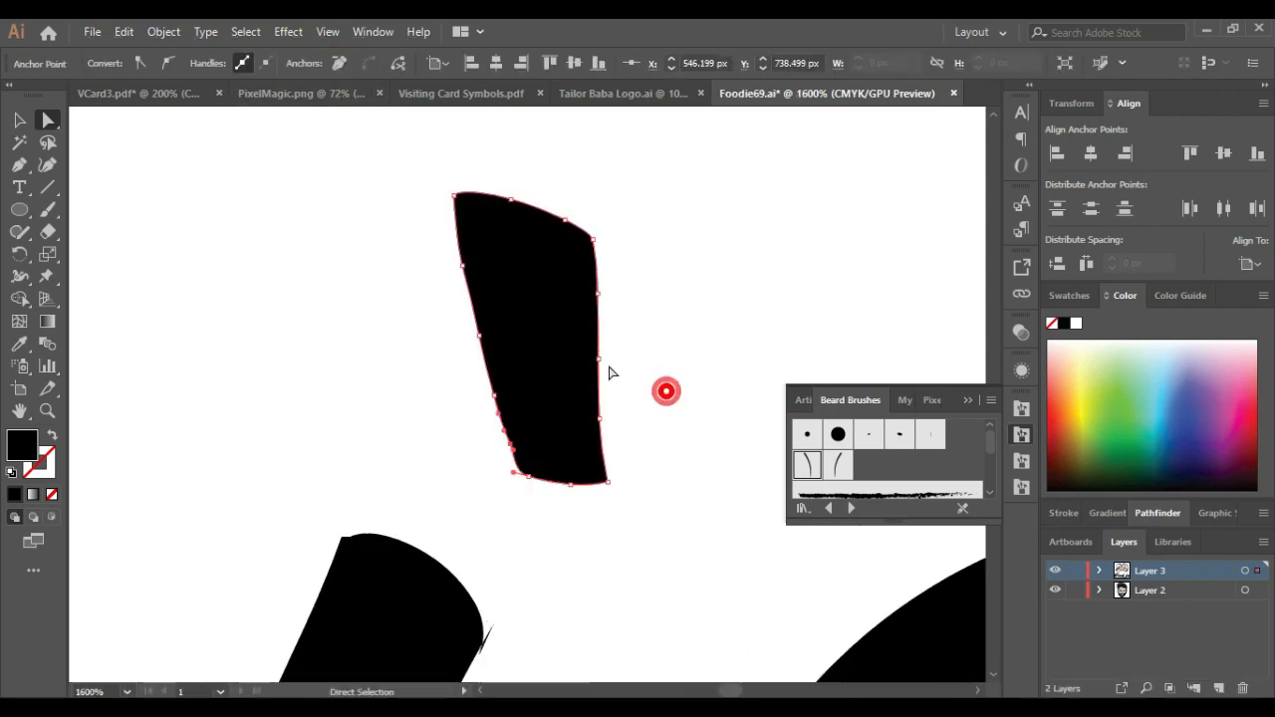
pyautogui.scroll(-1, 522, 321)
pyautogui.click(529, 325)
pyautogui.scroll(1, 510, 264)
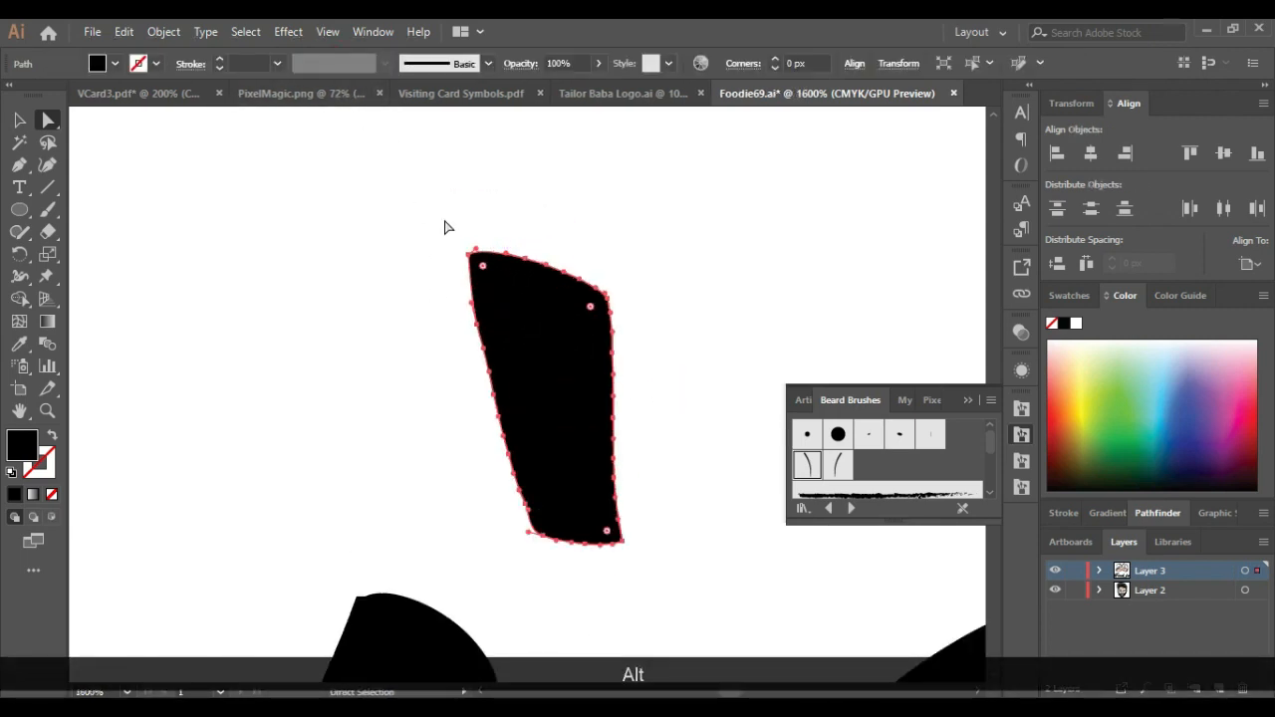
pyautogui.moveTo(531, 354); pyautogui.dragTo(531, 353)
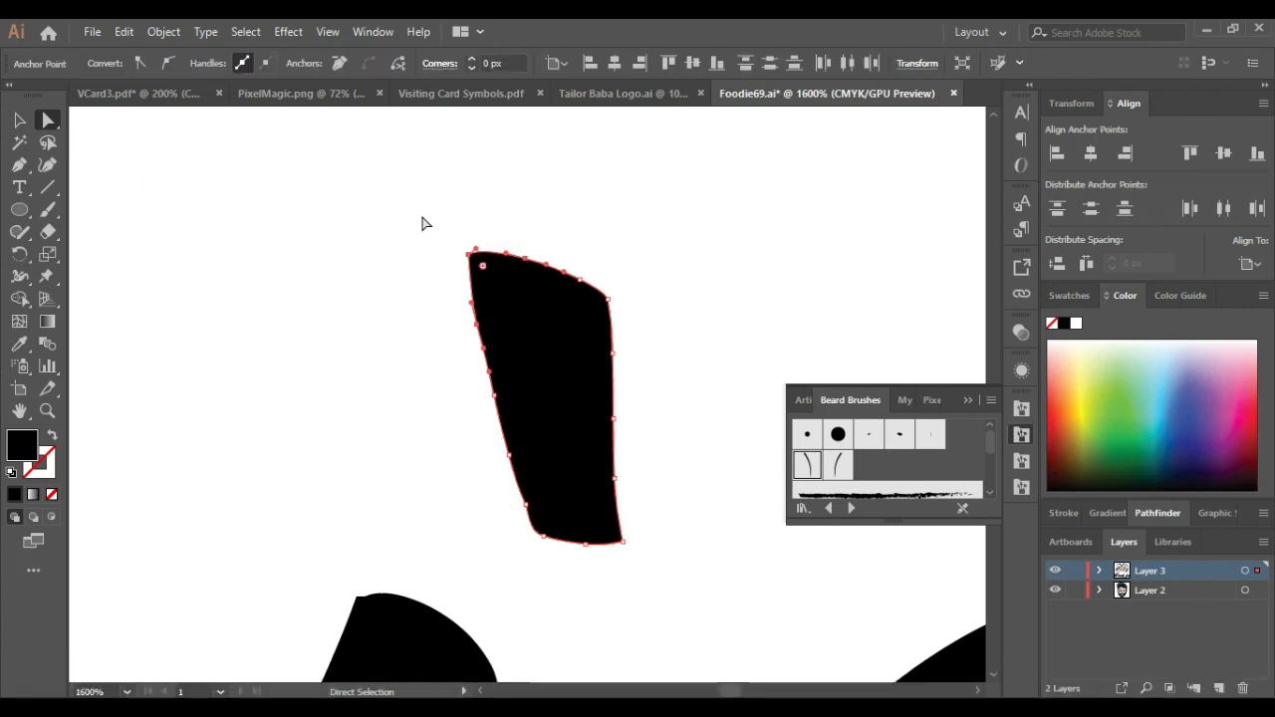
pyautogui.press('Delete')
pyautogui.moveTo(489, 373); pyautogui.dragTo(487, 236)
pyautogui.hotkey('ctrl', 'z')
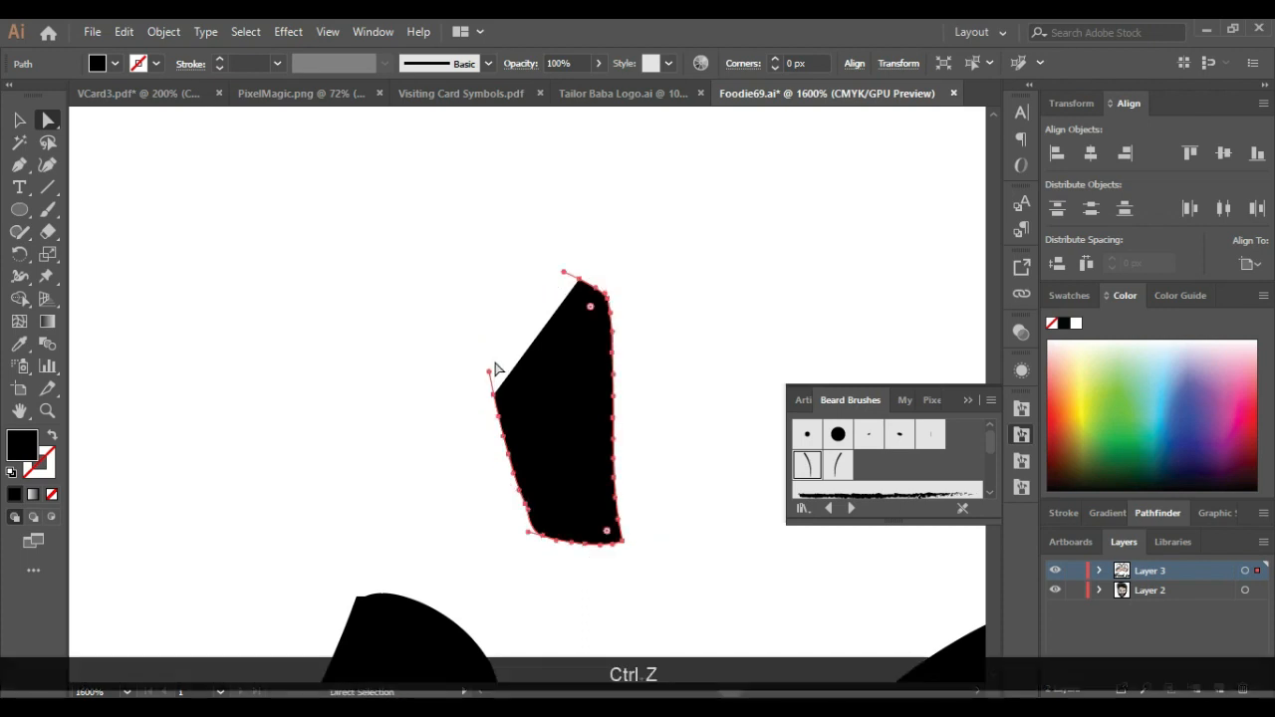
pyautogui.hotkey('ctrl', 'z')
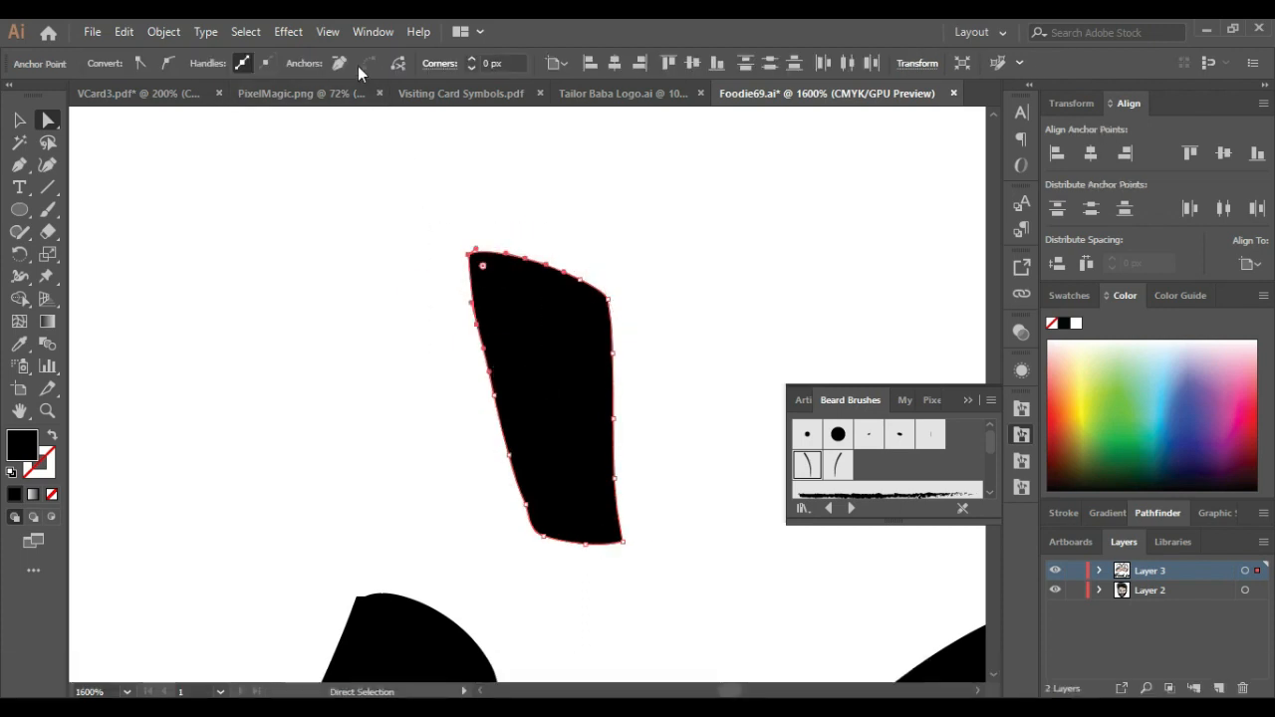
# Step: Remove the dot's upper-left anchor points and reshape the curve handles to form a pointed tip
pyautogui.click(338, 63)
pyautogui.click(495, 395)
pyautogui.moveTo(489, 371); pyautogui.dragTo(501, 317)
pyautogui.moveTo(509, 226); pyautogui.dragTo(522, 212)
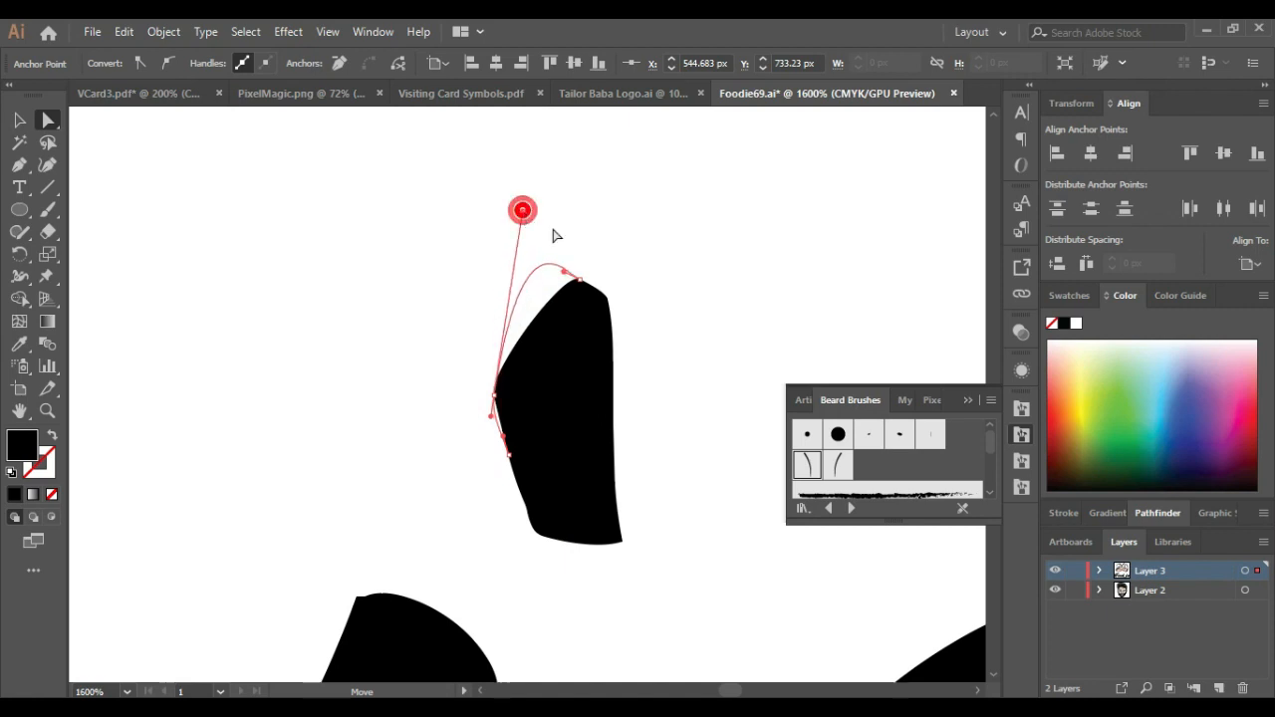
pyautogui.click(580, 280)
pyautogui.moveTo(564, 272); pyautogui.dragTo(585, 247)
pyautogui.moveTo(605, 295); pyautogui.dragTo(602, 330)
pyautogui.click(579, 280)
pyautogui.moveTo(579, 280); pyautogui.dragTo(562, 218)
pyautogui.click(141, 64)
# Step: Rotate the pointed dot to match the slant of the letter i and place it just above the stem
pyautogui.scroll(-3, 660, 324)
pyautogui.click(619, 337)
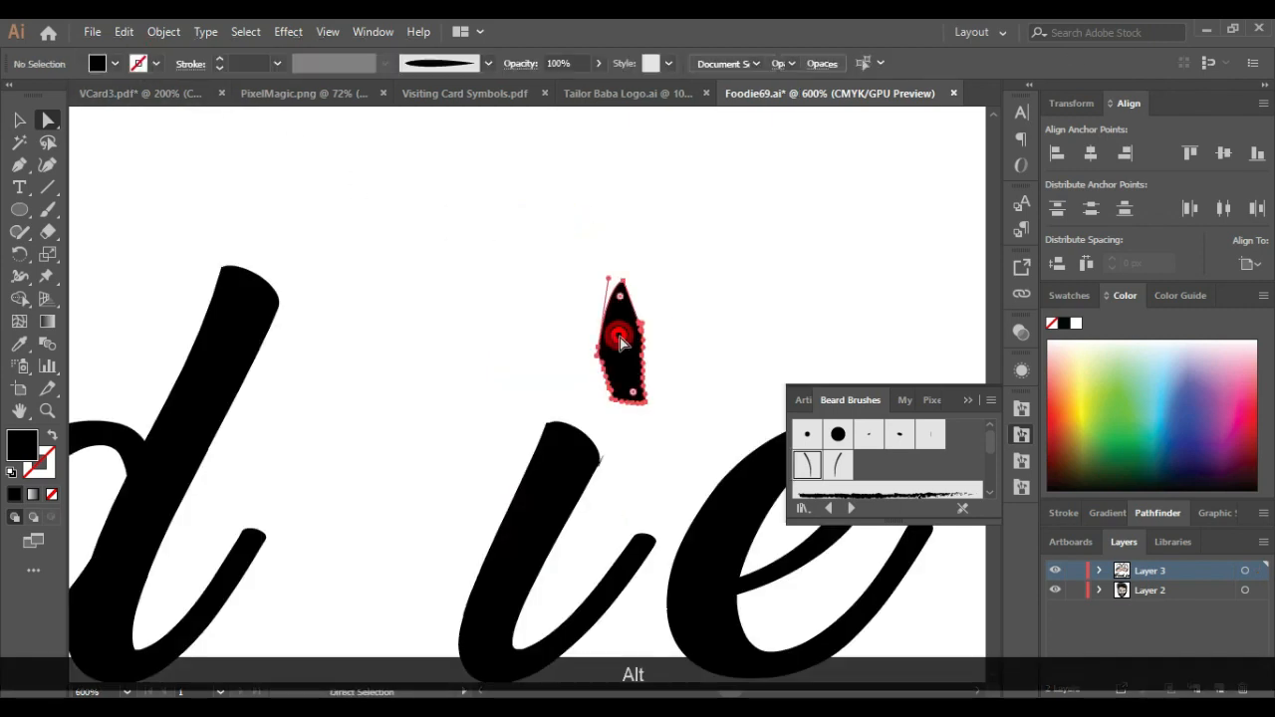
pyautogui.click(19, 119)
pyautogui.moveTo(680, 386); pyautogui.dragTo(656, 429)
pyautogui.moveTo(616, 378); pyautogui.dragTo(610, 389)
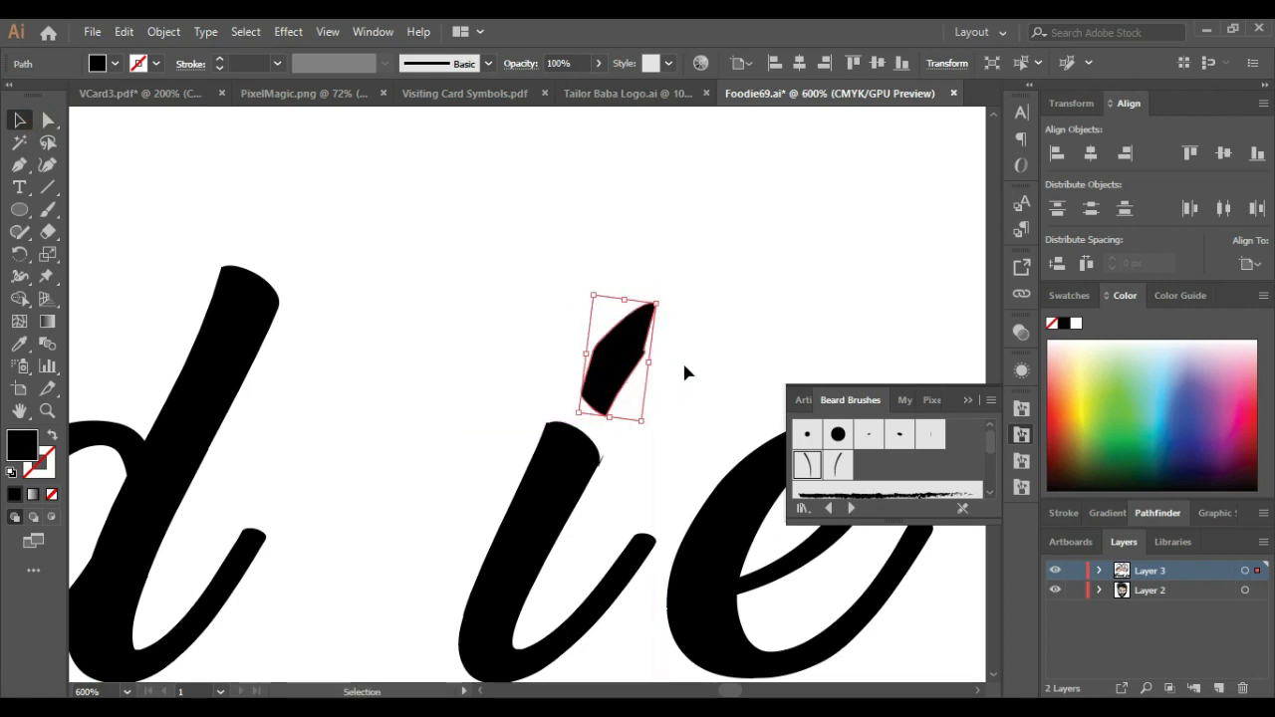
pyautogui.click(685, 366)
# Step: Draw a tall black ellipse above the letter i and move its upper and lower anchor points down into an inverted egg shape
pyautogui.click(19, 209)
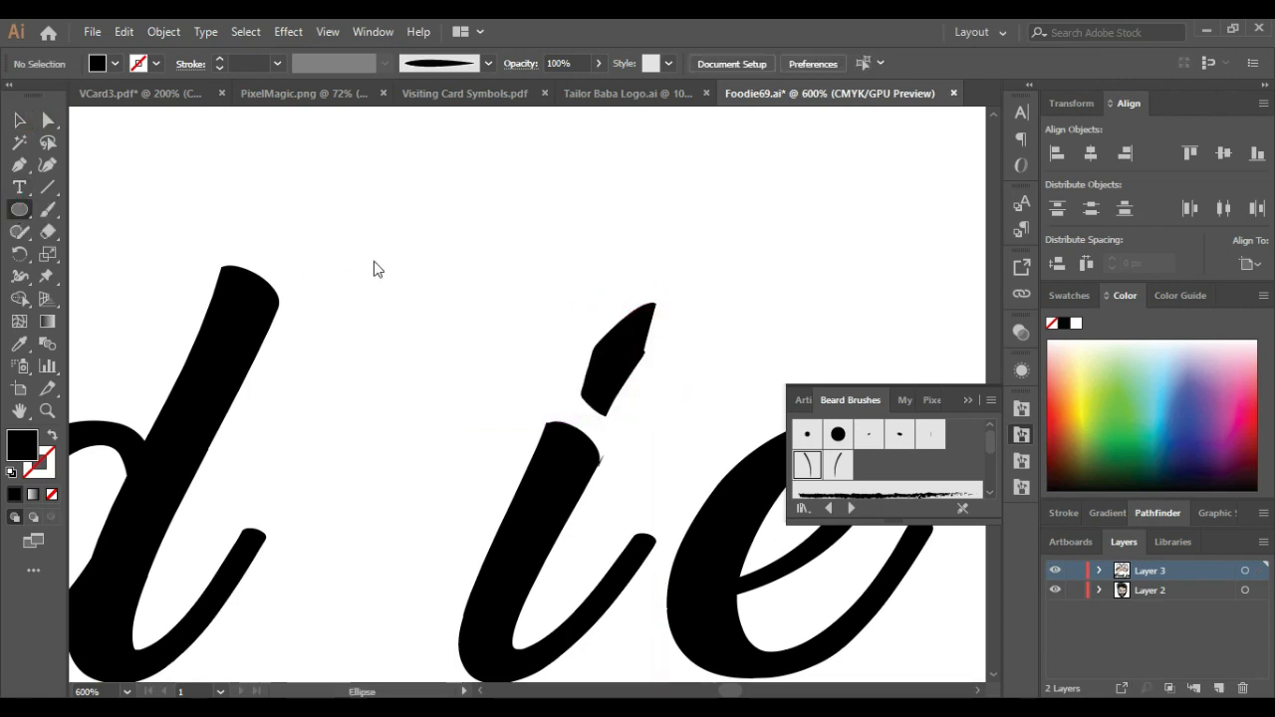
pyautogui.moveTo(459, 189); pyautogui.dragTo(583, 335)
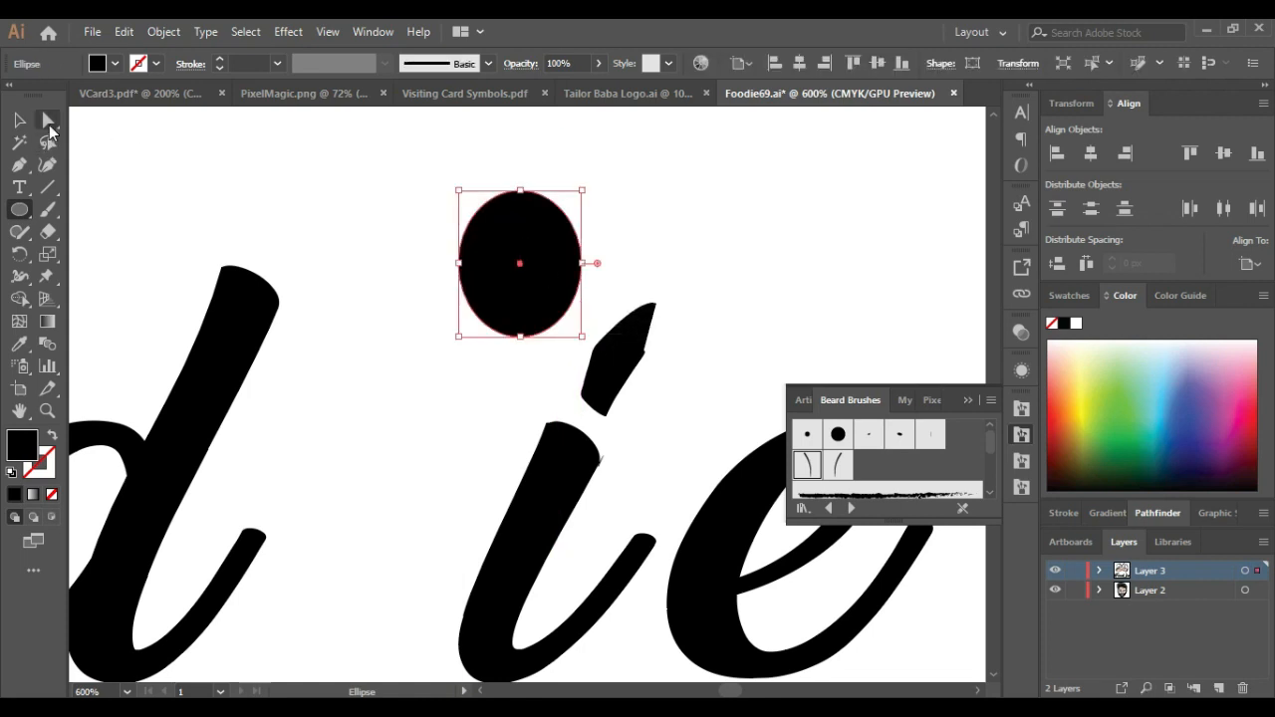
pyautogui.click(48, 120)
pyautogui.click(520, 192)
pyautogui.press('Down')
pyautogui.press('Down')
pyautogui.press('Down')
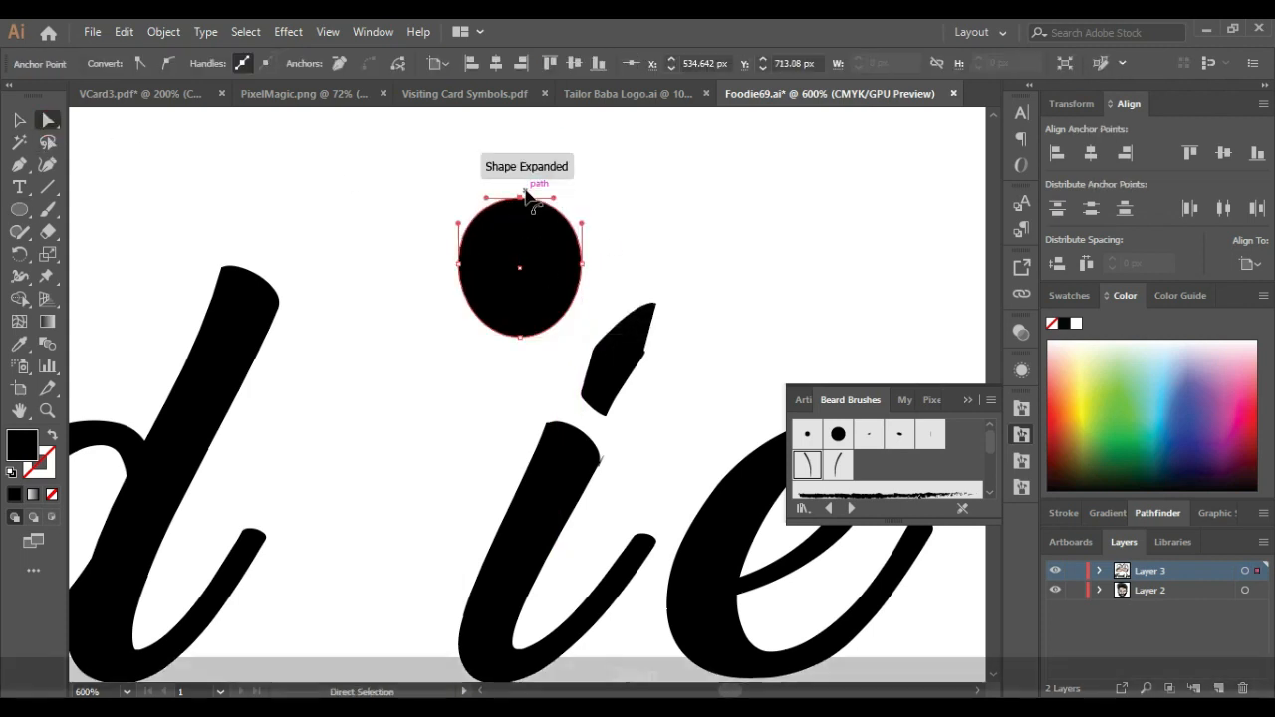
pyautogui.click(520, 337)
pyautogui.press('Down')
pyautogui.press('Down')
pyautogui.press('Down')
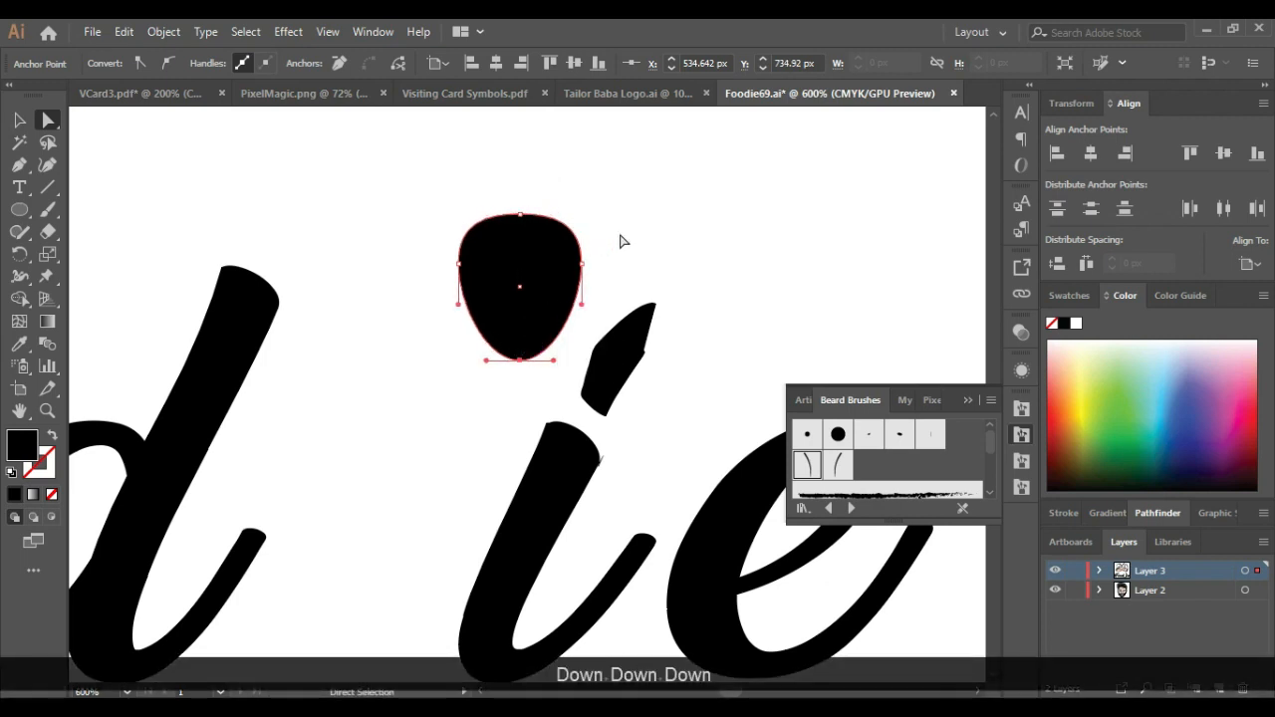
# Step: Tilt the egg shape to the slant of the letter i and place it over the pointed dot
pyautogui.click(597, 248)
pyautogui.click(543, 252)
pyautogui.press('v')
pyautogui.moveTo(588, 213); pyautogui.dragTo(608, 273)
pyautogui.moveTo(566, 313); pyautogui.dragTo(640, 375)
pyautogui.moveTo(711, 355); pyautogui.dragTo(713, 349)
pyautogui.click(400, 254)
pyautogui.click(591, 369)
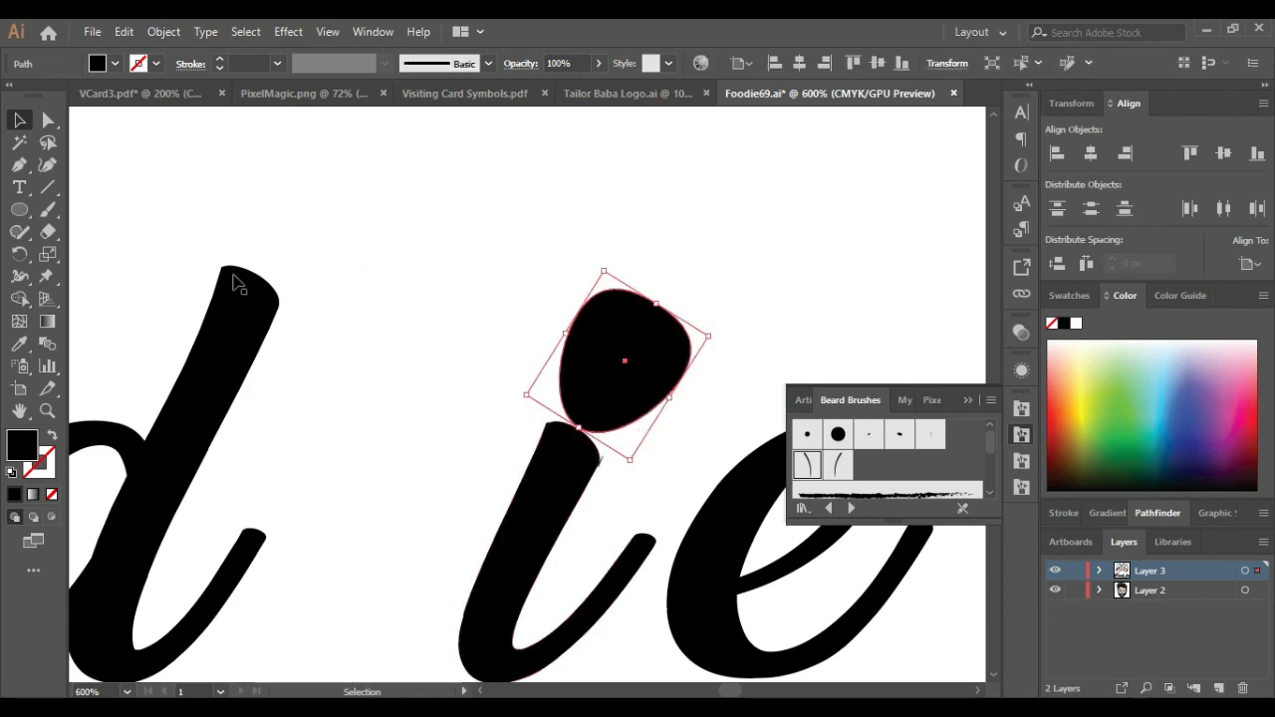
# Step: Fine-tune the egg shape's lowest anchor point and raise the shape slightly above the stem of the i
pyautogui.click(48, 122)
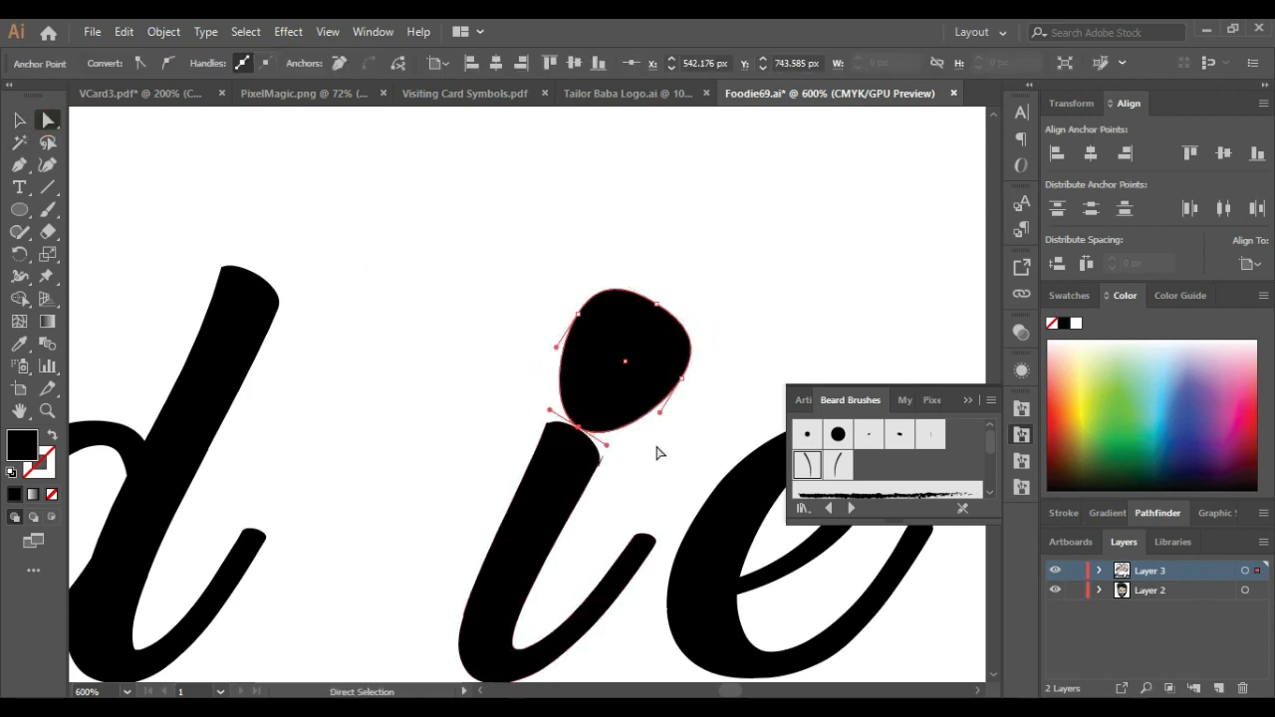
pyautogui.press('Up')
pyautogui.press('Down')
pyautogui.click(19, 120)
pyautogui.moveTo(666, 355); pyautogui.dragTo(668, 351)
# Step: Set the egg shape's opacity to 46%
pyautogui.click(1020, 332)
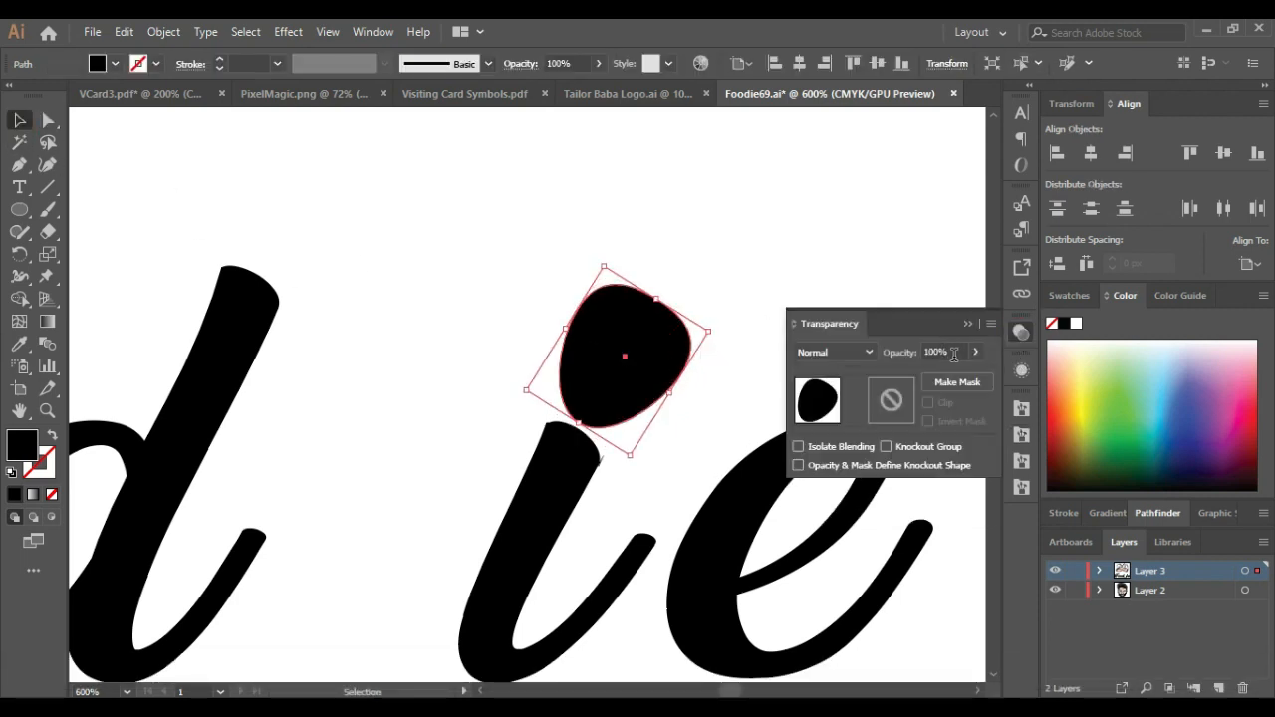
pyautogui.moveTo(942, 372); pyautogui.dragTo(935, 377)
pyautogui.click(740, 274)
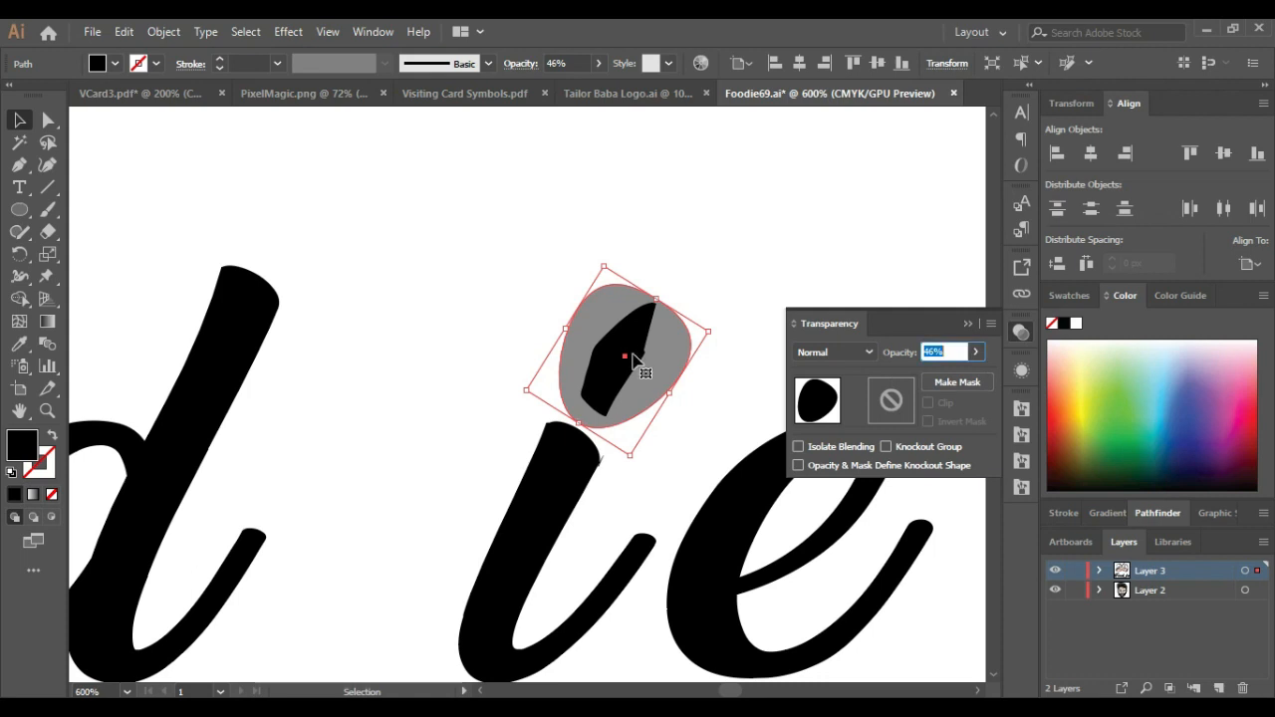
pyautogui.click(746, 291)
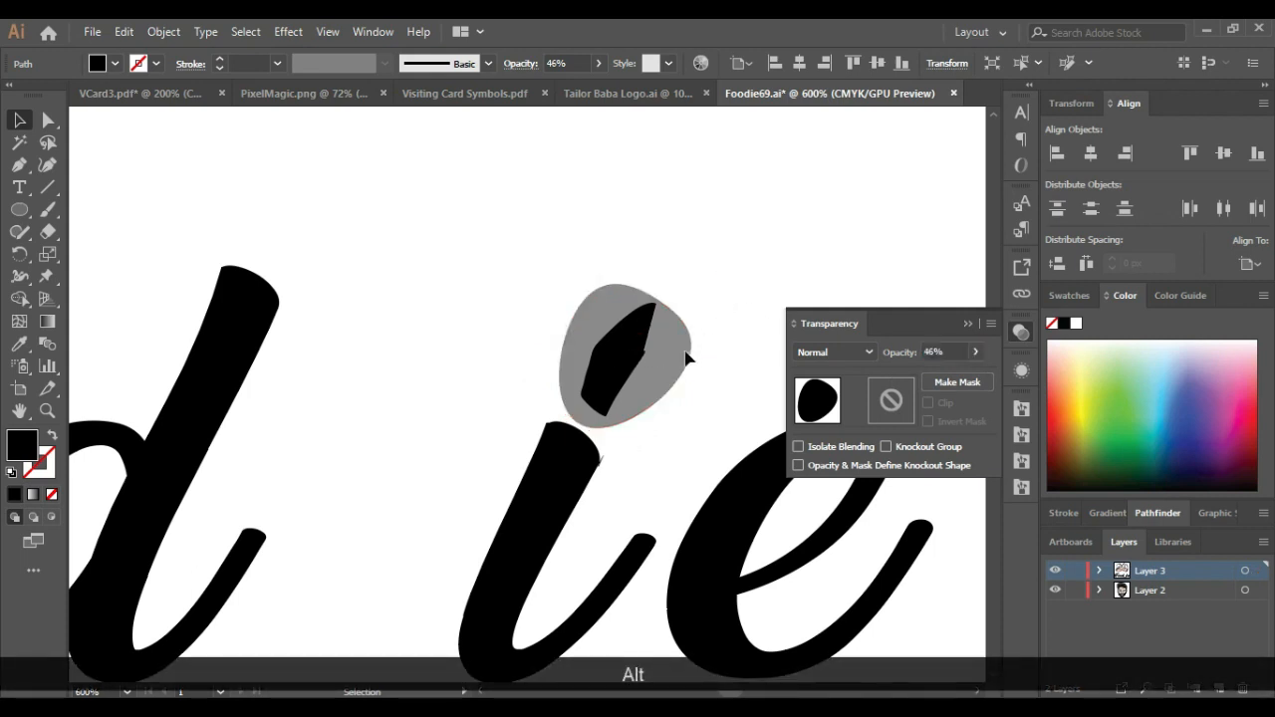
# Step: Move the pointed dot aside to the upper right, leaving the grey egg shape alone above the stem of the i
pyautogui.scroll(3, 685, 340)
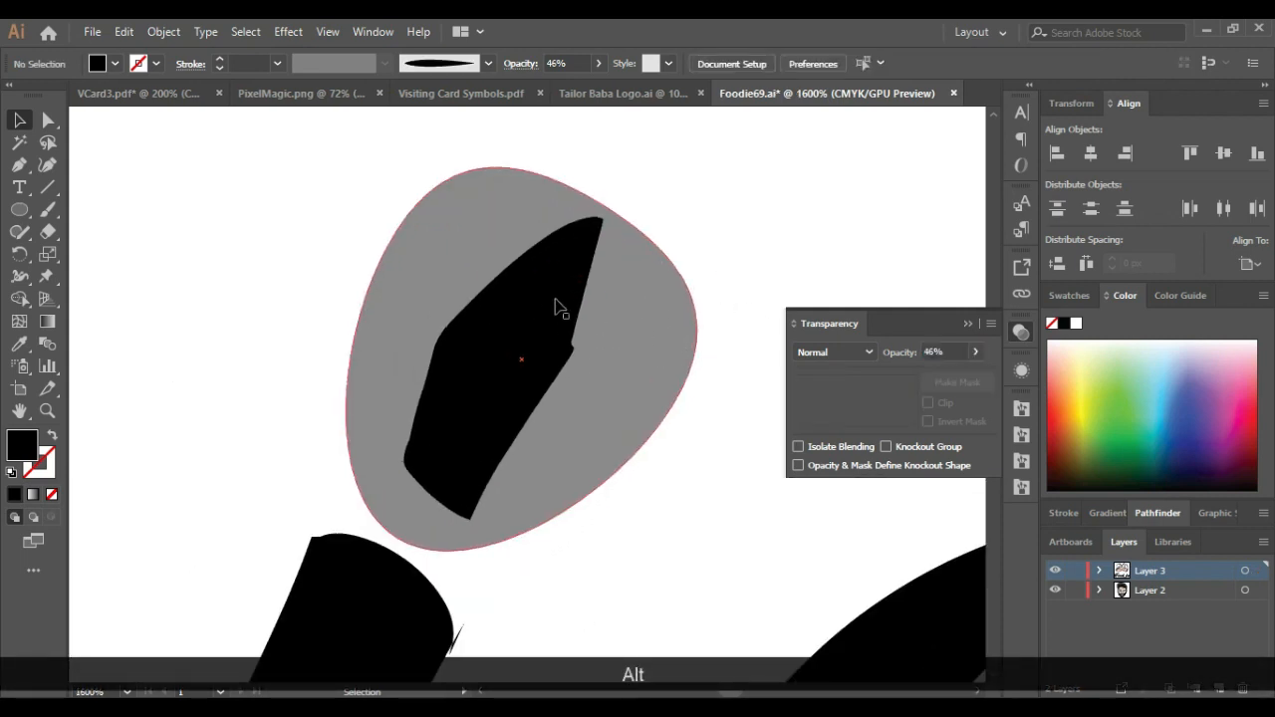
pyautogui.scroll(-1, 557, 312)
pyautogui.moveTo(608, 321); pyautogui.dragTo(714, 222)
pyautogui.click(495, 390)
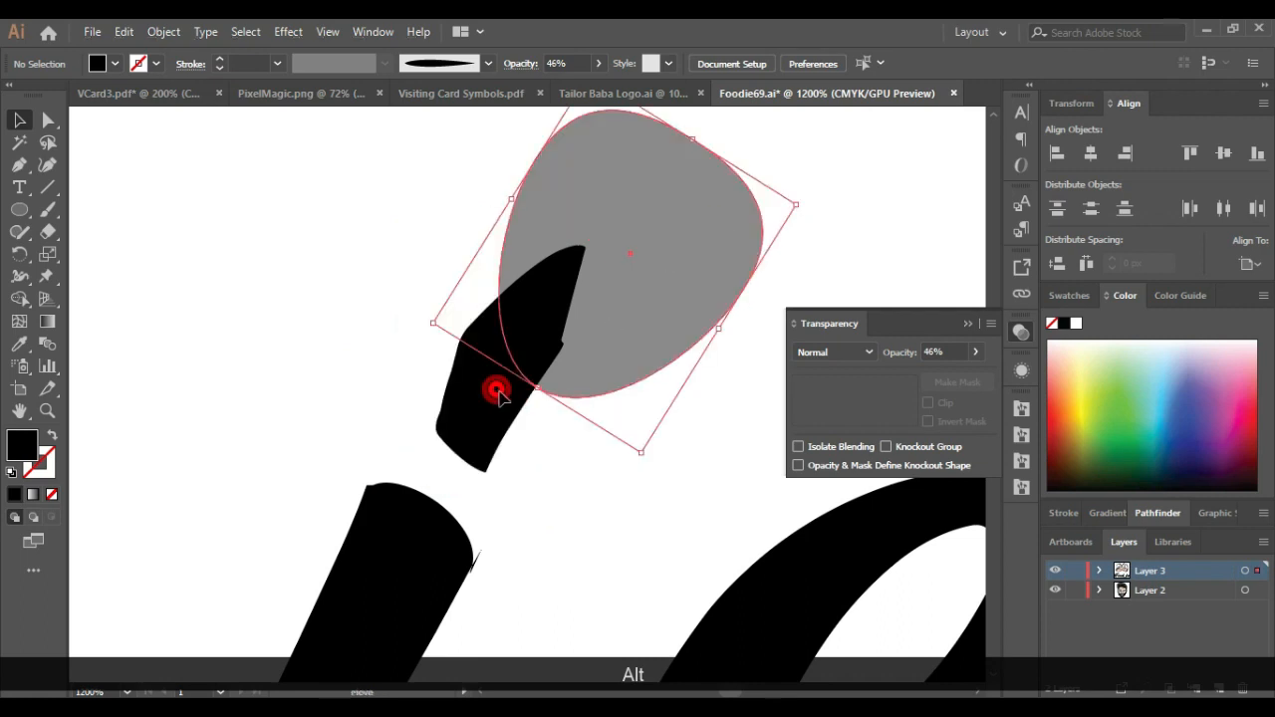
pyautogui.moveTo(543, 378); pyautogui.dragTo(647, 556)
pyautogui.moveTo(697, 291); pyautogui.dragTo(554, 221)
pyautogui.click(669, 214)
pyautogui.click(642, 269)
pyautogui.moveTo(643, 268); pyautogui.dragTo(873, 149)
pyautogui.click(631, 325)
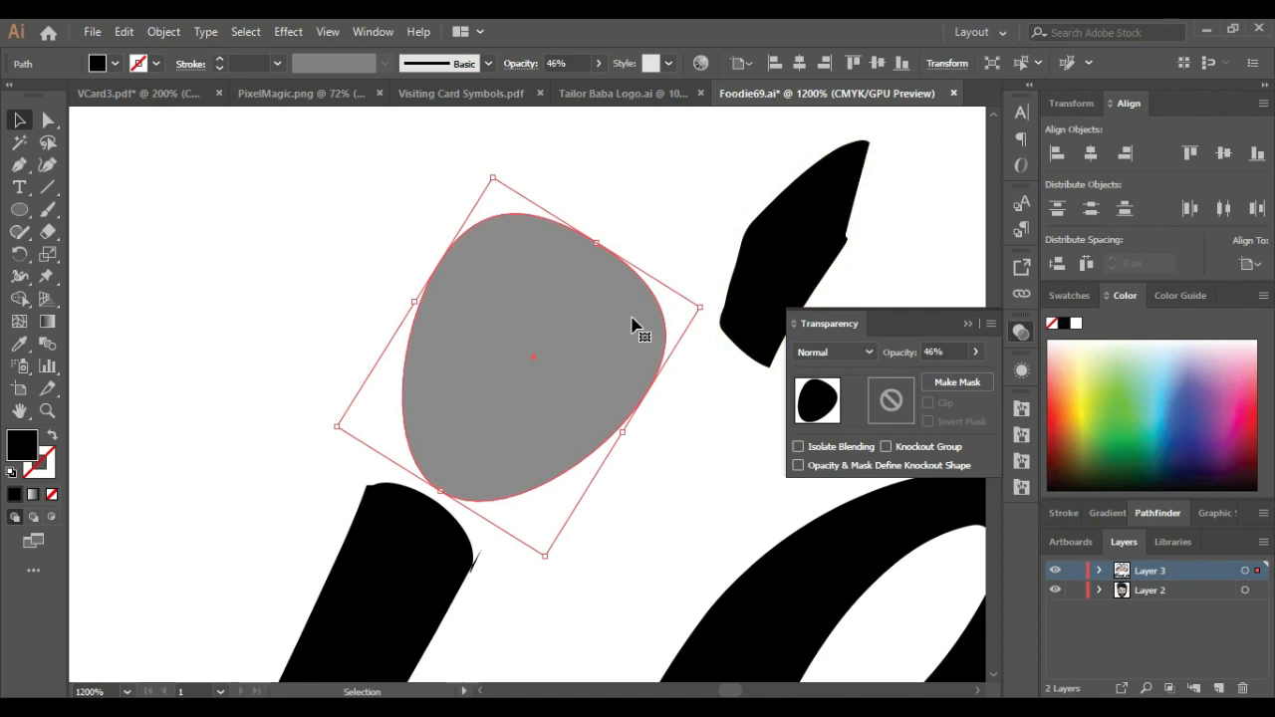
# Step: Add two groups of three closely spaced anchor points along the upper edge of the egg shape
pyautogui.press('p')
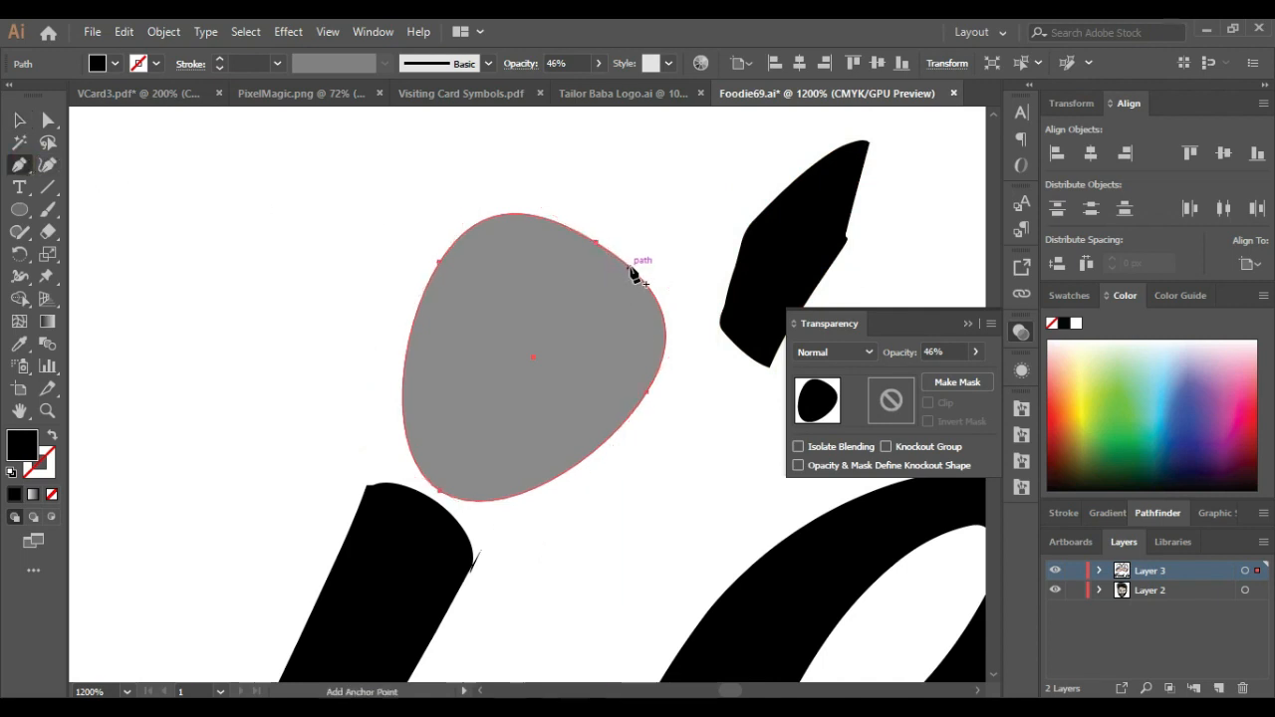
pyautogui.click(640, 281)
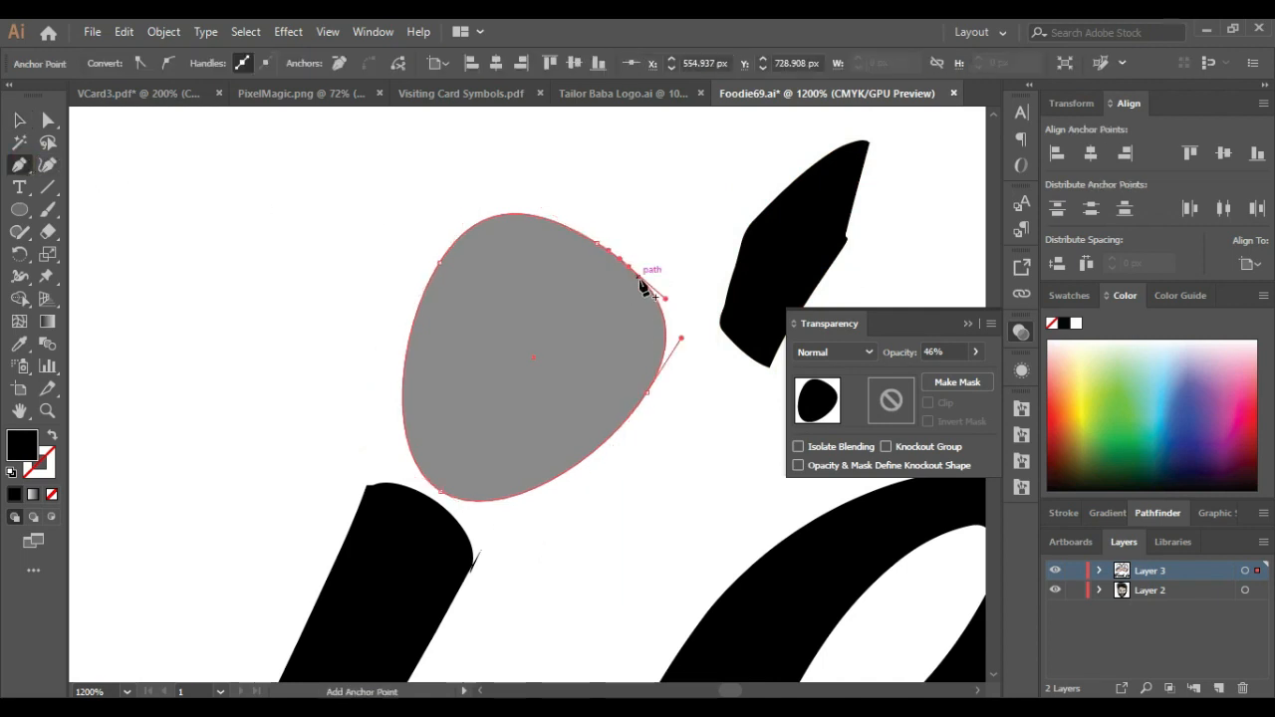
pyautogui.click(560, 224)
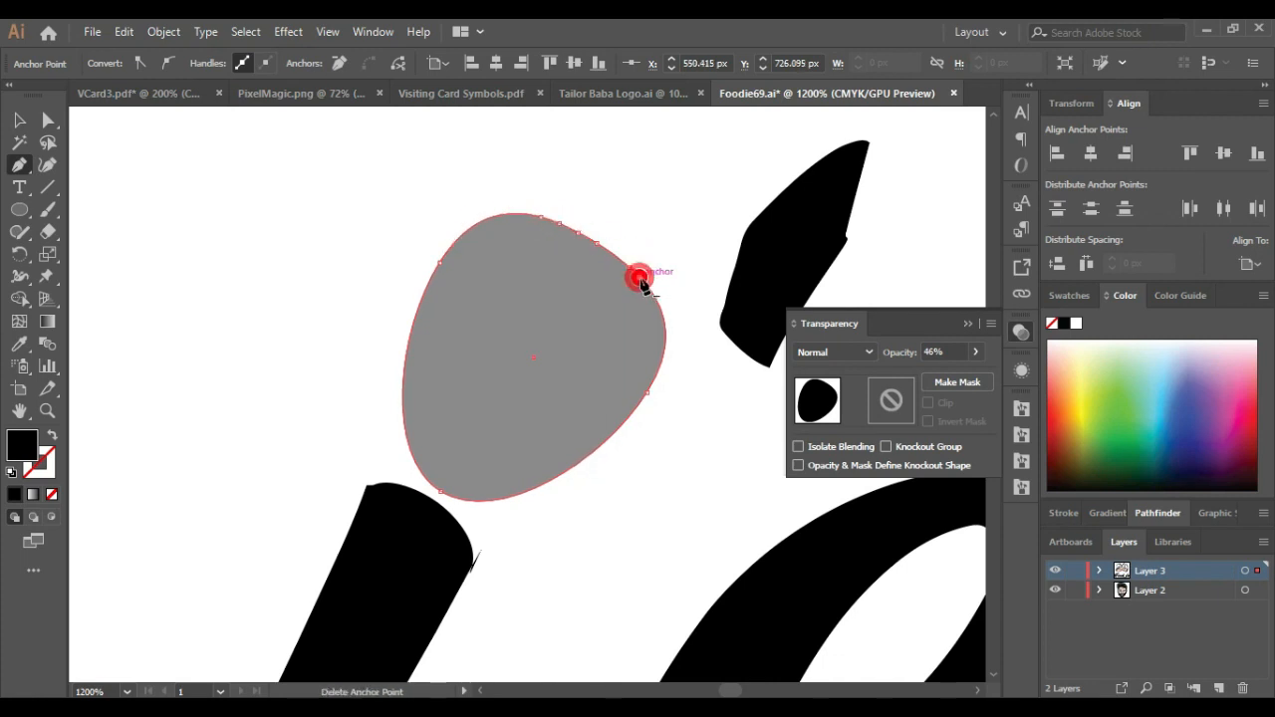
# Step: Pull the middle anchor of each group on the egg shape's upper edge inward to cut two narrow notches between three fork tines
pyautogui.press('a')
pyautogui.keyDown('alt'); pyautogui.scroll(2, 711, 332); pyautogui.keyUp('alt')
pyautogui.moveTo(526, 217); pyautogui.dragTo(288, 479)
pyautogui.keyDown('alt'); pyautogui.scroll(-1, 481, 395); pyautogui.keyUp('alt')
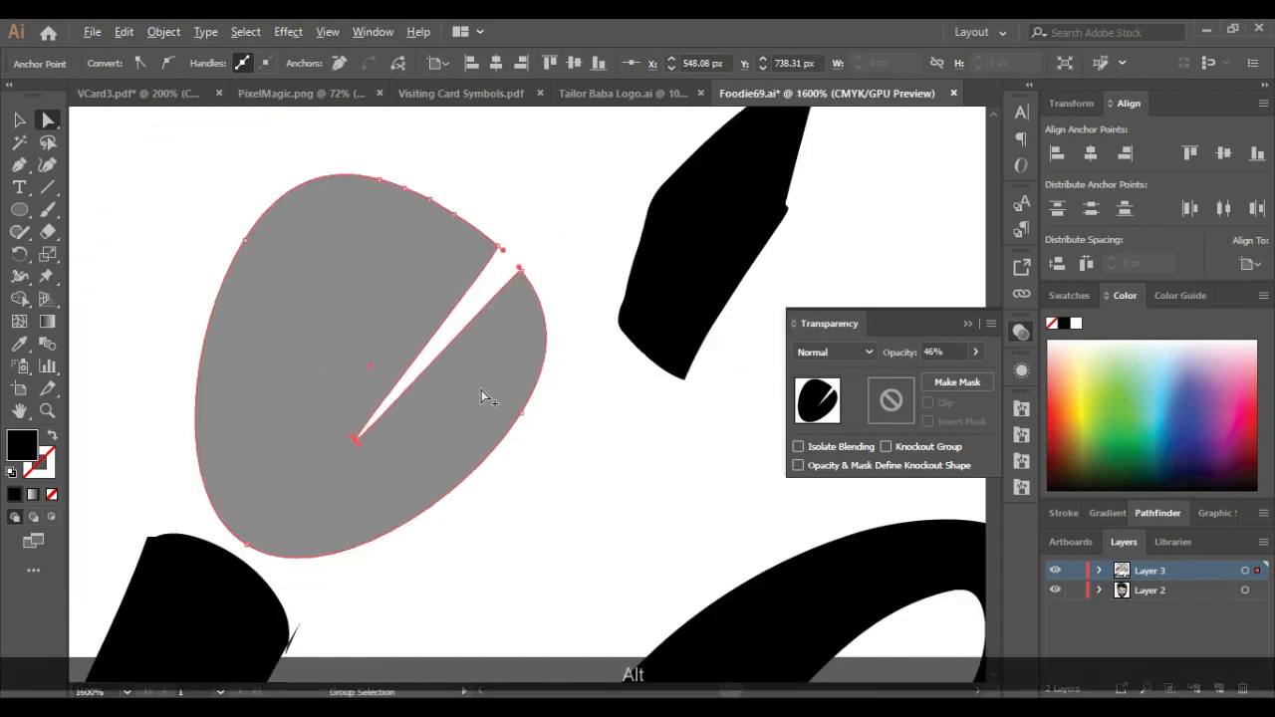
pyautogui.moveTo(402, 187); pyautogui.dragTo(285, 386)
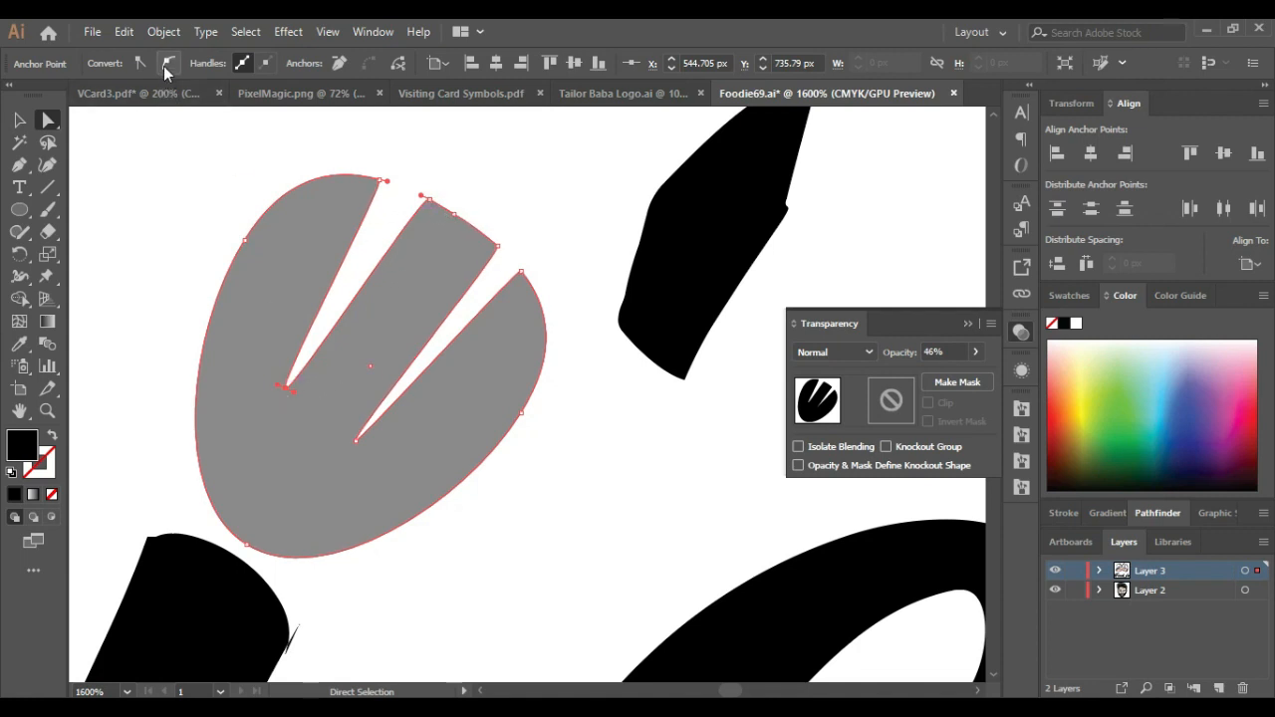
# Step: Curve the outer sides of both notches by extending the handles of their innermost anchor points toward the egg shape's outer edges
pyautogui.rightClick(287, 387)
pyautogui.click(364, 449)
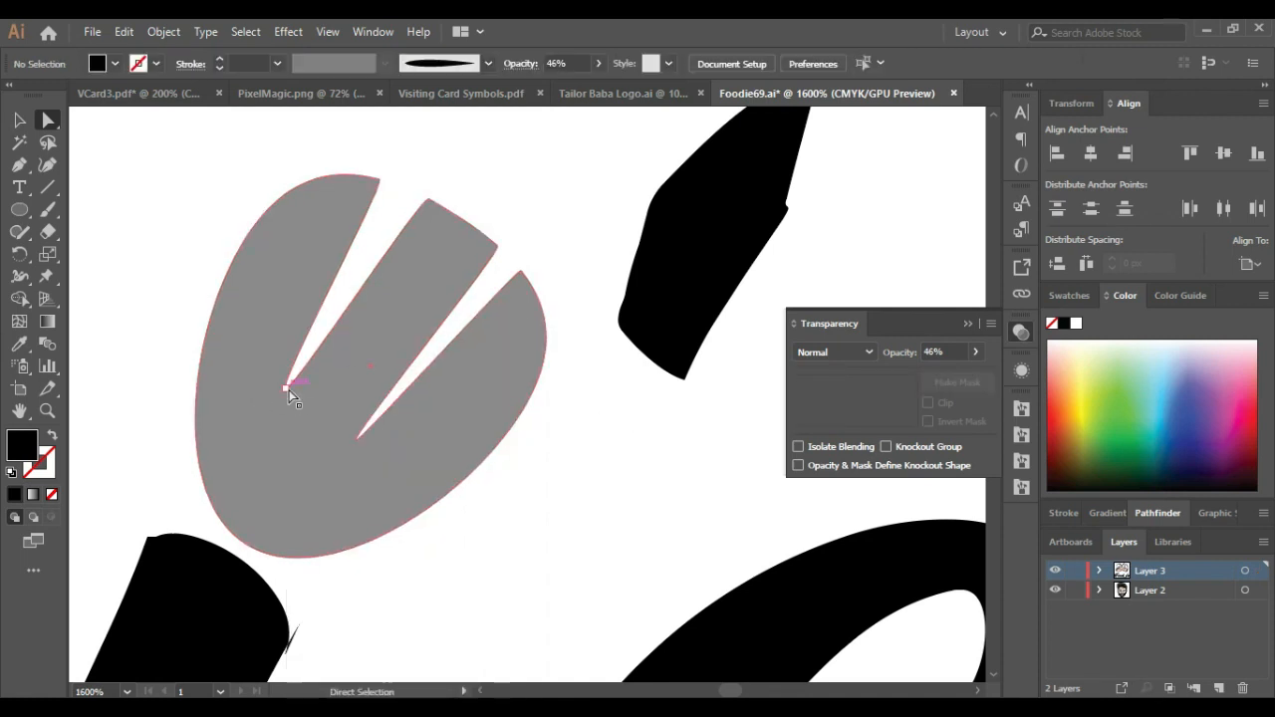
pyautogui.click(287, 391)
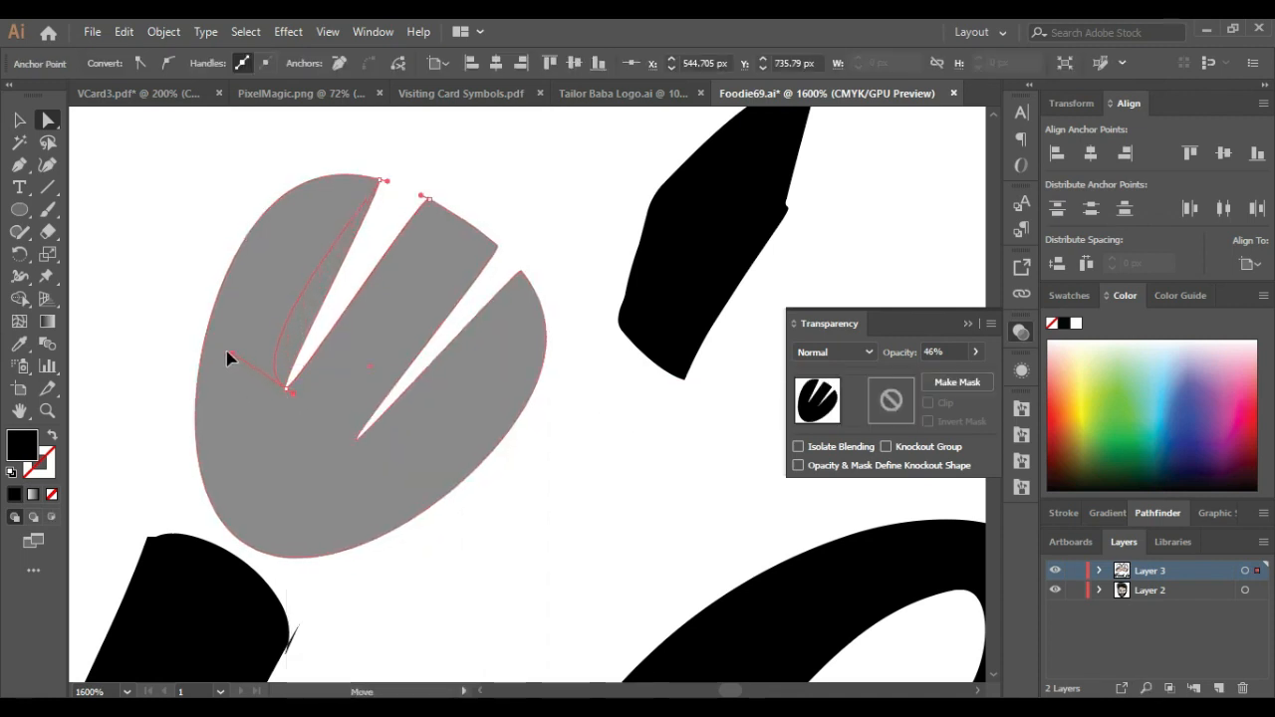
pyautogui.moveTo(204, 348); pyautogui.dragTo(205, 347)
pyautogui.click(356, 440)
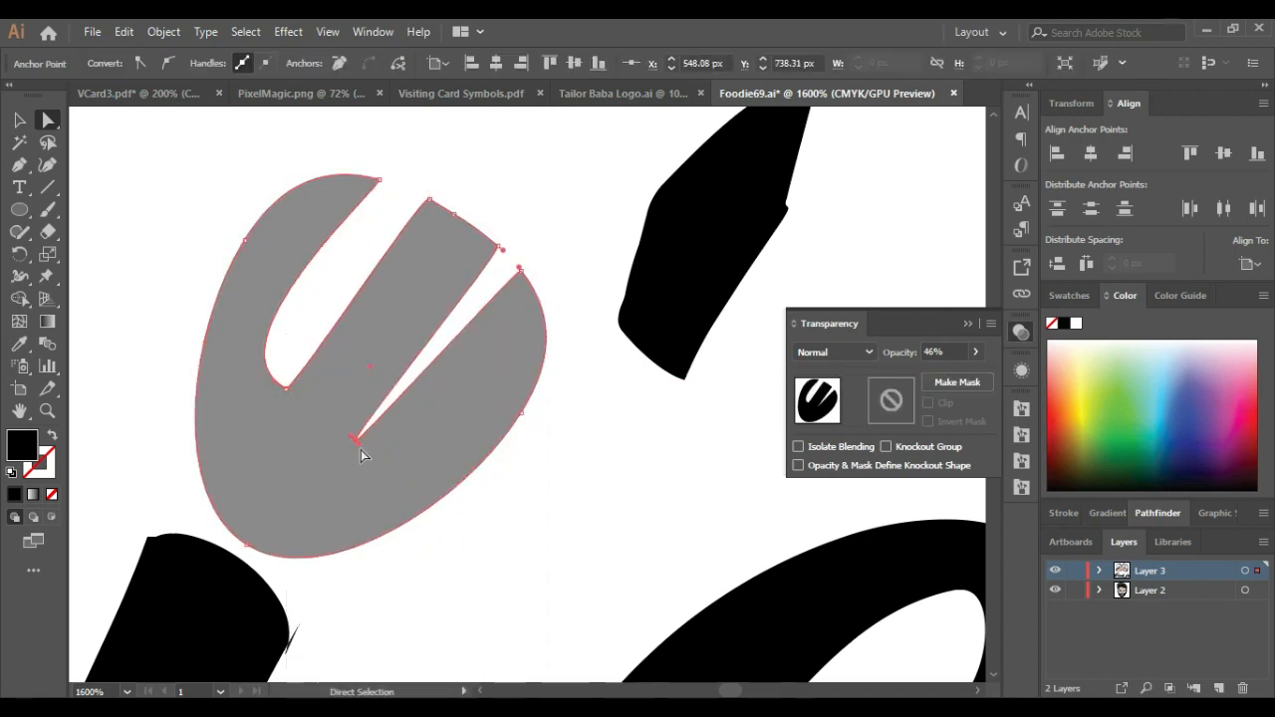
pyautogui.moveTo(420, 507); pyautogui.dragTo(420, 507)
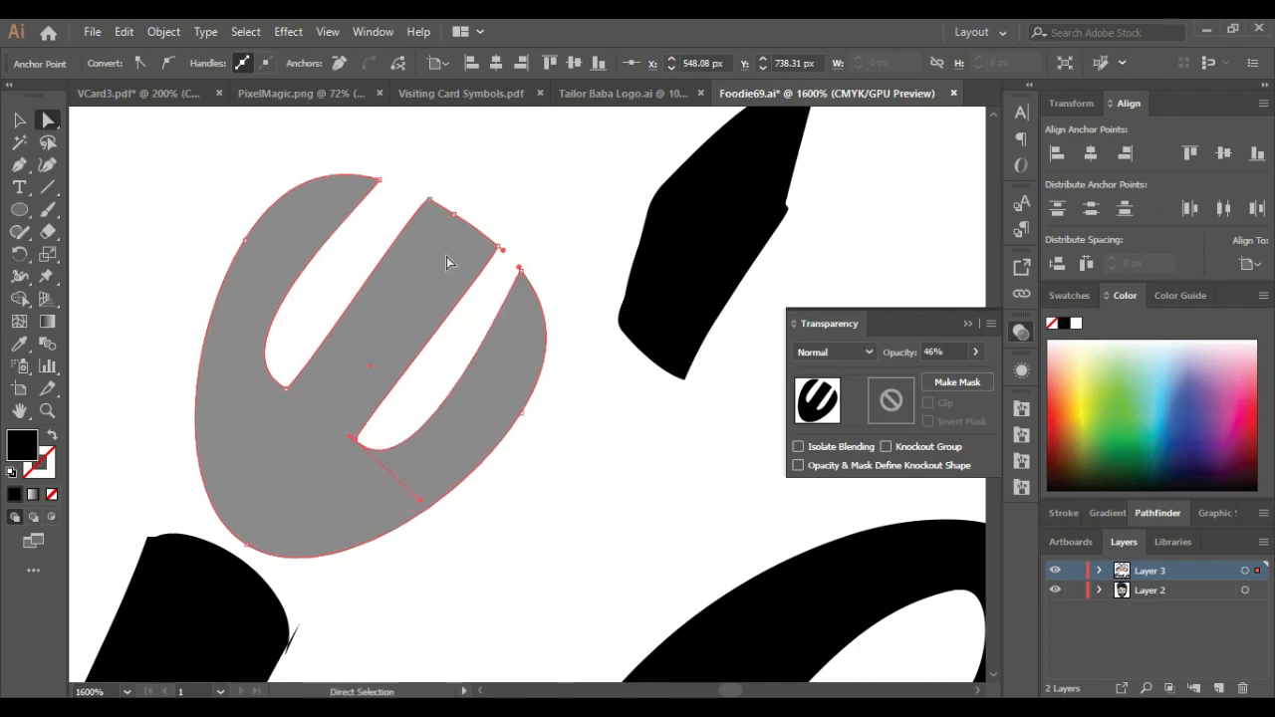
# Step: Pull the middle tine's two corner anchors down toward its base and convert its top anchor to a sharp point
pyautogui.click(428, 203)
pyautogui.moveTo(495, 246); pyautogui.dragTo(448, 321)
pyautogui.click(501, 216)
pyautogui.click(455, 215)
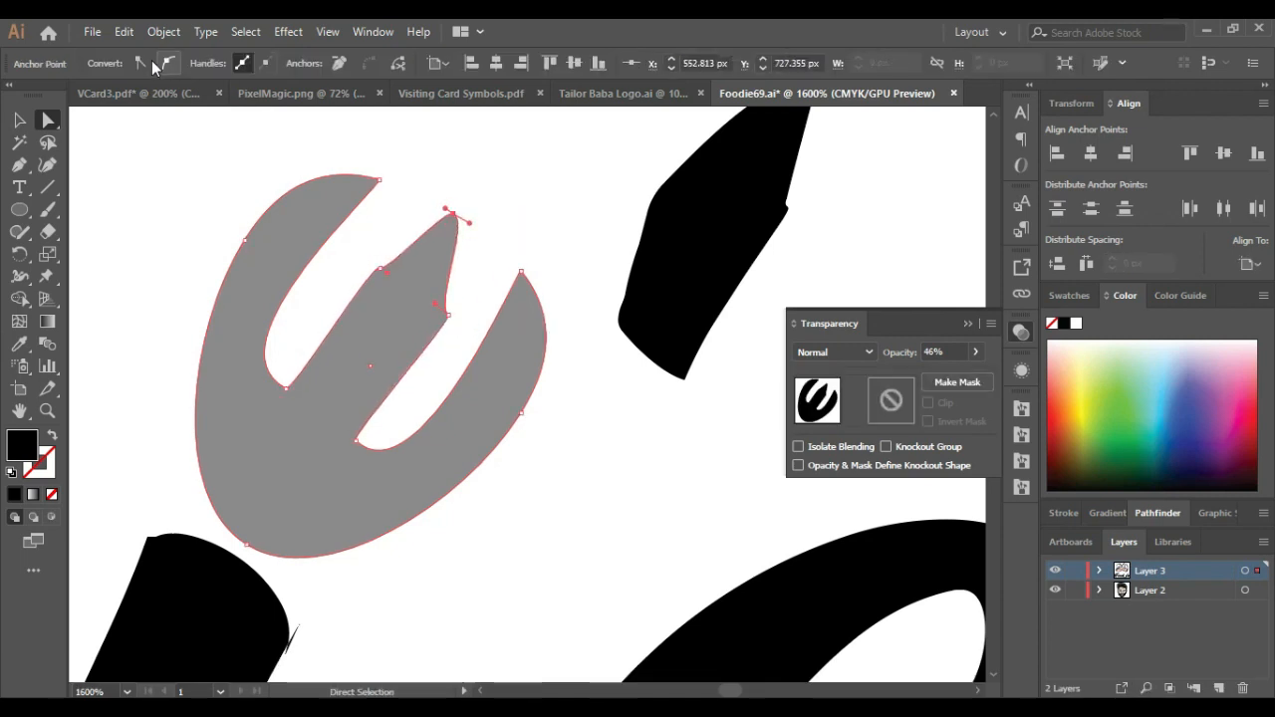
pyautogui.scroll(2, 472, 209)
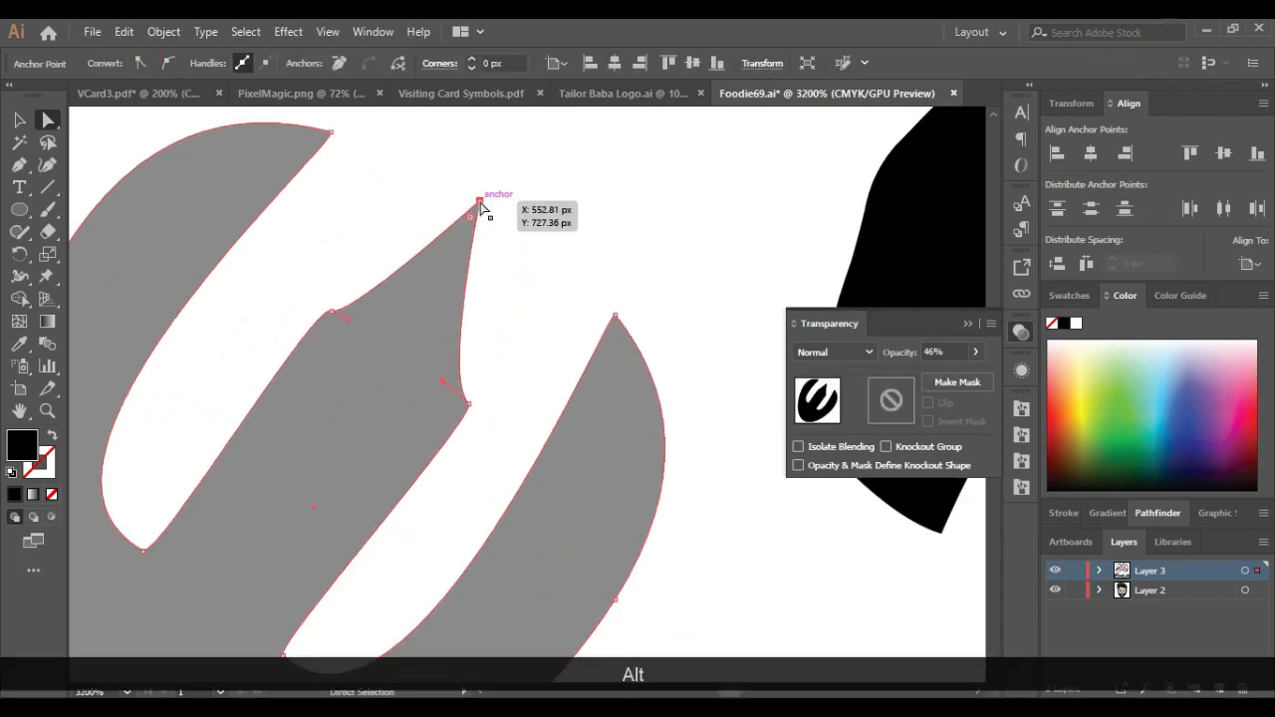
# Step: Adjust the handles of the middle tine's two shoulder anchors so its sides bulge outward, and shift its tip slightly outward
pyautogui.click(332, 311)
pyautogui.moveTo(353, 326); pyautogui.dragTo(349, 288)
pyautogui.hotkey('ctrl', 'z')
pyautogui.click(468, 404)
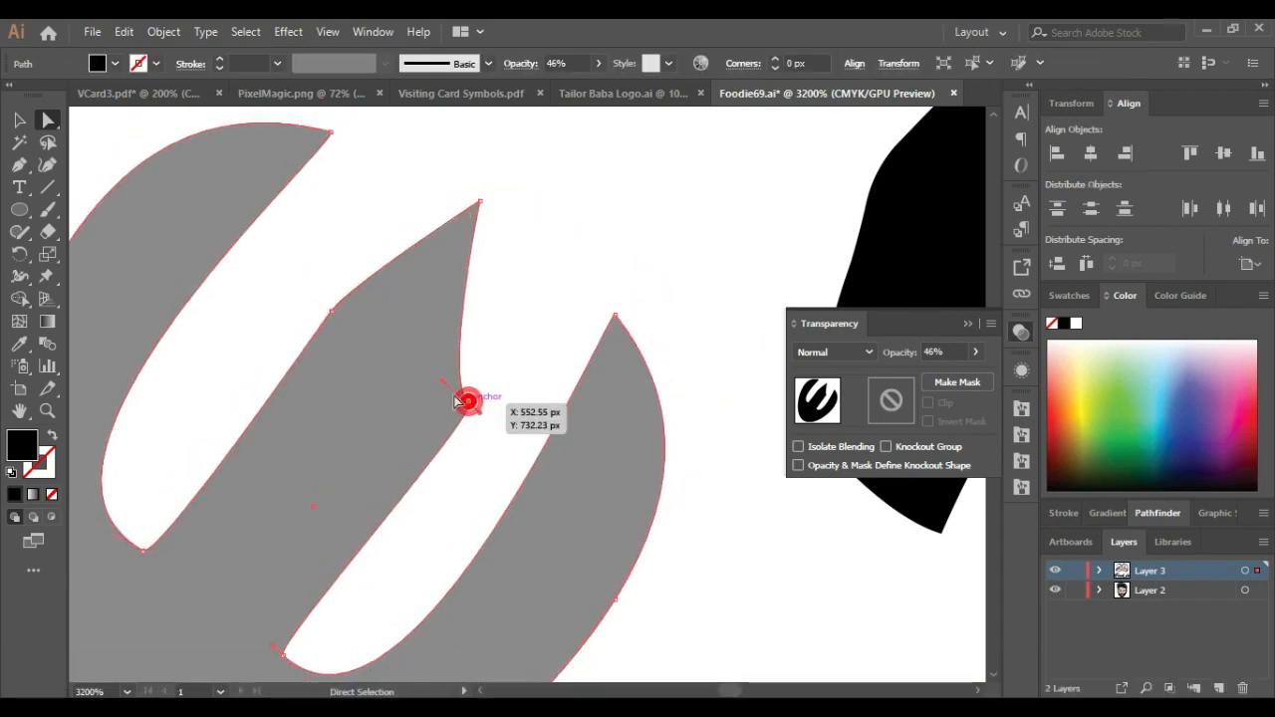
pyautogui.moveTo(444, 381); pyautogui.dragTo(508, 369)
pyautogui.moveTo(507, 196); pyautogui.dragTo(523, 209)
pyautogui.click(556, 242)
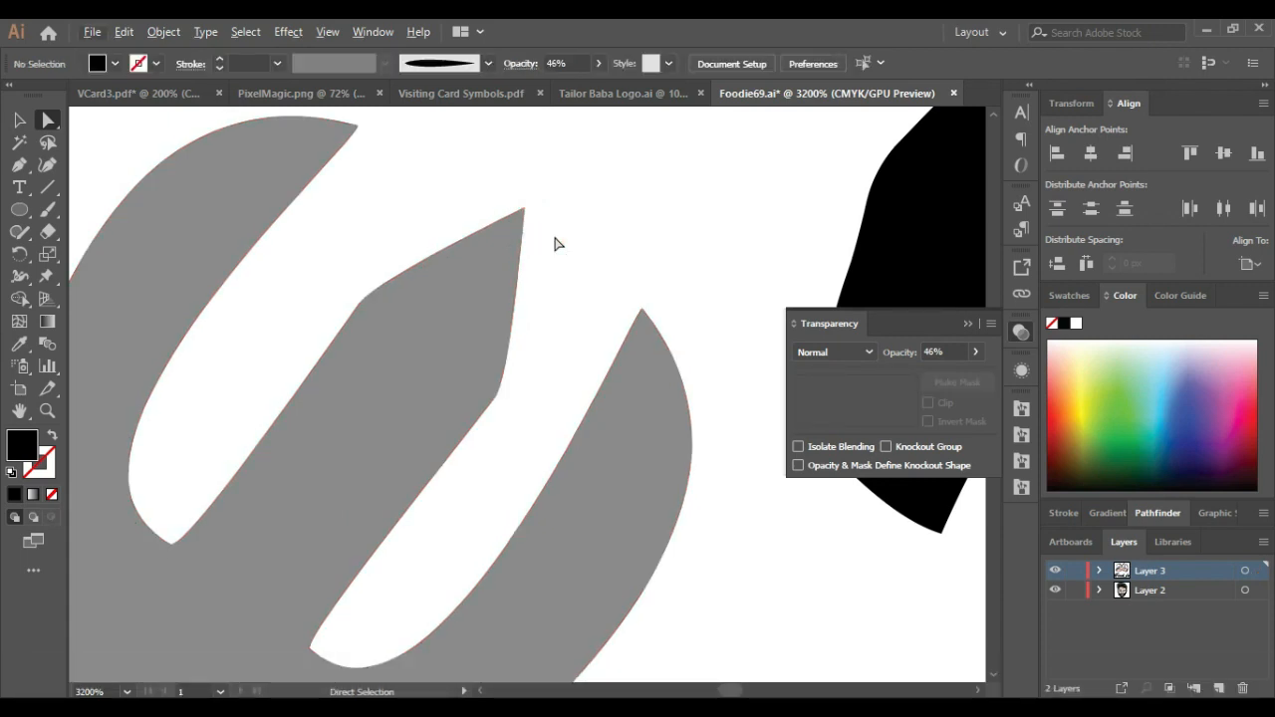
# Step: Round the base of the notch beside the outer tine and move the middle tine's shoulder anchors inward to slim it
pyautogui.scroll(-2, 547, 254)
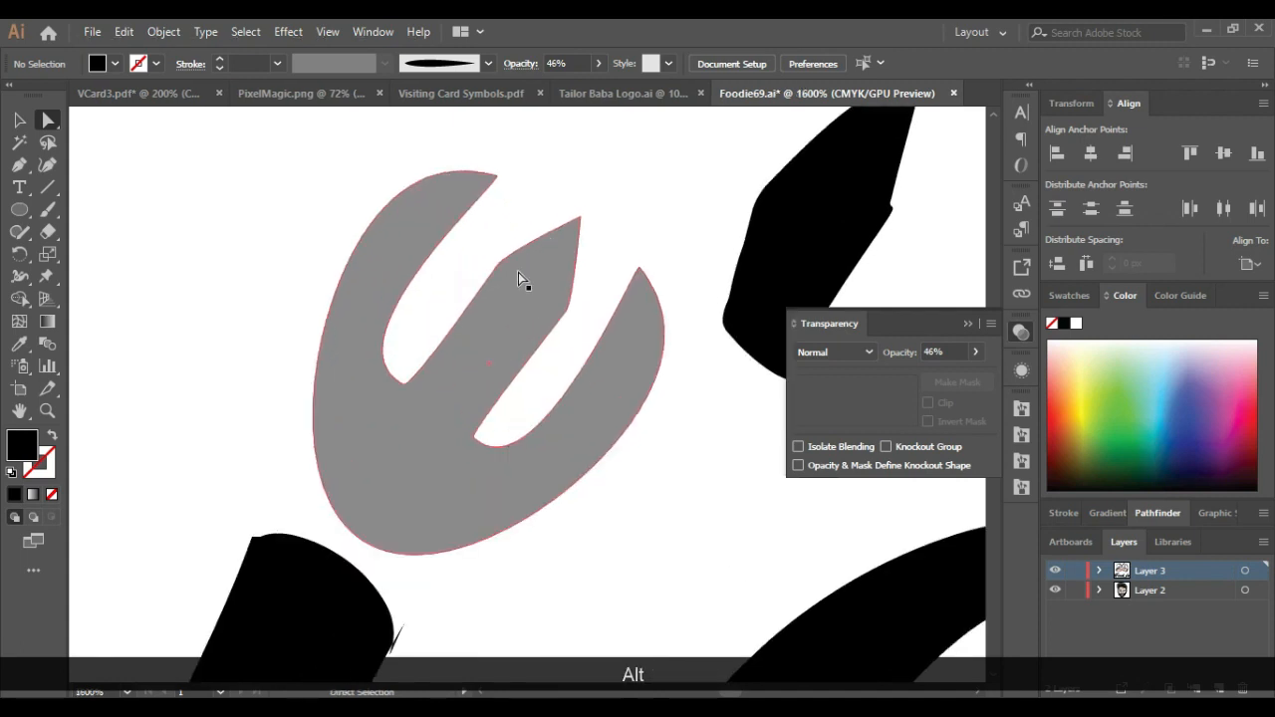
pyautogui.scroll(1, 520, 272)
pyautogui.click(348, 429)
pyautogui.click(325, 429)
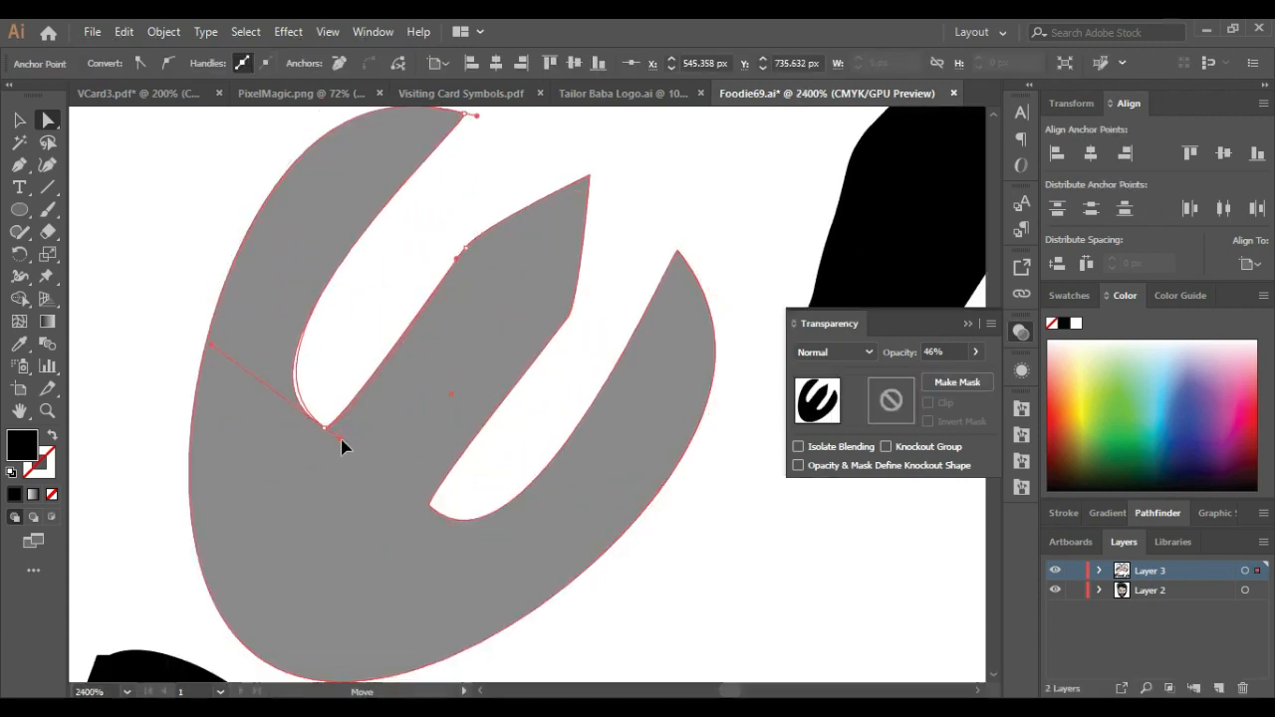
pyautogui.click(362, 448)
pyautogui.moveTo(470, 249); pyautogui.dragTo(492, 261)
pyautogui.moveTo(570, 316); pyautogui.dragTo(544, 293)
# Step: Convert the middle tine's tip anchor to a smooth point for a rounded end
pyautogui.scroll(1, 588, 179)
pyautogui.scroll(1, 588, 179)
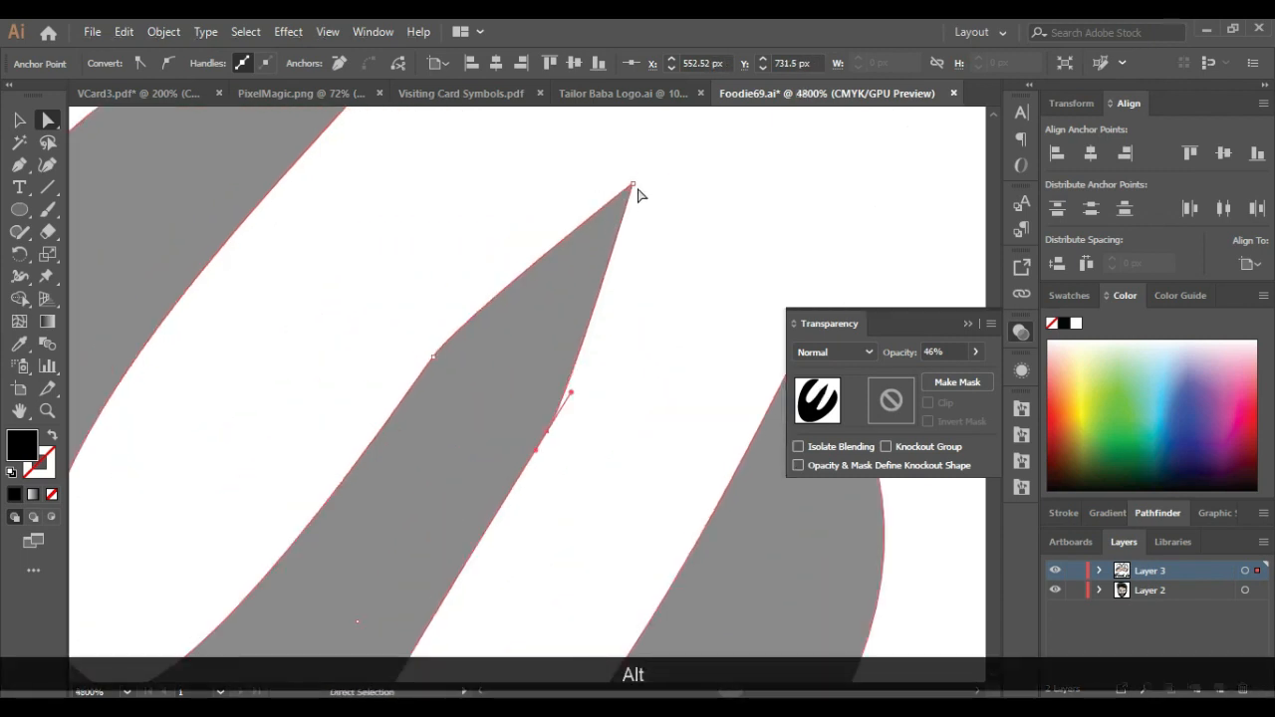
pyautogui.click(633, 185)
pyautogui.scroll(-7, 427, 188)
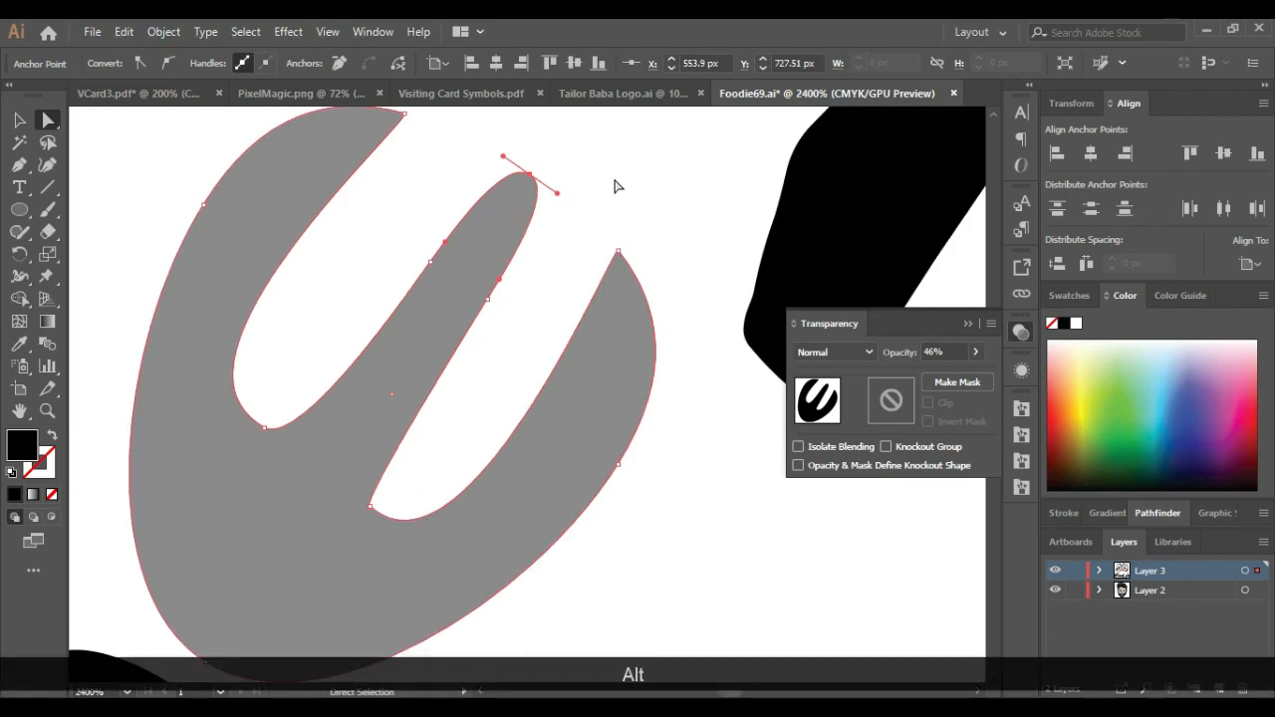
pyautogui.click(615, 185)
# Step: Delete the leftover pointed dot above the e and set the fork head's opacity to 100%
pyautogui.moveTo(548, 190); pyautogui.dragTo(678, 204)
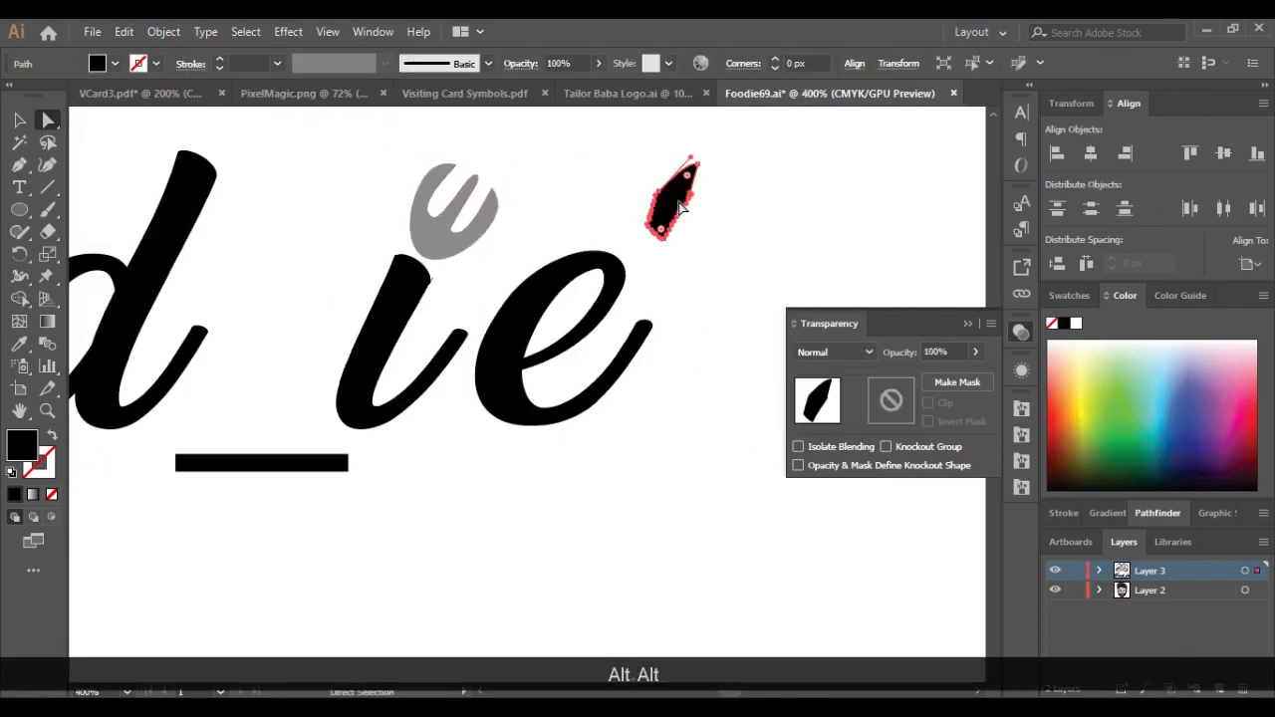
pyautogui.press('Delete')
pyautogui.click(468, 225)
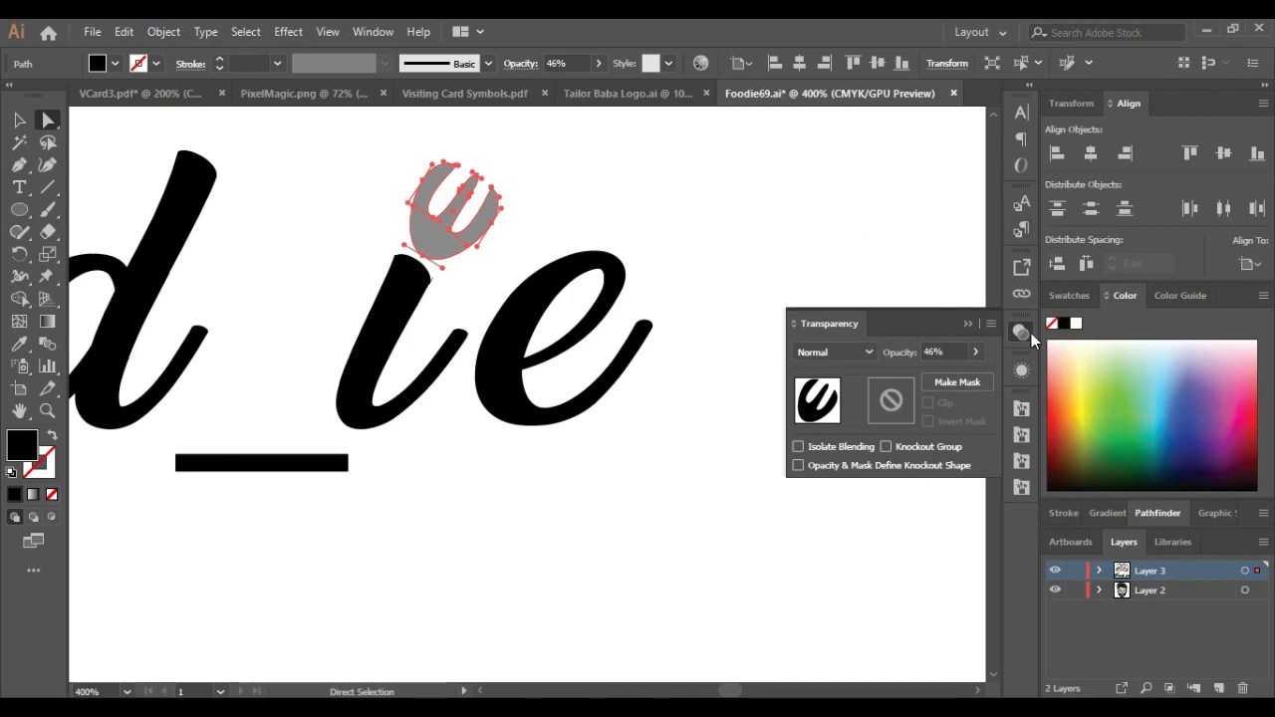
pyautogui.moveTo(939, 373); pyautogui.dragTo(981, 375)
pyautogui.click(801, 232)
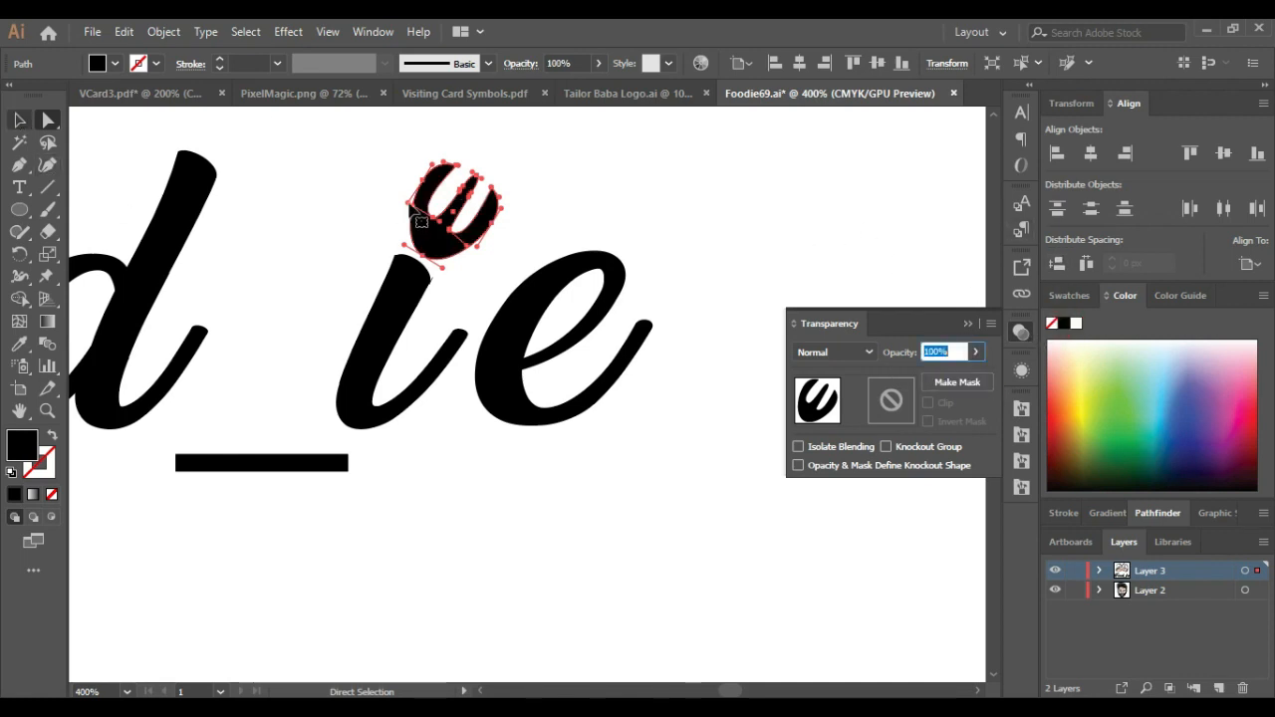
pyautogui.click(19, 118)
pyautogui.click(567, 194)
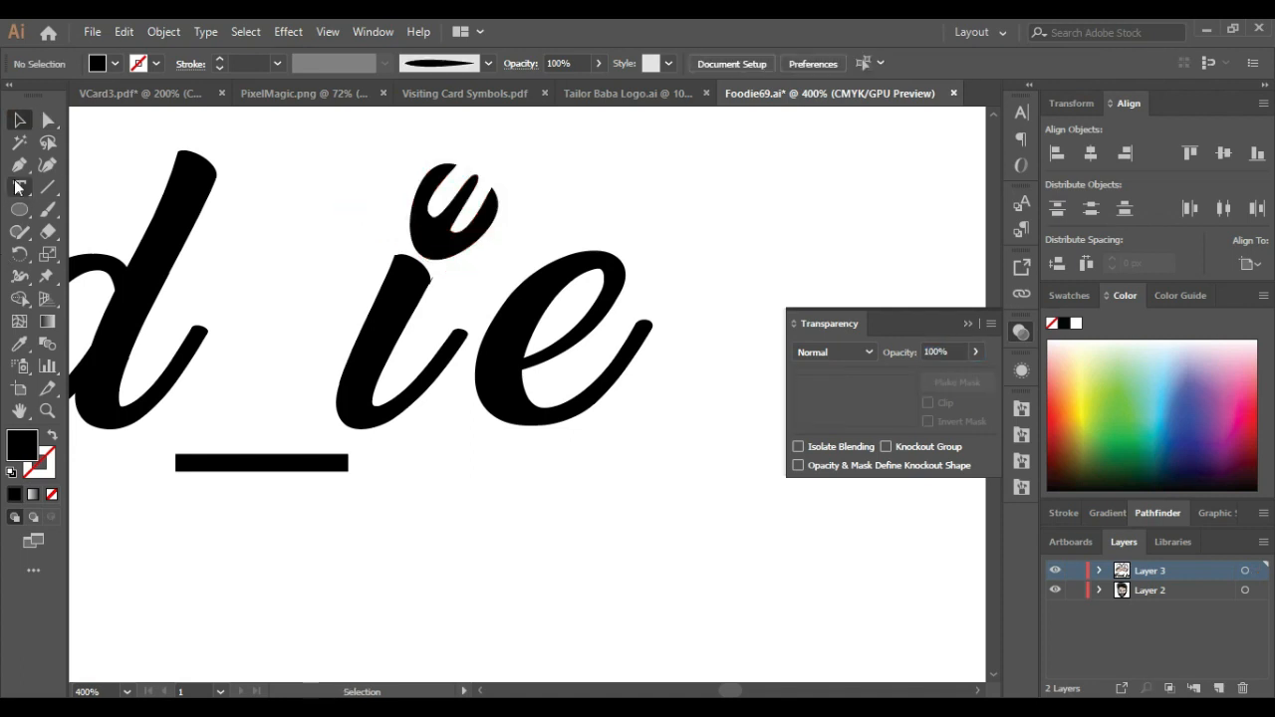
# Step: Draw a wide flat black ellipse below the letters "ie" and a smaller ellipse overlapping the middle of its lower edge
pyautogui.moveTo(427, 482); pyautogui.dragTo(645, 524)
pyautogui.moveTo(495, 514); pyautogui.dragTo(525, 522)
pyautogui.press('v')
pyautogui.click(775, 639)
# Step: Align the small ellipse and the wide ellipse to each other on their horizontal centres
pyautogui.scroll(2, 547, 535)
pyautogui.click(674, 588)
pyautogui.click(597, 475)
pyautogui.keyDown('shift'); pyautogui.click(546, 531); pyautogui.keyUp('shift')
pyautogui.click(1248, 262)
pyautogui.click(1200, 285)
pyautogui.click(1093, 151)
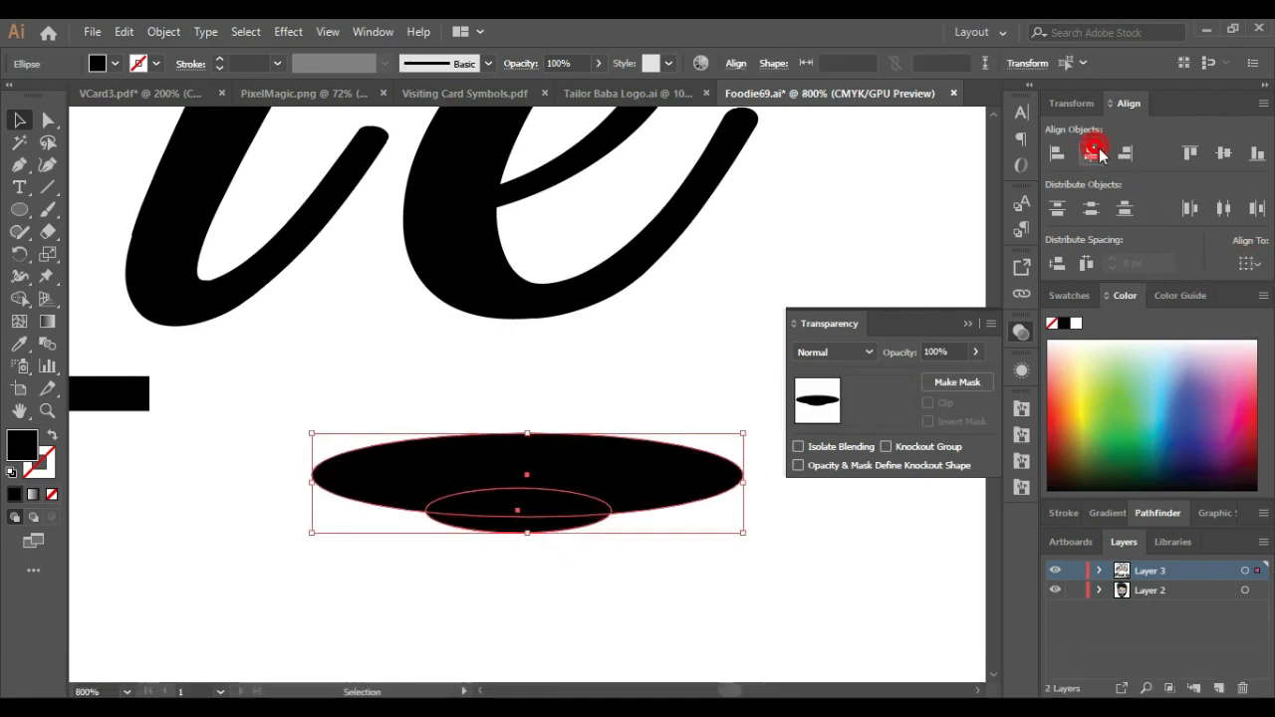
pyautogui.click(590, 548)
# Step: Group the two ellipses into one plate shape
pyautogui.press('alt')
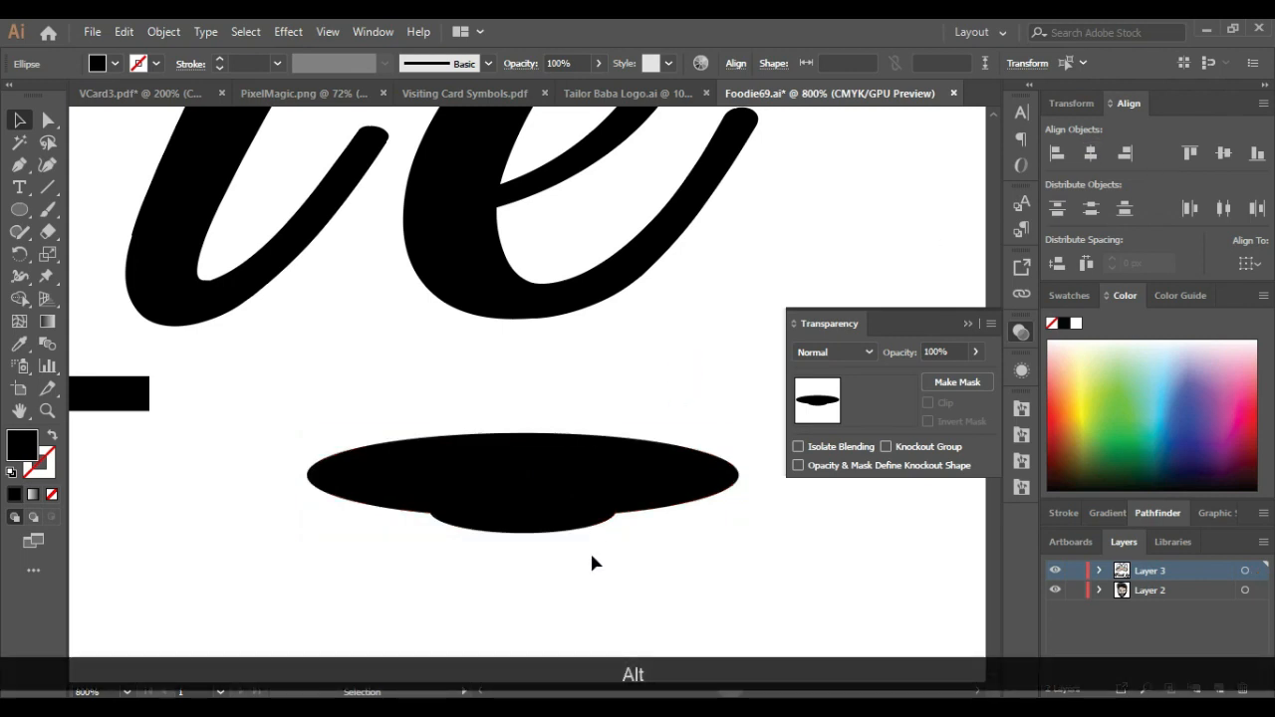
pyautogui.scroll(-4, 592, 564)
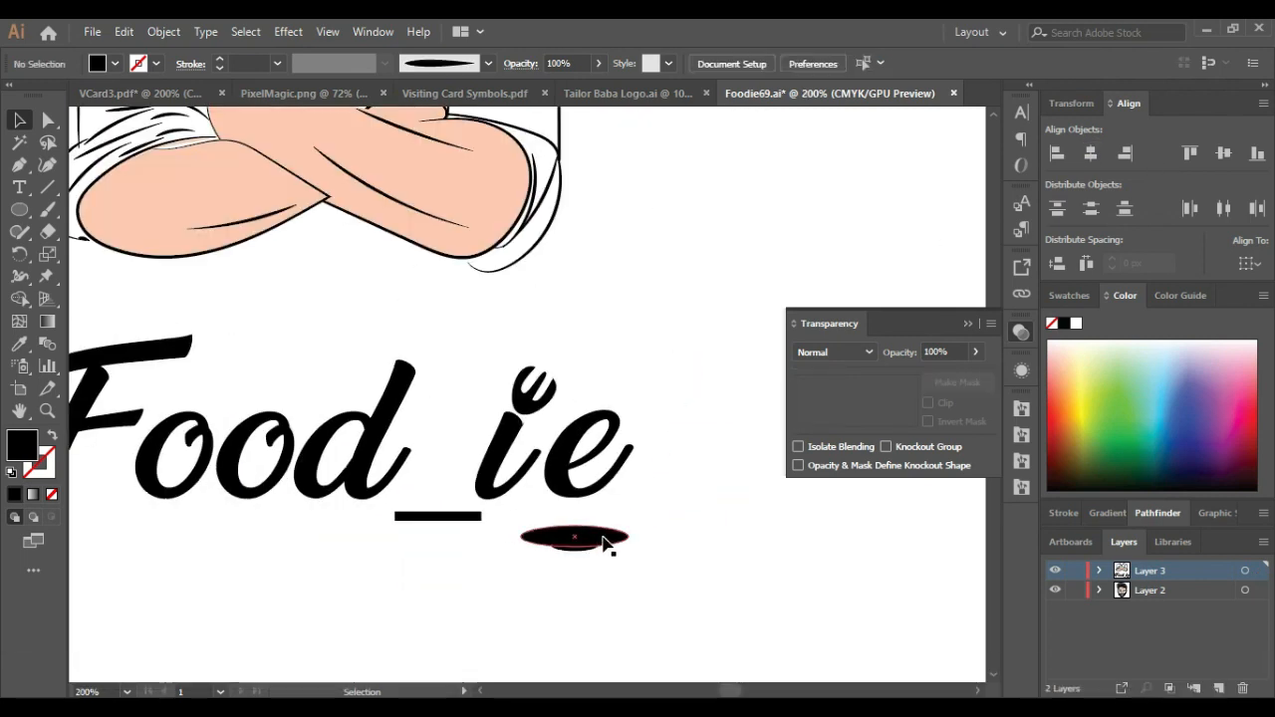
pyautogui.keyDown('shift'); pyautogui.click(581, 546); pyautogui.keyUp('shift')
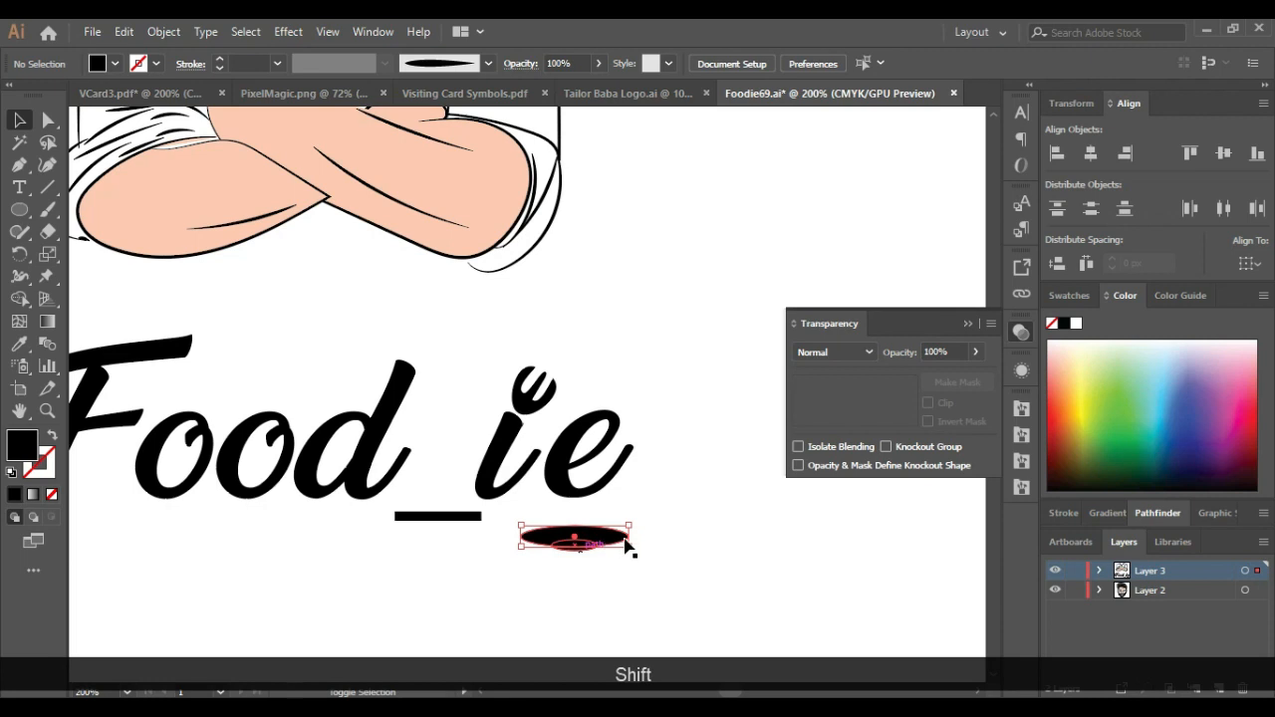
pyautogui.keyDown('shift'); pyautogui.click(614, 542); pyautogui.keyUp('shift')
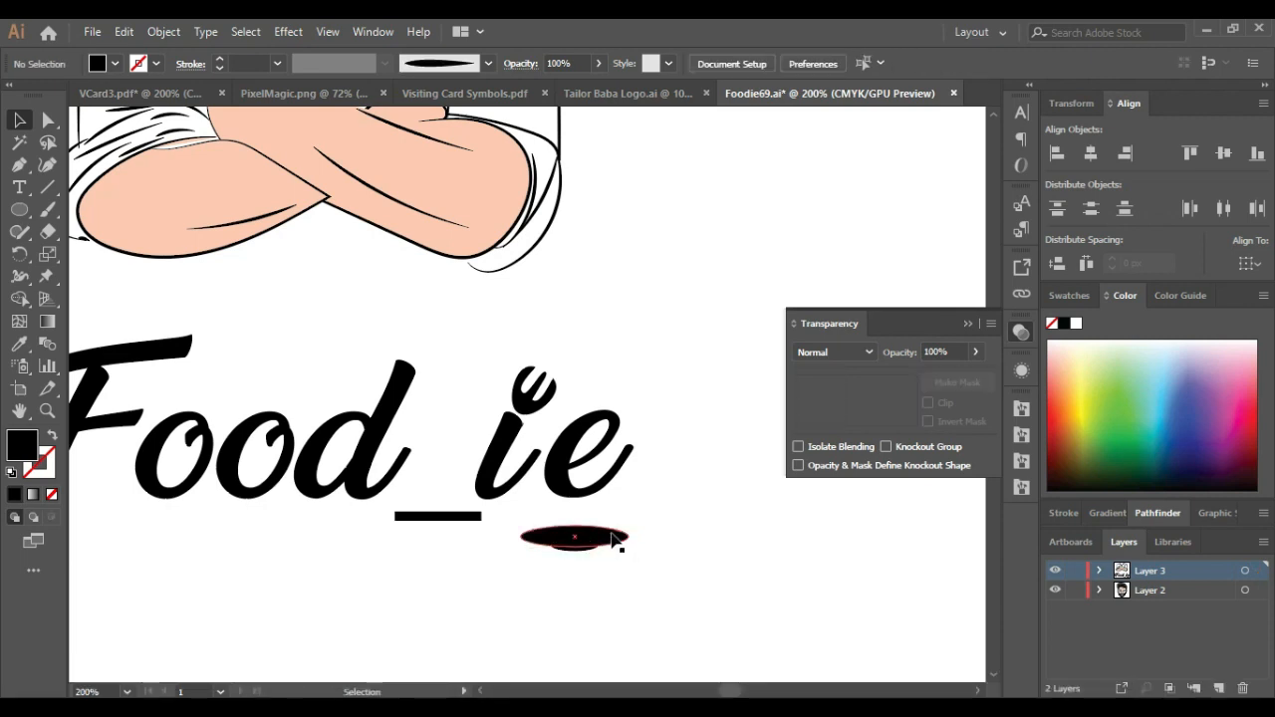
pyautogui.keyDown('shift'); pyautogui.click(619, 539); pyautogui.keyUp('shift')
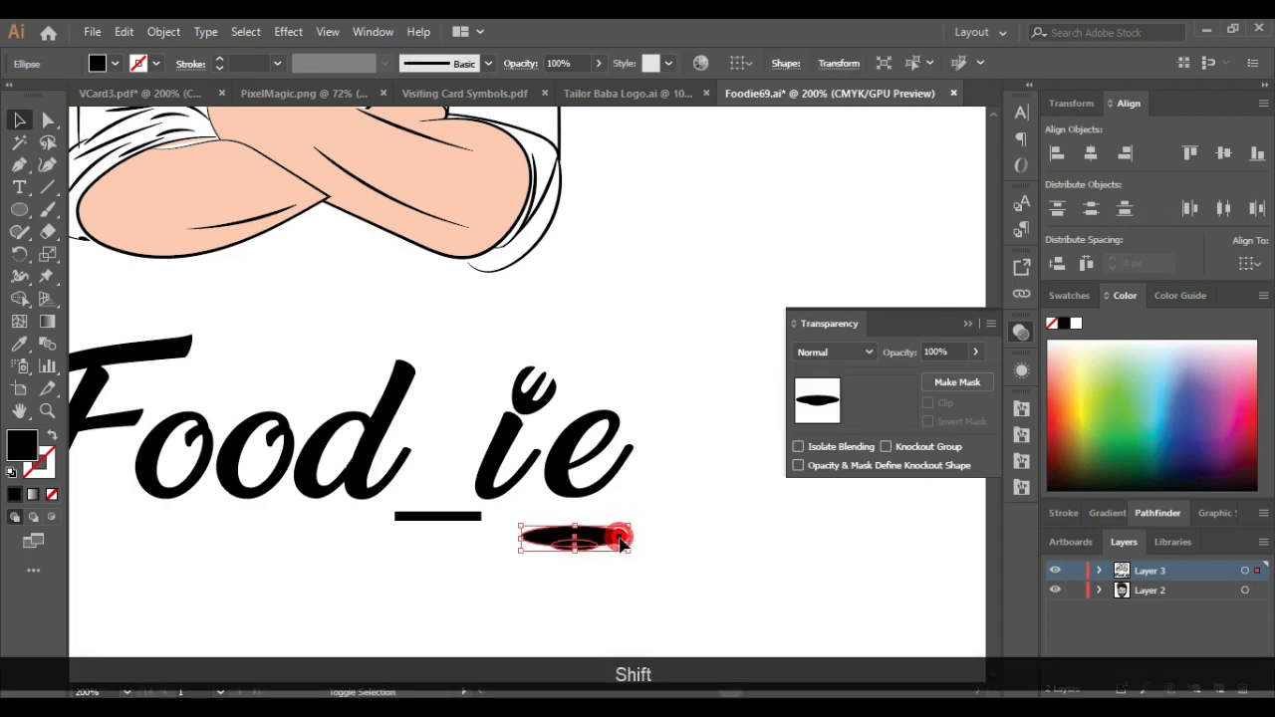
pyautogui.hotkey('ctrl', 'g')
# Step: Delete the underscore bar and move the plate shape into its place between the d and the i
pyautogui.click(468, 515)
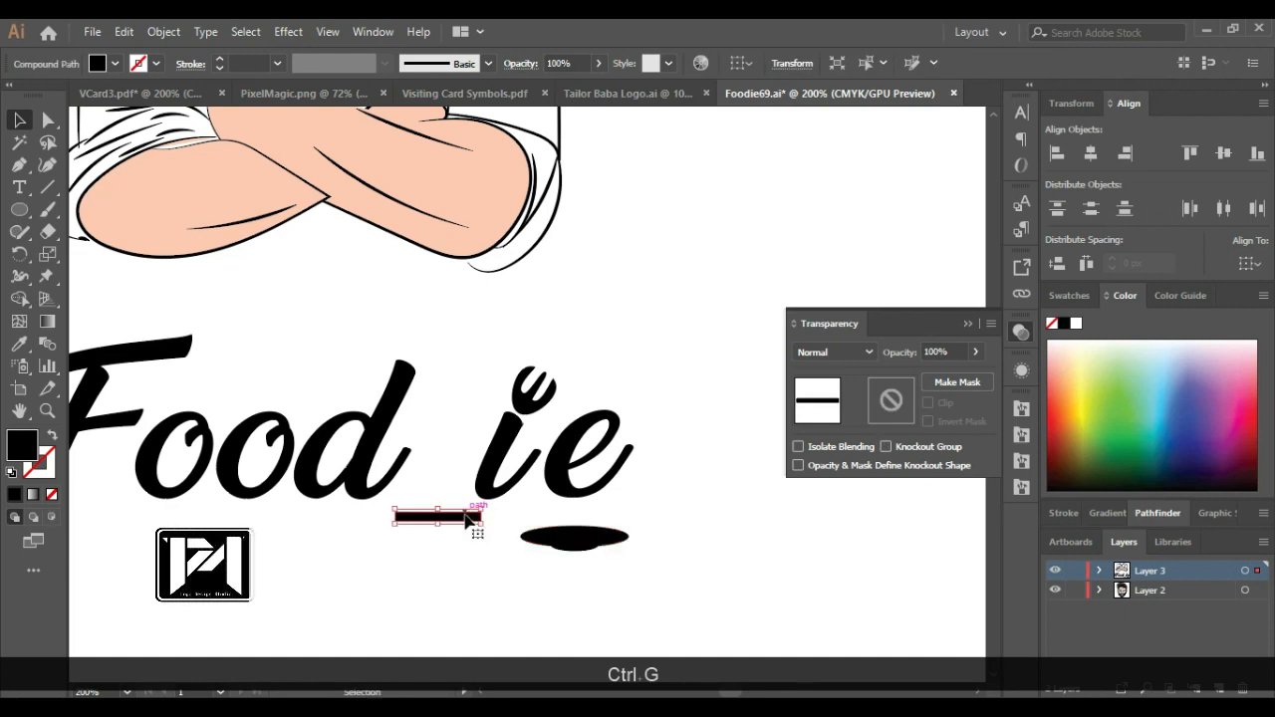
pyautogui.press('Delete')
pyautogui.moveTo(596, 543); pyautogui.dragTo(452, 510)
pyautogui.scroll(-3, 525, 521)
pyautogui.scroll(5, 445, 474)
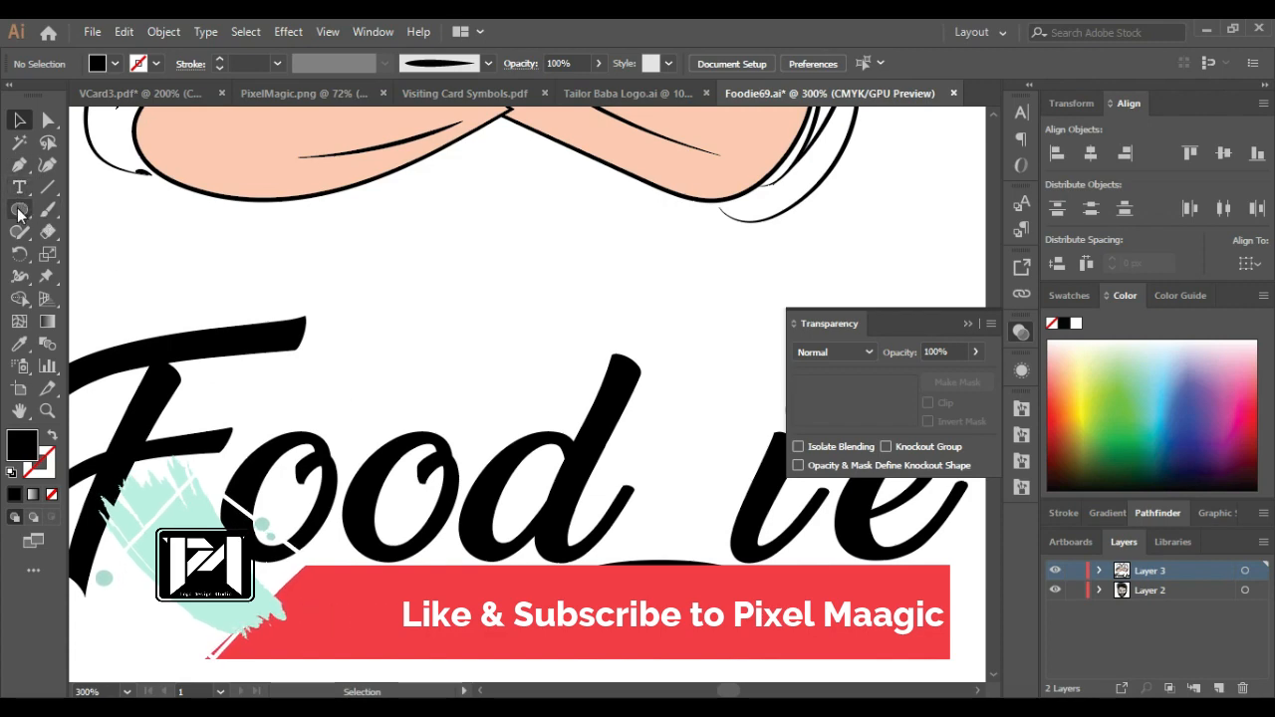
# Step: Draw a closed black leaf-like shape with the Pen tool, rising from the upper edge of the first o toward the upper right
pyautogui.click(19, 164)
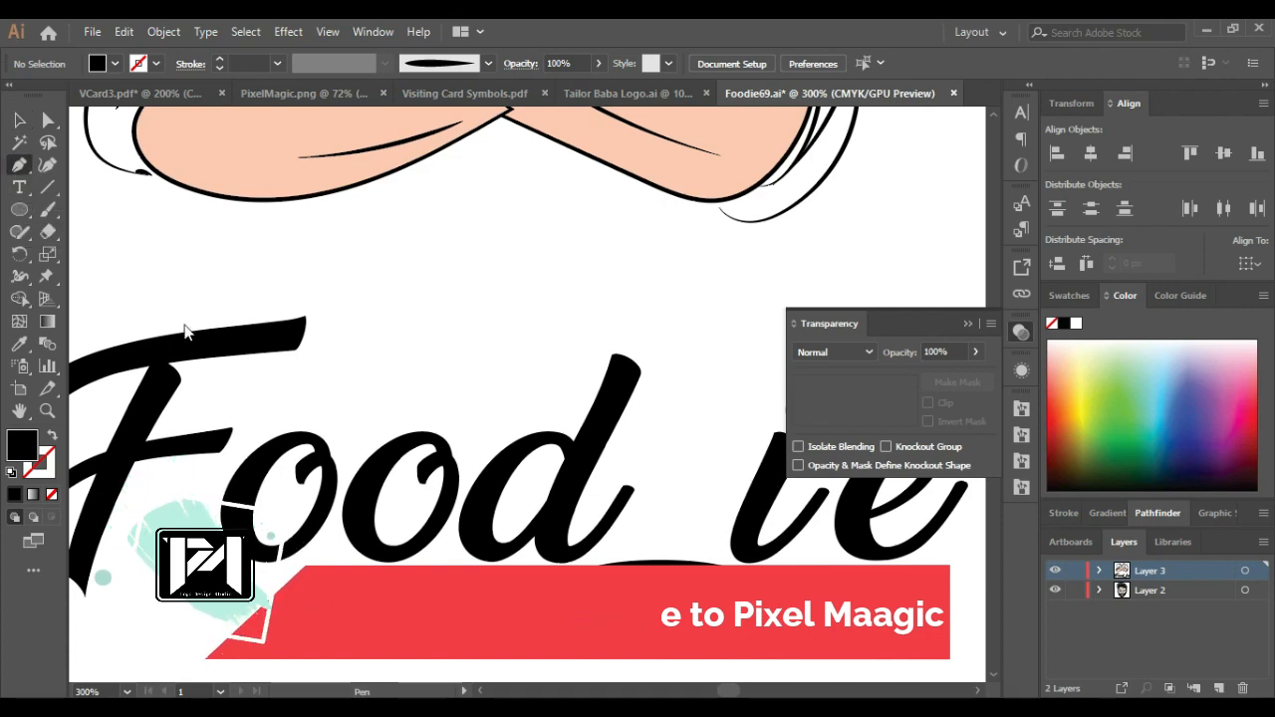
pyautogui.click(237, 458)
pyautogui.moveTo(337, 468); pyautogui.dragTo(437, 337)
pyautogui.click(339, 368)
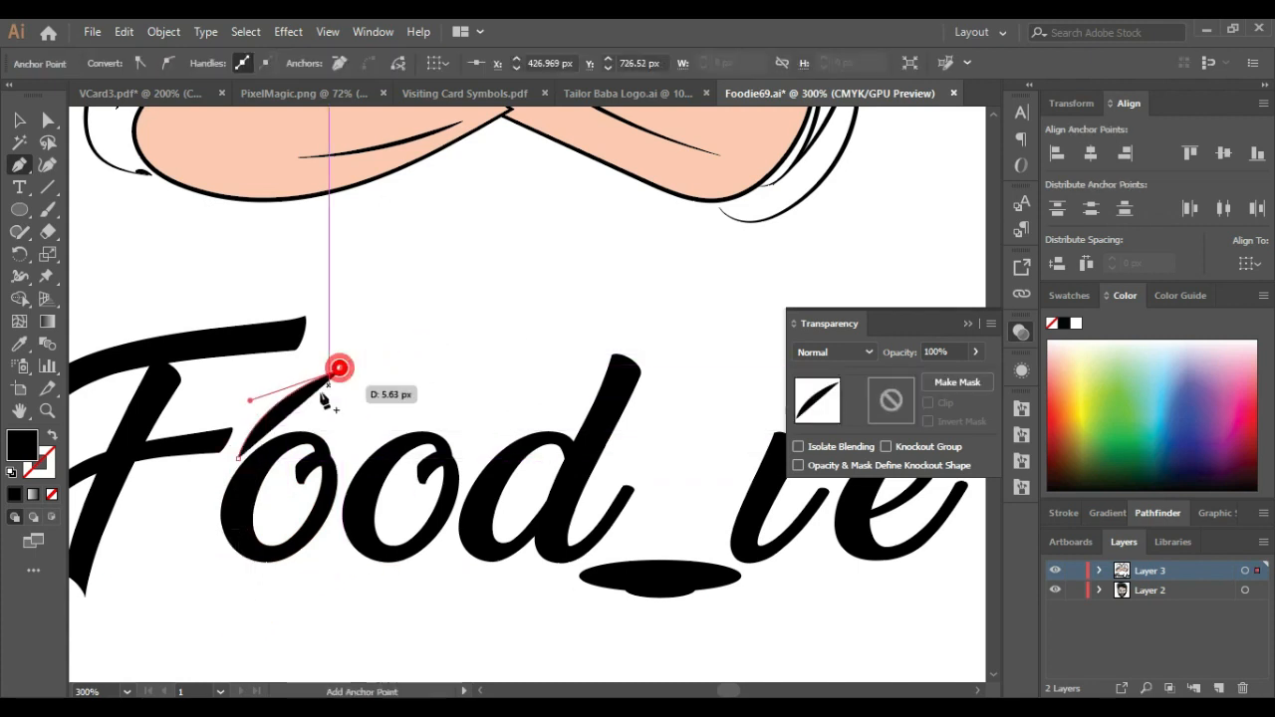
pyautogui.scroll(2, 251, 435)
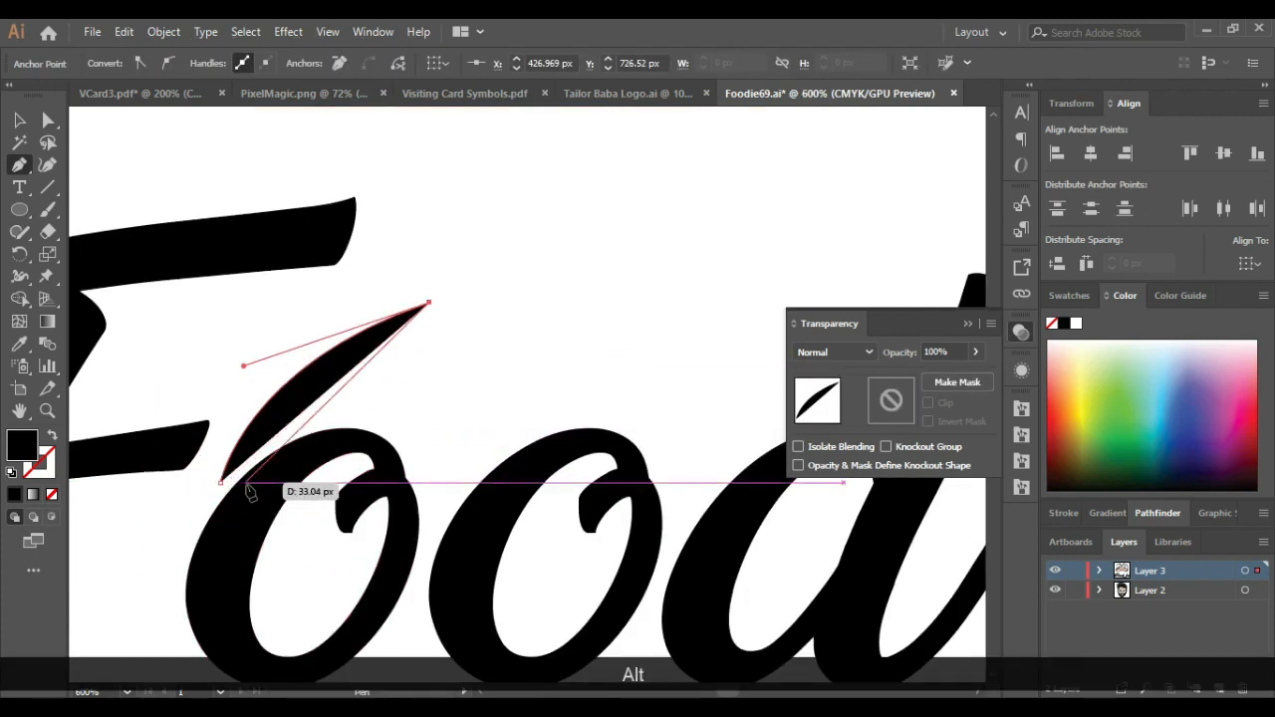
pyautogui.click(273, 453)
pyautogui.click(220, 483)
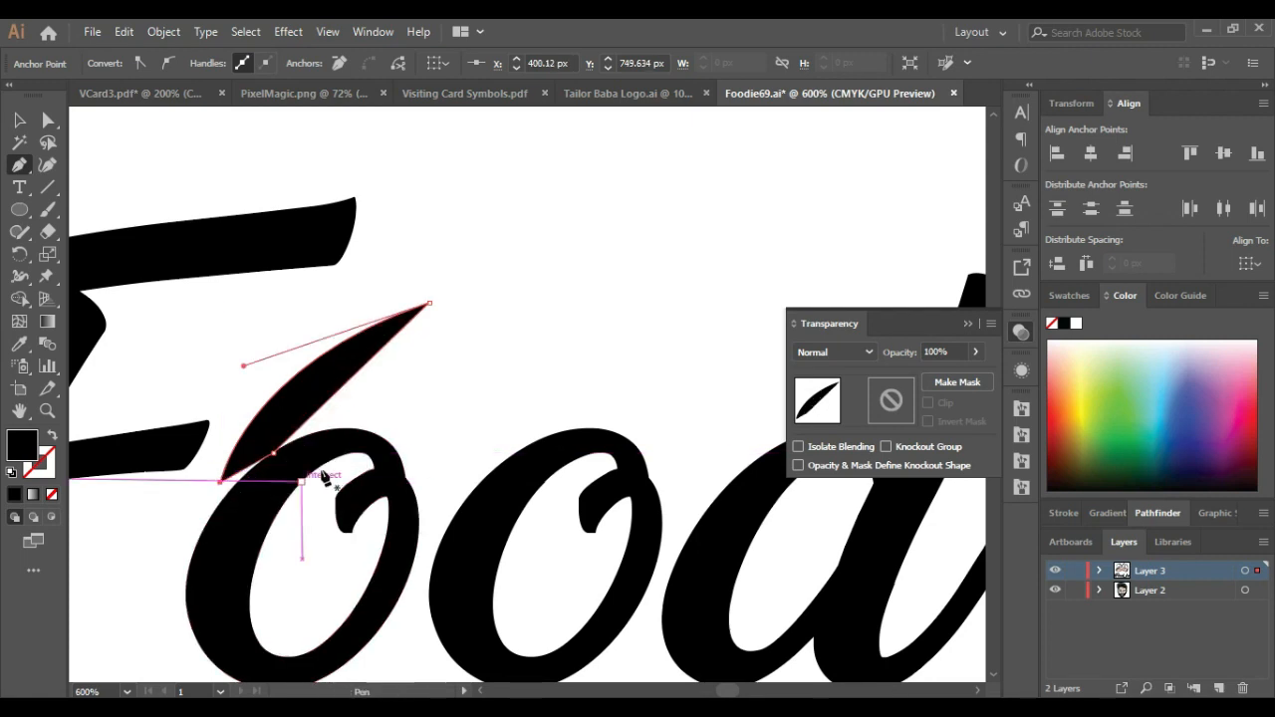
# Step: Lift the leaf-like shape off the first o, then stretch its upper tip outward and its lower tip down along the o's edge
pyautogui.click(20, 117)
pyautogui.moveTo(410, 331); pyautogui.dragTo(447, 306)
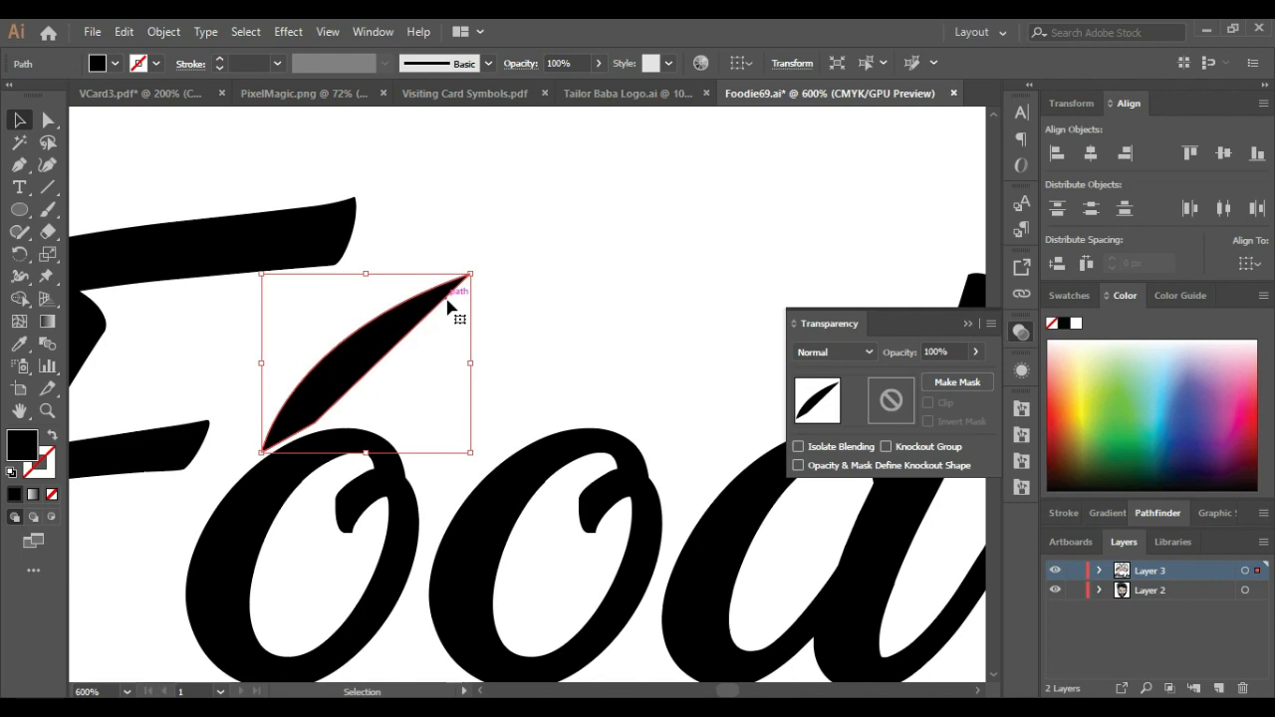
pyautogui.click(48, 119)
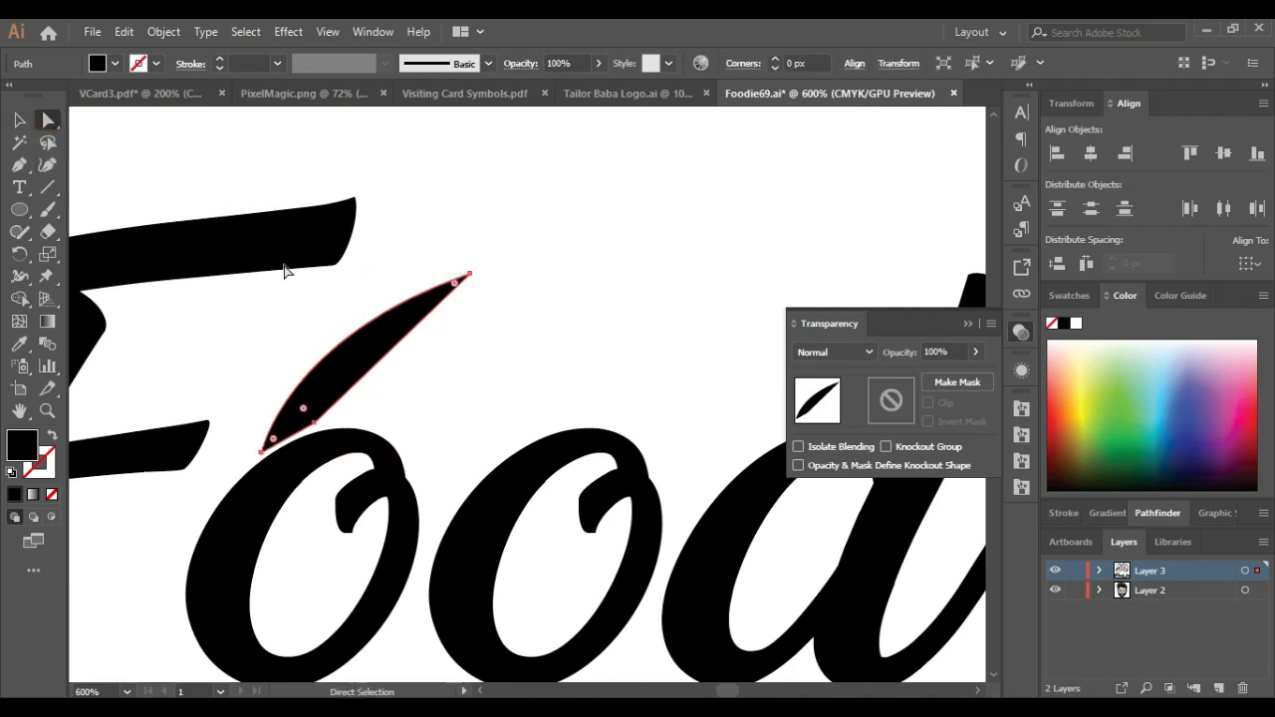
pyautogui.moveTo(469, 272); pyautogui.dragTo(525, 280)
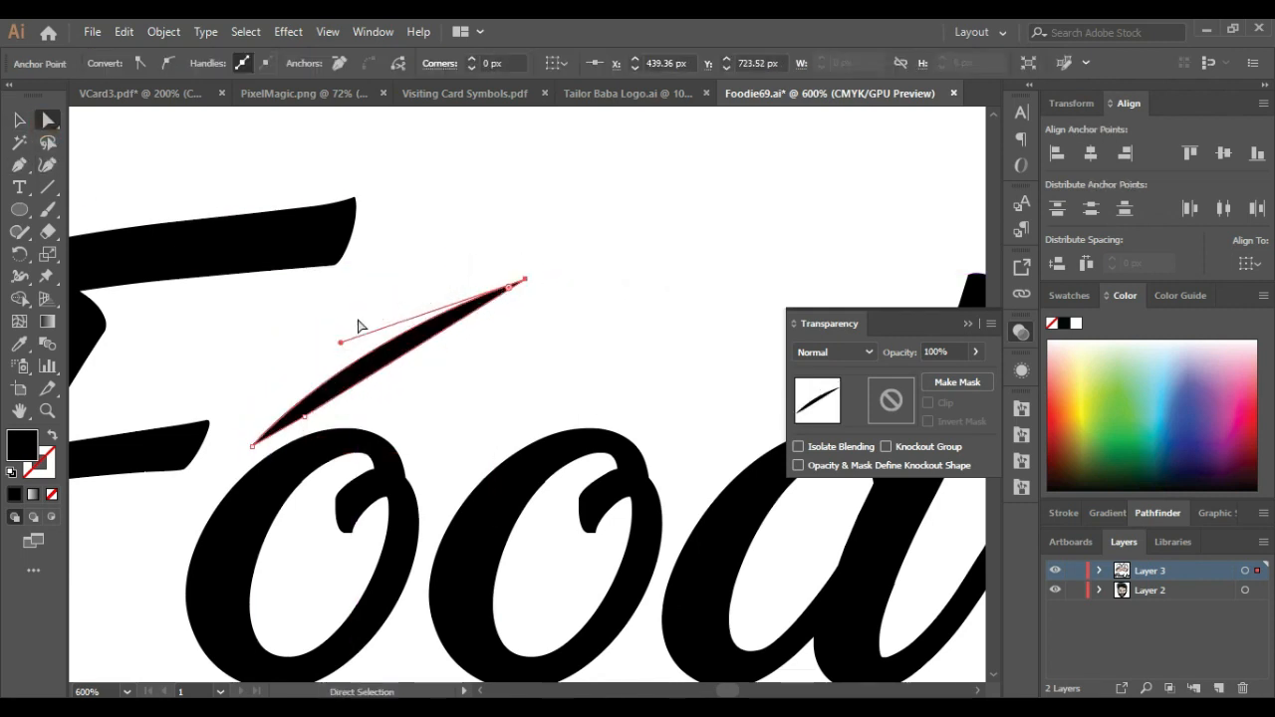
pyautogui.moveTo(340, 343); pyautogui.dragTo(302, 330)
pyautogui.moveTo(251, 445); pyautogui.dragTo(202, 517)
# Step: Move the anchor on the stroke's underside toward its middle, make it smooth and curve it parallel to the upper edge
pyautogui.click(305, 418)
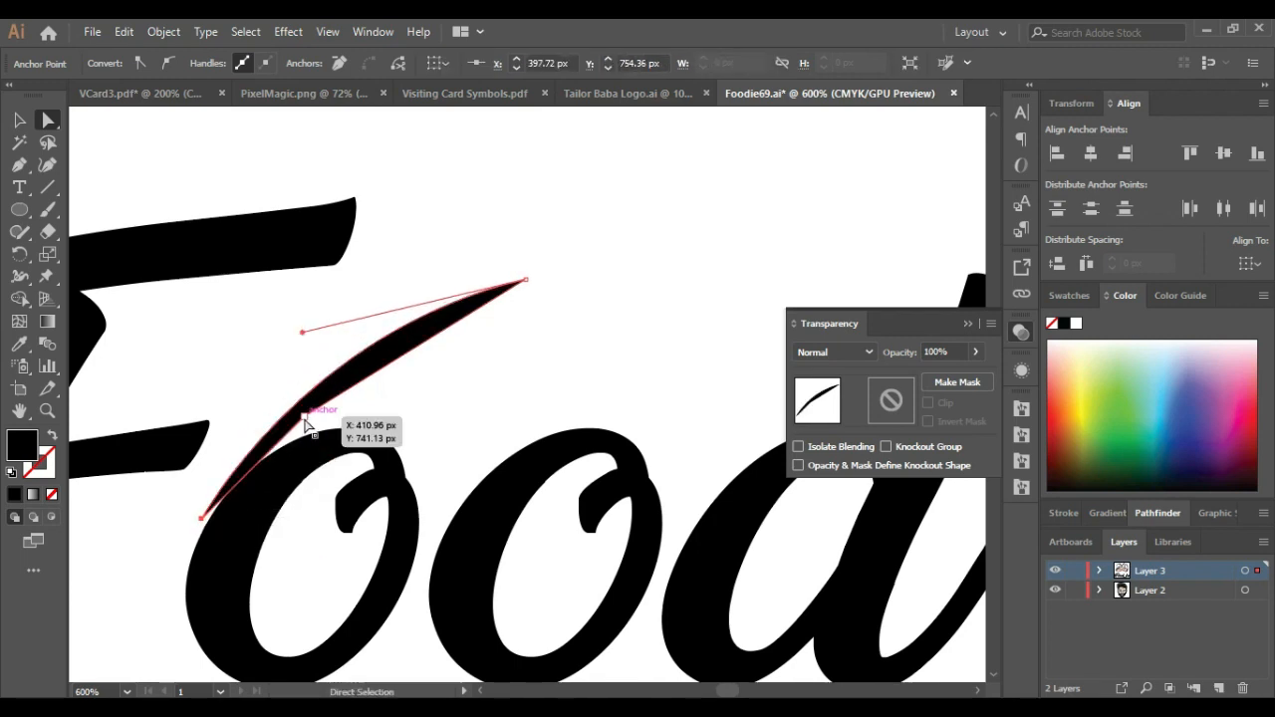
pyautogui.moveTo(306, 418); pyautogui.dragTo(407, 352)
pyautogui.click(175, 62)
pyautogui.moveTo(357, 392); pyautogui.dragTo(267, 413)
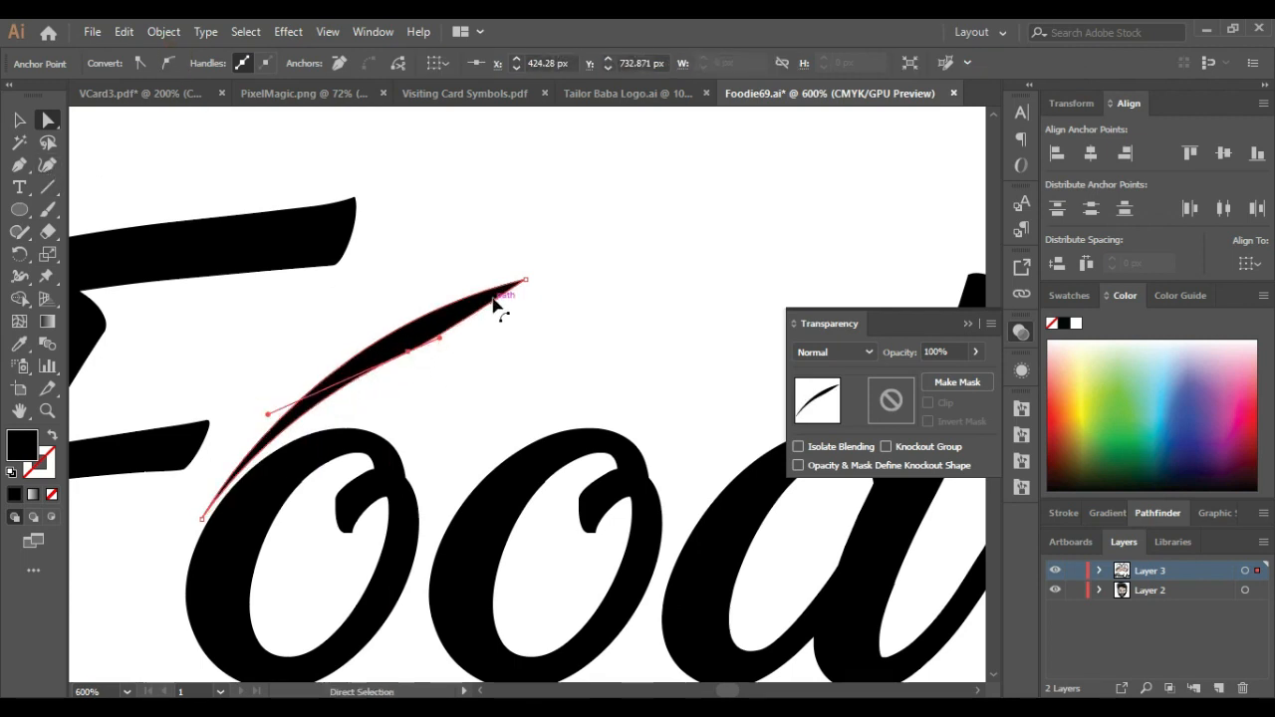
# Step: Round the accent stroke's upper tip and adjust the handles along both edges so the stroke thickens smoothly toward it
pyautogui.moveTo(443, 347); pyautogui.dragTo(528, 329)
pyautogui.click(569, 308)
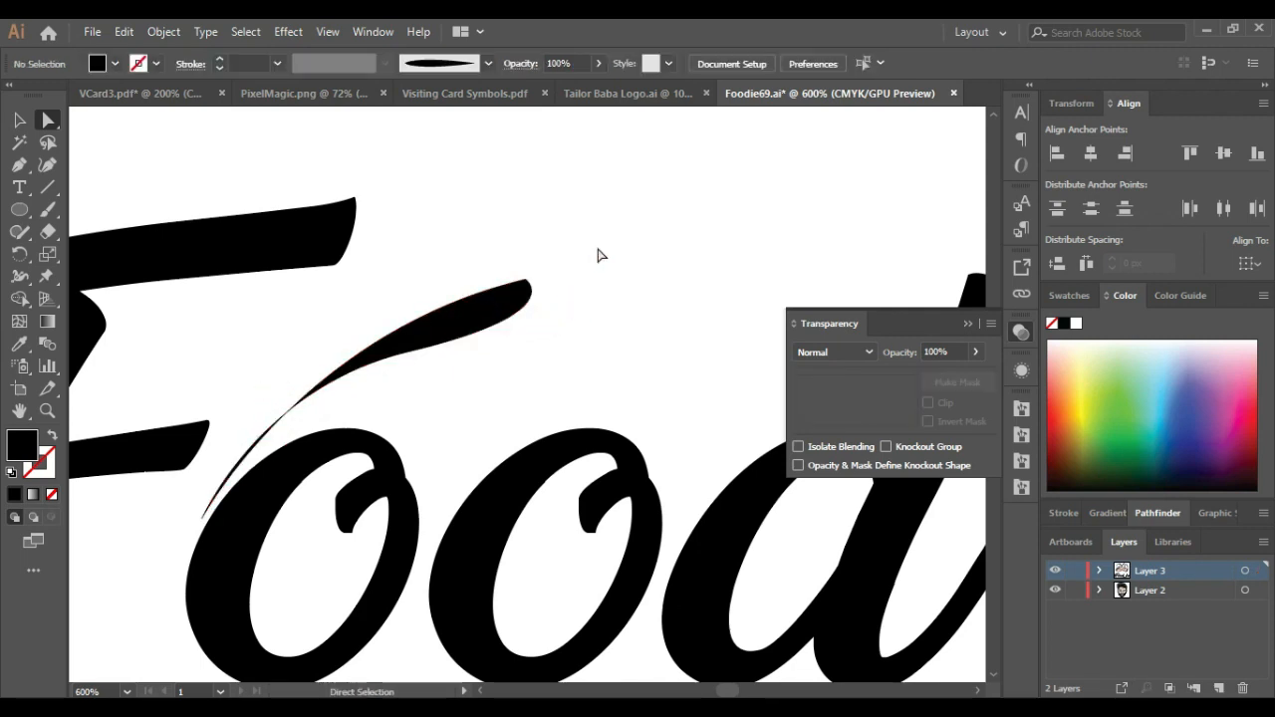
pyautogui.click(516, 293)
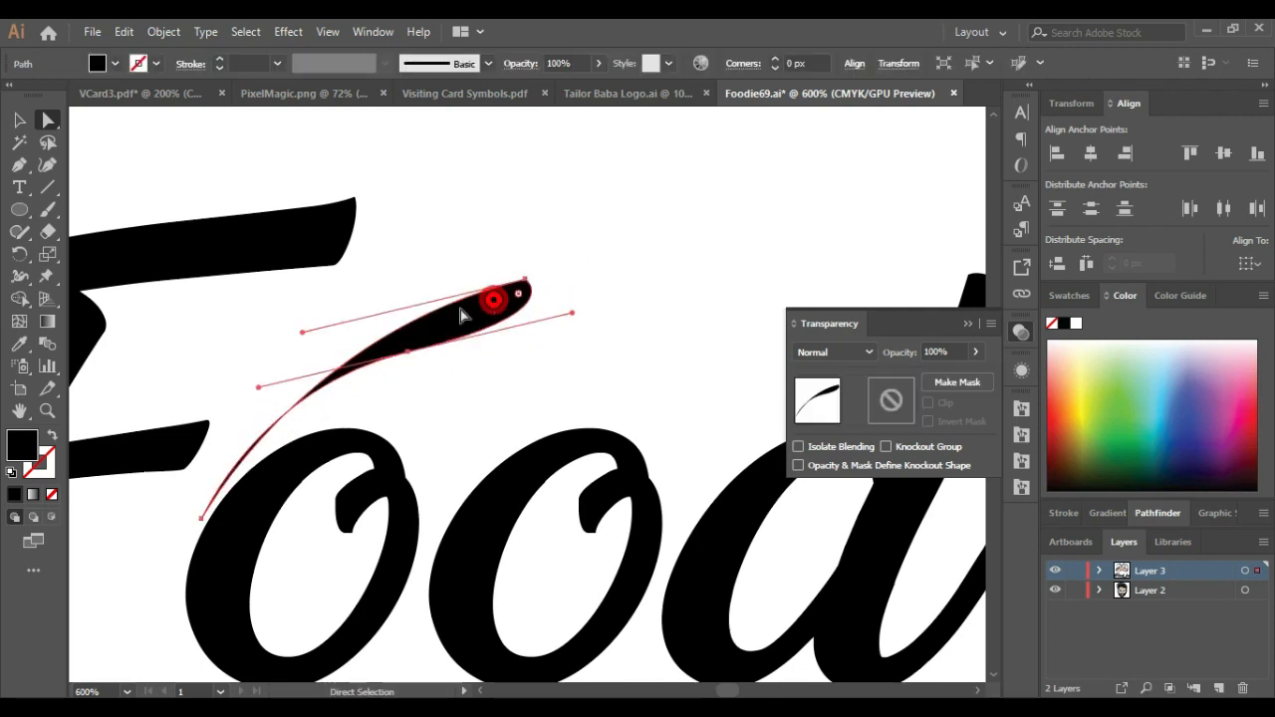
pyautogui.moveTo(258, 388); pyautogui.dragTo(302, 381)
pyautogui.moveTo(303, 334); pyautogui.dragTo(255, 359)
pyautogui.click(578, 279)
pyautogui.click(431, 329)
pyautogui.moveTo(430, 329); pyautogui.dragTo(460, 311)
pyautogui.click(544, 349)
pyautogui.click(455, 317)
# Step: Pull the accent's tip slightly back and reshape its upper curve so the slimmer stroke sits closer to the first o
pyautogui.scroll(2, 527, 288)
pyautogui.moveTo(501, 262); pyautogui.dragTo(486, 261)
pyautogui.click(540, 284)
pyautogui.scroll(-1, 538, 299)
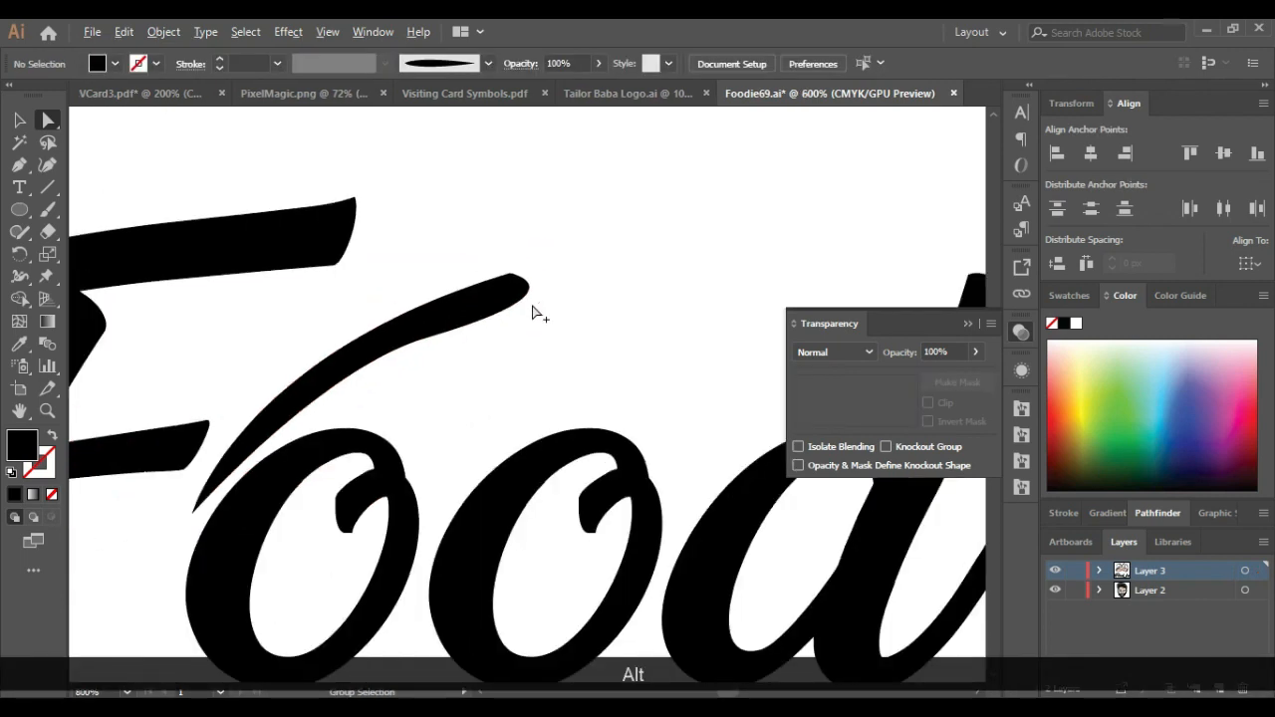
pyautogui.scroll(-1, 478, 334)
pyautogui.scroll(1, 421, 361)
pyautogui.click(339, 419)
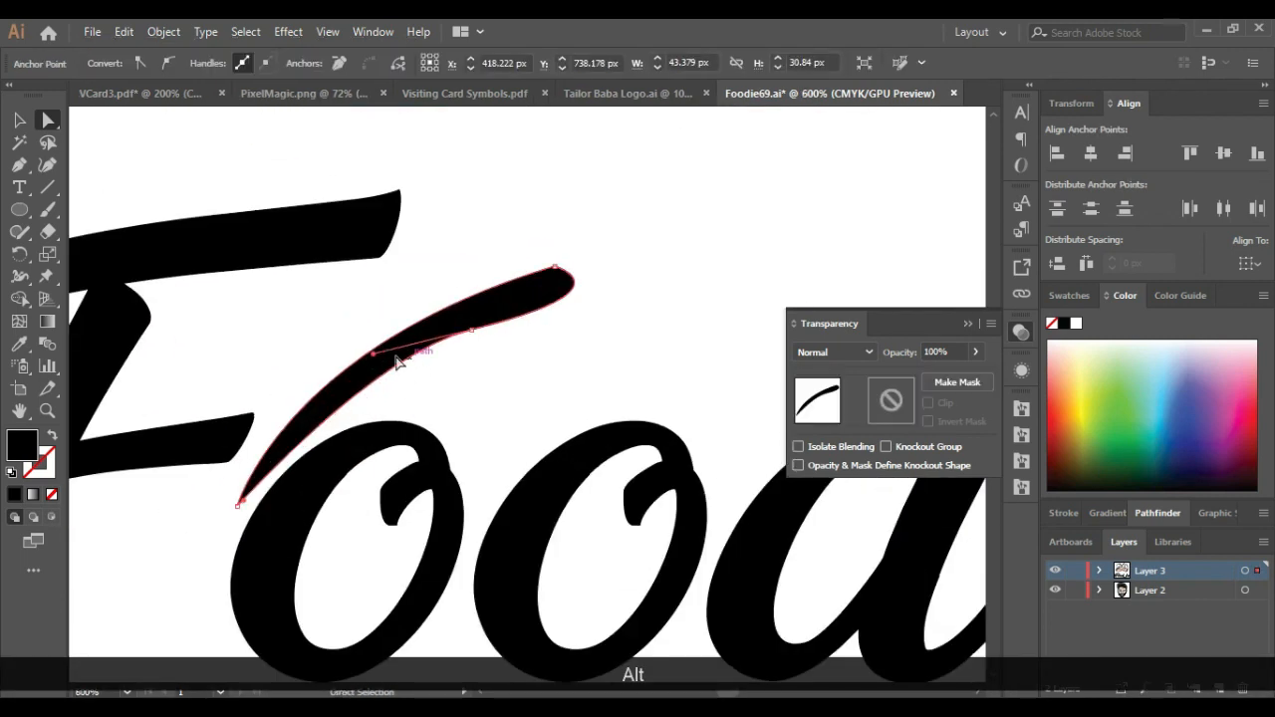
pyautogui.moveTo(371, 353); pyautogui.dragTo(309, 373)
pyautogui.moveTo(421, 338); pyautogui.dragTo(464, 381)
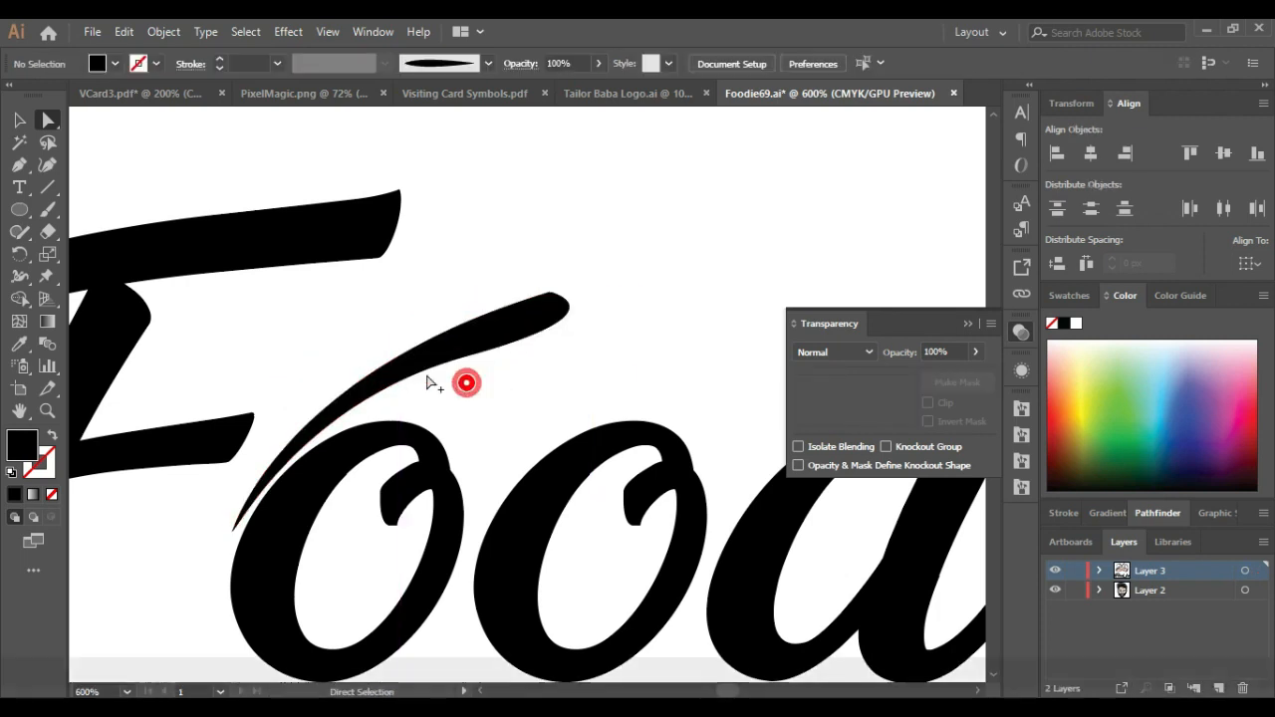
# Step: Duplicate the accent stroke, turn the copy upside down and place it beneath the second o
pyautogui.scroll(-3, 572, 404)
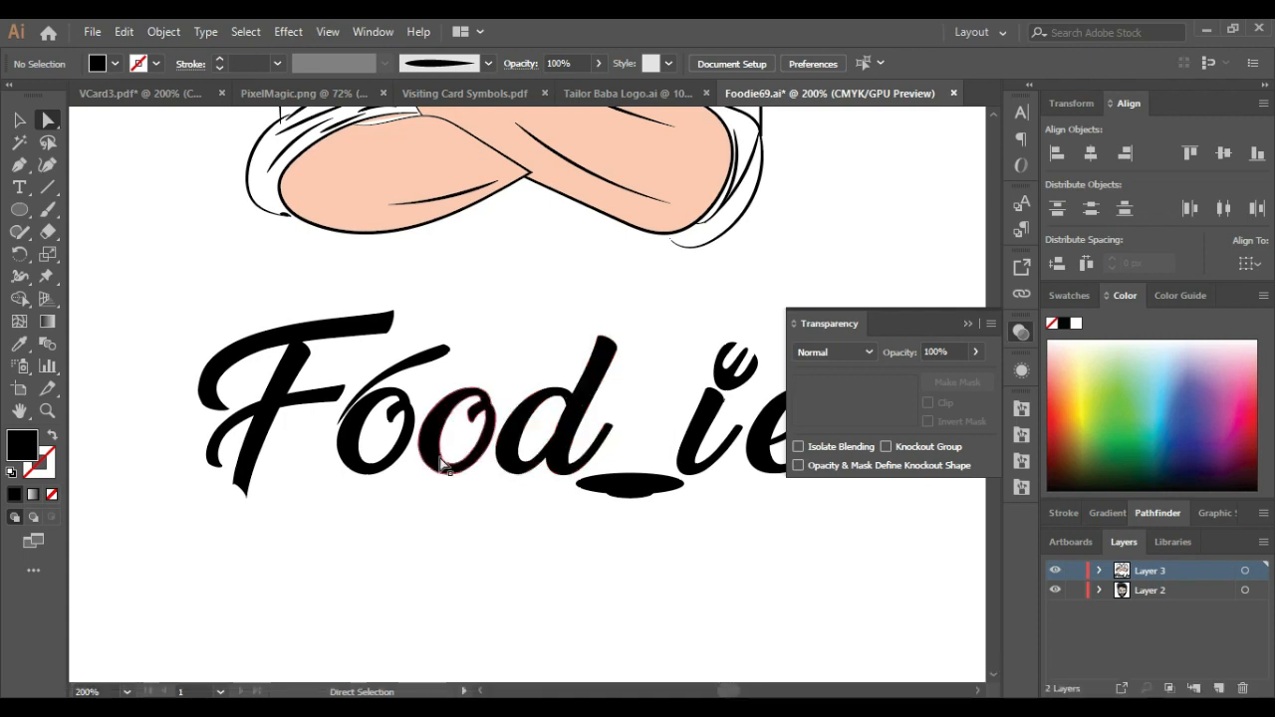
pyautogui.click(410, 364)
pyautogui.press('v')
pyautogui.moveTo(431, 346); pyautogui.dragTo(574, 515)
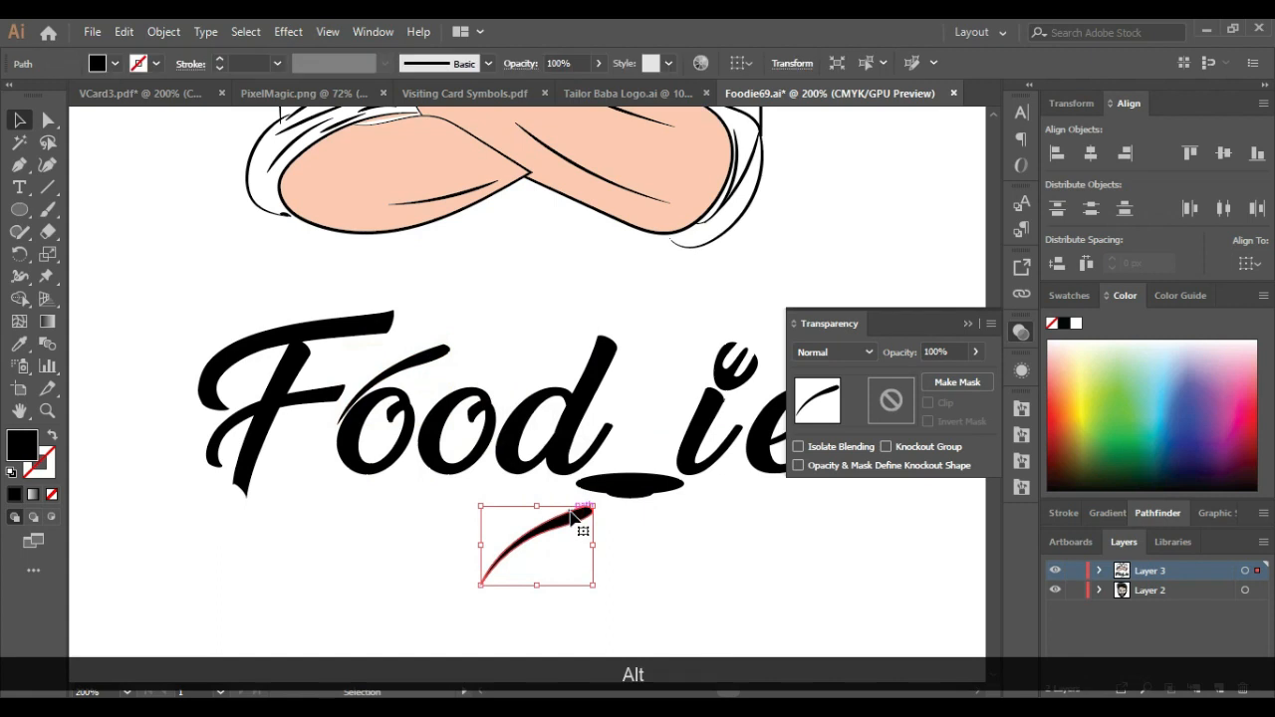
pyautogui.moveTo(596, 510); pyautogui.dragTo(414, 587)
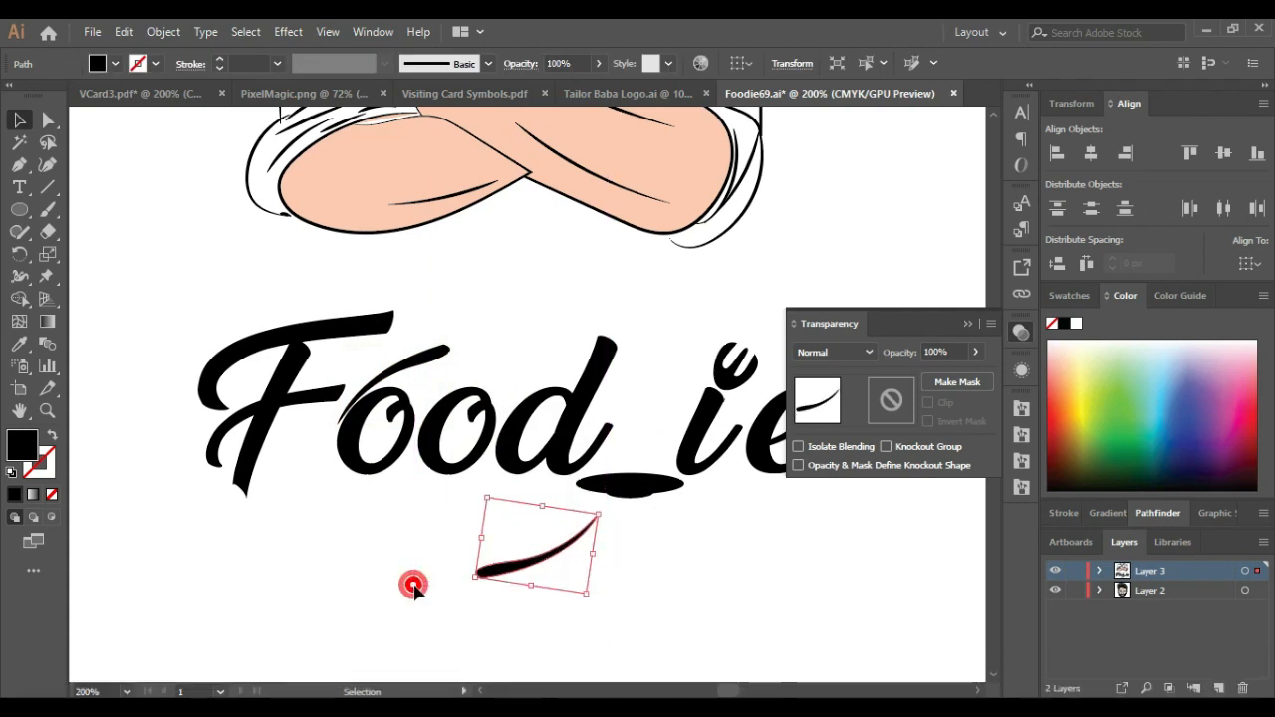
pyautogui.moveTo(554, 569); pyautogui.dragTo(444, 495)
# Step: Fine-tune the position and angle of the copied stroke so its thin end follows the second o's lower-right edge
pyautogui.keyDown('alt'); pyautogui.scroll(2, 539, 535); pyautogui.keyUp('alt')
pyautogui.moveTo(467, 631); pyautogui.dragTo(484, 598)
pyautogui.click(541, 558)
pyautogui.keyDown('alt'); pyautogui.scroll(1, 439, 508); pyautogui.keyUp('alt')
pyautogui.moveTo(438, 506)
pyautogui.mouseDown()
pyautogui.moveTo(449, 506)
pyautogui.moveTo(440, 498)
pyautogui.mouseUp()
pyautogui.moveTo(529, 652); pyautogui.dragTo(521, 642)
pyautogui.click(570, 603)
pyautogui.keyDown('alt'); pyautogui.scroll(-1, 484, 525); pyautogui.keyUp('alt')
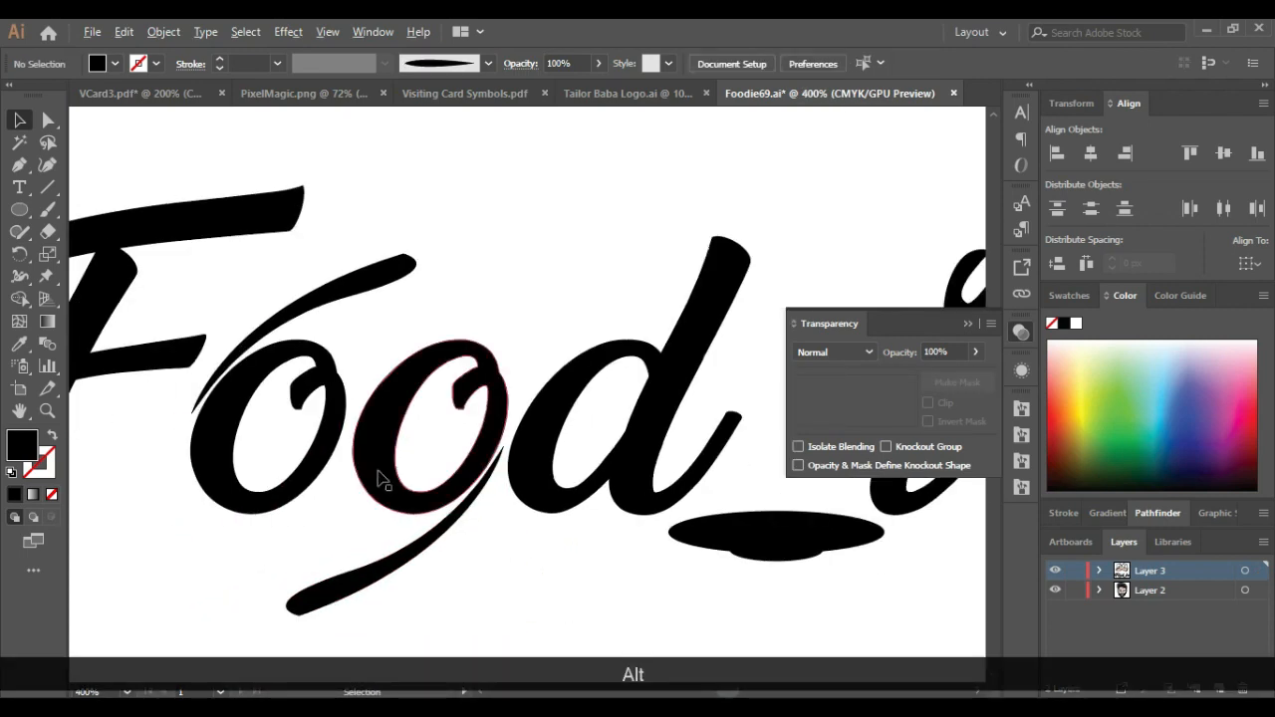
# Step: Set the Paintbrush stroke weight to 0.15 pt and paint a curved smile line with a tongue outline beneath the first o
pyautogui.keyDown('alt'); pyautogui.scroll(-3, 398, 482); pyautogui.keyUp('alt')
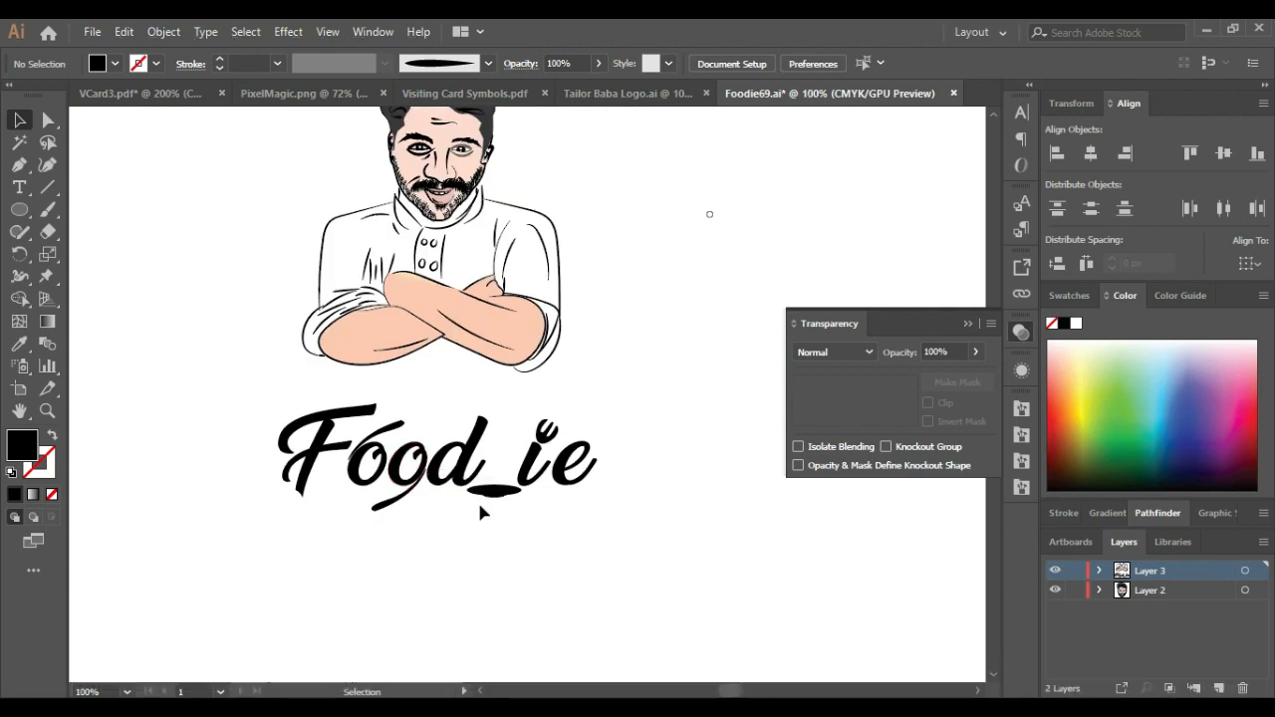
pyautogui.keyDown('alt'); pyautogui.scroll(1, 408, 523); pyautogui.keyUp('alt')
pyautogui.keyDown('alt'); pyautogui.scroll(1, 408, 519); pyautogui.keyUp('alt')
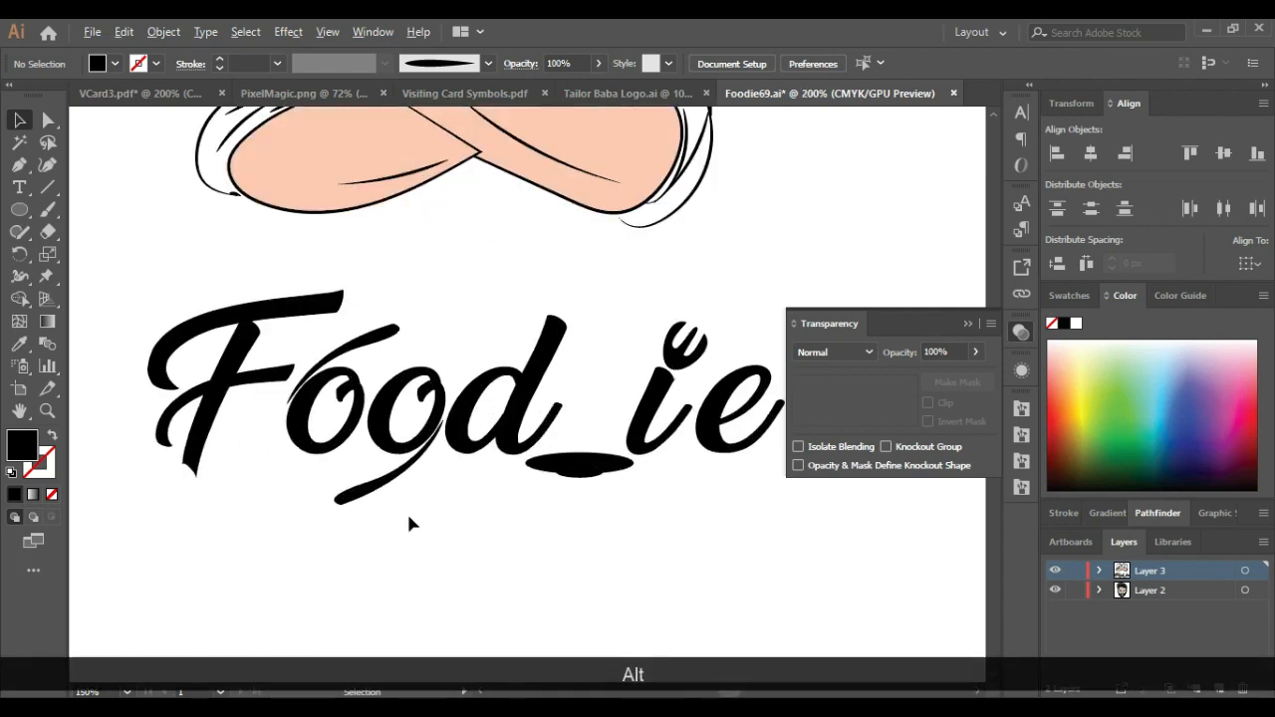
pyautogui.keyDown('alt'); pyautogui.scroll(1, 336, 481); pyautogui.keyUp('alt')
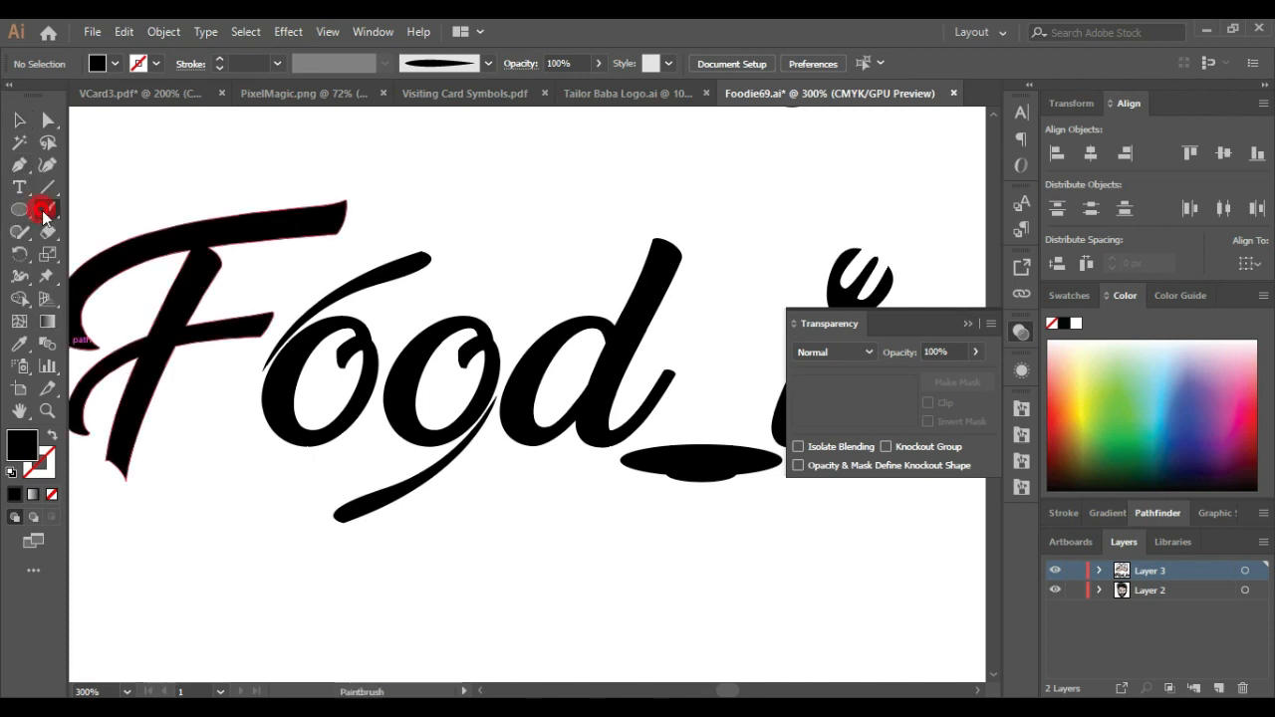
pyautogui.moveTo(608, 559); pyautogui.dragTo(546, 598)
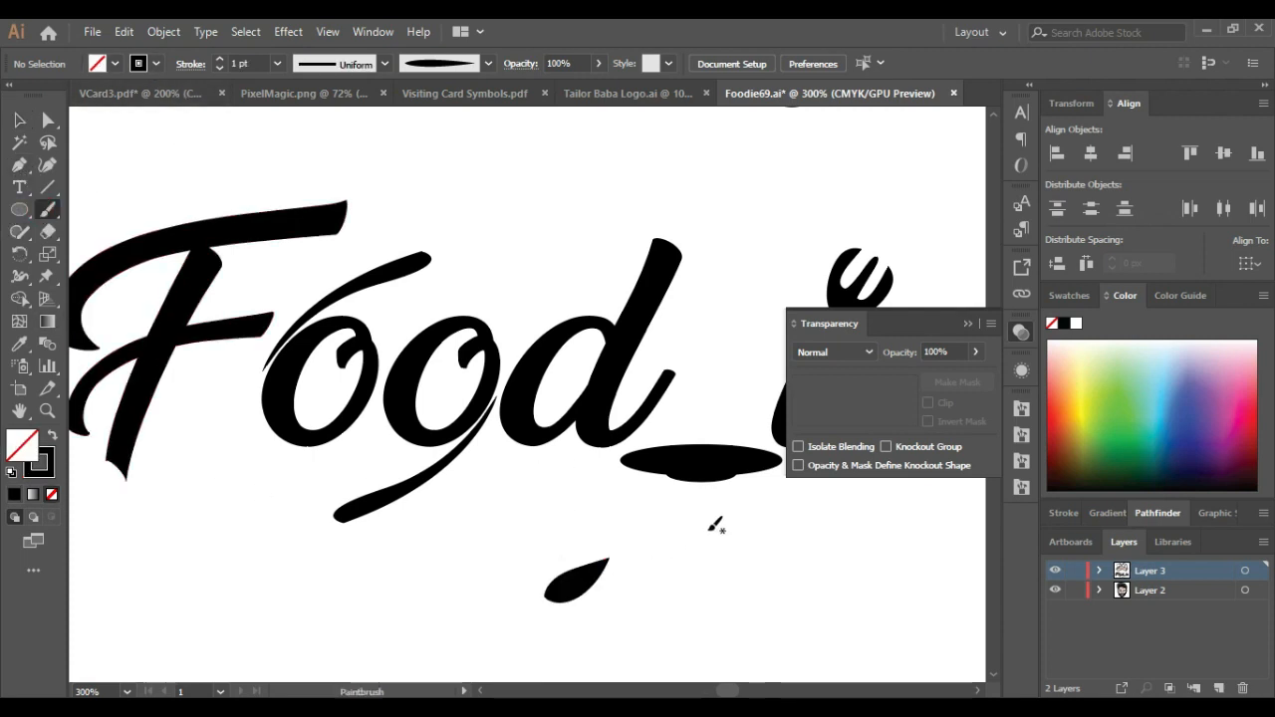
pyautogui.moveTo(254, 62); pyautogui.dragTo(228, 70)
pyautogui.write('0.15')
pyautogui.press('Return')
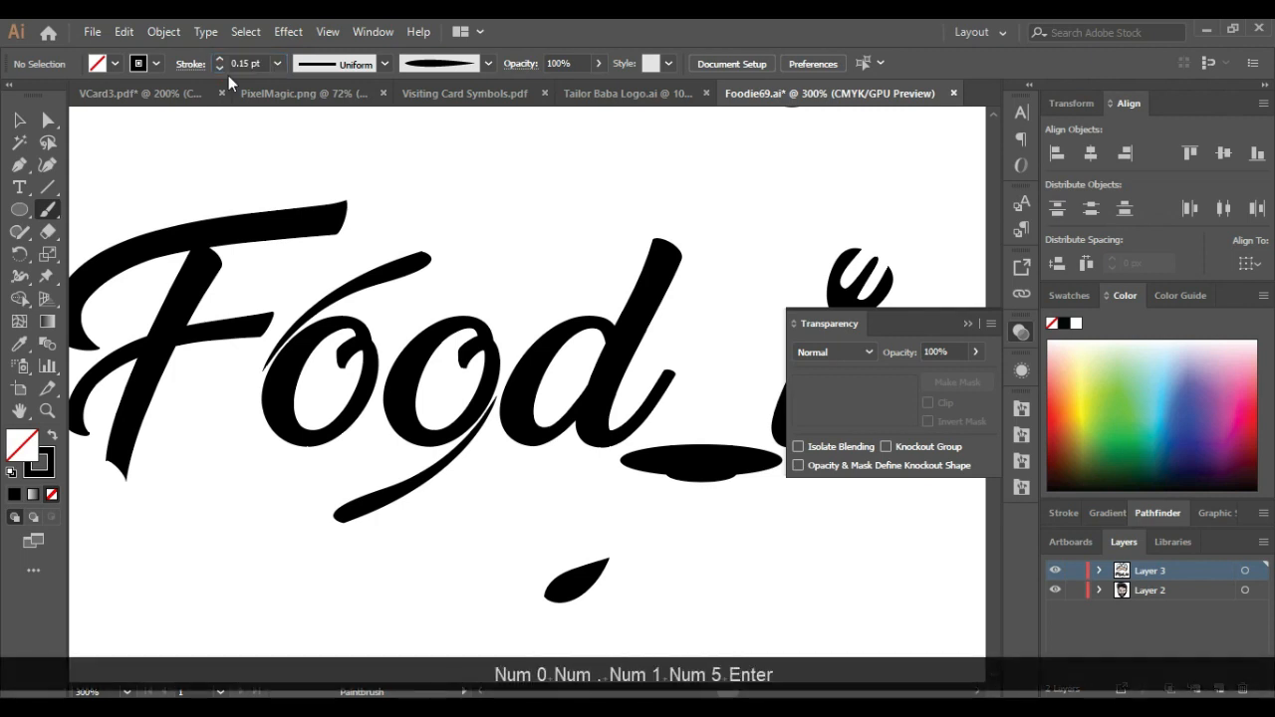
pyautogui.moveTo(289, 483); pyautogui.dragTo(392, 475)
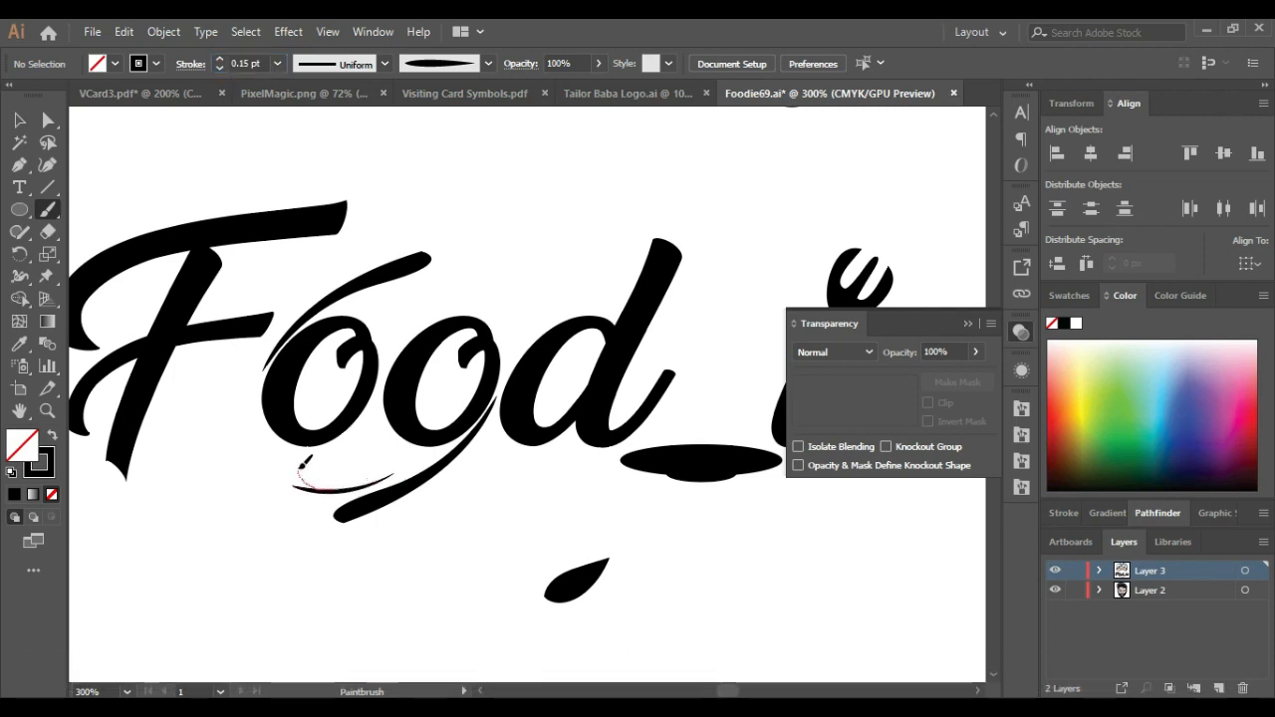
pyautogui.moveTo(364, 485); pyautogui.dragTo(360, 485)
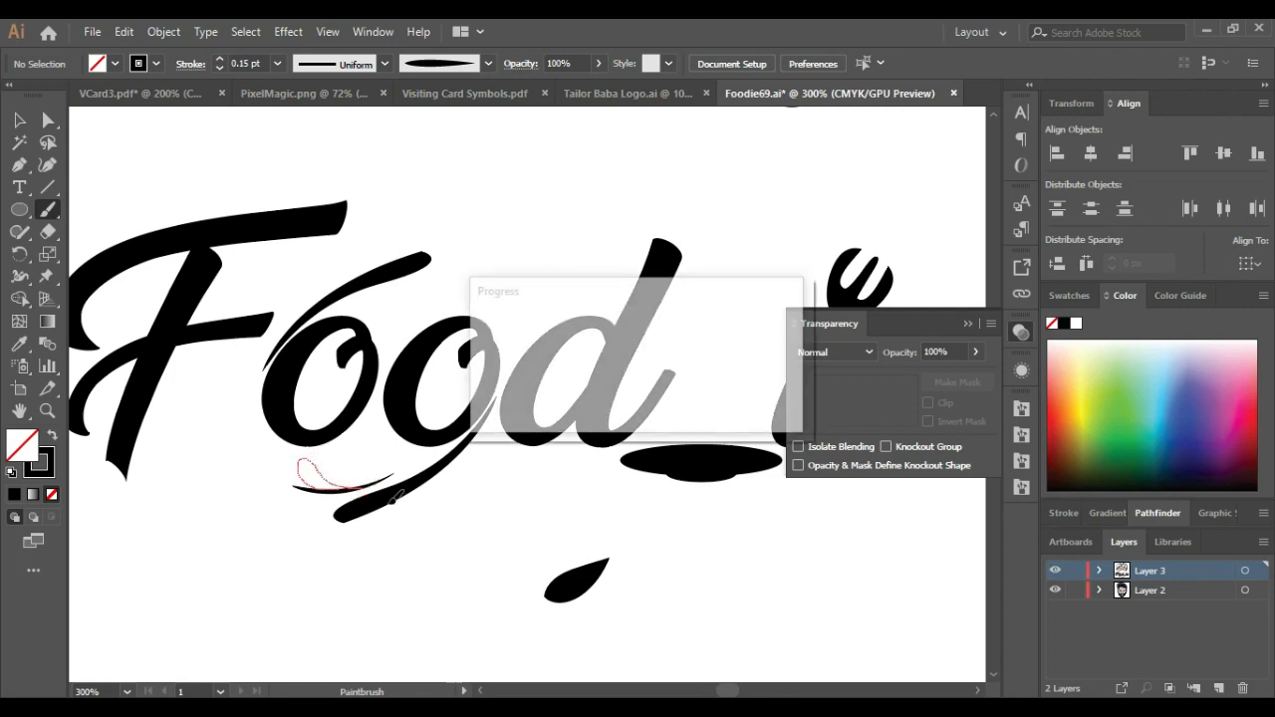
# Step: Fill the tongue shape at the end of the smile line with red
pyautogui.click(1059, 396)
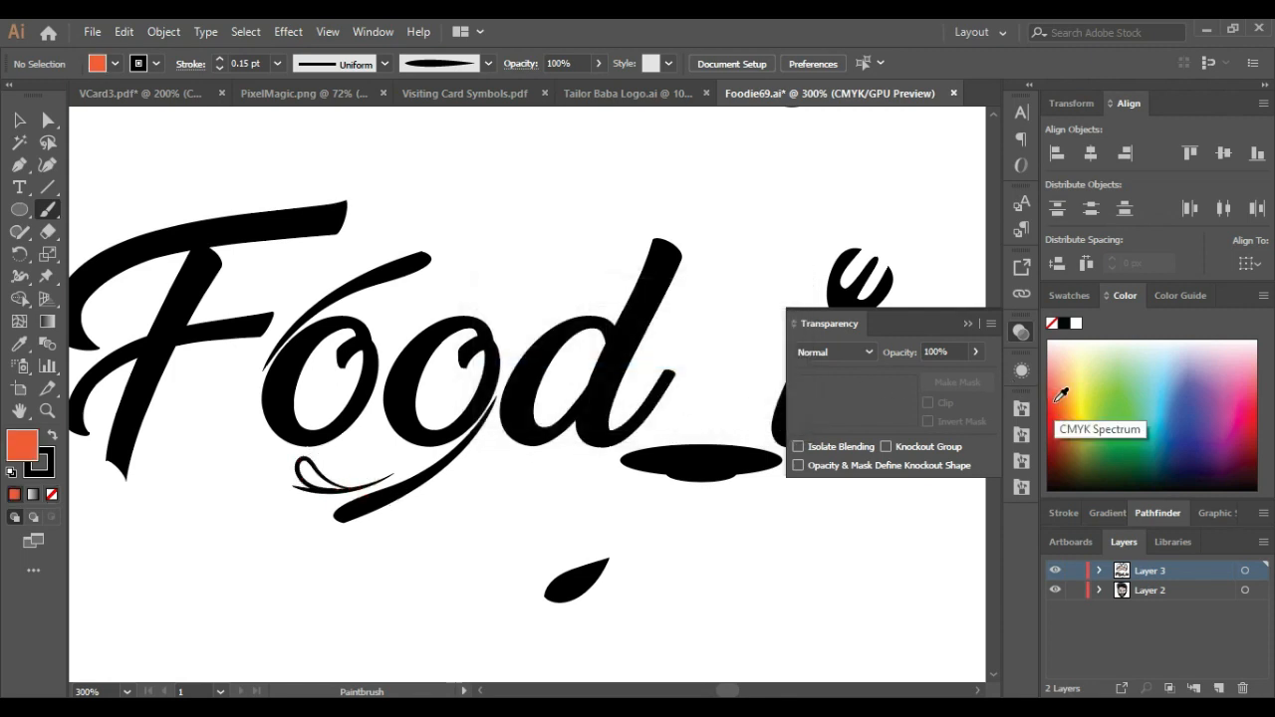
pyautogui.click(49, 121)
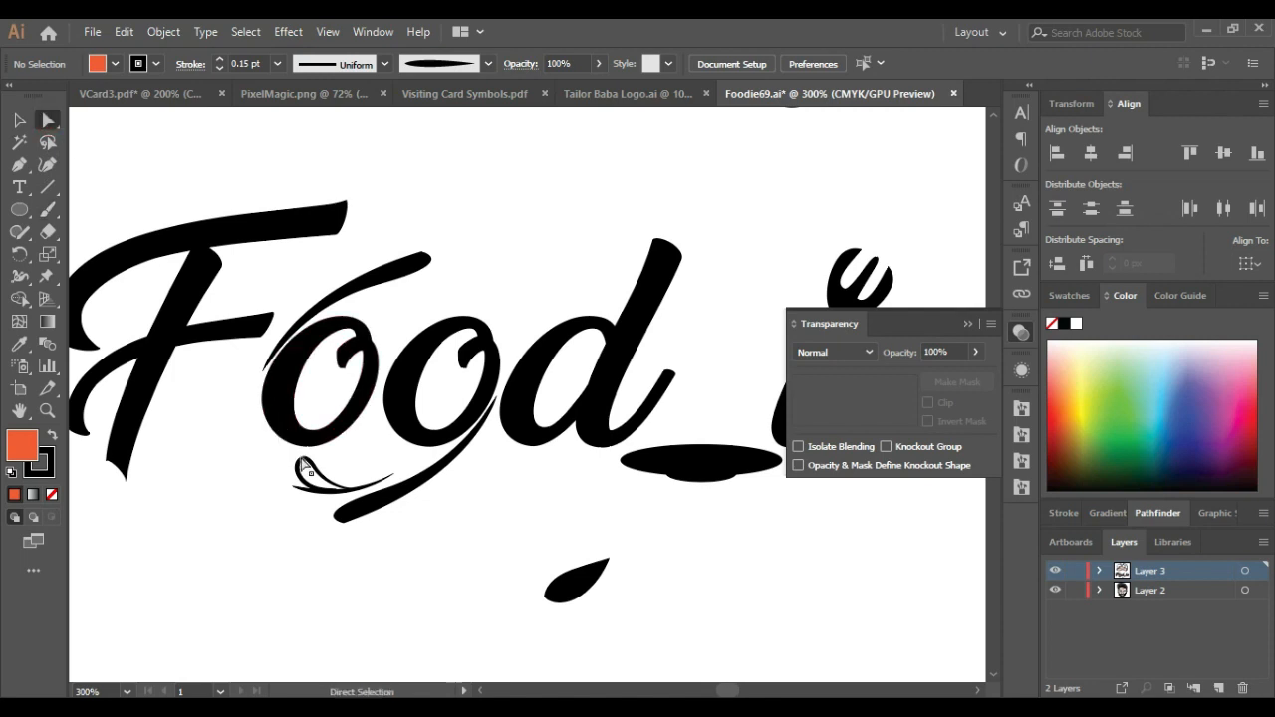
pyautogui.click(304, 464)
pyautogui.press('v')
pyautogui.click(1053, 399)
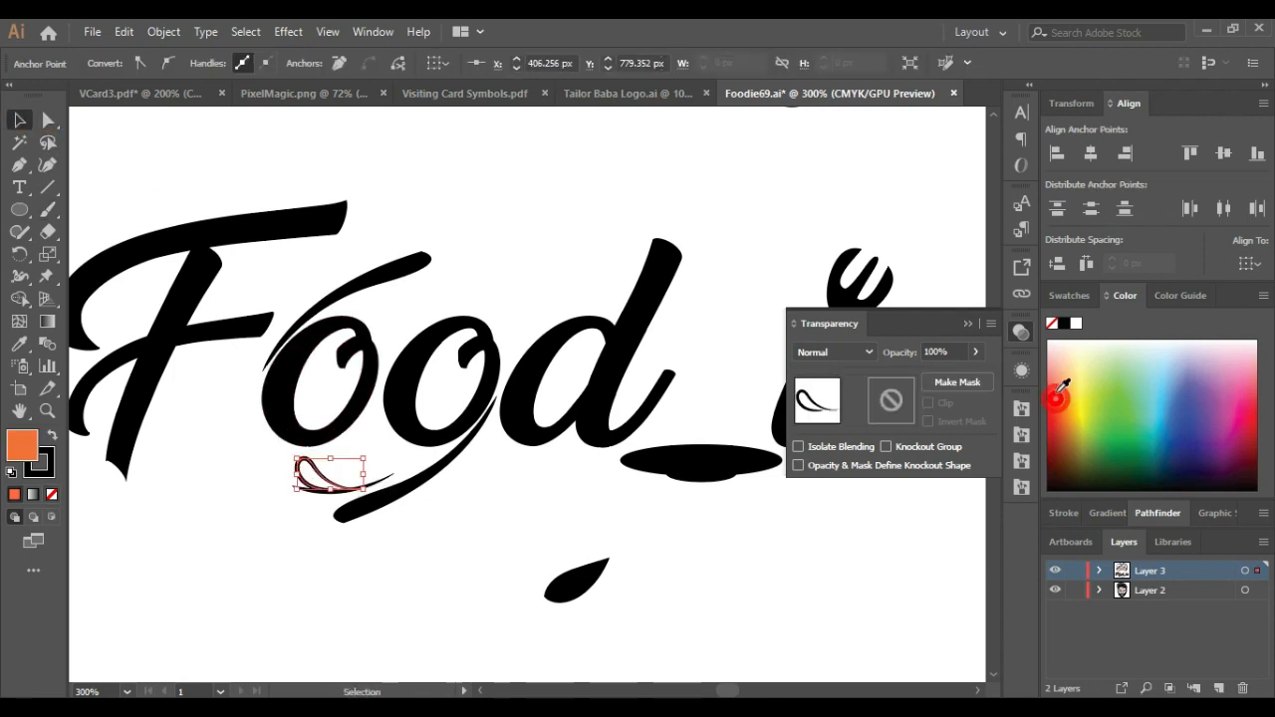
pyautogui.click(1052, 409)
pyautogui.click(1051, 430)
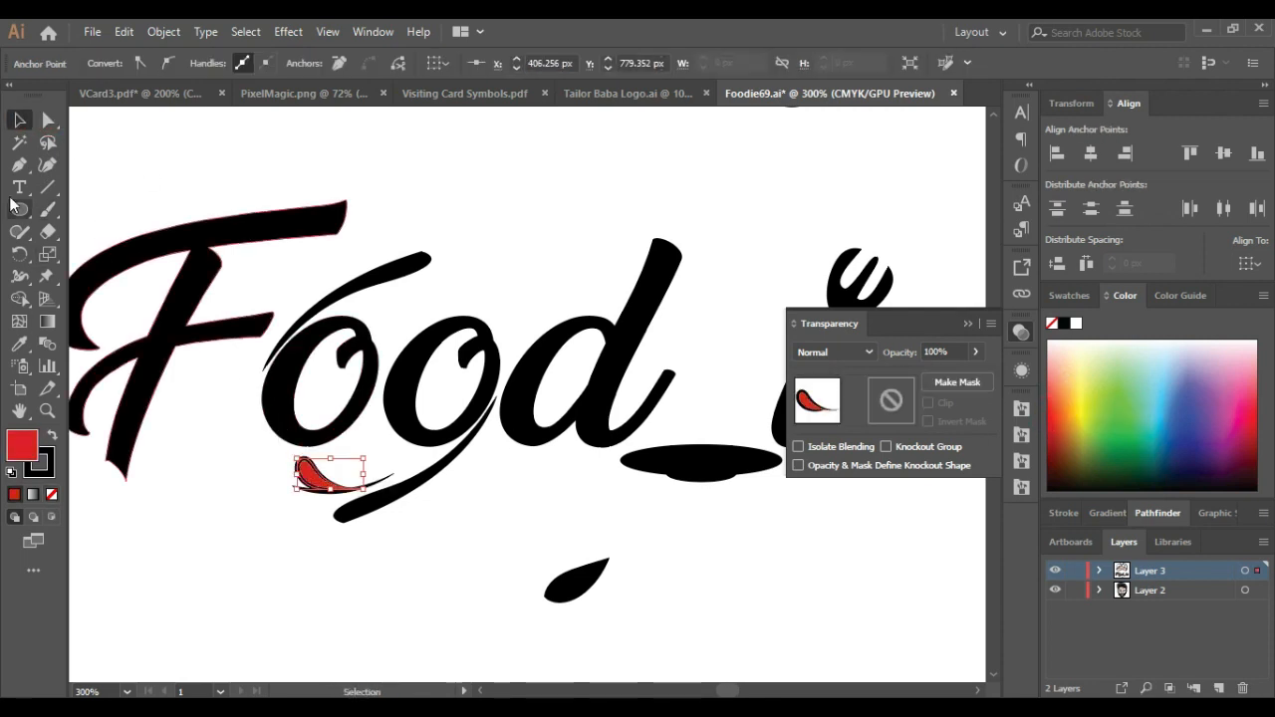
# Step: Draw a small ellipse over the first o's inner curl, tilt it to match the letter and fill it black
pyautogui.click(371, 246)
pyautogui.scroll(-1, 420, 432)
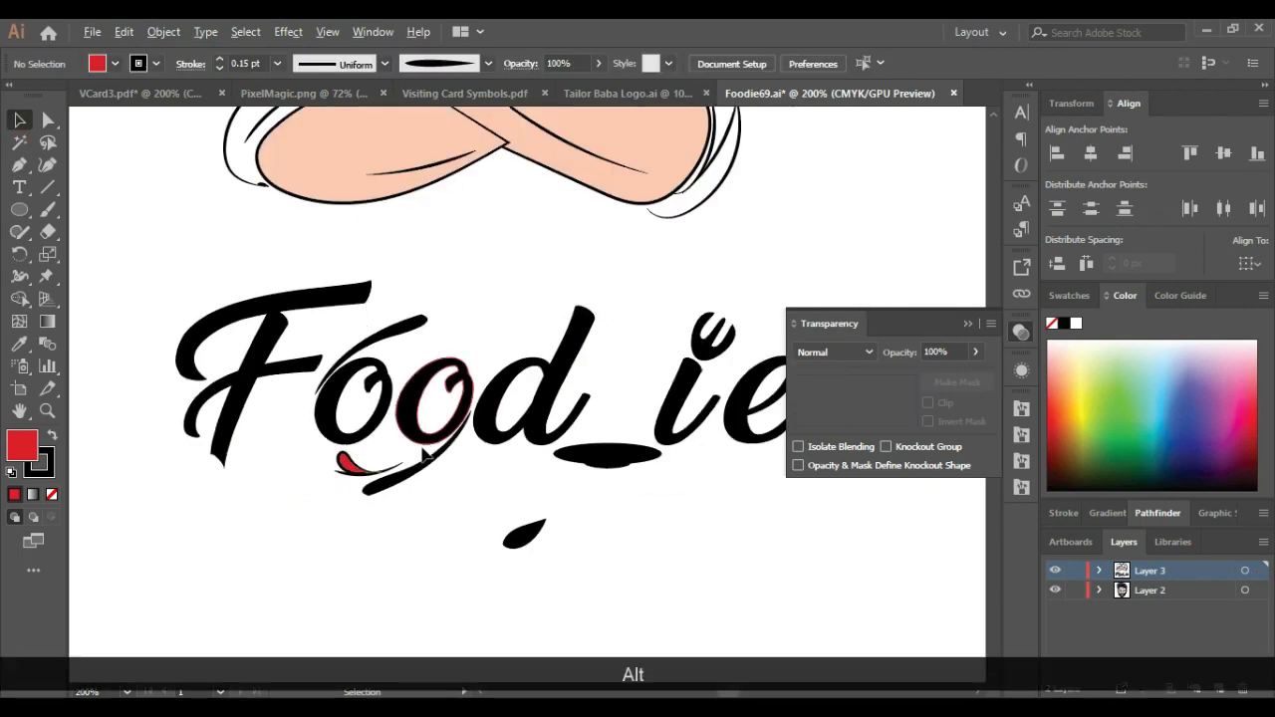
pyautogui.scroll(1, 392, 466)
pyautogui.scroll(-1, 393, 467)
pyautogui.scroll(2, 460, 403)
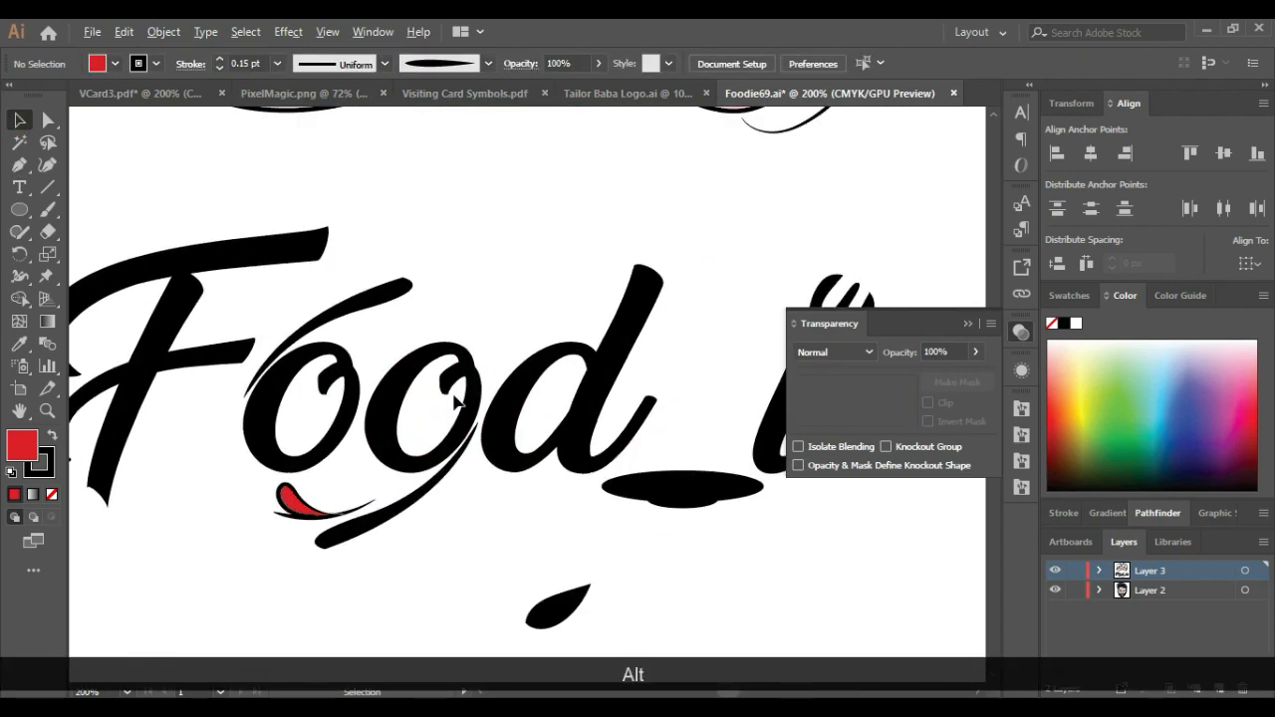
pyautogui.click(19, 210)
pyautogui.moveTo(271, 359); pyautogui.dragTo(301, 407)
pyautogui.moveTo(311, 350); pyautogui.dragTo(345, 372)
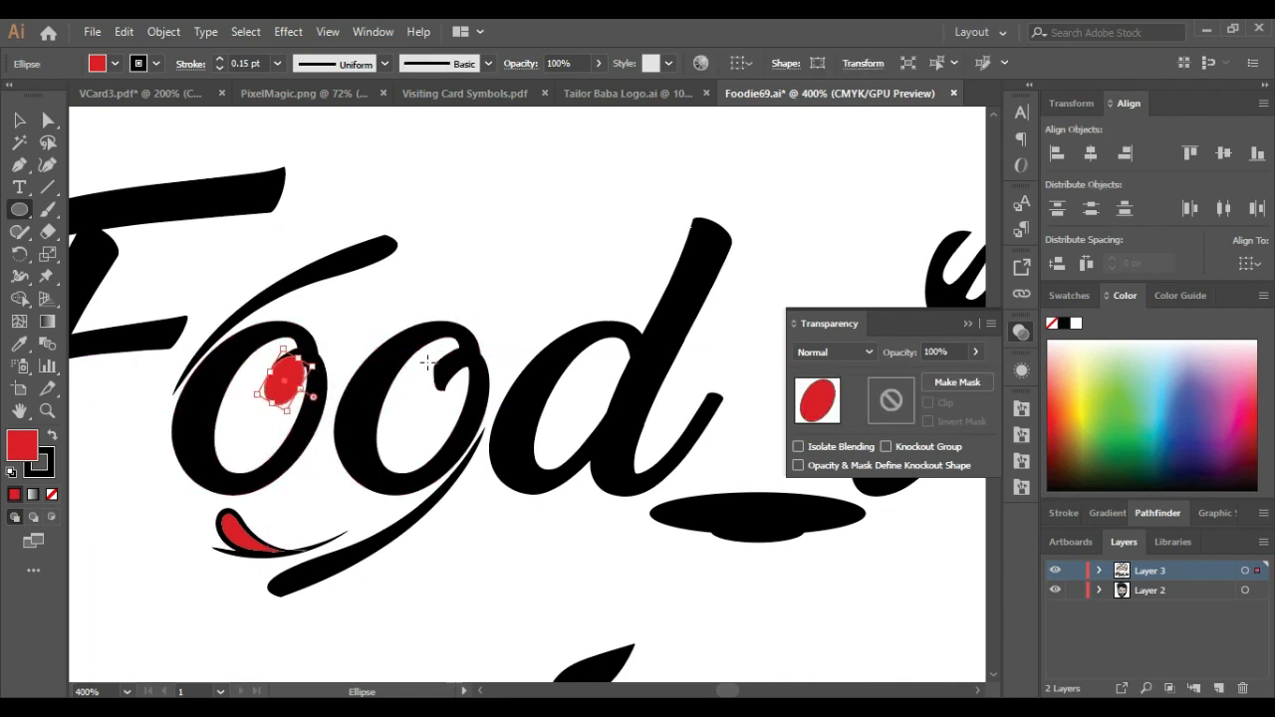
pyautogui.click(1063, 323)
pyautogui.click(1075, 323)
pyautogui.click(1064, 323)
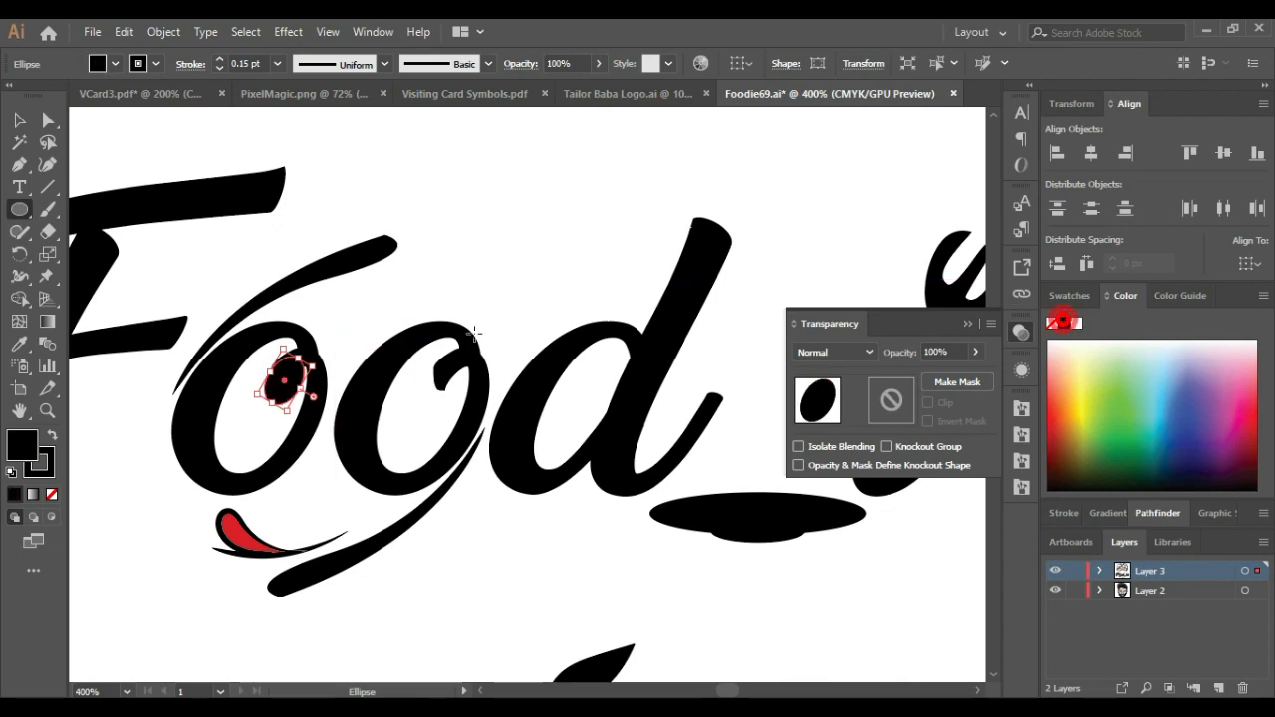
# Step: Move the black ellipse up and right so it covers the inner curl of the first o
pyautogui.click(20, 121)
pyautogui.click(379, 271)
pyautogui.click(417, 304)
pyautogui.click(282, 372)
pyautogui.scroll(2, 284, 370)
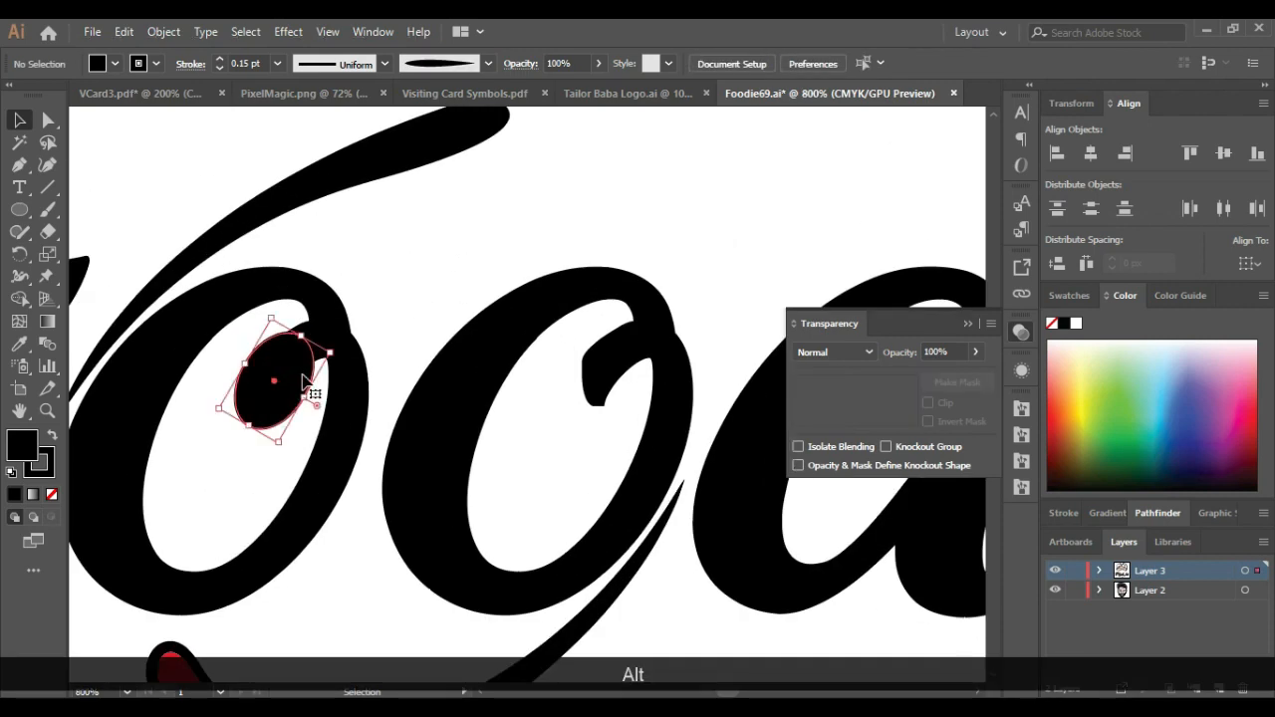
pyautogui.doubleClick(288, 370)
pyautogui.click(413, 313)
pyautogui.doubleClick(412, 312)
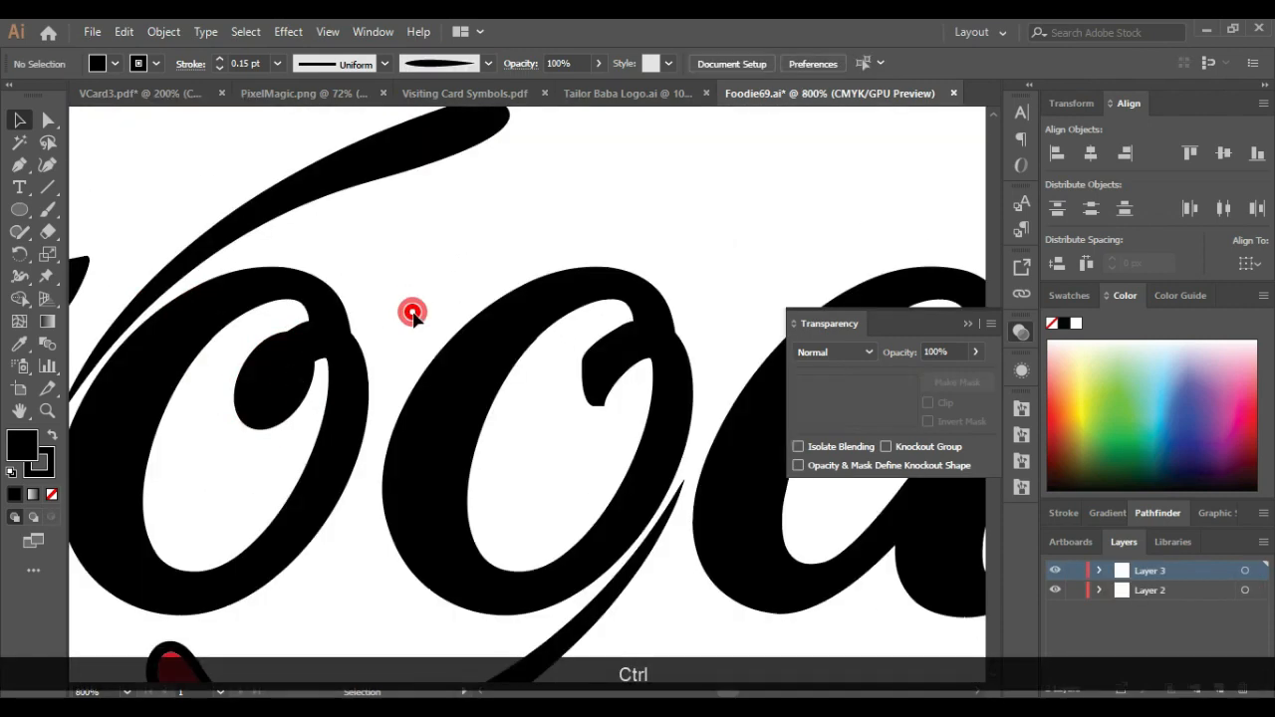
pyautogui.click(294, 381)
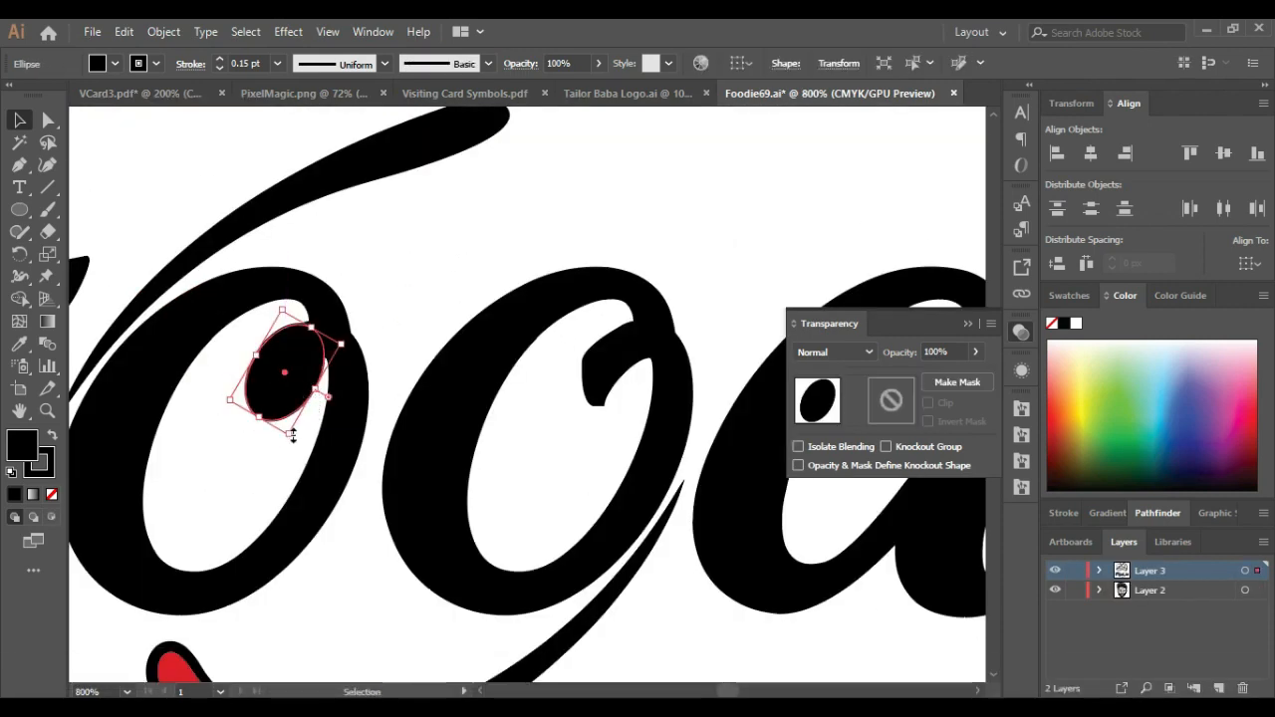
# Step: Give the black pupil a small white elliptical highlight, repeat the eye in the second o and group the ellipses
pyautogui.moveTo(293, 432); pyautogui.dragTo(284, 476)
pyautogui.moveTo(283, 407); pyautogui.dragTo(442, 277)
pyautogui.moveTo(414, 302); pyautogui.dragTo(284, 389)
pyautogui.click(387, 311)
pyautogui.scroll(-2, 388, 309)
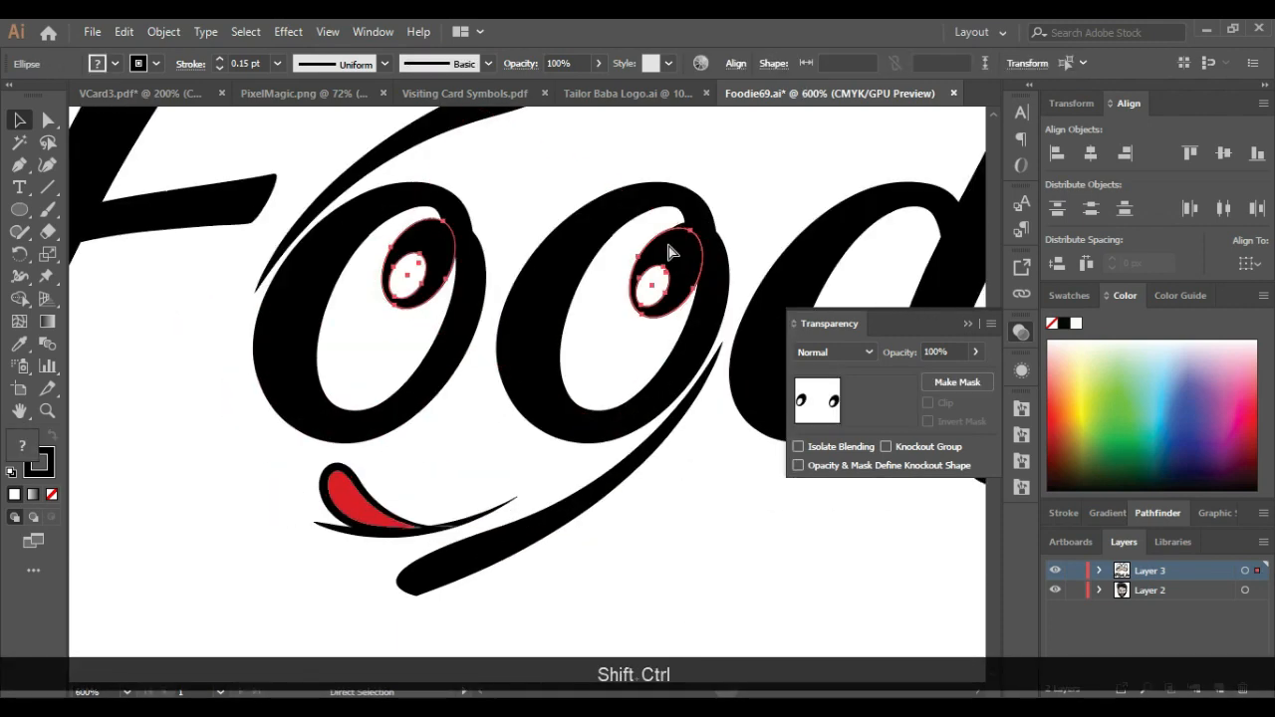
pyautogui.hotkey('ctrl', 'g')
pyautogui.click(515, 181)
# Step: Enlarge the complete wordmark and move it up over the chef's crossed arms, roughly centred on the figure
pyautogui.scroll(-6, 498, 305)
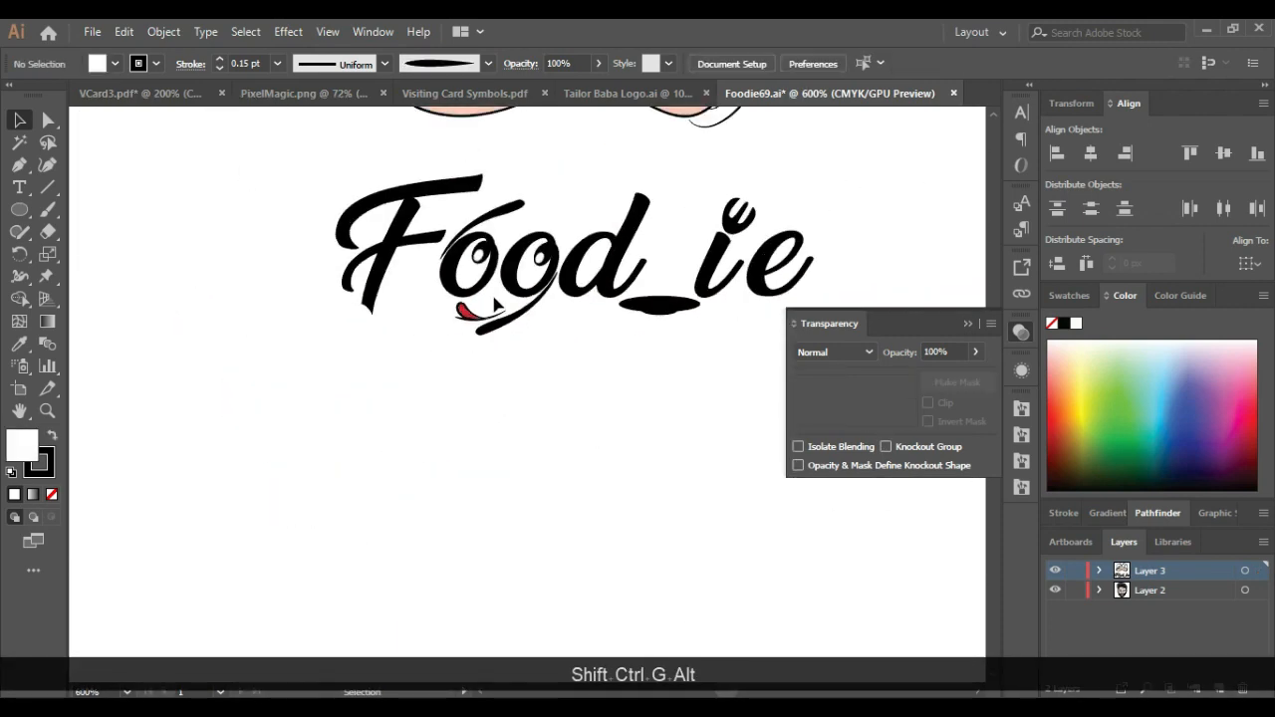
pyautogui.moveTo(411, 231); pyautogui.dragTo(805, 370)
pyautogui.moveTo(591, 336); pyautogui.dragTo(519, 223)
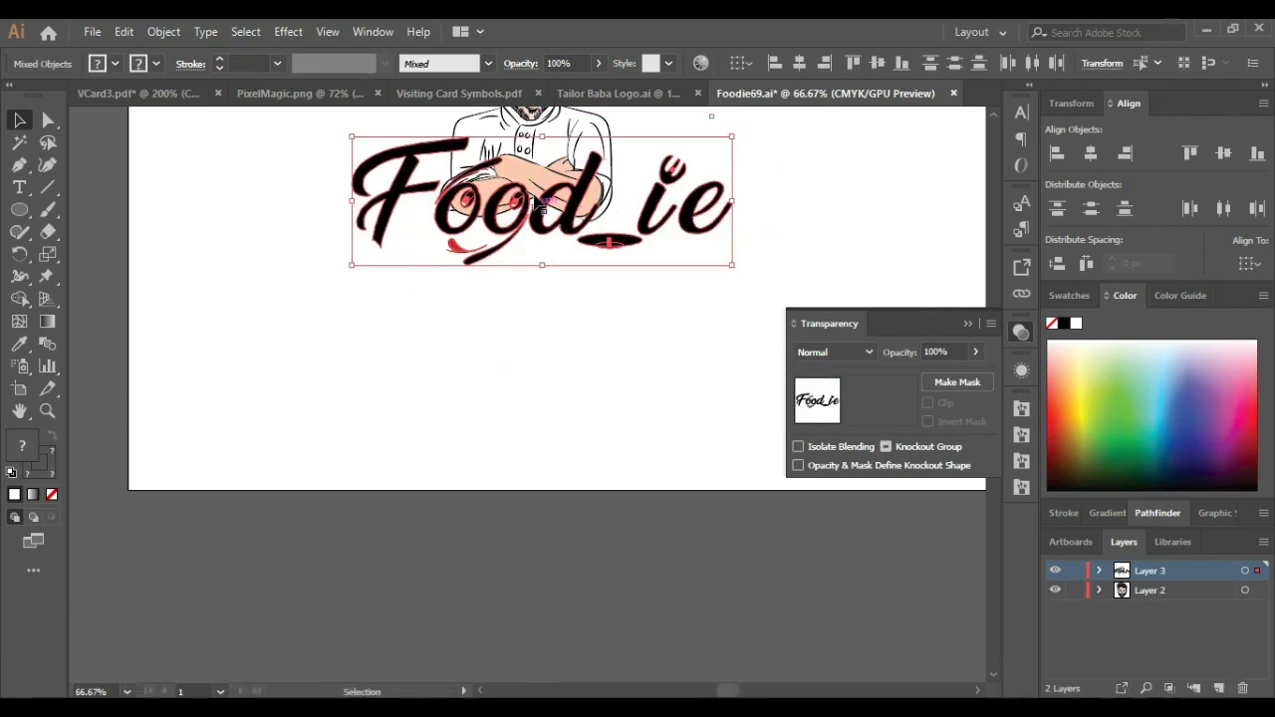
pyautogui.scroll(-3, 534, 288)
pyautogui.scroll(-1, 535, 289)
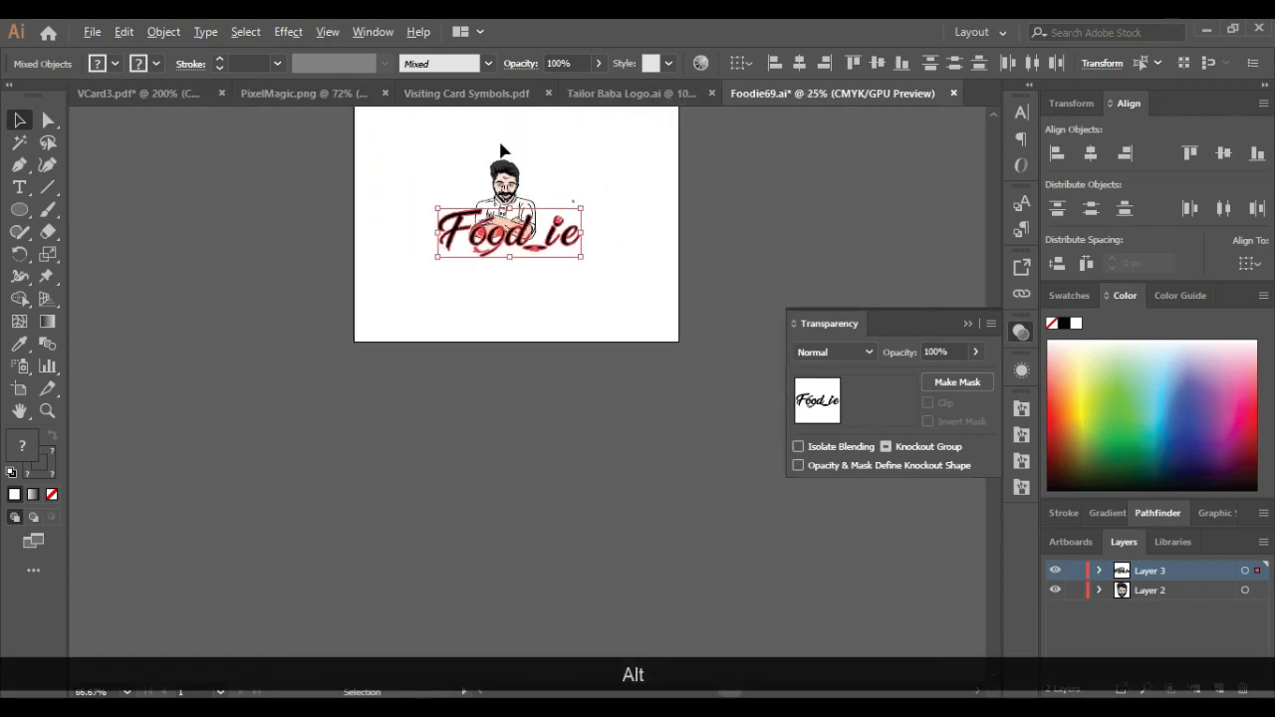
pyautogui.scroll(2, 498, 187)
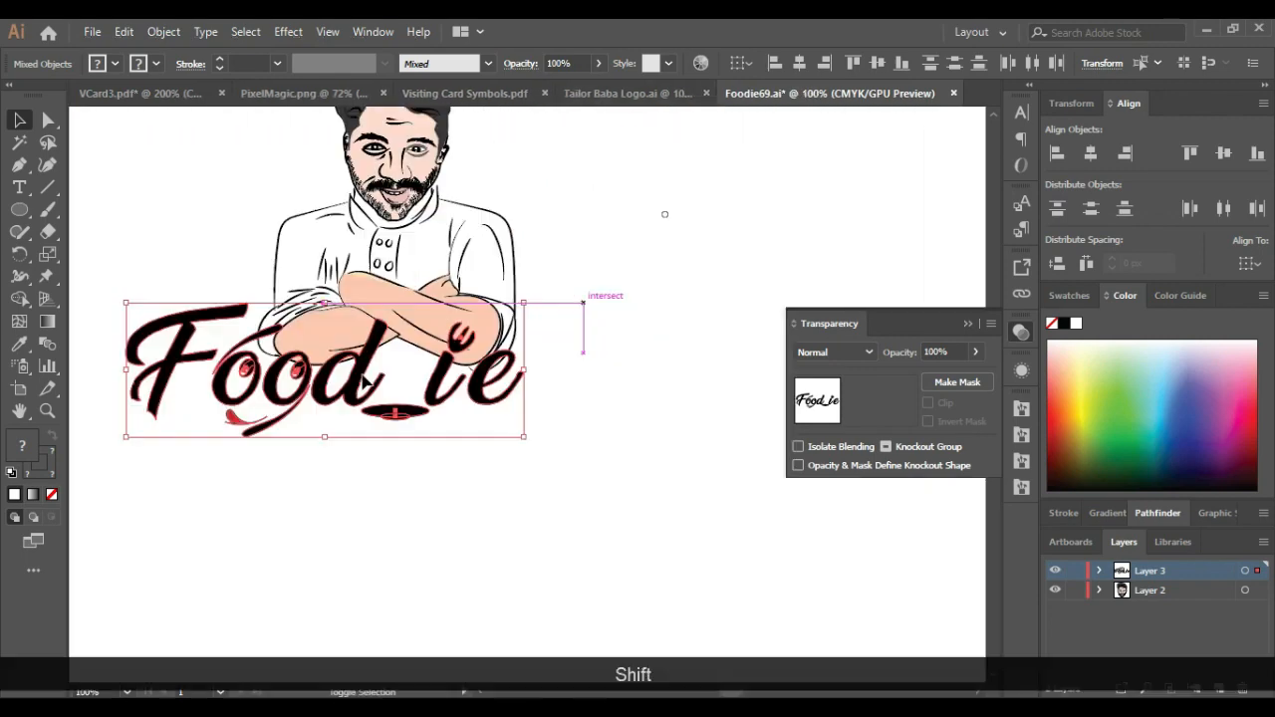
pyautogui.moveTo(365, 381); pyautogui.dragTo(426, 379)
pyautogui.click(647, 288)
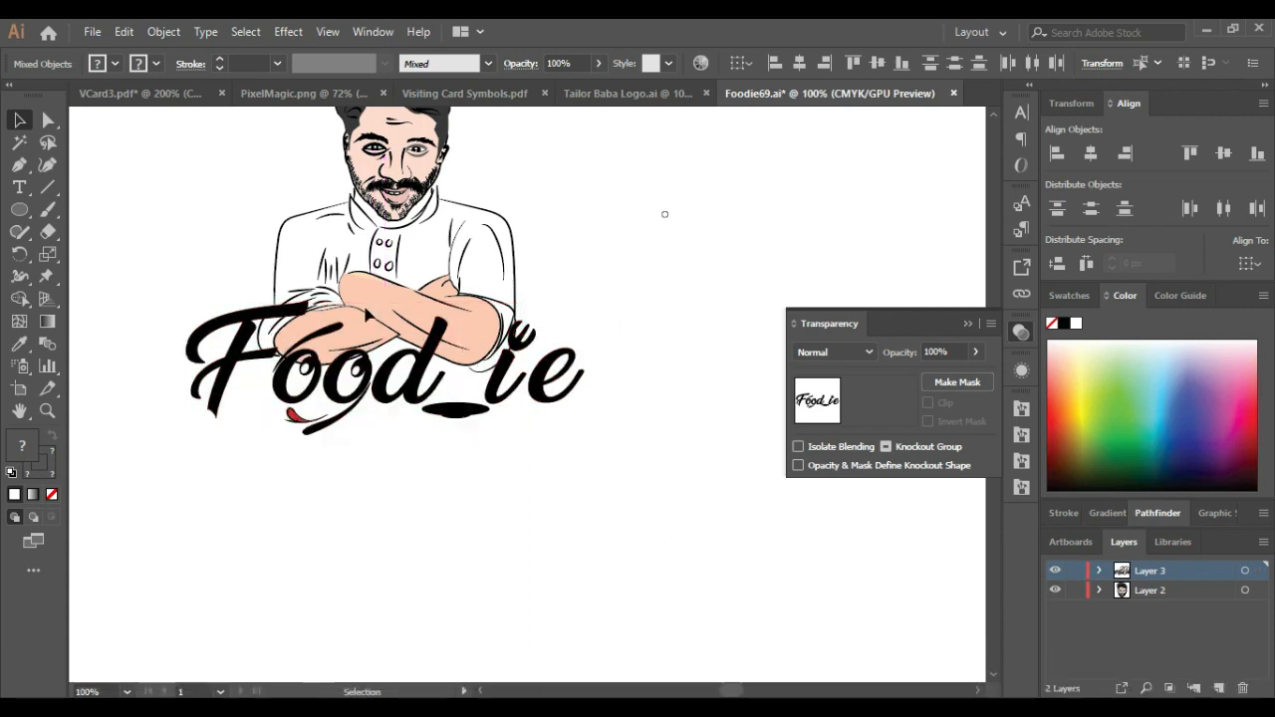
# Step: Draw a white ellipse about 320 × 119 px over the wordmark, copy it slightly lower and to the left, and select both ellipses
pyautogui.click(192, 239)
pyautogui.press('l')
pyautogui.moveTo(191, 225); pyautogui.dragTo(609, 382)
pyautogui.press('v')
pyautogui.click(424, 298)
pyautogui.moveTo(424, 298); pyautogui.dragTo(402, 373)
pyautogui.click(687, 301)
pyautogui.click(520, 356)
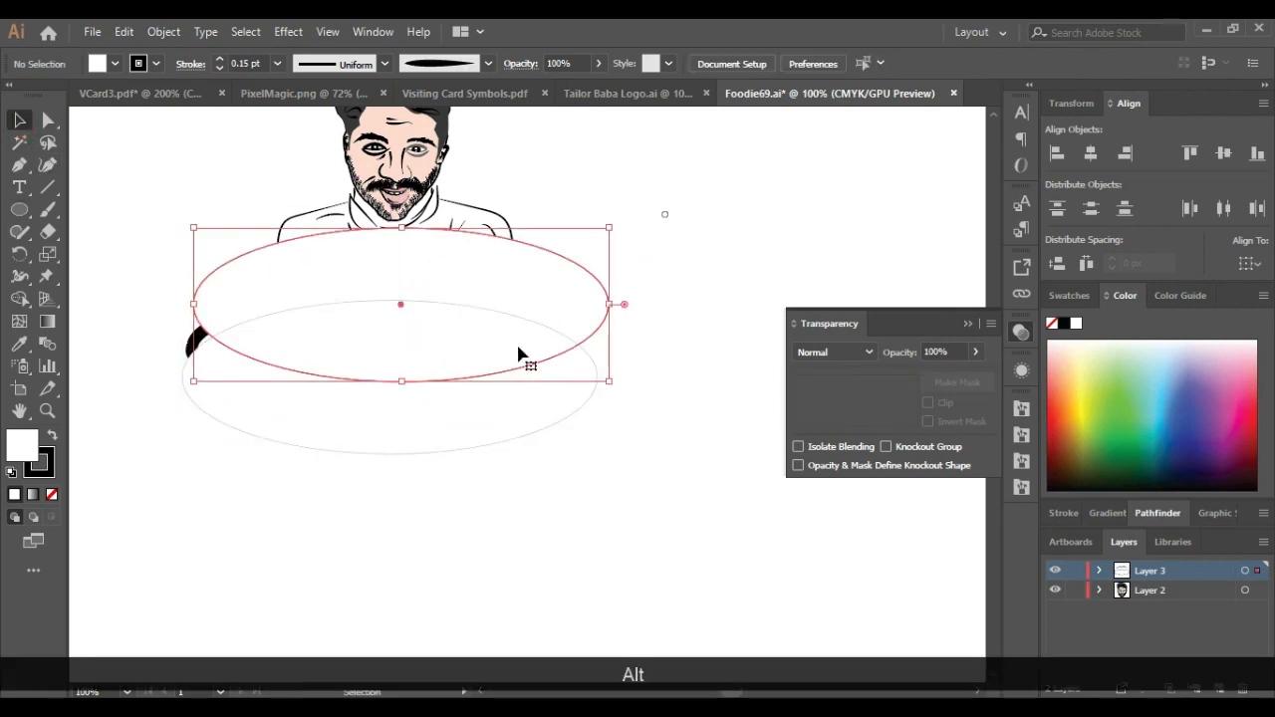
pyautogui.keyDown('shift'); pyautogui.click(528, 287); pyautogui.keyUp('shift')
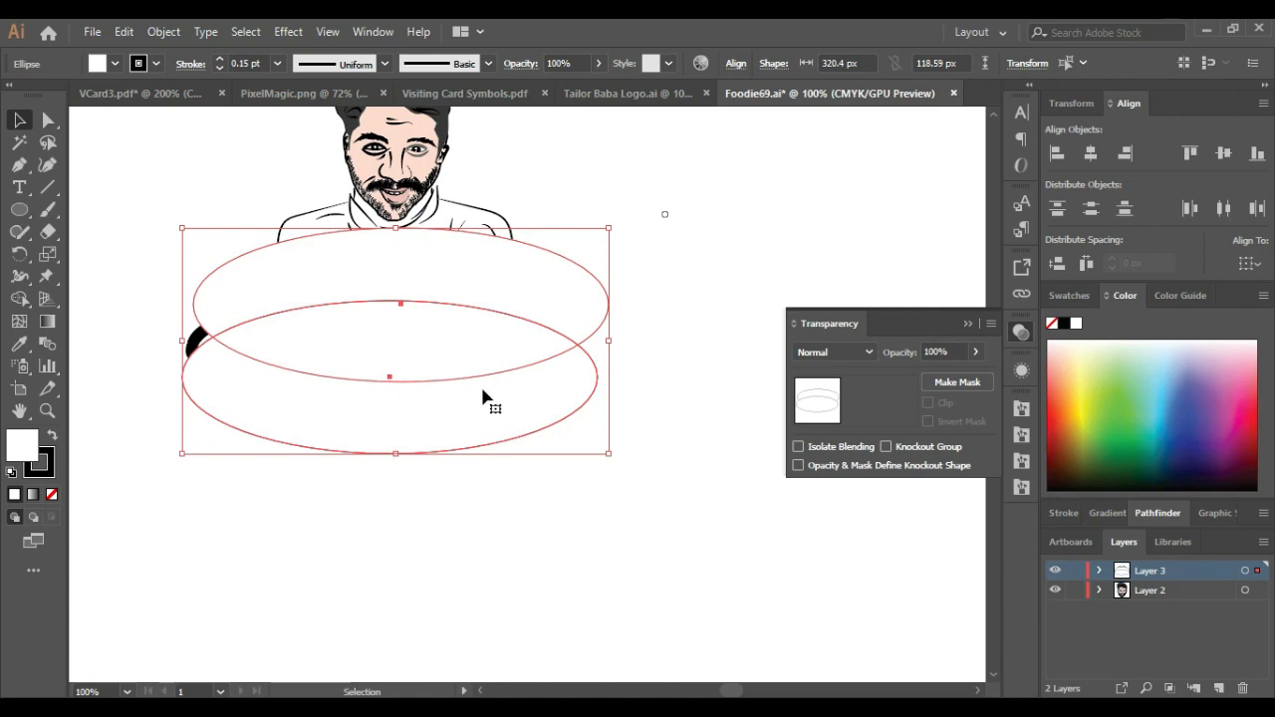
# Step: Enlarge the lower white ellipse around its centre so it extends beyond the upper one on both sides, and select both ellipses
pyautogui.click(662, 413)
pyautogui.click(565, 418)
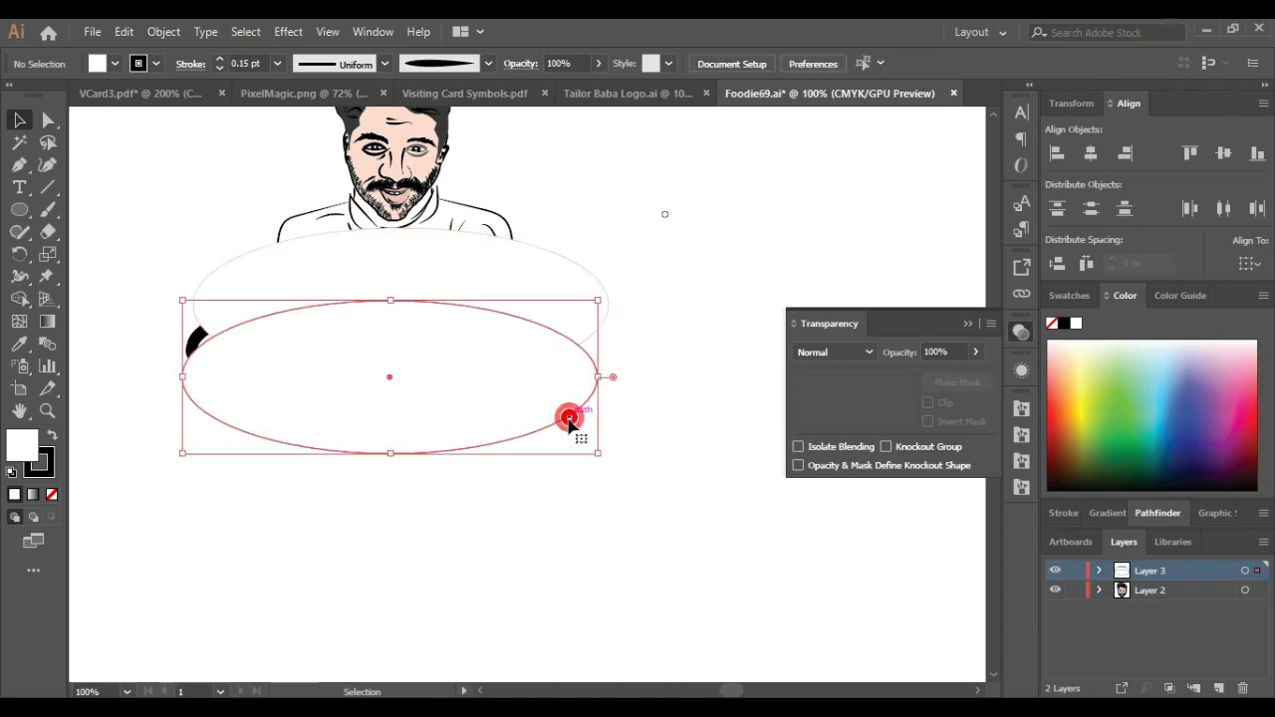
pyautogui.moveTo(600, 456); pyautogui.dragTo(647, 471)
pyautogui.click(708, 319)
pyautogui.click(577, 267)
pyautogui.keyDown('shift'); pyautogui.click(637, 364); pyautogui.keyUp('shift')
# Step: Divide the two overlapping ellipses with Pathfinder and delete the overlap and upper pieces, leaving only the lower crescent
pyautogui.click(1167, 521)
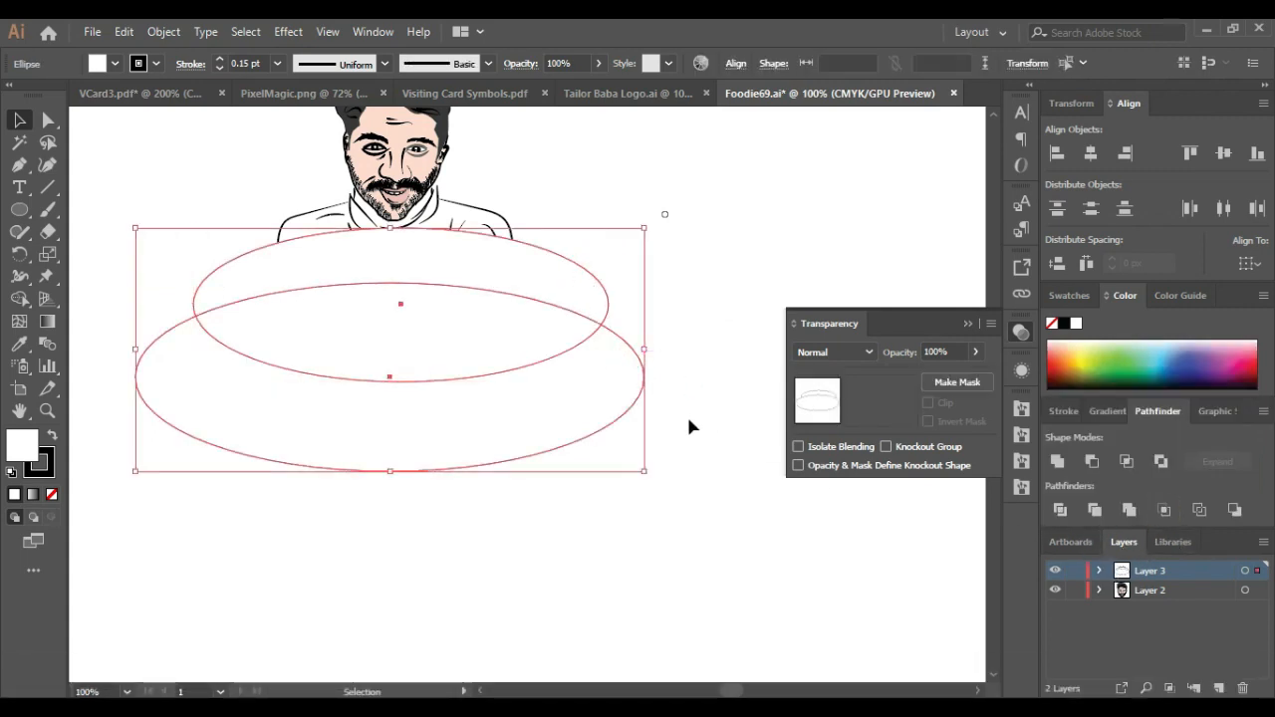
pyautogui.click(1073, 542)
pyautogui.click(1115, 543)
pyautogui.click(1170, 542)
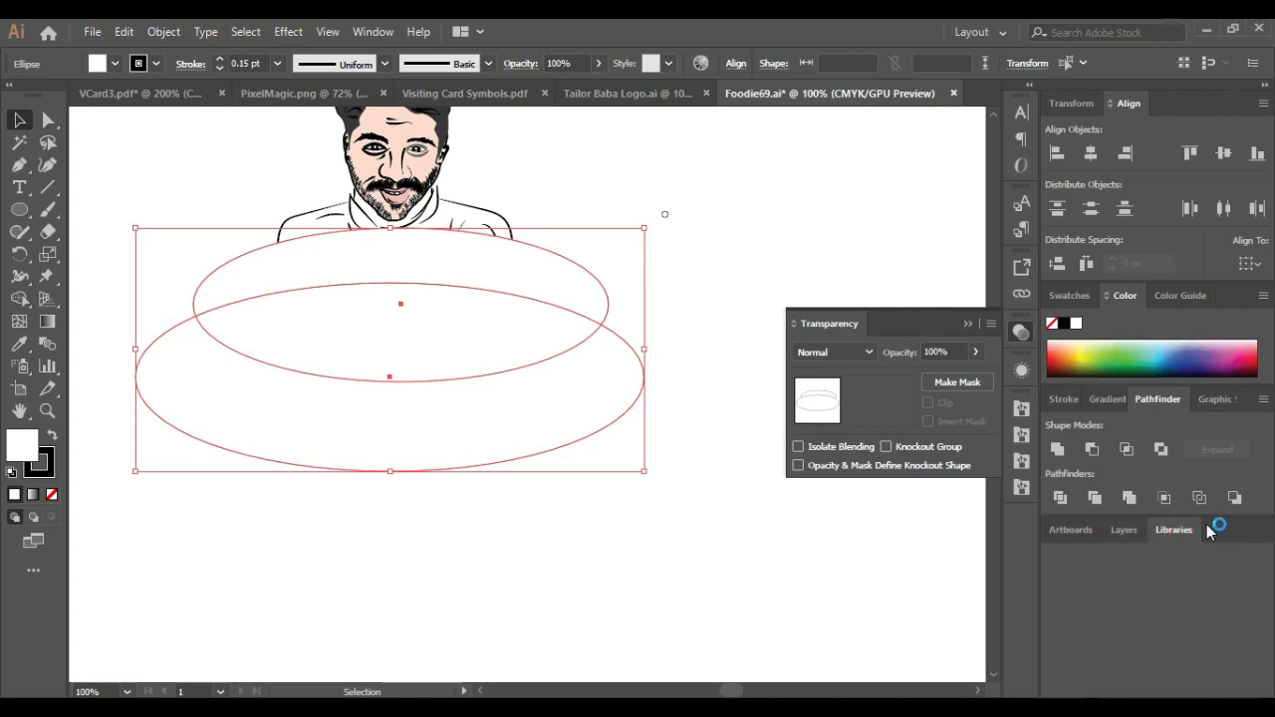
pyautogui.click(1059, 498)
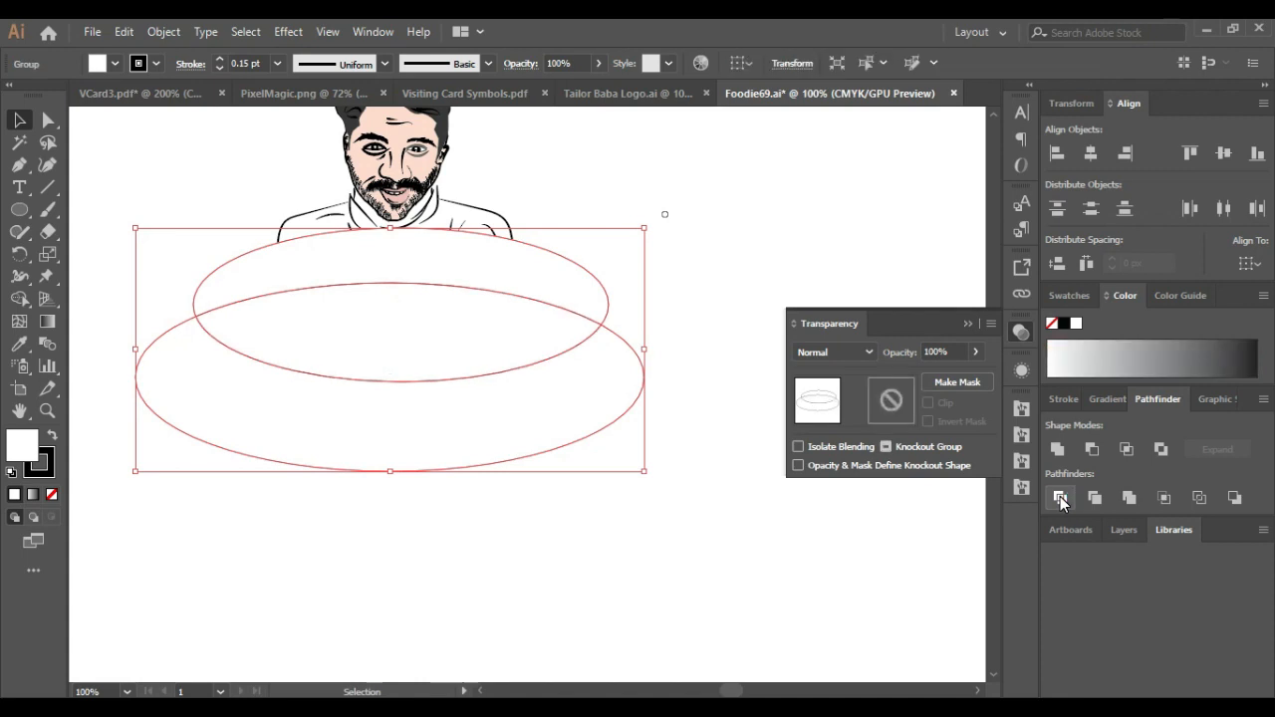
pyautogui.click(518, 325)
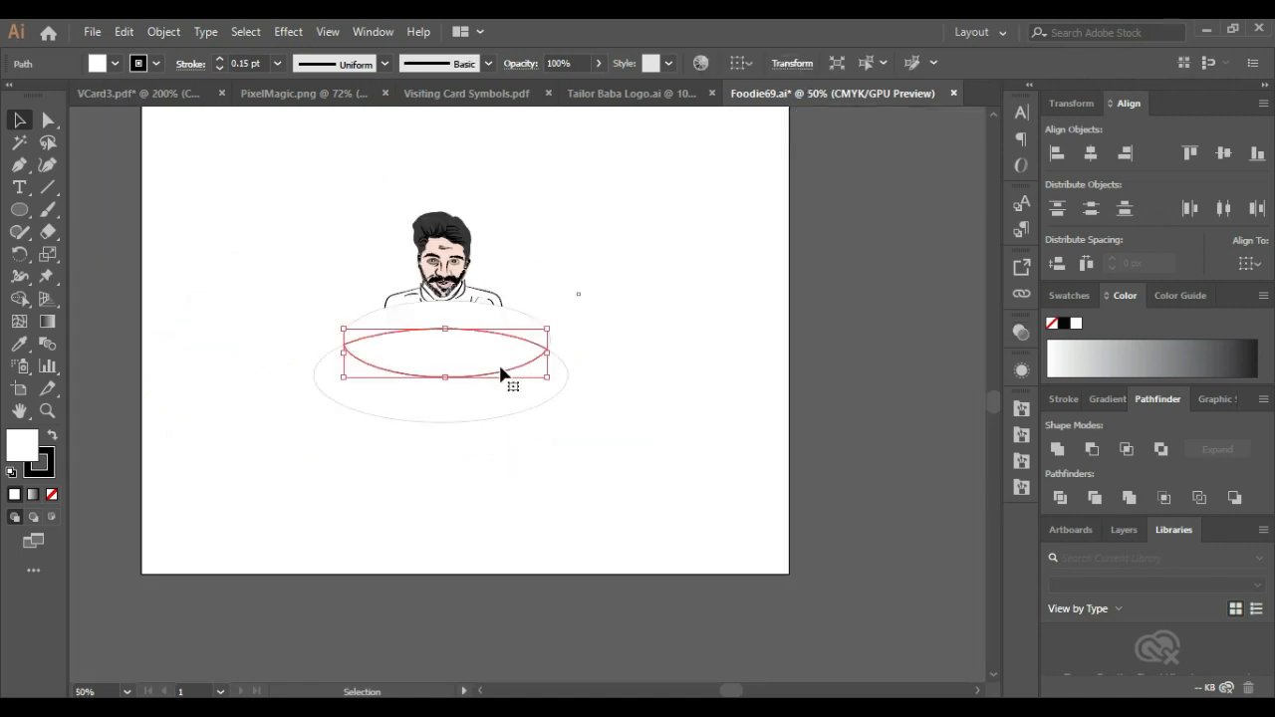
pyautogui.scroll(2, 500, 368)
pyautogui.click(355, 271)
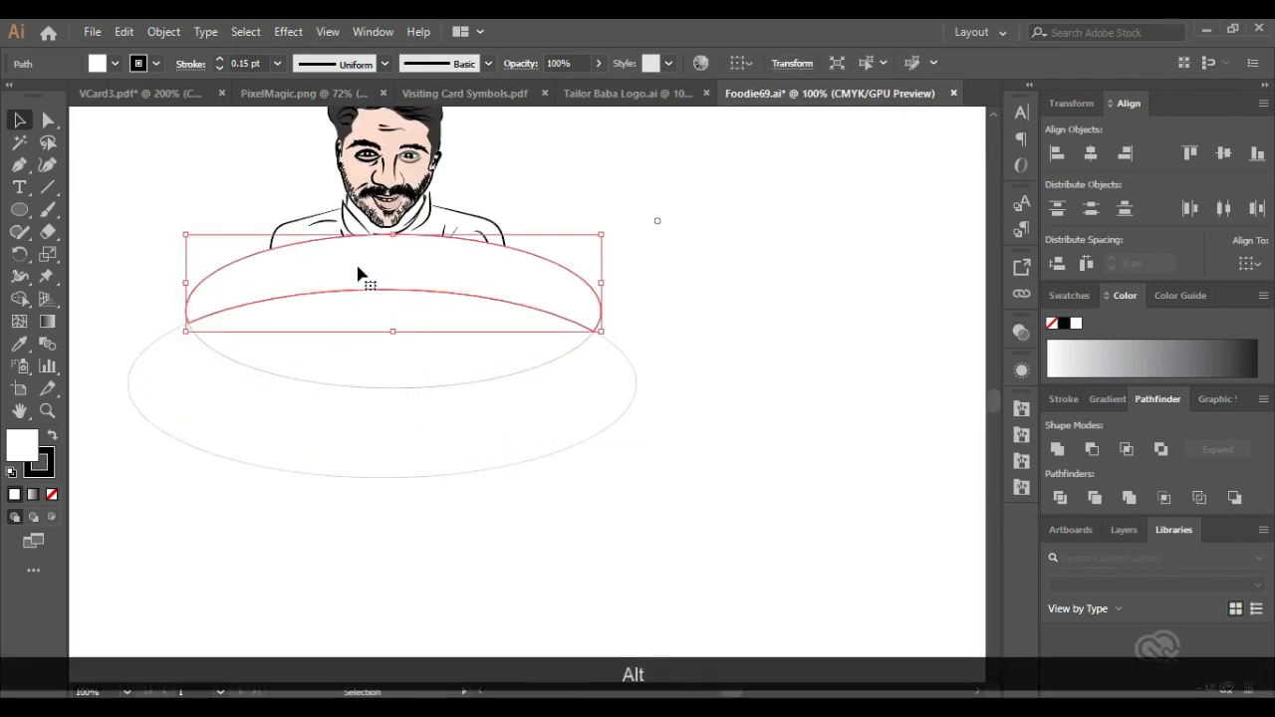
pyautogui.press('Delete')
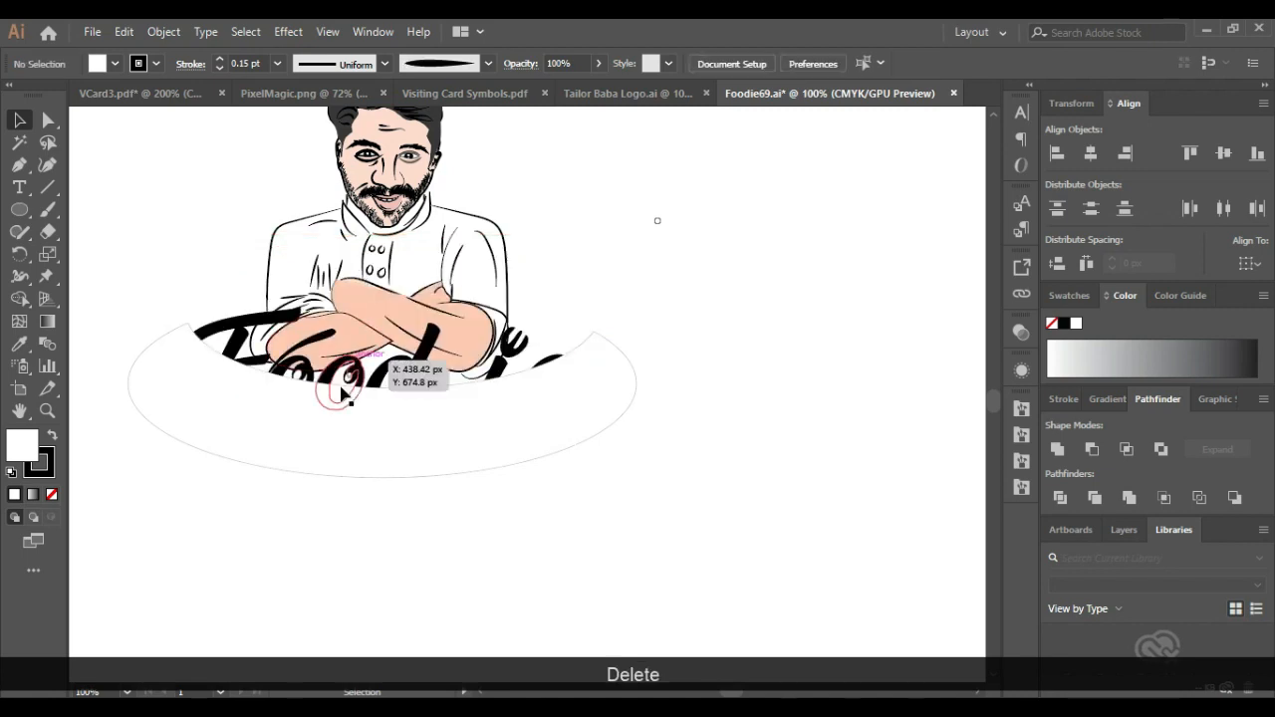
# Step: Move the white crescent down clear of the wordmark and group the wordmark's letters and decorations
pyautogui.click(336, 408)
pyautogui.moveTo(548, 379); pyautogui.dragTo(547, 366)
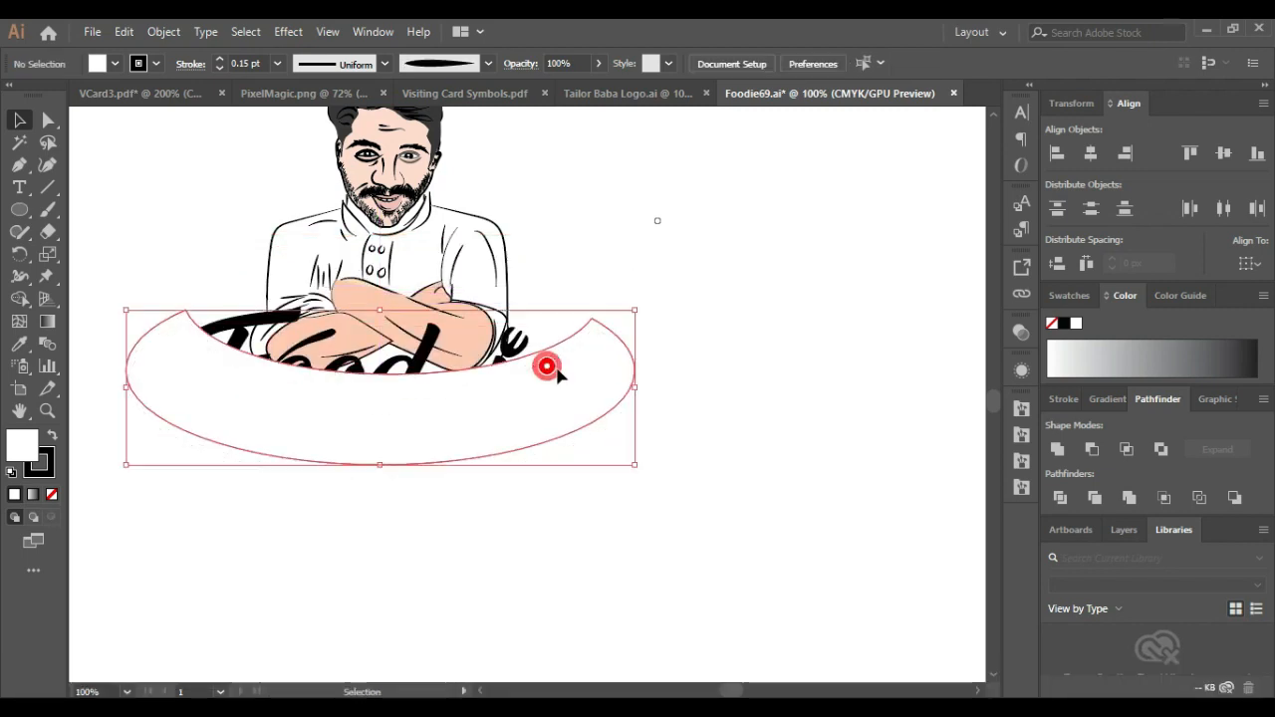
pyautogui.click(239, 322)
pyautogui.moveTo(439, 418); pyautogui.dragTo(433, 568)
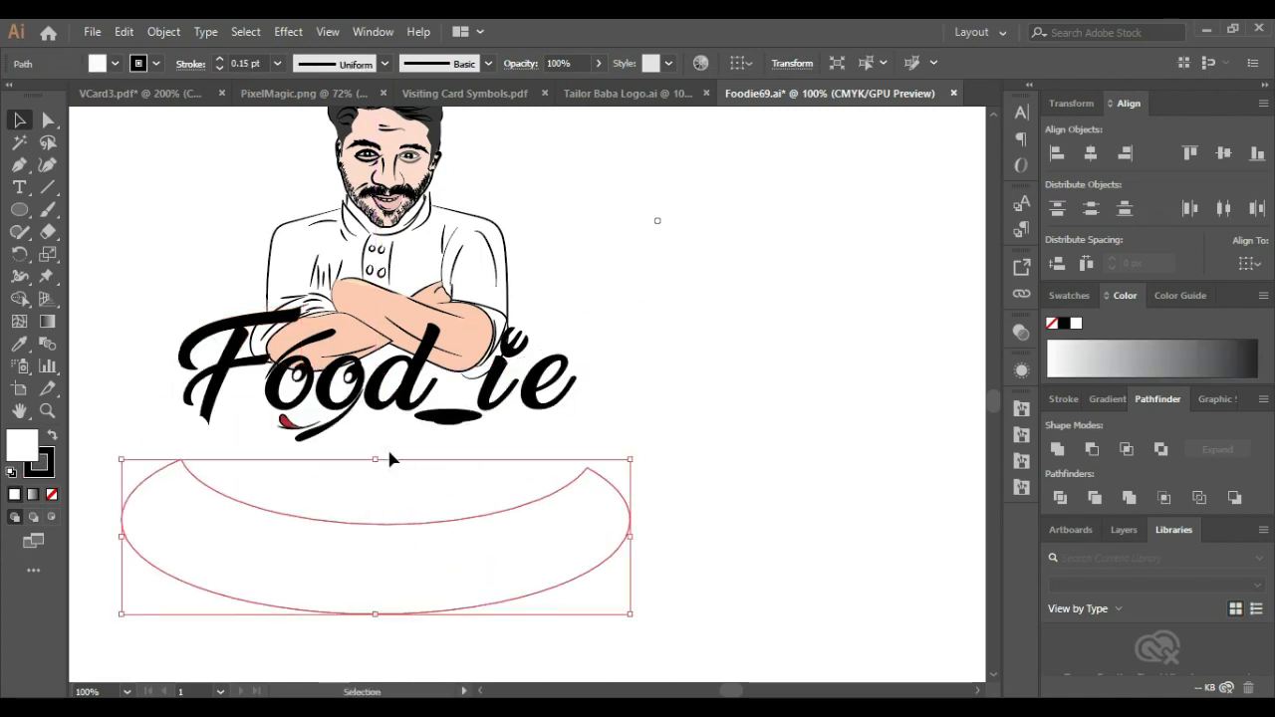
pyautogui.click(341, 404)
pyautogui.keyDown('shift'); pyautogui.click(307, 403); pyautogui.keyUp('shift')
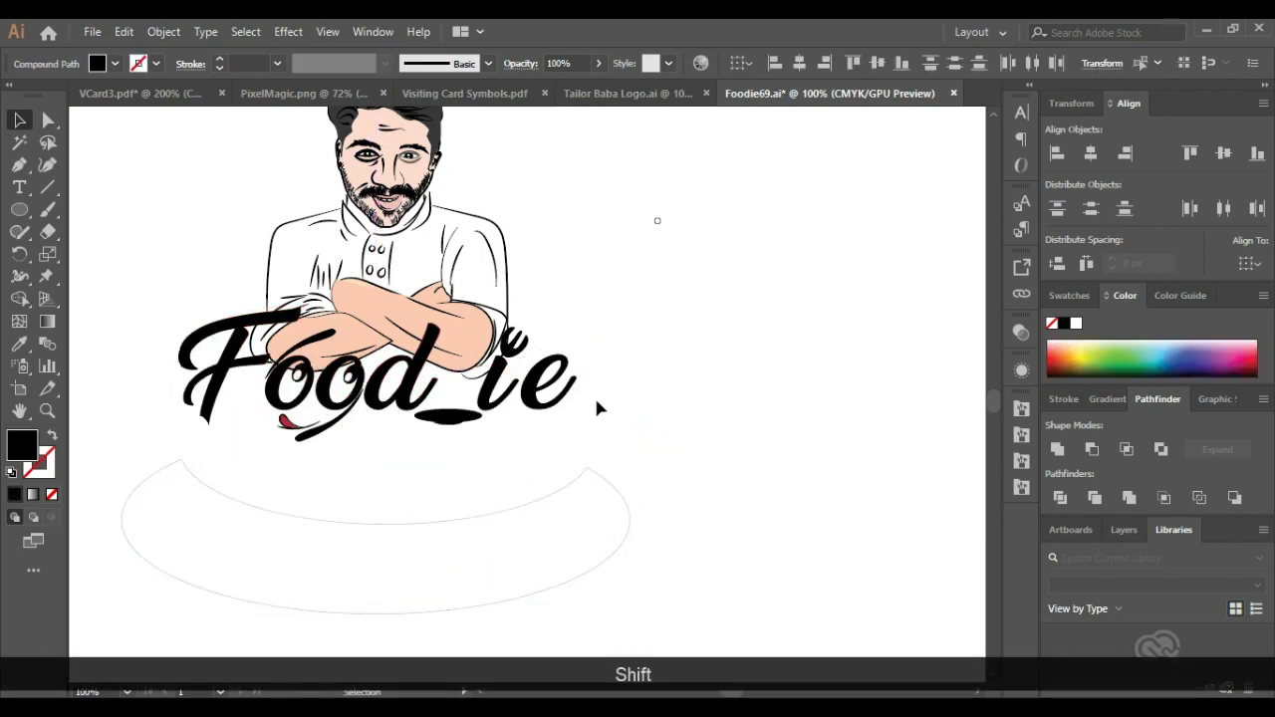
pyautogui.moveTo(179, 429); pyautogui.dragTo(583, 308)
pyautogui.hotkey('ctrl', 'g')
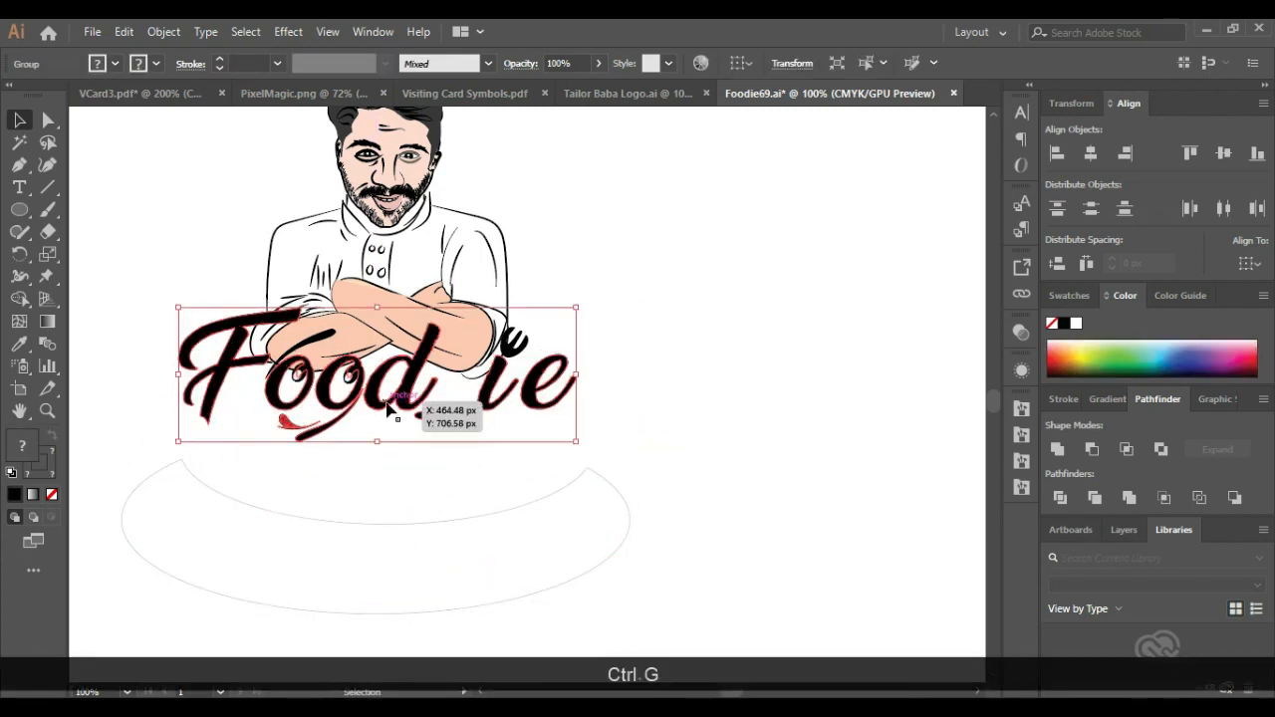
# Step: Bring the wordmark group to the front and move the crescent back up behind it
pyautogui.rightClick(387, 409)
pyautogui.moveTo(535, 310)
pyautogui.click(647, 306)
pyautogui.moveTo(548, 531); pyautogui.dragTo(548, 376)
pyautogui.click(694, 400)
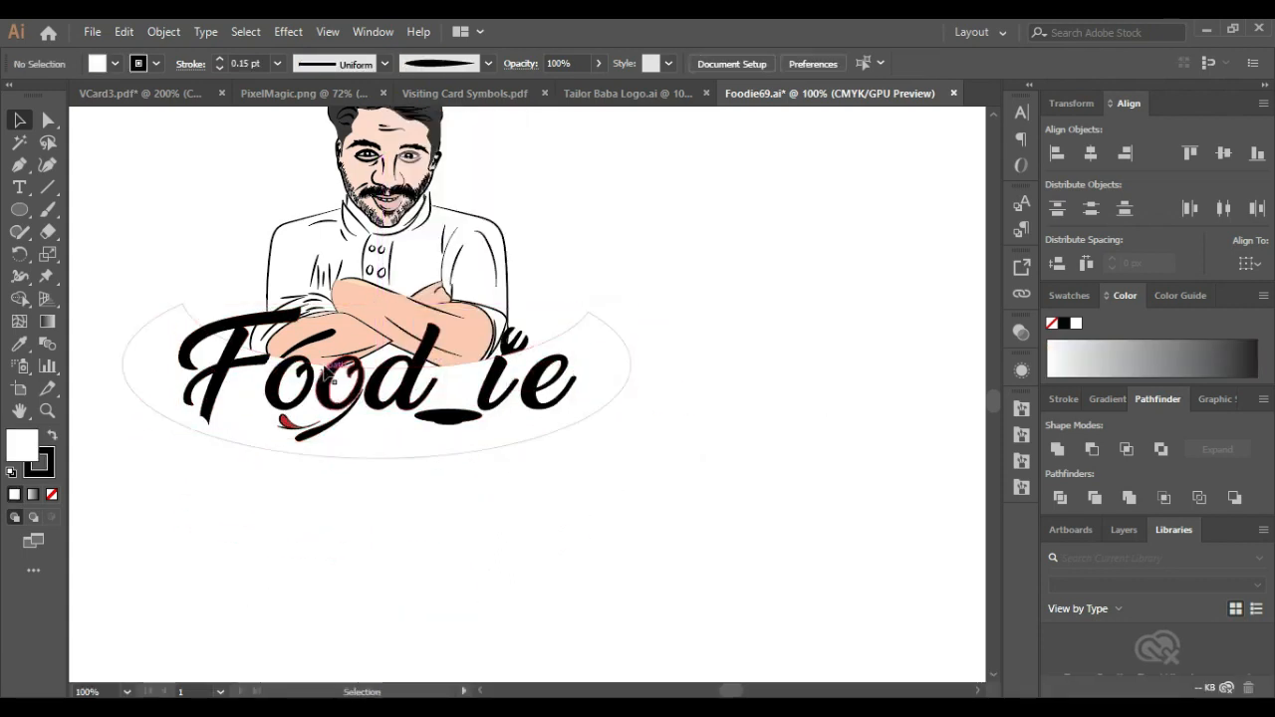
# Step: Bring the accent stroke above the first o to the front and group it with the wordmark
pyautogui.click(319, 345)
pyautogui.rightClick(319, 399)
pyautogui.moveTo(555, 600)
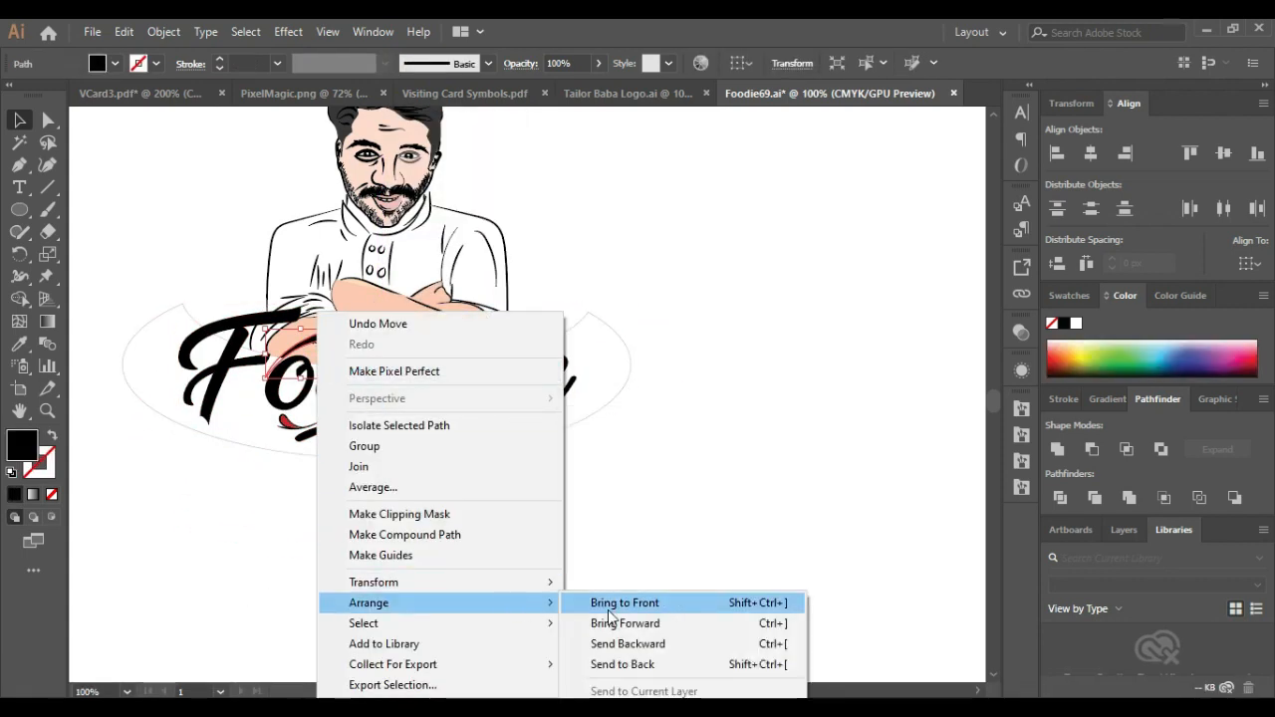
pyautogui.click(637, 600)
pyautogui.click(686, 559)
pyautogui.scroll(2, 283, 390)
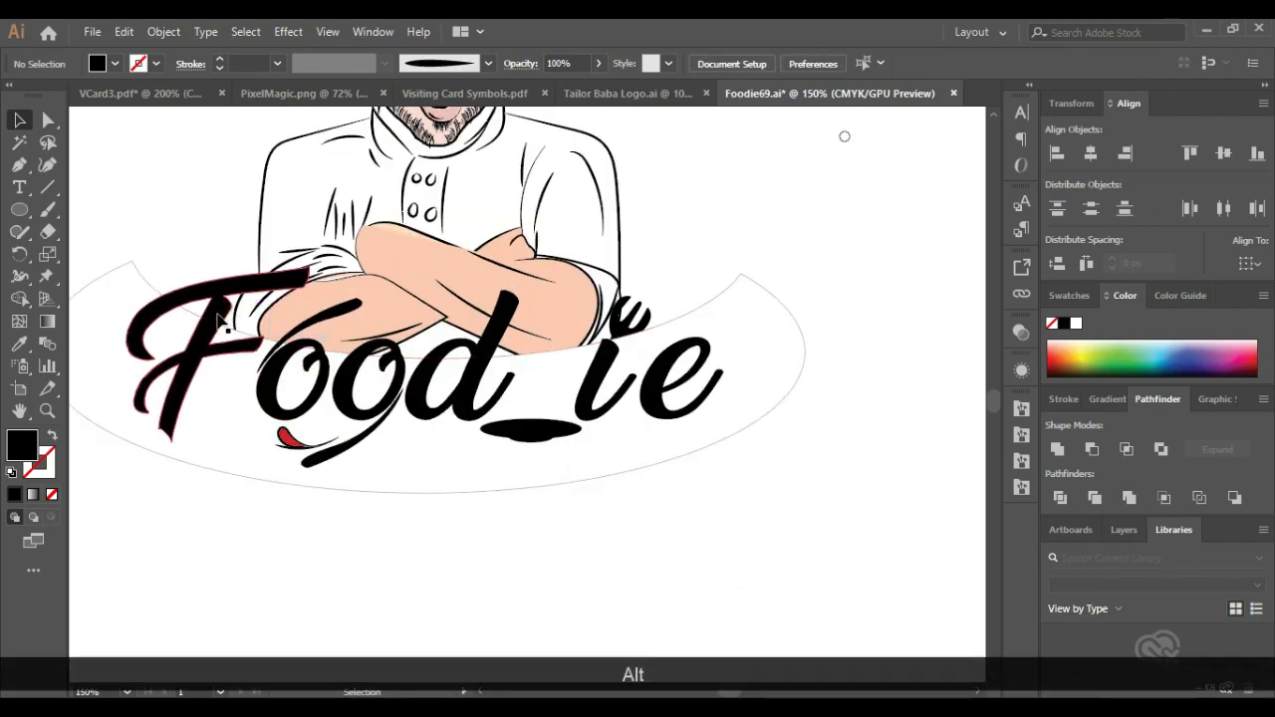
pyautogui.click(304, 336)
pyautogui.keyDown('shift'); pyautogui.click(307, 334); pyautogui.keyUp('shift')
pyautogui.hotkey('ctrl', 'g')
pyautogui.click(719, 544)
# Step: Nudge the white crescent slightly up and bring the fork over the i to the front
pyautogui.scroll(-1, 725, 428)
pyautogui.moveTo(754, 367); pyautogui.dragTo(754, 360)
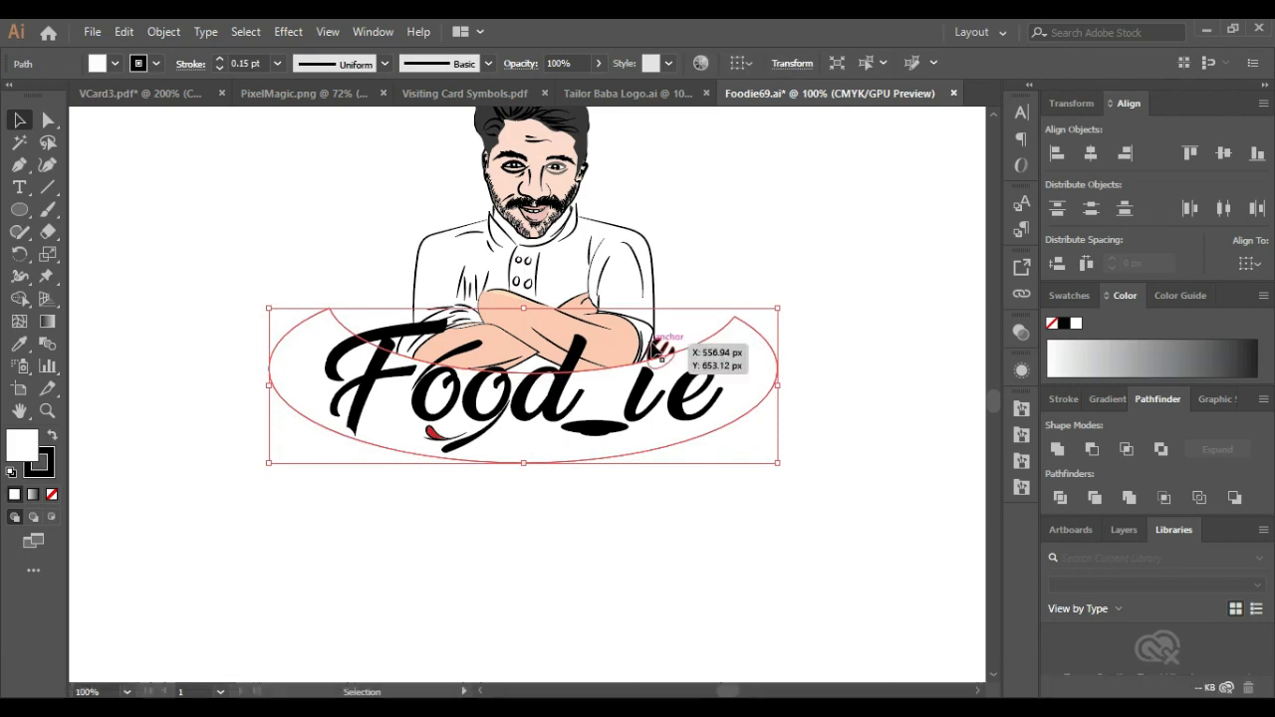
pyautogui.rightClick(652, 344)
pyautogui.click(930, 603)
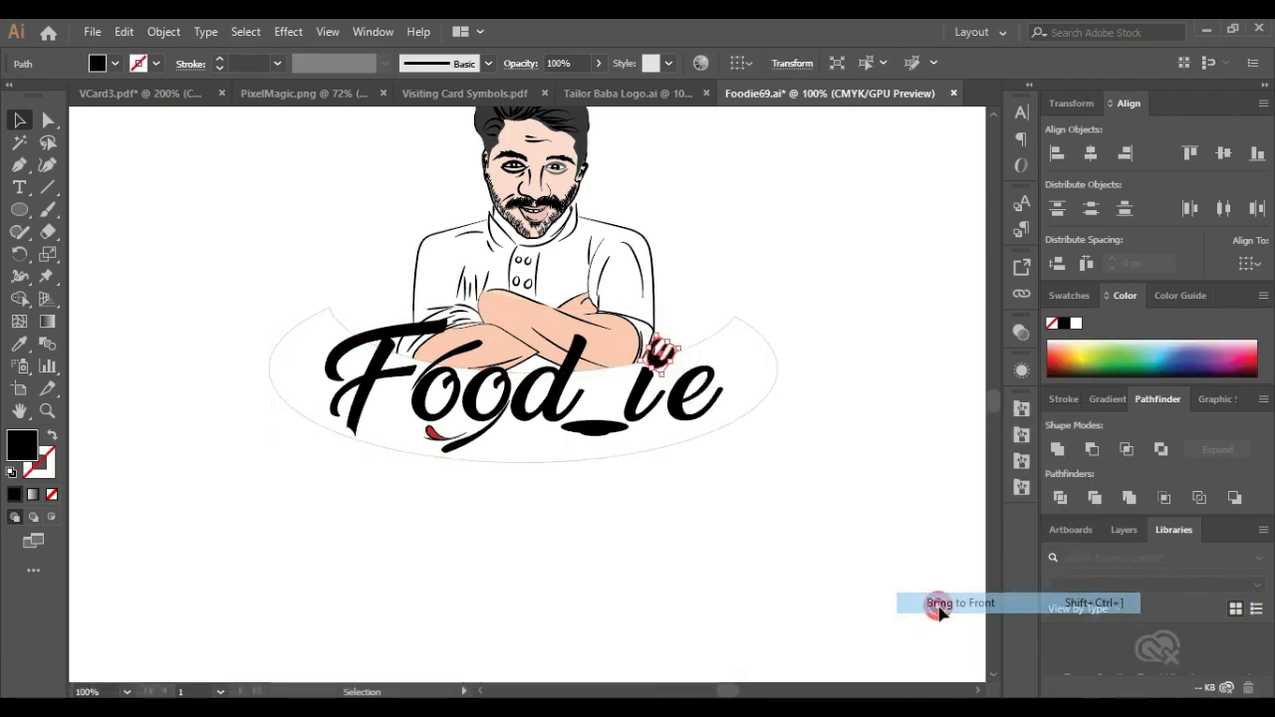
pyautogui.click(369, 385)
pyautogui.keyDown('shift'); pyautogui.click(419, 387); pyautogui.keyUp('shift')
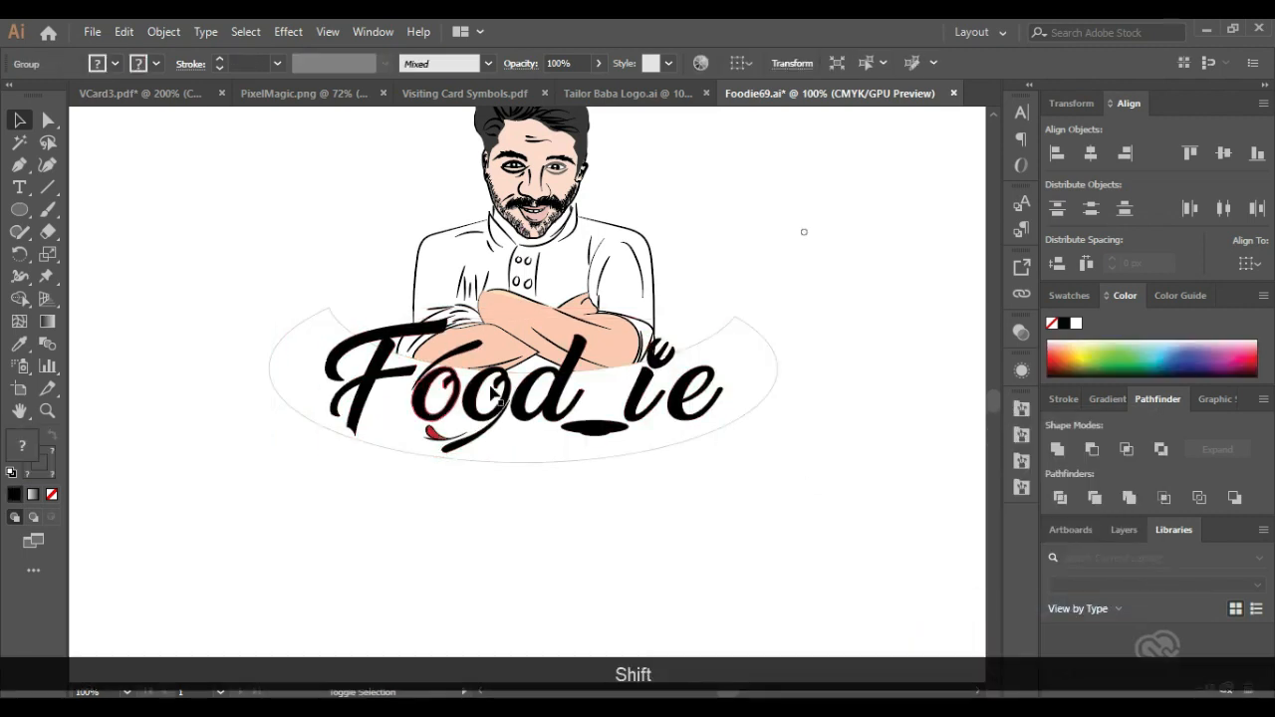
pyautogui.keyDown('shift'); pyautogui.click(463, 350); pyautogui.keyUp('shift')
pyautogui.keyDown('shift'); pyautogui.click(496, 392); pyautogui.keyUp('shift')
pyautogui.keyDown('shift'); pyautogui.click(567, 395); pyautogui.keyUp('shift')
pyautogui.keyDown('shift'); pyautogui.click(599, 418); pyautogui.keyUp('shift')
pyautogui.keyDown('shift'); pyautogui.click(633, 406); pyautogui.keyUp('shift')
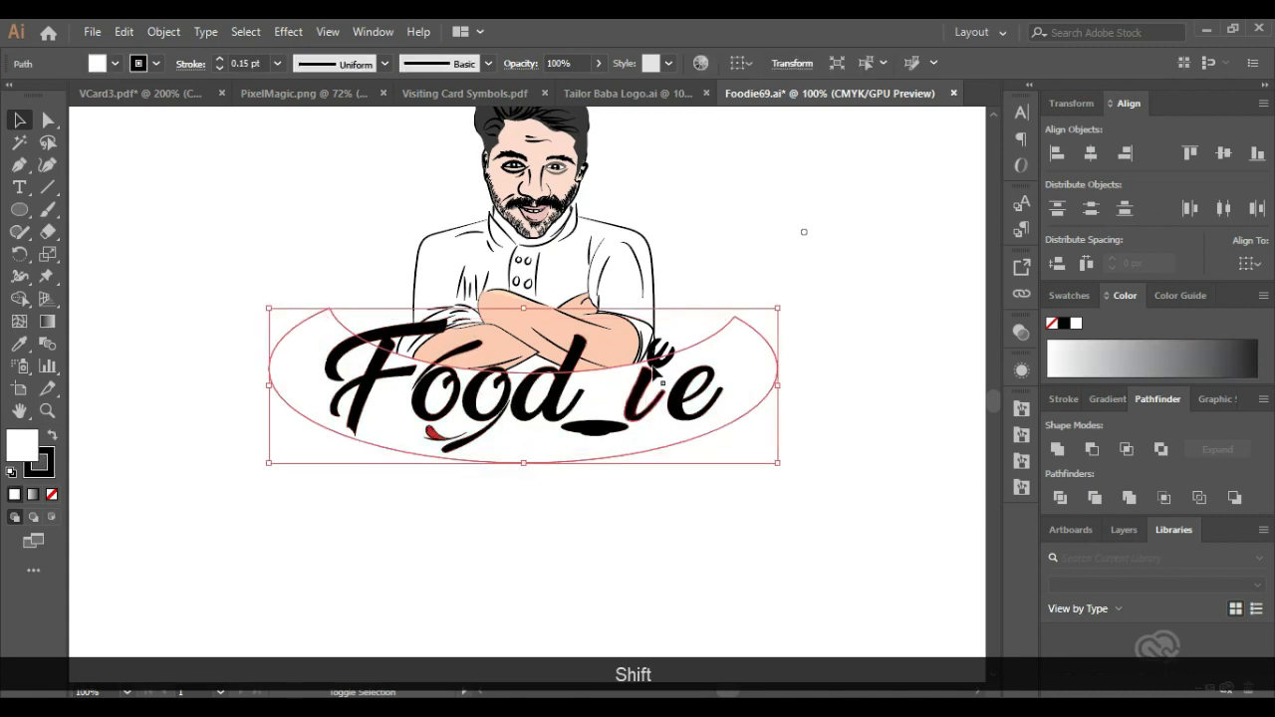
pyautogui.keyDown('shift'); pyautogui.click(658, 349); pyautogui.keyUp('shift')
pyautogui.keyDown('shift'); pyautogui.click(419, 397); pyautogui.keyUp('shift')
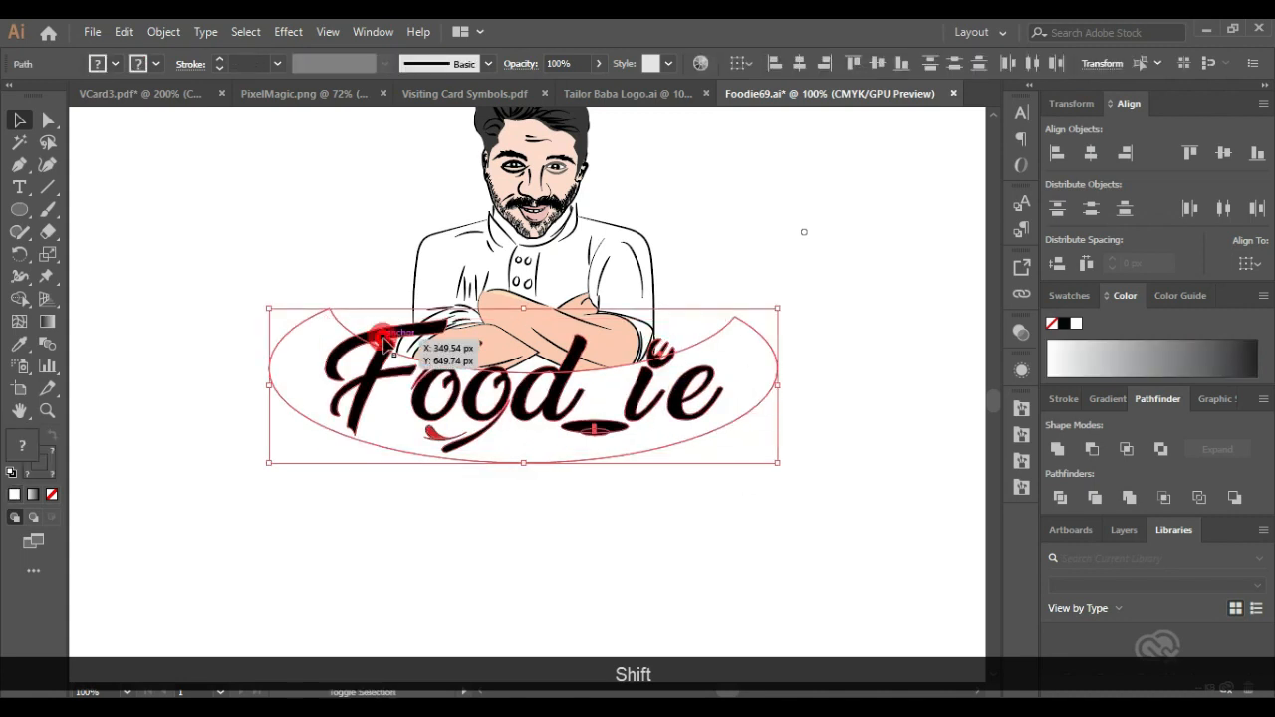
pyautogui.click(446, 550)
# Step: Group the fork over the i with the rest of the wordmark
pyautogui.click(367, 387)
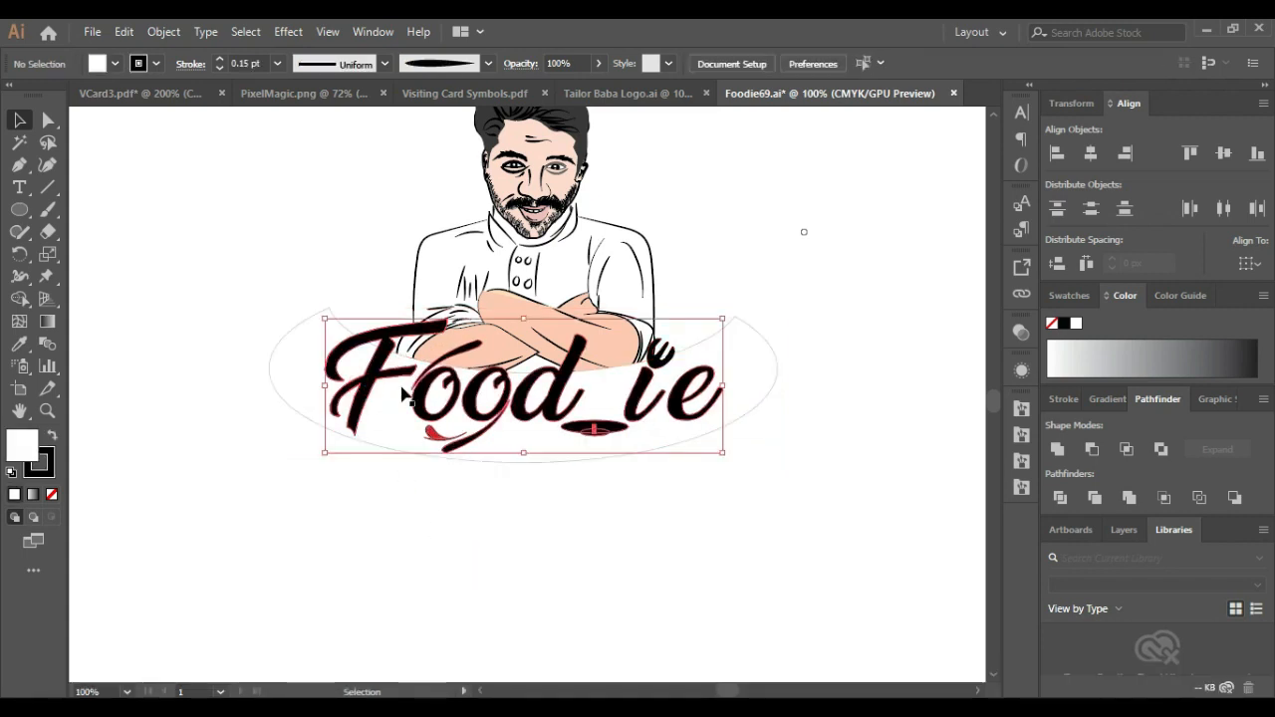
pyautogui.keyDown('shift'); pyautogui.click(658, 359); pyautogui.keyUp('shift')
pyautogui.hotkey('ctrl', 'g')
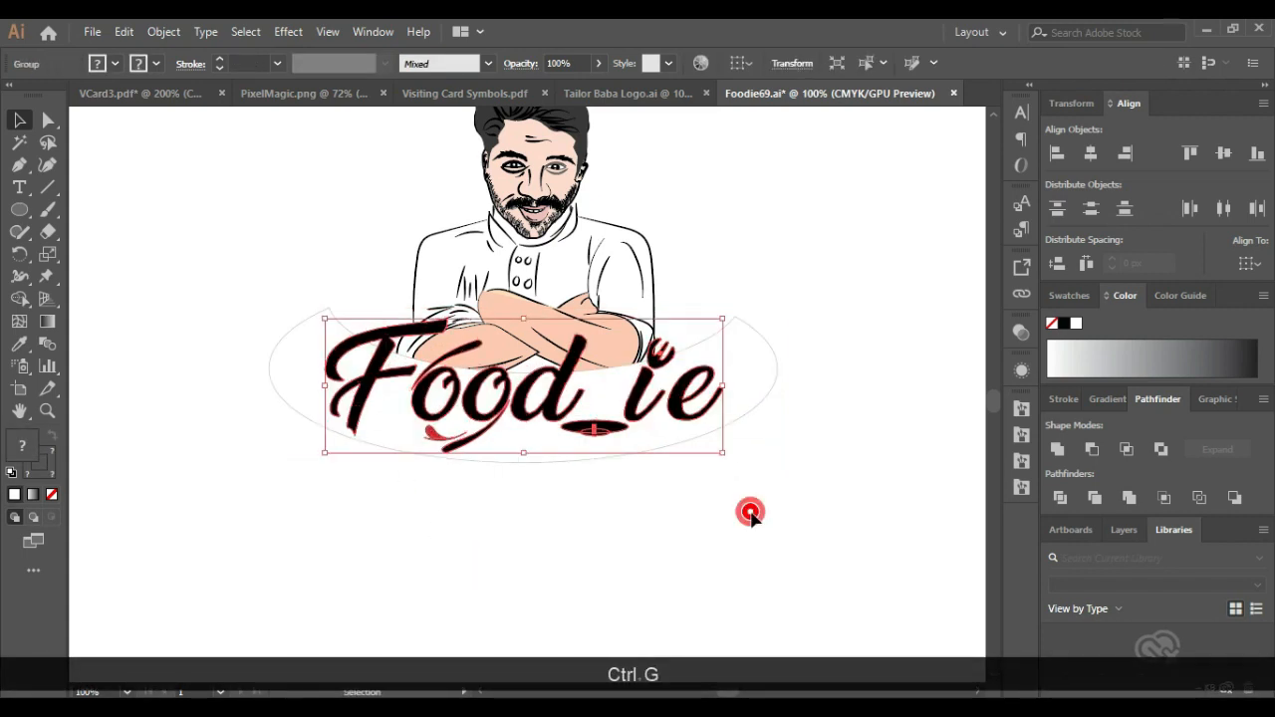
pyautogui.click(751, 518)
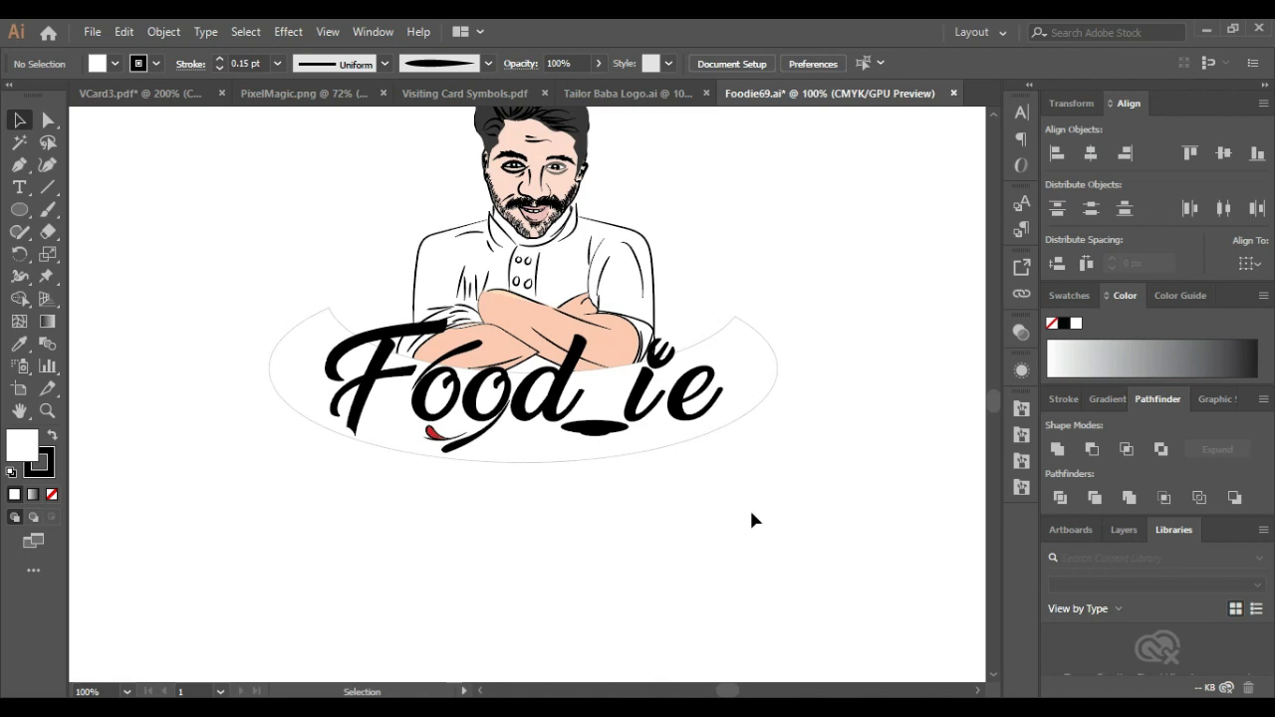
# Step: Try a very dark brown and a bright yellow fill on the crescent behind the wordmark
pyautogui.hotkey('alt', 'Tab')
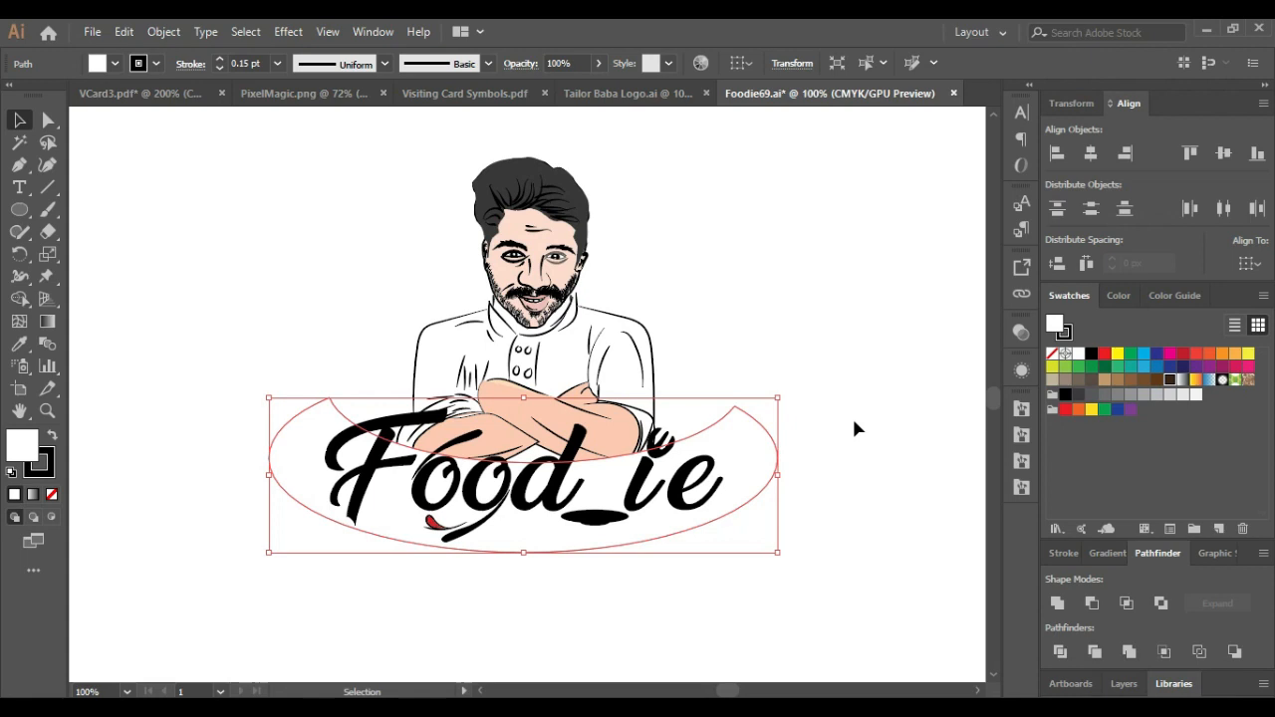
pyautogui.hotkey('ctrl', 'z')
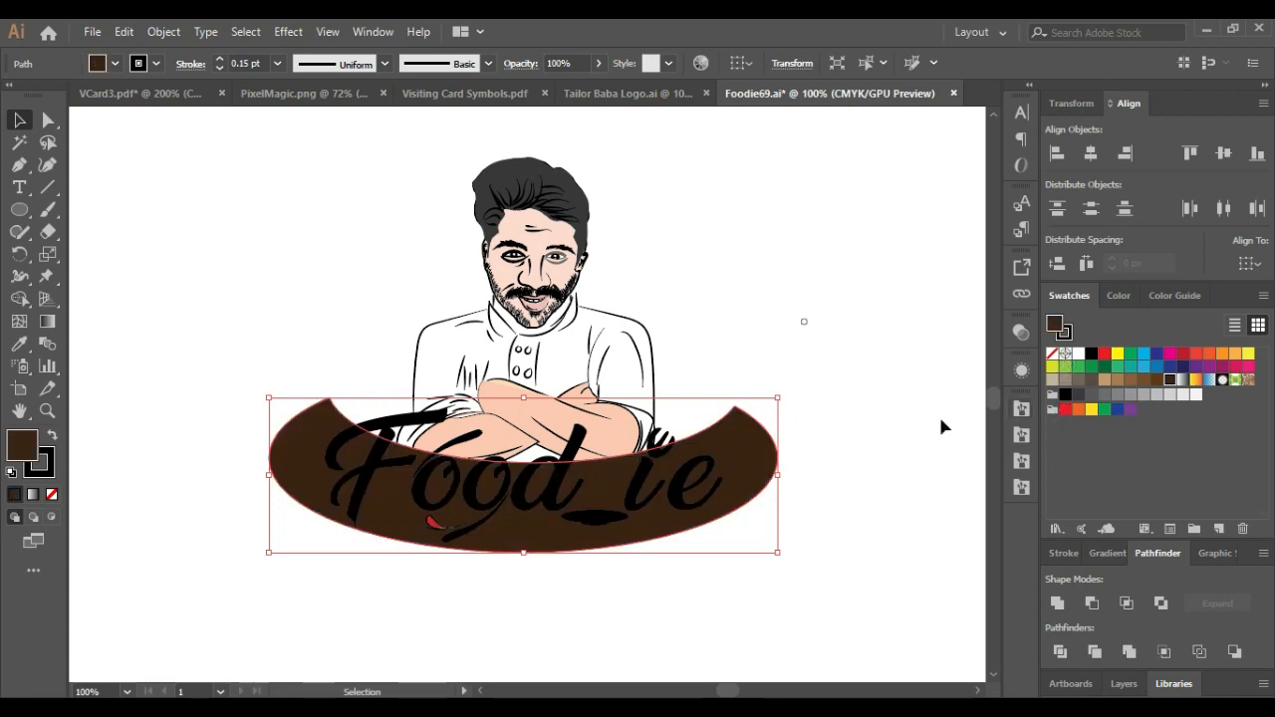
pyautogui.click(1244, 354)
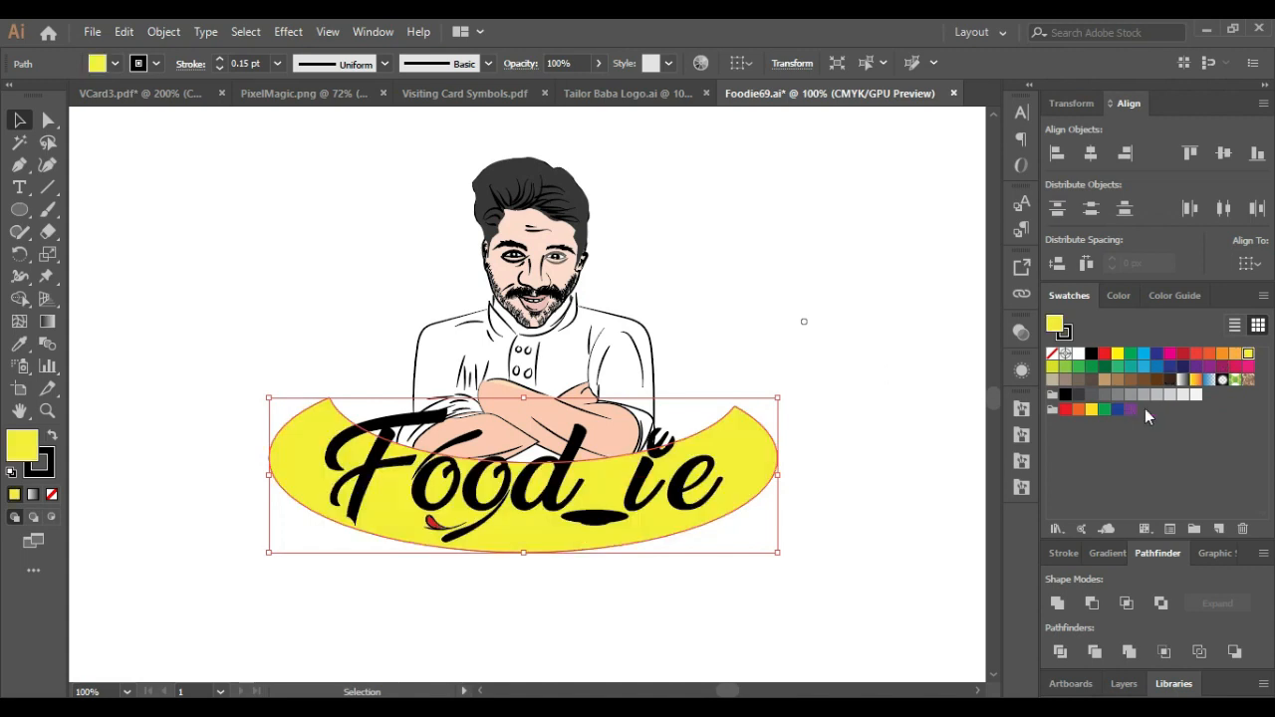
# Step: Fill the crescent with brown C=40 M=65 Y=90 K=35 and shift it to a reddish brown from the Color Guide
pyautogui.click(1137, 379)
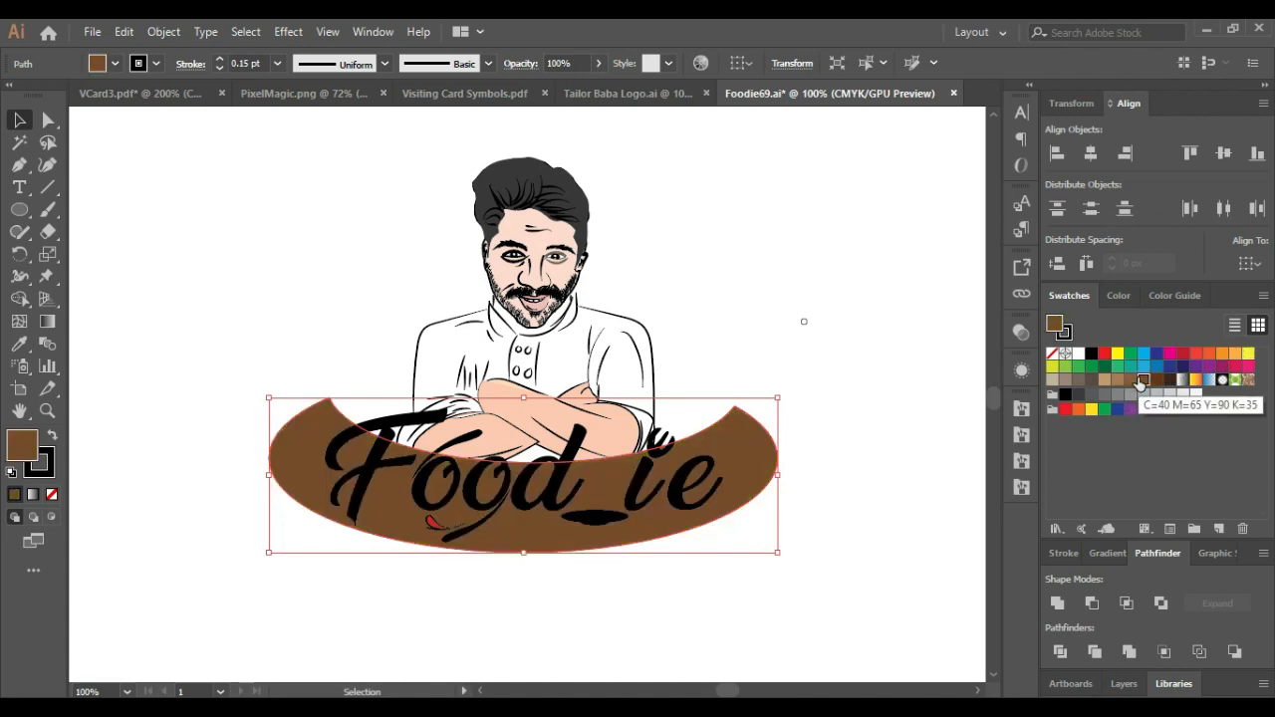
pyautogui.click(1175, 297)
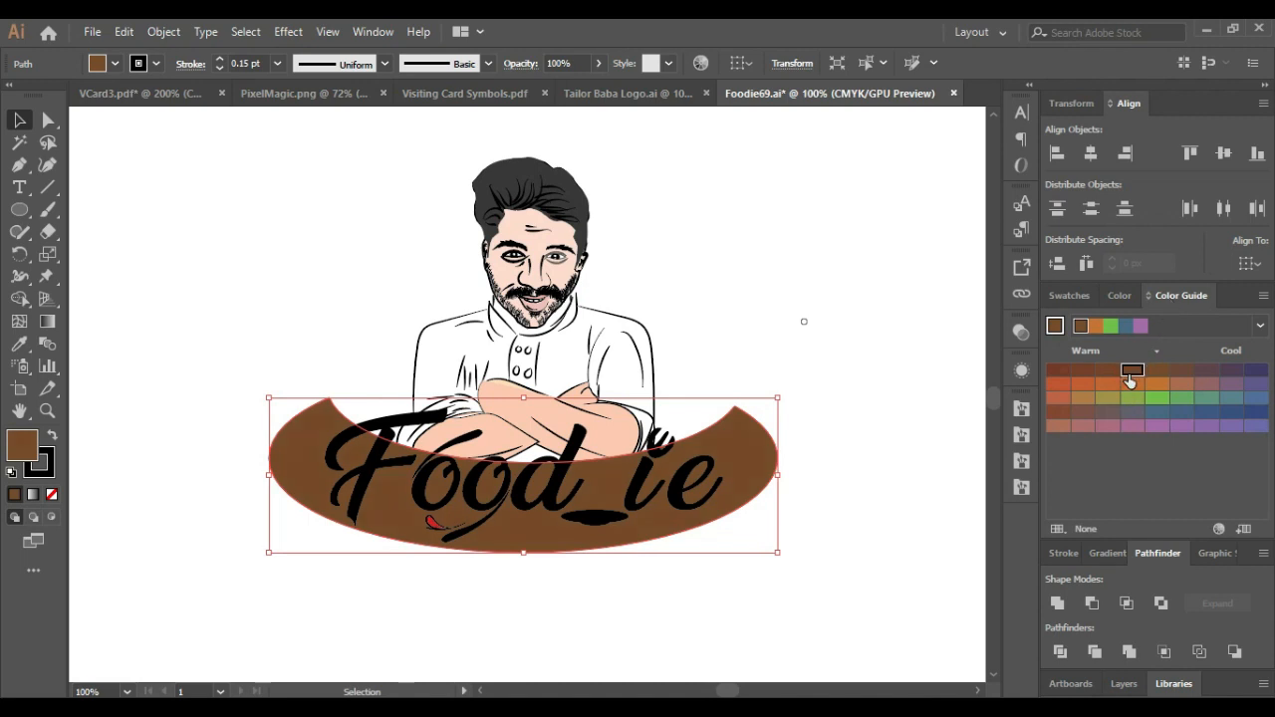
pyautogui.click(1059, 372)
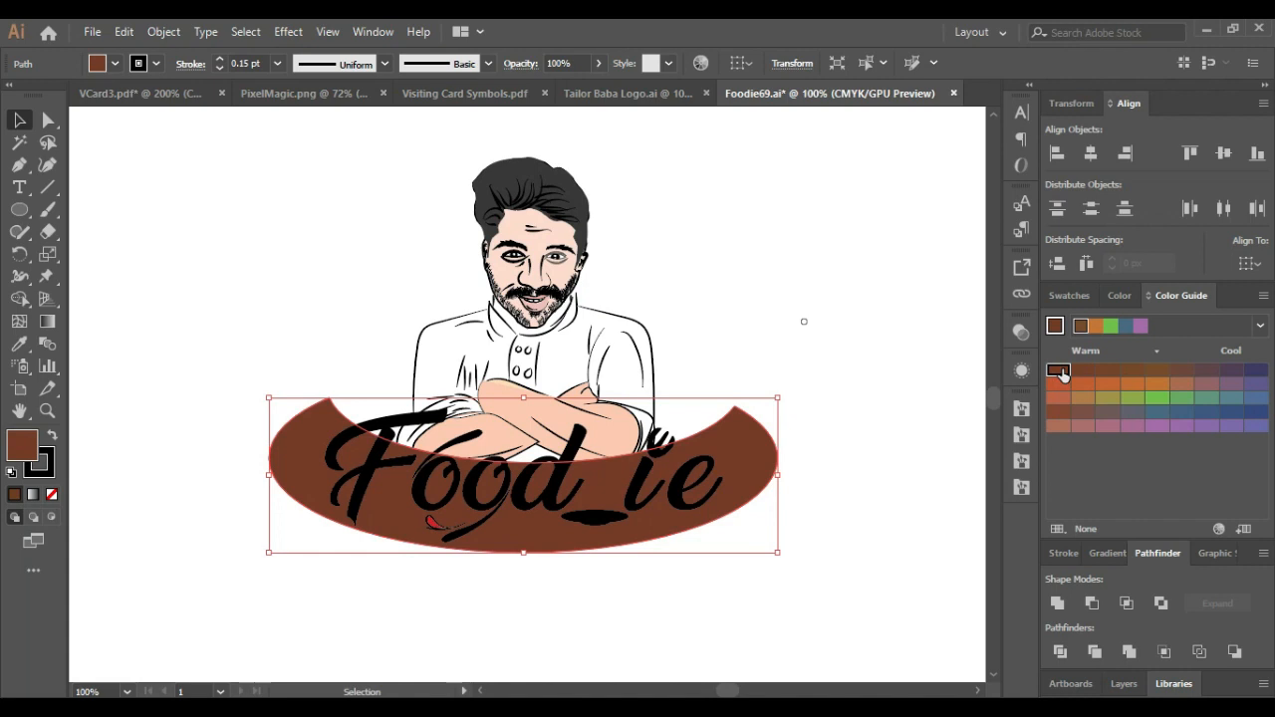
# Step: Choose the High Contrast 4 harmony and fill the crescent with one of its dark red-browns
pyautogui.click(1117, 296)
pyautogui.click(1157, 295)
pyautogui.click(1260, 327)
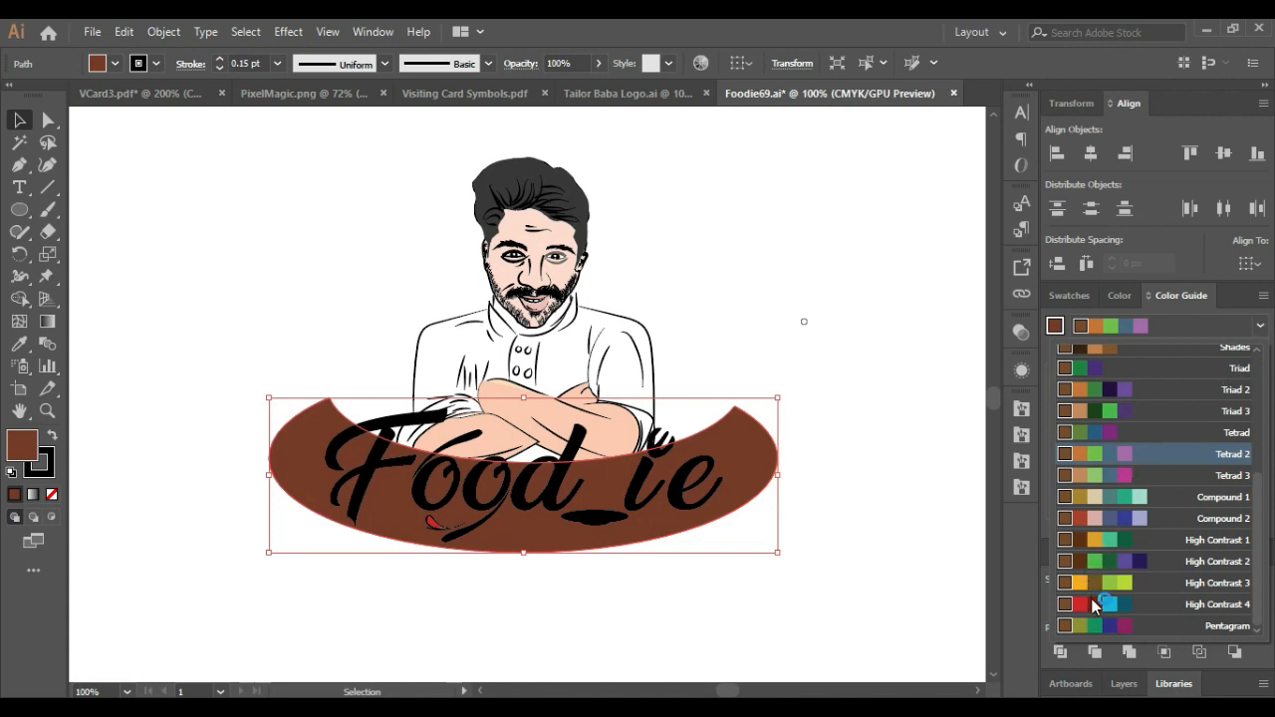
pyautogui.click(1093, 605)
pyautogui.click(1101, 401)
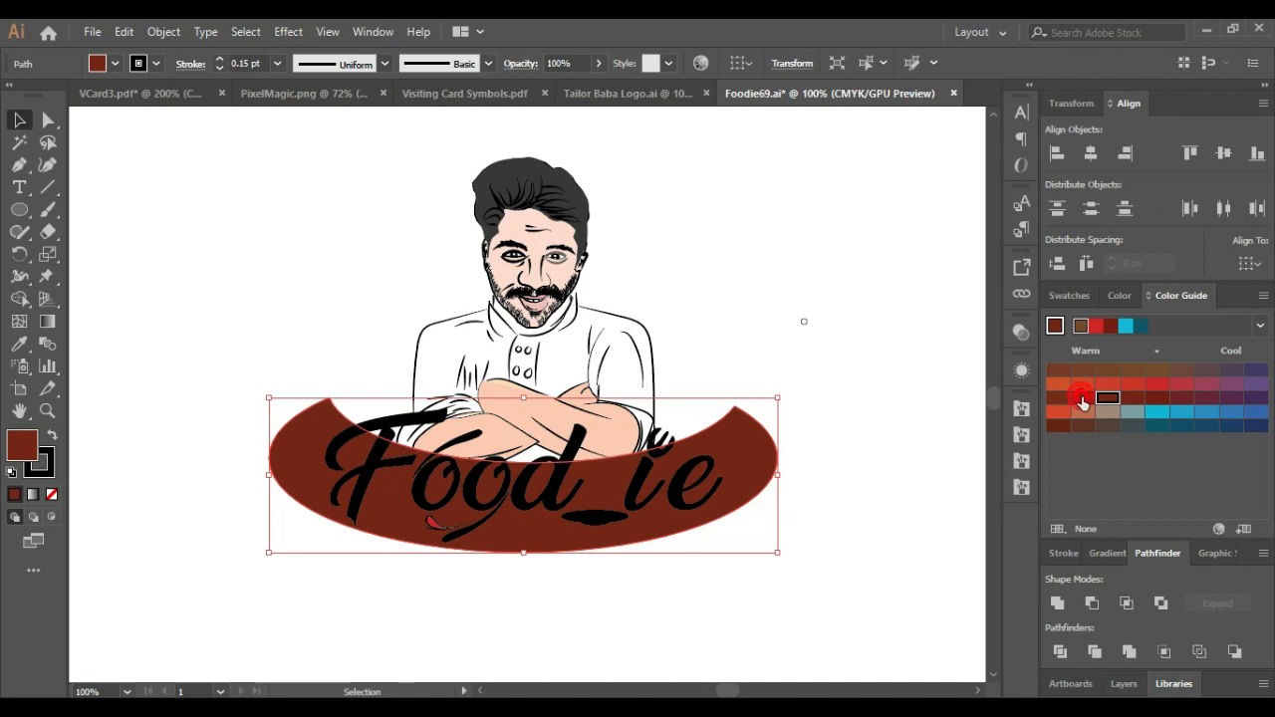
pyautogui.click(761, 315)
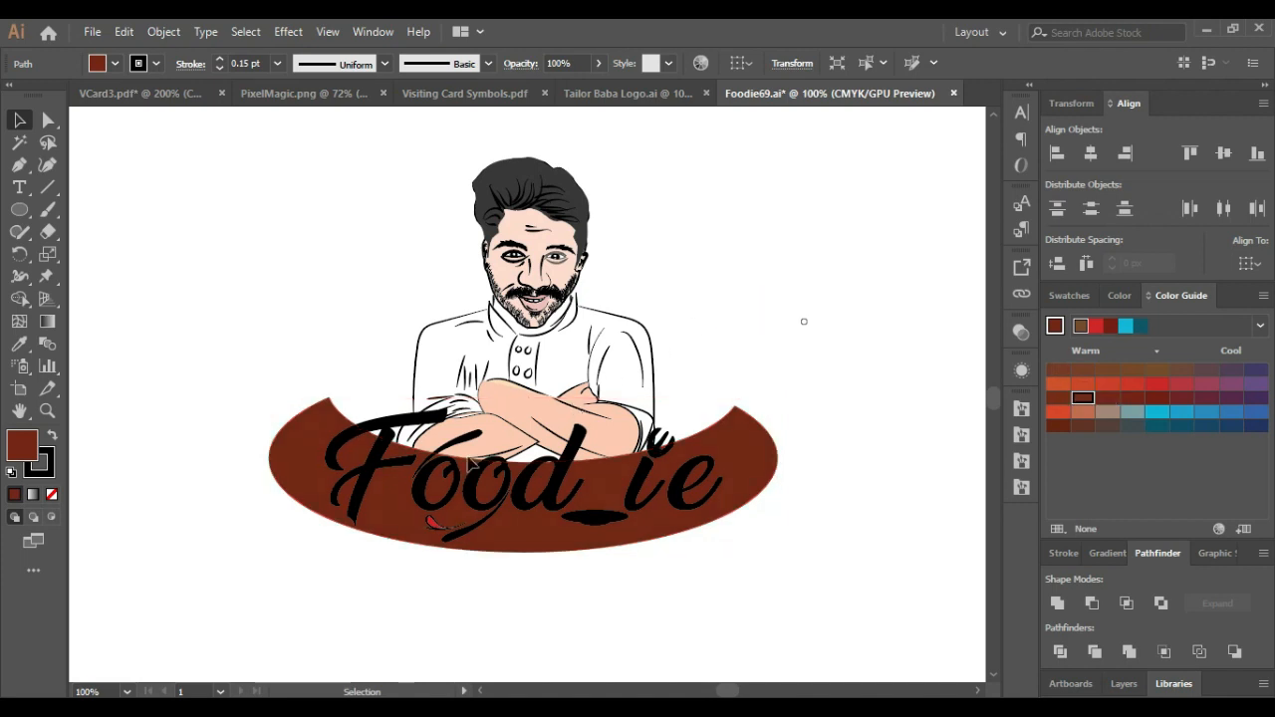
# Step: Fill the whole wordmark group with the pure yellow swatch
pyautogui.click(385, 458)
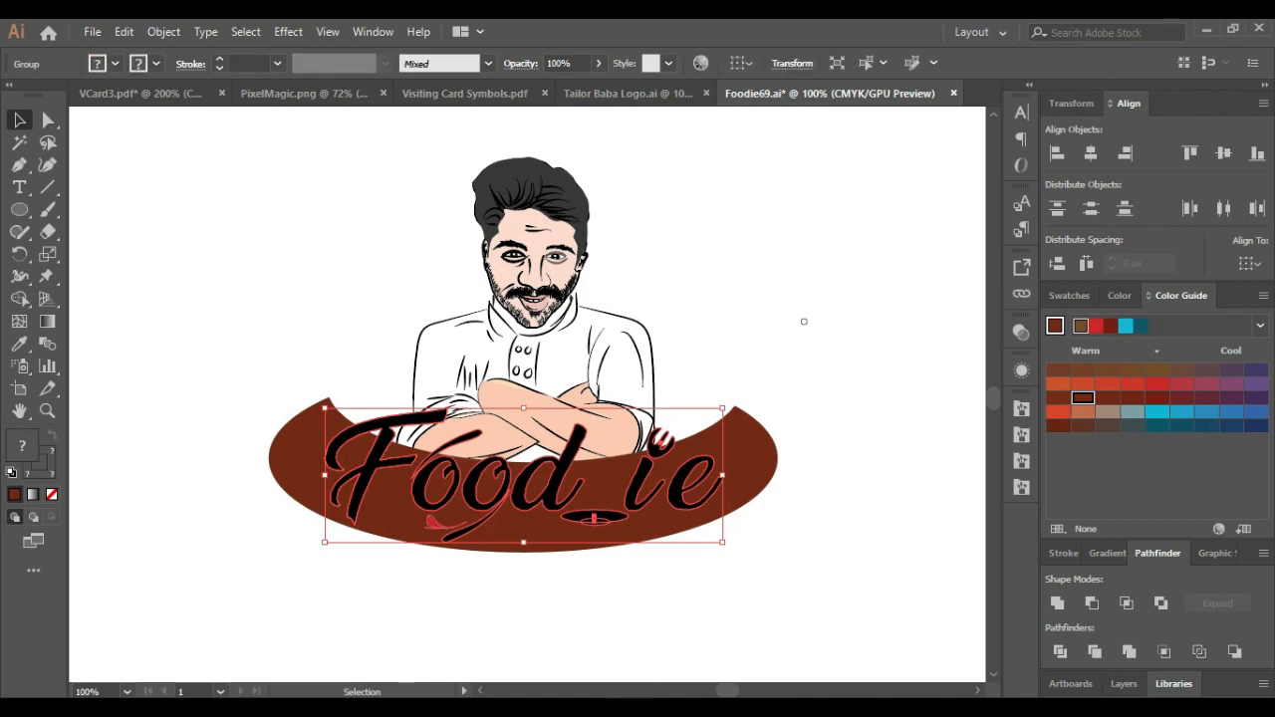
pyautogui.click(1069, 295)
pyautogui.click(1117, 350)
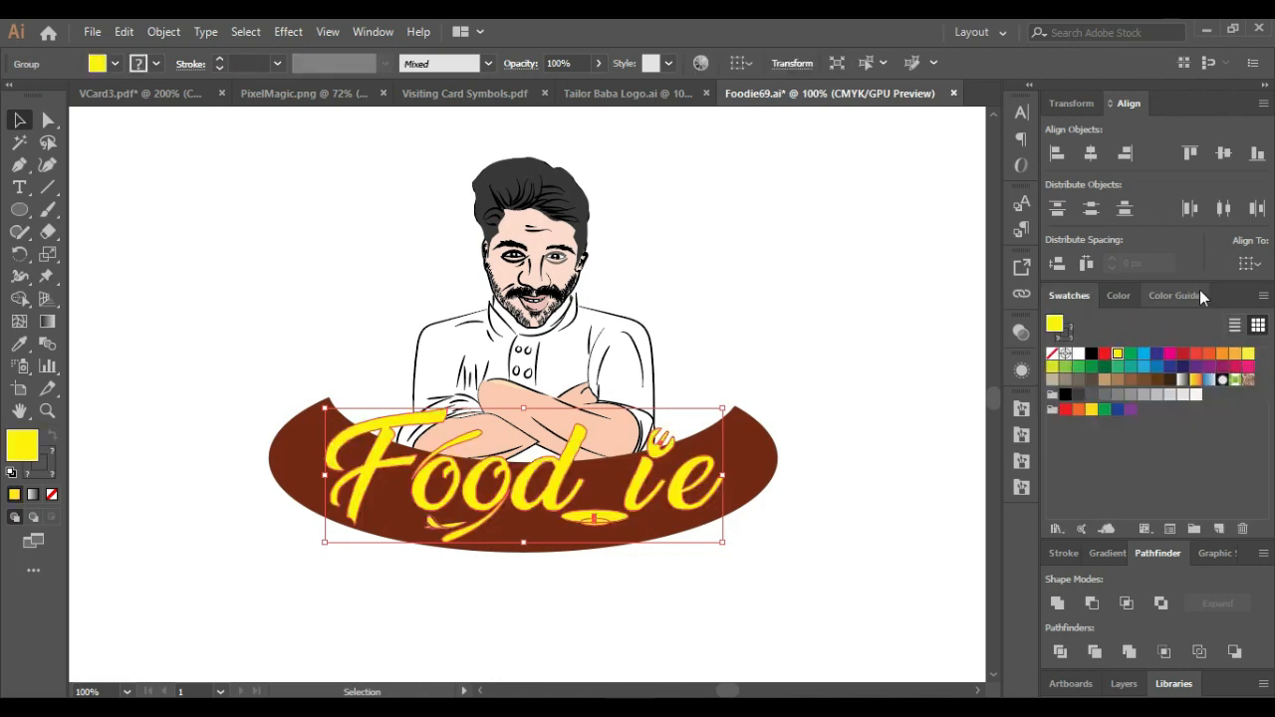
# Step: Recolour the wordmark group with a warm orange variation of the yellow from the Color Guide
pyautogui.click(1198, 297)
pyautogui.click(1106, 370)
pyautogui.click(1133, 371)
pyautogui.click(1112, 399)
pyautogui.click(1112, 328)
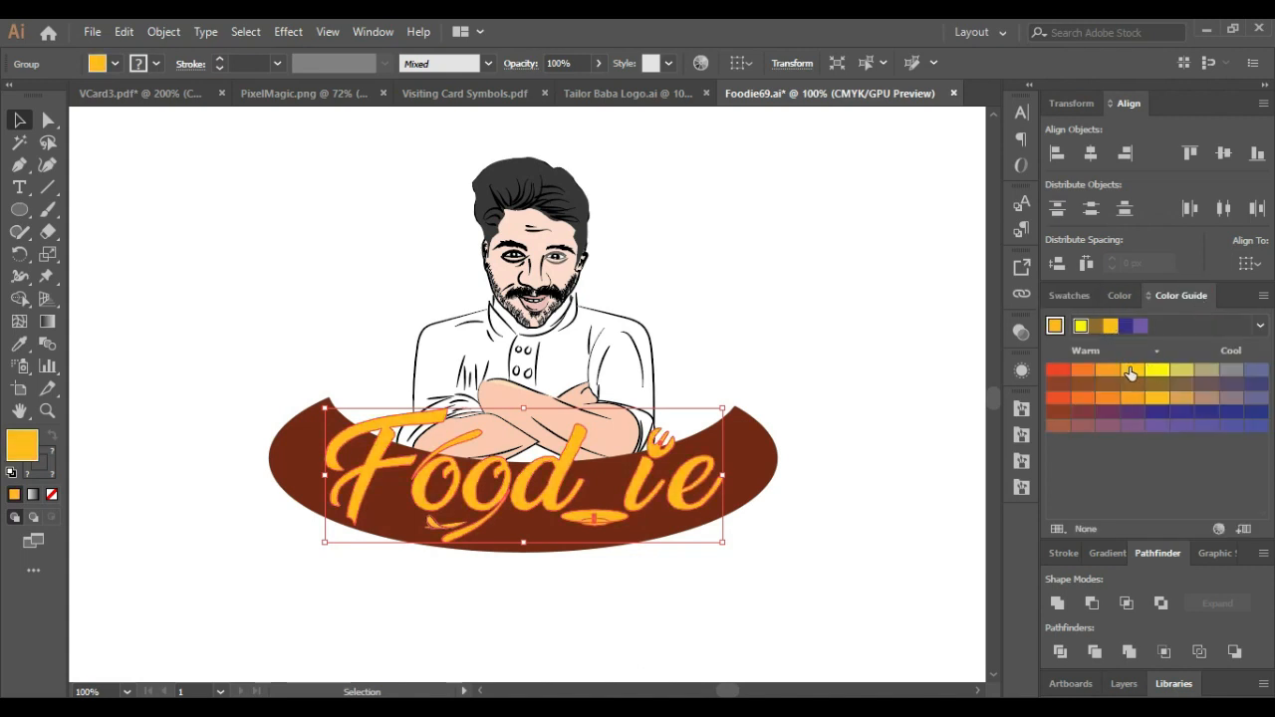
pyautogui.click(1260, 327)
pyautogui.click(1096, 601)
pyautogui.click(861, 406)
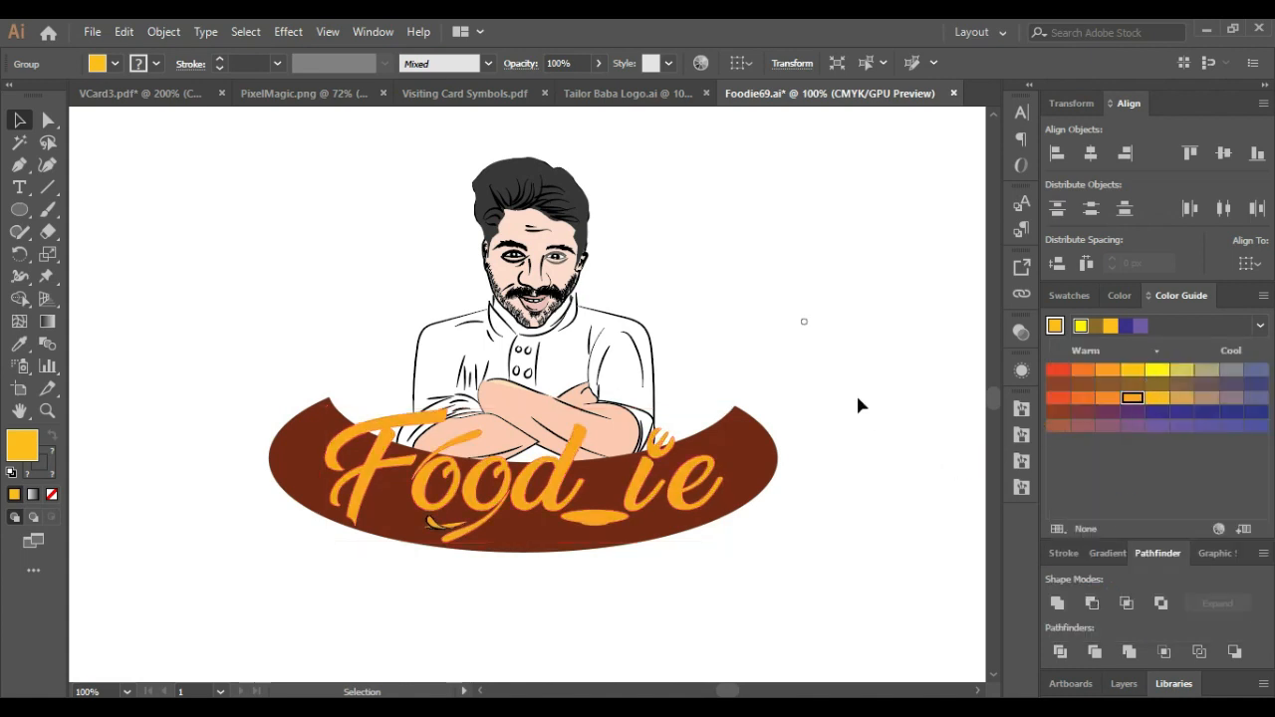
# Step: Give the whole Foodie wordmark group a white stroke
pyautogui.moveTo(442, 488); pyautogui.dragTo(453, 498)
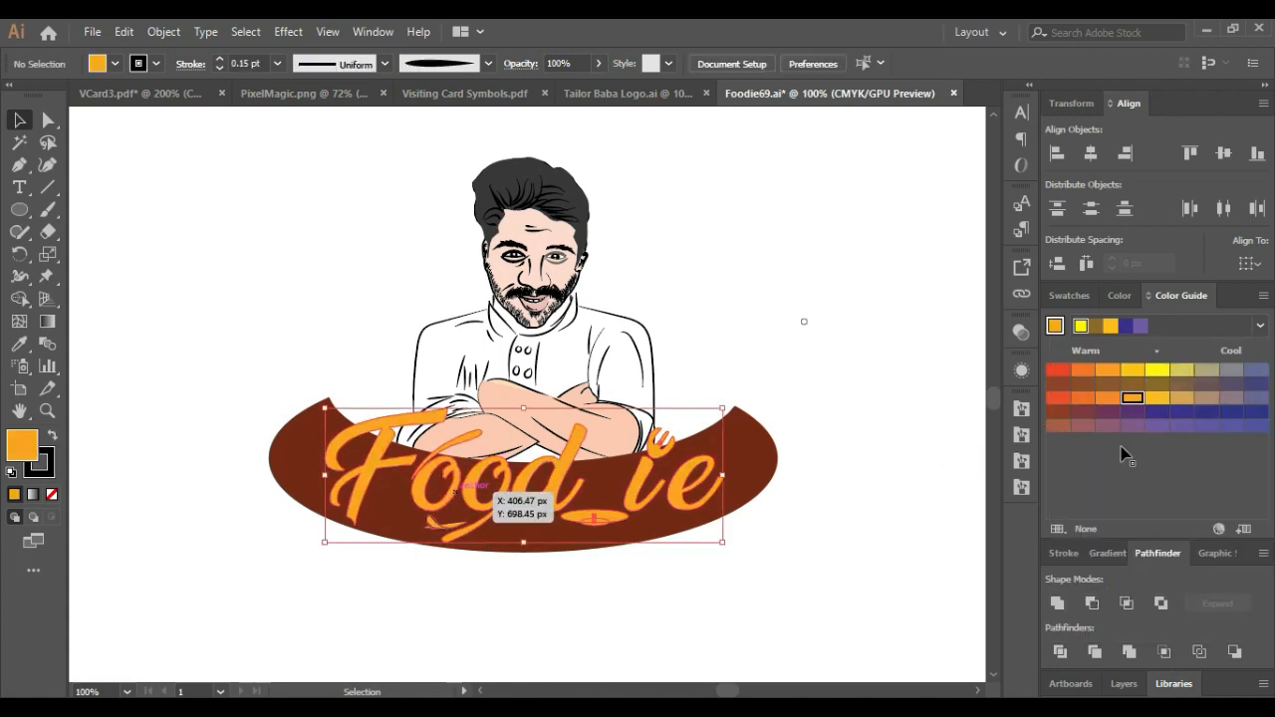
pyautogui.click(48, 464)
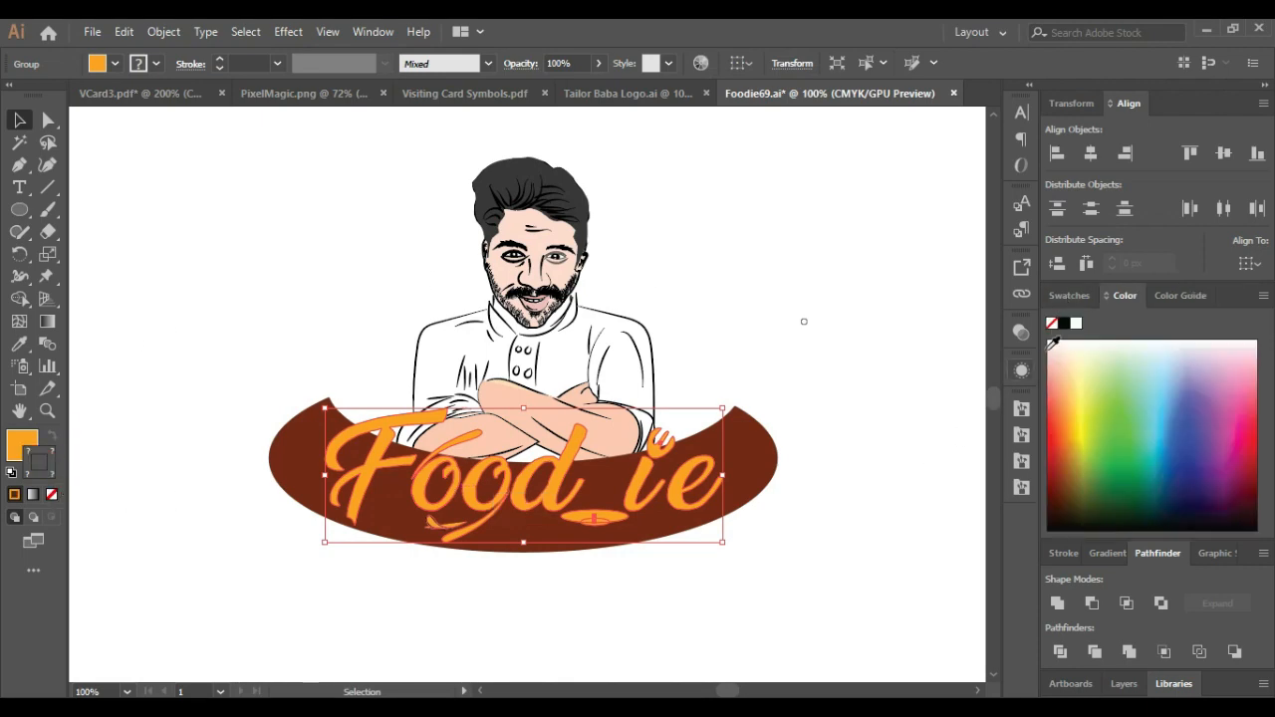
pyautogui.click(233, 216)
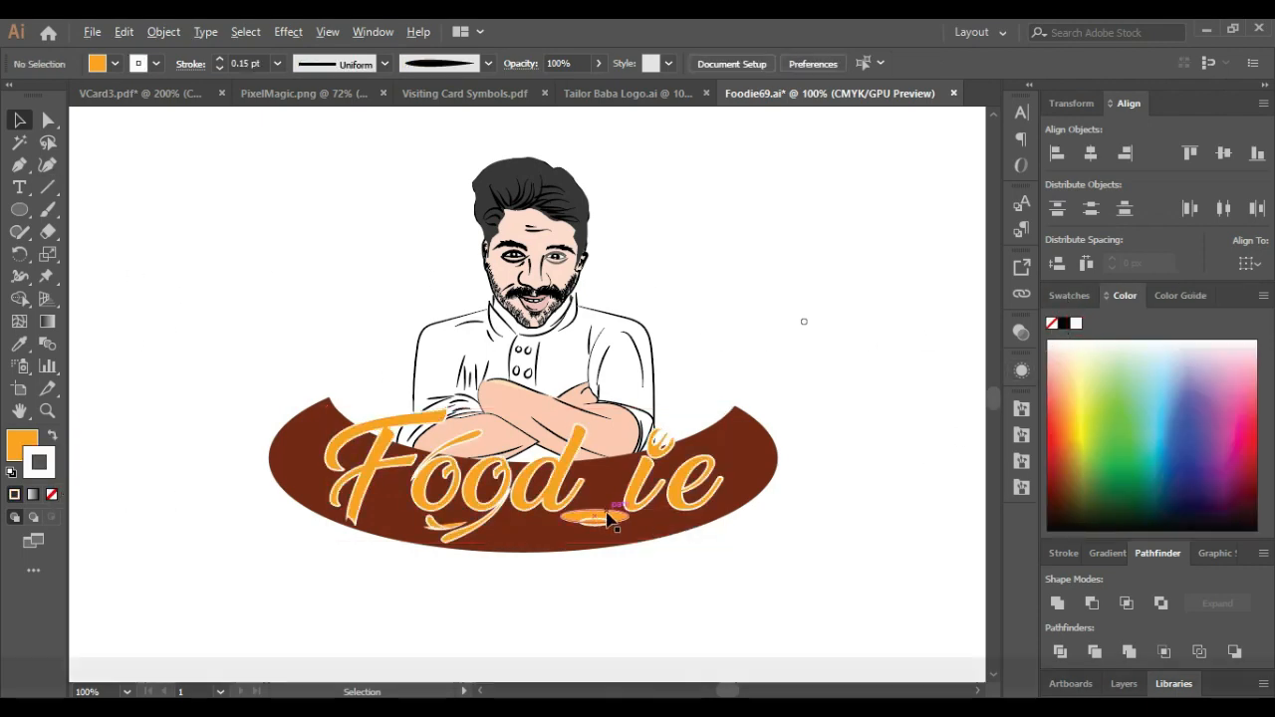
# Step: Ungroup the white-outlined wordmark into its separate pieces
pyautogui.scroll(2, 605, 503)
pyautogui.scroll(1, 593, 552)
pyautogui.click(598, 541)
pyautogui.rightClick(589, 543)
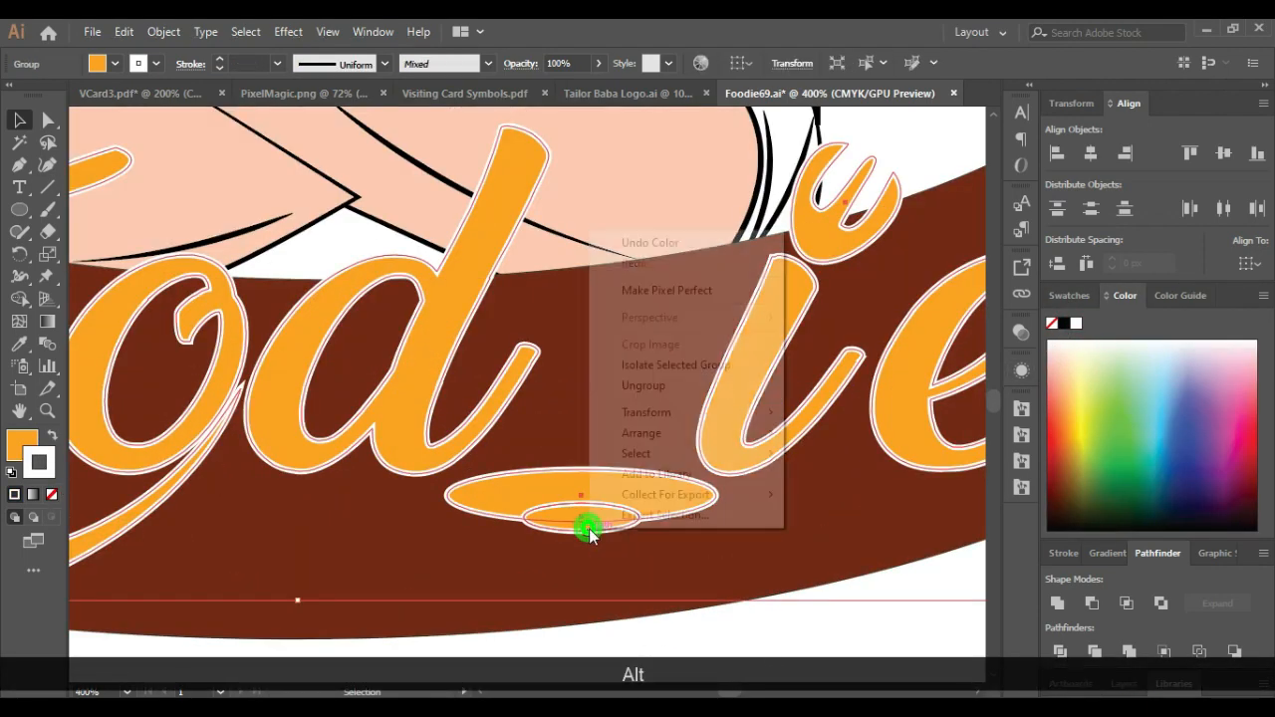
pyautogui.click(627, 384)
pyautogui.click(770, 674)
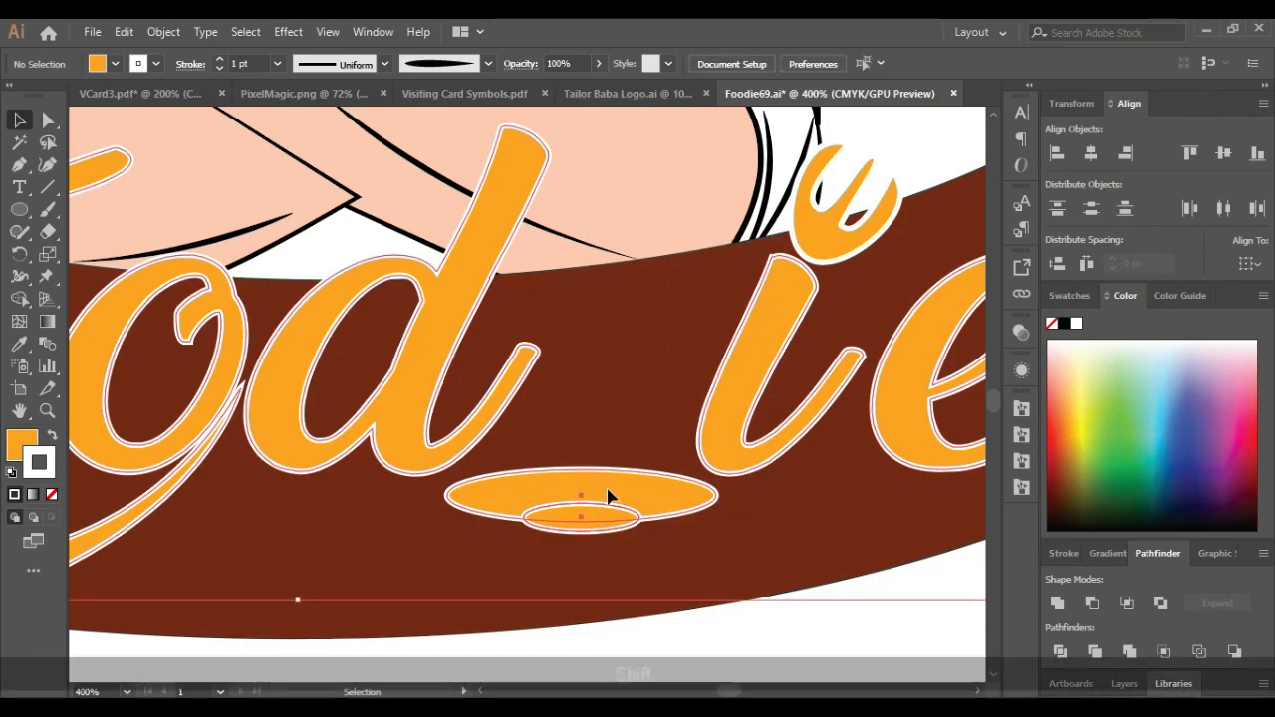
# Step: Fill the tongue of the smile beneath the first o with red and bend the smile's lower curve further down
pyautogui.scroll(-3, 597, 518)
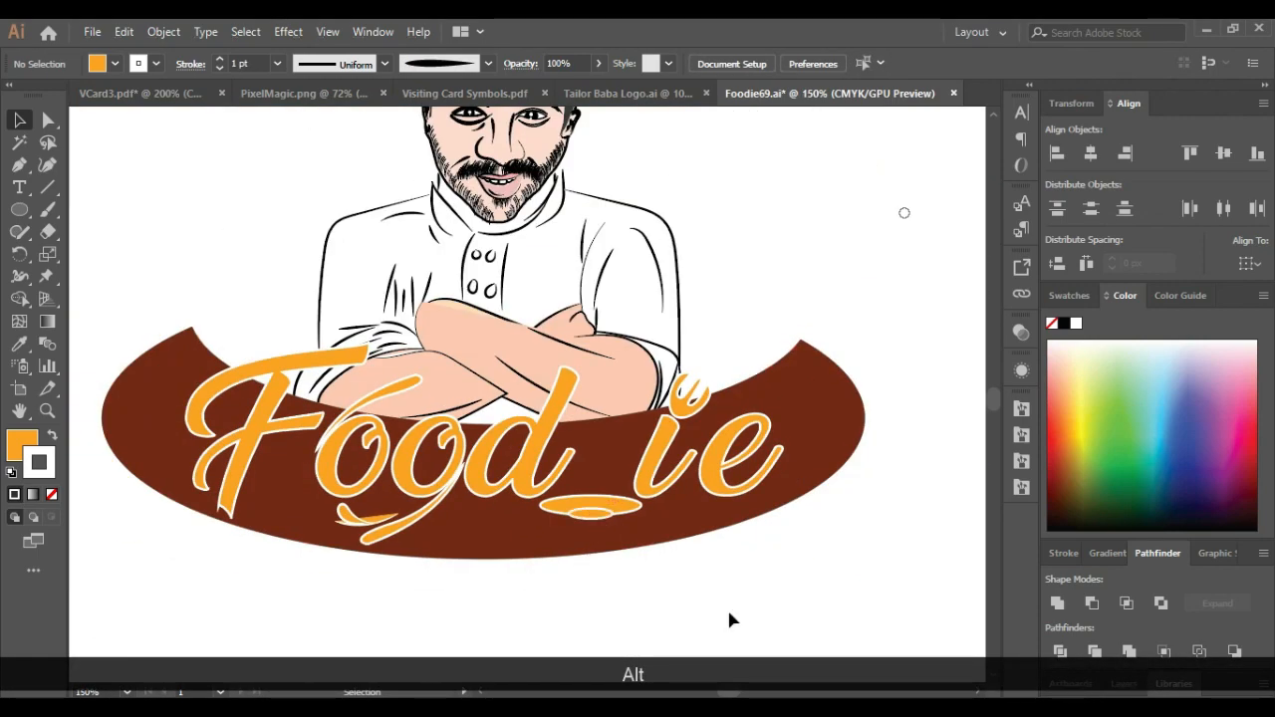
pyautogui.scroll(3, 595, 511)
pyautogui.scroll(-5, 584, 541)
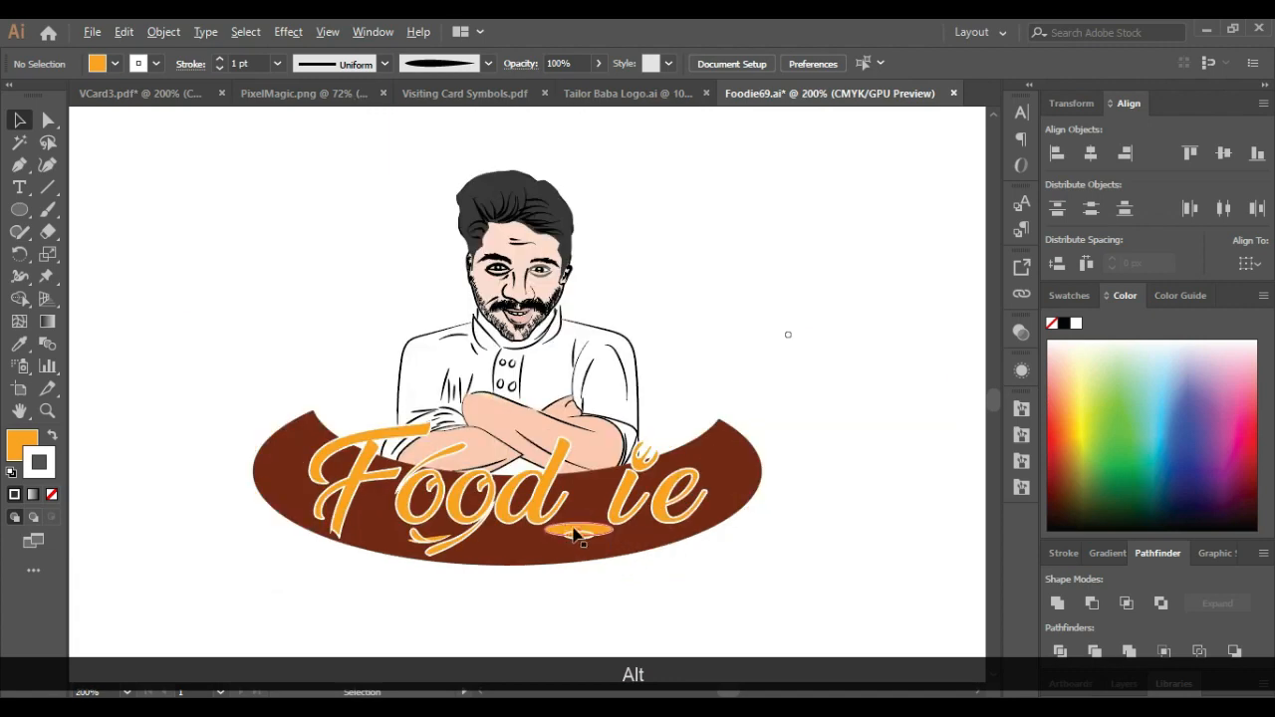
pyautogui.scroll(2, 462, 532)
pyautogui.click(372, 539)
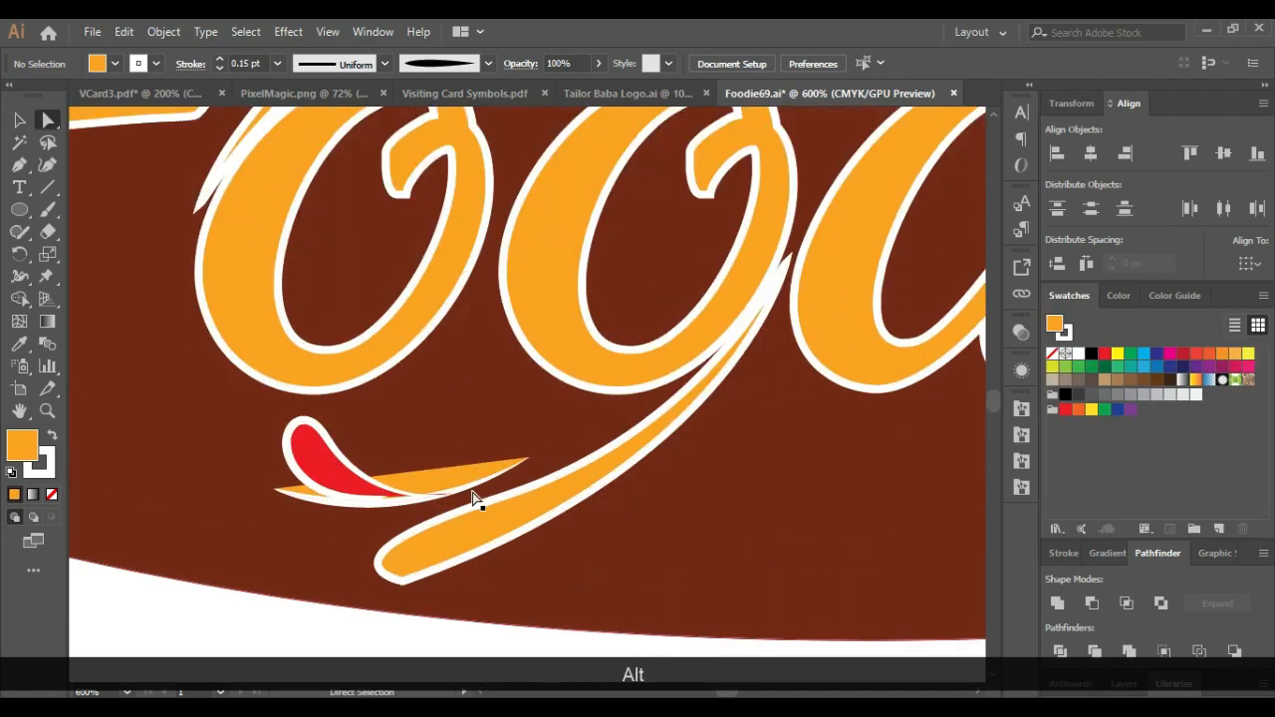
pyautogui.click(472, 492)
pyautogui.moveTo(454, 504); pyautogui.dragTo(473, 527)
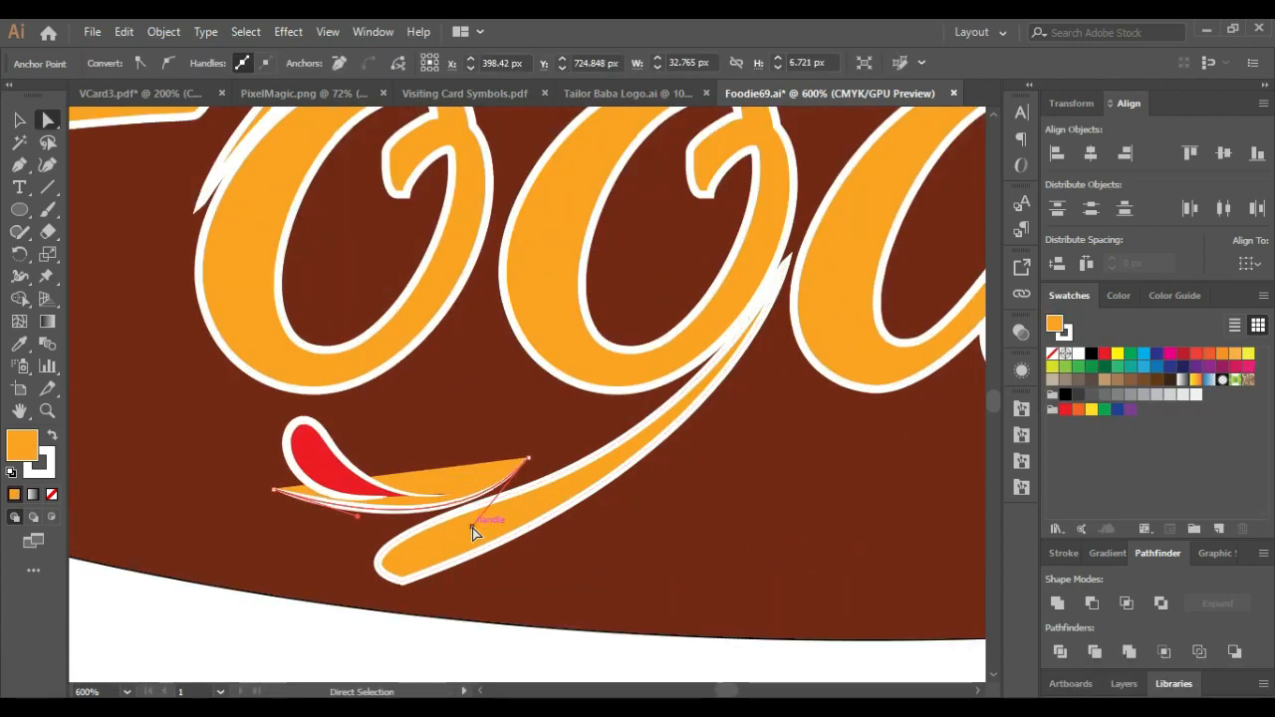
pyautogui.click(390, 628)
# Step: Shift the curved strokes above the first o and below the second o slightly away from the letters
pyautogui.scroll(-2, 389, 623)
pyautogui.scroll(1, 378, 332)
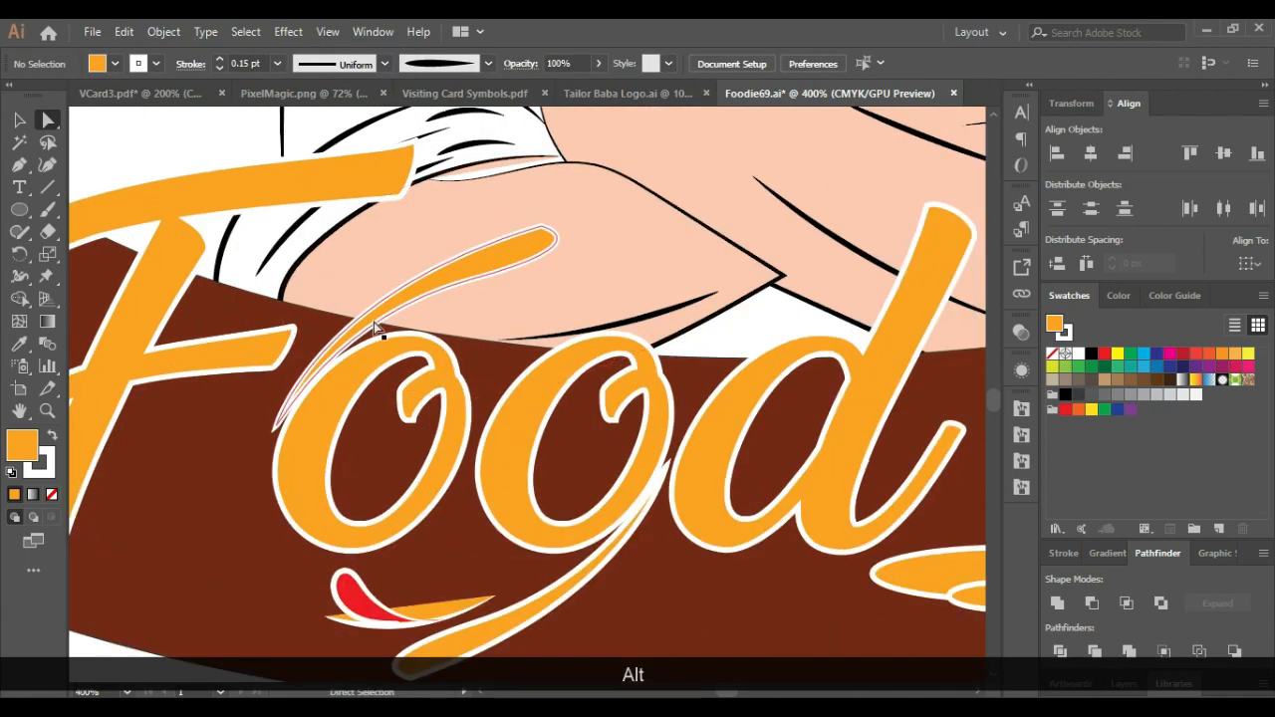
pyautogui.moveTo(368, 319); pyautogui.dragTo(595, 577)
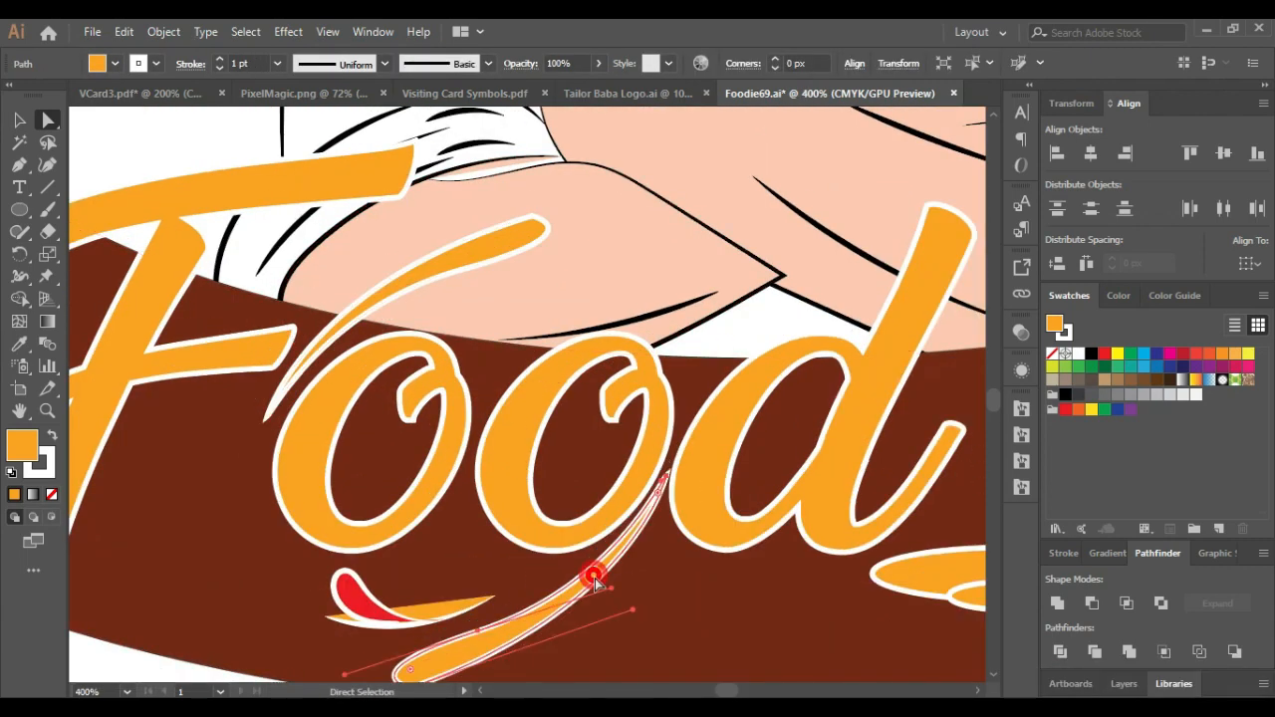
pyautogui.scroll(-1, 485, 525)
pyautogui.scroll(1, 485, 526)
# Step: Enlarge the curved stroke above the first o and reposition its tail beside the letter
pyautogui.click(469, 337)
pyautogui.press('v')
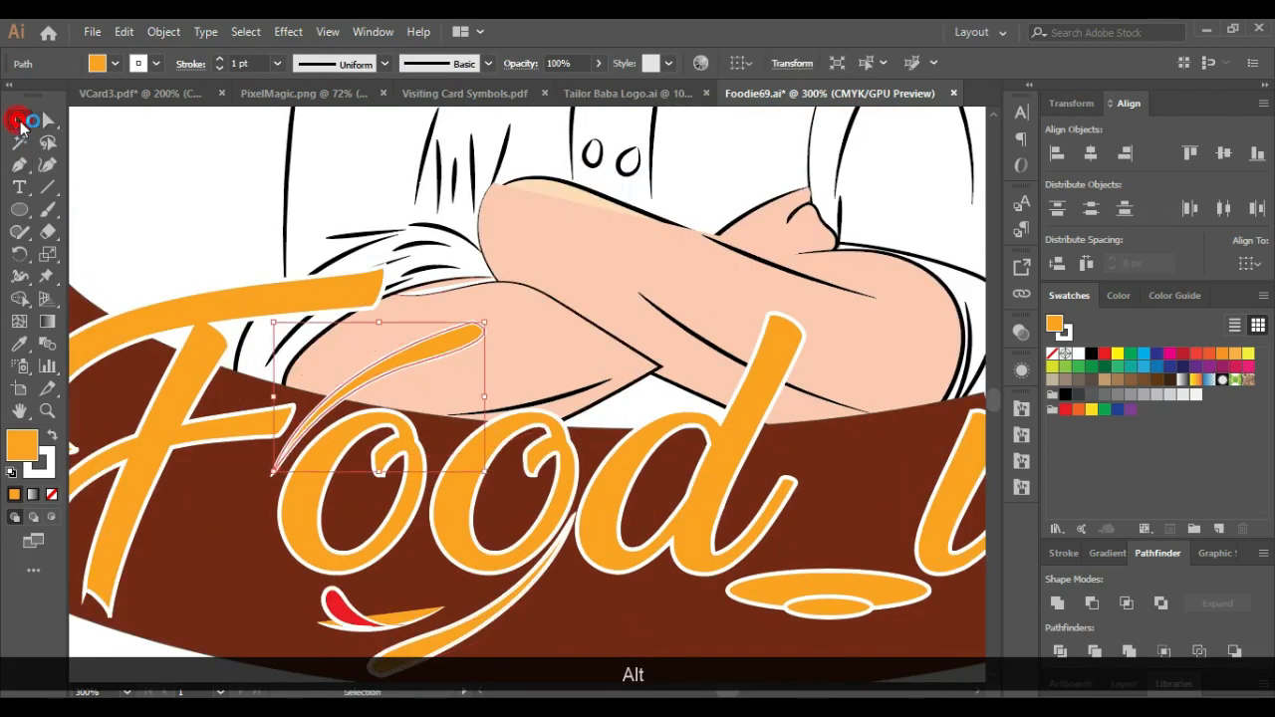
pyautogui.moveTo(484, 321); pyautogui.dragTo(503, 287)
pyautogui.scroll(3, 360, 369)
pyautogui.moveTo(333, 405); pyautogui.dragTo(347, 401)
pyautogui.scroll(-4, 345, 401)
# Step: Enlarge the curved stroke below the second o and fit its position next to the letter
pyautogui.click(451, 542)
pyautogui.moveTo(353, 598)
pyautogui.mouseDown()
pyautogui.moveTo(323, 619)
pyautogui.moveTo(337, 610)
pyautogui.mouseUp()
pyautogui.click(489, 567)
pyautogui.scroll(3, 476, 523)
pyautogui.click(486, 508)
pyautogui.scroll(-5, 453, 535)
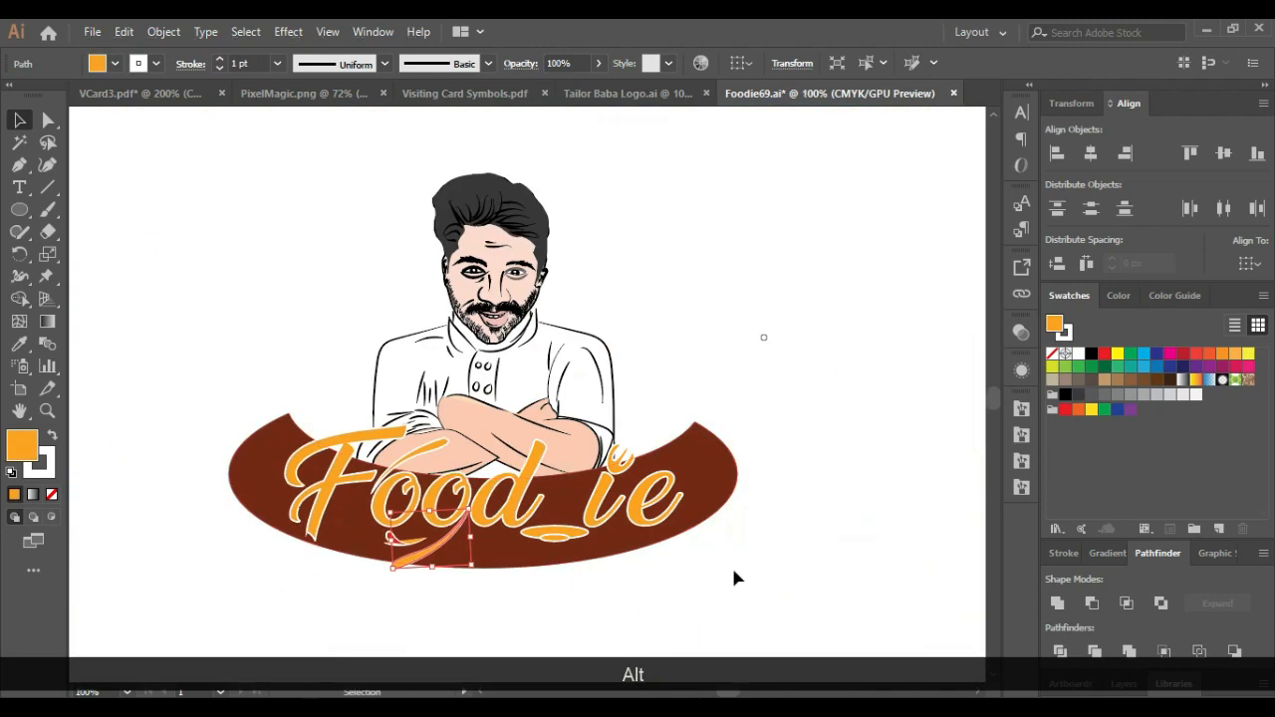
pyautogui.click(730, 564)
# Step: Draw a large ellipse in the banner's dark red-brown over the chef, then adjust its position and width
pyautogui.click(711, 484)
pyautogui.click(822, 516)
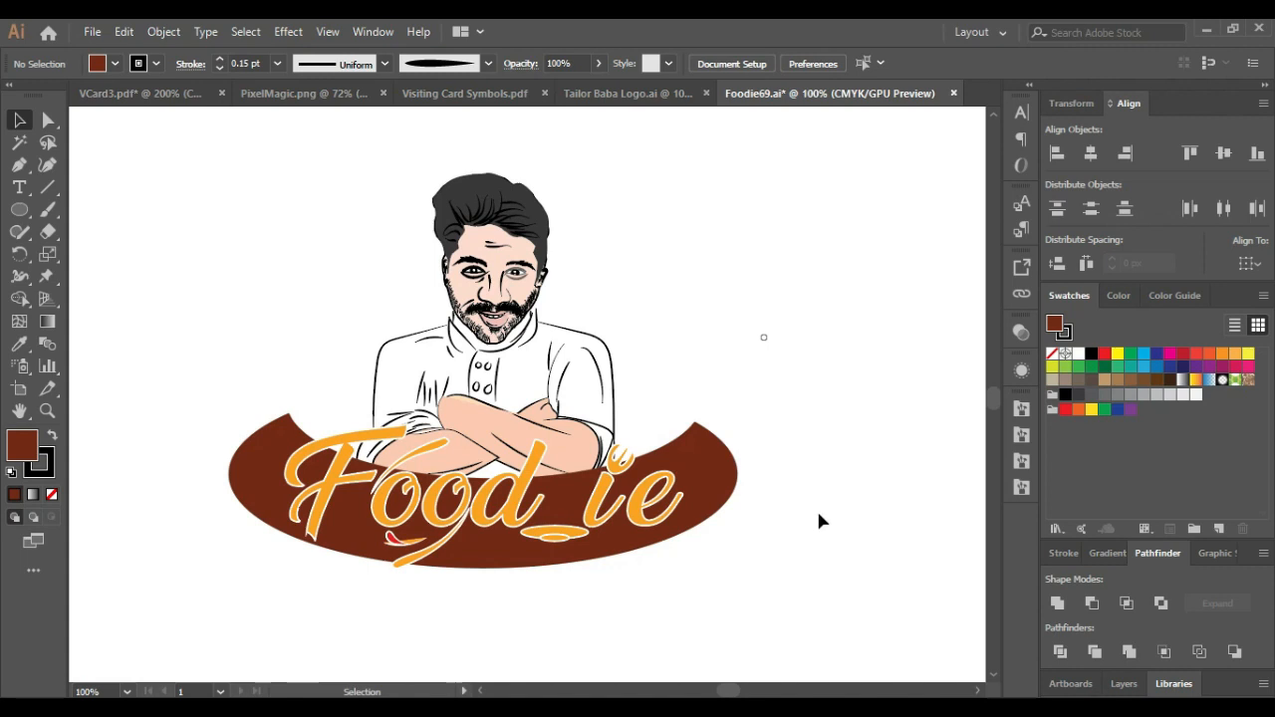
pyautogui.click(695, 472)
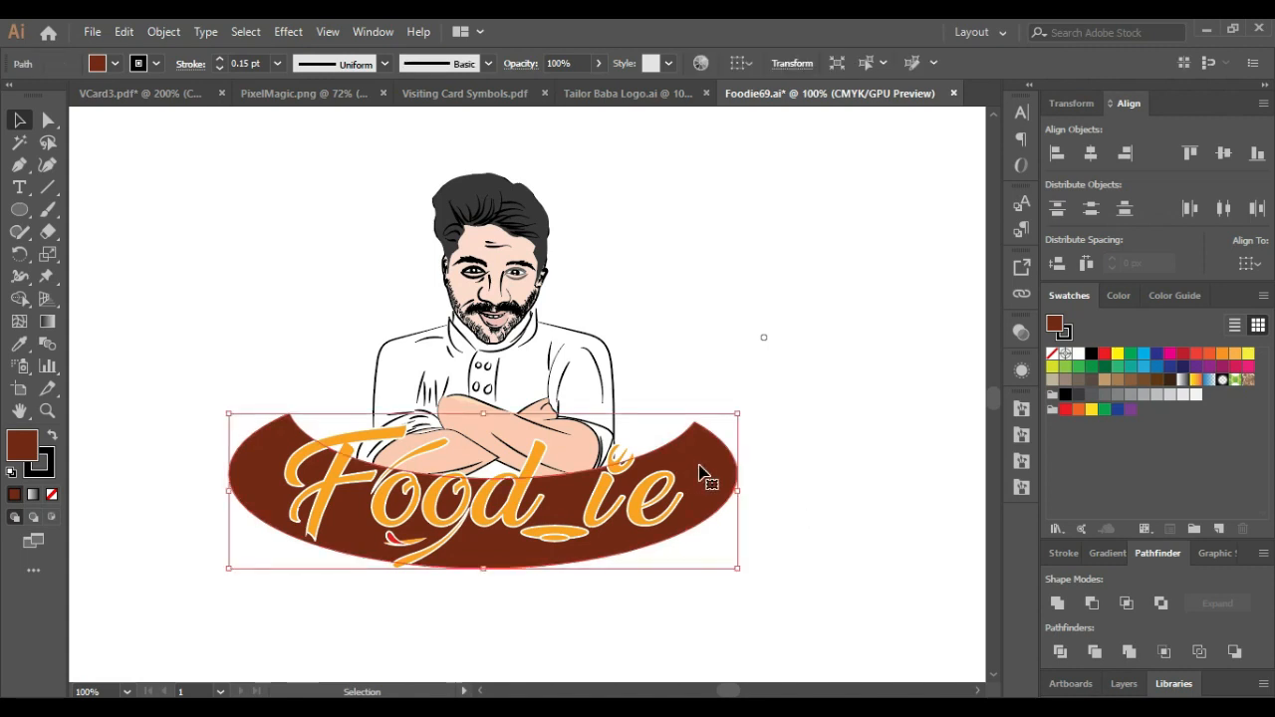
pyautogui.click(726, 277)
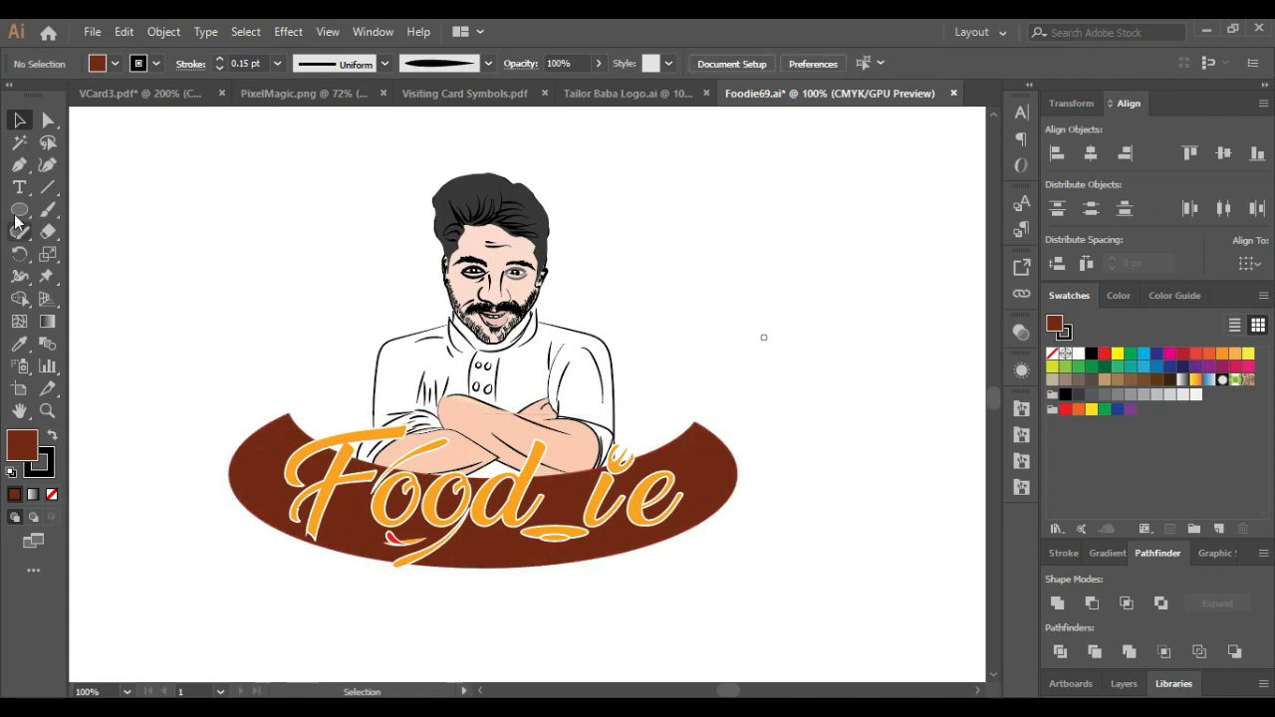
pyautogui.click(18, 211)
pyautogui.moveTo(311, 154); pyautogui.dragTo(706, 587)
pyautogui.press('v')
pyautogui.moveTo(580, 328); pyautogui.dragTo(560, 325)
pyautogui.moveTo(685, 373); pyautogui.dragTo(698, 375)
pyautogui.moveTo(289, 374); pyautogui.dragTo(285, 374)
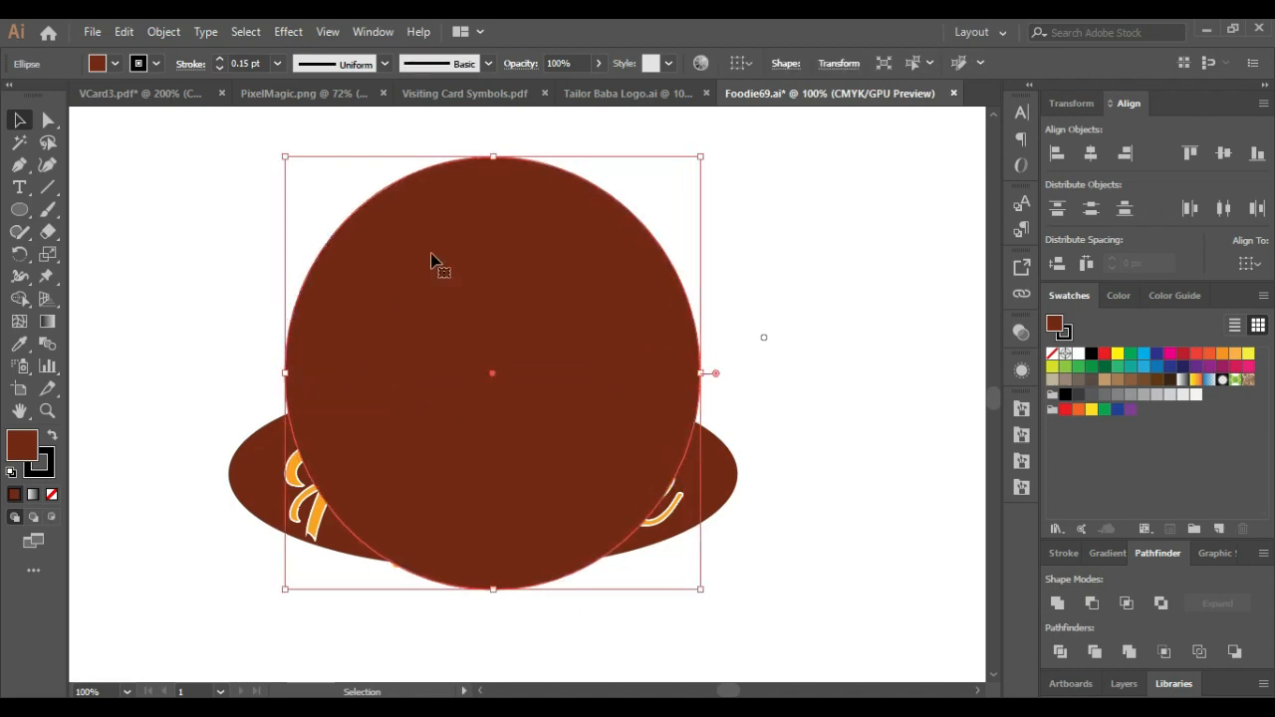
# Step: Raise the ellipse's top anchor point in small nudges to make a taller dome
pyautogui.click(48, 119)
pyautogui.click(493, 157)
pyautogui.press('Up')
pyautogui.press('Up')
pyautogui.press('Up')
pyautogui.press('Up')
pyautogui.press('Up')
pyautogui.press('Up')
pyautogui.press('Up')
pyautogui.press('Up')
pyautogui.press('Up')
pyautogui.press('Up')
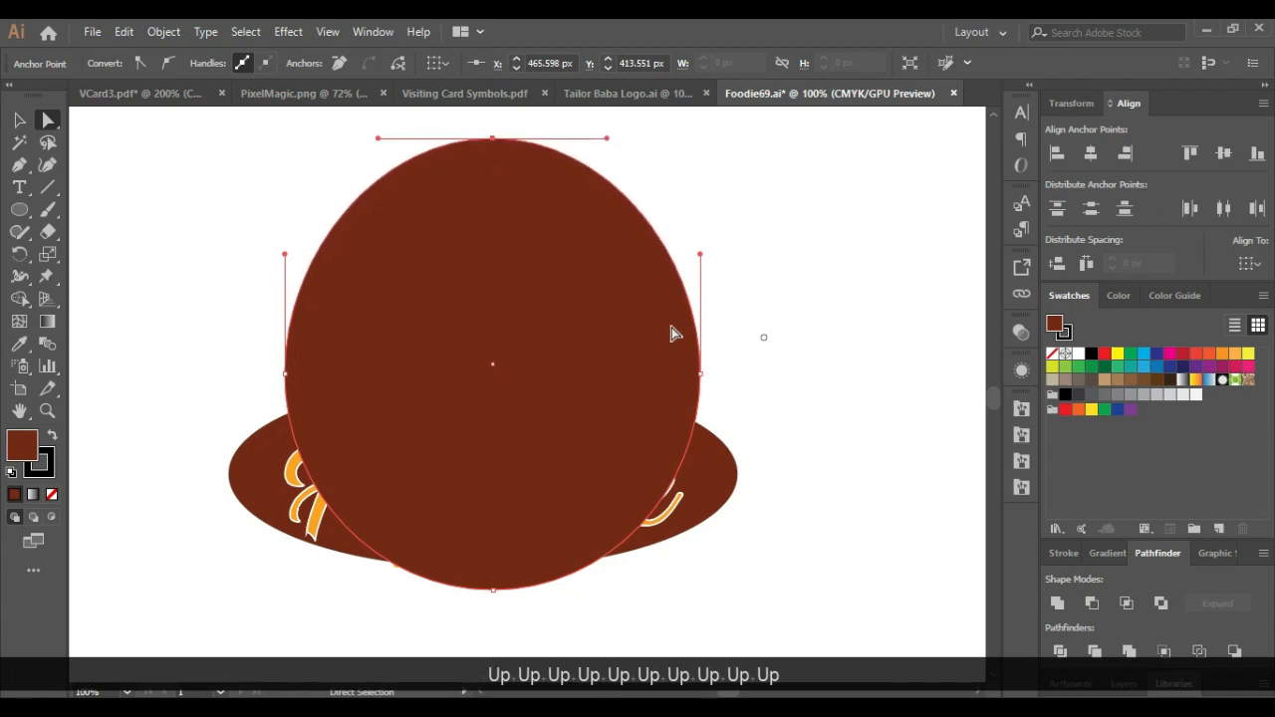
# Step: Draw a small circle as a knob on top of the dome and unite it with the ellipse
pyautogui.scroll(2, 677, 238)
pyautogui.moveTo(476, 204); pyautogui.dragTo(518, 241)
pyautogui.click(587, 240)
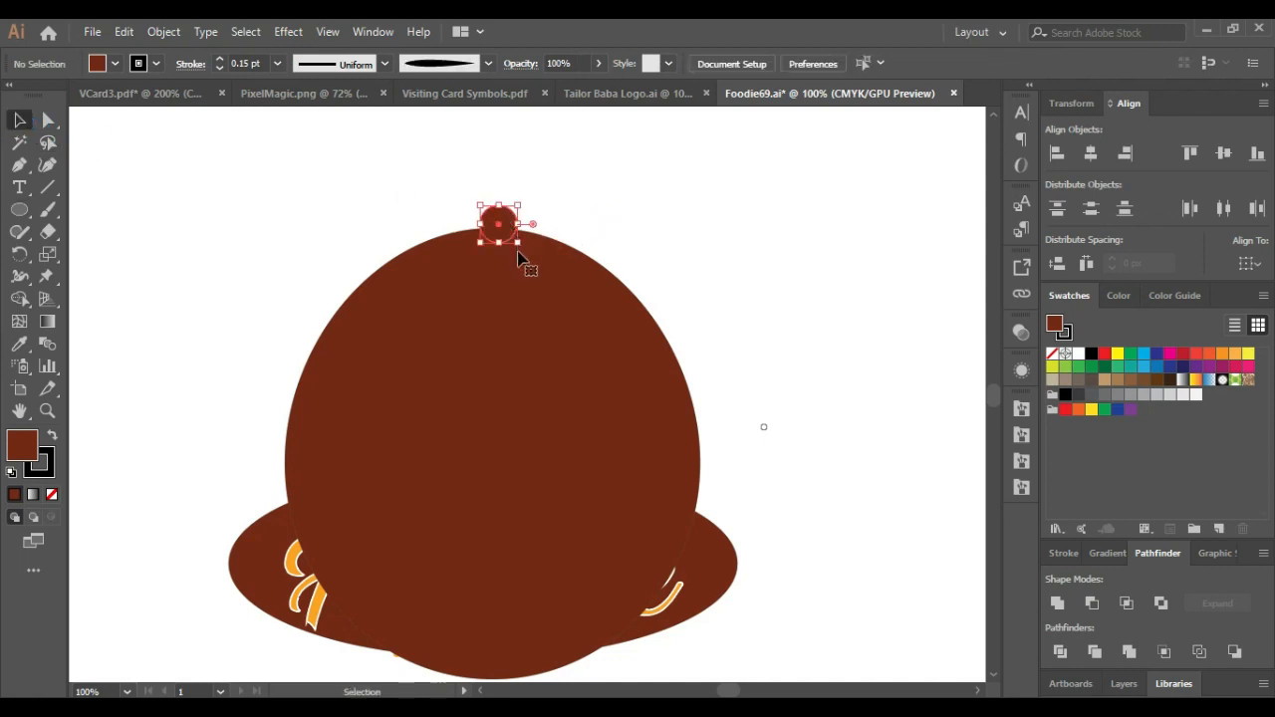
pyautogui.keyDown('shift'); pyautogui.click(533, 290); pyautogui.keyUp('shift')
pyautogui.click(802, 395)
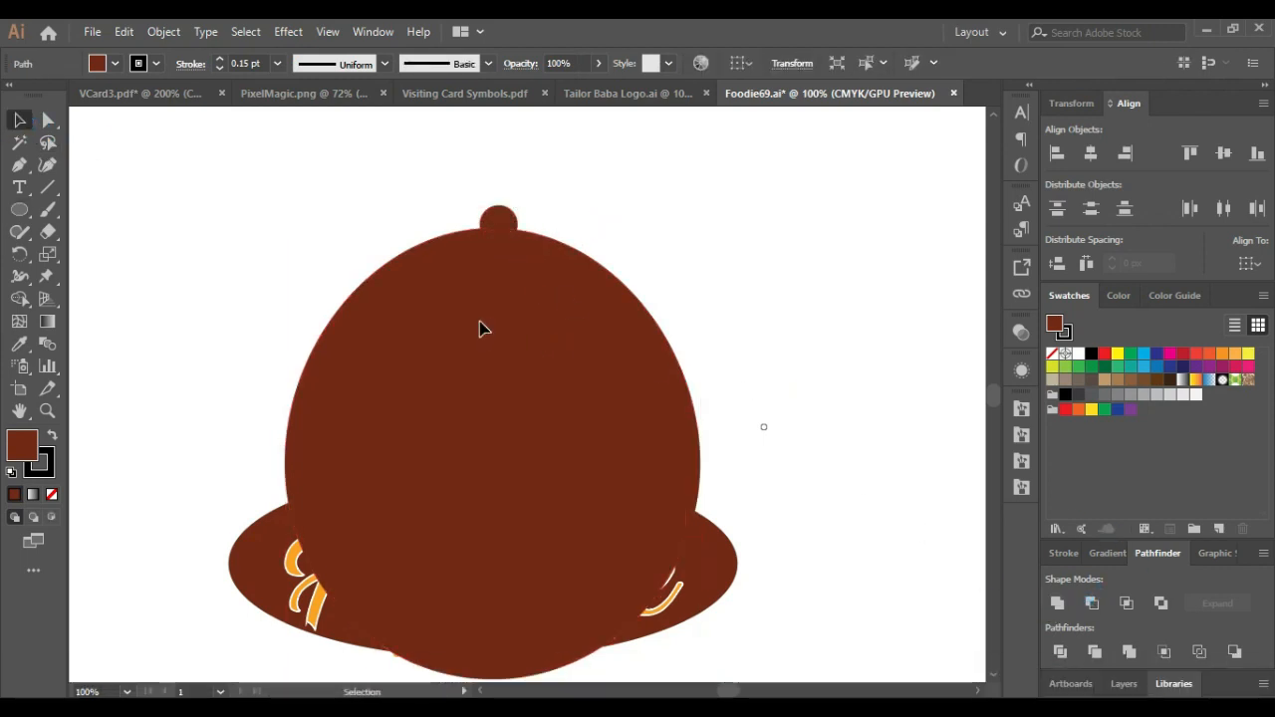
# Step: Send the dome shape backward and then to the very back of the stacking order
pyautogui.scroll(-2, 478, 327)
pyautogui.rightClick(483, 321)
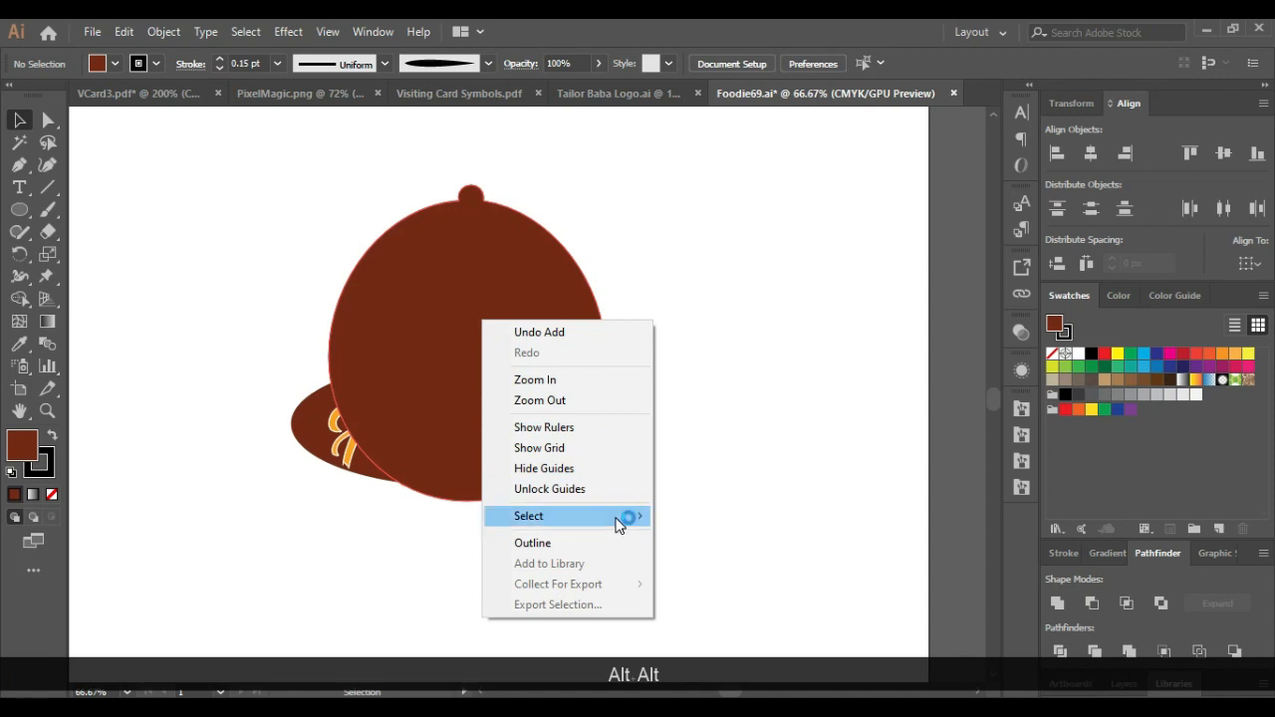
pyautogui.click(435, 293)
pyautogui.rightClick(435, 291)
pyautogui.moveTo(643, 577)
pyautogui.click(749, 618)
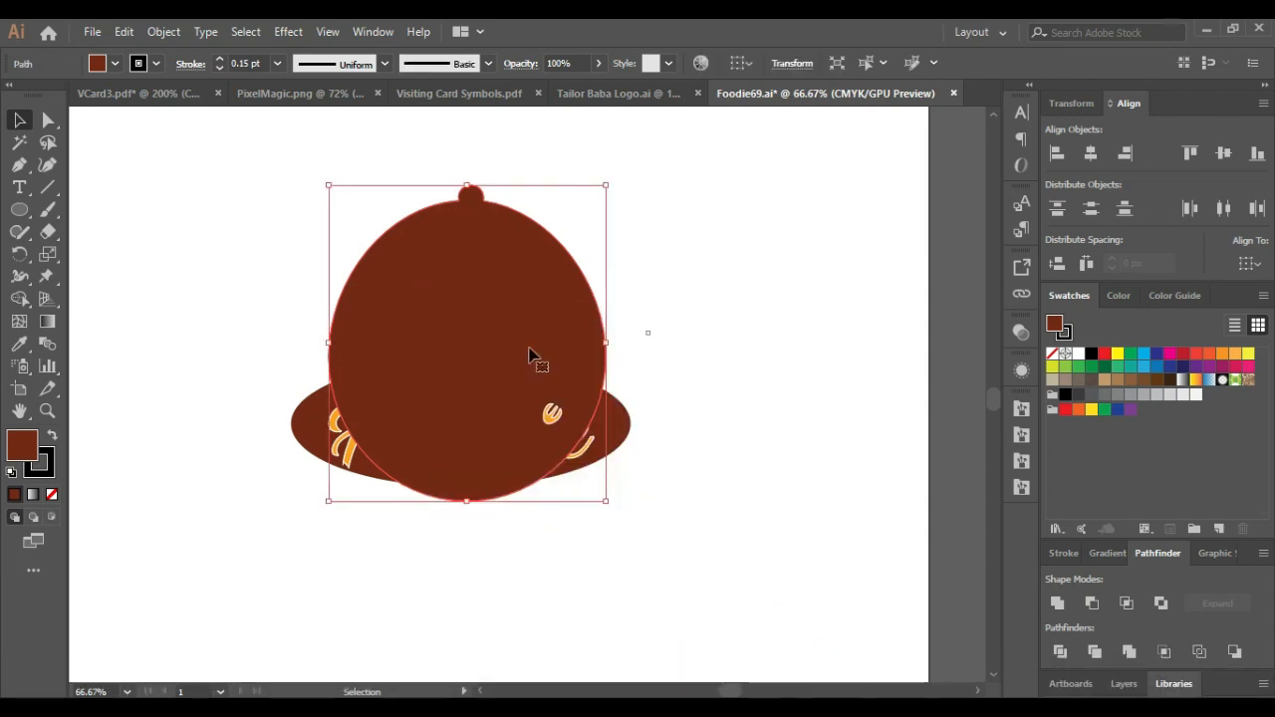
pyautogui.rightClick(492, 289)
pyautogui.moveTo(688, 581)
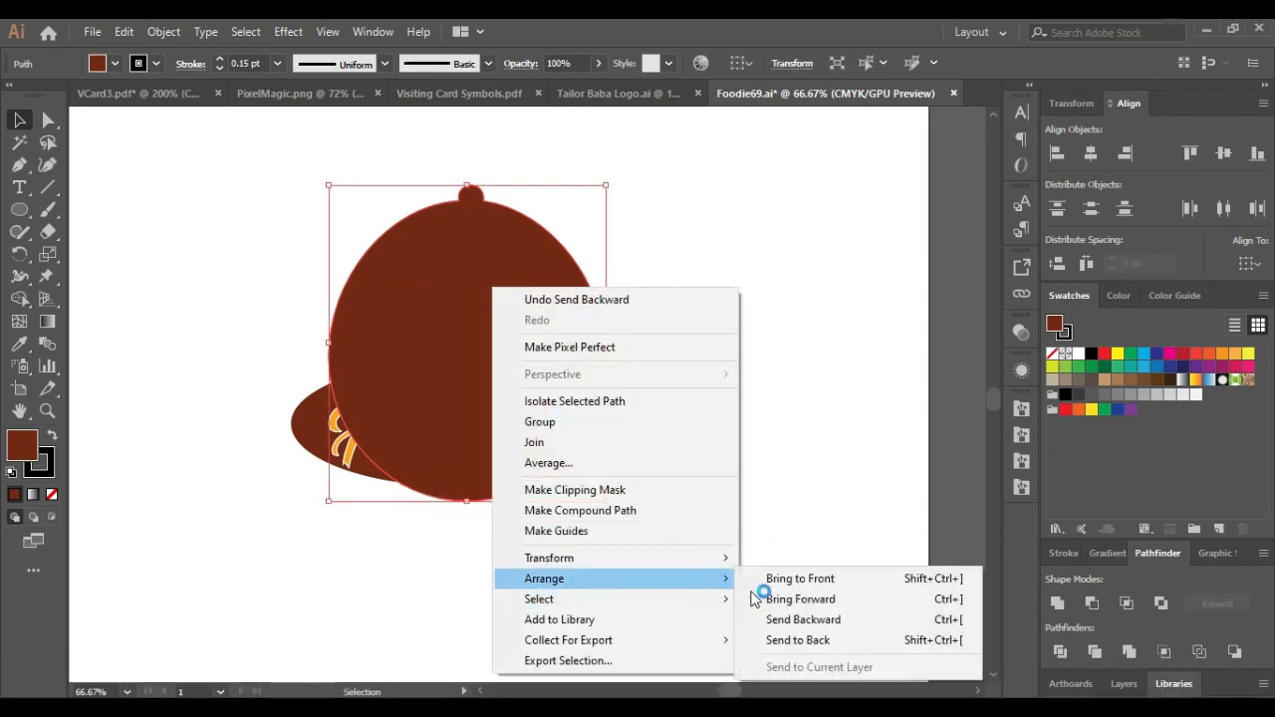
pyautogui.click(797, 637)
pyautogui.click(760, 531)
# Step: Send the dome backward once more and move it off to the right of the logo
pyautogui.rightClick(554, 317)
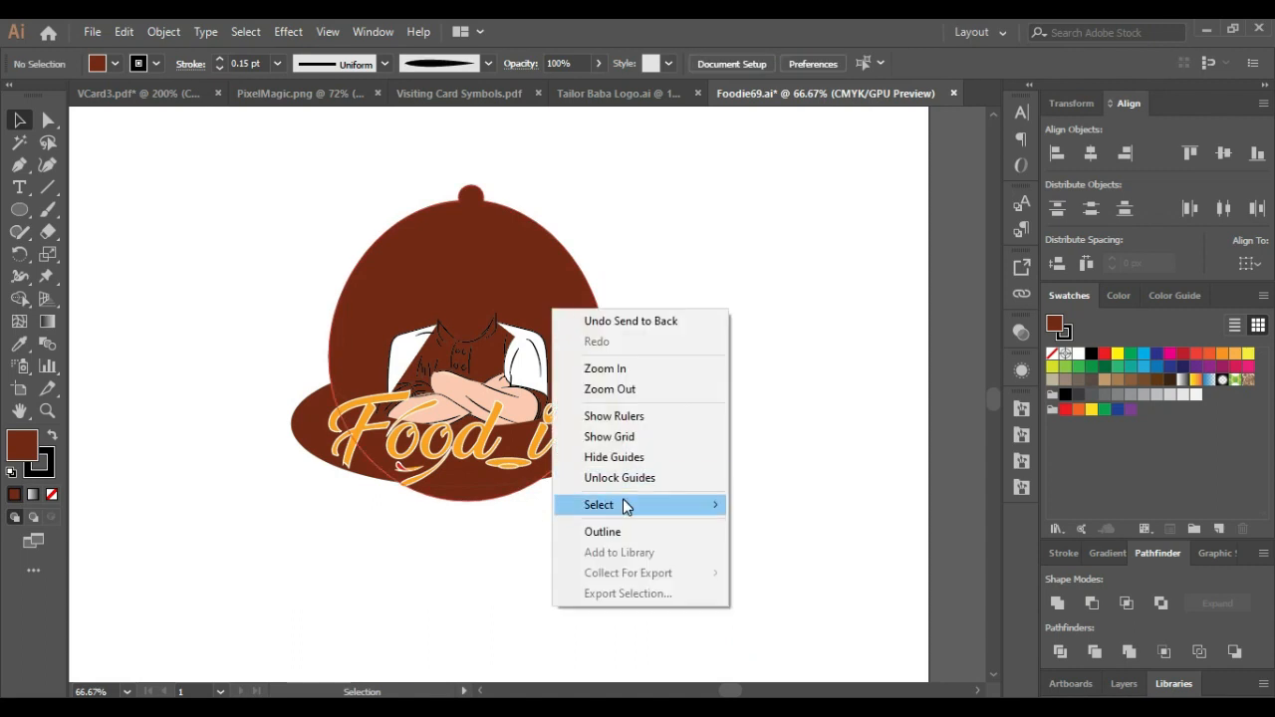
pyautogui.click(528, 249)
pyautogui.rightClick(528, 249)
pyautogui.moveTo(688, 534)
pyautogui.click(767, 571)
pyautogui.moveTo(557, 315); pyautogui.dragTo(862, 316)
# Step: Select the wordmark's separate pieces together and move them below the banner, and move the chef figure above it
pyautogui.click(475, 321)
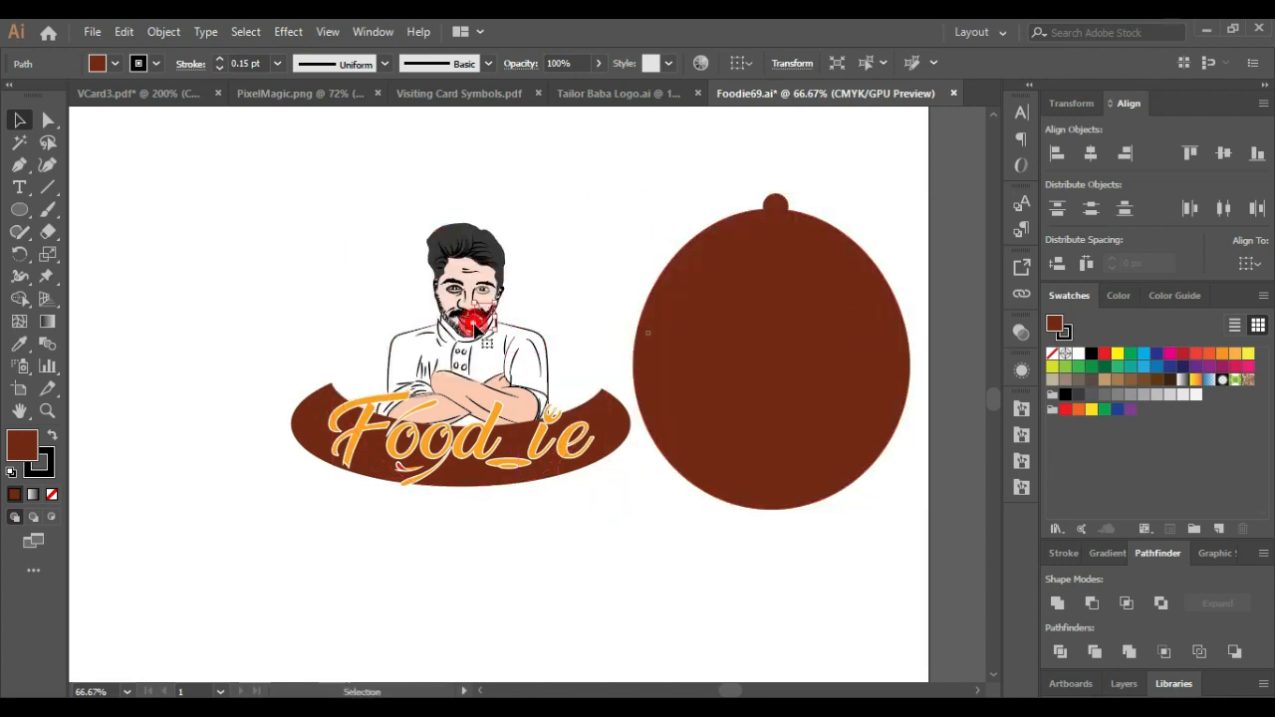
pyautogui.click(444, 251)
pyautogui.click(391, 231)
pyautogui.click(364, 439)
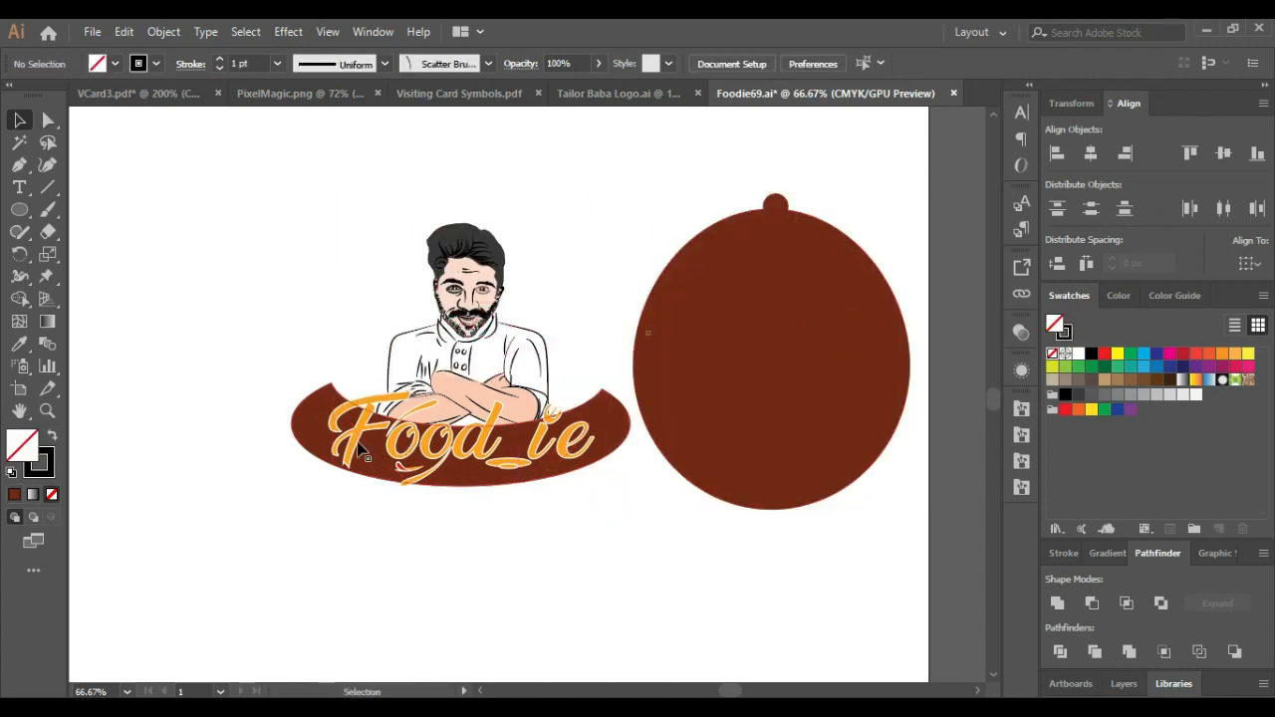
pyautogui.scroll(2, 408, 438)
pyautogui.keyDown('shift'); pyautogui.click(403, 339); pyautogui.keyUp('shift')
pyautogui.keyDown('shift'); pyautogui.click(401, 406); pyautogui.keyUp('shift')
pyautogui.keyDown('shift'); pyautogui.click(369, 467); pyautogui.keyUp('shift')
pyautogui.keyDown('shift'); pyautogui.click(418, 492); pyautogui.keyUp('shift')
pyautogui.keyDown('shift'); pyautogui.click(470, 423); pyautogui.keyUp('shift')
pyautogui.keyDown('shift'); pyautogui.click(506, 389); pyautogui.keyUp('shift')
pyautogui.keyDown('shift'); pyautogui.click(586, 457); pyautogui.keyUp('shift')
pyautogui.keyDown('shift'); pyautogui.click(678, 438); pyautogui.keyUp('shift')
pyautogui.keyDown('shift'); pyautogui.click(710, 351); pyautogui.keyUp('shift')
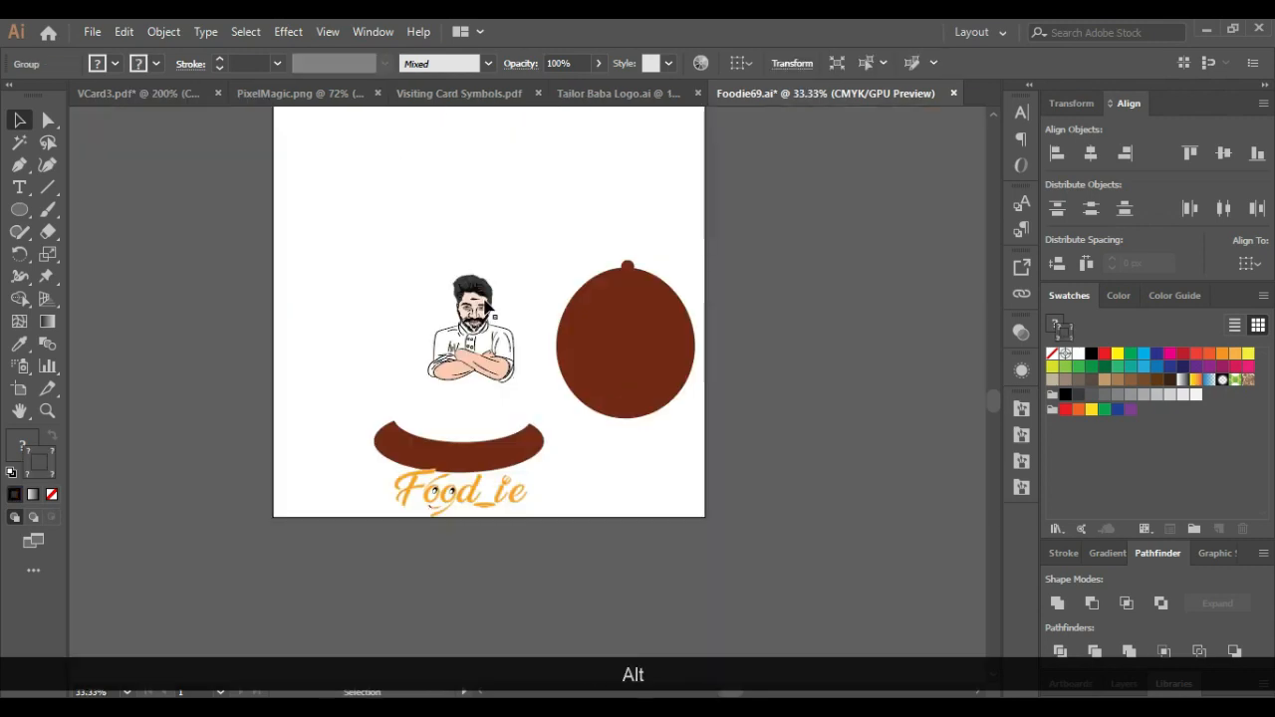
# Step: Move the brown dome back behind the chef figure, above the banner
pyautogui.scroll(2, 451, 283)
pyautogui.moveTo(778, 390); pyautogui.dragTo(444, 384)
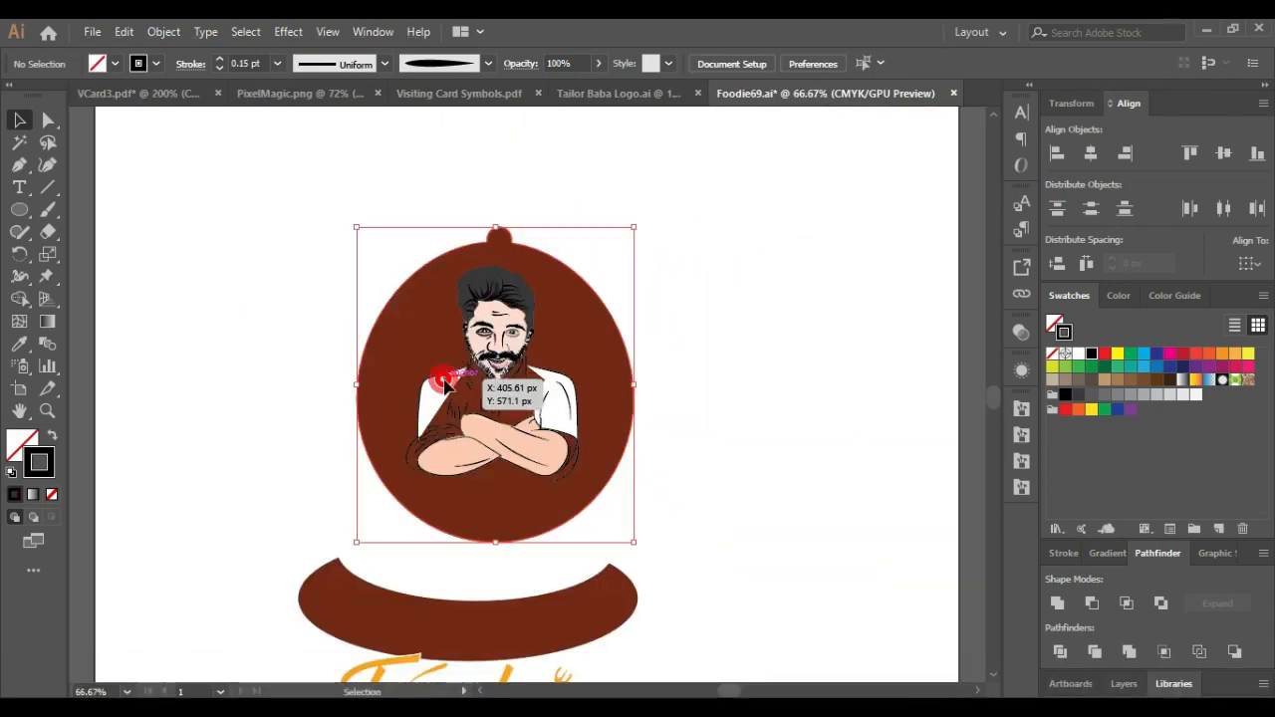
# Step: Lock Layer 3 with the artwork and create a new layer above it for tracing the chef's coat with the Pen tool
pyautogui.scroll(3, 444, 385)
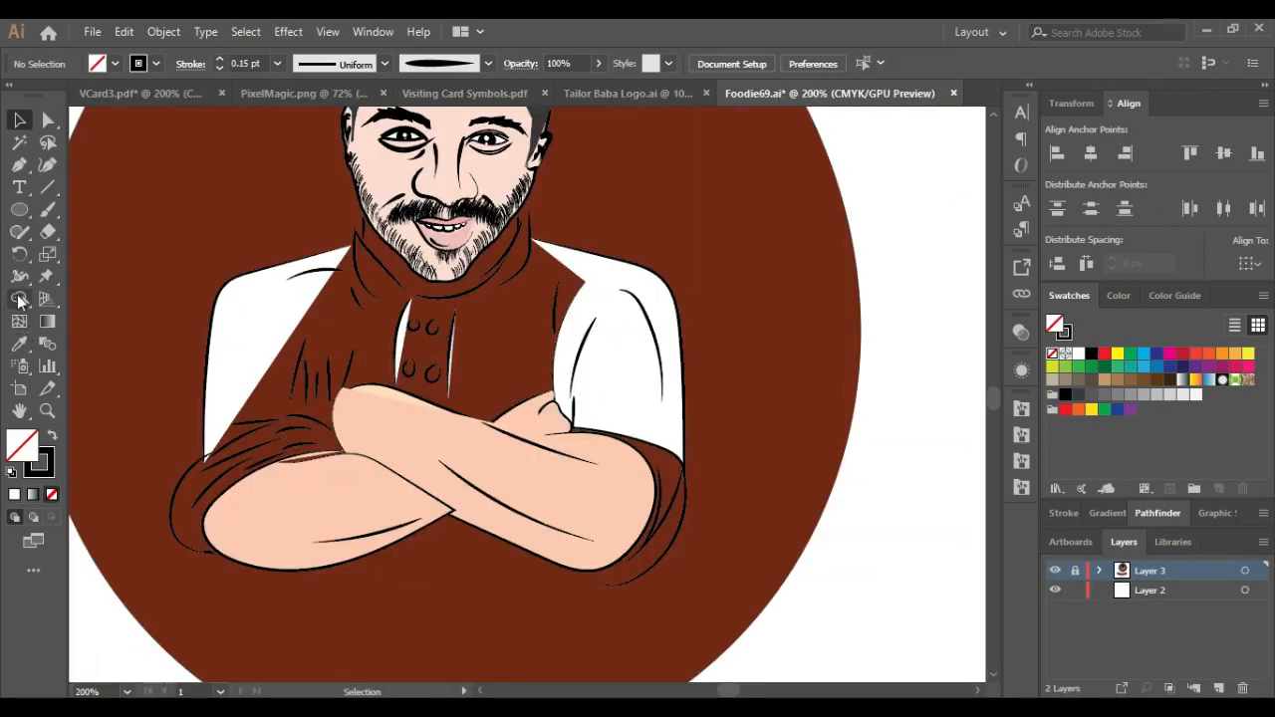
pyautogui.scroll(2, 206, 448)
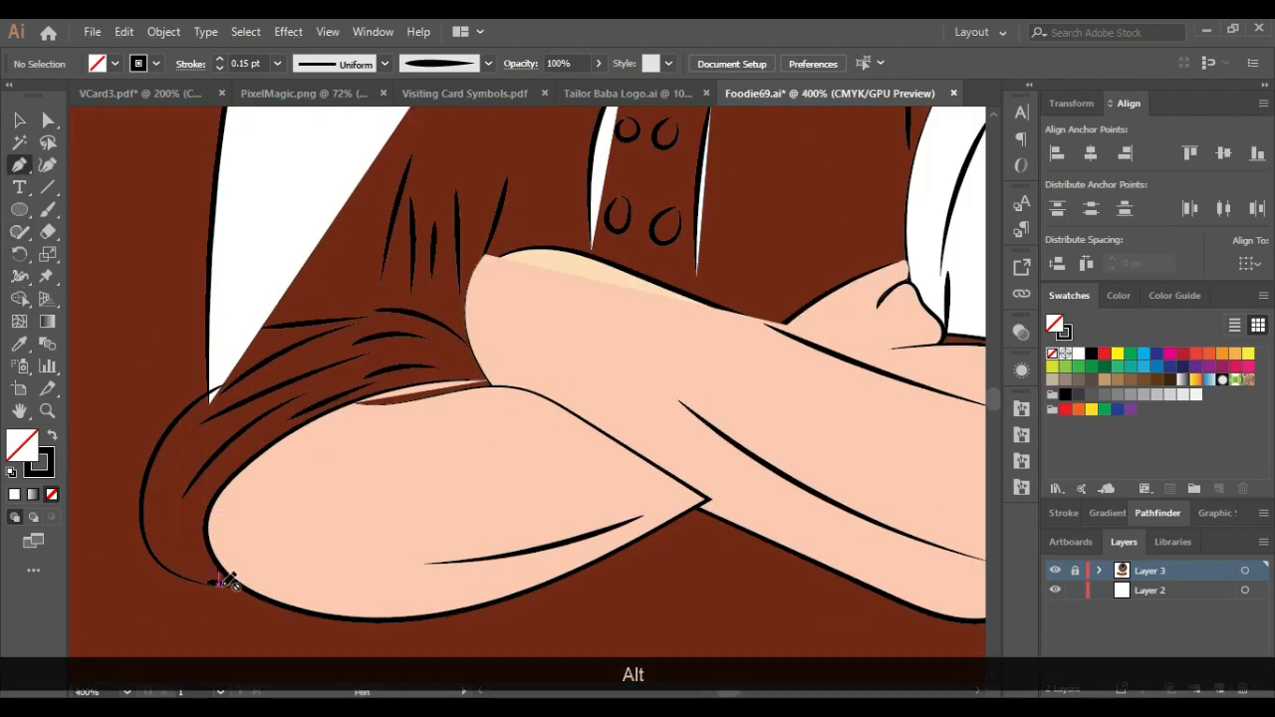
pyautogui.moveTo(19, 164); pyautogui.dragTo(83, 168)
pyautogui.press('capslock')
pyautogui.scroll(-1, 221, 582)
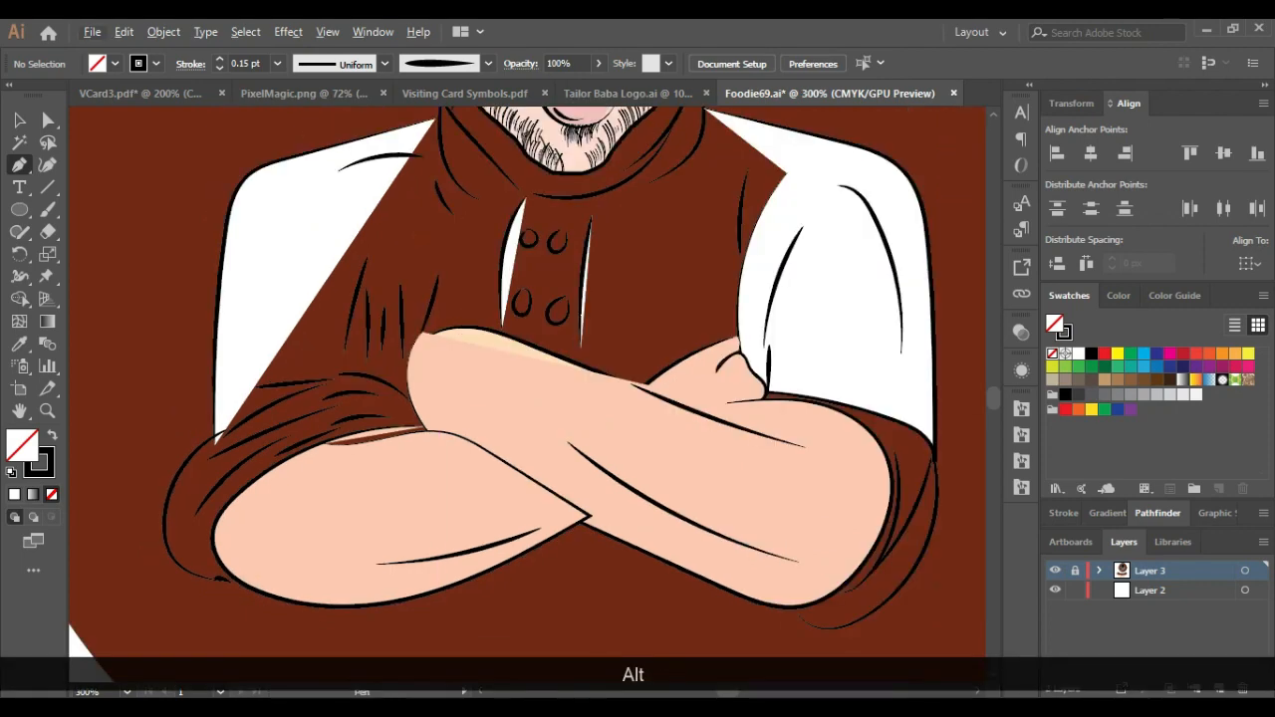
pyautogui.click(1220, 689)
# Step: Start the coat outline at the left cuff, tracing around the rolled cuff and up the sleeve's outer edge onto the shoulder
pyautogui.scroll(2, 215, 578)
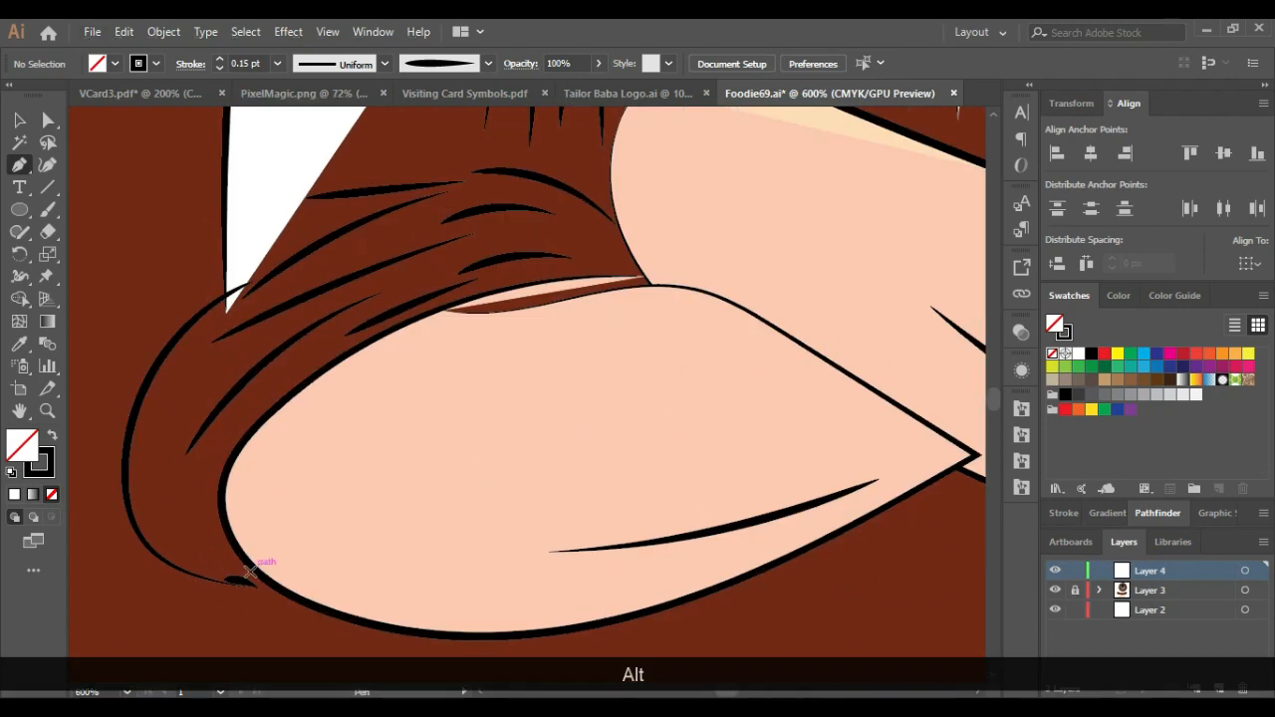
pyautogui.click(269, 589)
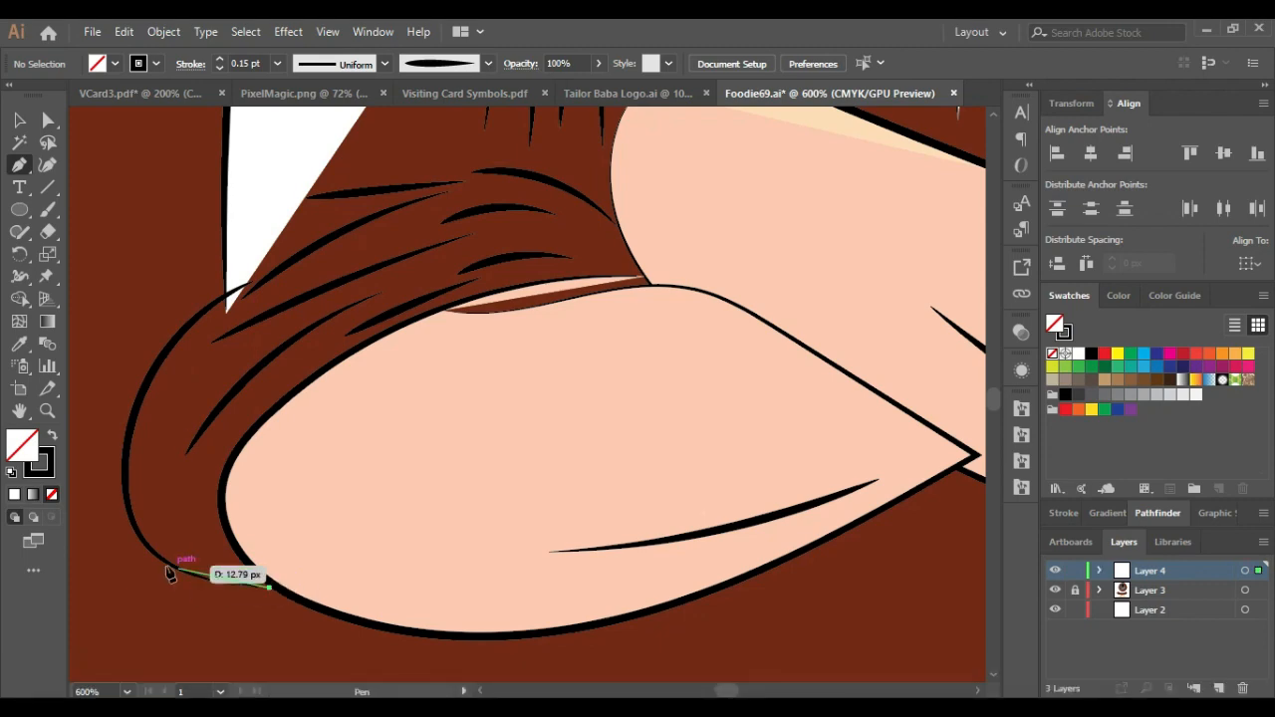
pyautogui.moveTo(149, 552); pyautogui.dragTo(116, 518)
pyautogui.moveTo(149, 376); pyautogui.dragTo(186, 319)
pyautogui.moveTo(227, 296); pyautogui.dragTo(245, 240)
pyautogui.scroll(4, 231, 294)
pyautogui.scroll(2, 247, 242)
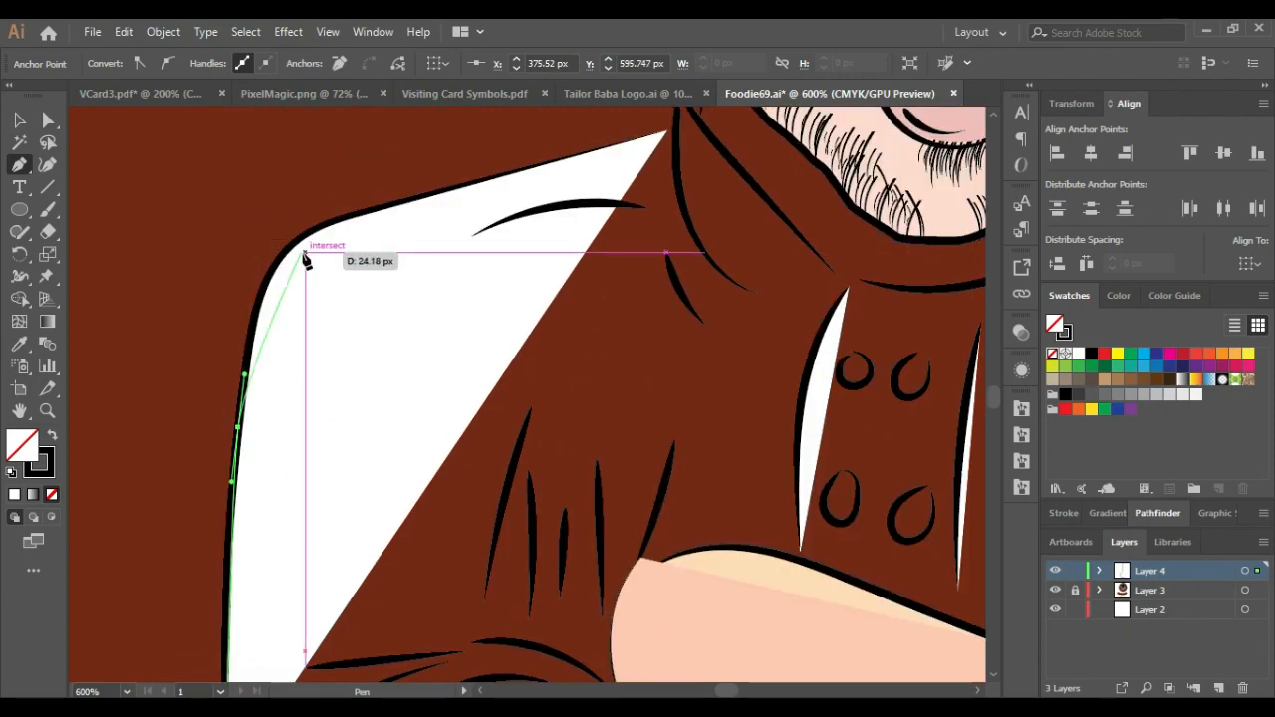
pyautogui.moveTo(351, 221); pyautogui.dragTo(464, 199)
# Step: Extend the coat path along the left shoulder seam to the tip of the collar
pyautogui.scroll(1, 464, 200)
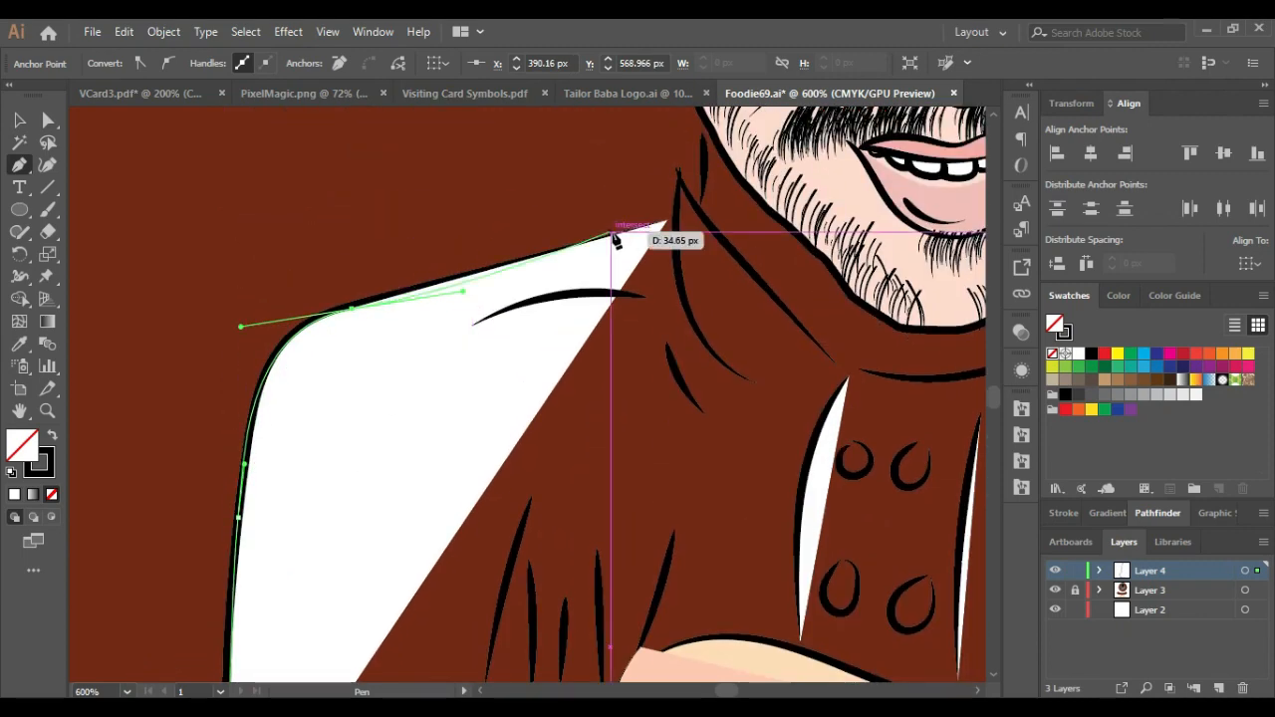
pyautogui.click(663, 223)
pyautogui.click(673, 216)
pyautogui.click(679, 176)
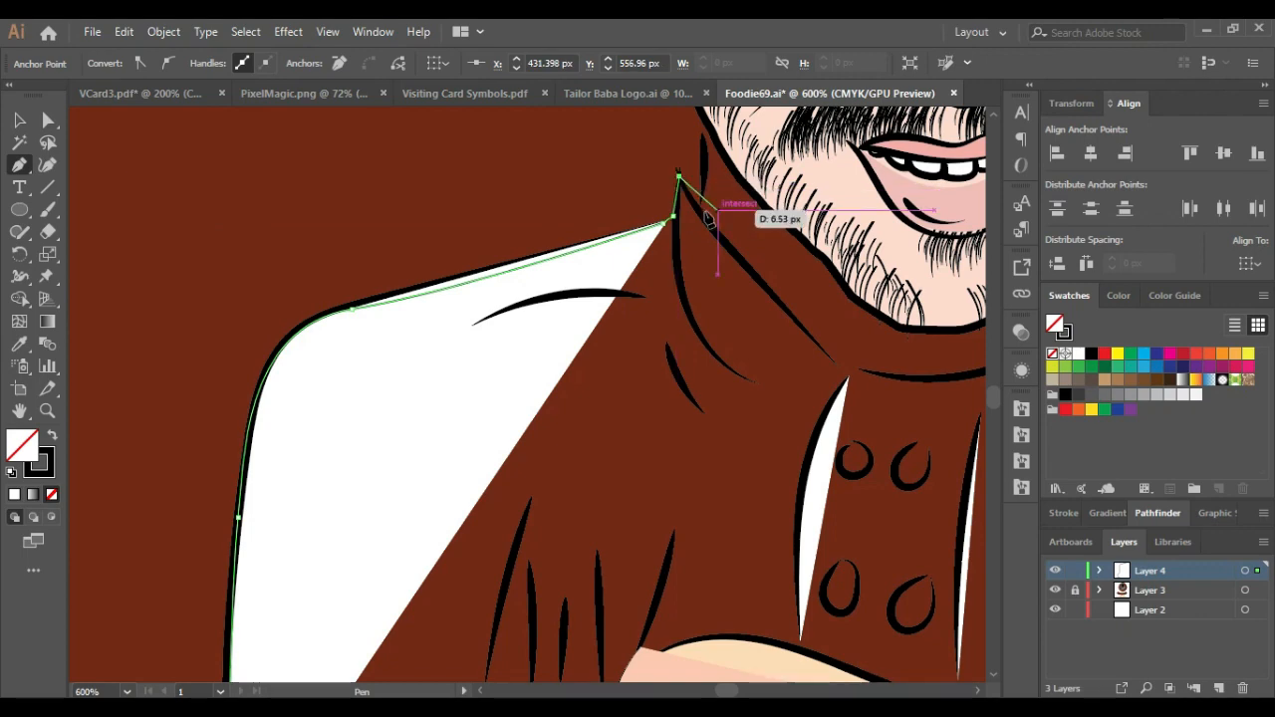
# Step: Continue the coat path through the left collar and around the chef's jawline and chin, redoing the misplaced curve
pyautogui.scroll(-4, 802, 206)
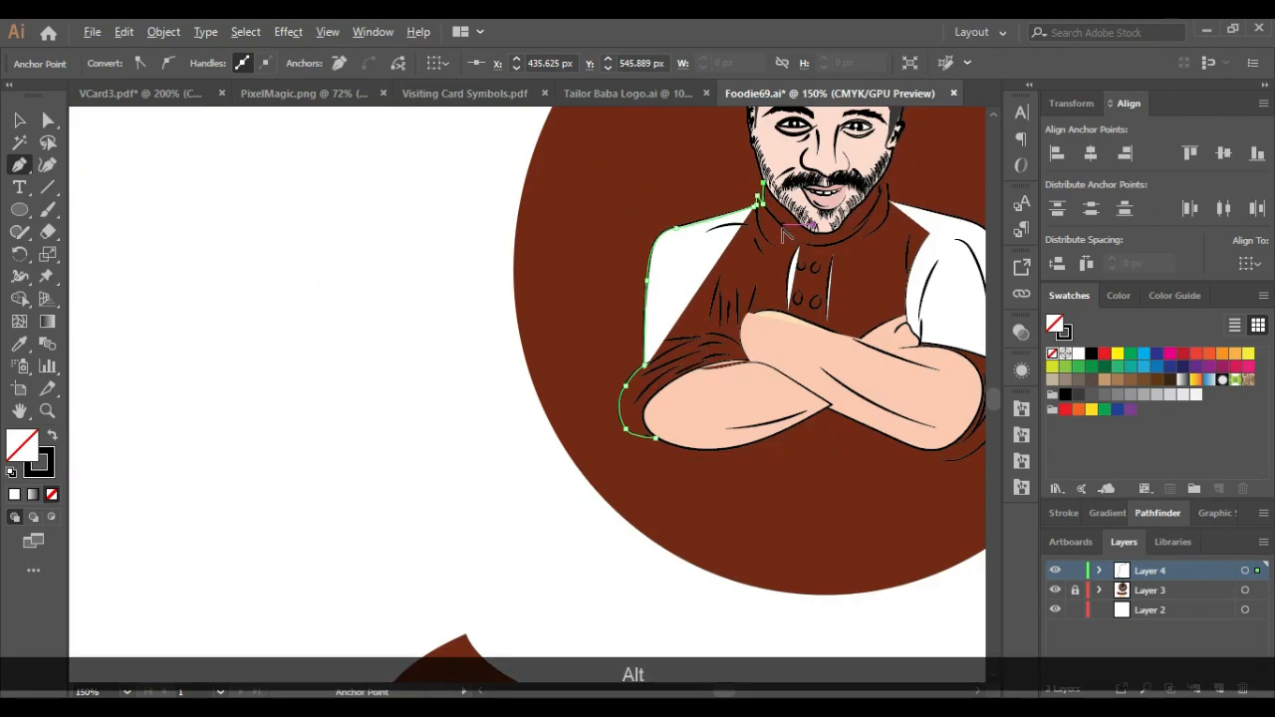
pyautogui.scroll(5, 844, 207)
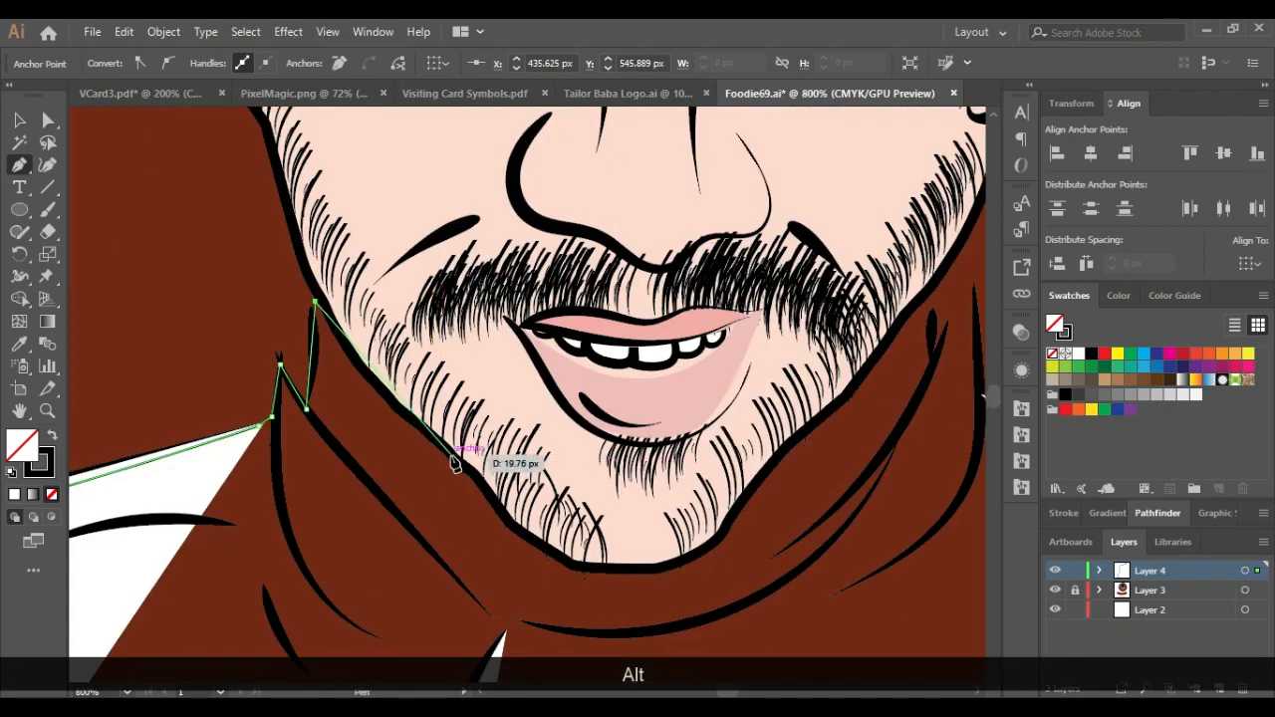
pyautogui.click(520, 537)
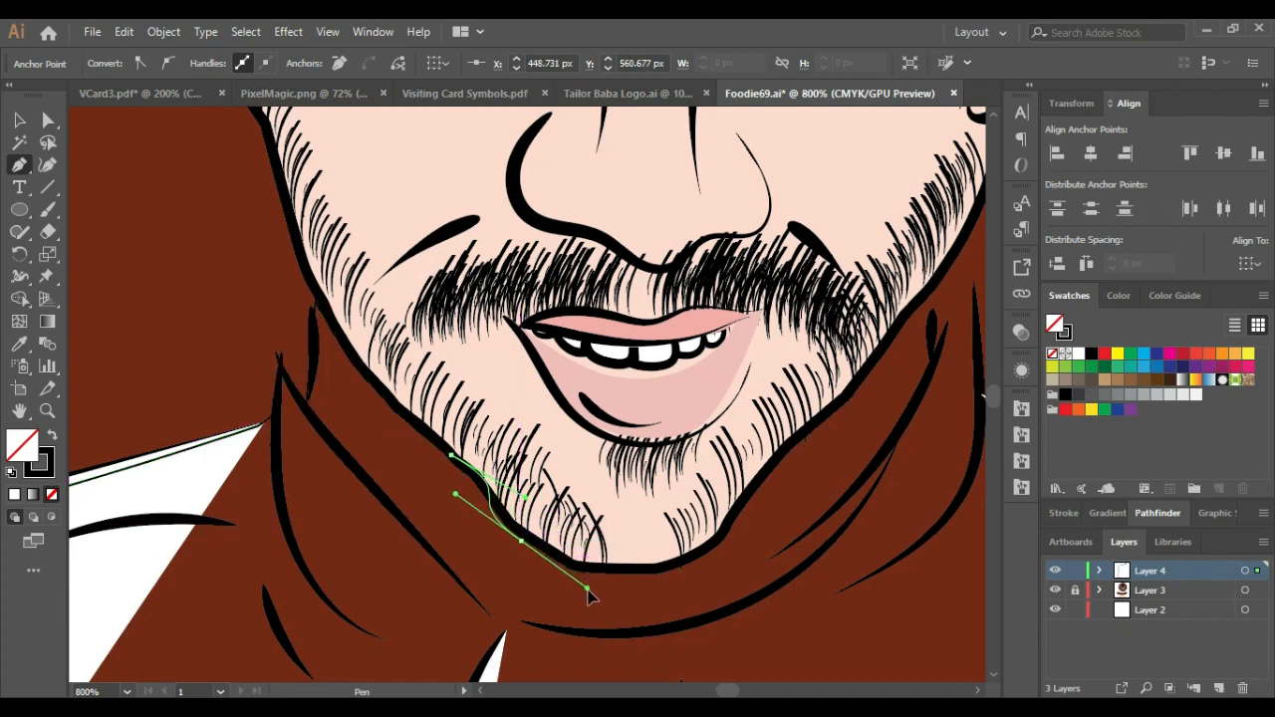
pyautogui.hotkey('ctrl', 'z')
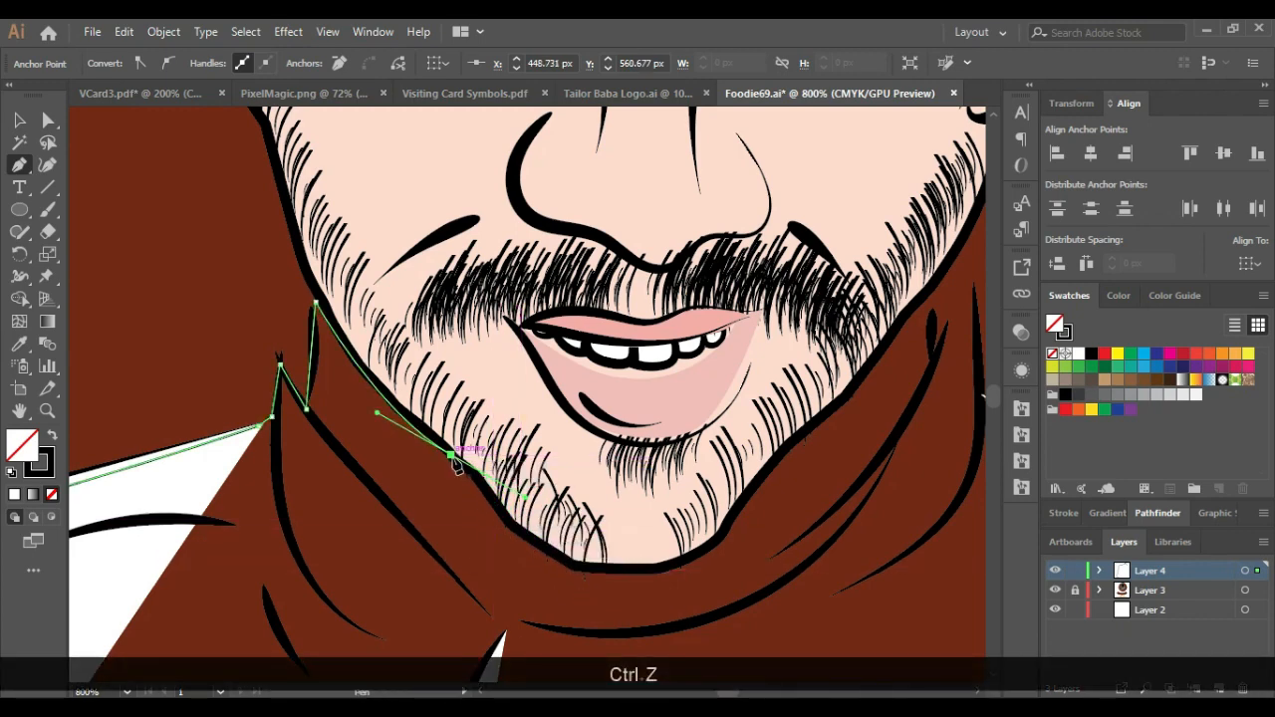
pyautogui.click(451, 456)
pyautogui.click(482, 484)
pyautogui.moveTo(543, 546); pyautogui.dragTo(583, 561)
pyautogui.moveTo(613, 569); pyautogui.dragTo(642, 565)
pyautogui.moveTo(723, 529); pyautogui.dragTo(736, 508)
# Step: Trace up the right side of the jaw and around the right collar tip to the shoulder seam
pyautogui.scroll(-2, 736, 508)
pyautogui.scroll(1, 863, 384)
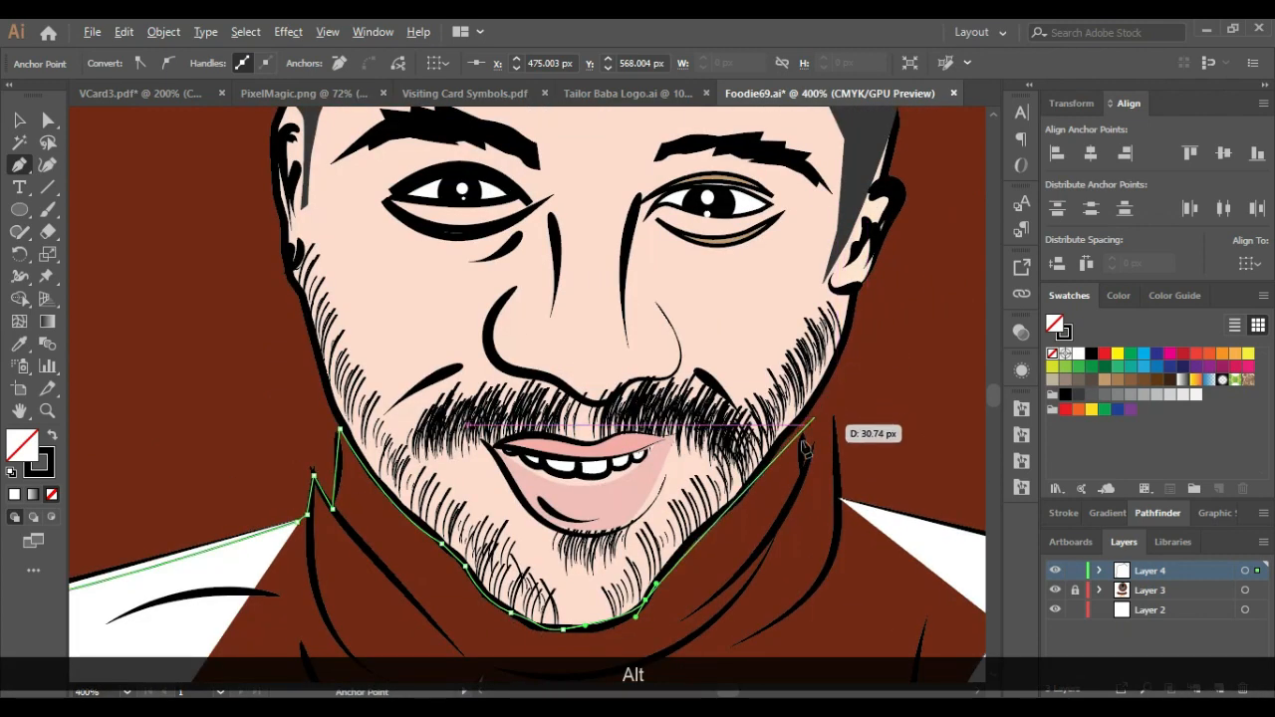
pyautogui.click(792, 422)
pyautogui.click(803, 446)
pyautogui.click(819, 446)
pyautogui.click(829, 425)
pyautogui.click(840, 498)
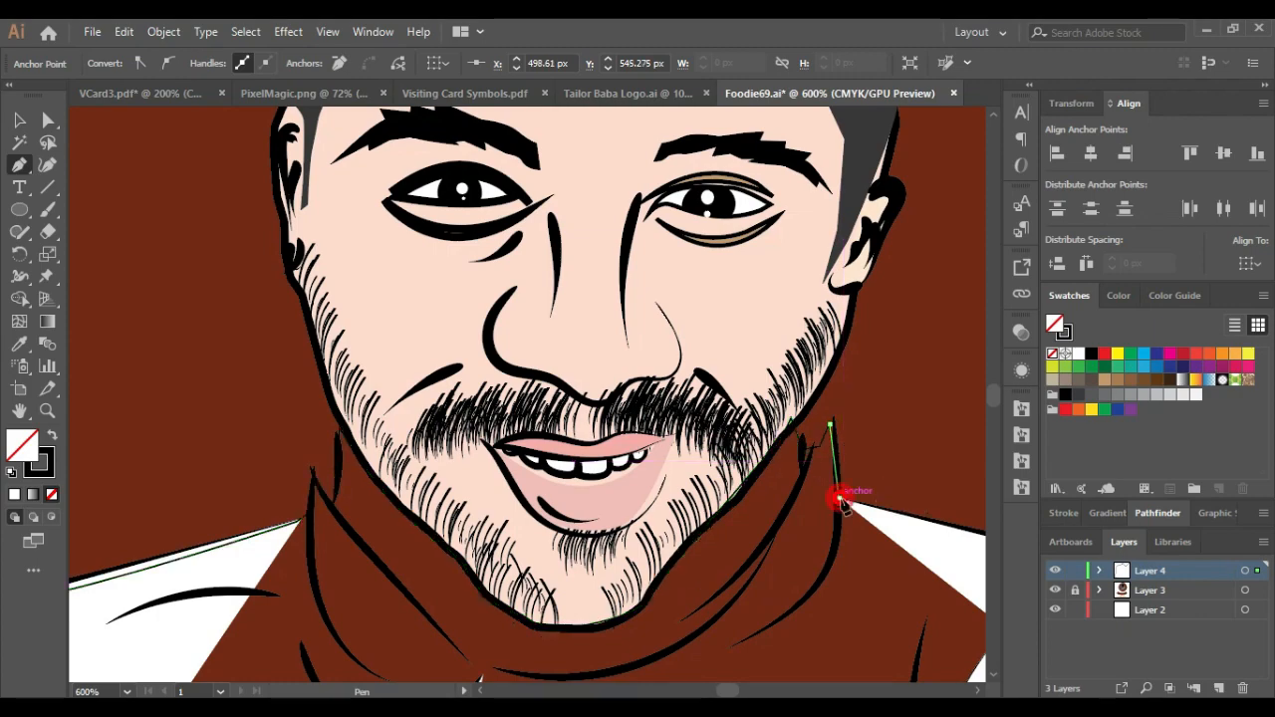
# Step: Continue the coat path over the right shoulder and down the sleeve's outer edge to the top of the rolled cuff
pyautogui.scroll(-3, 842, 504)
pyautogui.scroll(4, 826, 492)
pyautogui.click(892, 422)
pyautogui.scroll(-5, 797, 441)
pyautogui.scroll(4, 575, 468)
pyautogui.moveTo(564, 497); pyautogui.dragTo(567, 552)
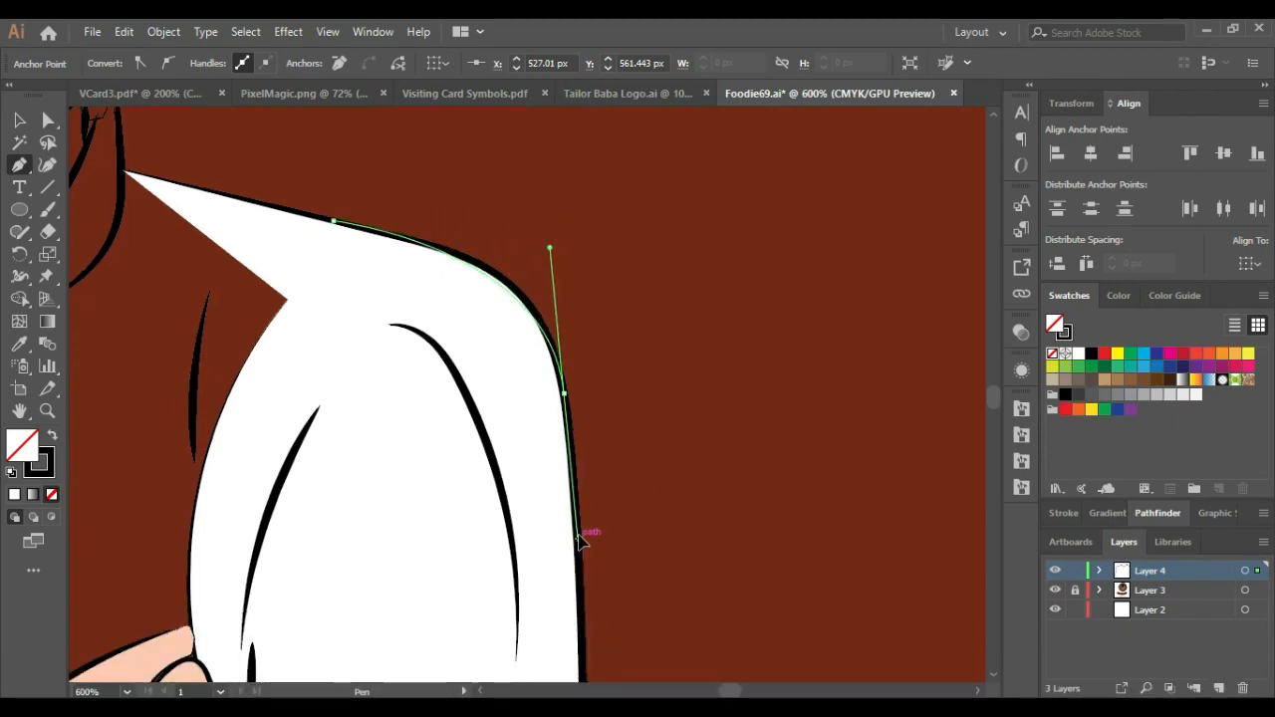
pyautogui.scroll(-4, 581, 543)
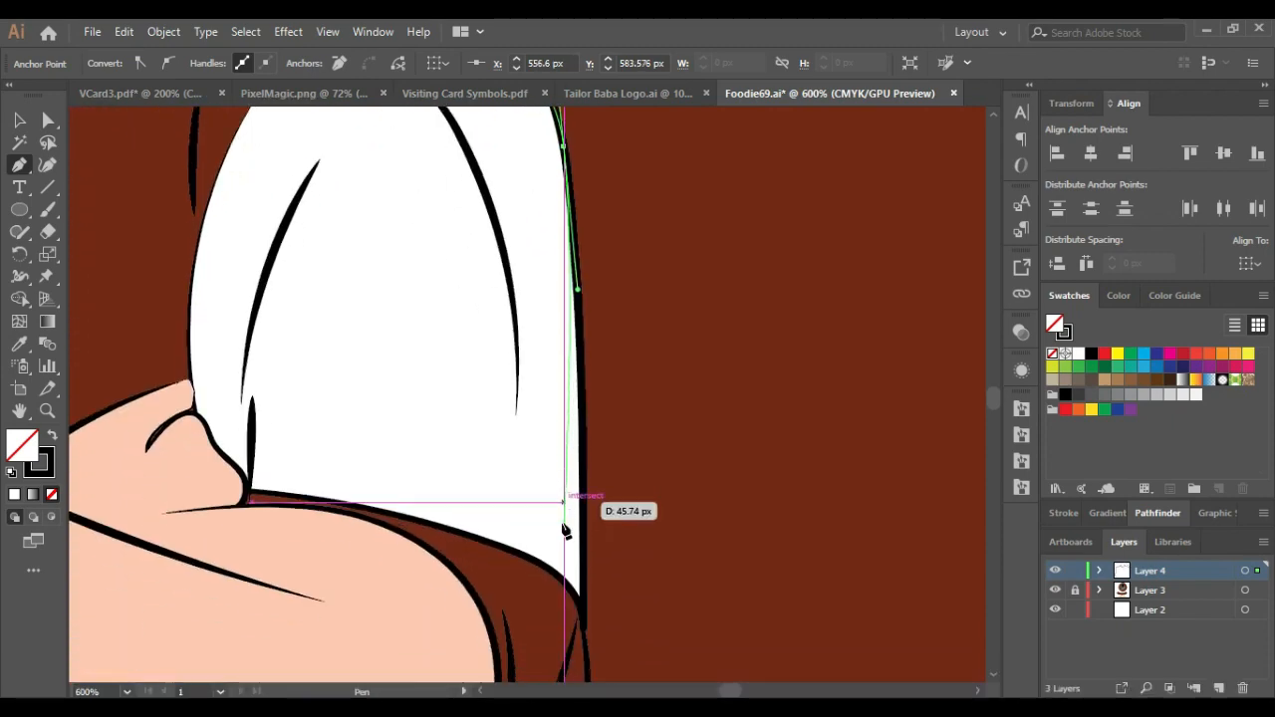
pyautogui.click(586, 532)
pyautogui.scroll(-5, 590, 533)
pyautogui.scroll(5, 589, 533)
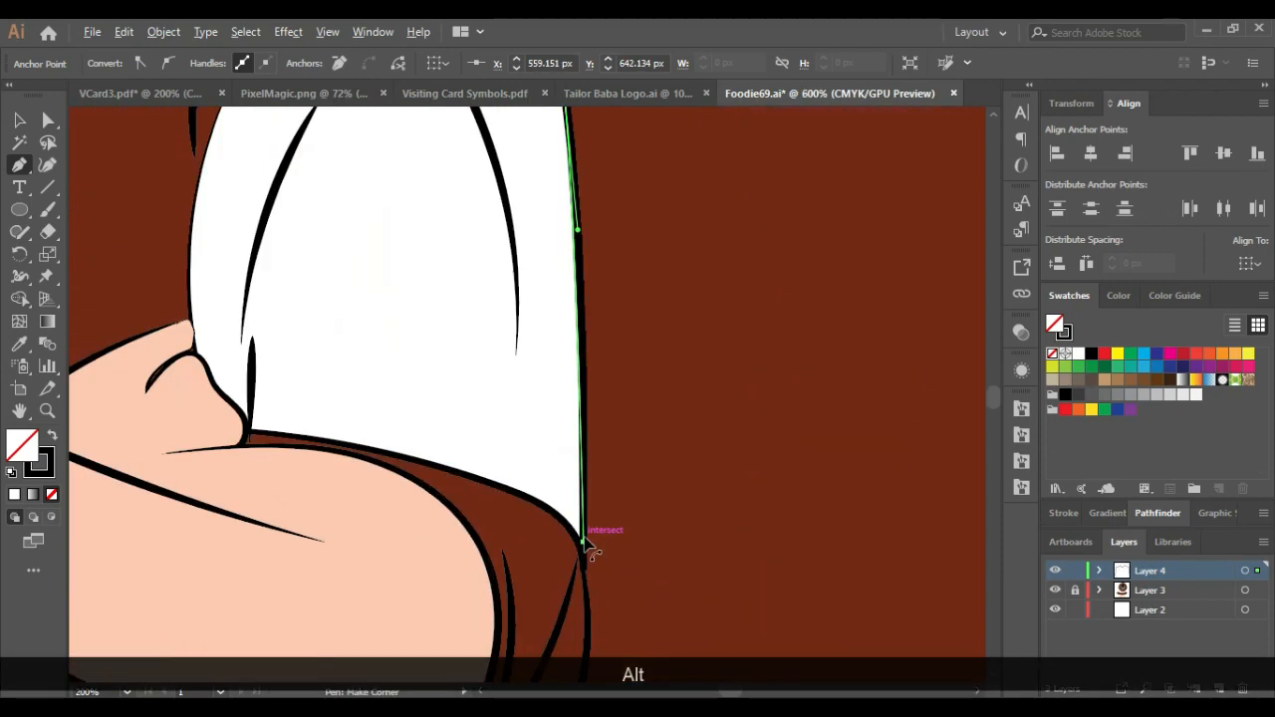
# Step: Trace the right rolled cuff's outer curve down and around to the underside of the forearm
pyautogui.scroll(-5, 595, 543)
pyautogui.scroll(3, 599, 543)
pyautogui.scroll(-3, 603, 517)
pyautogui.scroll(3, 588, 528)
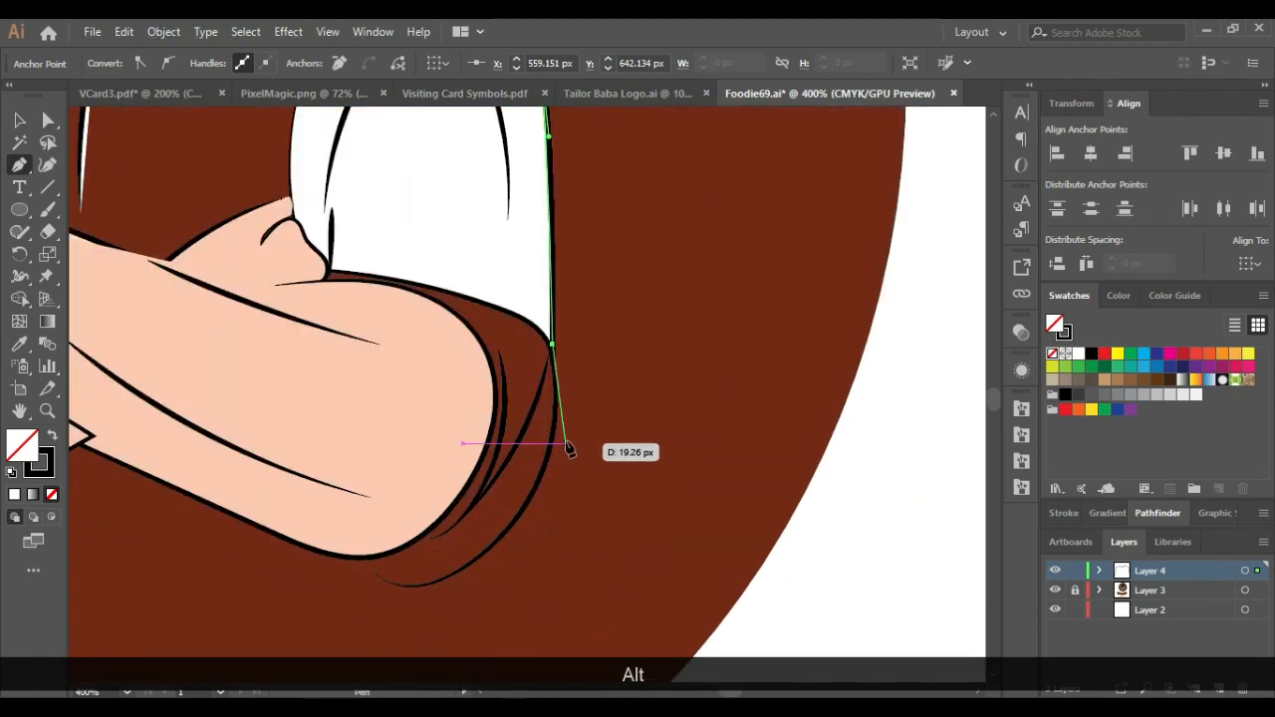
pyautogui.click(552, 458)
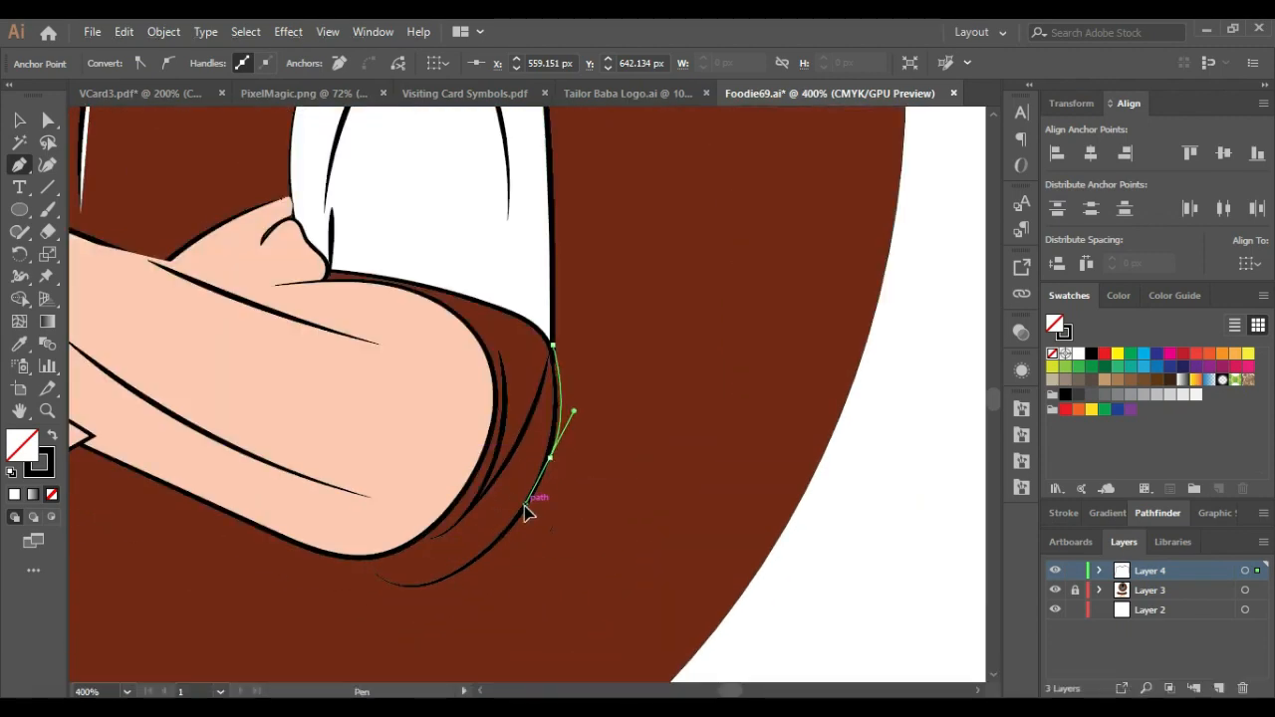
pyautogui.click(528, 511)
pyautogui.moveTo(376, 582); pyautogui.dragTo(353, 566)
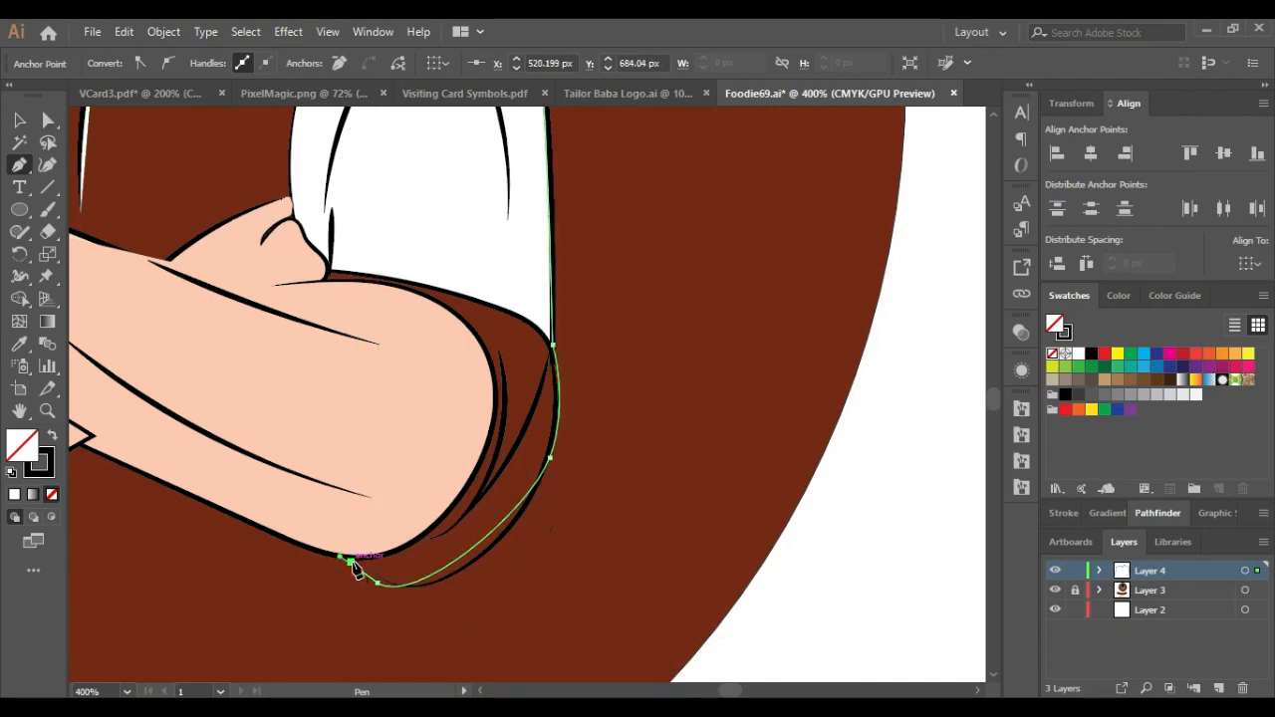
# Step: Close the coat path through the point where the forearms cross and fill the shape with White
pyautogui.scroll(-4, 354, 568)
pyautogui.scroll(3, 329, 558)
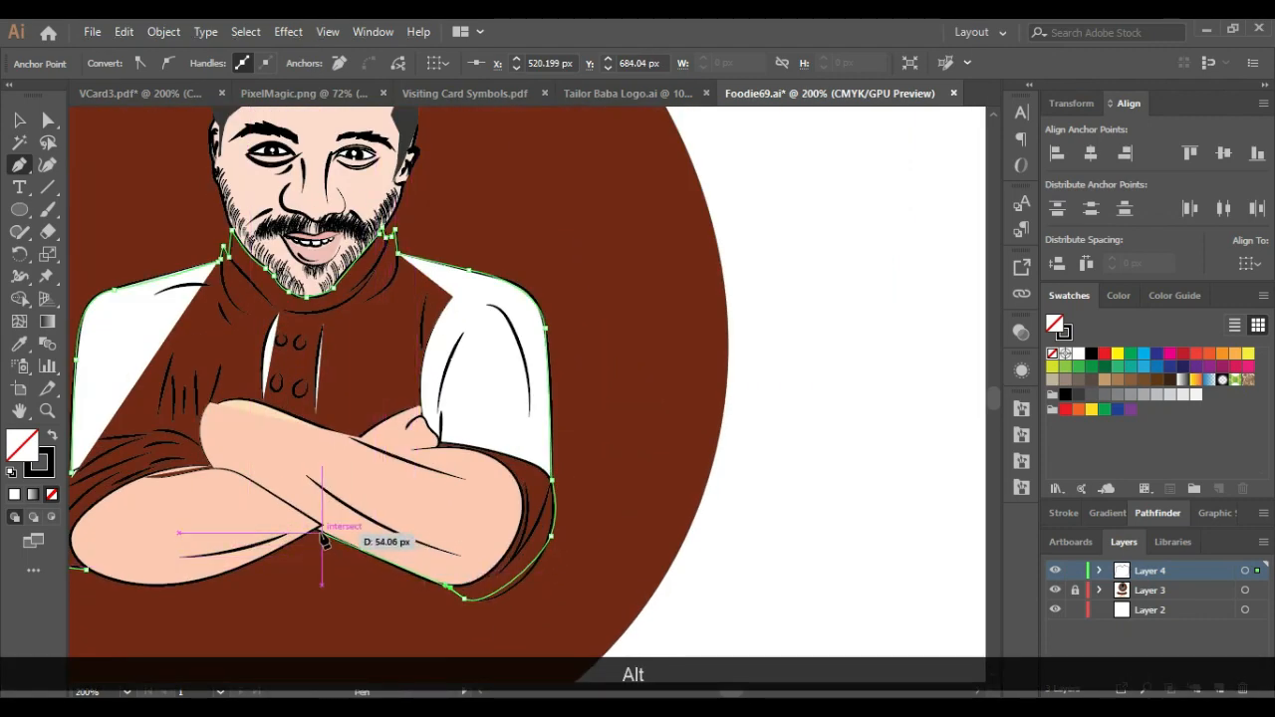
pyautogui.click(320, 527)
pyautogui.click(87, 567)
pyautogui.scroll(-4, 87, 568)
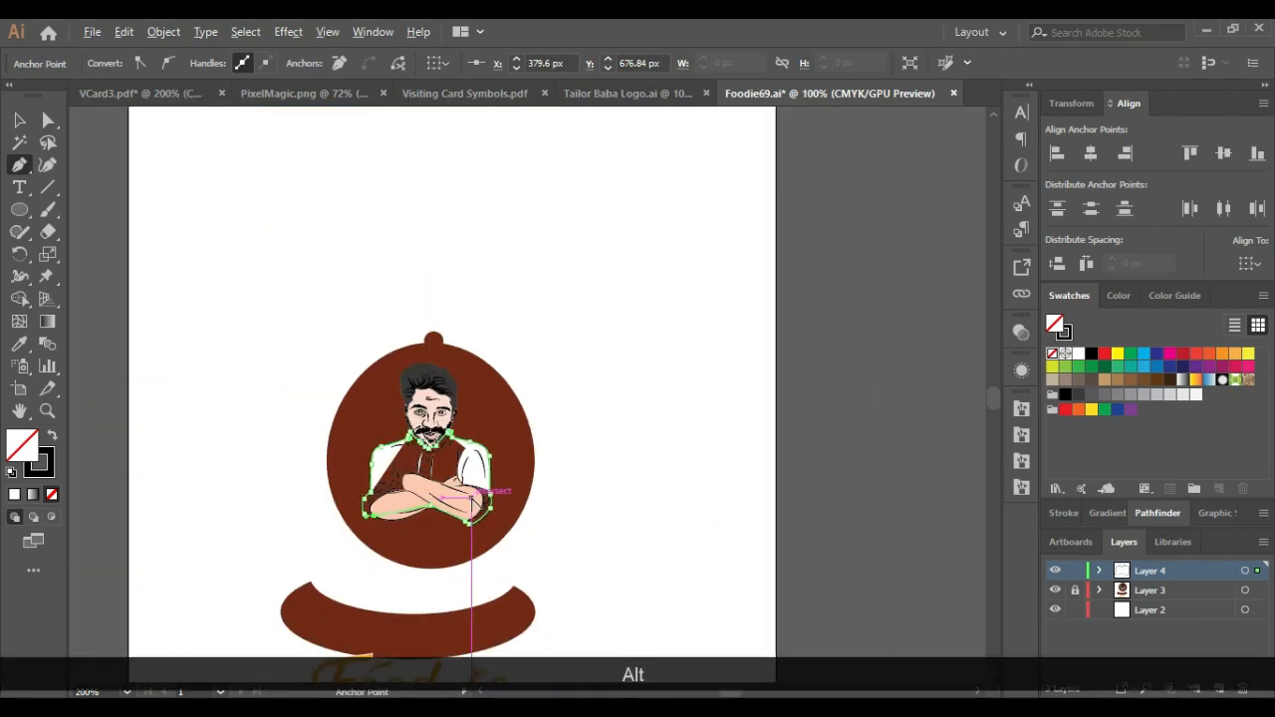
pyautogui.scroll(3, 299, 448)
pyautogui.click(1079, 356)
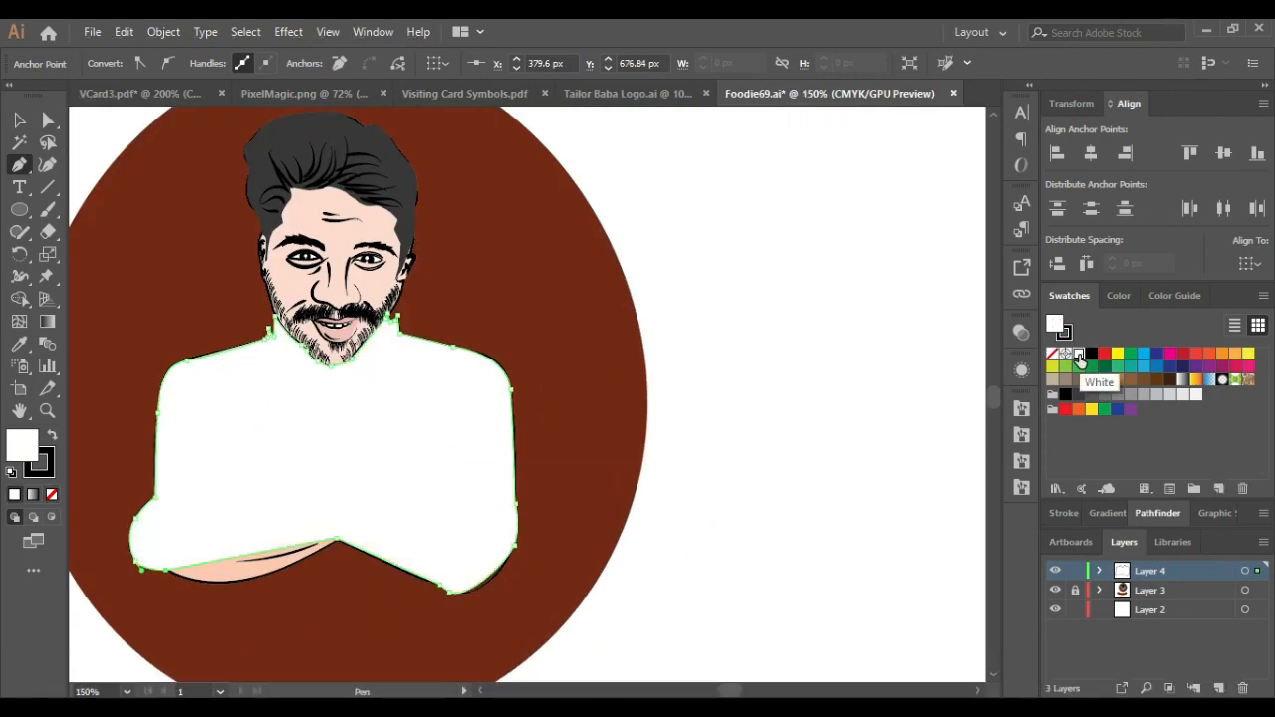
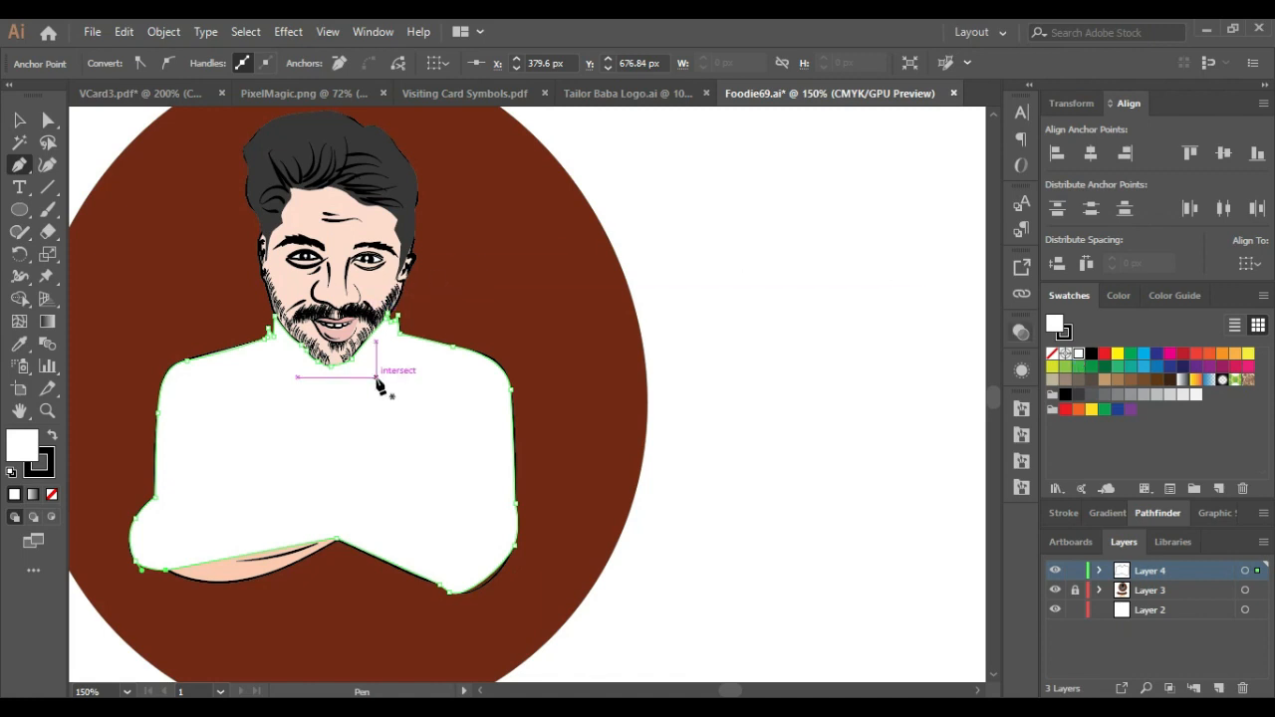
# Step: Arrange the white coat shape in Layer 3, behind the chef's line art and in front of the brown dome
pyautogui.click(20, 120)
pyautogui.rightClick(398, 424)
pyautogui.moveTo(428, 324)
pyautogui.click(677, 362)
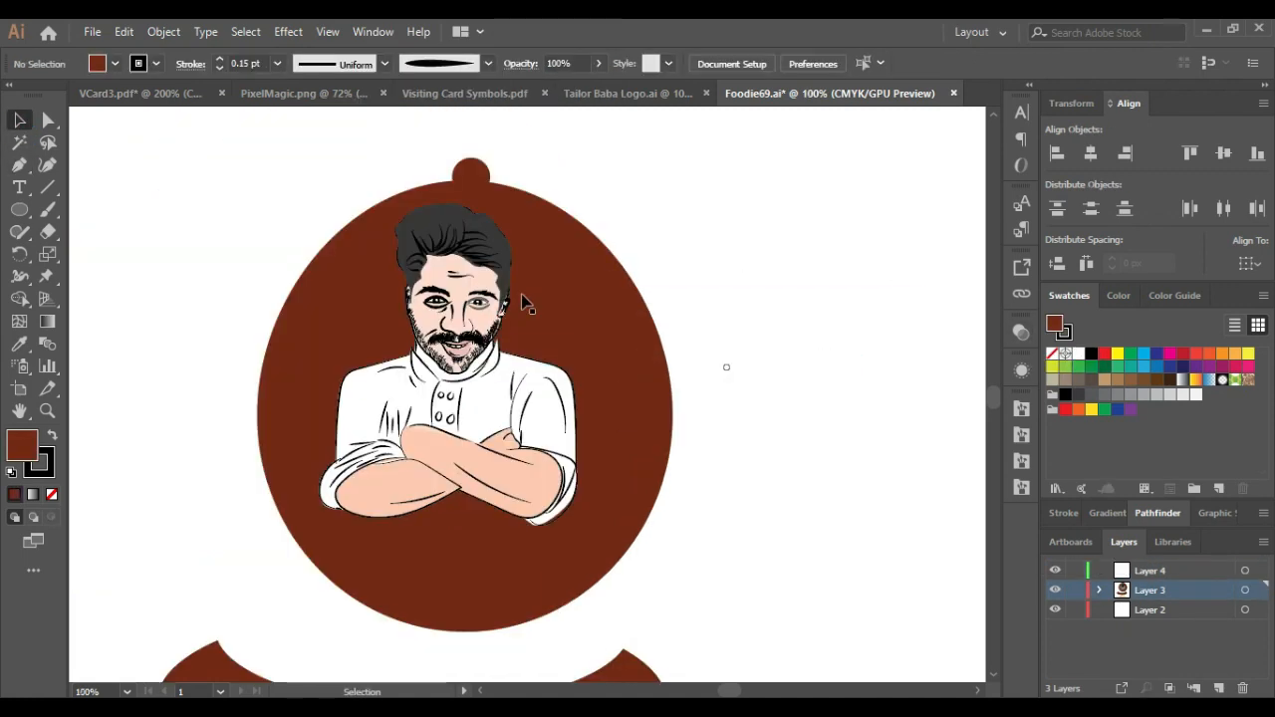
# Step: Group the chef artwork with his white coat, moving the brown dome aside for the selection and back behind him
pyautogui.moveTo(581, 270); pyautogui.dragTo(568, 270)
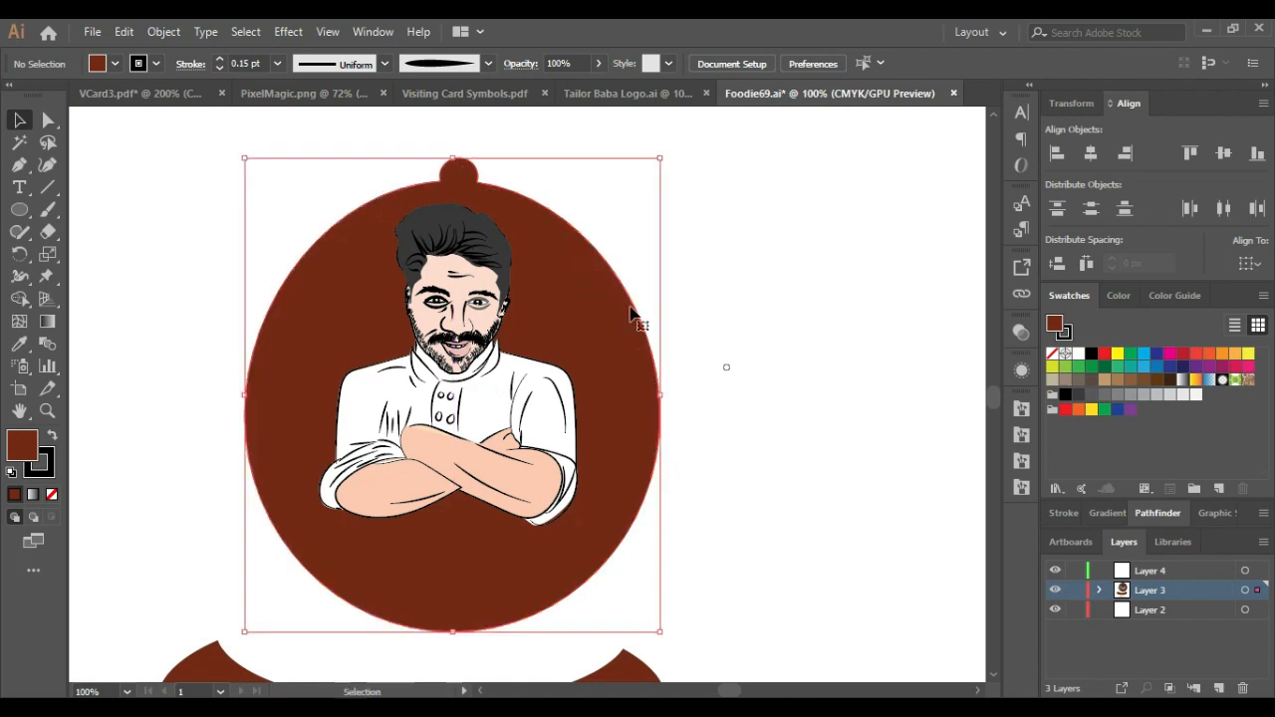
pyautogui.moveTo(612, 431); pyautogui.dragTo(1085, 428)
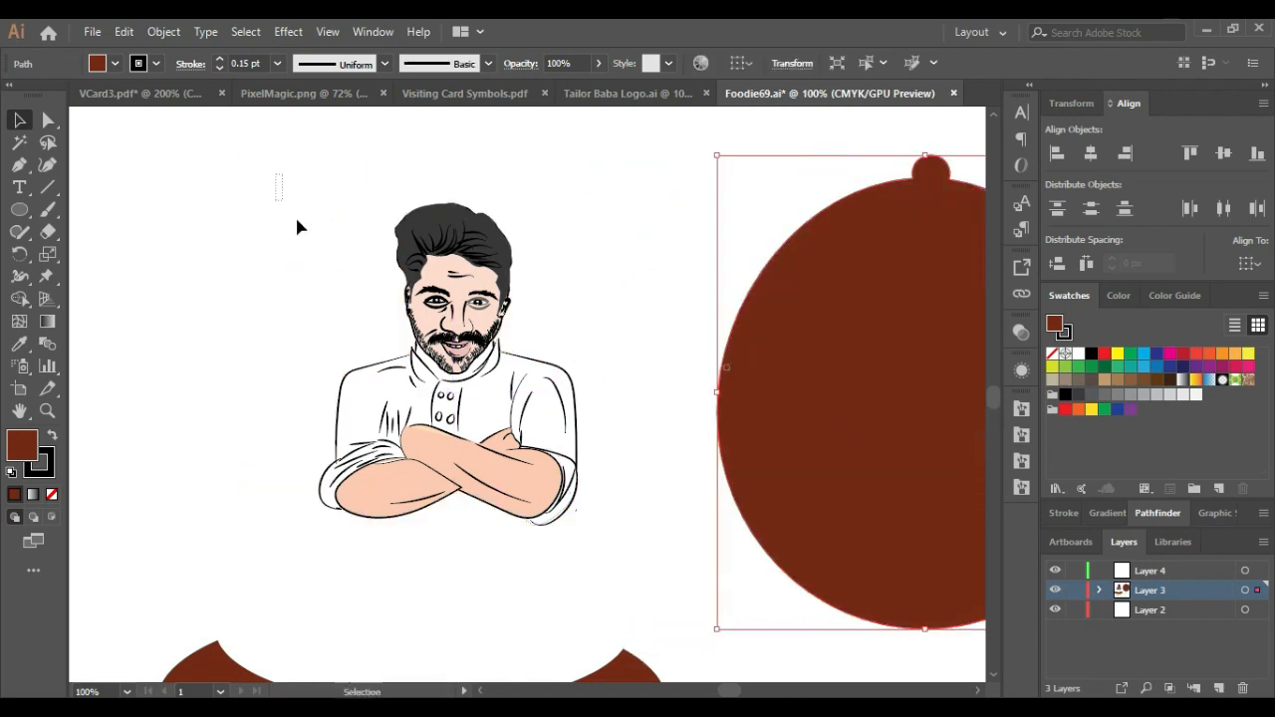
pyautogui.moveTo(626, 561); pyautogui.dragTo(299, 185)
pyautogui.hotkey('ctrl', 'g')
pyautogui.moveTo(809, 521); pyautogui.dragTo(330, 489)
pyautogui.click(618, 561)
# Step: Move the curved banner up over the dome's lower edge beneath the chef's arms and narrow it slightly
pyautogui.scroll(-2, 521, 521)
pyautogui.click(522, 605)
pyautogui.moveTo(523, 605); pyautogui.dragTo(531, 515)
pyautogui.scroll(2, 532, 515)
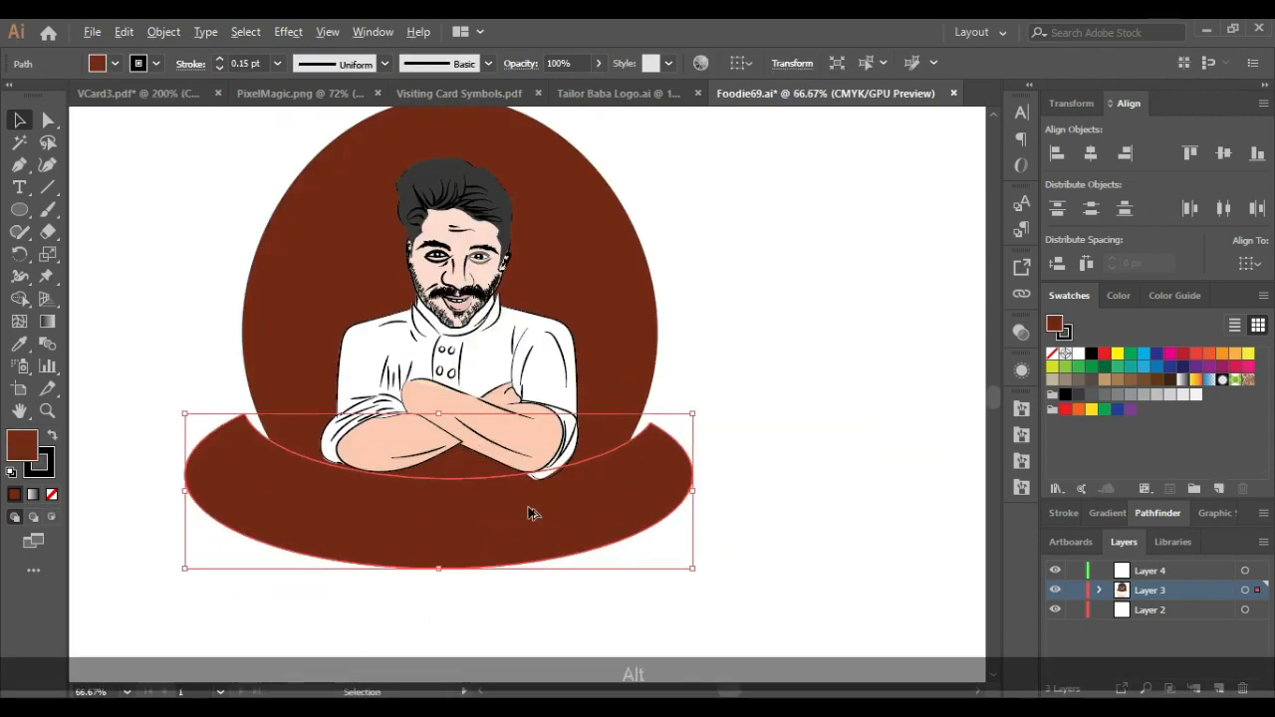
pyautogui.moveTo(691, 490); pyautogui.dragTo(686, 489)
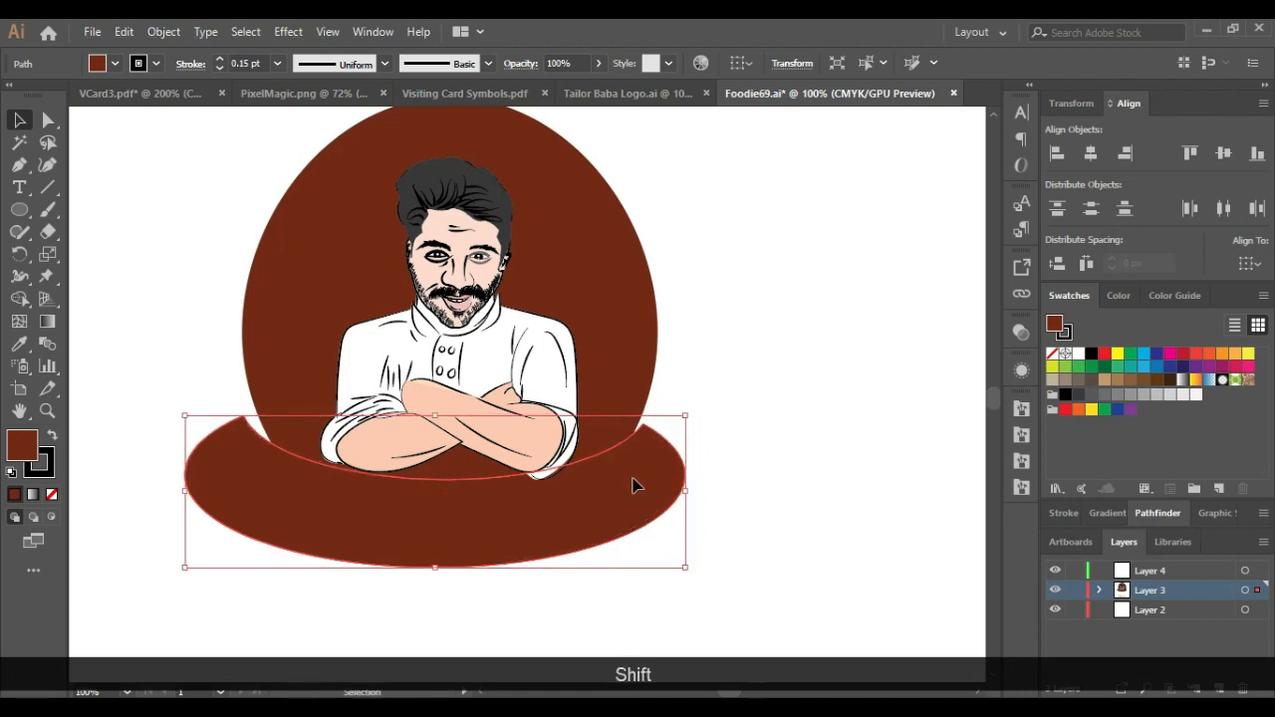
pyautogui.click(663, 393)
# Step: Place the Foodie wordmark on the banner, overlapping the chef's folded arms
pyautogui.scroll(2, 541, 478)
pyautogui.scroll(-5, 545, 482)
pyautogui.moveTo(488, 597)
pyautogui.mouseDown()
pyautogui.moveTo(513, 590)
pyautogui.moveTo(518, 488)
pyautogui.moveTo(503, 481)
pyautogui.moveTo(481, 504)
pyautogui.moveTo(478, 586)
pyautogui.moveTo(501, 586)
pyautogui.mouseUp()
pyautogui.scroll(3, 502, 481)
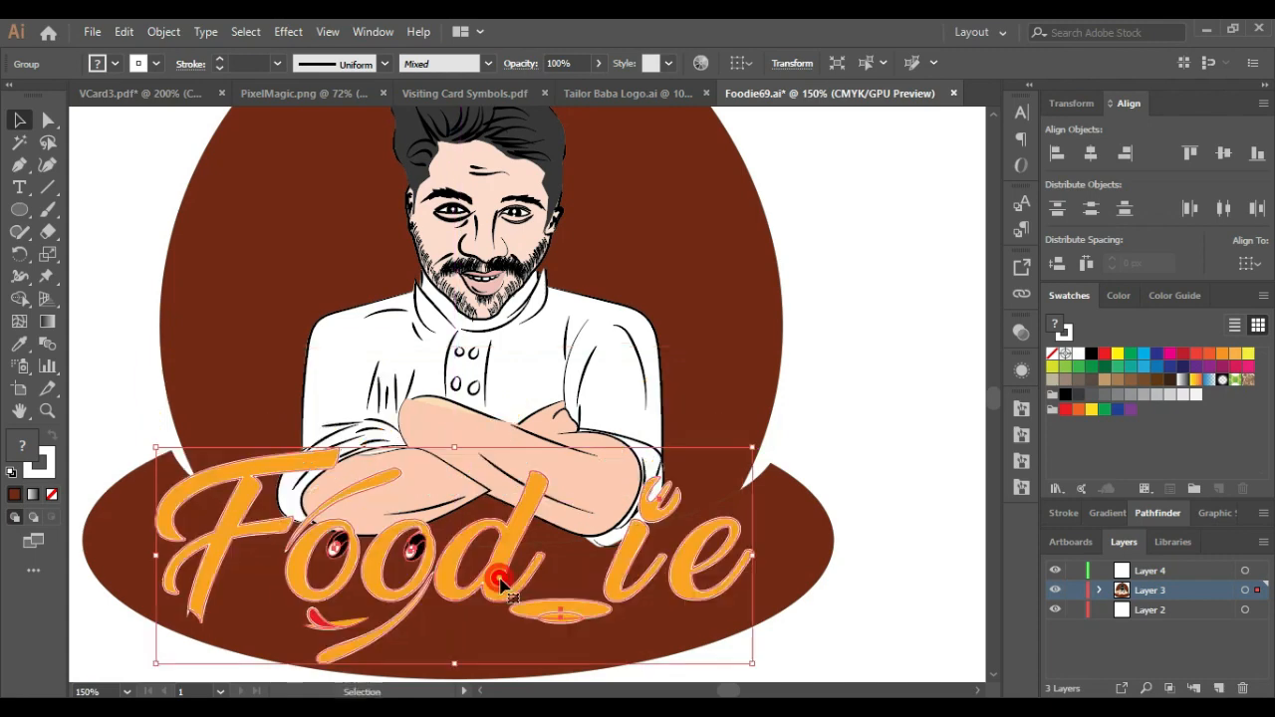
pyautogui.click(857, 448)
# Step: Select the curved banner and the dome together
pyautogui.scroll(-4, 518, 473)
pyautogui.scroll(3, 498, 478)
pyautogui.click(638, 358)
pyautogui.click(658, 398)
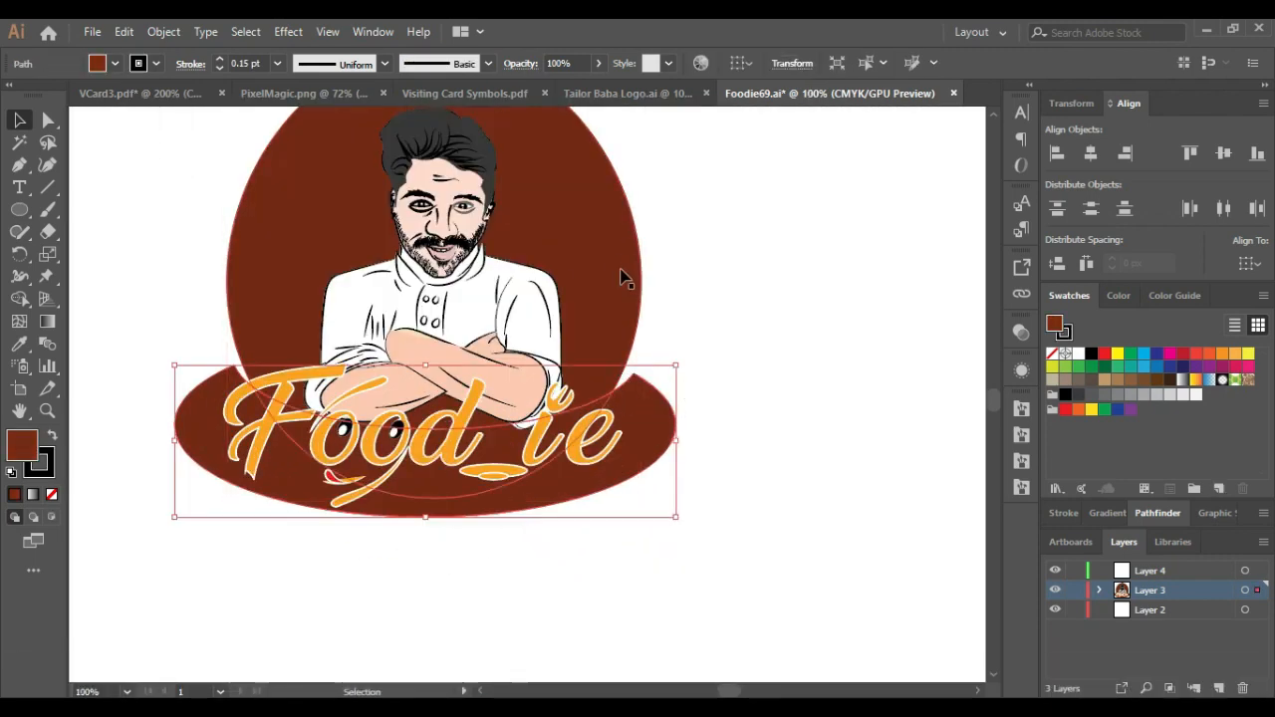
pyautogui.keyDown('shift'); pyautogui.click(609, 209); pyautogui.keyUp('shift')
pyautogui.press('c')
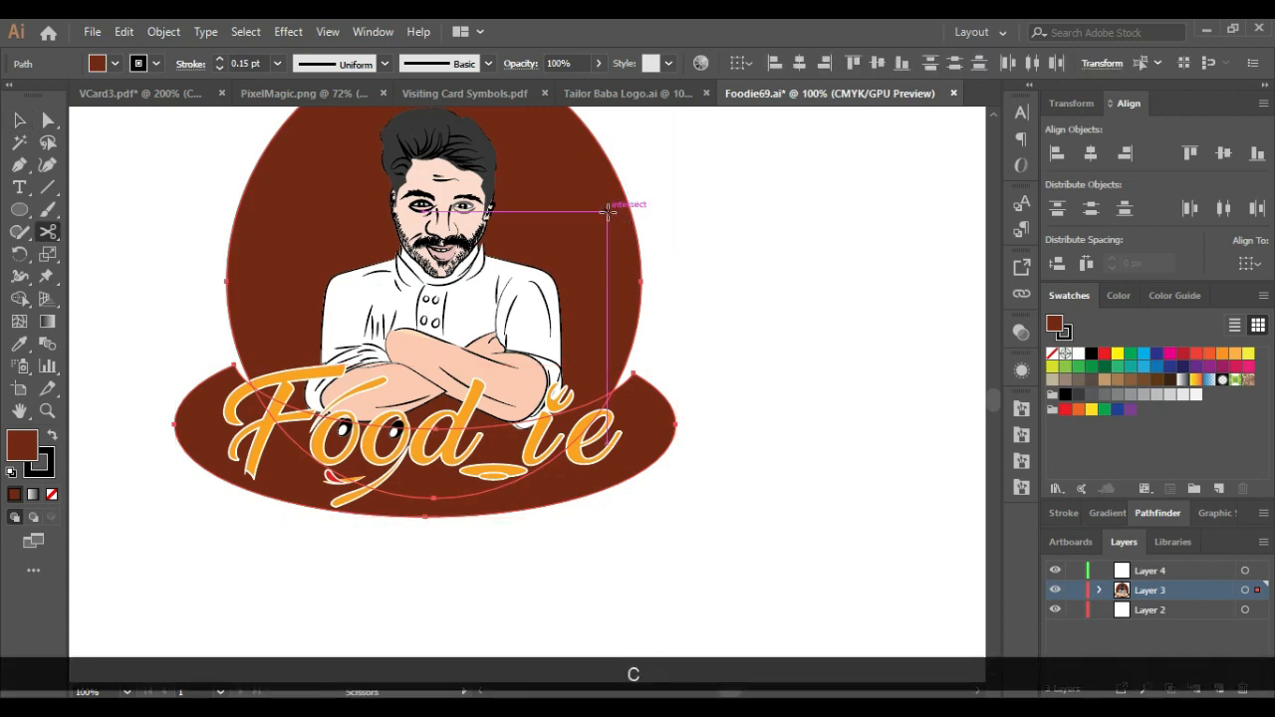
pyautogui.click(797, 316)
pyautogui.click(800, 394)
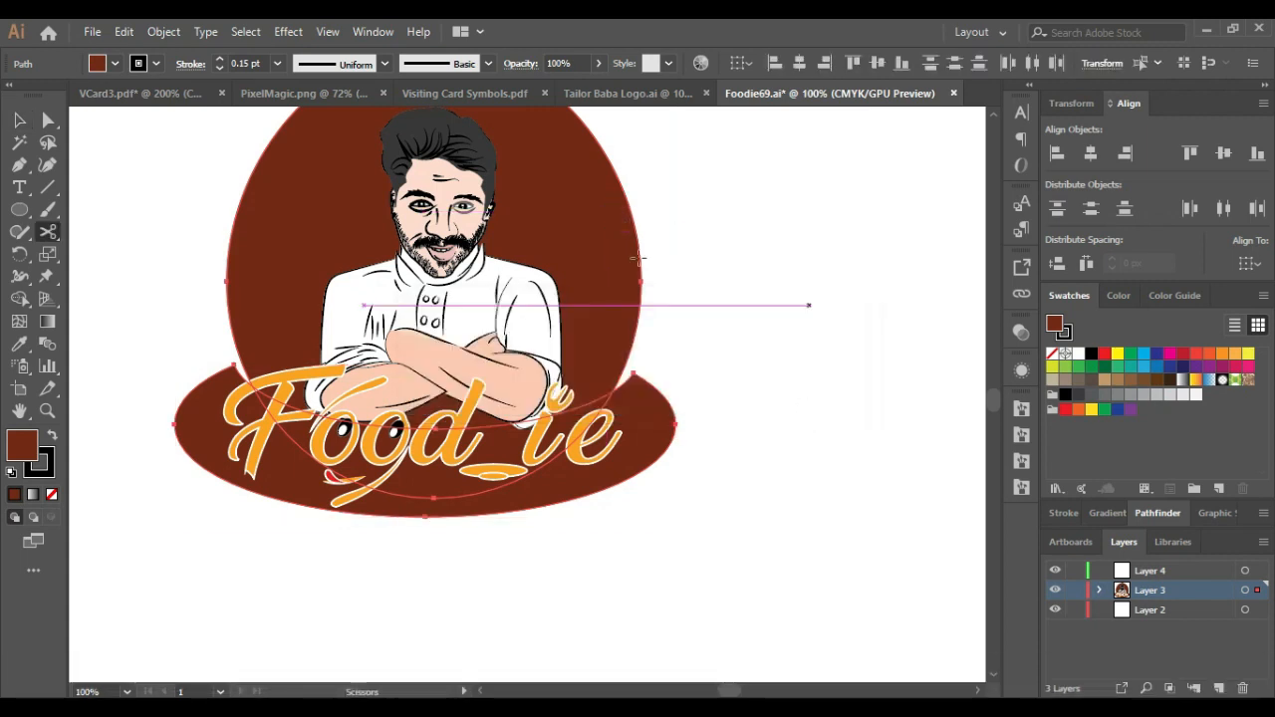
pyautogui.click(809, 305)
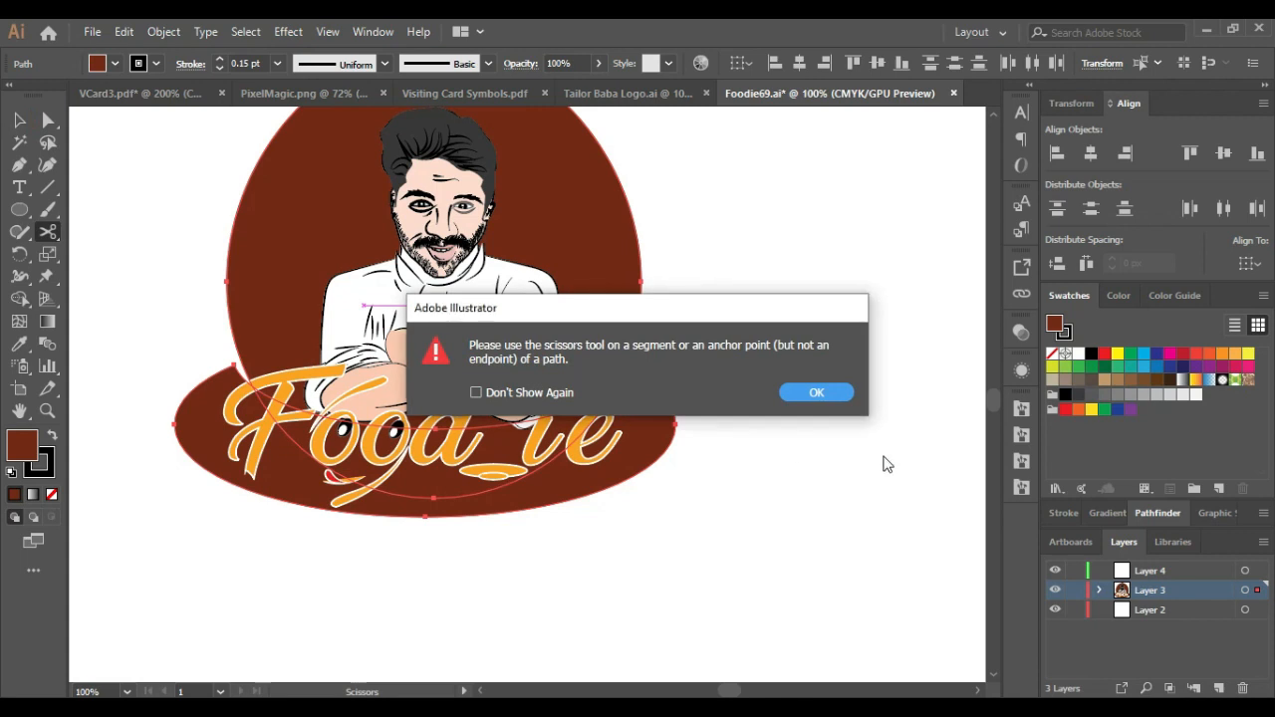
pyautogui.click(833, 393)
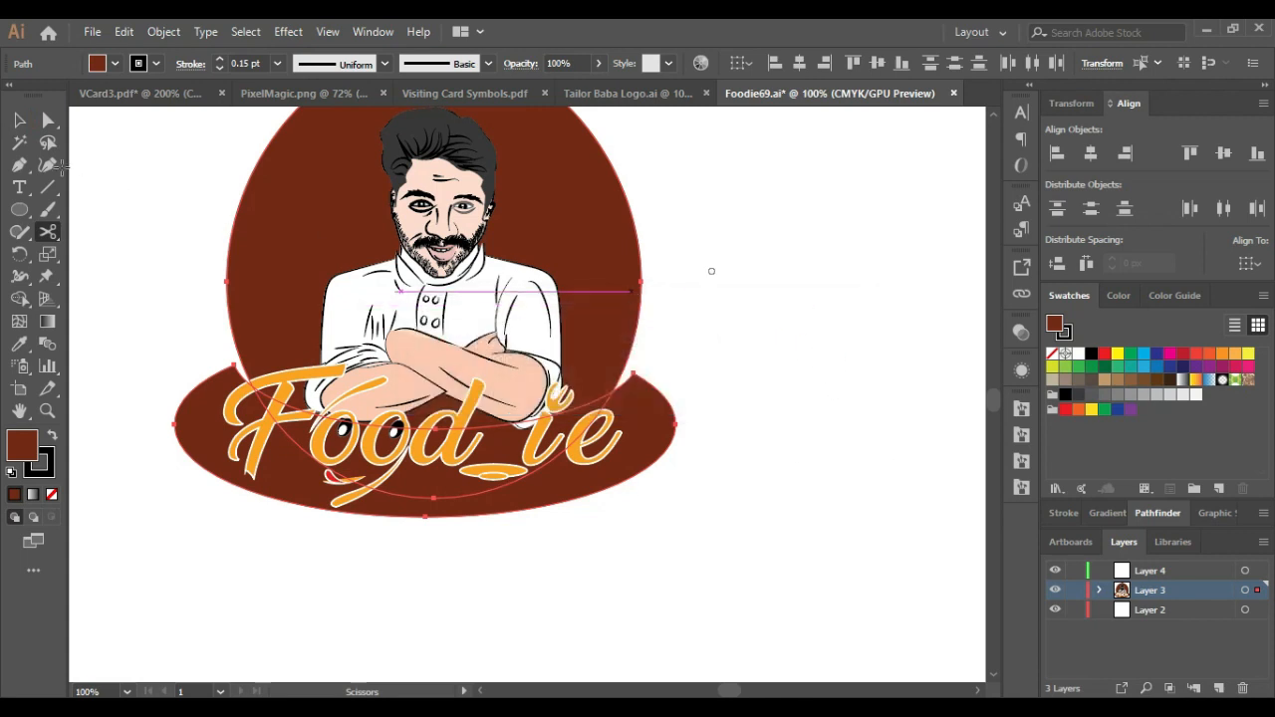
# Step: Recolour the selected dome and banner with the light grey-brown swatch and deselect them
pyautogui.press('v')
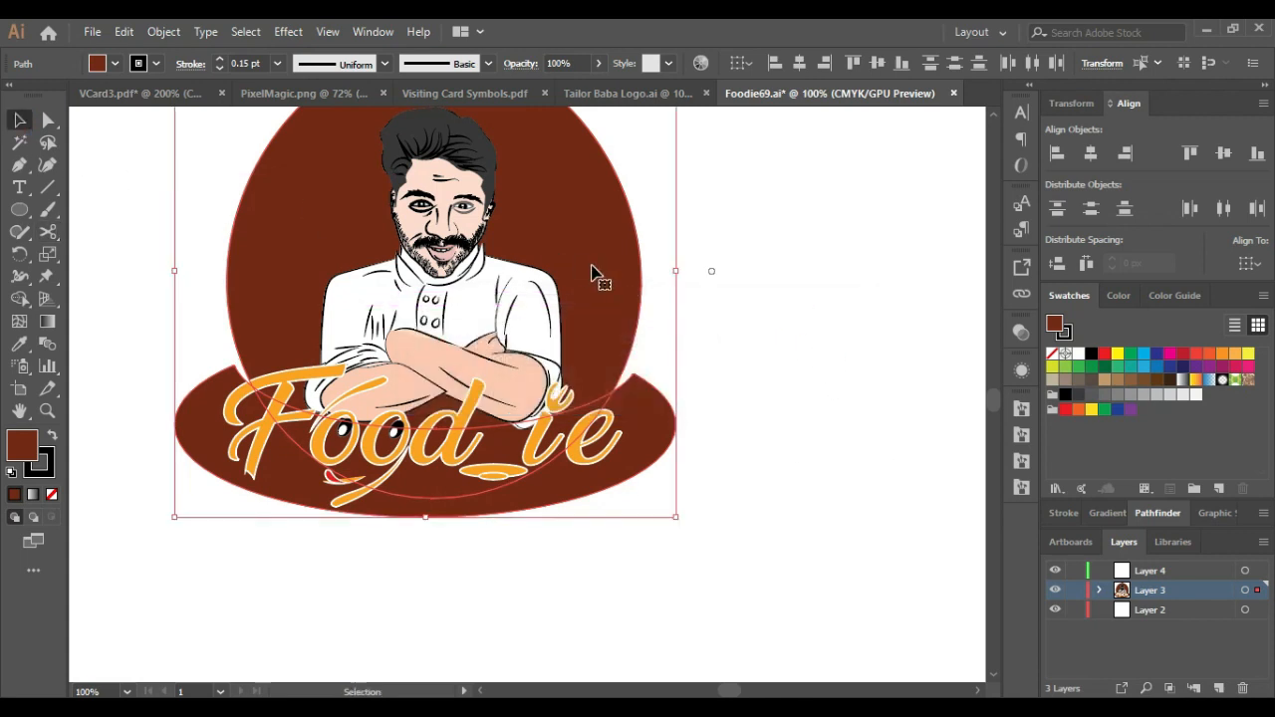
pyautogui.moveTo(643, 335); pyautogui.dragTo(635, 439)
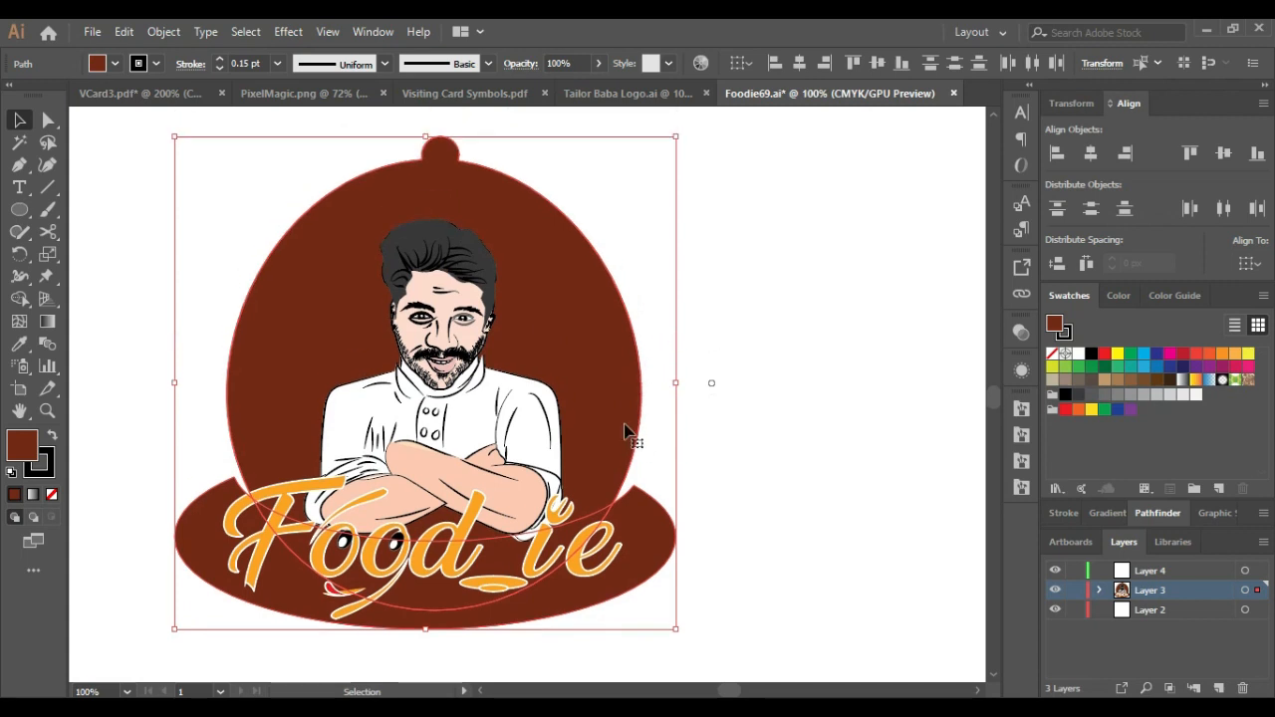
pyautogui.click(1069, 388)
pyautogui.click(674, 416)
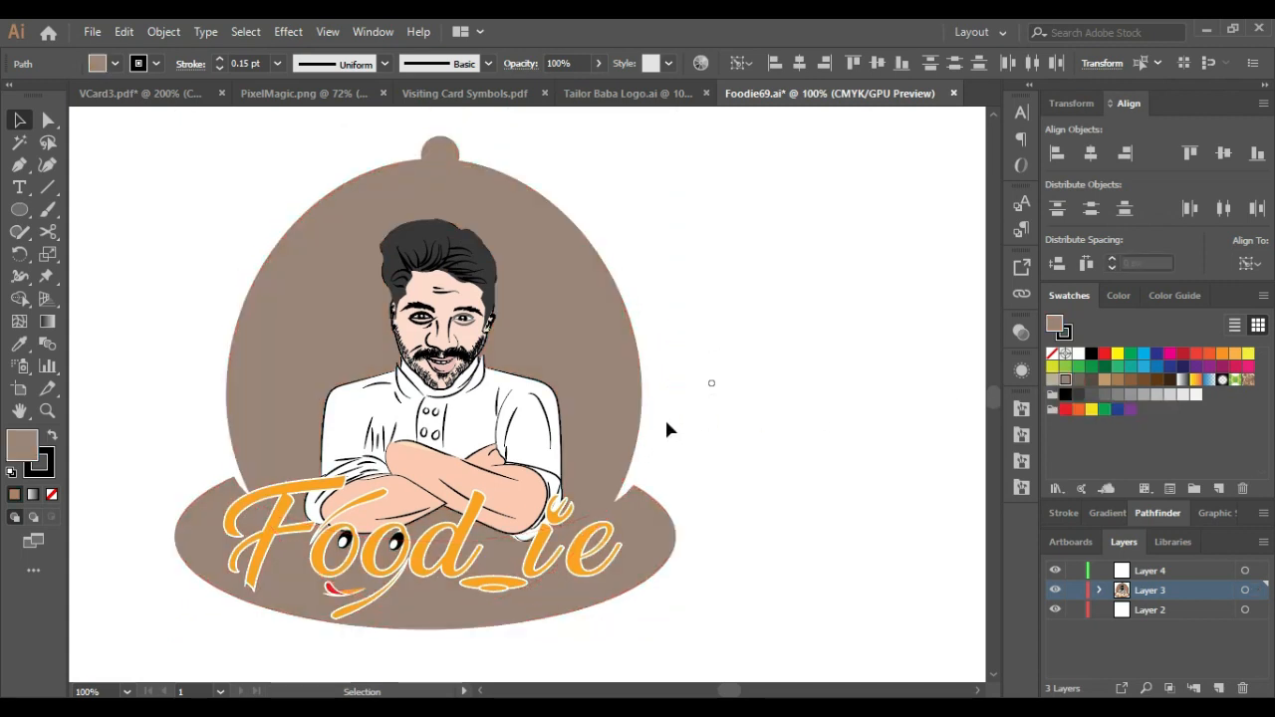
# Step: Undo the light grey-brown recolouring of the dome and banner
pyautogui.hotkey('ctrl', 'z')
pyautogui.scroll(-2, 589, 370)
pyautogui.hotkey('ctrl', 'z')
pyautogui.hotkey('ctrl', 'z')
pyautogui.hotkey('ctrl', 'z')
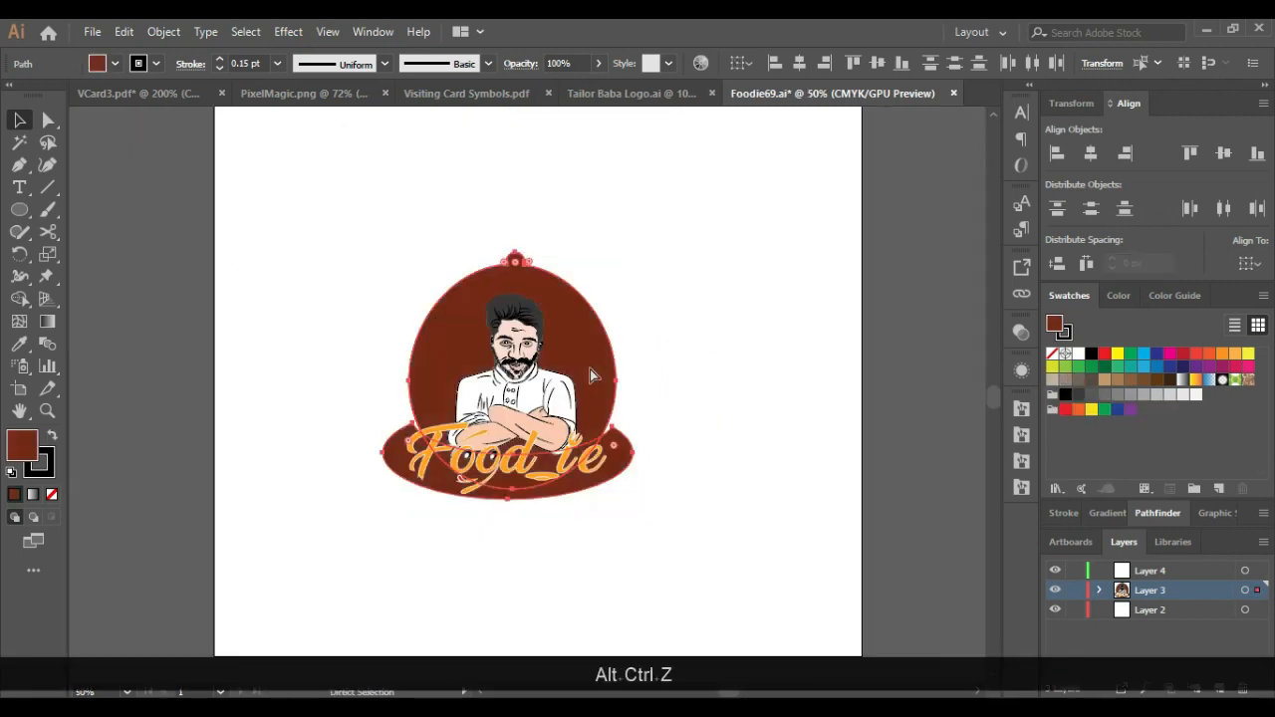
# Step: Fill the dome behind the chef with a light peach from the colour spectrum and deselect it
pyautogui.click(599, 368)
pyautogui.rightClick(609, 390)
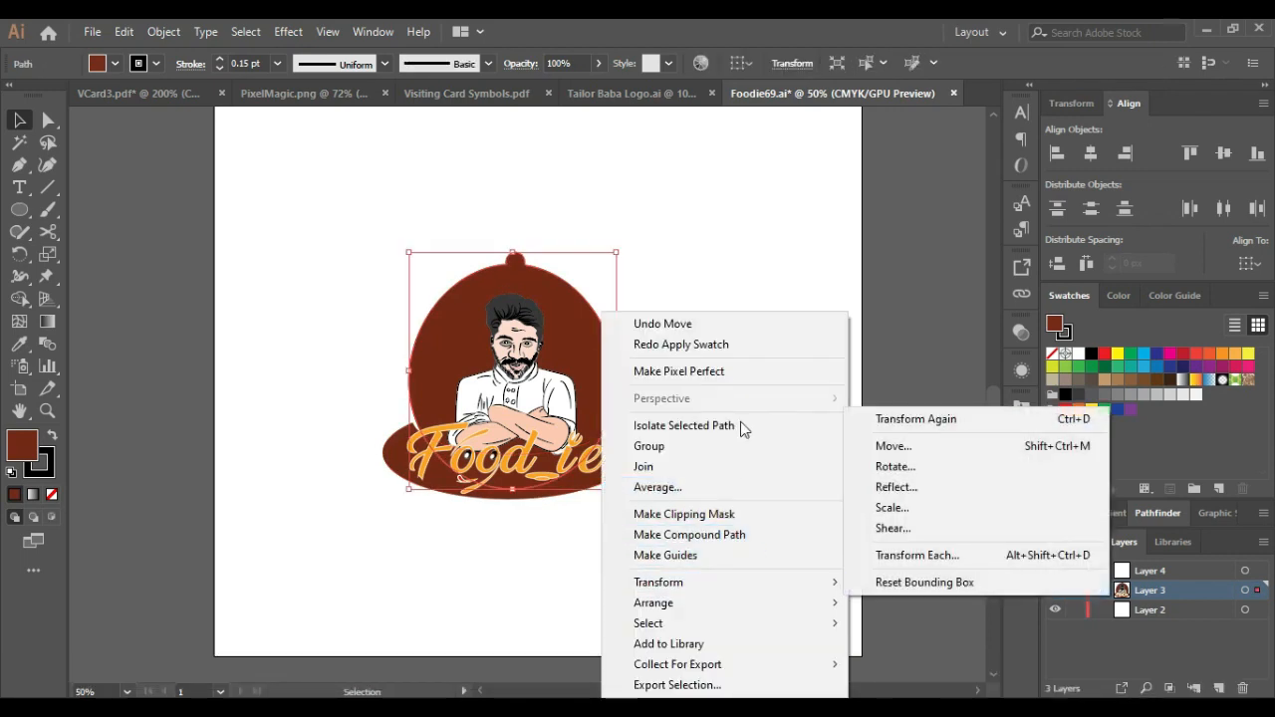
pyautogui.click(589, 347)
pyautogui.click(1113, 298)
pyautogui.moveTo(1082, 364); pyautogui.dragTo(1064, 365)
pyautogui.click(1064, 352)
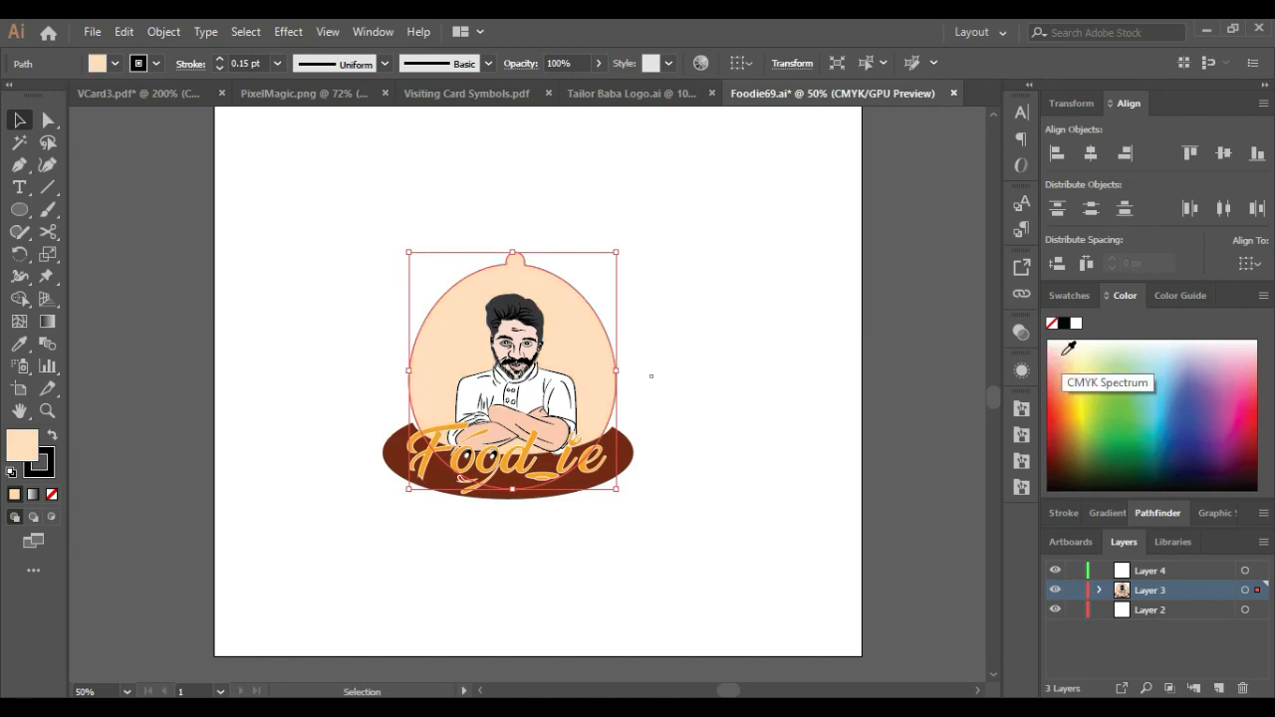
pyautogui.click(631, 204)
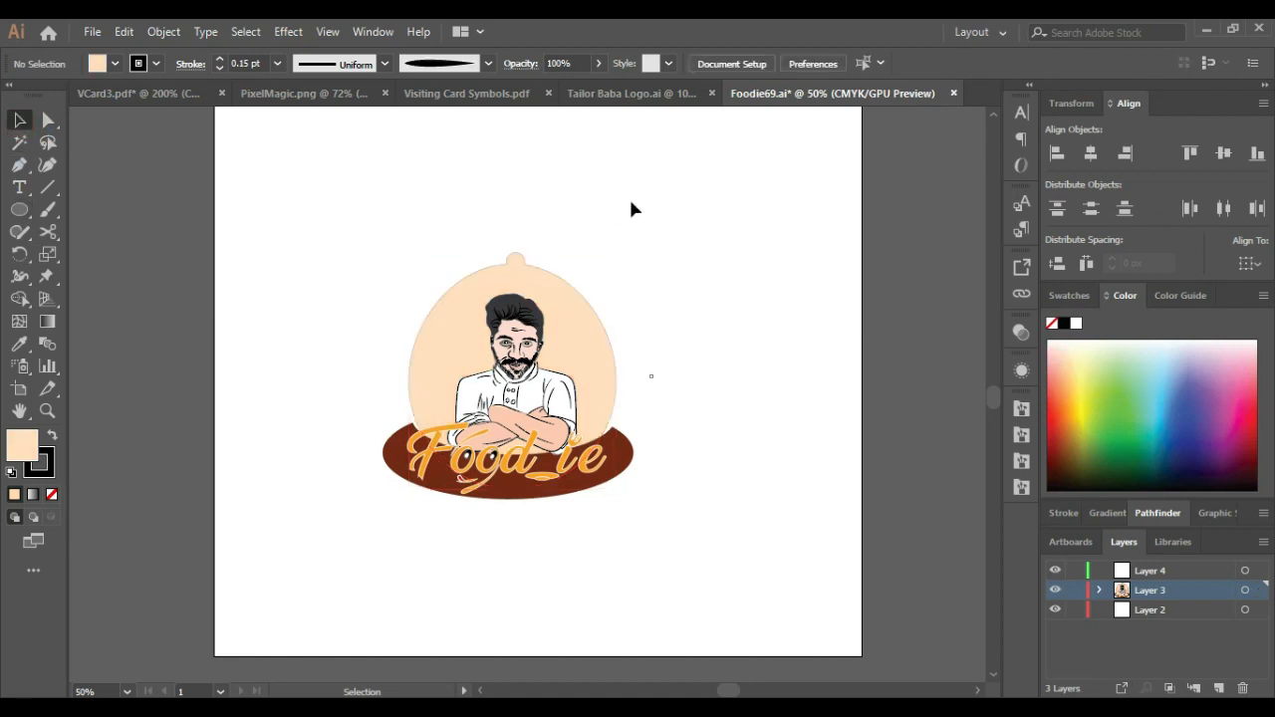
# Step: Enlarge the Foodie wordmark until it extends past both ends of the banner and centre it over the banner
pyautogui.keyDown('alt'); pyautogui.scroll(1, 644, 387); pyautogui.keyUp('alt')
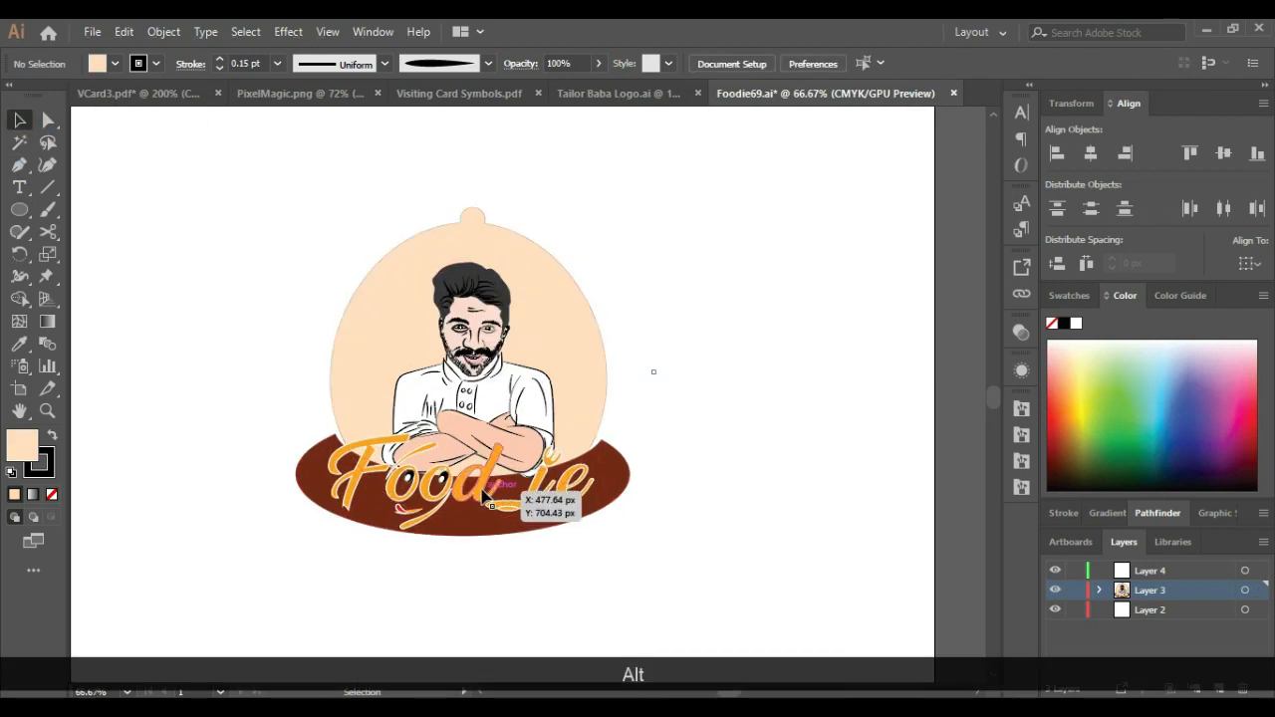
pyautogui.click(528, 503)
pyautogui.moveTo(594, 528); pyautogui.dragTo(709, 569)
pyautogui.moveTo(540, 507); pyautogui.dragTo(480, 500)
pyautogui.hotkey('ctrl', 'z')
pyautogui.moveTo(557, 538); pyautogui.dragTo(485, 512)
pyautogui.click(417, 546)
pyautogui.scroll(-2, 427, 549)
pyautogui.scroll(3, 390, 535)
# Step: Ungroup the Foodie wordmark and reselect its lettering
pyautogui.click(393, 535)
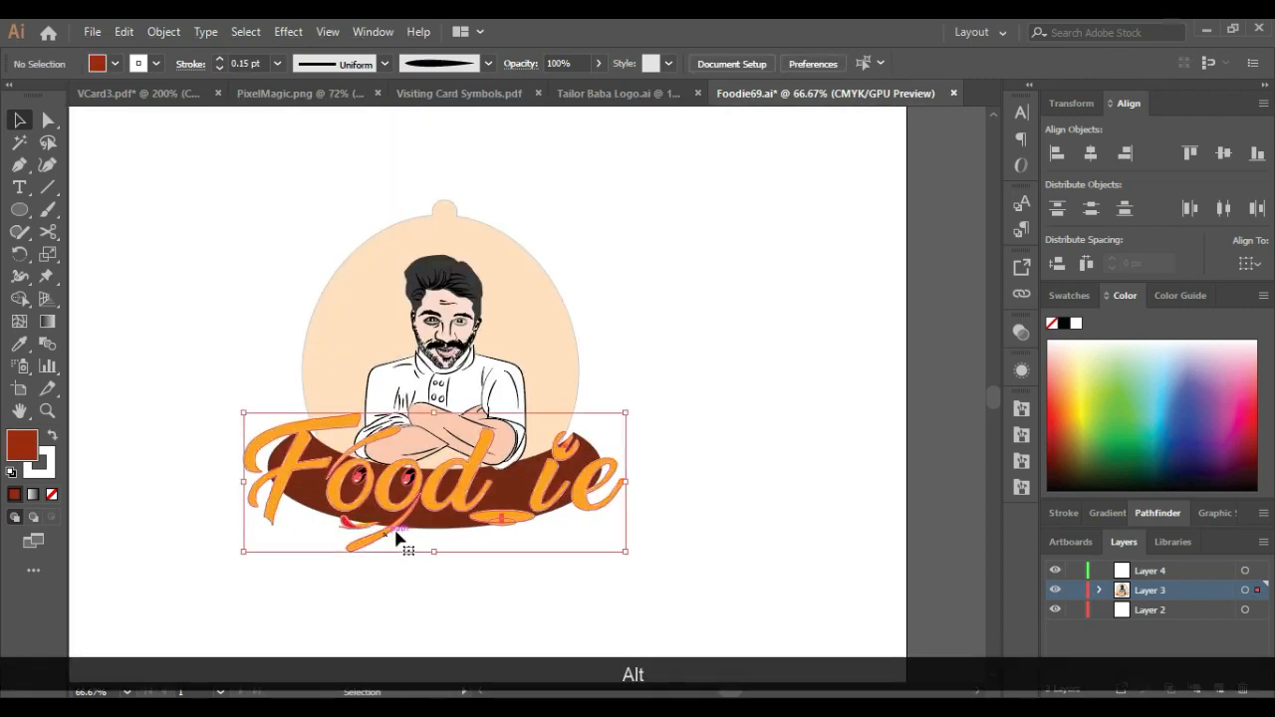
pyautogui.rightClick(394, 535)
pyautogui.click(478, 387)
pyautogui.click(710, 440)
pyautogui.click(376, 540)
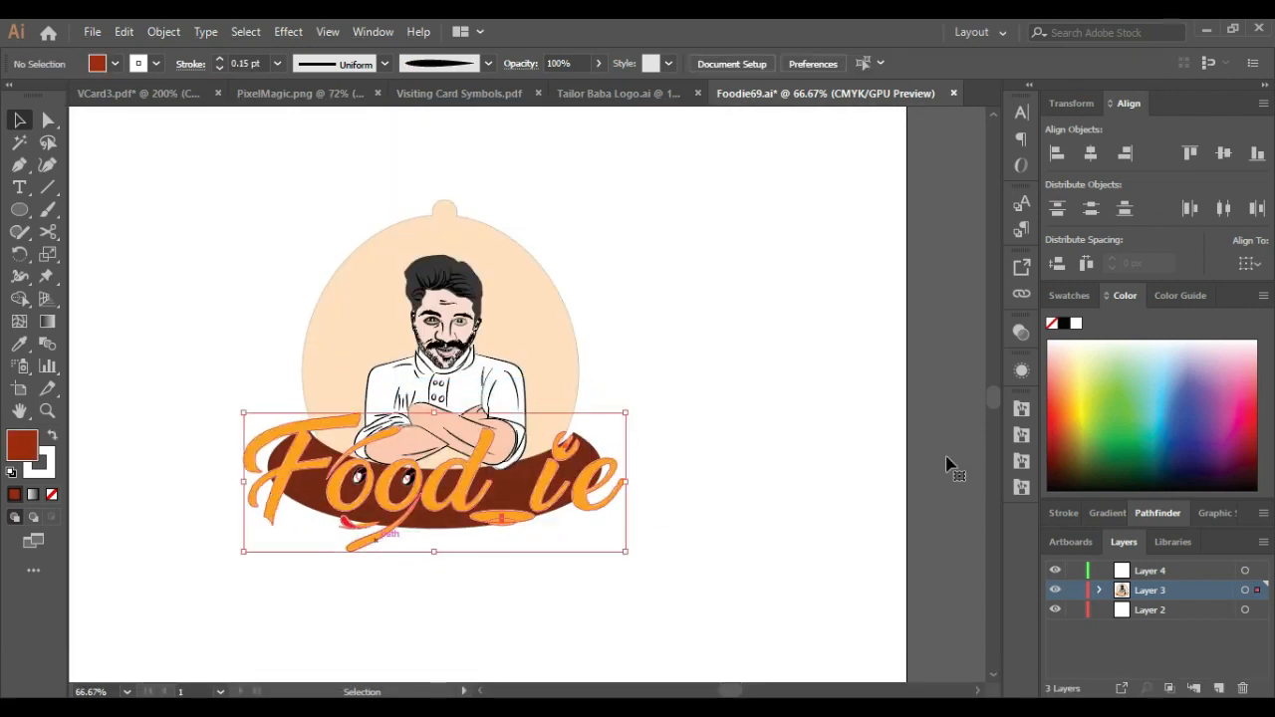
# Step: Try recolouring the wordmark from the colour spectrum and undo the change
pyautogui.click(1082, 390)
pyautogui.hotkey('ctrl', 'z')
pyautogui.hotkey('ctrl', 'z')
pyautogui.hotkey('ctrl', 'z')
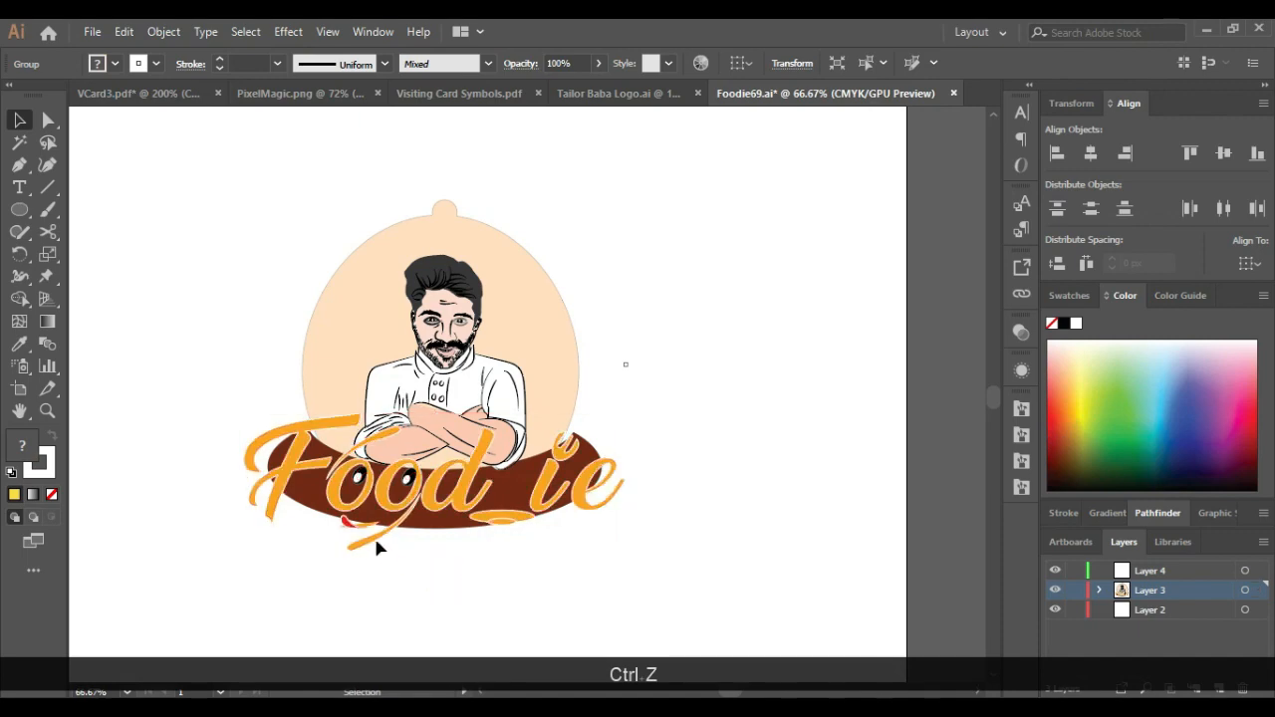
# Step: Examine the wordmark's outline up close and open its stroke settings
pyautogui.rightClick(377, 541)
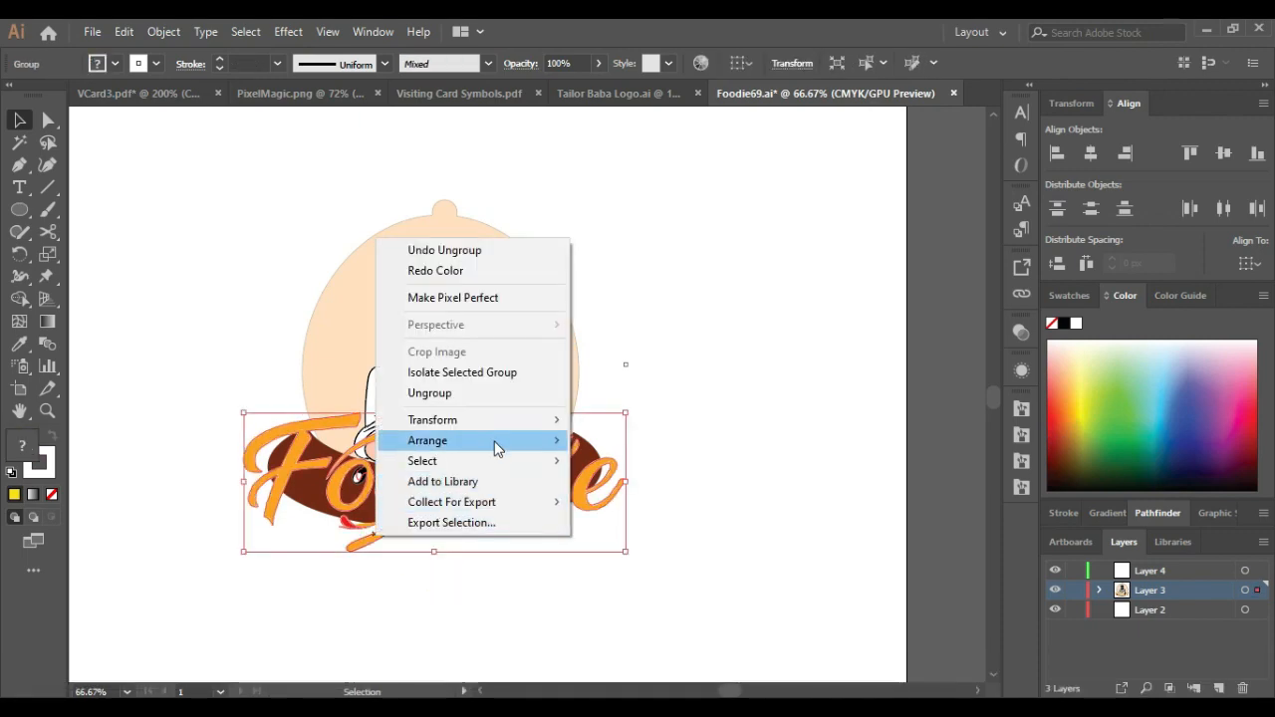
pyautogui.click(444, 621)
pyautogui.click(394, 533)
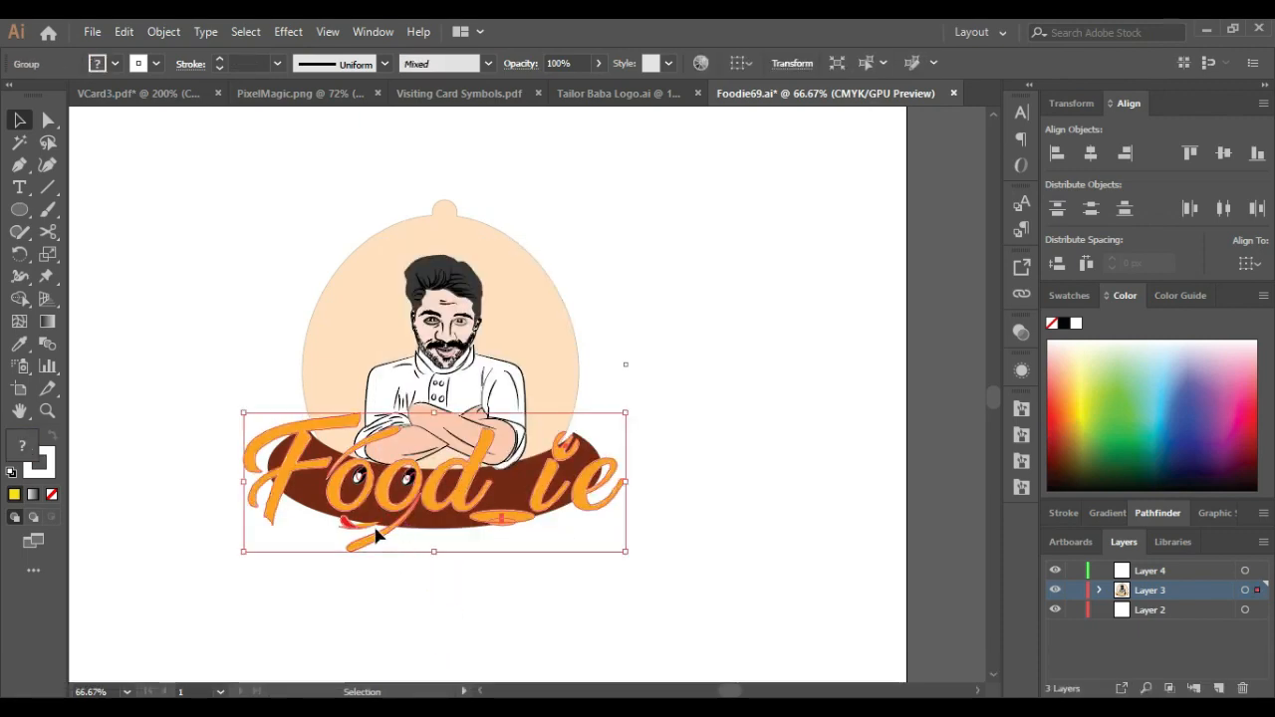
pyautogui.scroll(3, 377, 537)
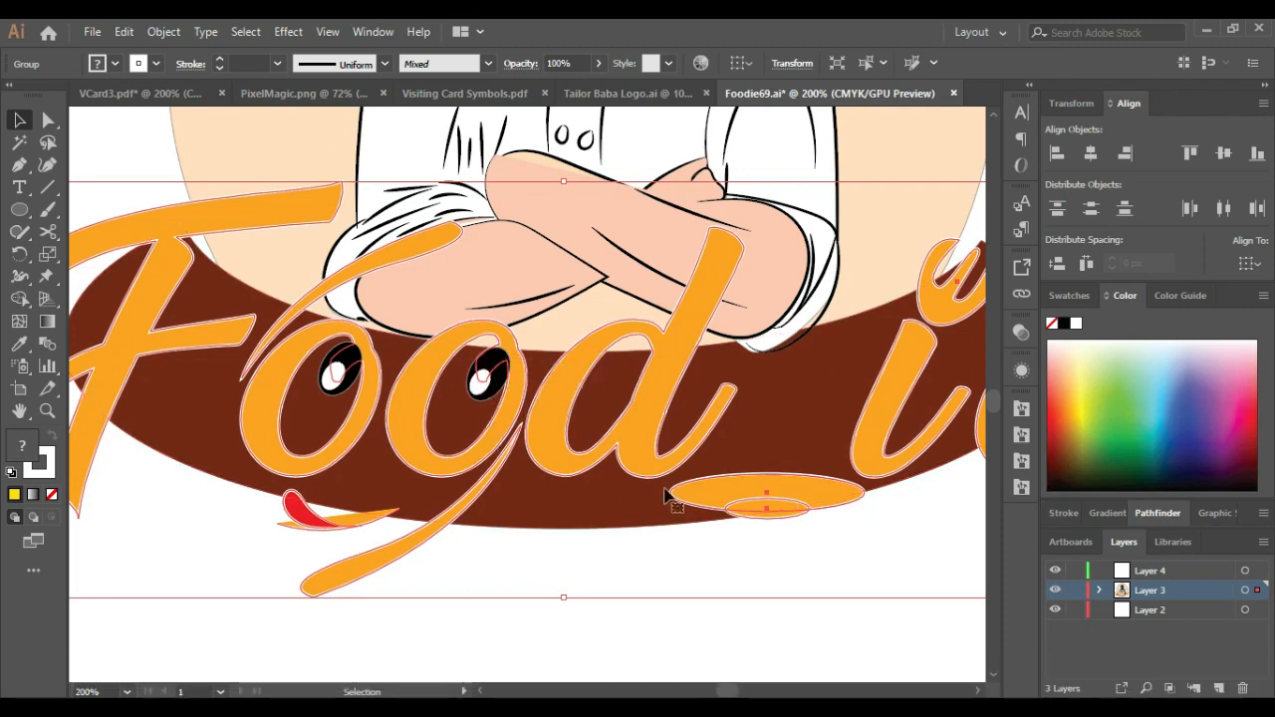
pyautogui.click(1102, 514)
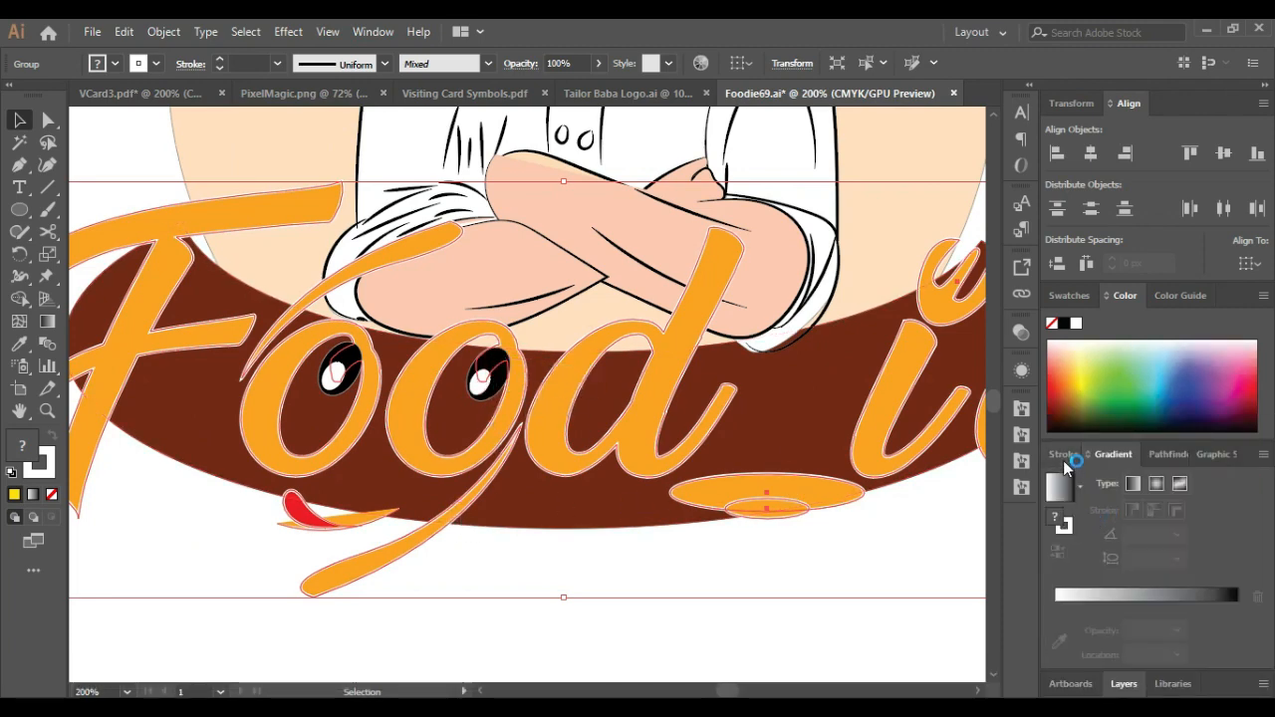
pyautogui.click(1063, 456)
pyautogui.click(425, 524)
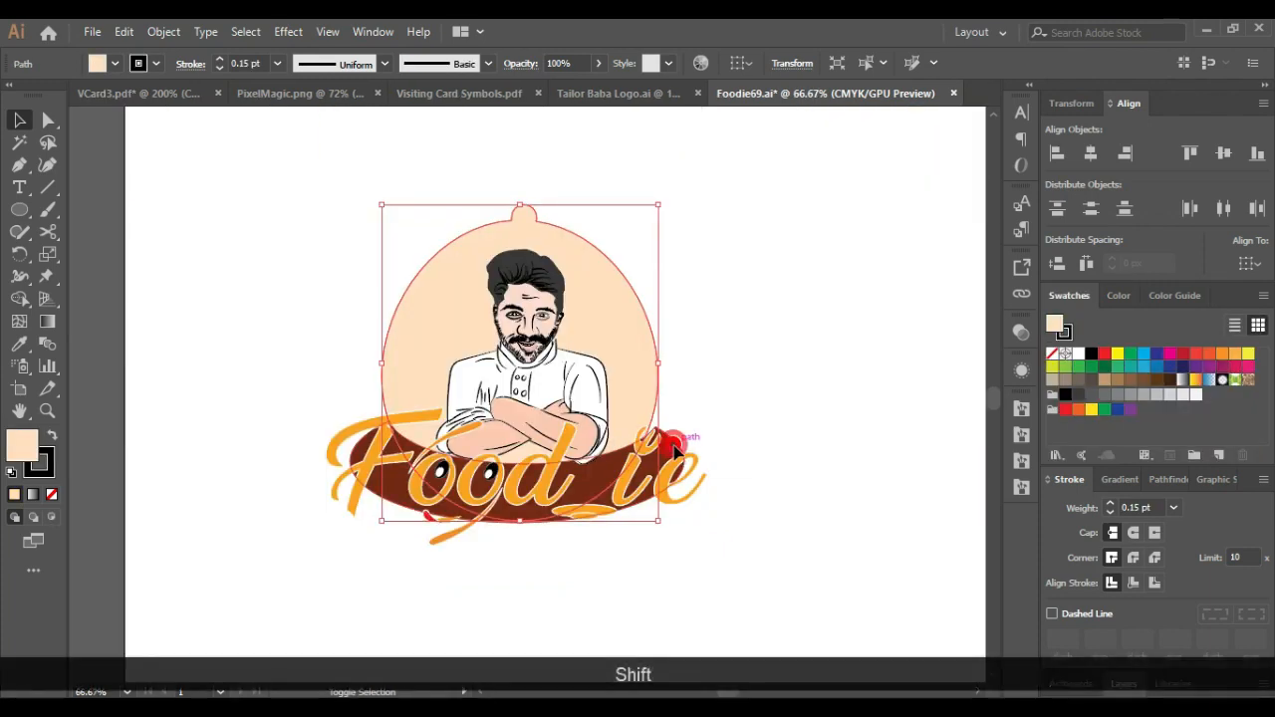
# Step: Select the dome and banner together, align them on their vertical centres and deselect them
pyautogui.keyDown('shift'); pyautogui.click(675, 445); pyautogui.keyUp('shift')
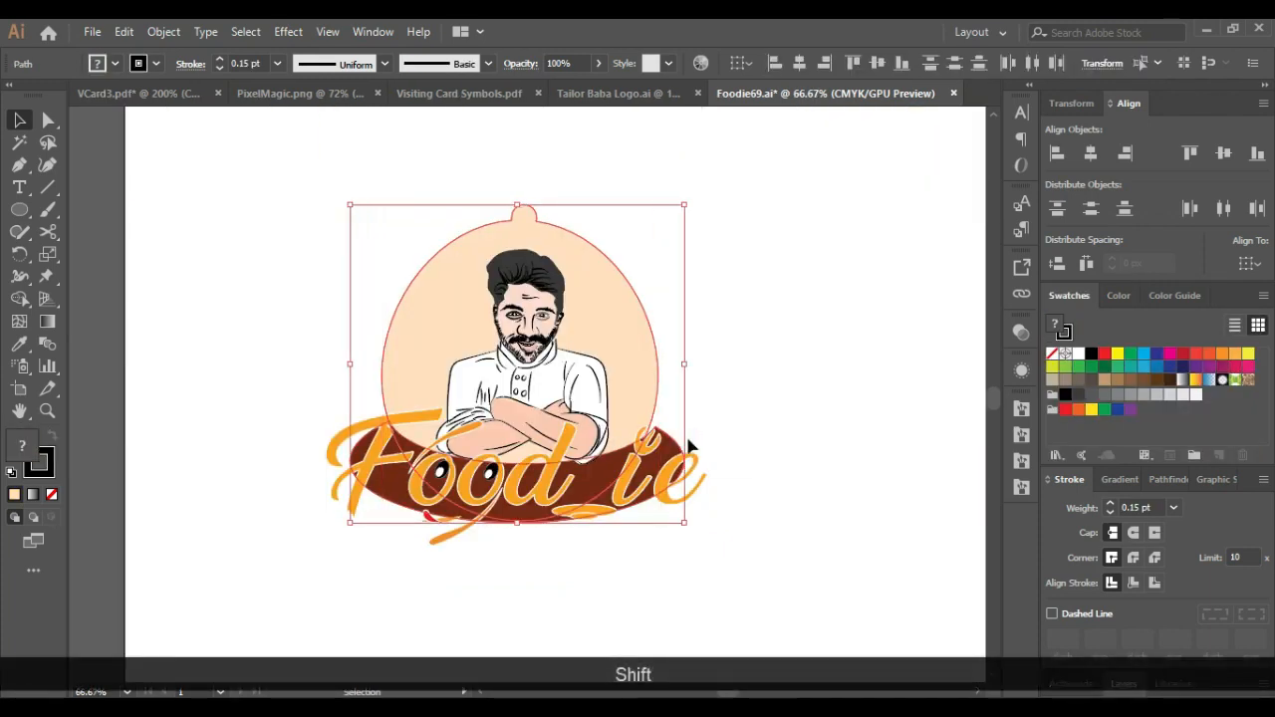
pyautogui.click(1224, 154)
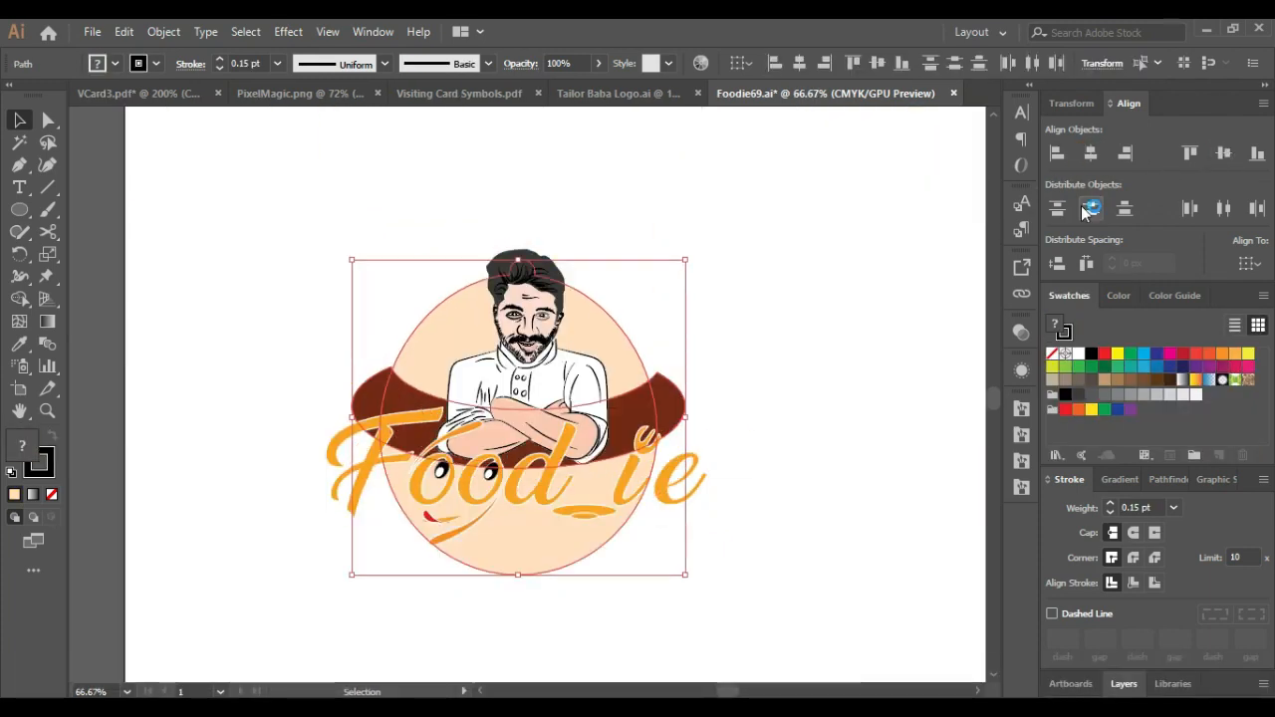
pyautogui.click(896, 316)
pyautogui.click(682, 403)
pyautogui.click(805, 451)
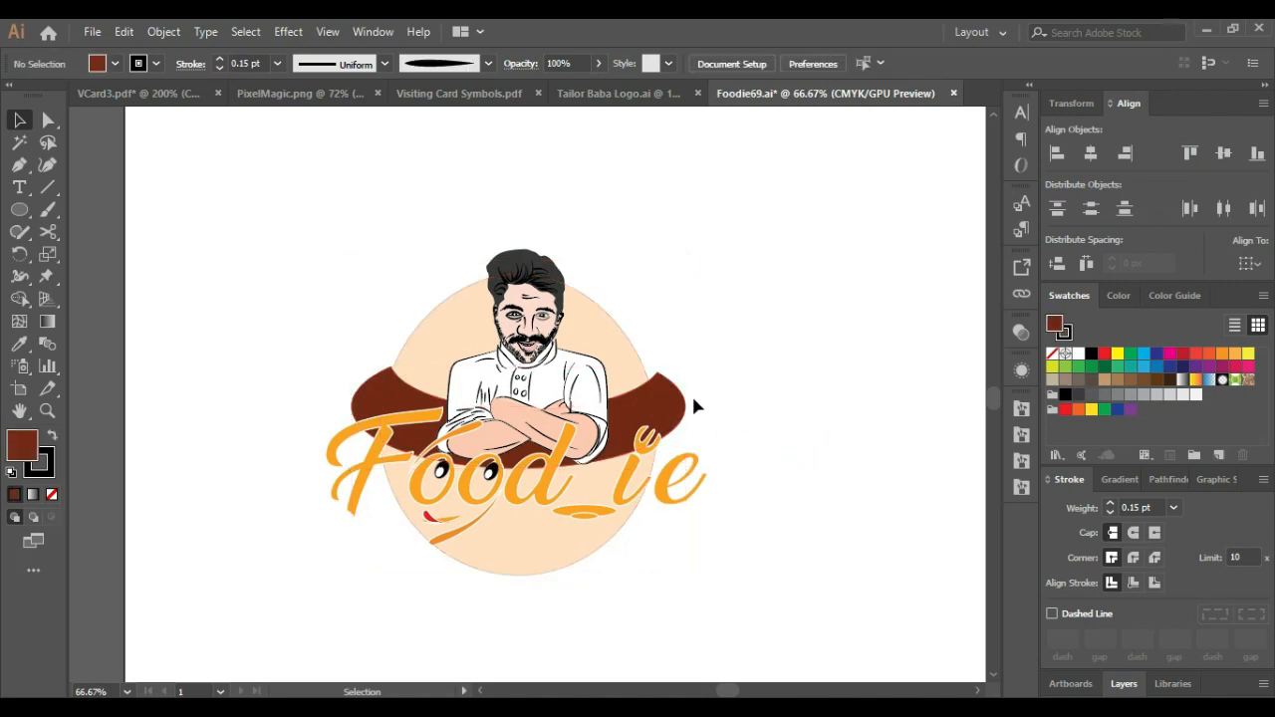
# Step: Move the dome and banner up together, clear of the Foodie wordmark
pyautogui.moveTo(549, 491); pyautogui.dragTo(543, 461)
pyautogui.hotkey('ctrl', 'z')
pyautogui.click(805, 424)
pyautogui.click(616, 331)
pyautogui.moveTo(664, 395); pyautogui.dragTo(643, 176)
pyautogui.click(727, 517)
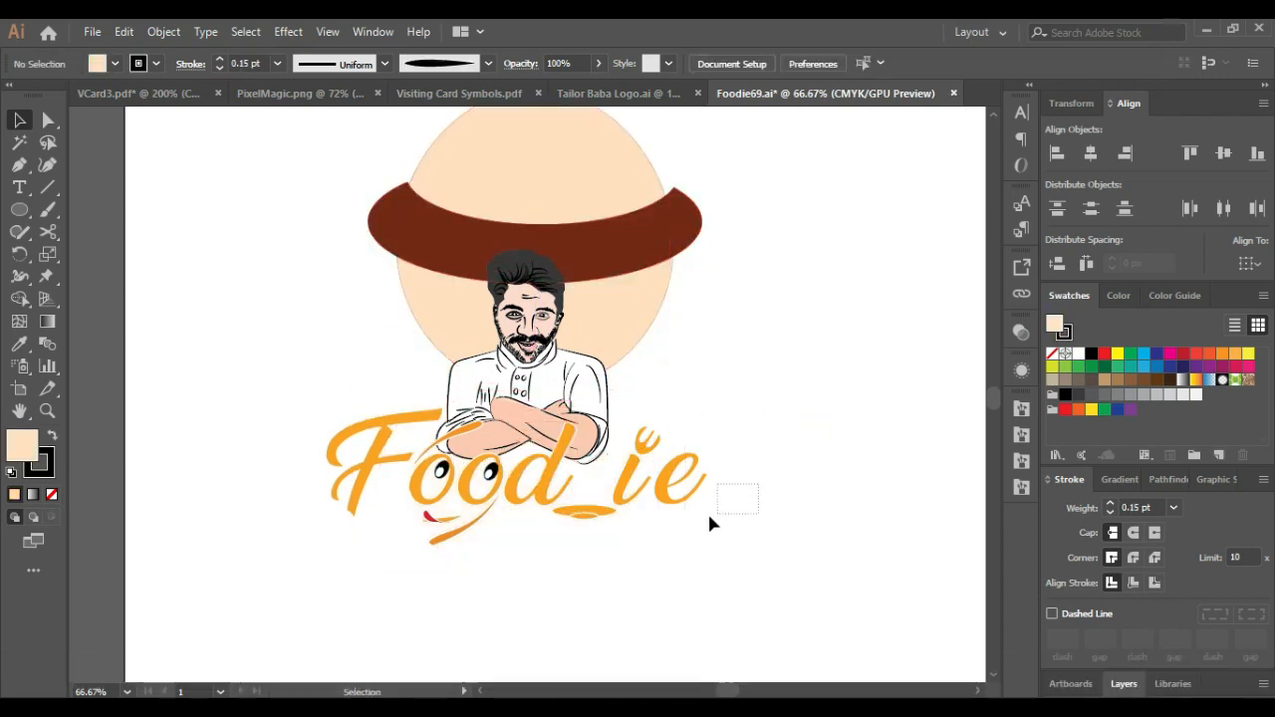
# Step: Select the wordmark's lettering together with the eyes in the two o letters and group them
pyautogui.moveTo(323, 554); pyautogui.dragTo(332, 536)
pyautogui.keyDown('shift'); pyautogui.click(437, 475); pyautogui.keyUp('shift')
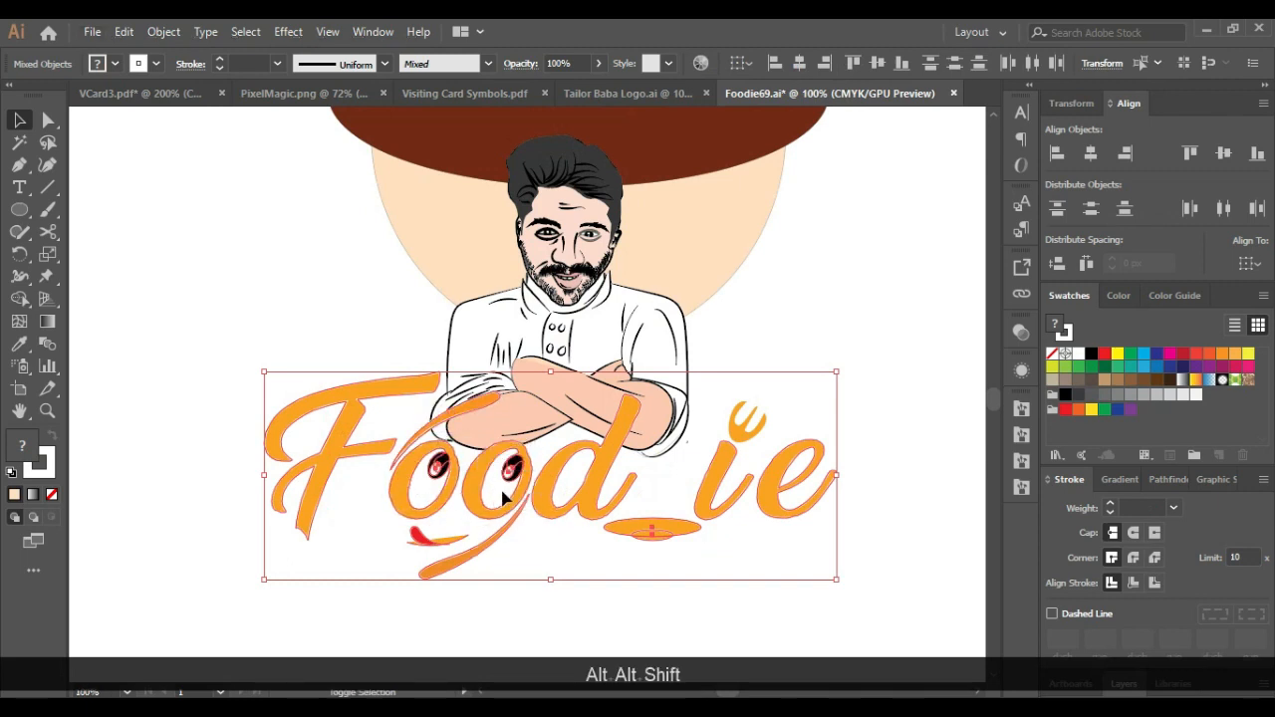
pyautogui.hotkey('ctrl', 'g')
pyautogui.scroll(-2, 403, 453)
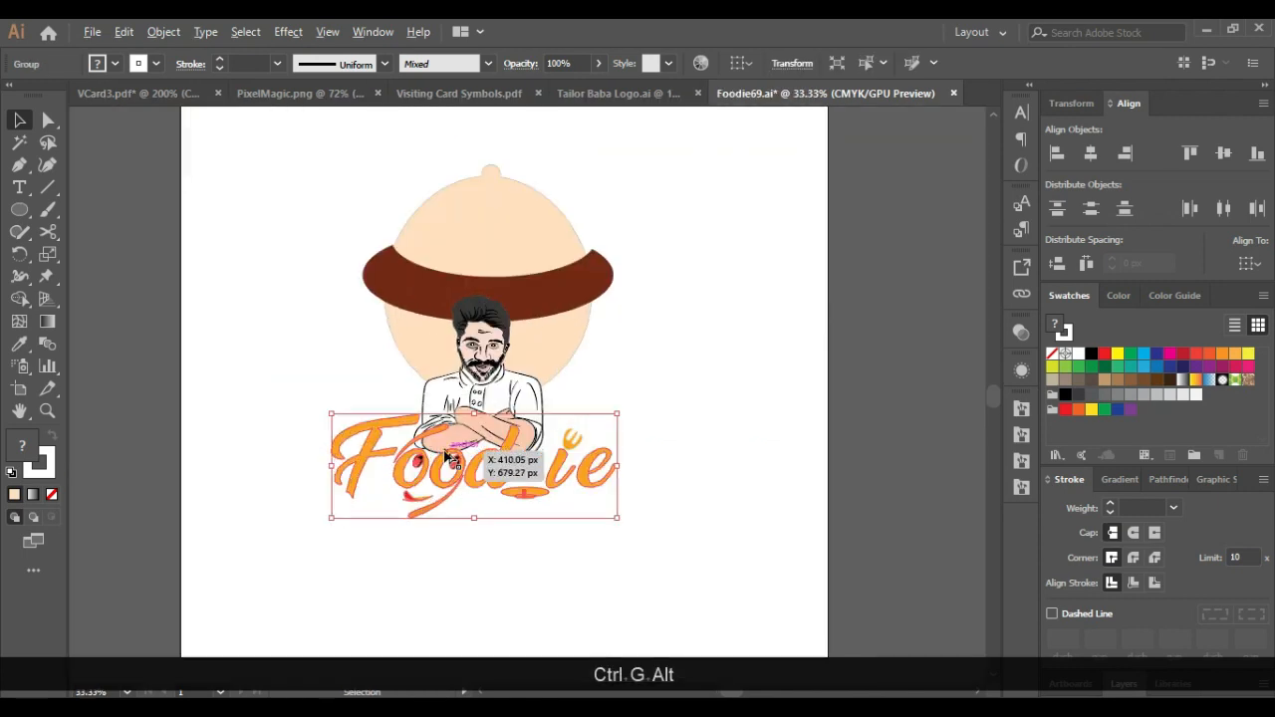
# Step: Select the dome and banner together and move them back down behind the chef and wordmark
pyautogui.moveTo(566, 316); pyautogui.dragTo(548, 412)
pyautogui.hotkey('ctrl', 'z')
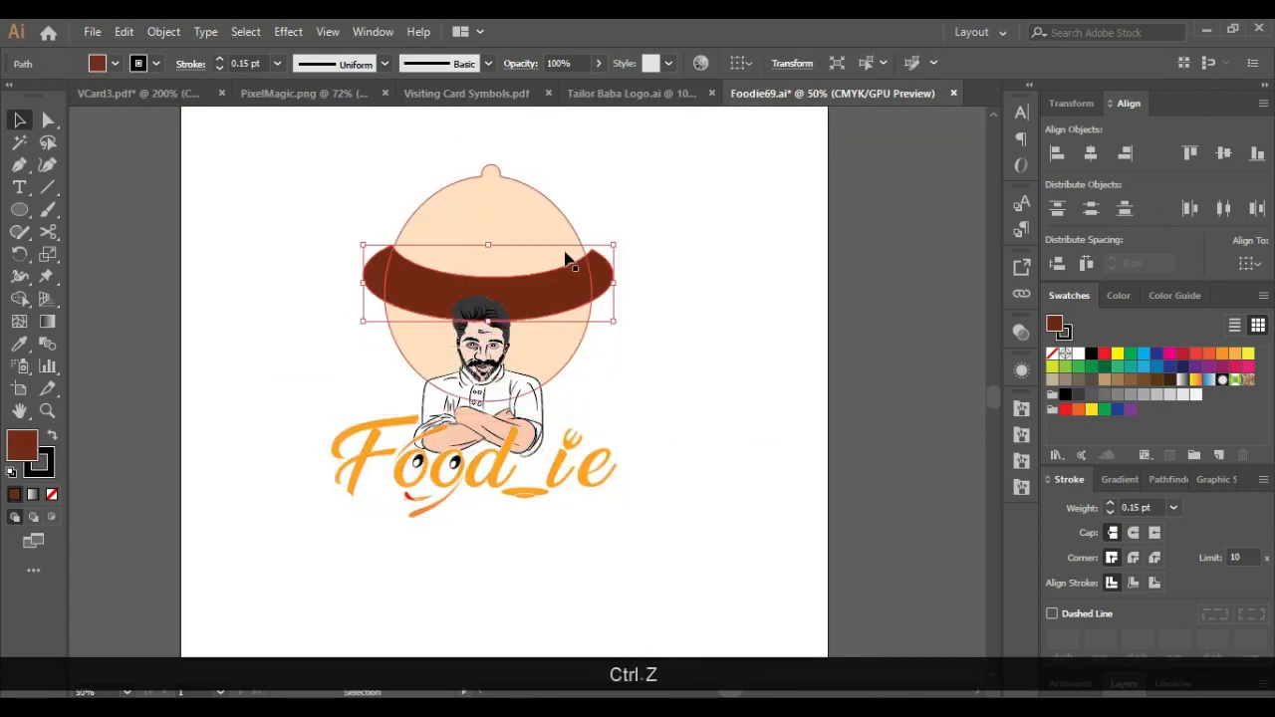
pyautogui.click(558, 237)
pyautogui.keyDown('shift'); pyautogui.click(559, 315); pyautogui.keyUp('shift')
pyautogui.moveTo(551, 290); pyautogui.dragTo(543, 412)
pyautogui.hotkey('ctrl', 'z')
pyautogui.keyDown('shift'); pyautogui.click(525, 193); pyautogui.keyUp('shift')
pyautogui.keyDown('shift'); pyautogui.click(593, 301); pyautogui.keyUp('shift')
pyautogui.keyDown('shift'); pyautogui.click(605, 289); pyautogui.keyUp('shift')
pyautogui.moveTo(553, 289); pyautogui.dragTo(536, 396)
pyautogui.click(683, 403)
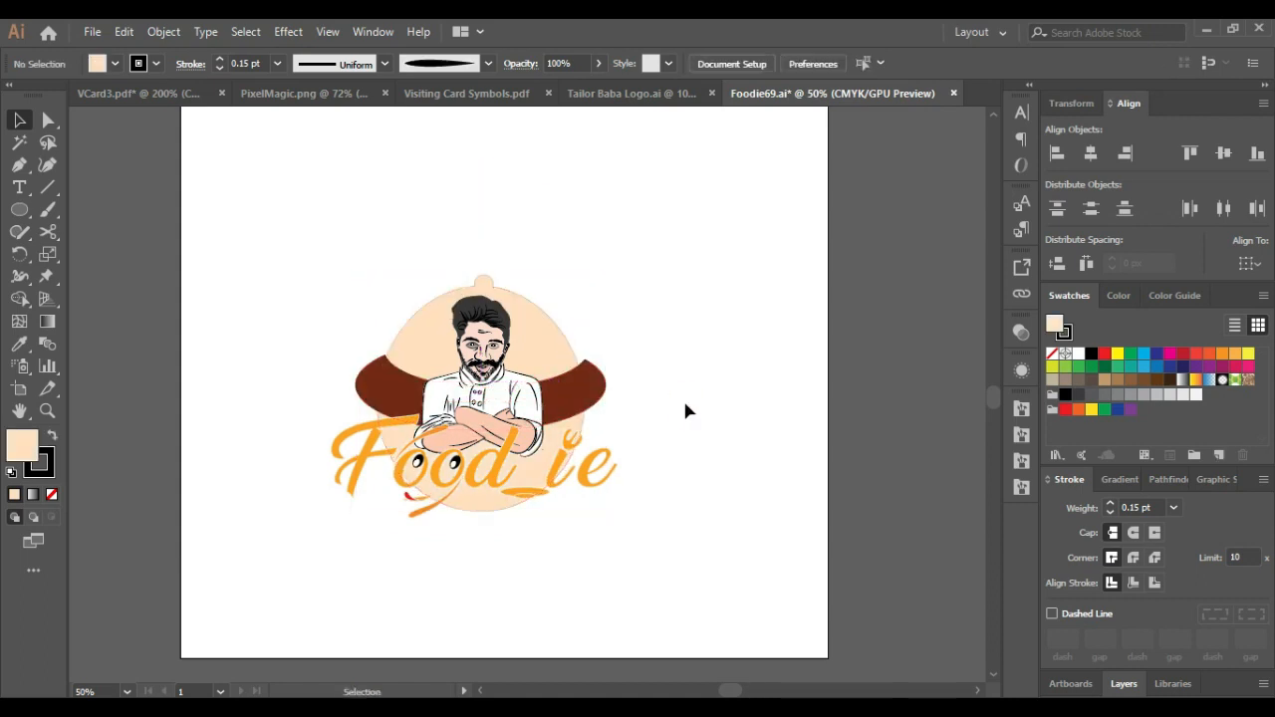
# Step: Duplicate the scaled-down logo to the right of the original and move the copy's wordmark below the dome
pyautogui.scroll(-1, 406, 316)
pyautogui.moveTo(611, 524); pyautogui.dragTo(611, 525)
pyautogui.moveTo(519, 459); pyautogui.dragTo(462, 264)
pyautogui.moveTo(397, 225); pyautogui.dragTo(511, 507)
pyautogui.click(620, 399)
pyautogui.scroll(1, 625, 212)
pyautogui.hotkey('ctrl', 'z')
pyautogui.scroll(2, 590, 258)
pyautogui.click(762, 282)
# Step: Move the copied logo's banner down onto the dome's lower edge beneath the chef's arms
pyautogui.scroll(1, 528, 290)
pyautogui.moveTo(582, 332); pyautogui.dragTo(585, 365)
pyautogui.click(841, 405)
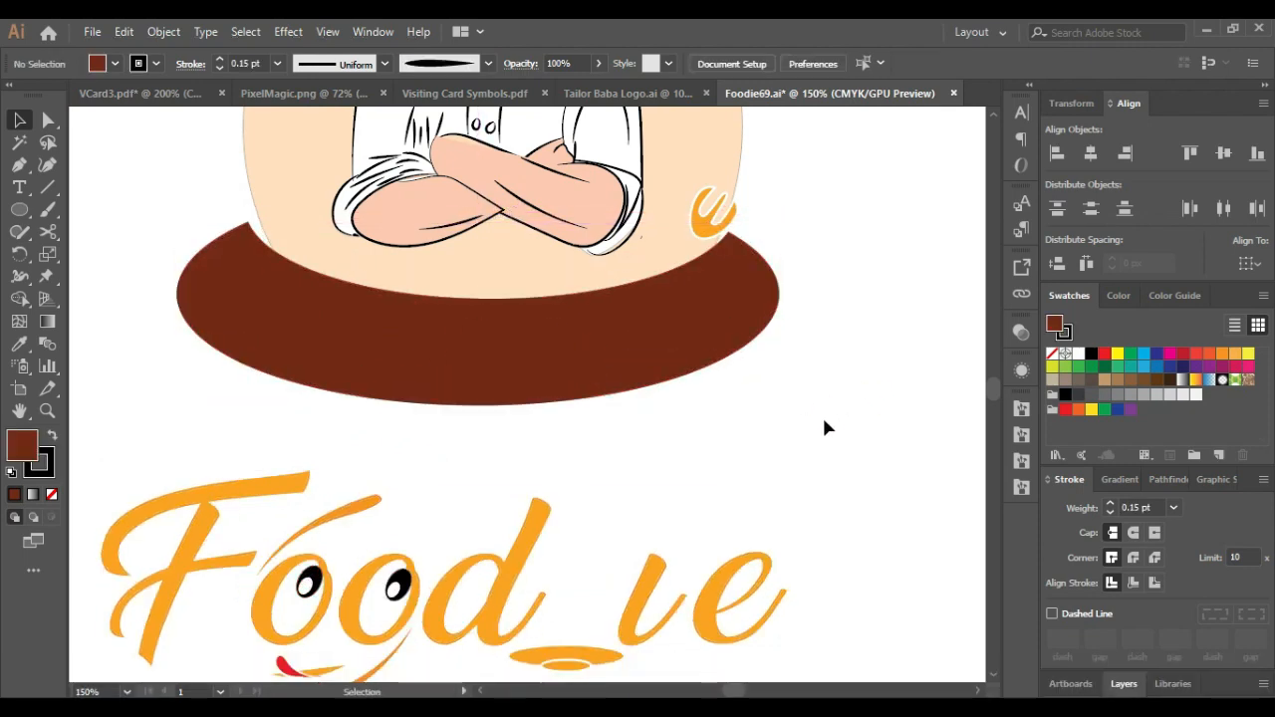
pyautogui.keyDown('alt'); pyautogui.scroll(-3, 824, 427); pyautogui.keyUp('alt')
pyautogui.keyDown('alt'); pyautogui.scroll(2, 817, 361); pyautogui.keyUp('alt')
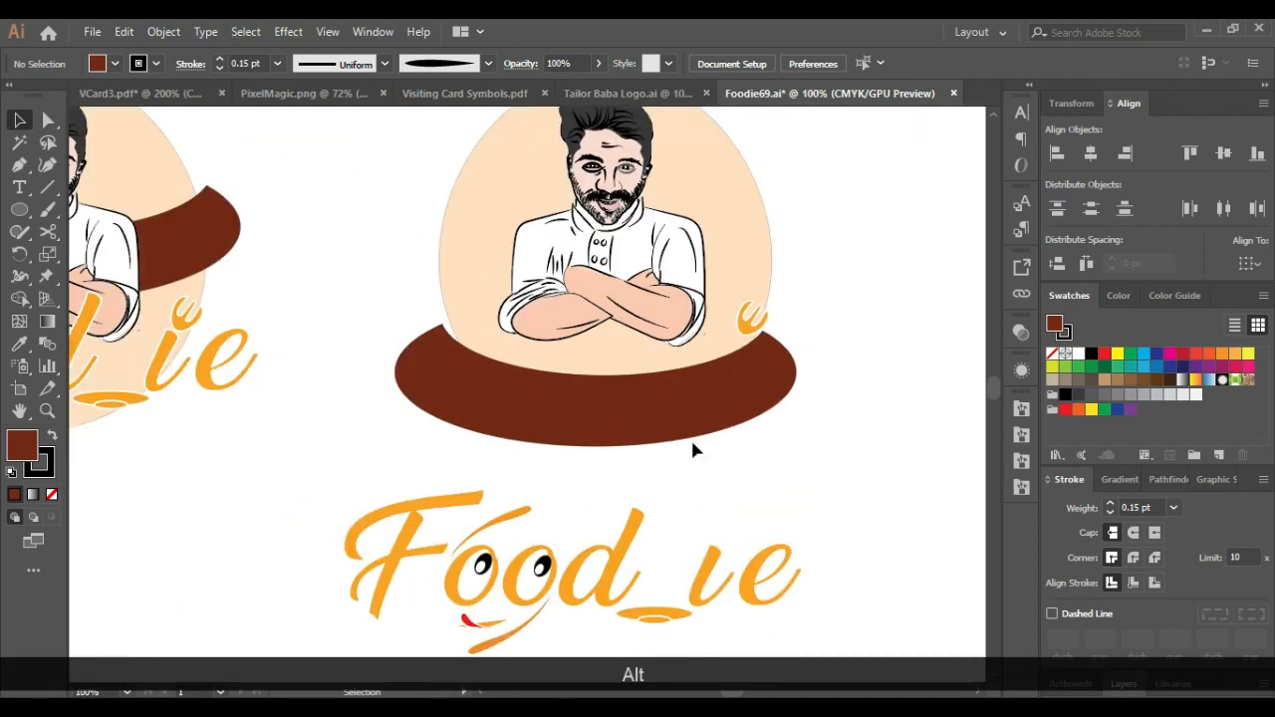
# Step: Place the copied wordmark on the banner beneath the fork-shaped i dot and group the fork with the lettering
pyautogui.moveTo(626, 539); pyautogui.dragTo(649, 367)
pyautogui.keyDown('alt'); pyautogui.scroll(2, 722, 390); pyautogui.keyUp('alt')
pyautogui.moveTo(783, 328); pyautogui.dragTo(793, 329)
pyautogui.keyDown('shift'); pyautogui.click(776, 415); pyautogui.keyUp('shift')
pyautogui.hotkey('ctrl', 'shift', 'g')
pyautogui.click(623, 553)
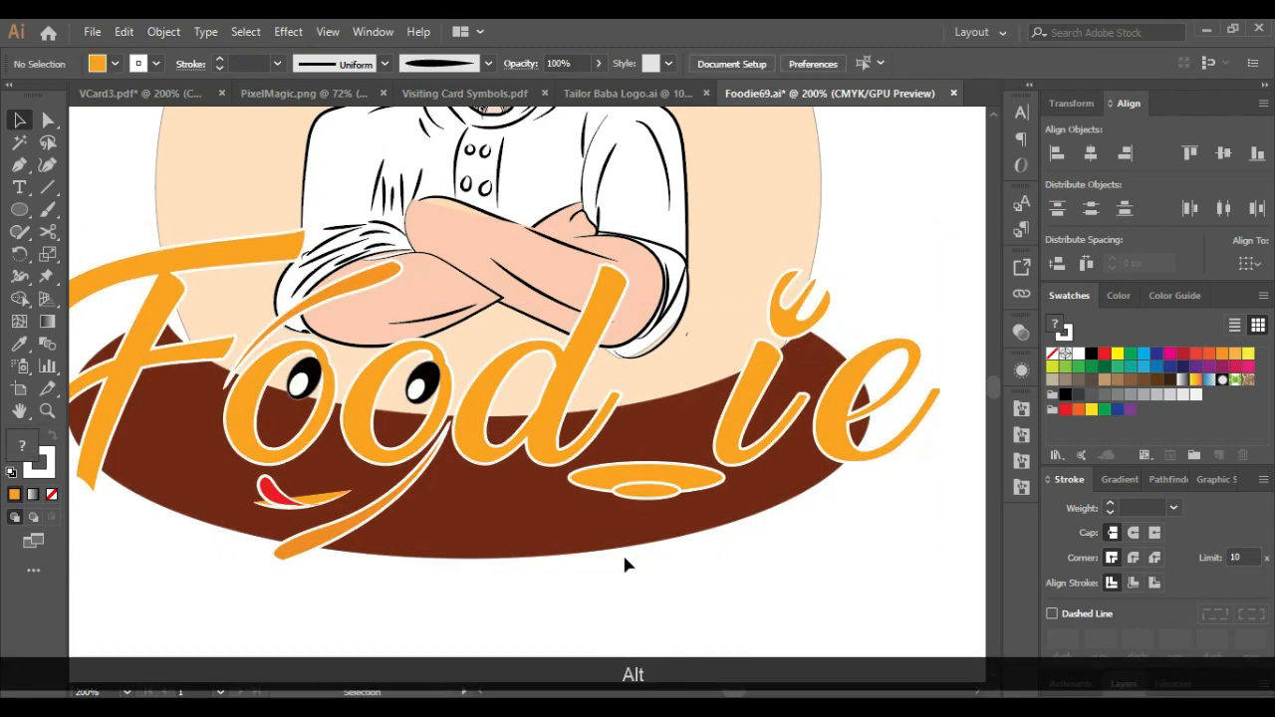
# Step: Duplicate the complete Foodie wordmark into the empty area below the new logo
pyautogui.keyDown('alt'); pyautogui.scroll(-4, 621, 551); pyautogui.keyUp('alt')
pyautogui.keyDown('alt'); pyautogui.scroll(1, 498, 408); pyautogui.keyUp('alt')
pyautogui.keyDown('alt'); pyautogui.scroll(2, 587, 568); pyautogui.keyUp('alt')
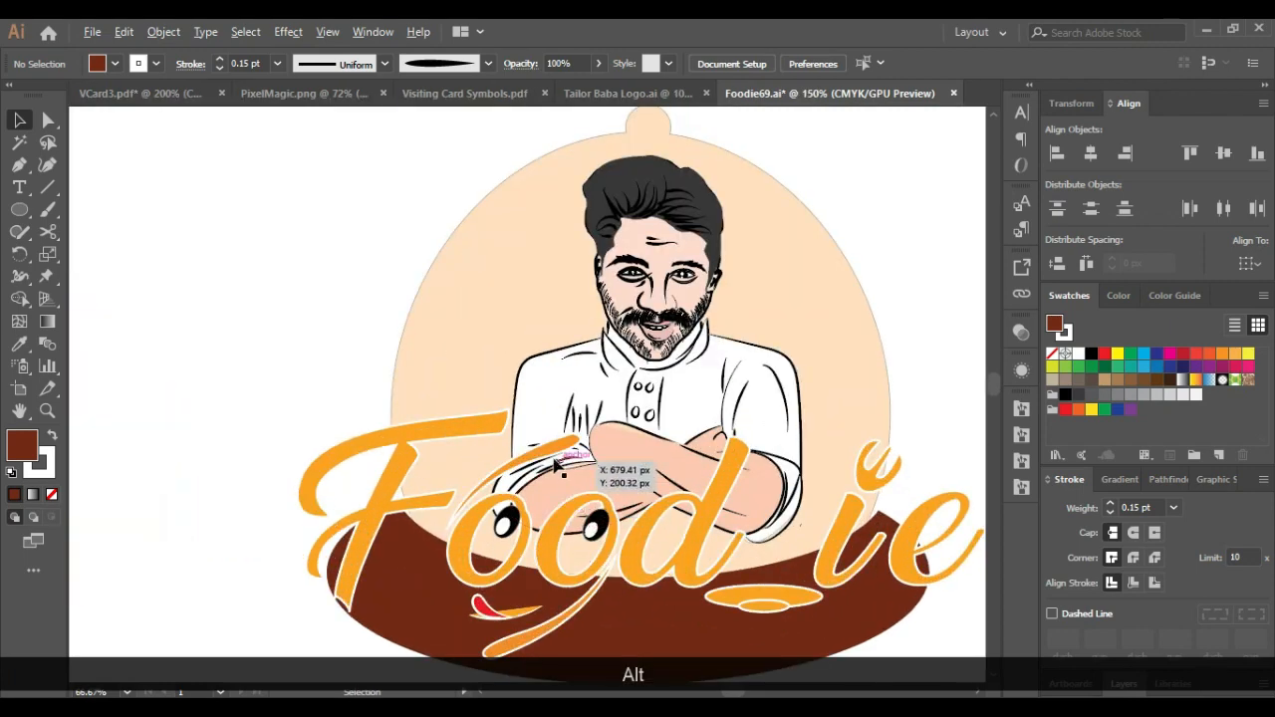
pyautogui.click(588, 562)
pyautogui.keyDown('alt'); pyautogui.scroll(-3, 413, 379); pyautogui.keyUp('alt')
pyautogui.moveTo(469, 441); pyautogui.dragTo(394, 556)
pyautogui.scroll(2, 388, 537)
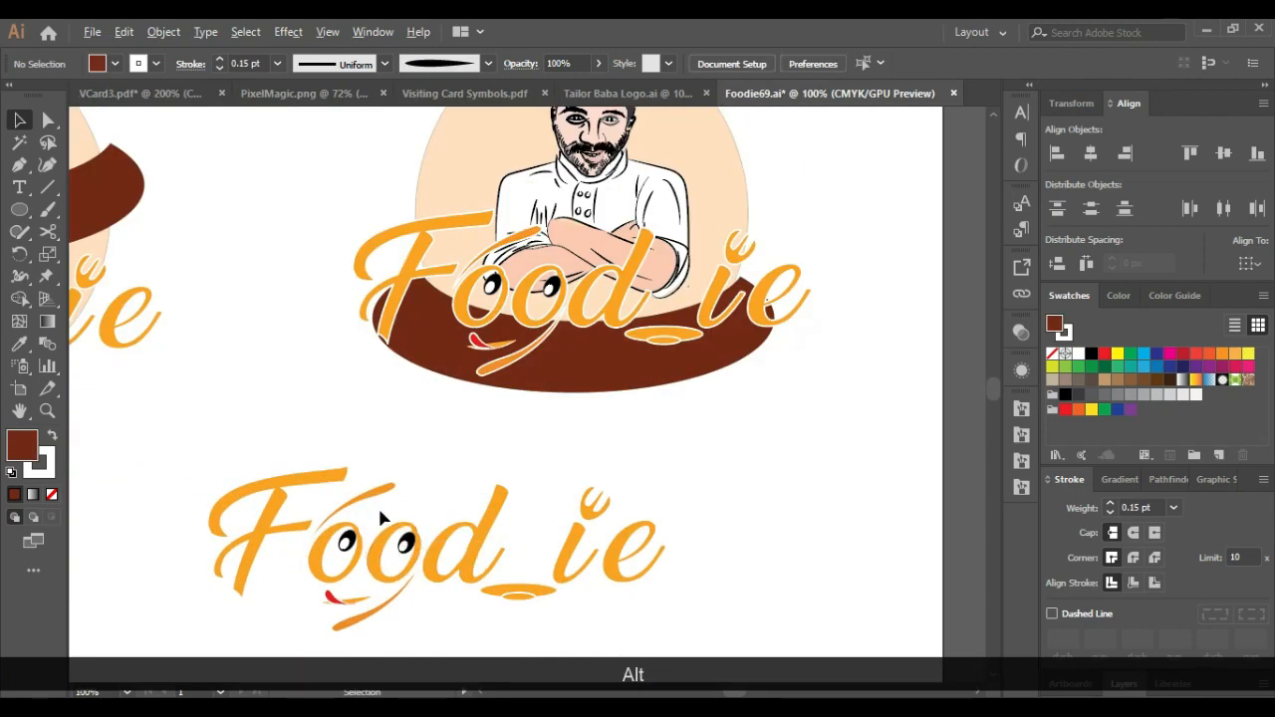
# Step: Ungroup the duplicated wordmark and its nested lettering group
pyautogui.click(383, 500)
pyautogui.rightClick(379, 498)
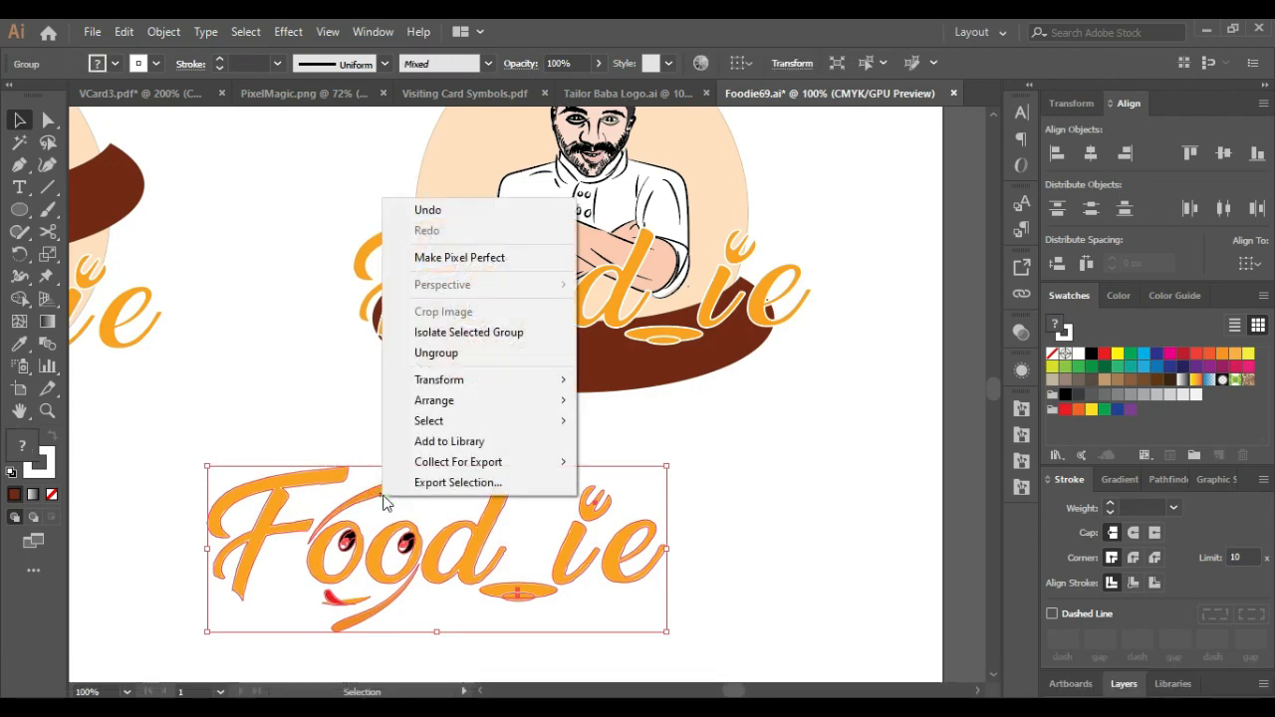
pyautogui.click(440, 354)
pyautogui.click(703, 475)
pyautogui.click(386, 488)
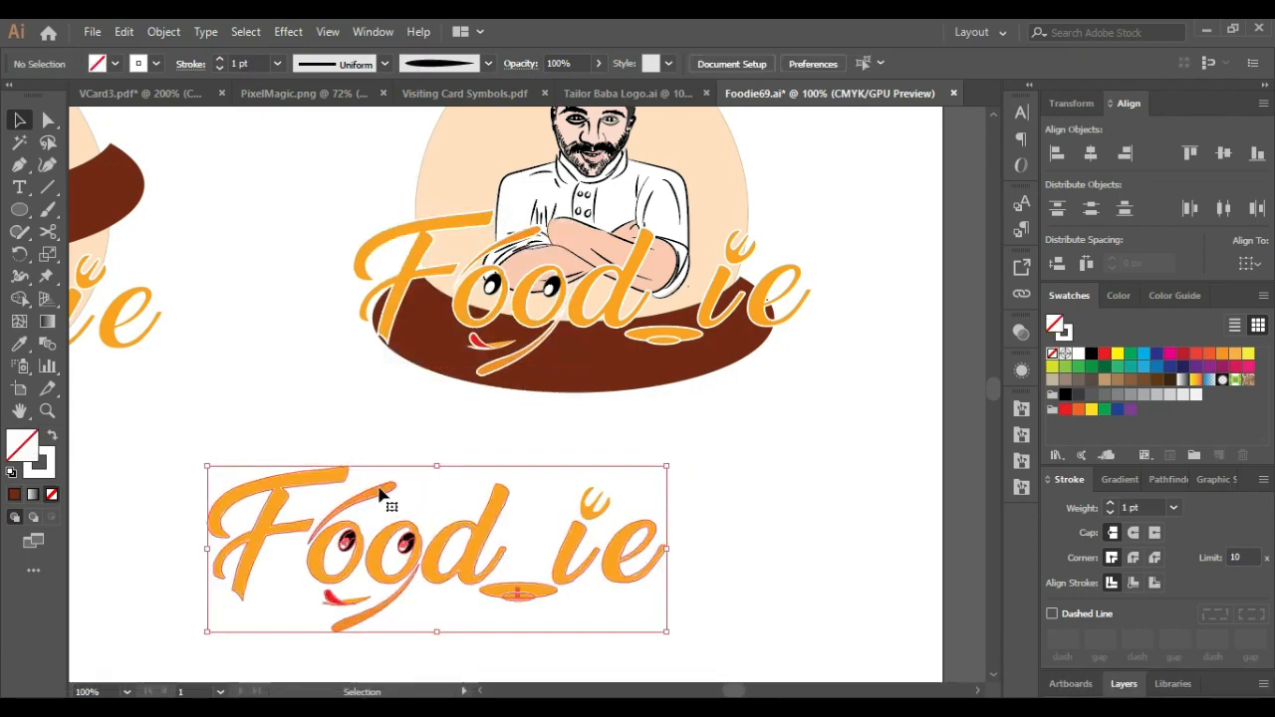
pyautogui.rightClick(391, 488)
pyautogui.click(632, 465)
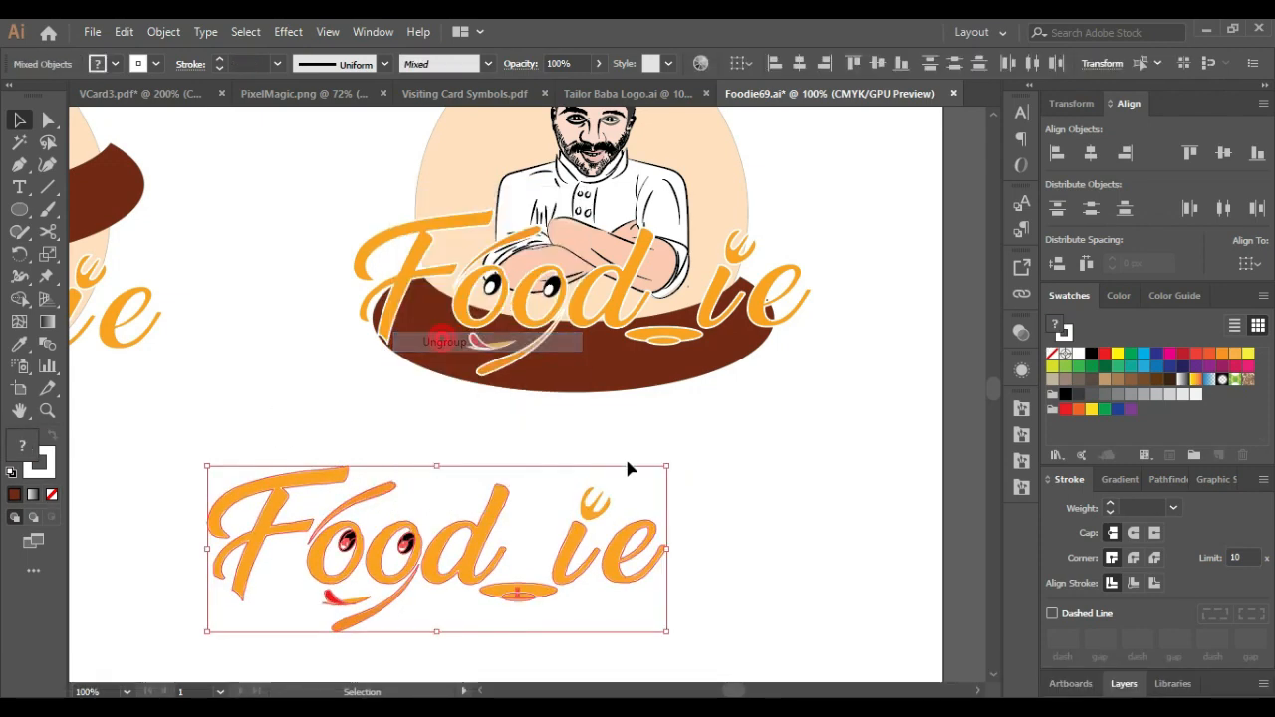
# Step: Enlarge the swash above the two o letters in the duplicated wordmark and shift it up and outward
pyautogui.click(376, 496)
pyautogui.scroll(2, 361, 530)
pyautogui.scroll(-4, 362, 448)
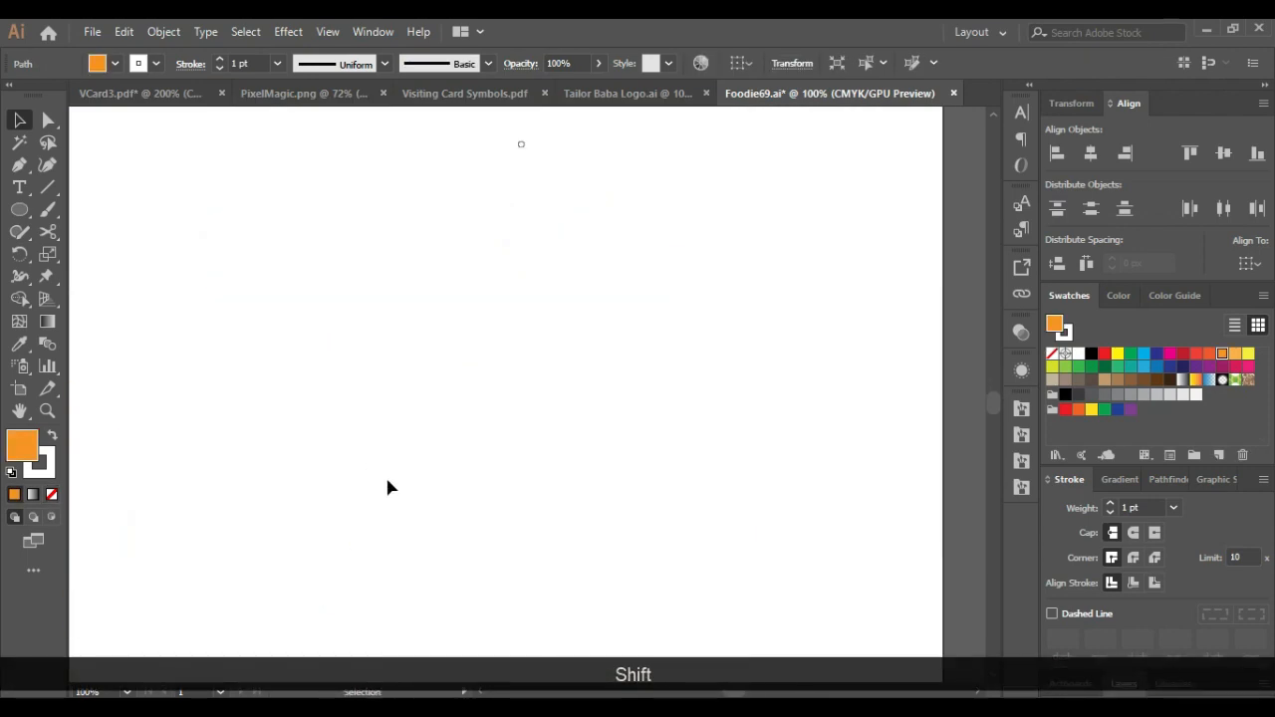
pyautogui.scroll(-2, 394, 493)
pyautogui.scroll(5, 397, 290)
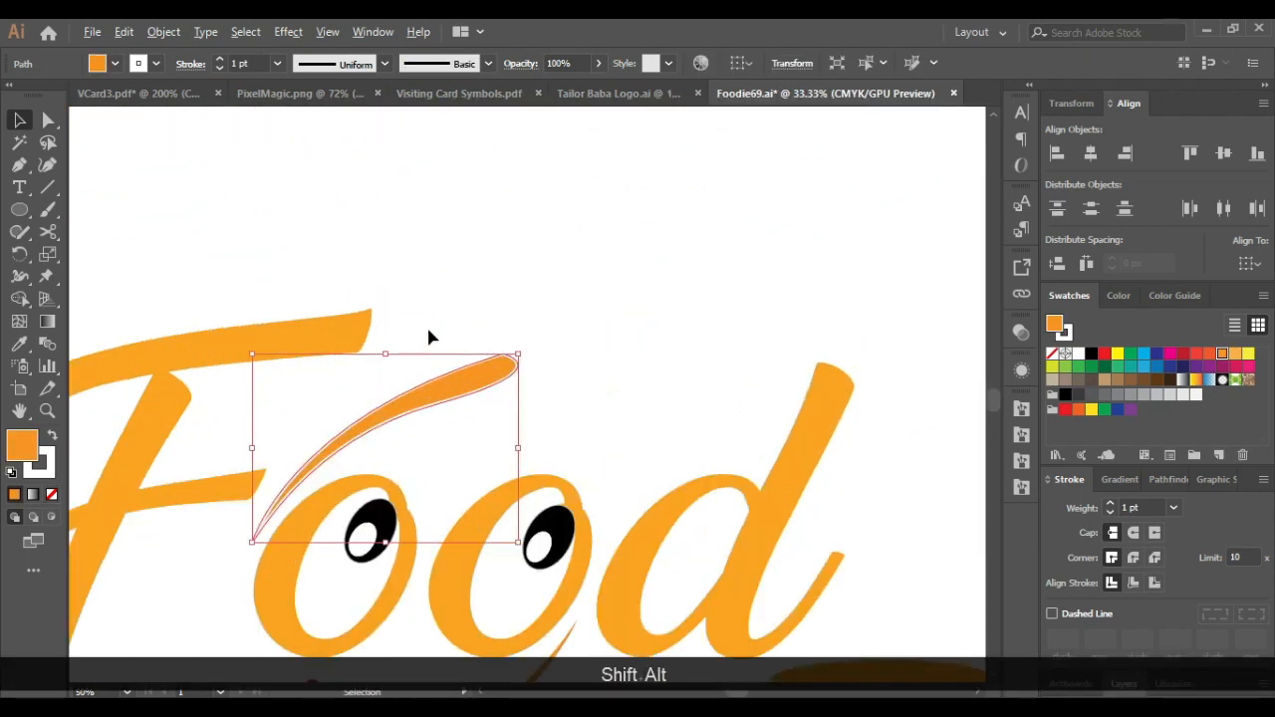
pyautogui.moveTo(513, 541); pyautogui.dragTo(549, 565)
pyautogui.moveTo(418, 413); pyautogui.dragTo(448, 380)
pyautogui.click(646, 381)
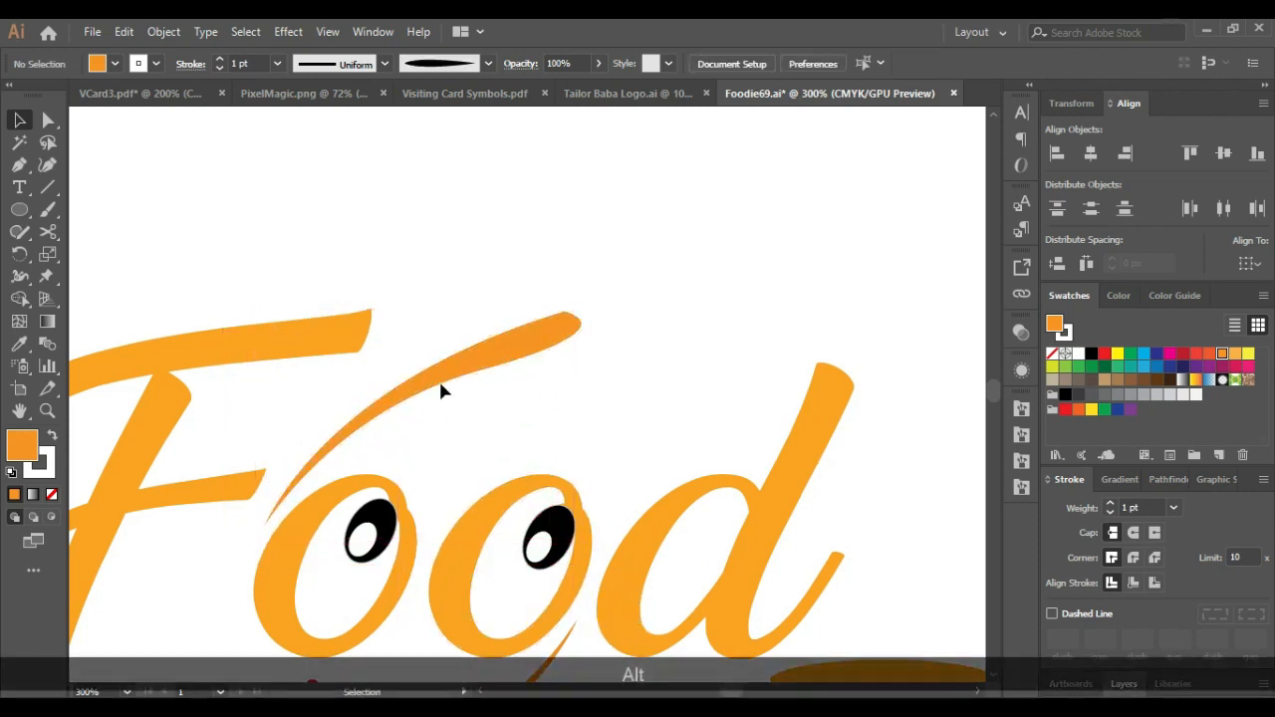
# Step: Try lengthening and tilting the tail beneath the second o of the duplicated wordmark, and delete it
pyautogui.scroll(-3, 450, 386)
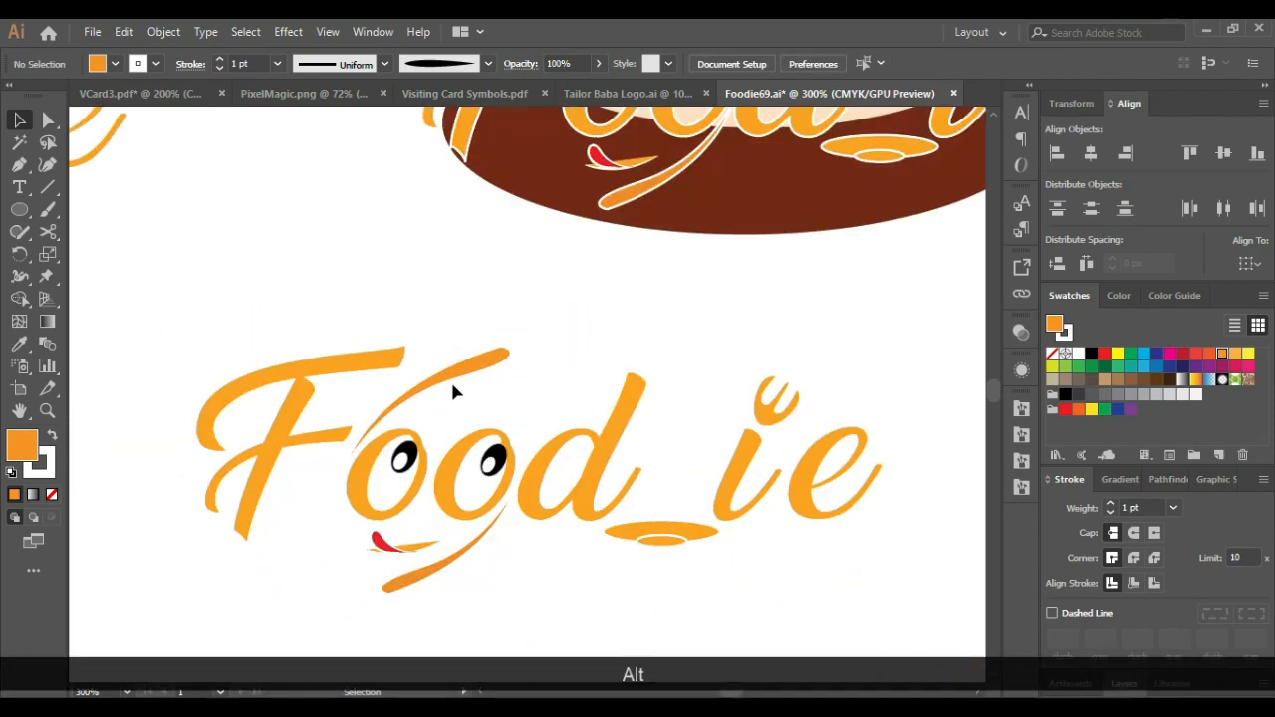
pyautogui.click(417, 582)
pyautogui.moveTo(378, 595); pyautogui.dragTo(308, 619)
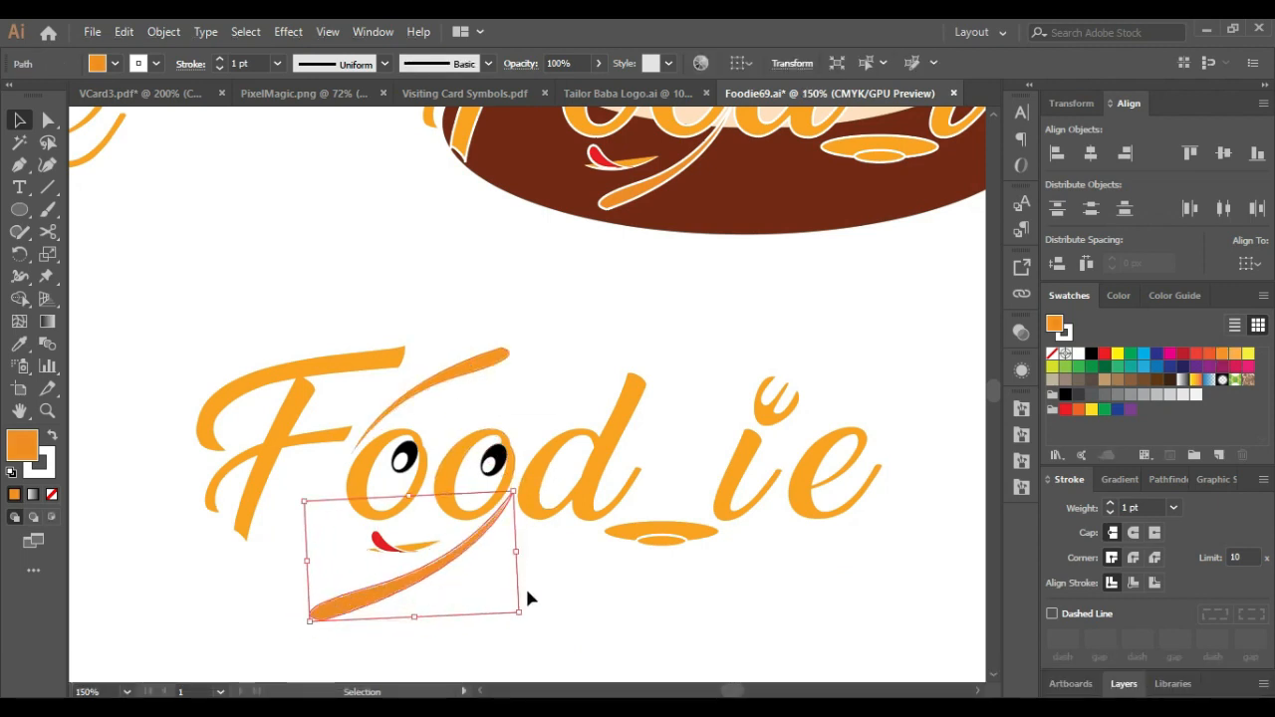
pyautogui.click(494, 564)
pyautogui.click(456, 555)
pyautogui.press('Delete')
# Step: Broaden the outer end of the swash above the two o letters by reshaping its anchor points
pyautogui.click(456, 366)
pyautogui.scroll(2, 503, 360)
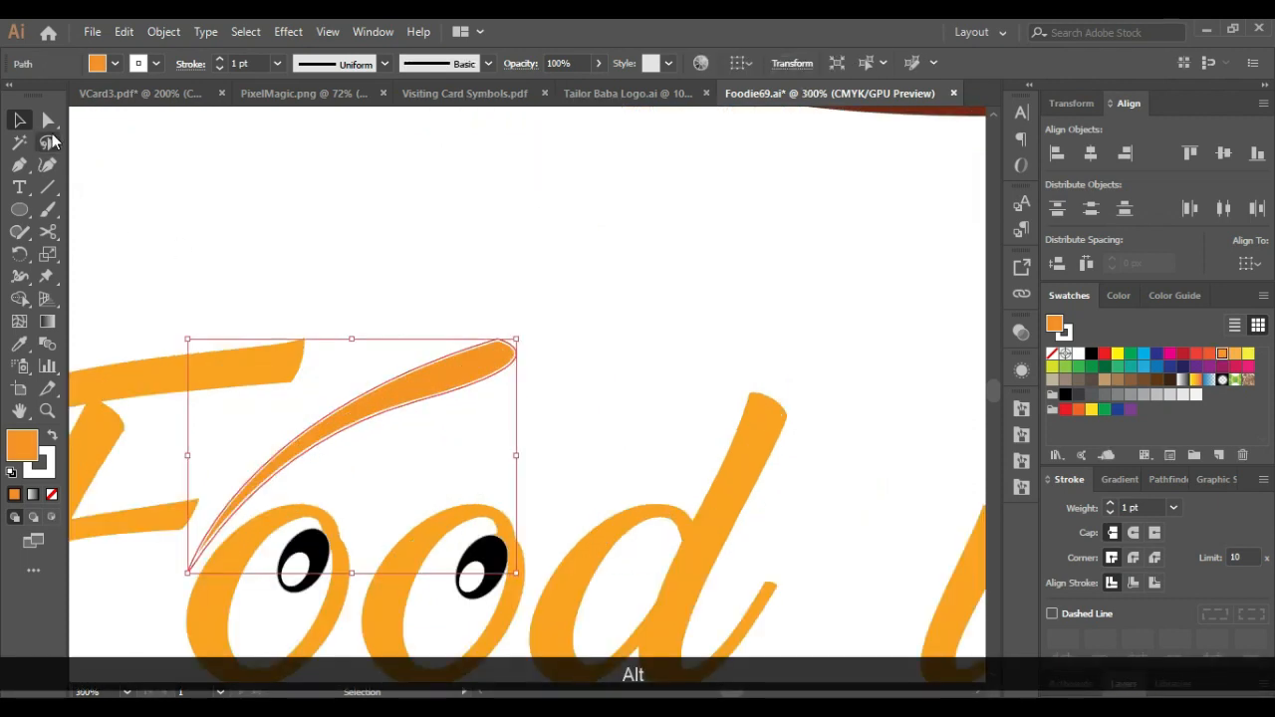
pyautogui.click(48, 120)
pyautogui.click(498, 340)
pyautogui.moveTo(575, 357); pyautogui.dragTo(598, 384)
pyautogui.moveTo(416, 403); pyautogui.dragTo(435, 426)
pyautogui.click(575, 355)
pyautogui.scroll(-2, 416, 393)
pyautogui.scroll(-1, 418, 394)
# Step: Replace the tail beneath the second o with a rotated copy of the broadened upper swash
pyautogui.click(19, 120)
pyautogui.moveTo(512, 369); pyautogui.dragTo(434, 505)
pyautogui.click(504, 555)
pyautogui.scroll(2, 416, 521)
pyautogui.click(497, 546)
pyautogui.moveTo(340, 330); pyautogui.dragTo(313, 378)
pyautogui.click(497, 346)
pyautogui.scroll(2, 313, 348)
pyautogui.scroll(-4, 311, 374)
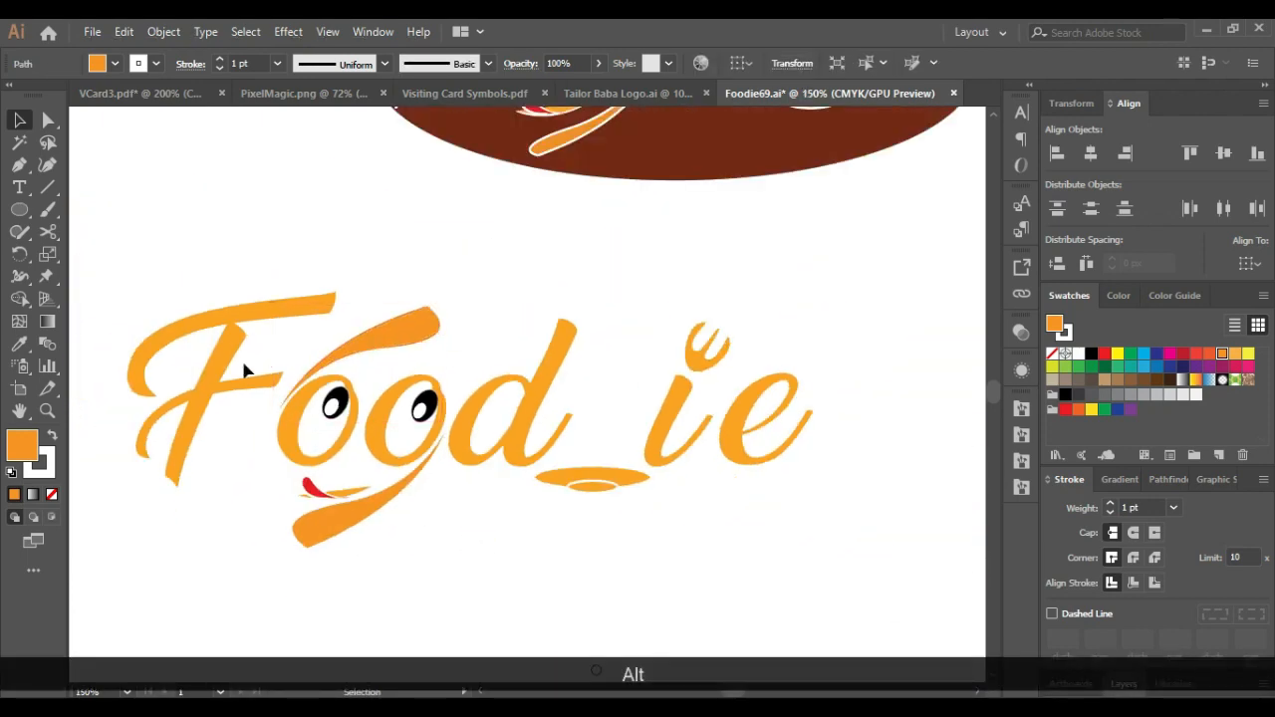
# Step: Group the refined wordmark and move it into the empty lower area of the artboard
pyautogui.scroll(4, 339, 358)
pyautogui.click(427, 365)
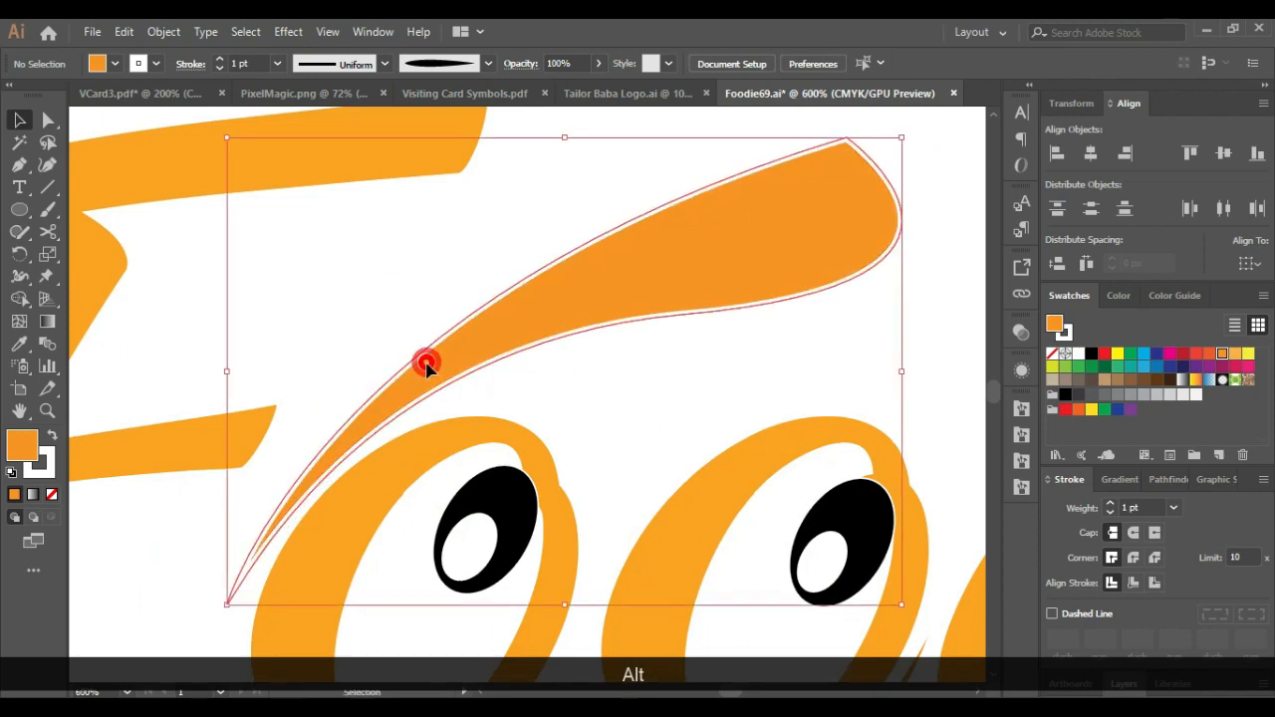
pyautogui.scroll(-8, 373, 393)
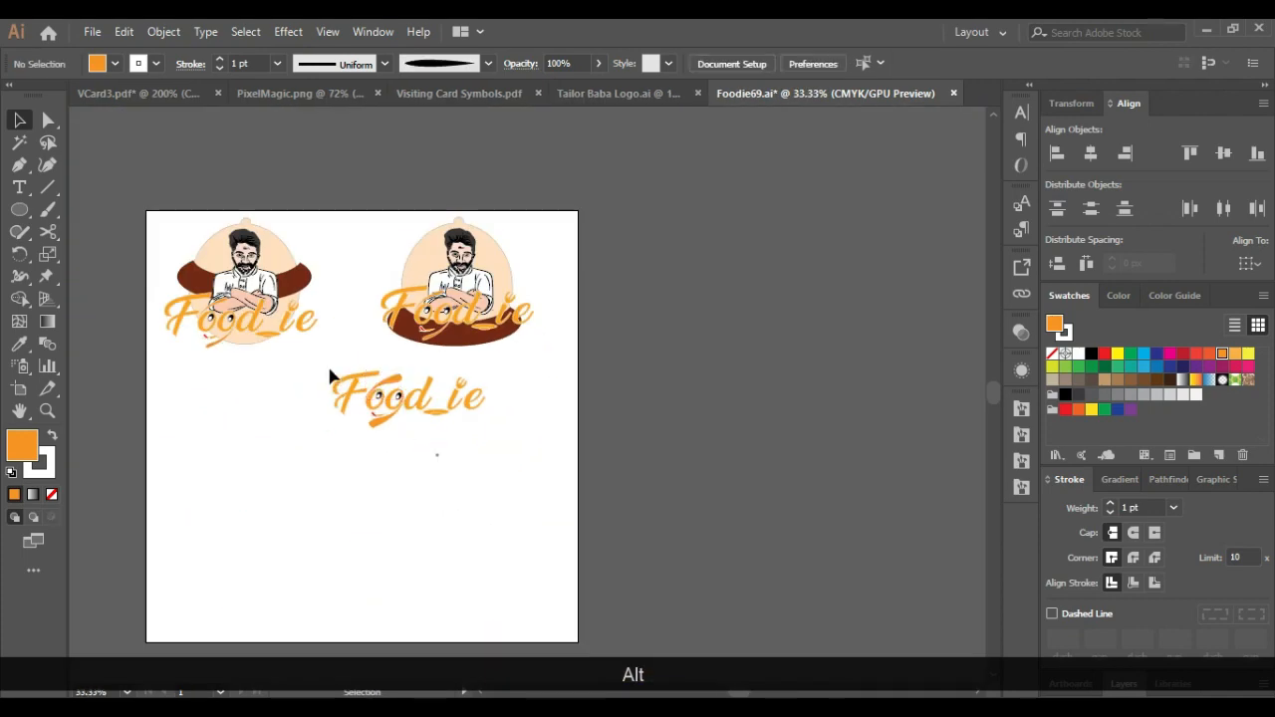
pyautogui.moveTo(532, 454); pyautogui.dragTo(515, 455)
pyautogui.hotkey('ctrl', 'g')
pyautogui.moveTo(413, 409); pyautogui.dragTo(252, 465)
pyautogui.click(430, 476)
pyautogui.moveTo(352, 515); pyautogui.dragTo(267, 466)
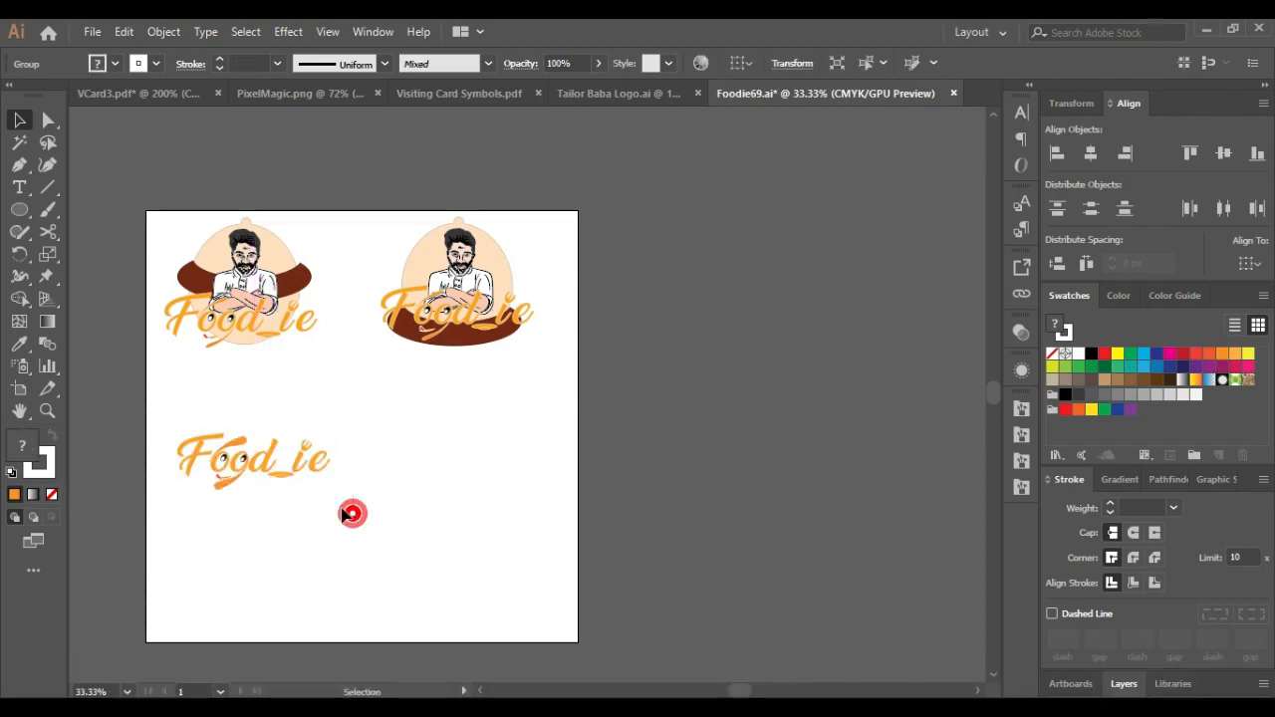
pyautogui.moveTo(183, 432); pyautogui.dragTo(280, 496)
pyautogui.click(201, 460)
# Step: Draw a wide rectangle over the wordmark and match its fill and outline to the first logo's brown banner
pyautogui.hotkey('alt', 'Tab')
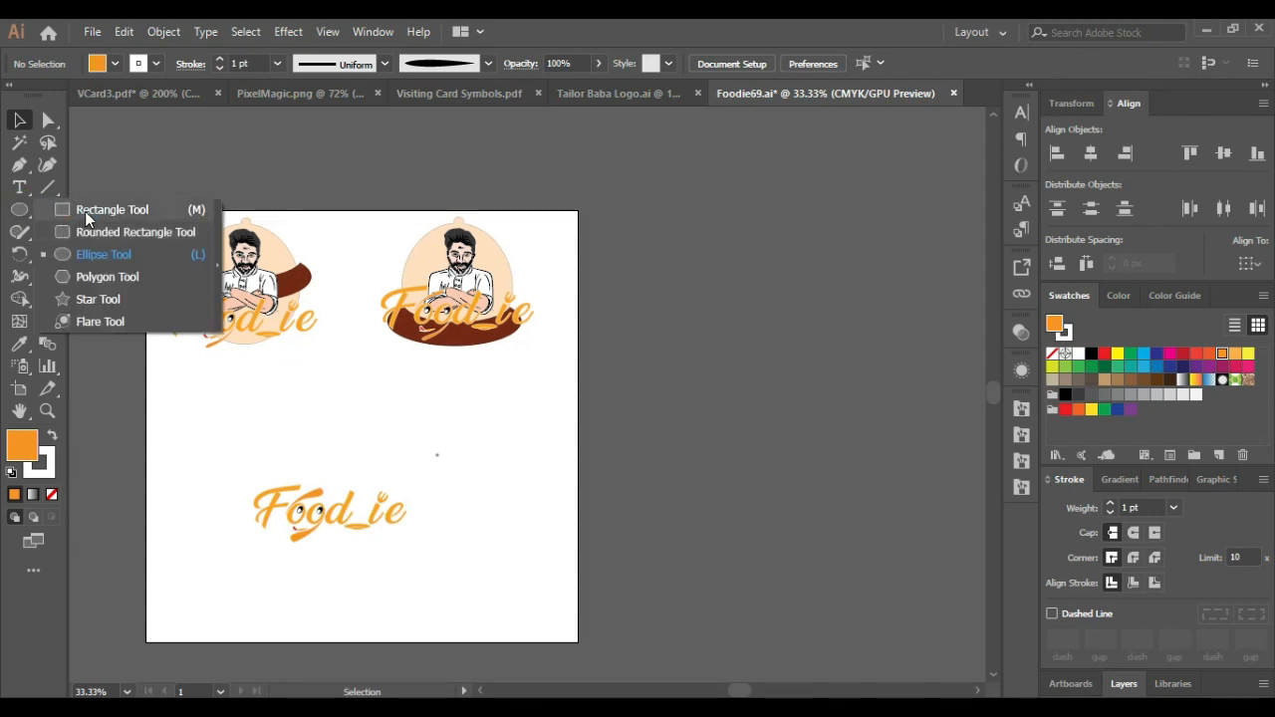
pyautogui.click(85, 211)
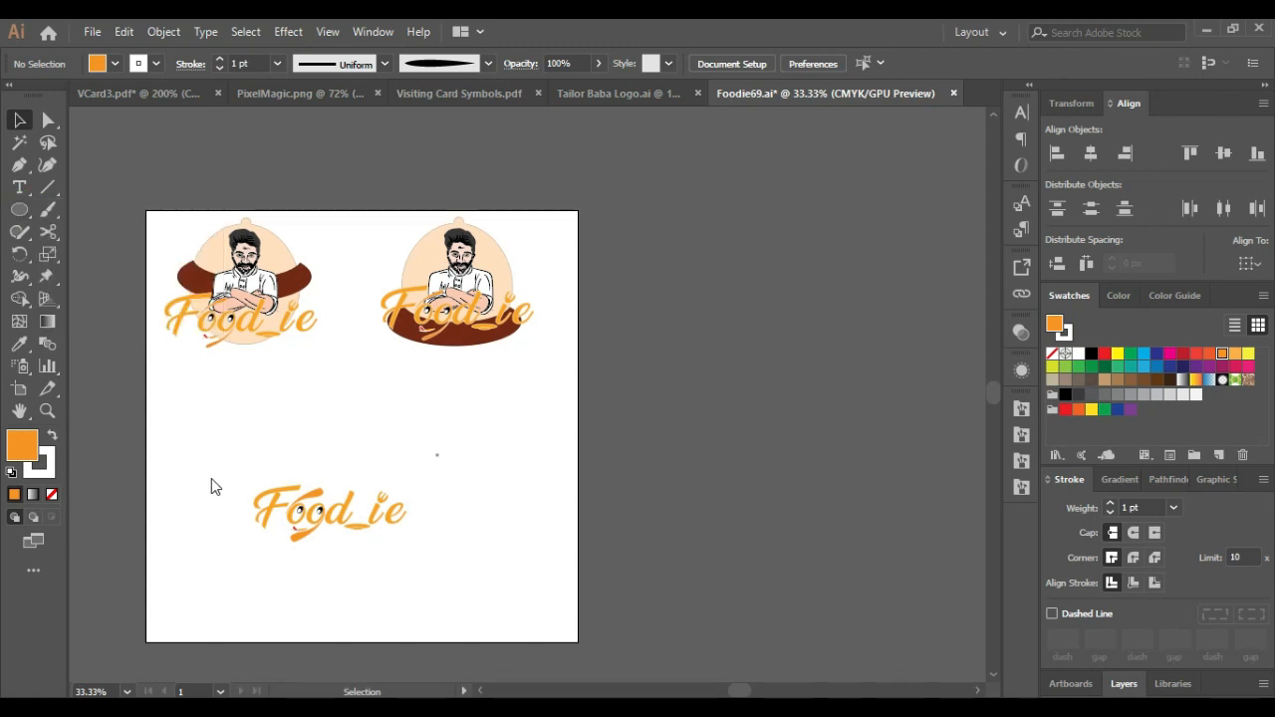
pyautogui.moveTo(210, 479); pyautogui.dragTo(460, 548)
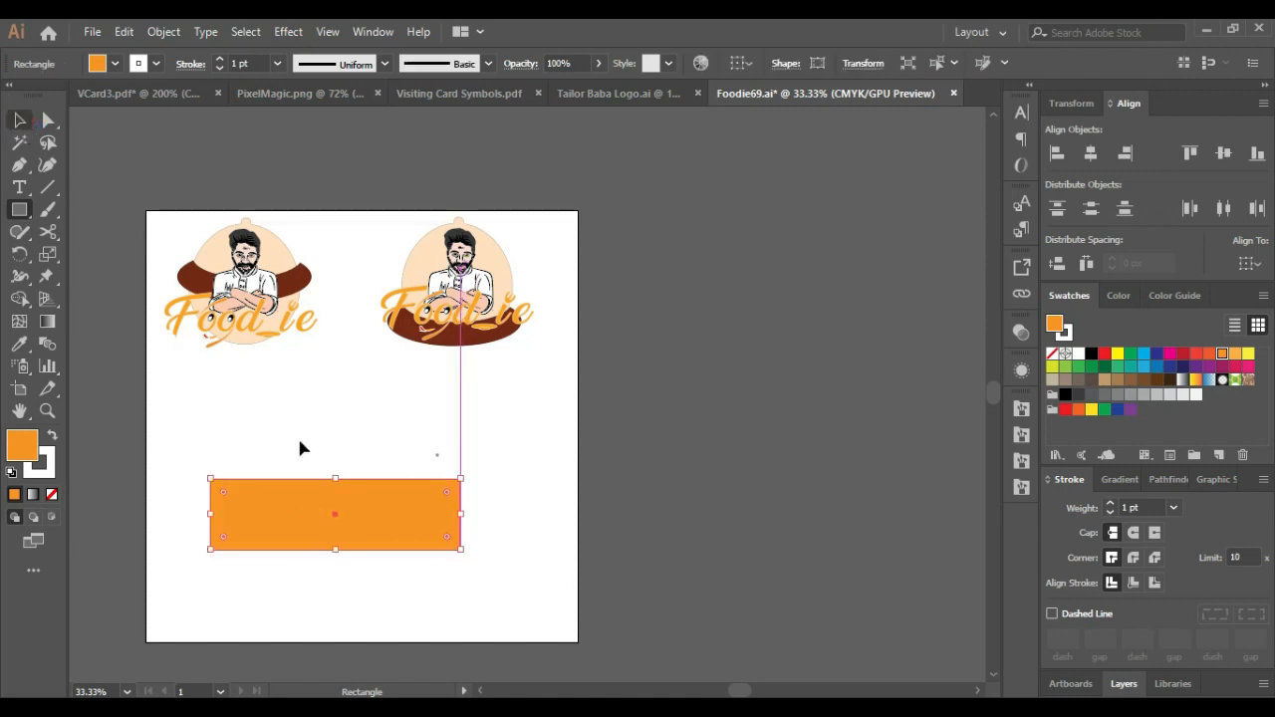
pyautogui.press('v')
pyautogui.moveTo(364, 491); pyautogui.dragTo(351, 488)
pyautogui.click(18, 345)
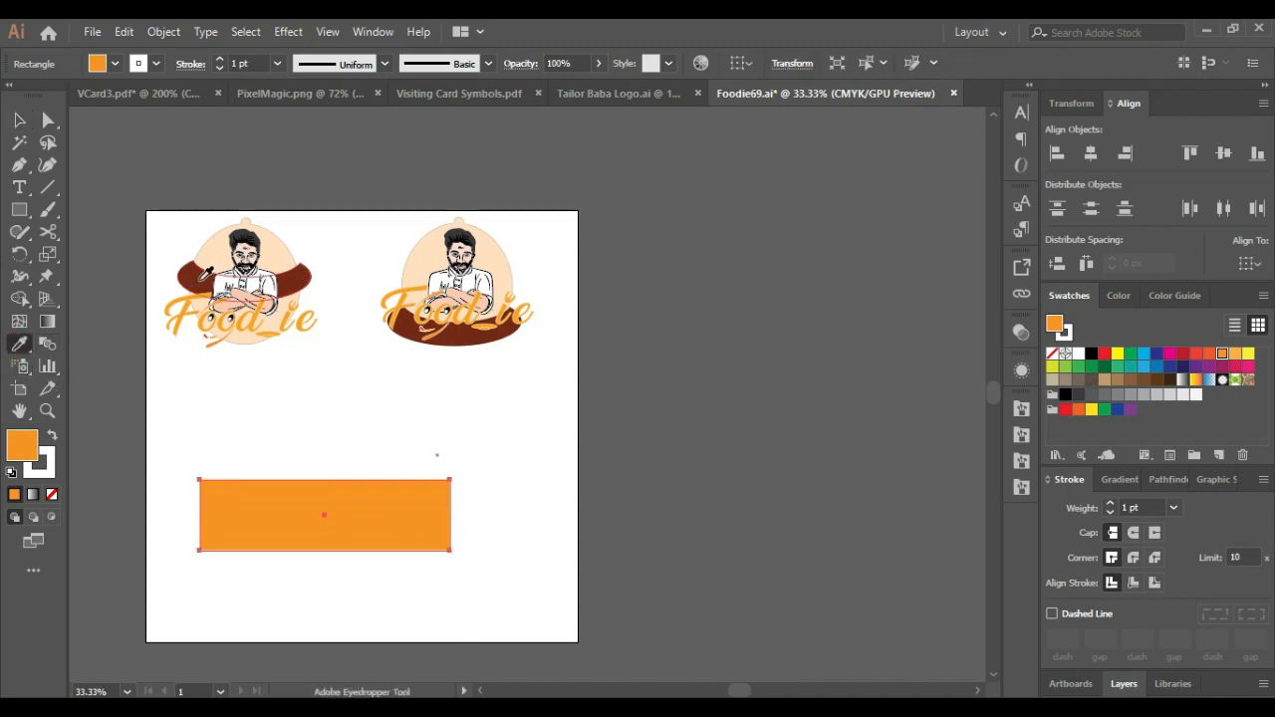
pyautogui.click(200, 278)
pyautogui.click(18, 119)
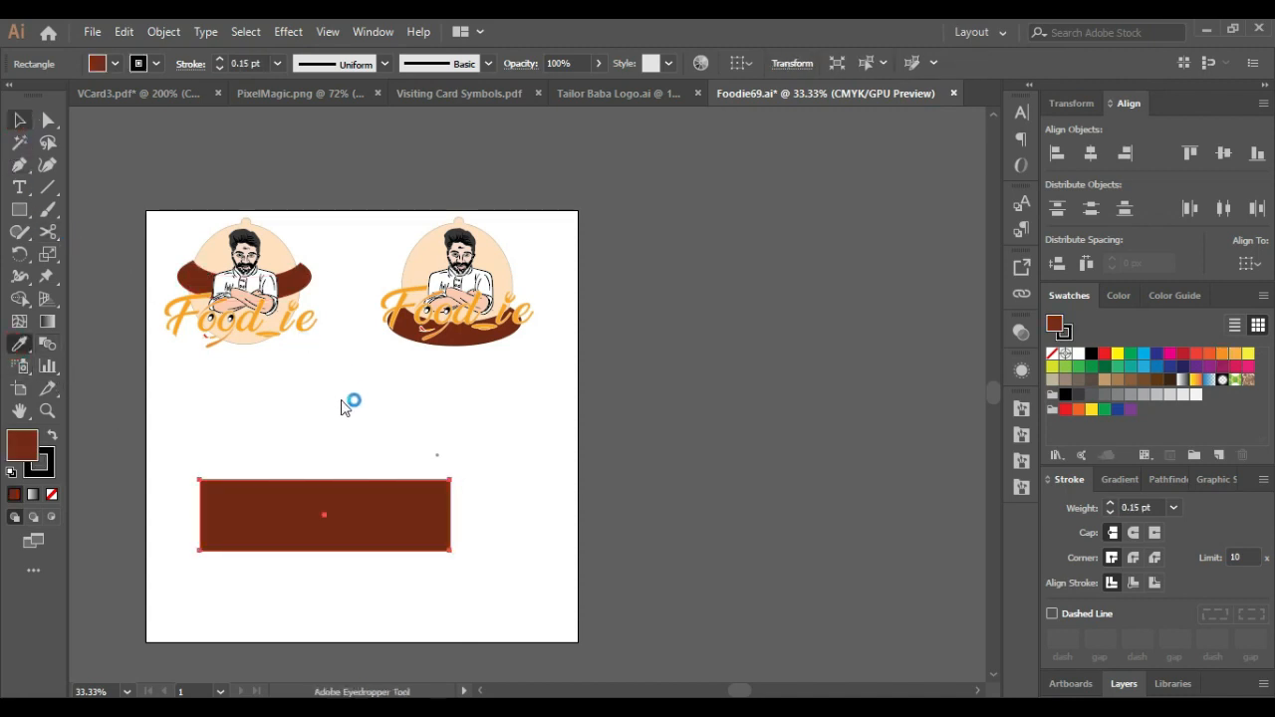
# Step: Send the brown rectangle behind the wordmark and raise its lower edge slightly
pyautogui.rightClick(369, 498)
pyautogui.moveTo(469, 399)
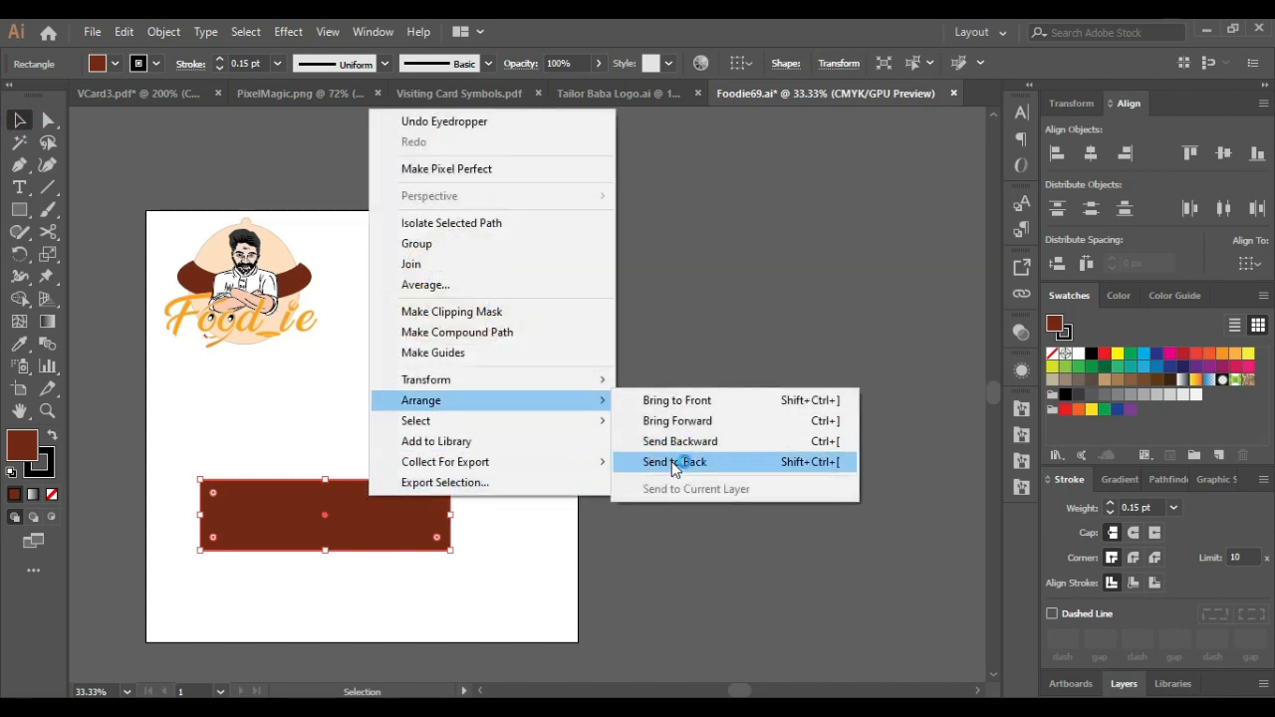
pyautogui.click(671, 461)
pyautogui.click(540, 503)
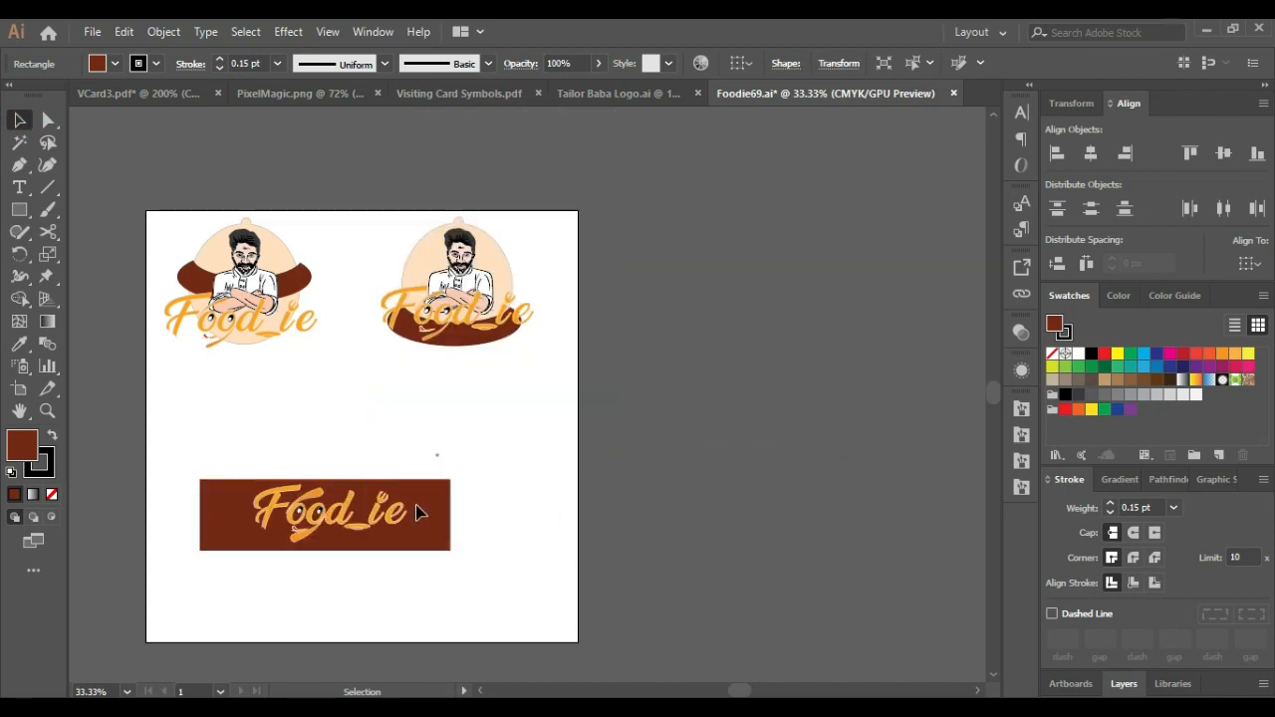
pyautogui.keyDown('alt'); pyautogui.scroll(1, 298, 492); pyautogui.keyUp('alt')
pyautogui.click(350, 487)
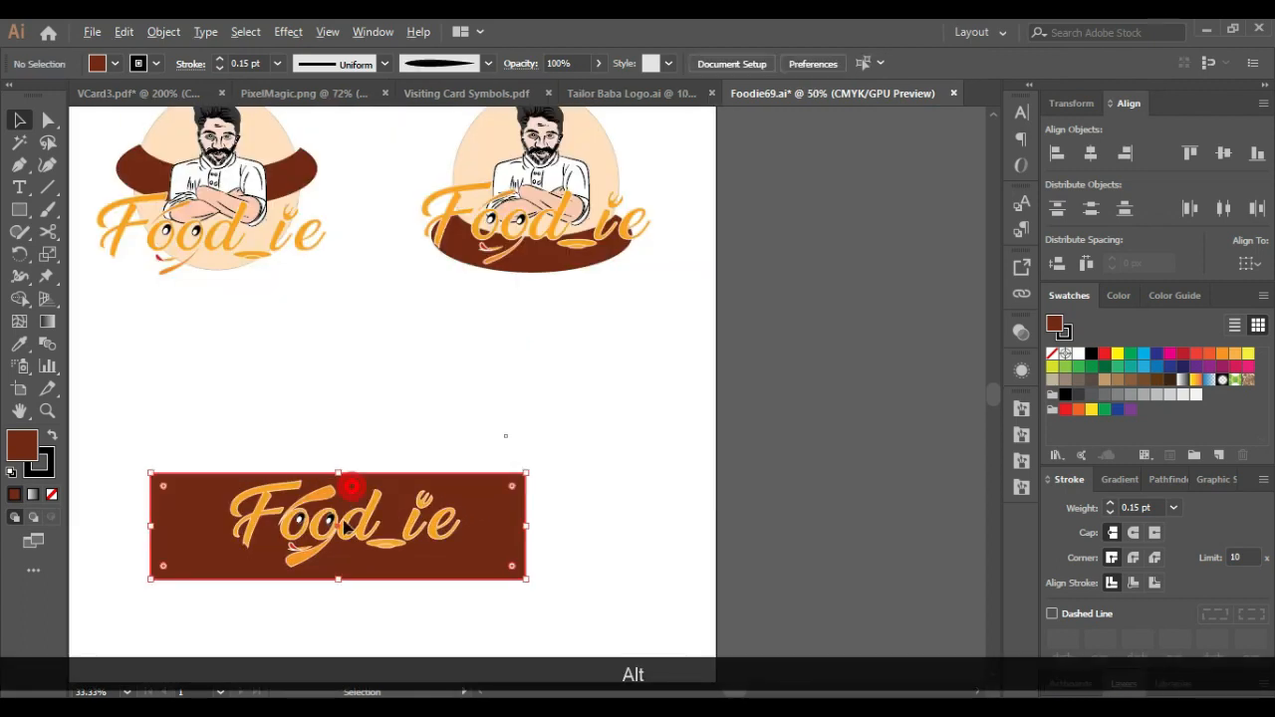
pyautogui.moveTo(340, 584); pyautogui.dragTo(338, 571)
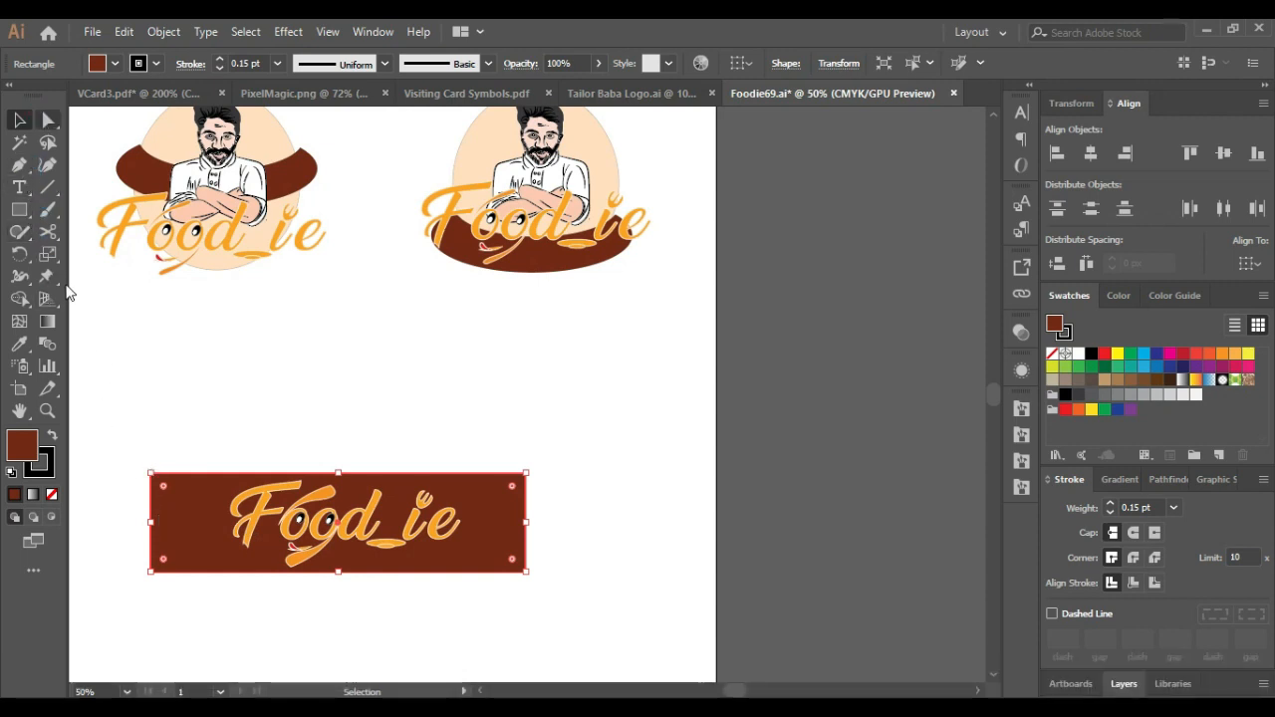
# Step: Add an anchor point near the middle of each short side of the brown rectangle
pyautogui.press('a')
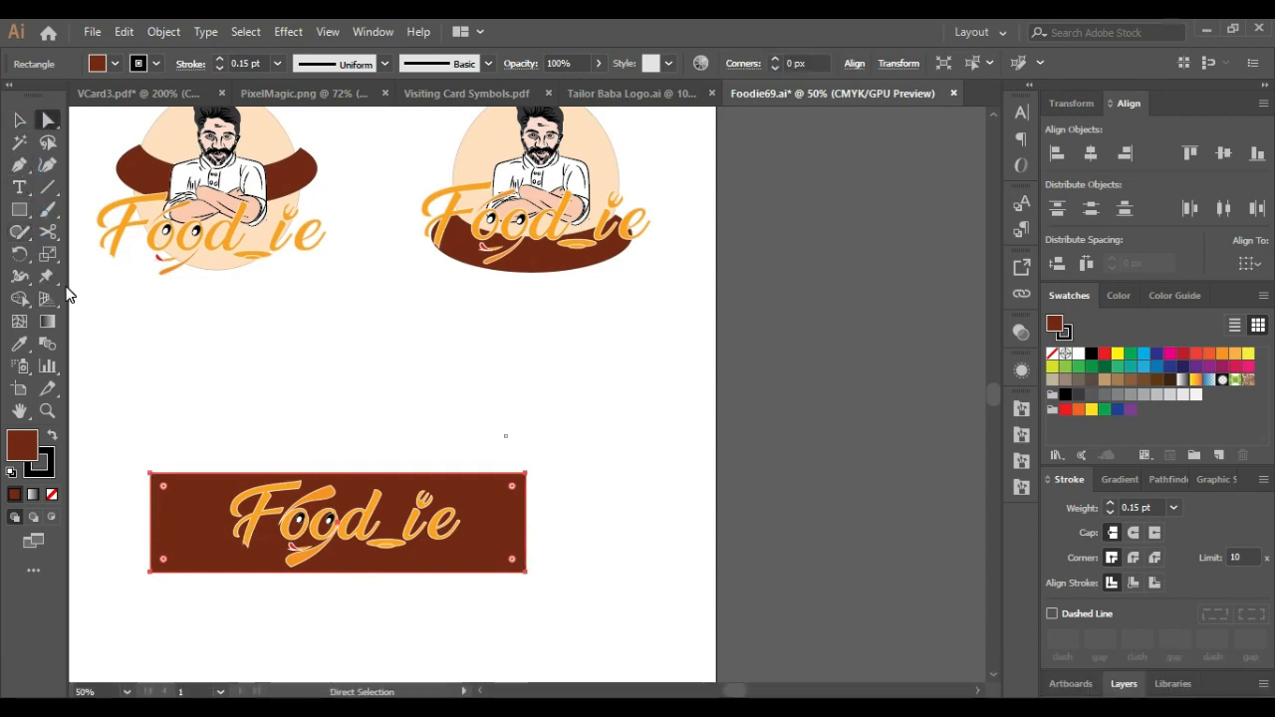
pyautogui.click(20, 167)
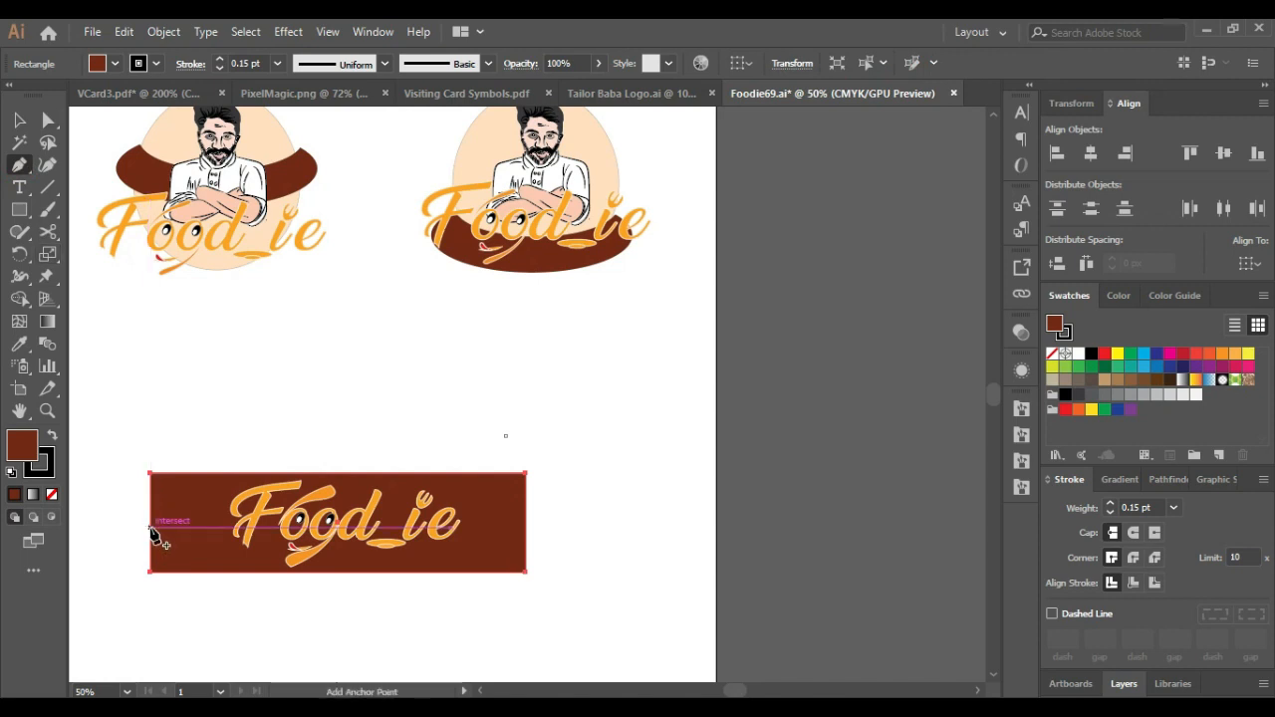
pyautogui.click(151, 534)
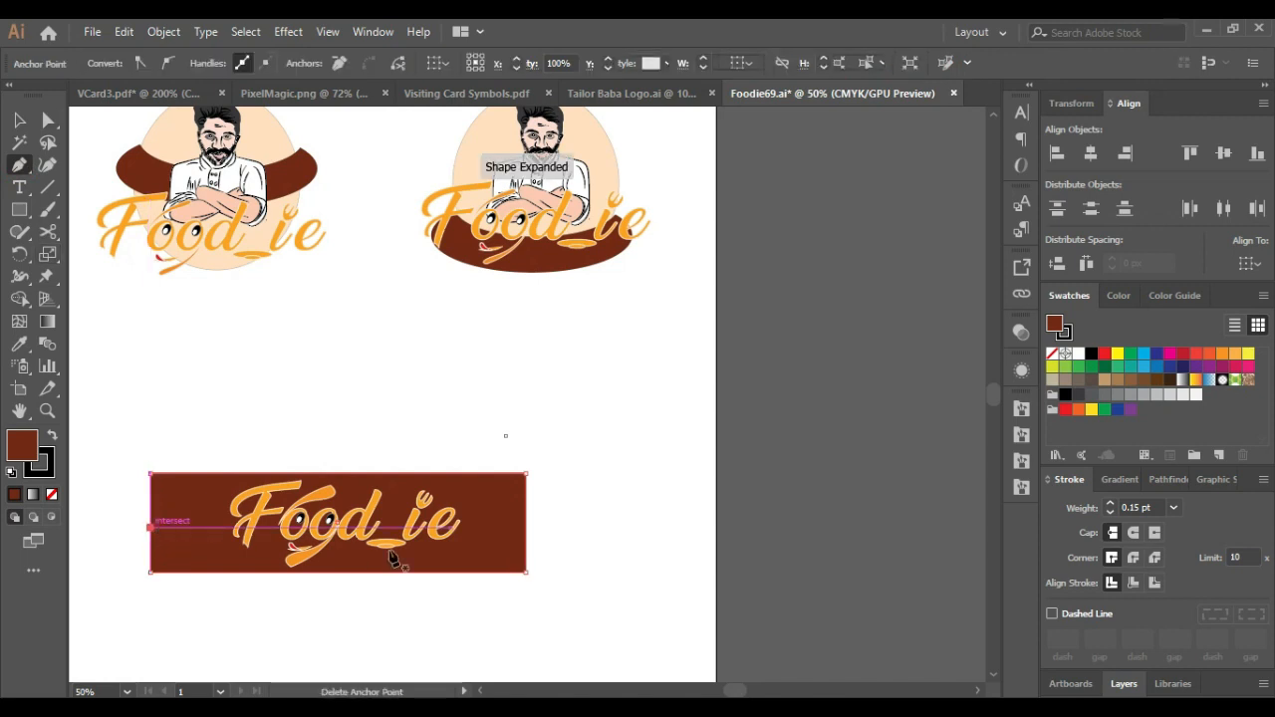
pyautogui.click(526, 529)
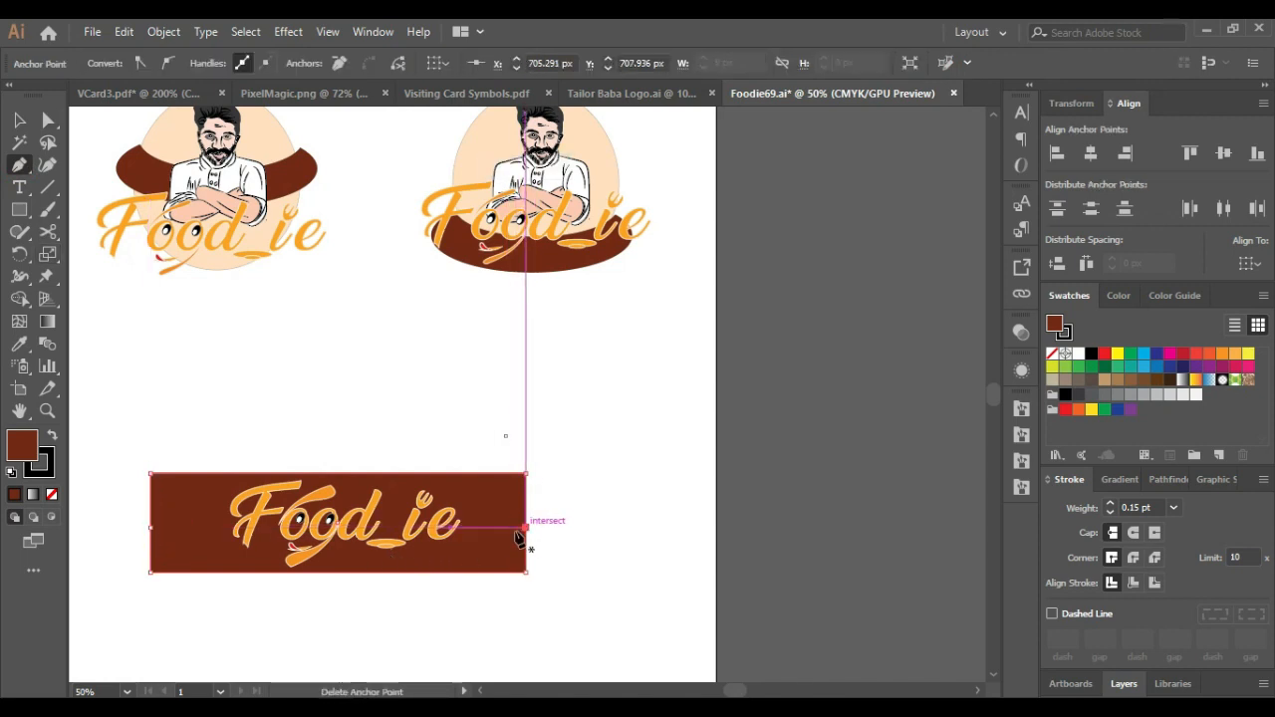
# Step: Shift both new side anchor points inward to give the rectangle matching notched ribbon ends
pyautogui.click(151, 529)
pyautogui.press('Right')
pyautogui.press('Right')
pyautogui.press('Right')
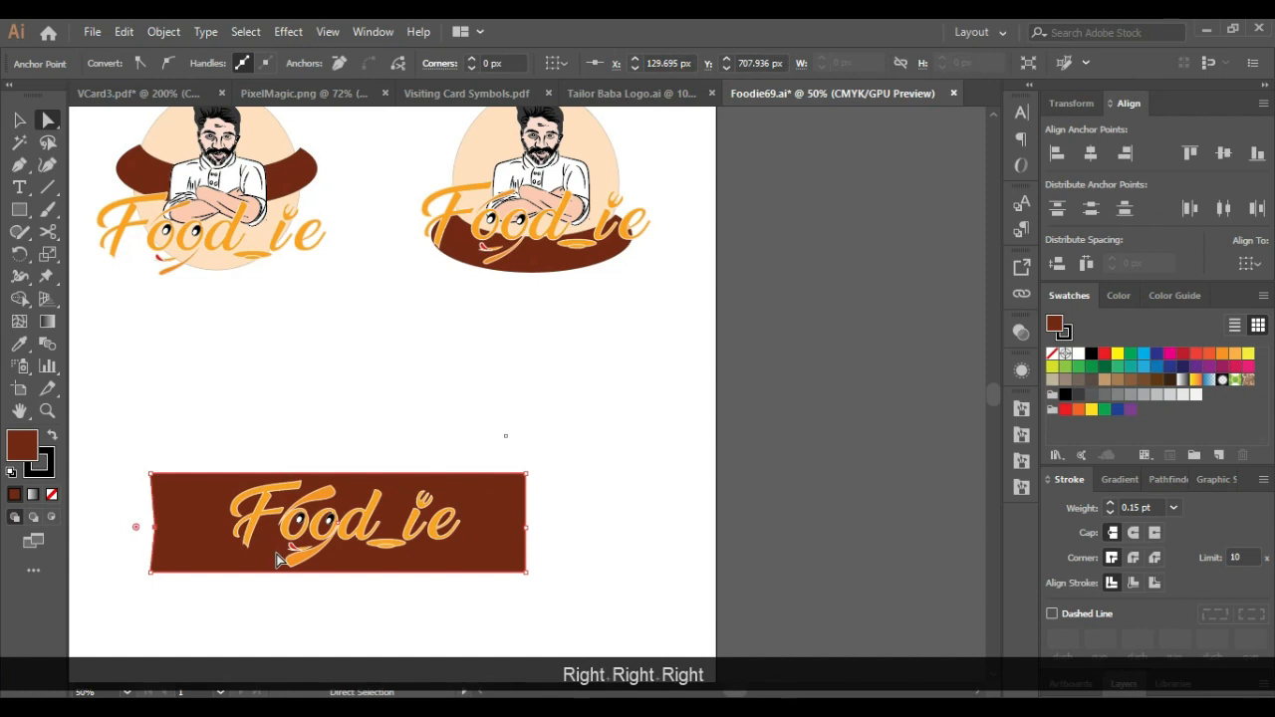
pyautogui.press('Right')
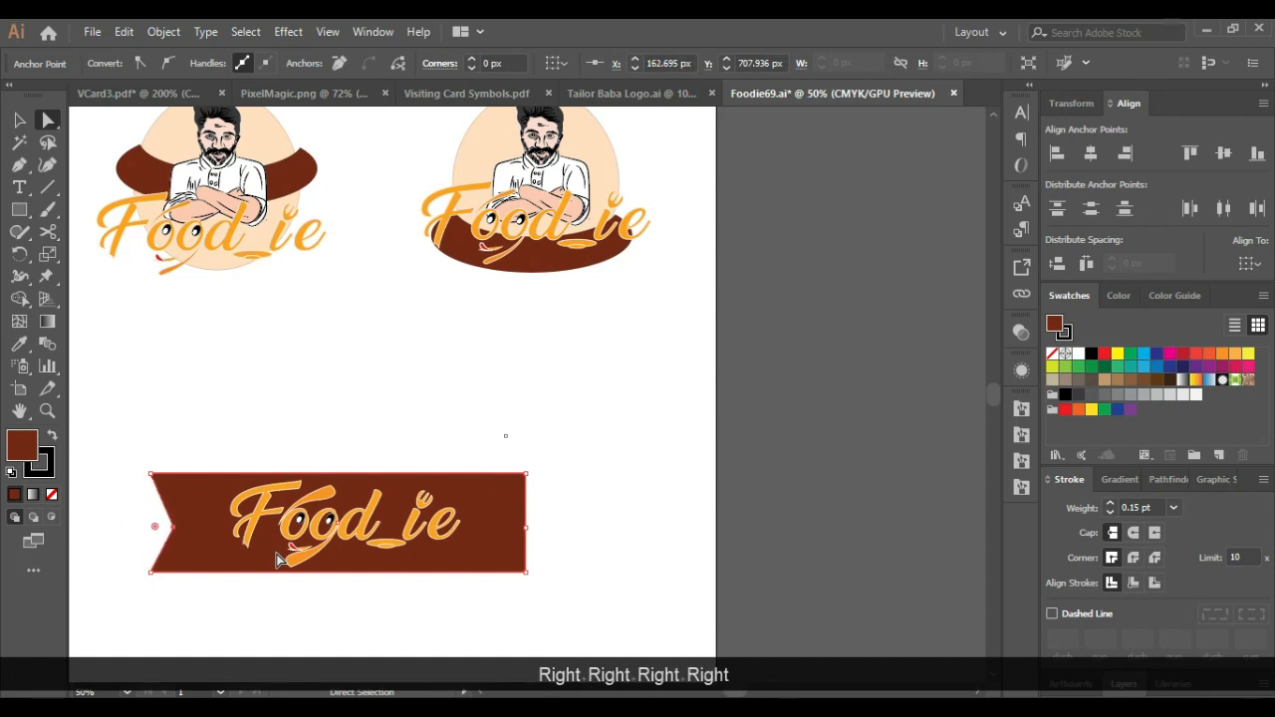
pyautogui.click(523, 532)
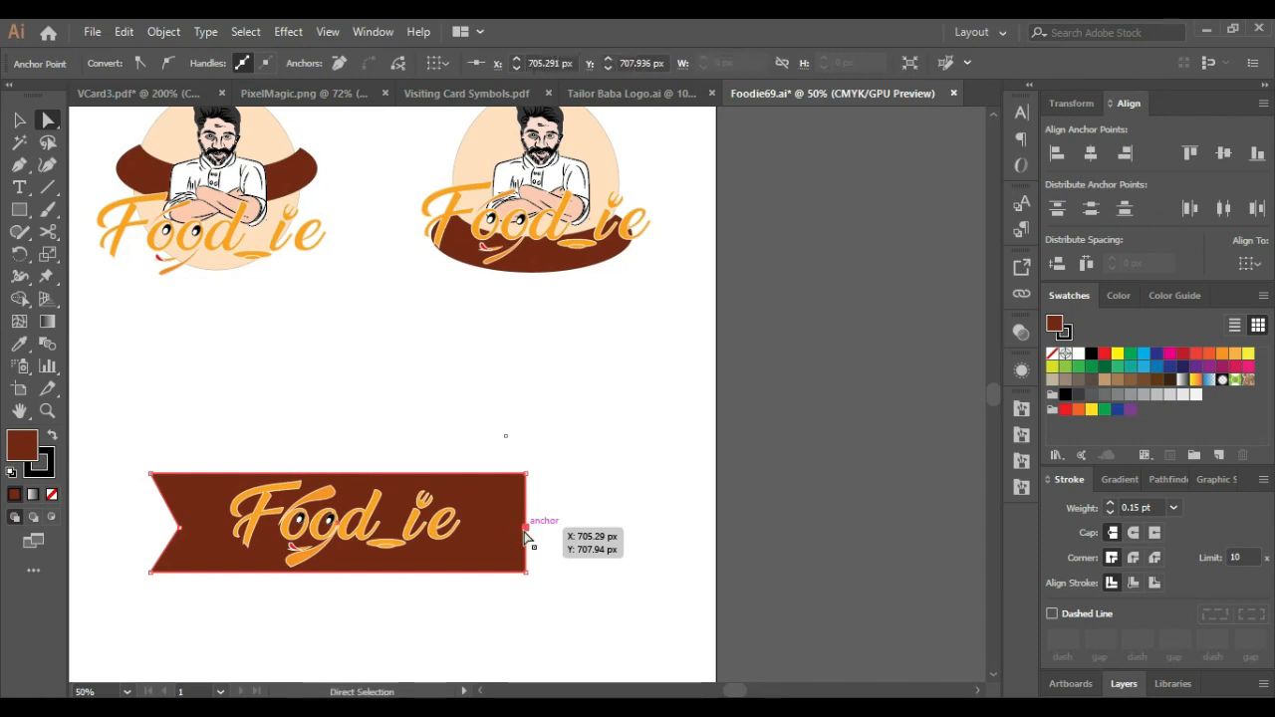
pyautogui.press('Left')
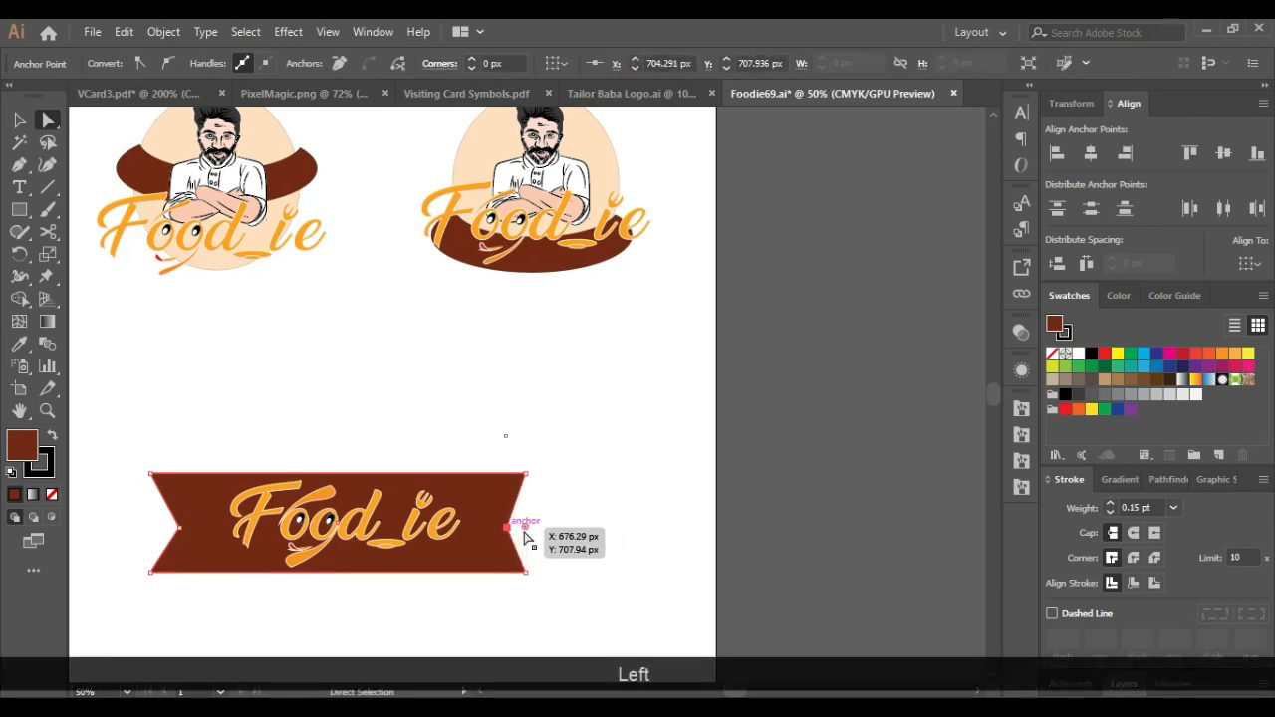
pyautogui.press('Left')
pyautogui.click(566, 532)
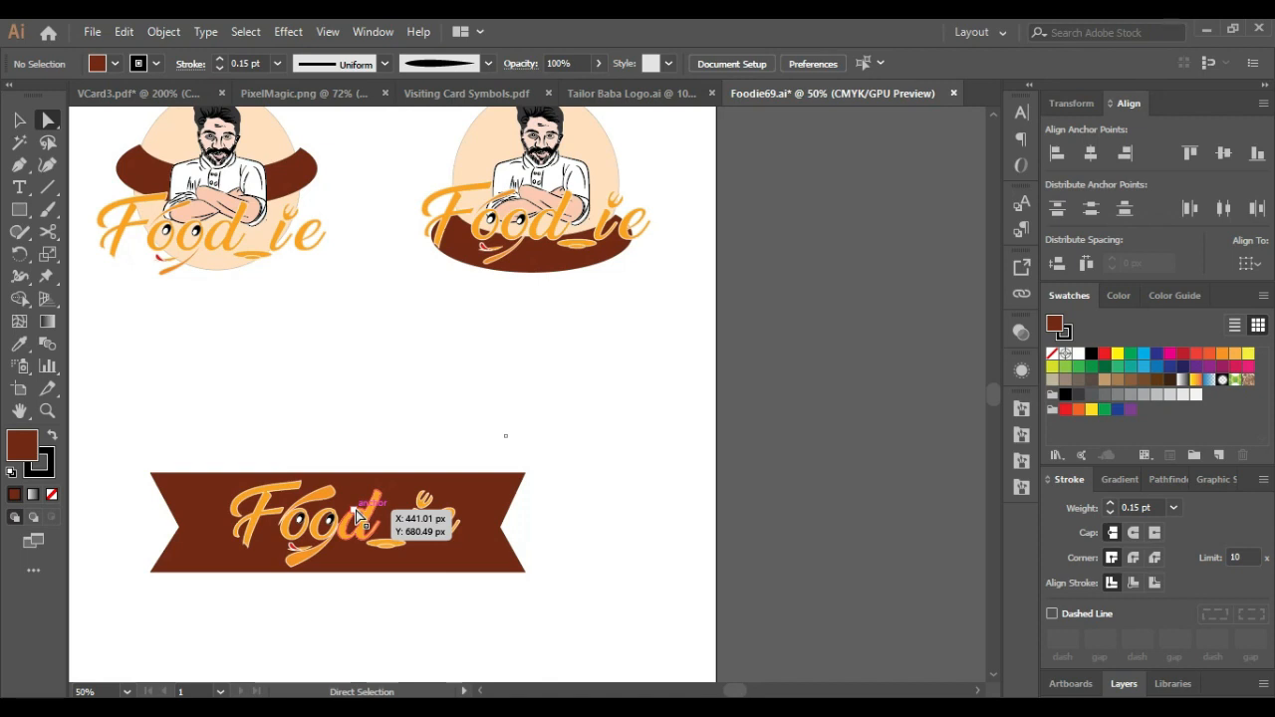
# Step: Draw a large brown ellipse over the ribbon and center it so the notched ends stick out on both sides
pyautogui.hotkey('alt', 'Tab')
pyautogui.rightClick(20, 211)
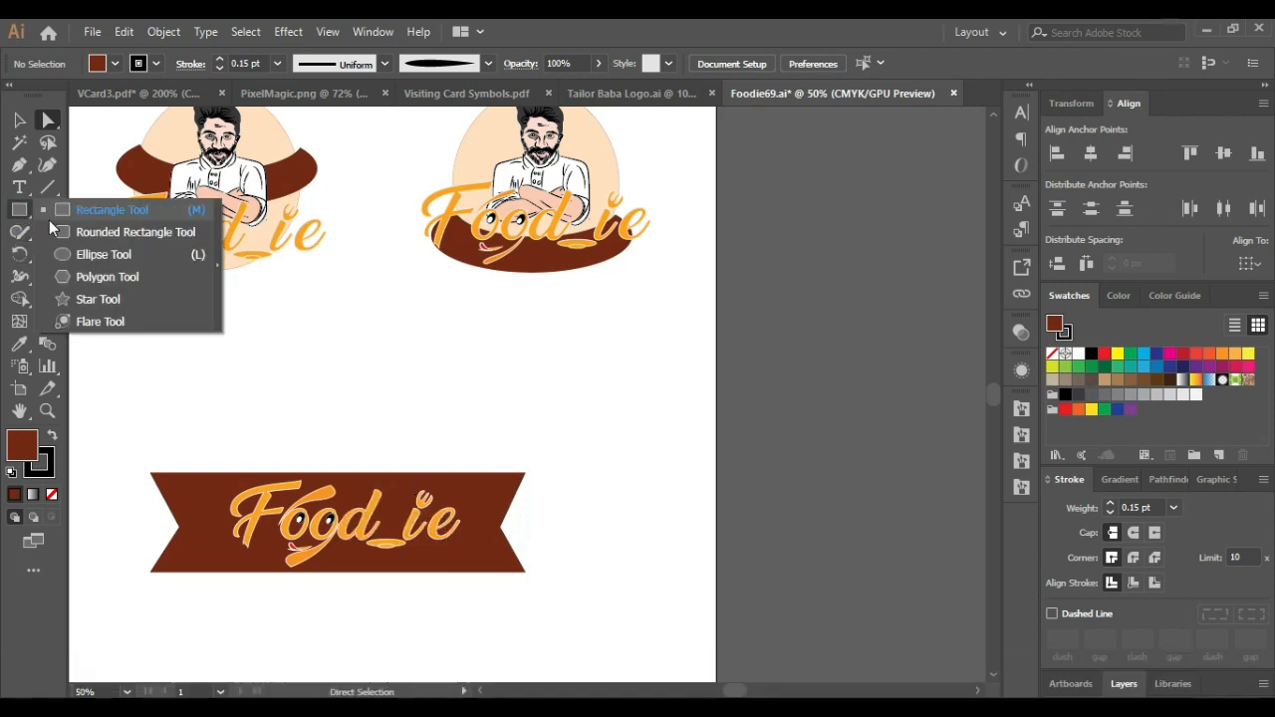
pyautogui.click(93, 256)
pyautogui.moveTo(199, 372); pyautogui.dragTo(495, 651)
pyautogui.press('v')
pyautogui.moveTo(278, 415); pyautogui.dragTo(278, 416)
pyautogui.hotkey('ctrl', 'shift', 'a')
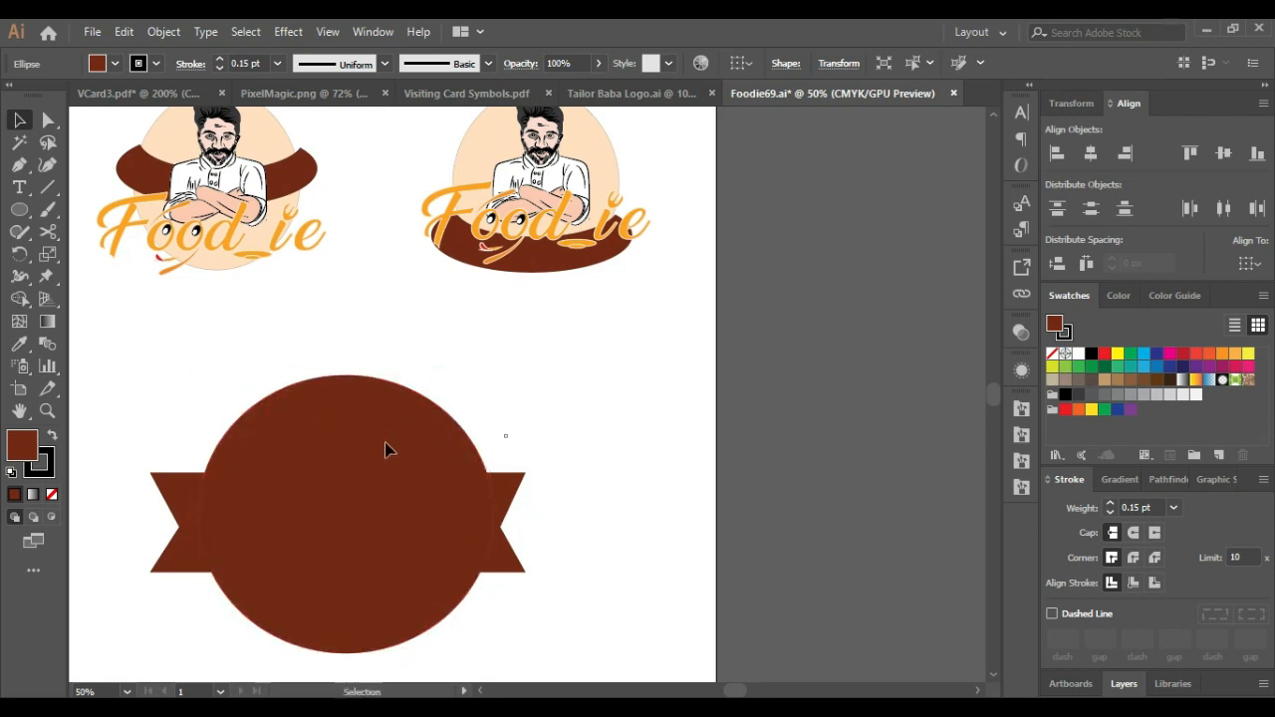
pyautogui.moveTo(363, 396); pyautogui.dragTo(365, 423)
pyautogui.click(526, 408)
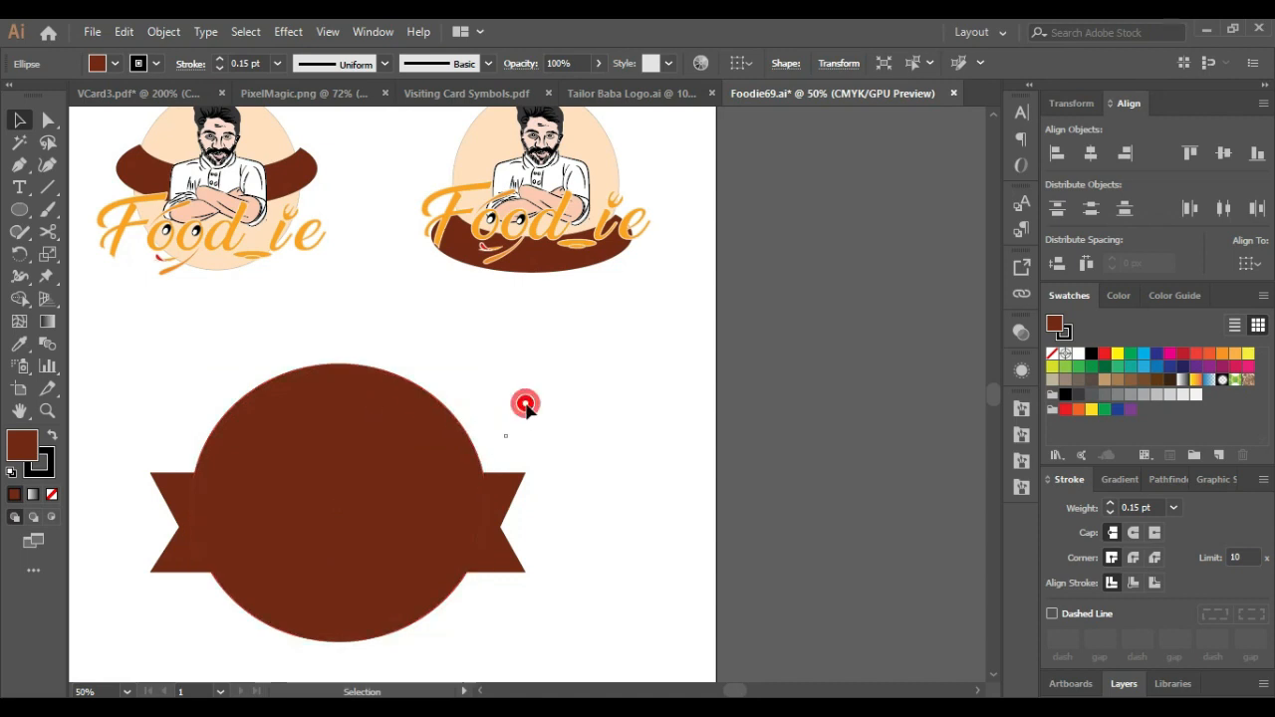
# Step: Split the overlapping ellipse and ribbon with the Divide pathfinder and ungroup the resulting pieces
pyautogui.click(393, 425)
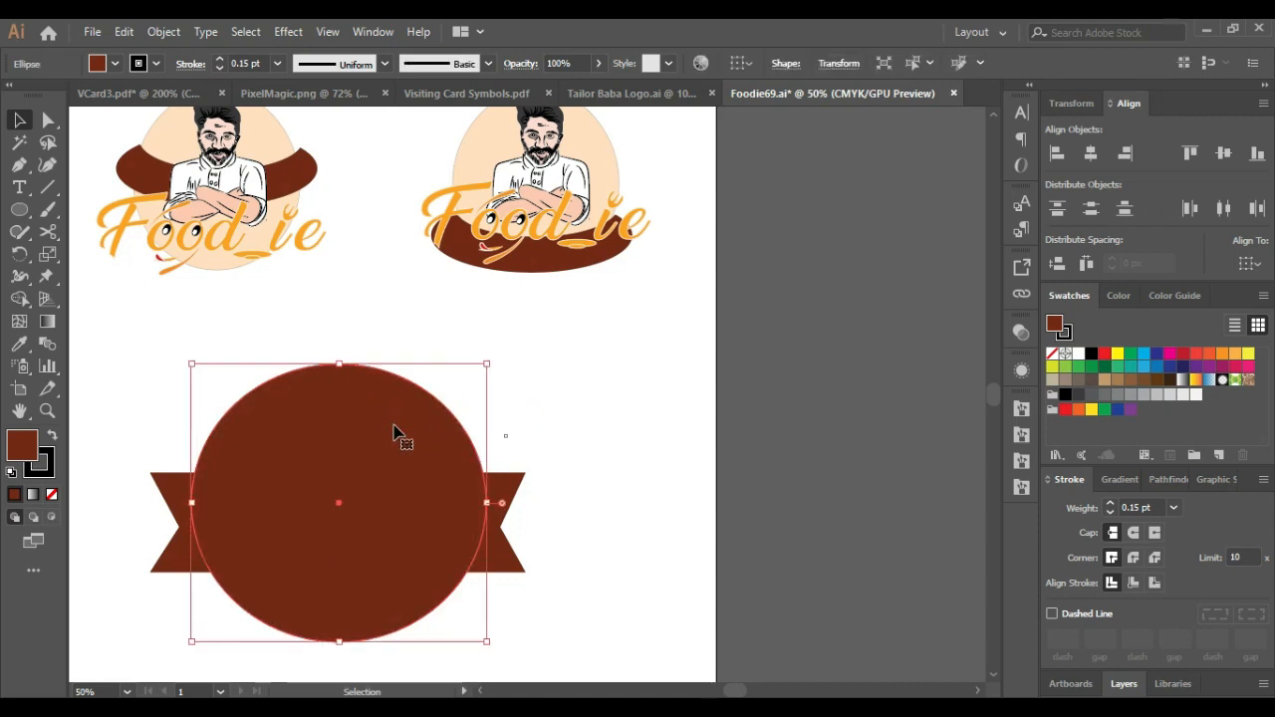
pyautogui.keyDown('shift'); pyautogui.click(508, 482); pyautogui.keyUp('shift')
pyautogui.click(1167, 479)
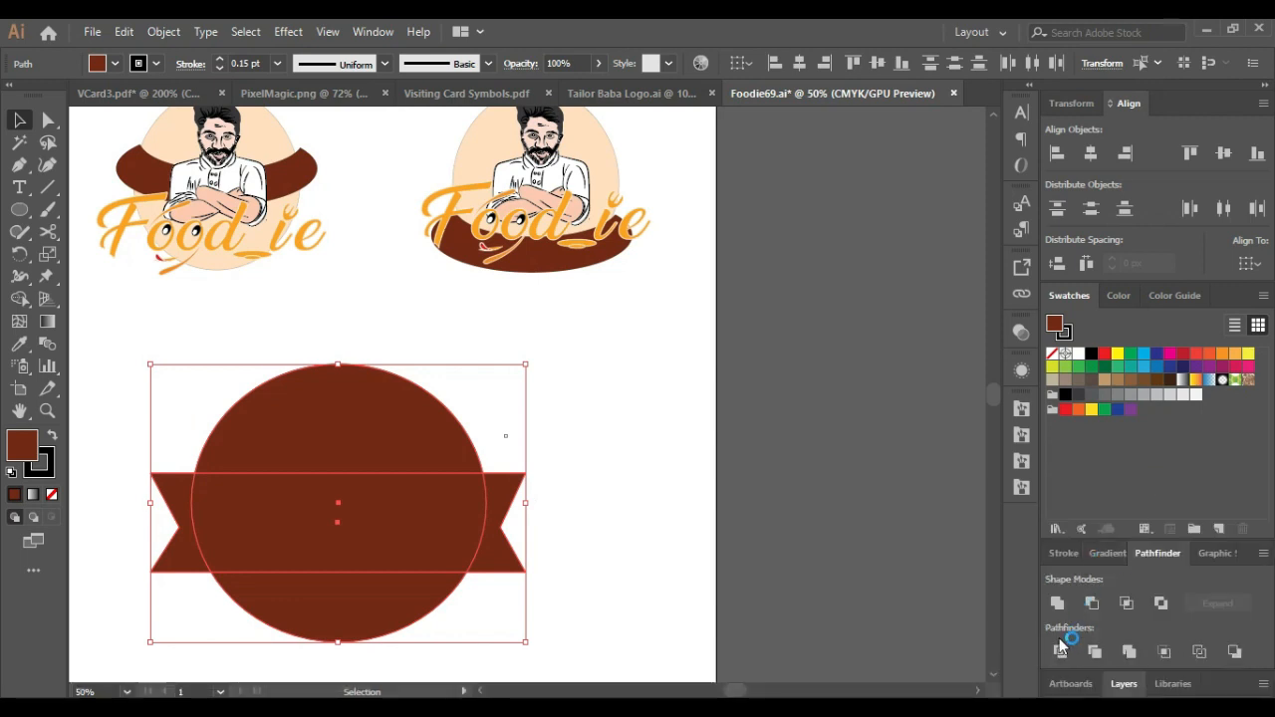
pyautogui.click(1060, 651)
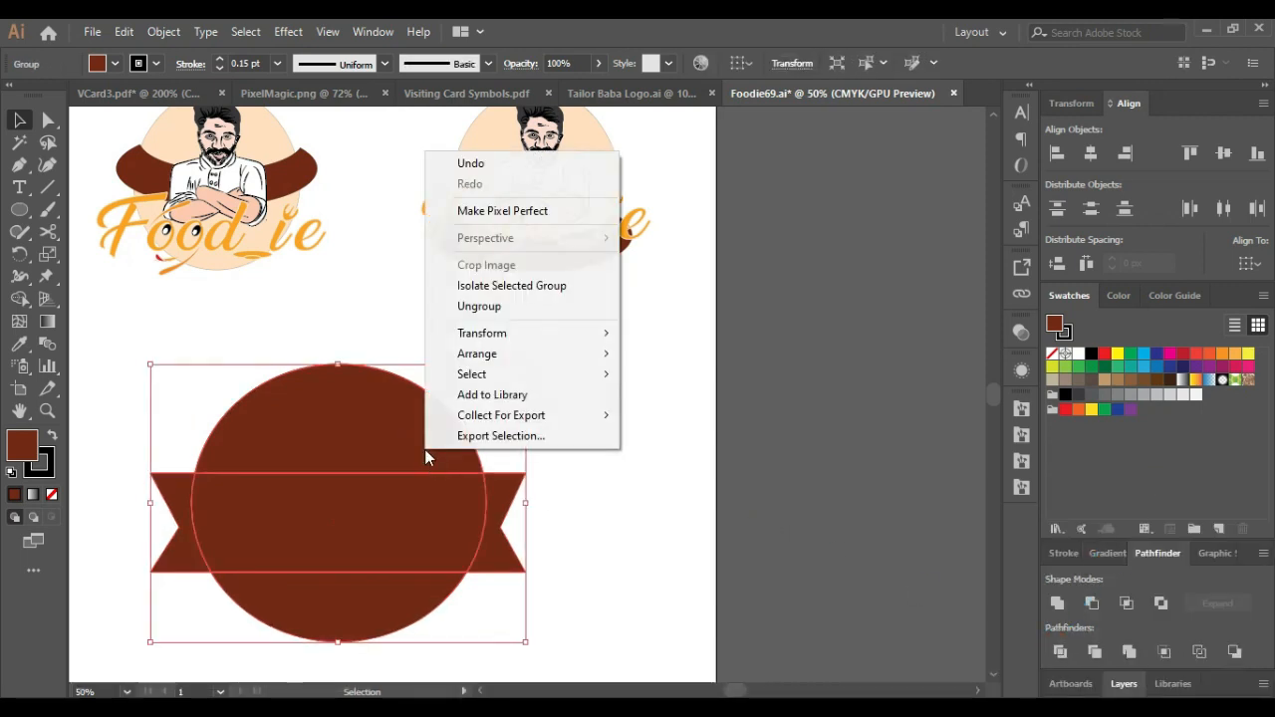
pyautogui.click(483, 305)
pyautogui.click(491, 315)
# Step: Separate the upper and lower ellipse segments from the ribbon with a narrow gap on each side
pyautogui.click(394, 375)
pyautogui.moveTo(372, 403); pyautogui.dragTo(375, 433)
pyautogui.scroll(-1, 364, 488)
pyautogui.scroll(-1, 363, 488)
pyautogui.moveTo(338, 512); pyautogui.dragTo(339, 527)
# Step: Unite the middle pieces into a single ribbon and send it behind the wordmark
pyautogui.click(330, 423)
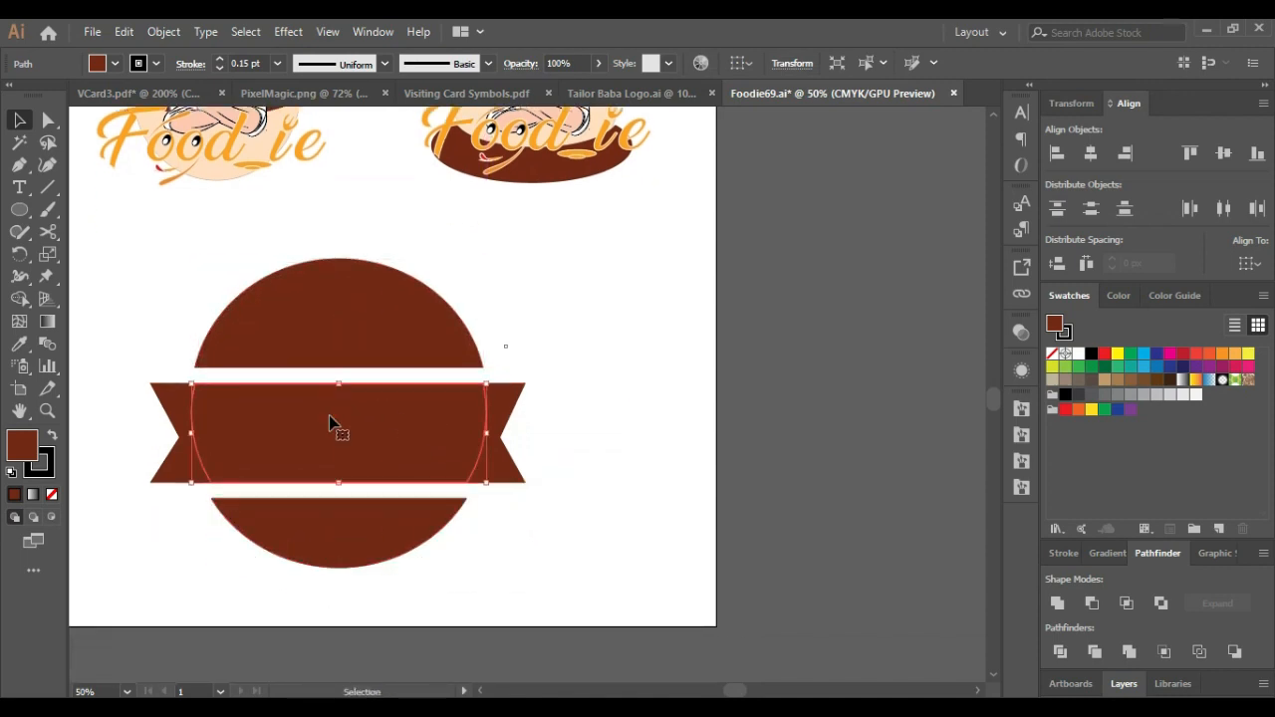
pyautogui.keyDown('shift'); pyautogui.click(498, 416); pyautogui.keyUp('shift')
pyautogui.rightClick(451, 416)
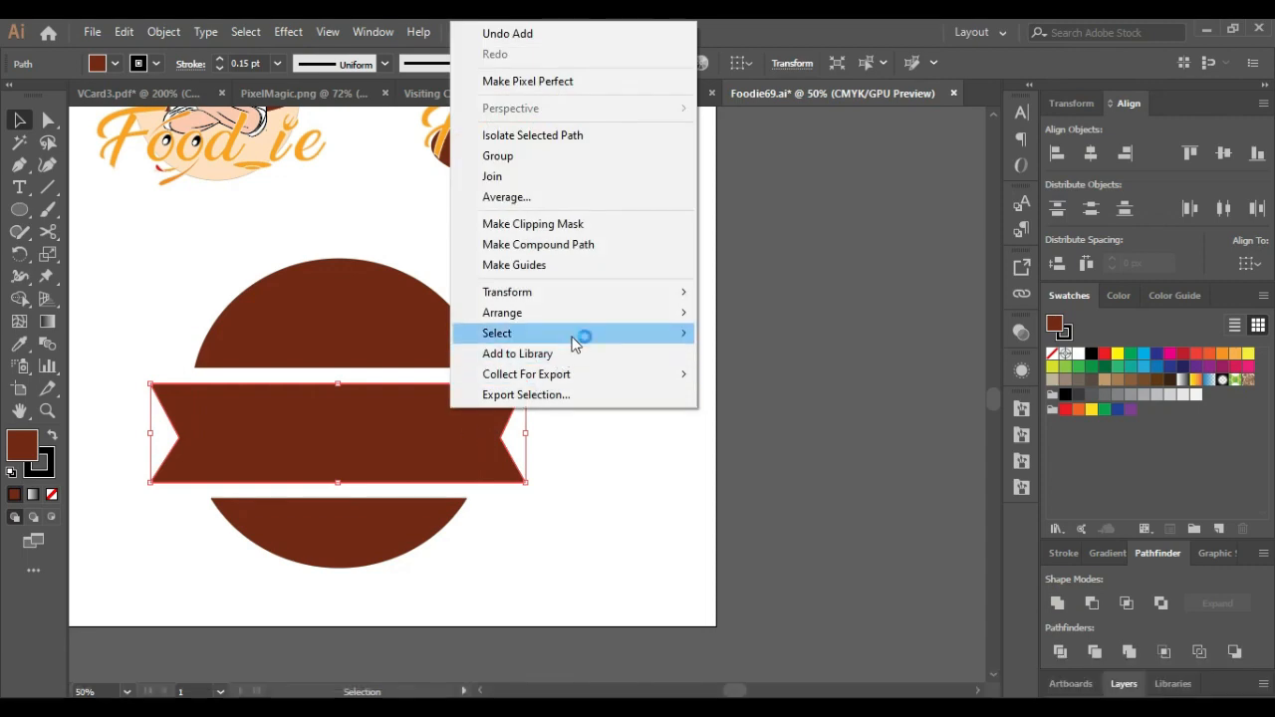
pyautogui.moveTo(585, 315)
pyautogui.click(757, 376)
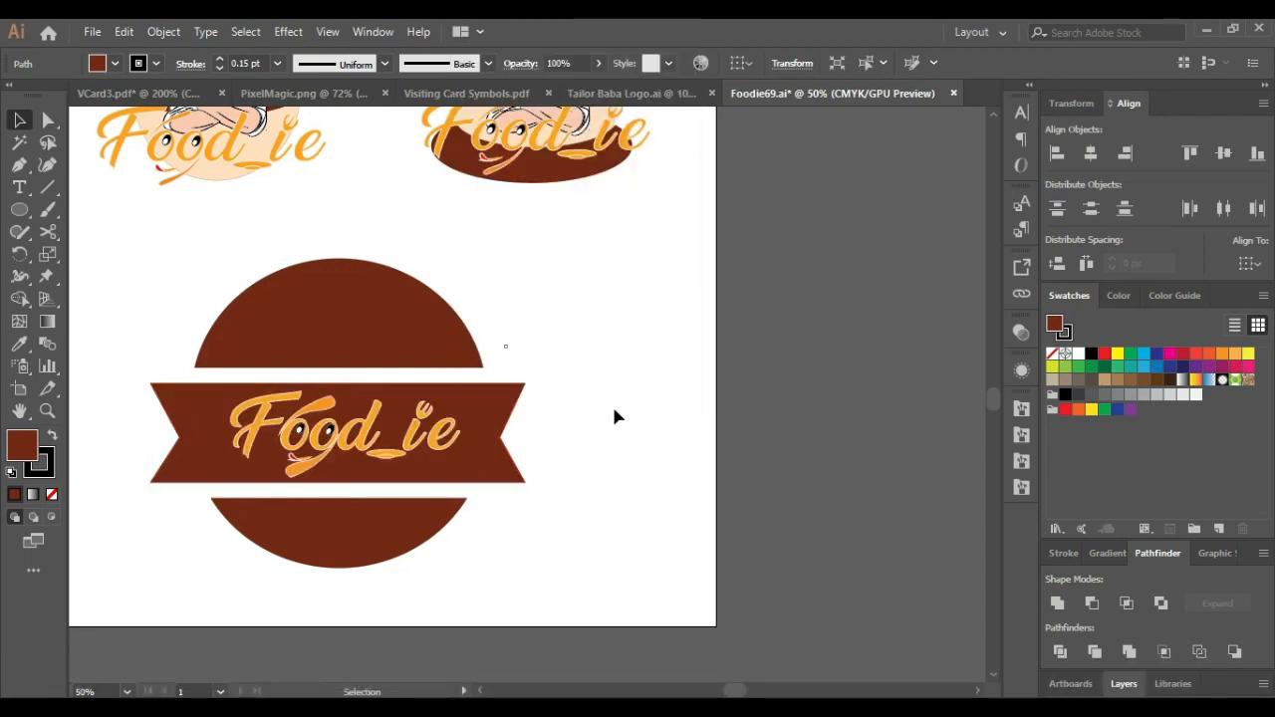
pyautogui.scroll(-1, 436, 436)
pyautogui.scroll(-1, 439, 444)
pyautogui.scroll(1, 415, 389)
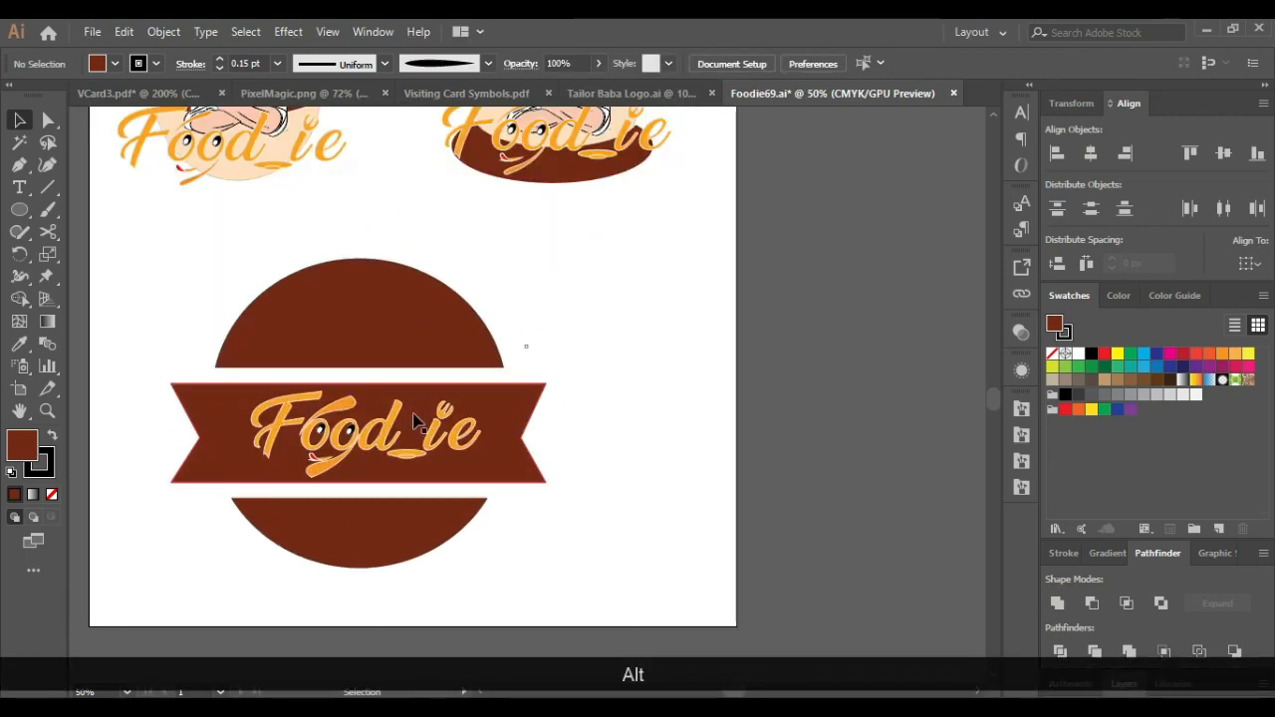
# Step: Move the upper ellipse segment farther above the ribbon
pyautogui.scroll(-1, 421, 444)
pyautogui.click(386, 358)
pyautogui.moveTo(386, 358); pyautogui.dragTo(382, 307)
# Step: Trim the base of the upper ellipse segment by subtracting a rectangle drawn across it
pyautogui.moveTo(19, 209); pyautogui.dragTo(82, 208)
pyautogui.moveTo(270, 330); pyautogui.dragTo(538, 382)
pyautogui.press('Up')
pyautogui.press('Up')
pyautogui.press('Up')
pyautogui.press('Up')
pyautogui.press('v')
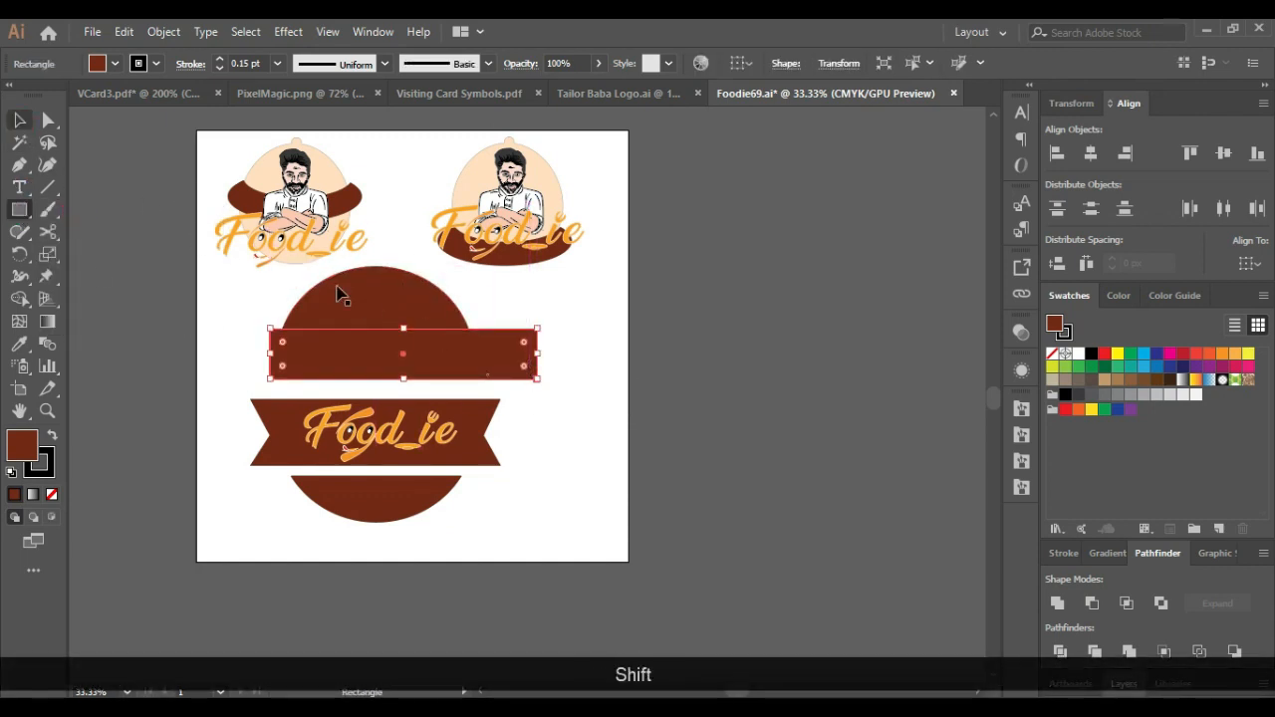
pyautogui.click(1089, 602)
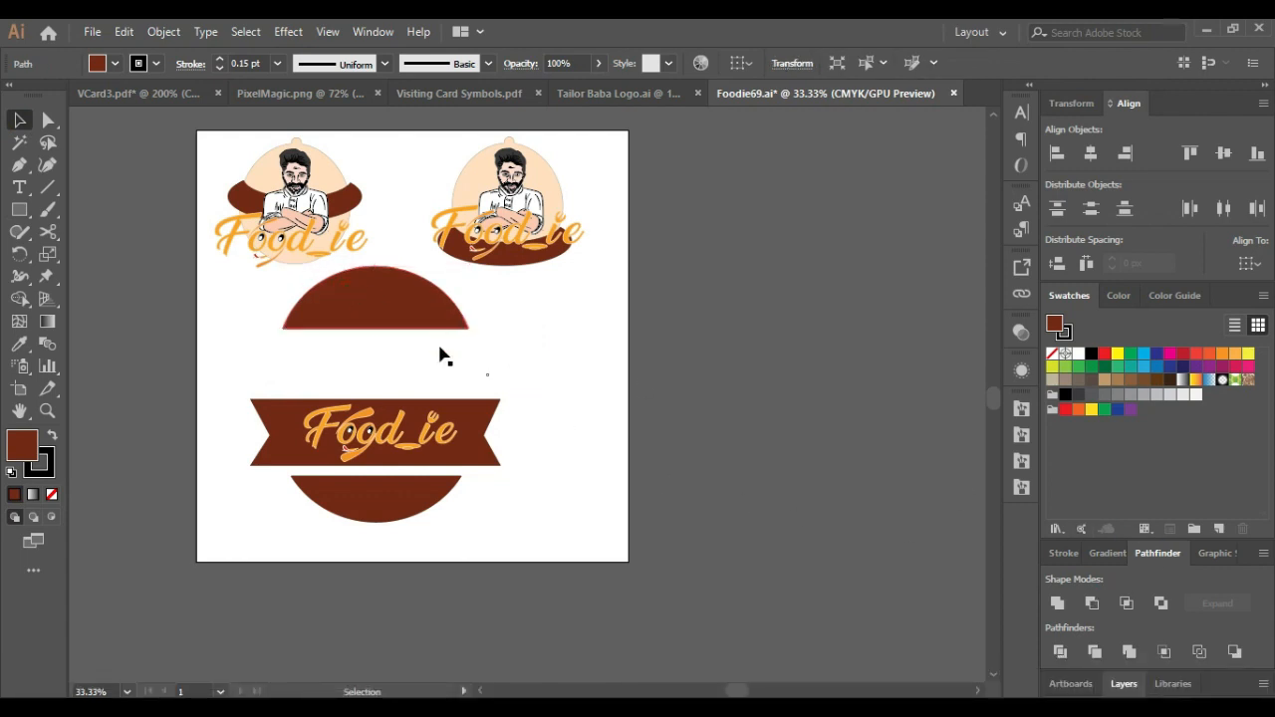
# Step: Move the upper ellipse segment down close above the ribbon and shift the lower segment slightly farther below it
pyautogui.click(440, 363)
pyautogui.moveTo(441, 328); pyautogui.dragTo(441, 389)
pyautogui.click(561, 362)
pyautogui.click(414, 493)
pyautogui.press('Down')
pyautogui.press('Down')
pyautogui.press('Down')
pyautogui.click(564, 449)
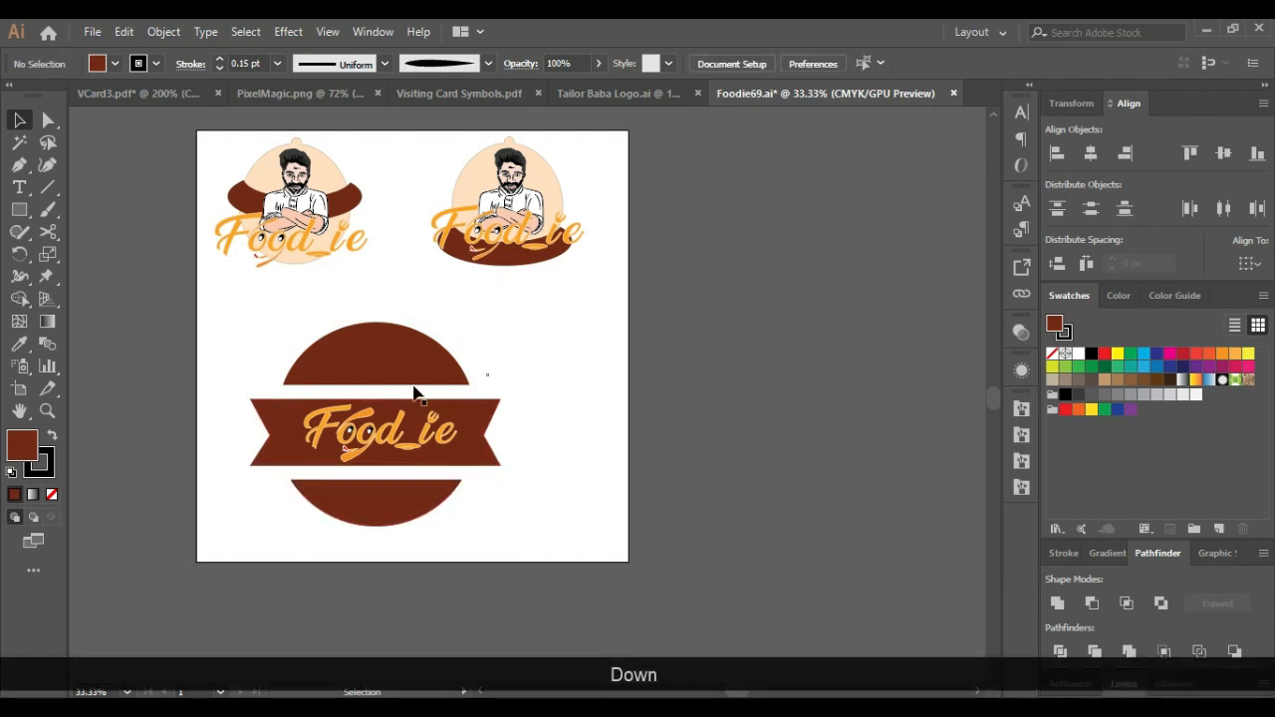
# Step: Roughen the straight base and the right part of the upper segment's curved edge with the Wrinkle tool
pyautogui.click(427, 384)
pyautogui.click(24, 279)
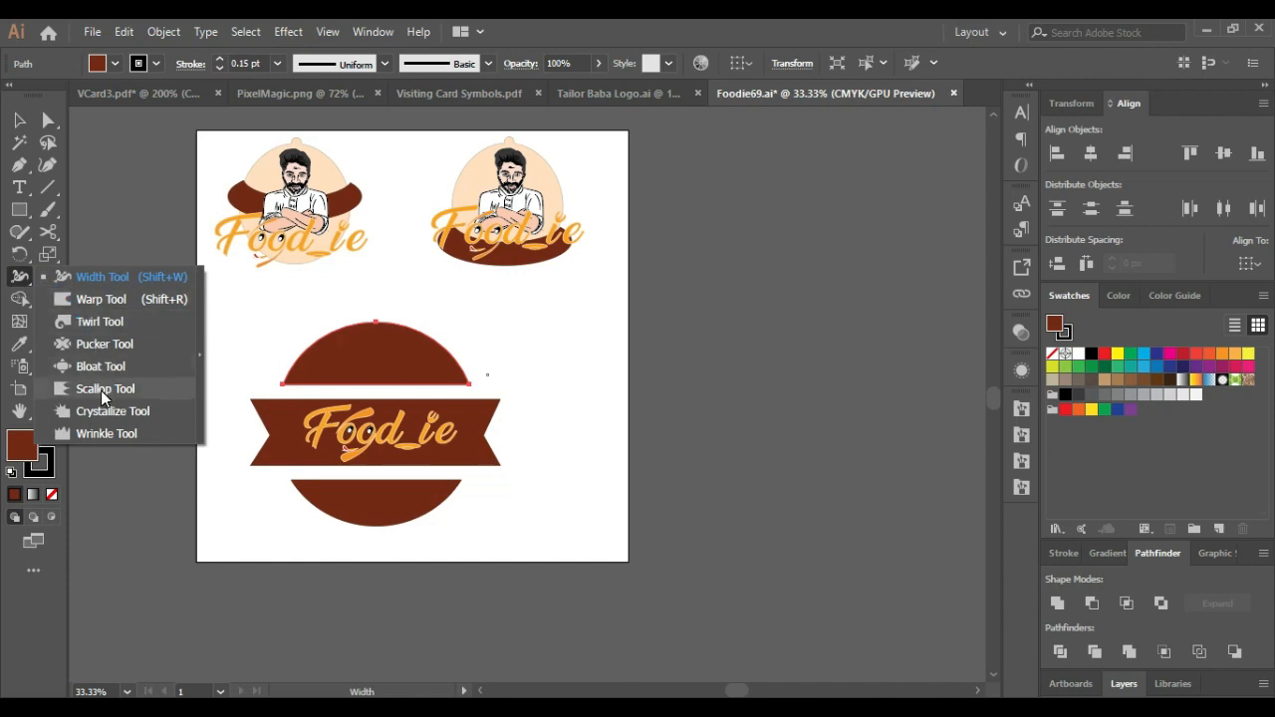
pyautogui.click(105, 433)
pyautogui.scroll(2, 331, 375)
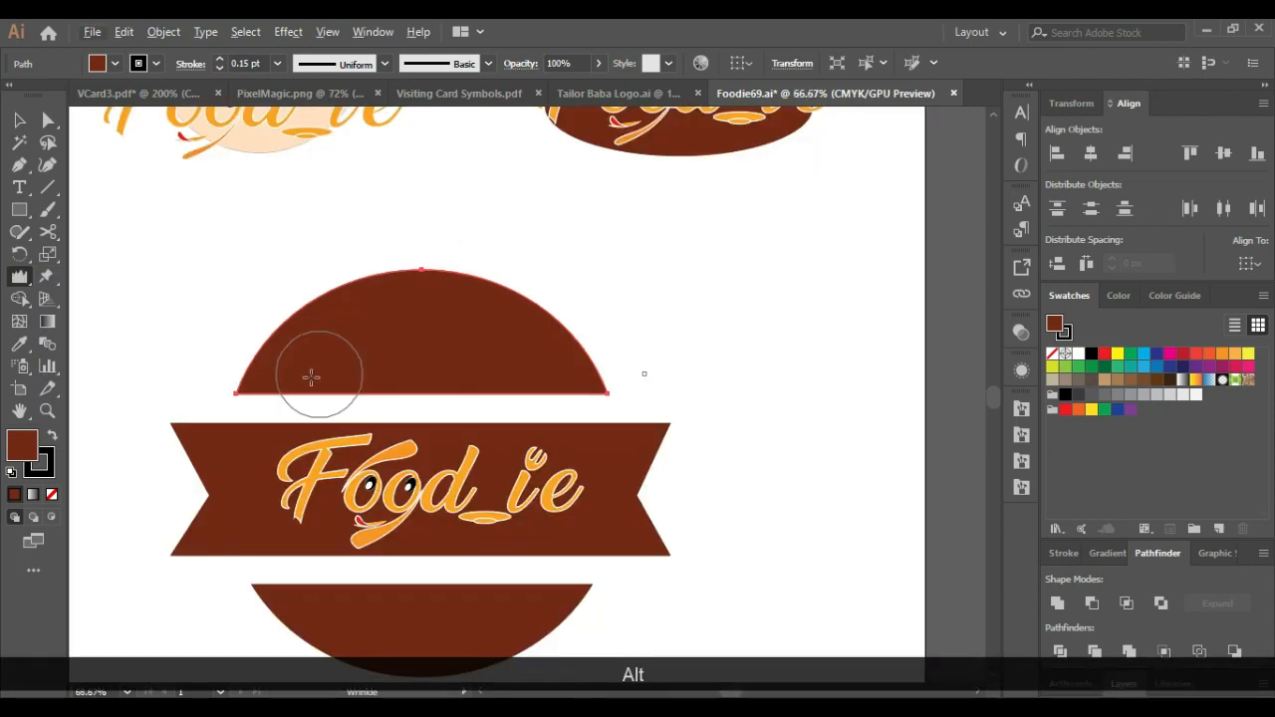
pyautogui.moveTo(377, 375)
pyautogui.mouseDown()
pyautogui.moveTo(406, 367)
pyautogui.moveTo(424, 388)
pyautogui.moveTo(424, 417)
pyautogui.moveTo(479, 386)
pyautogui.moveTo(493, 428)
pyautogui.moveTo(526, 381)
pyautogui.moveTo(542, 418)
pyautogui.moveTo(557, 394)
pyautogui.moveTo(496, 358)
pyautogui.moveTo(389, 401)
pyautogui.moveTo(388, 313)
pyautogui.moveTo(384, 480)
pyautogui.moveTo(373, 394)
pyautogui.moveTo(371, 414)
pyautogui.moveTo(295, 390)
pyautogui.mouseUp()
pyautogui.moveTo(251, 478)
pyautogui.mouseDown()
pyautogui.moveTo(475, 371)
pyautogui.moveTo(431, 434)
pyautogui.moveTo(438, 386)
pyautogui.moveTo(468, 358)
pyautogui.moveTo(484, 371)
pyautogui.moveTo(493, 570)
pyautogui.mouseUp()
pyautogui.moveTo(518, 373)
pyautogui.mouseDown()
pyautogui.moveTo(520, 580)
pyautogui.moveTo(557, 383)
pyautogui.mouseUp()
pyautogui.moveTo(515, 278); pyautogui.dragTo(489, 447)
pyautogui.click(19, 120)
pyautogui.click(683, 406)
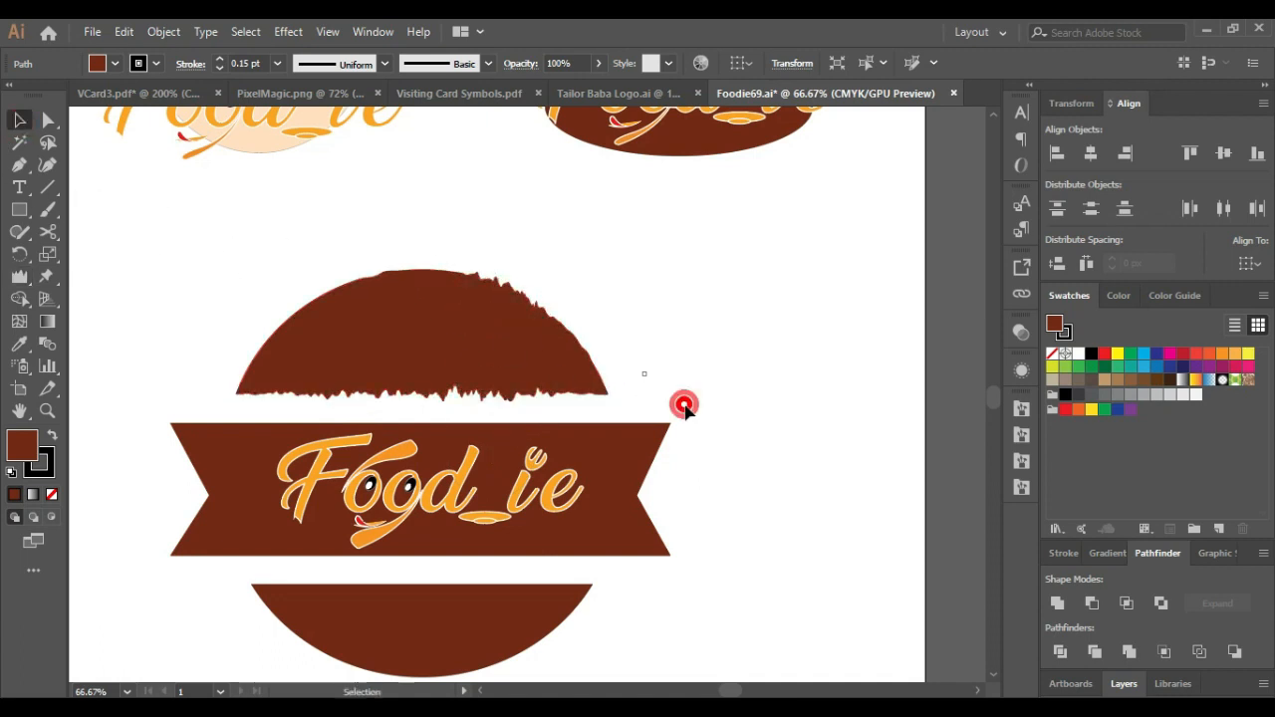
# Step: Move the lower ellipse segment down and to the right, clear of the ribbon
pyautogui.scroll(-1, 491, 376)
pyautogui.click(452, 568)
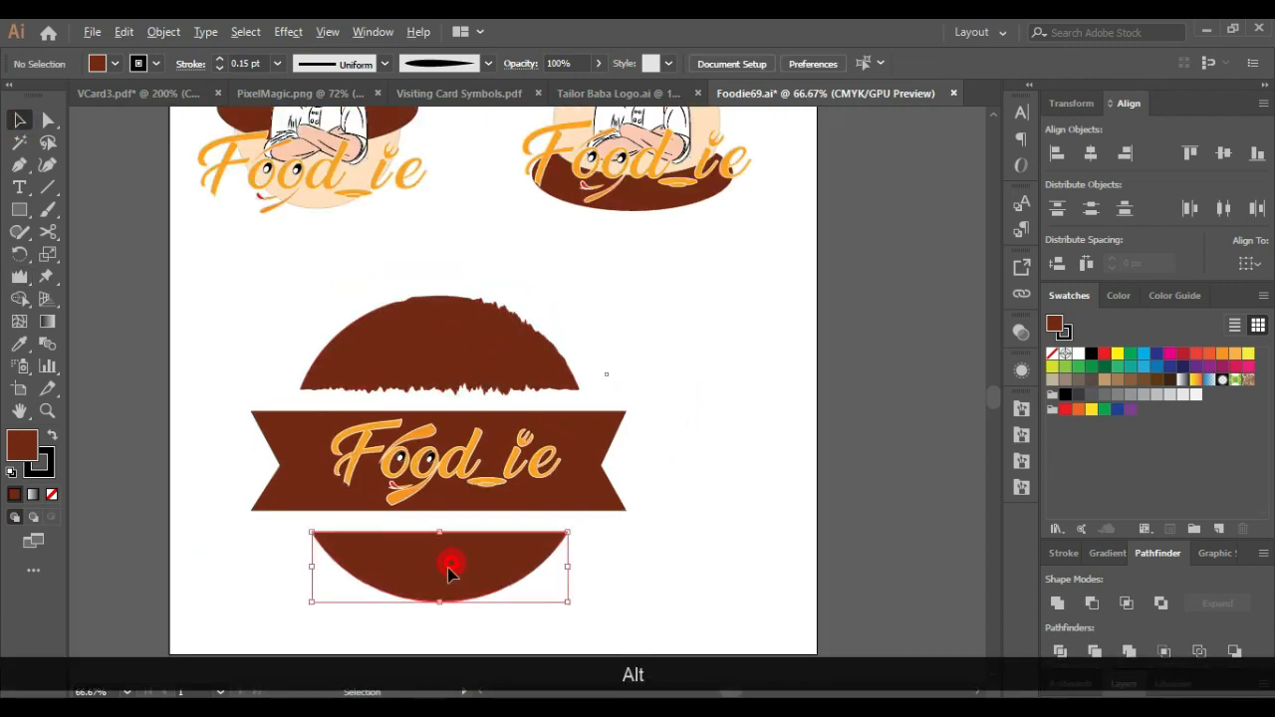
pyautogui.moveTo(438, 568); pyautogui.dragTo(627, 612)
# Step: Roughen the flat upper edge of the lower segment with the Wrinkle tool and move it back beneath the ribbon
pyautogui.click(22, 275)
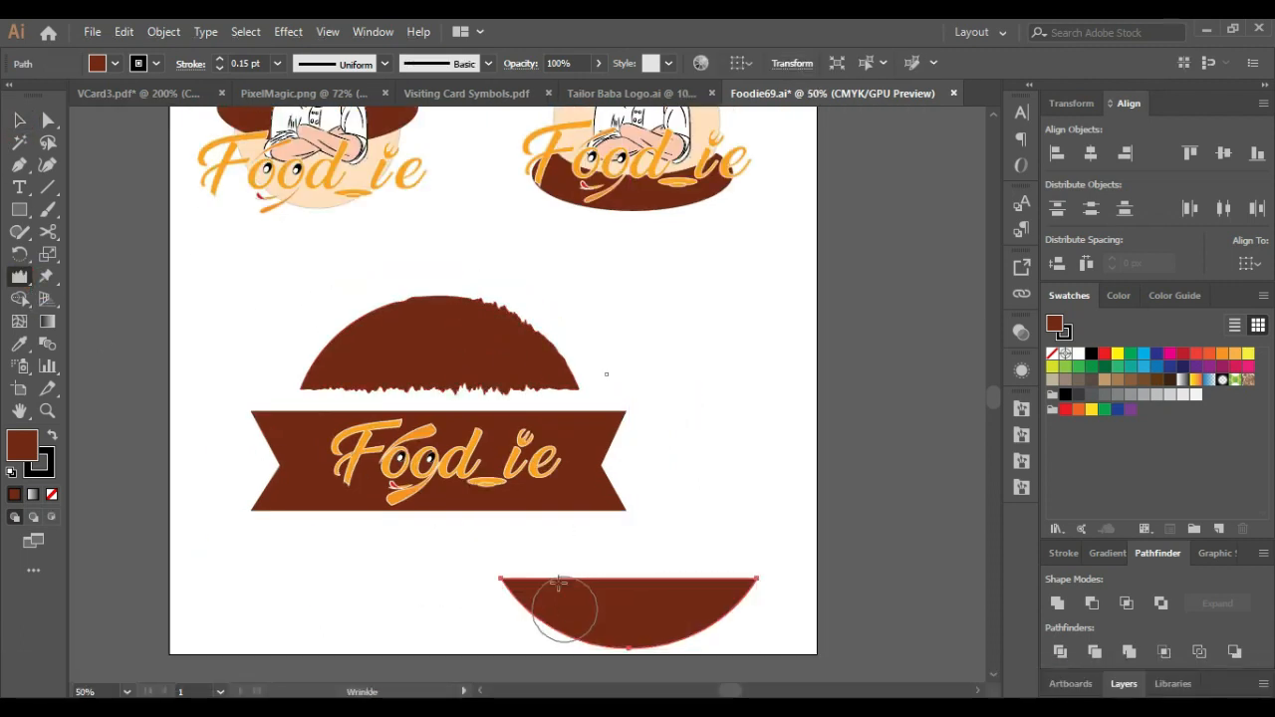
pyautogui.press('[')
pyautogui.press('[')
pyautogui.press('[')
pyautogui.press('[')
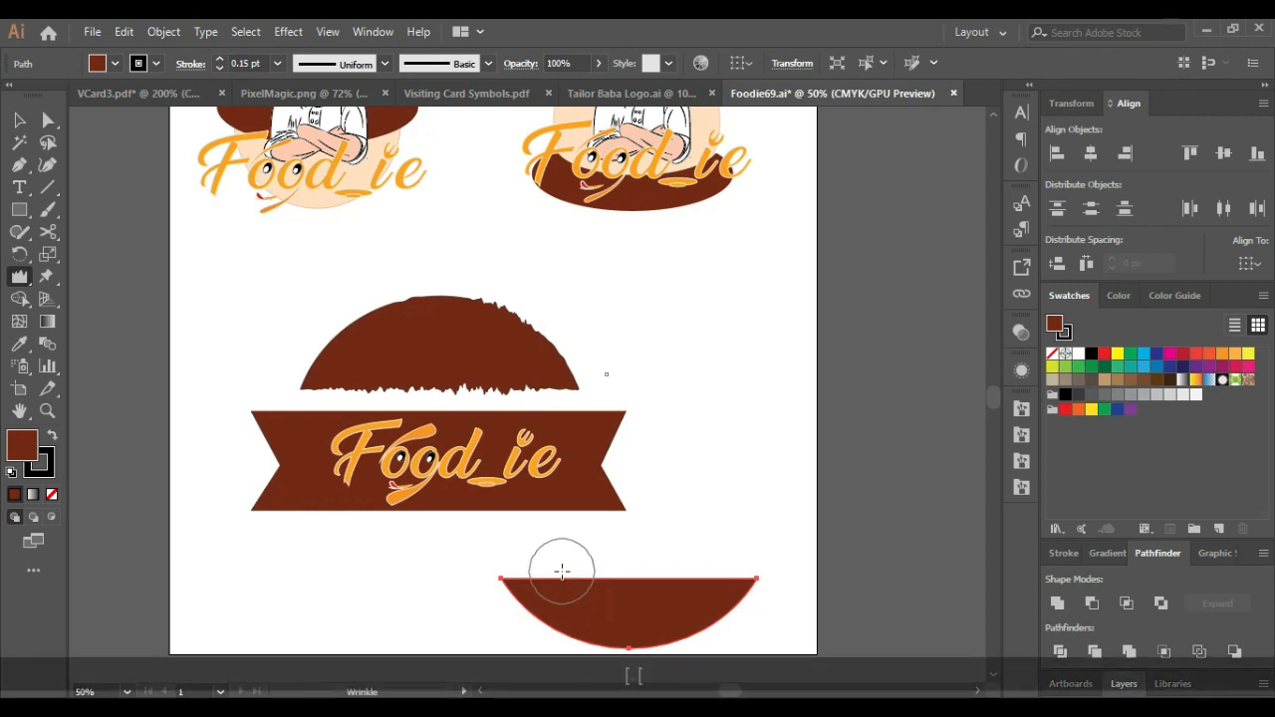
pyautogui.moveTo(572, 586)
pyautogui.mouseDown()
pyautogui.moveTo(565, 523)
pyautogui.moveTo(595, 580)
pyautogui.moveTo(633, 523)
pyautogui.moveTo(663, 583)
pyautogui.moveTo(685, 594)
pyautogui.moveTo(695, 531)
pyautogui.moveTo(681, 587)
pyautogui.mouseUp()
pyautogui.moveTo(684, 505)
pyautogui.mouseDown()
pyautogui.moveTo(648, 545)
pyautogui.moveTo(617, 601)
pyautogui.mouseUp()
pyautogui.moveTo(583, 538)
pyautogui.mouseDown()
pyautogui.moveTo(563, 581)
pyautogui.moveTo(574, 538)
pyautogui.moveTo(646, 612)
pyautogui.moveTo(667, 588)
pyautogui.moveTo(686, 521)
pyautogui.mouseUp()
pyautogui.click(19, 120)
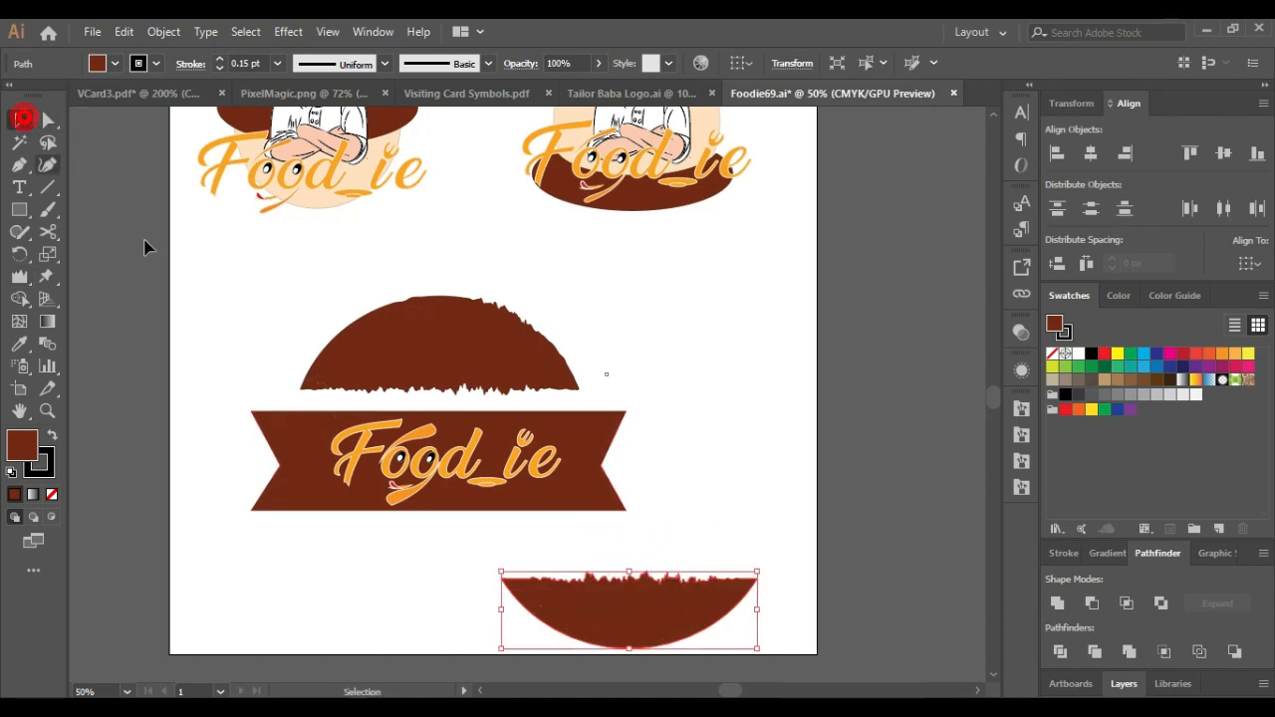
pyautogui.moveTo(585, 605); pyautogui.dragTo(403, 553)
# Step: Bring the upper segment slightly closer to the ribbon and try brown and red swatch fills on it
pyautogui.click(487, 379)
pyautogui.click(1135, 380)
pyautogui.click(1147, 384)
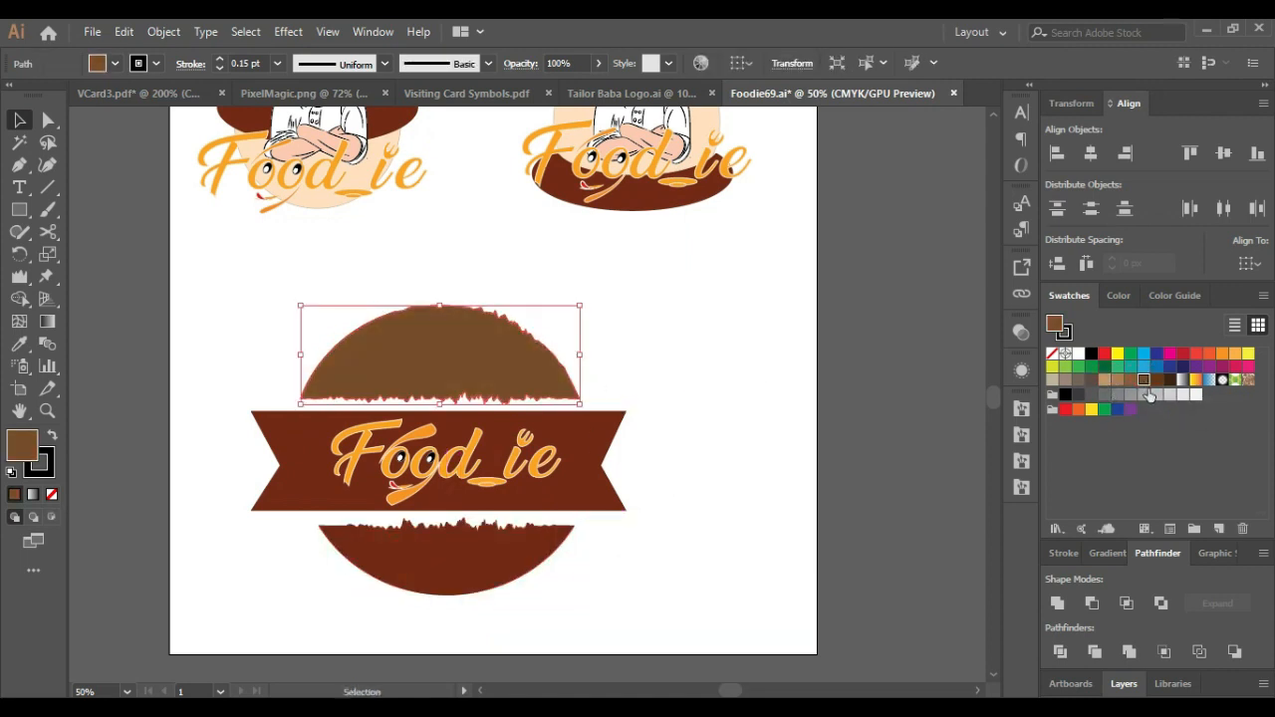
pyautogui.click(1182, 353)
pyautogui.click(1103, 356)
pyautogui.click(843, 422)
# Step: Fill the upper and lower ellipse segments with the light orange swatch
pyautogui.click(542, 380)
pyautogui.click(1156, 355)
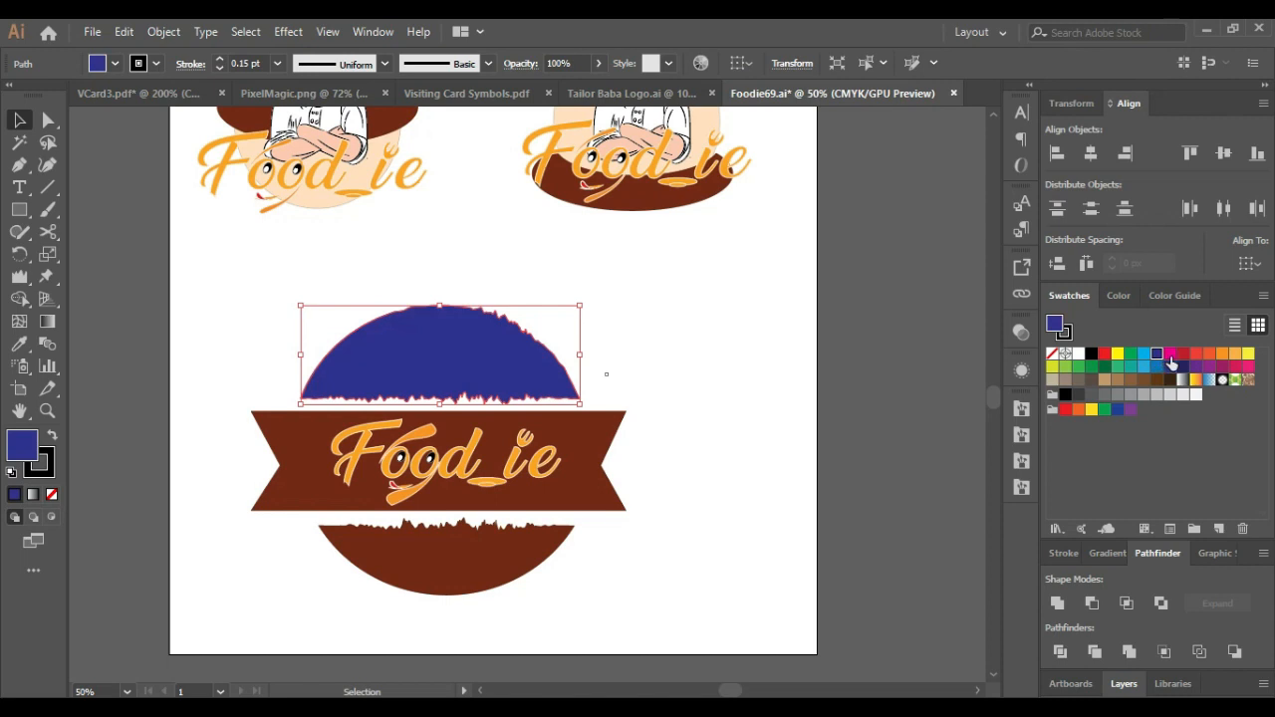
pyautogui.click(1247, 354)
pyautogui.click(1235, 353)
pyautogui.click(516, 536)
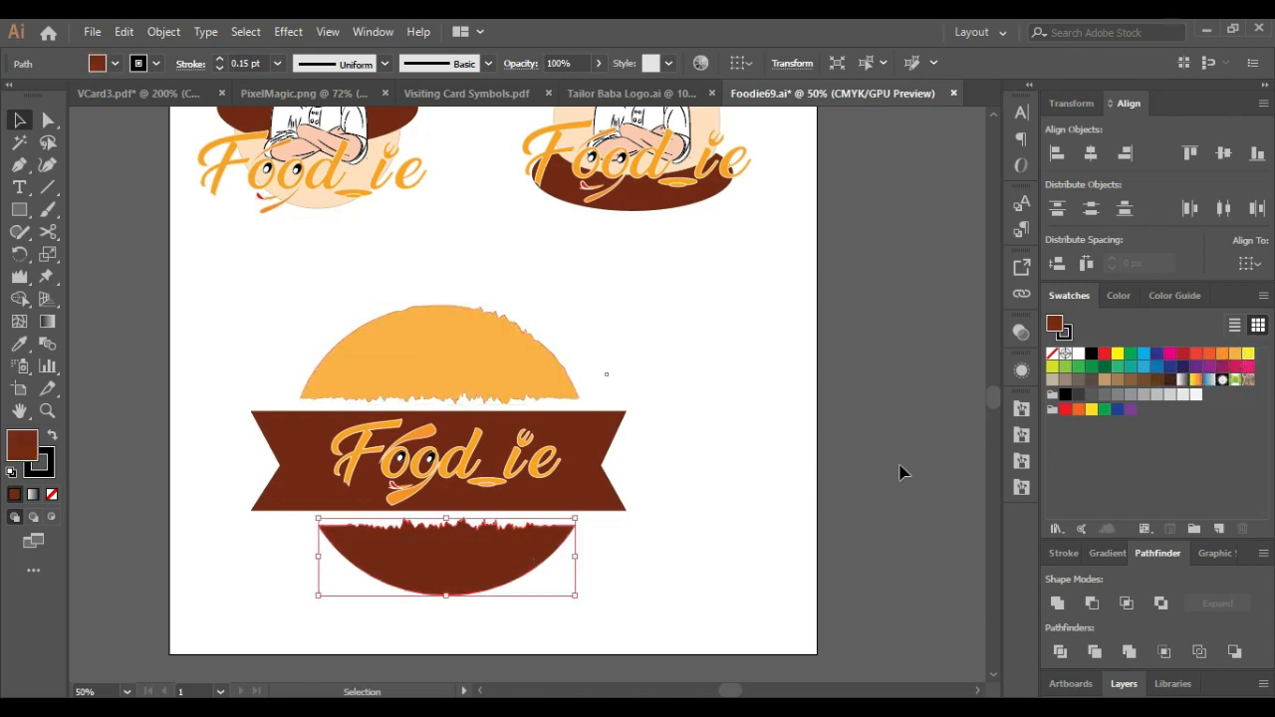
pyautogui.click(1236, 357)
pyautogui.click(763, 435)
# Step: Move the whole ribbon badge to the horizontal centre of the artboard, below the two chef logos
pyautogui.scroll(-2, 569, 448)
pyautogui.scroll(1, 576, 456)
pyautogui.moveTo(265, 336); pyautogui.dragTo(448, 492)
pyautogui.hotkey('ctrl', 'shift', 'a')
pyautogui.scroll(-1, 498, 435)
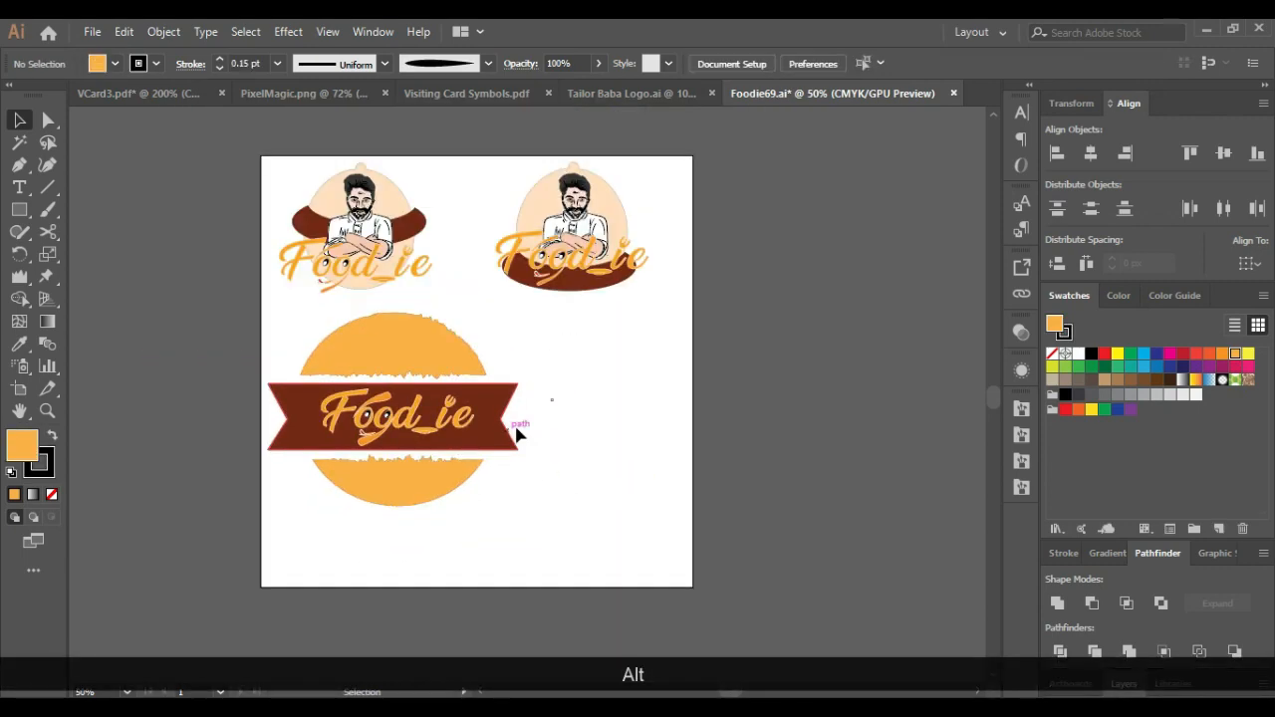
pyautogui.scroll(1, 597, 256)
pyautogui.scroll(-1, 488, 549)
pyautogui.moveTo(267, 637); pyautogui.dragTo(267, 637)
pyautogui.moveTo(344, 480); pyautogui.dragTo(469, 489)
pyautogui.click(597, 487)
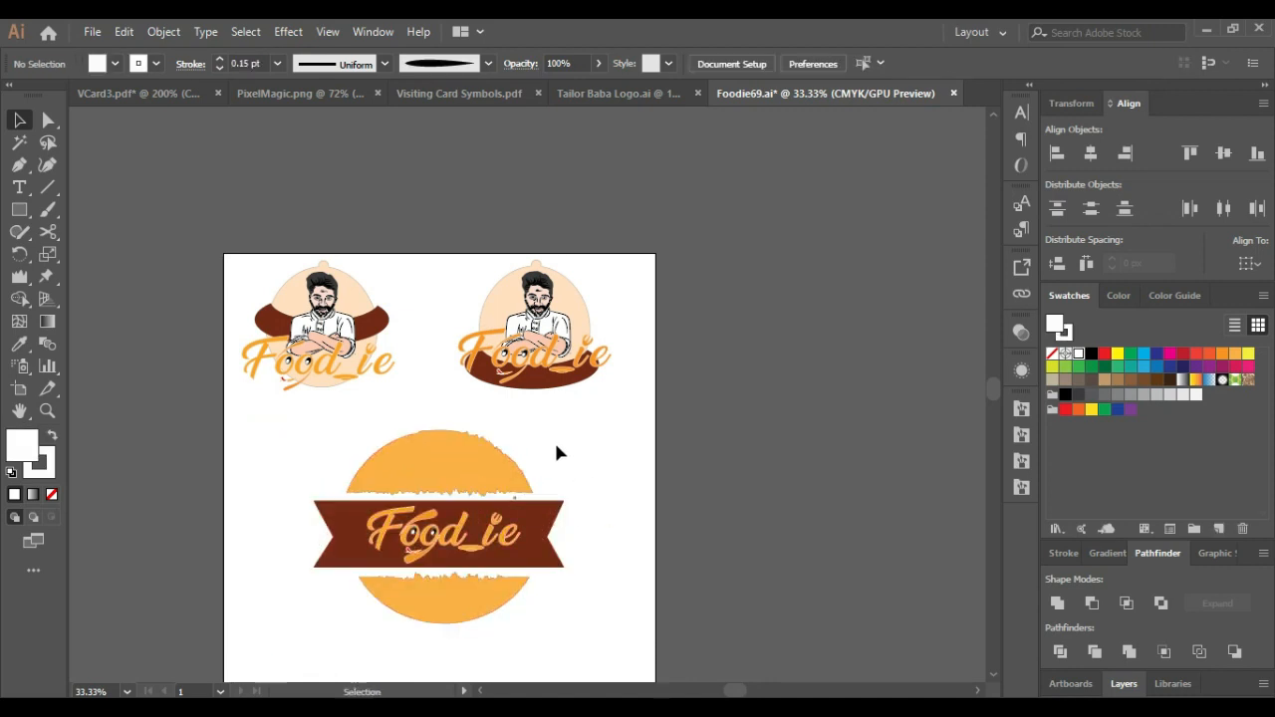
# Step: Save the Foodie69.ai document
pyautogui.click(91, 32)
pyautogui.click(95, 34)
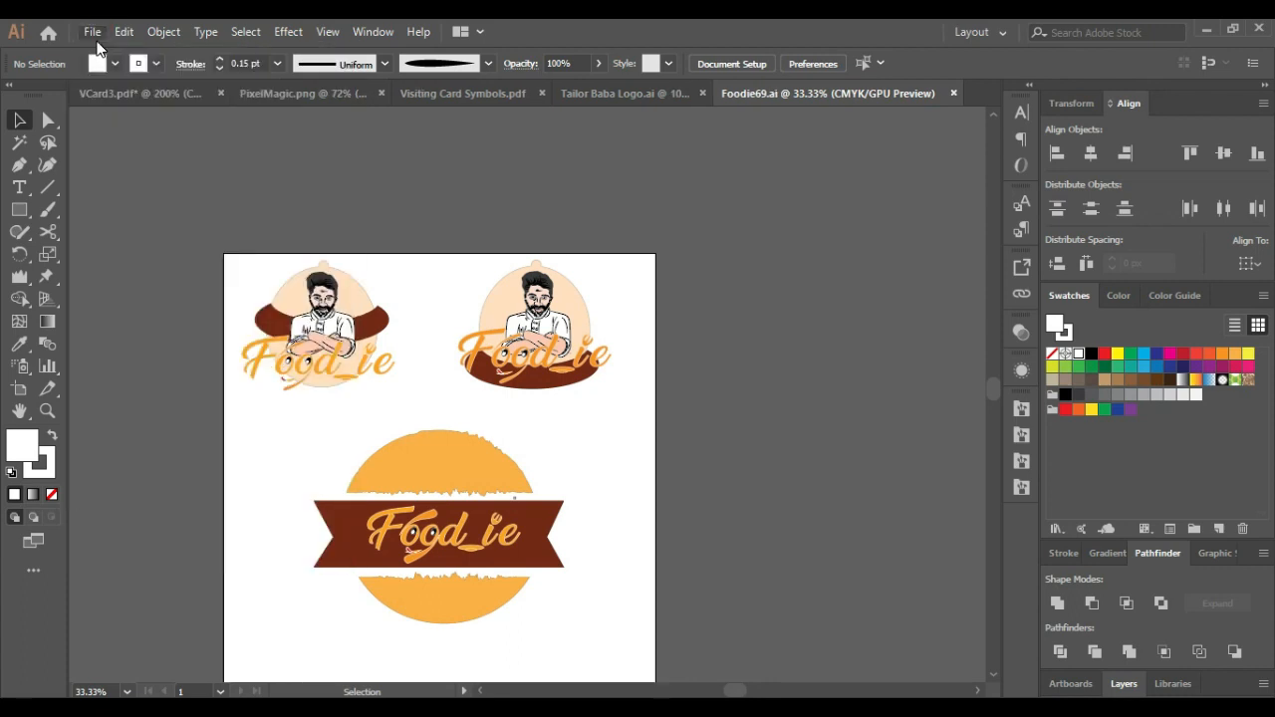